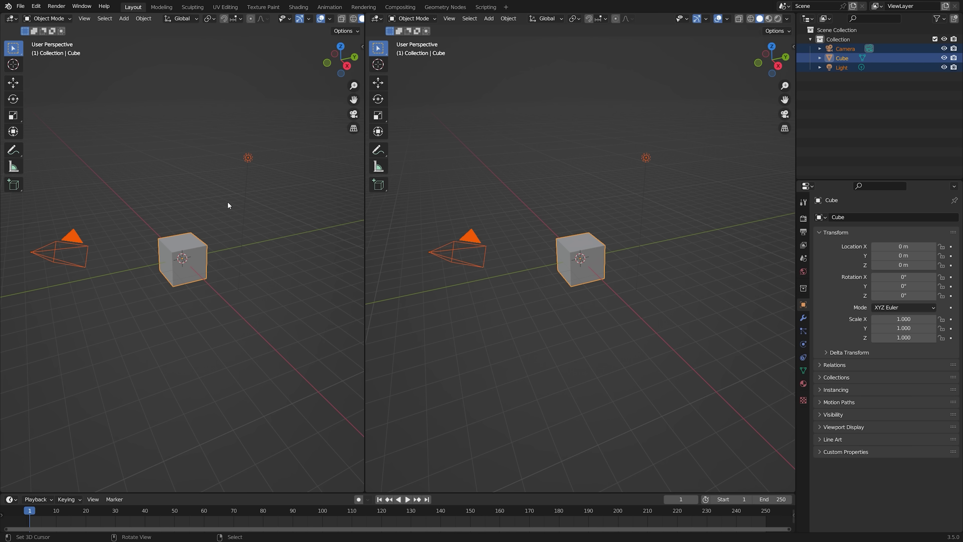
Delete all the default scene objects, add a UV Sphere mesh, and expose its creation settings.
key("Delete")
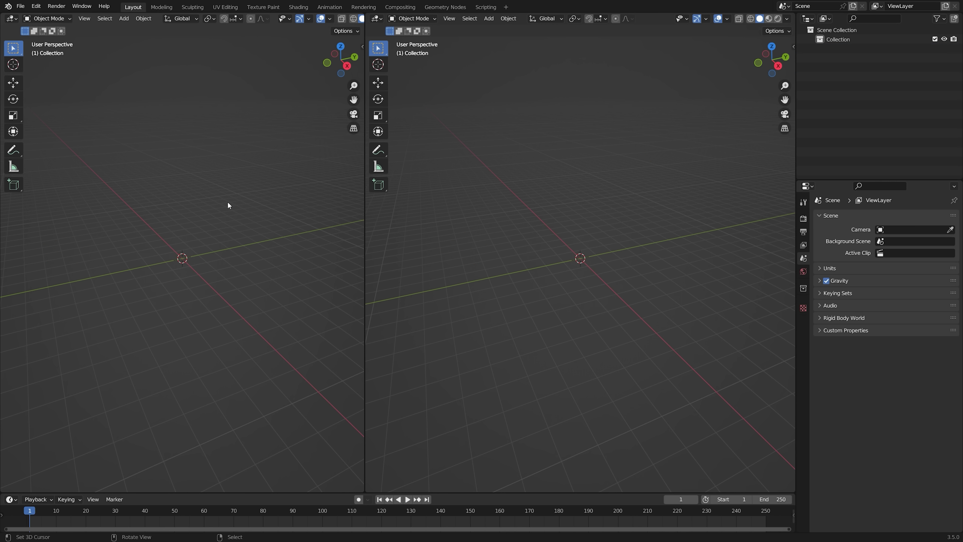
key("shift+a")
mouse_move(100, 149)
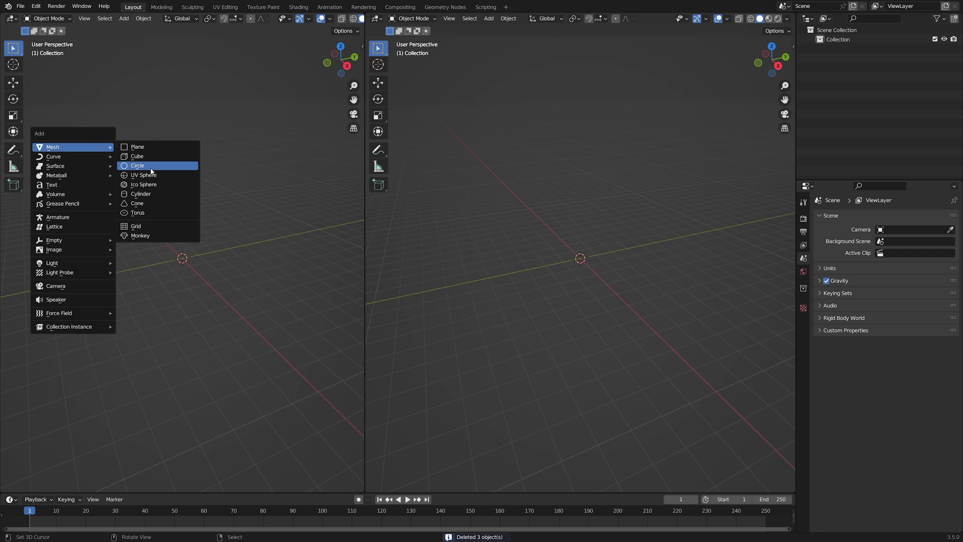
left_click(149, 175)
scroll(192, 252, "up", 7)
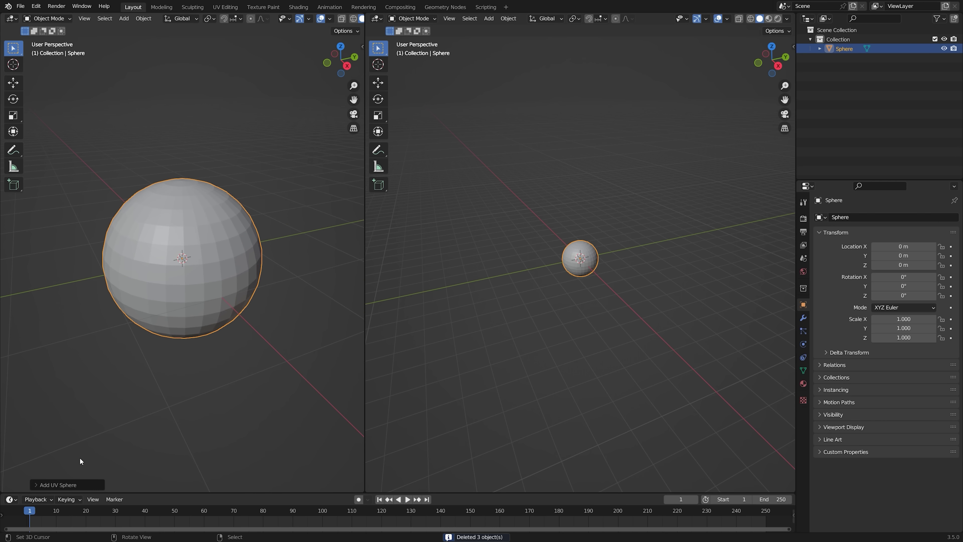
left_click(50, 485)
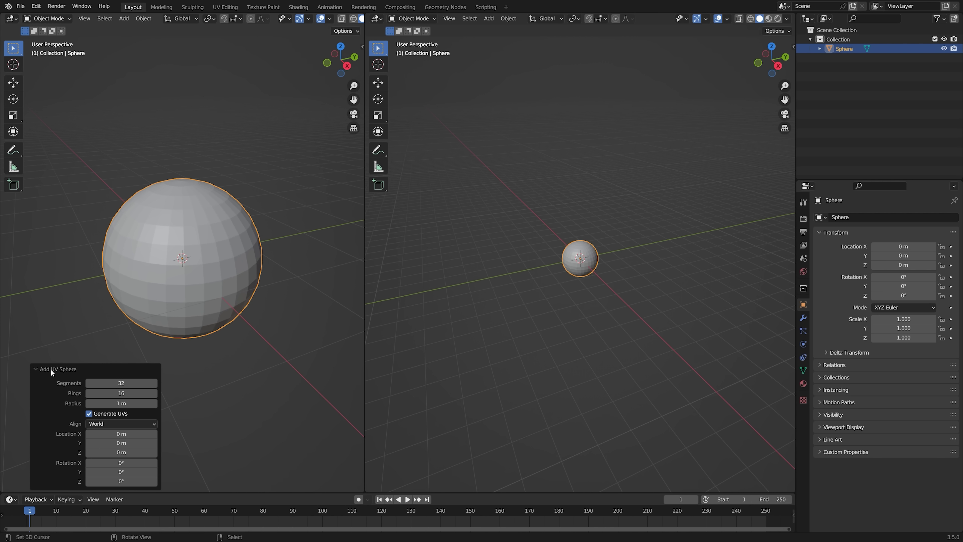
Try raising the sphere to about 146 segments and 87 rings, comparing its density in wireframe and solid shading.
left_click_drag(122, 382, 391, 243)
key("shift+z")
scroll(126, 287, "up", 2)
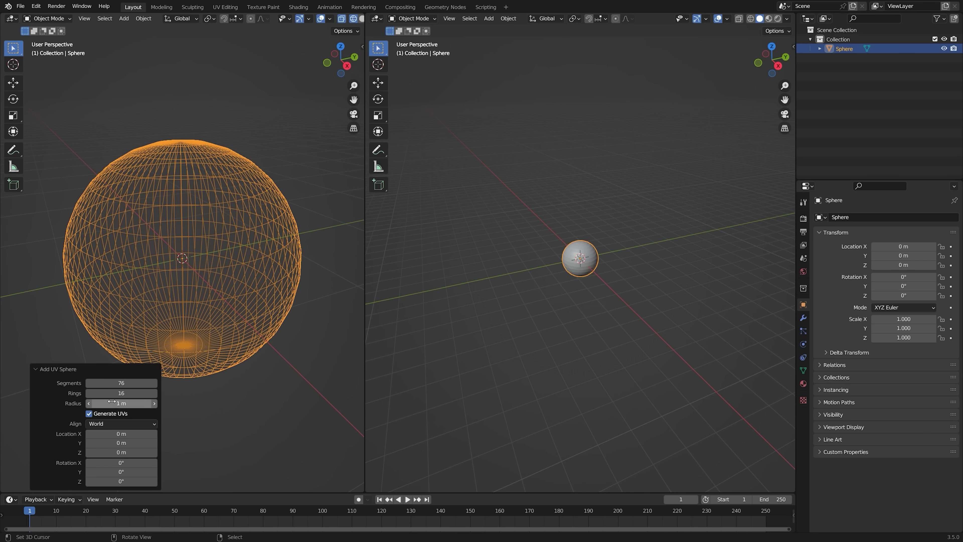
mouse_move(122, 383)
left_mouse_down()
mouse_move(144, 383)
mouse_move(122, 382)
mouse_move(125, 390)
mouse_move(156, 365)
mouse_move(127, 386)
left_mouse_up()
scroll(168, 262, "up", 3)
key("shift+z")
Set the sphere to 150 segments and 100 rings, and show it in wireframe shading.
left_click(114, 383)
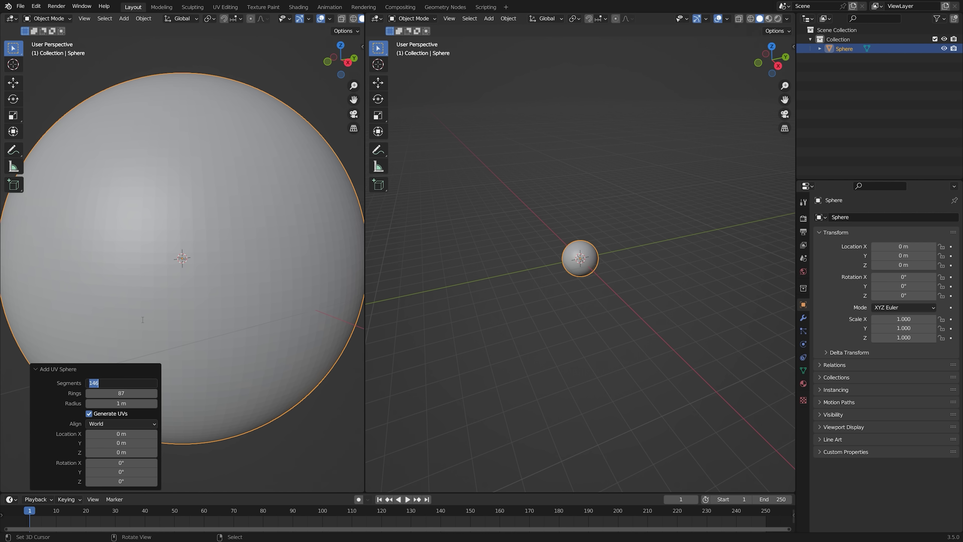
type("150")
key("Tab")
type("100")
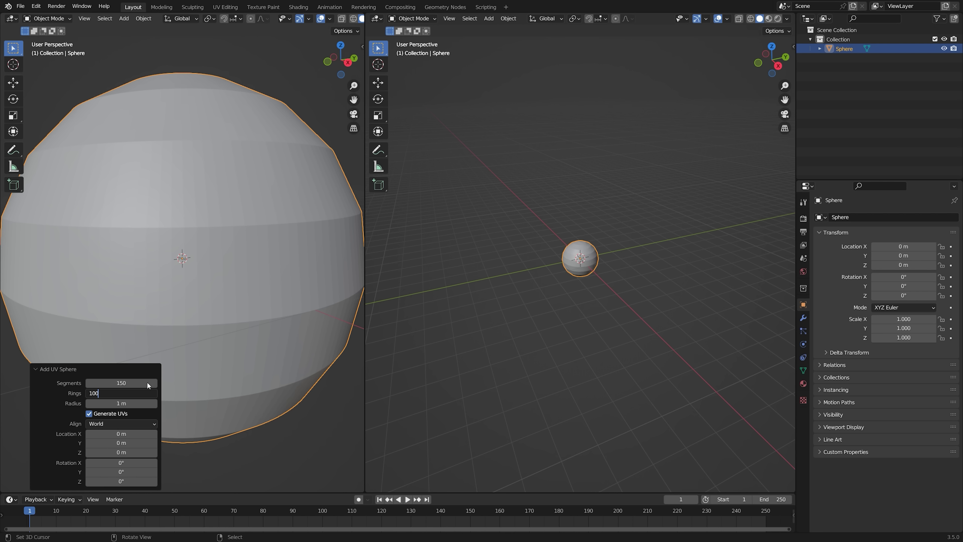
key("Return")
scroll(261, 196, "down", 2)
scroll(234, 231, "up", 2)
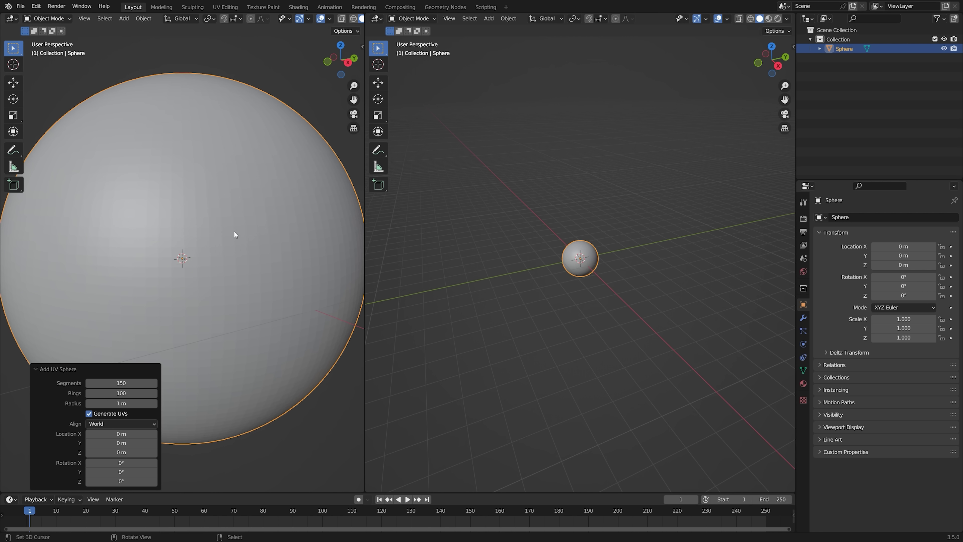
key("z")
left_click(169, 233)
scroll(169, 237, "down", 5)
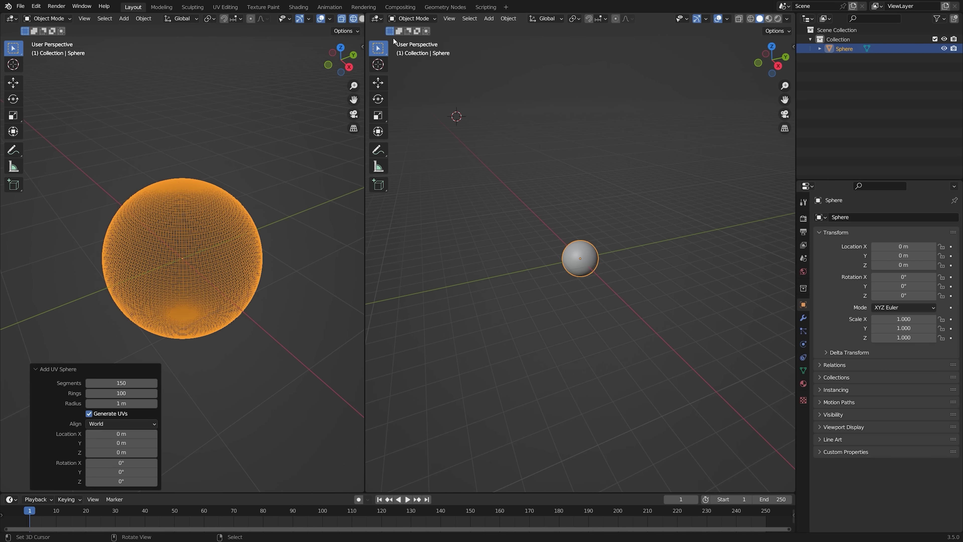
Turn the second 3D viewport into a Geometry Node Editor and hide its sidebar.
left_click(374, 19)
left_click(416, 99)
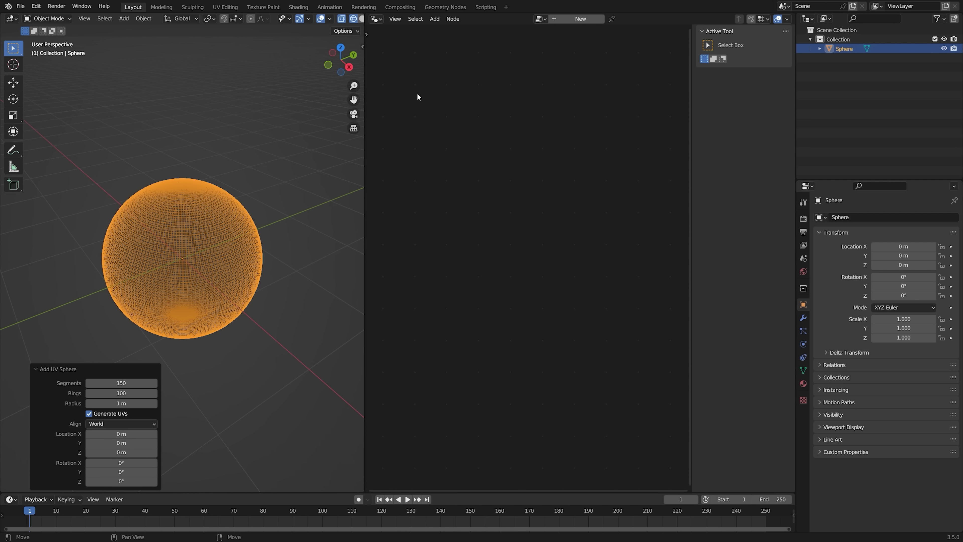
key("n")
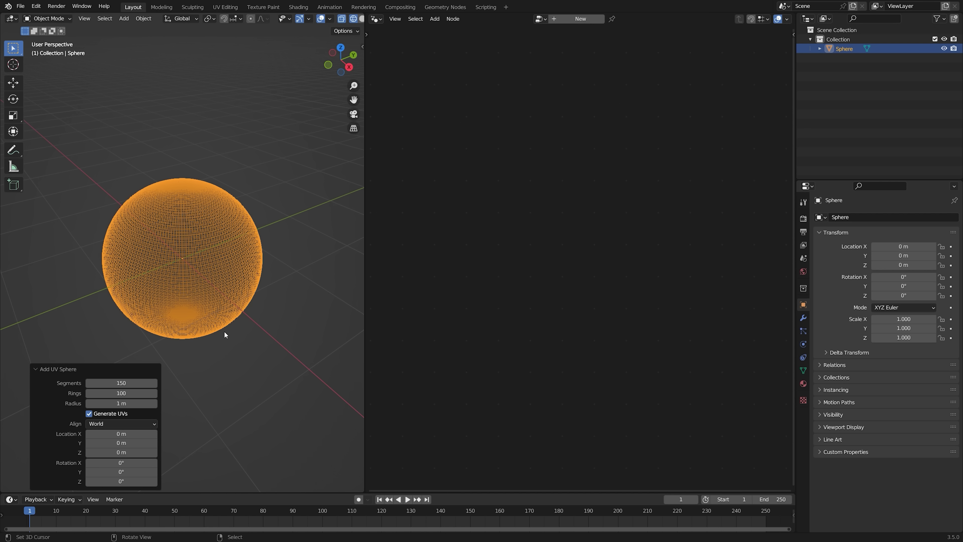
Declutter the 3D viewport by collapsing the sphere settings and hiding the toolbar and gizmos, and widen it slightly.
left_click(52, 369)
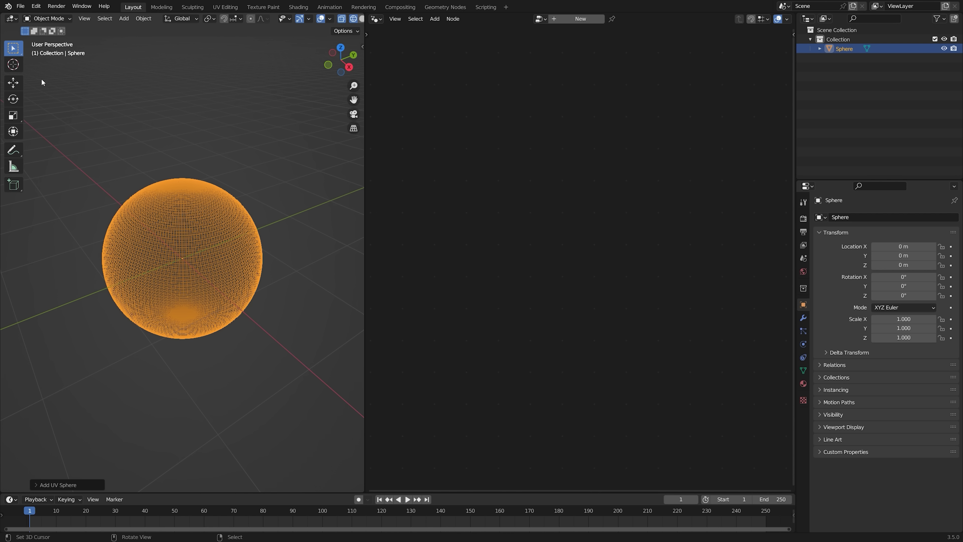
key("t")
left_click(299, 18)
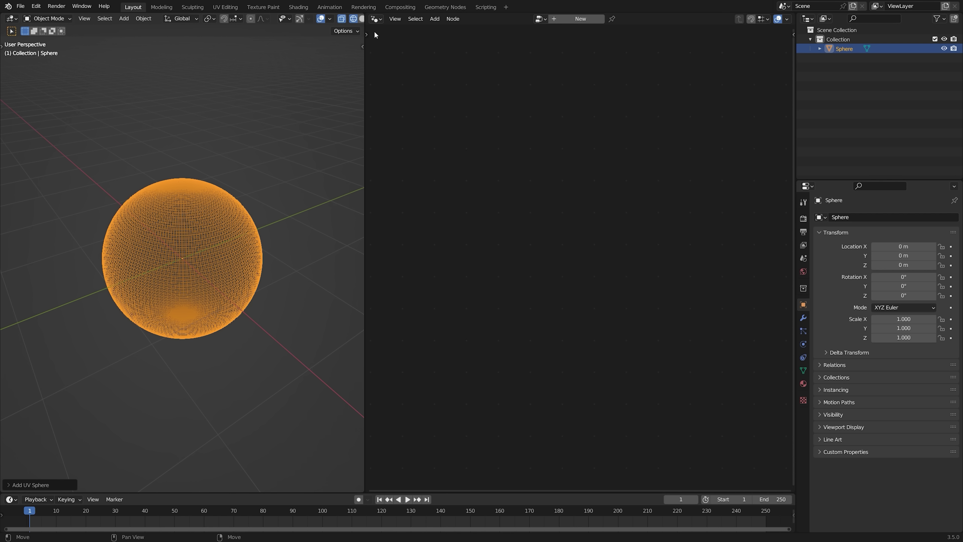
left_click_drag(365, 41, 394, 27)
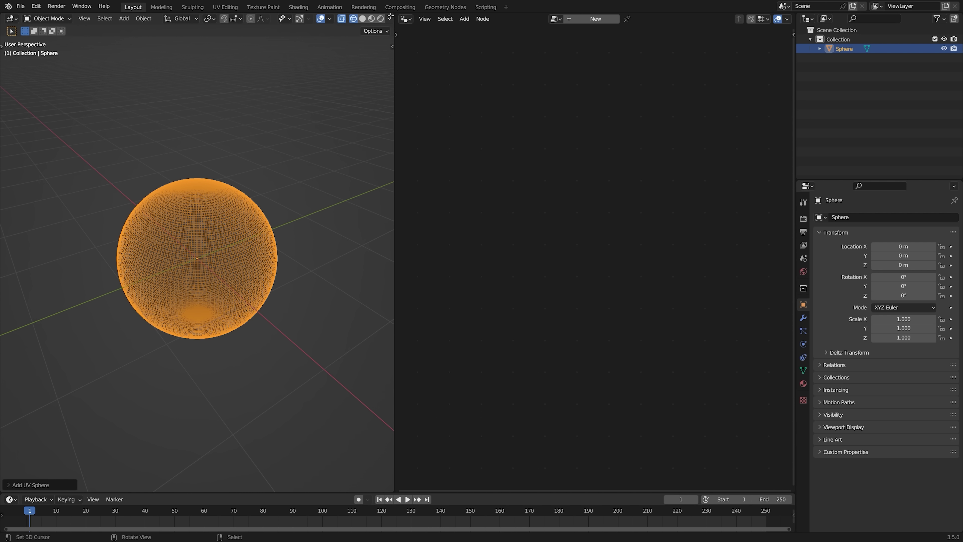
Give the 3D viewport a custom black background colour.
left_click(390, 18)
left_click(419, 85)
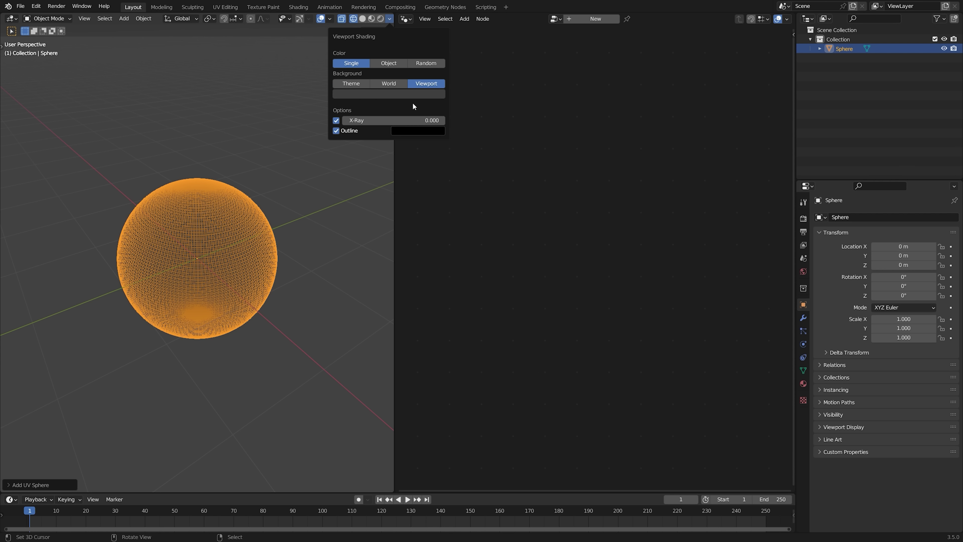
left_click(416, 94)
left_click_drag(412, 148, 414, 172)
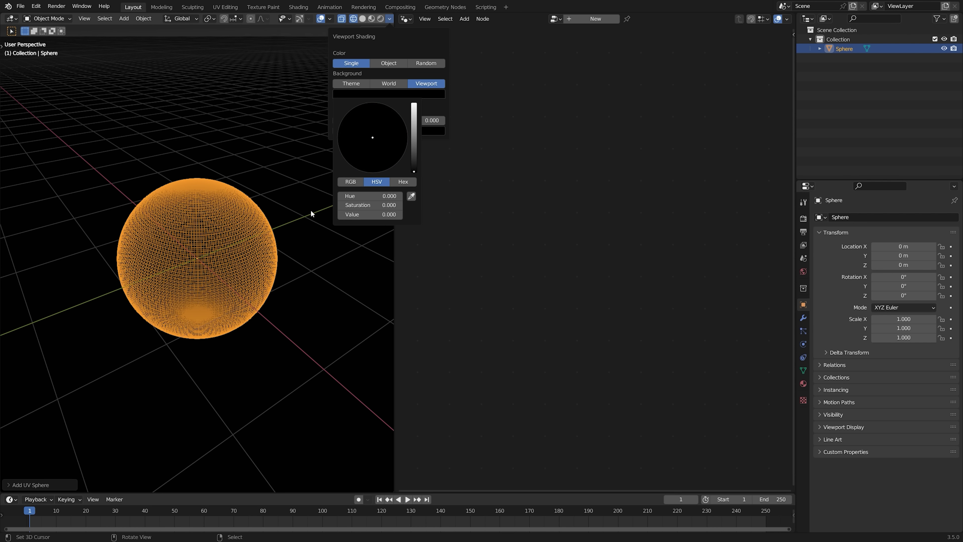
Switch the 3D viewport to solid shading with MatCap lighting and save the file.
scroll(265, 228, "up", 2)
key("z")
left_click(318, 232)
mouse_move(283, 212)
middle_mouse_down("shift")
mouse_move(272, 229)
mouse_move(251, 220)
mouse_move(262, 251)
mouse_move(257, 243)
middle_mouse_up("shift")
left_click(390, 19)
left_click(385, 65)
key("ctrl+s")
Create a new geometry node tree on the sphere and widen the node editor to fit its nodes.
left_click(595, 19)
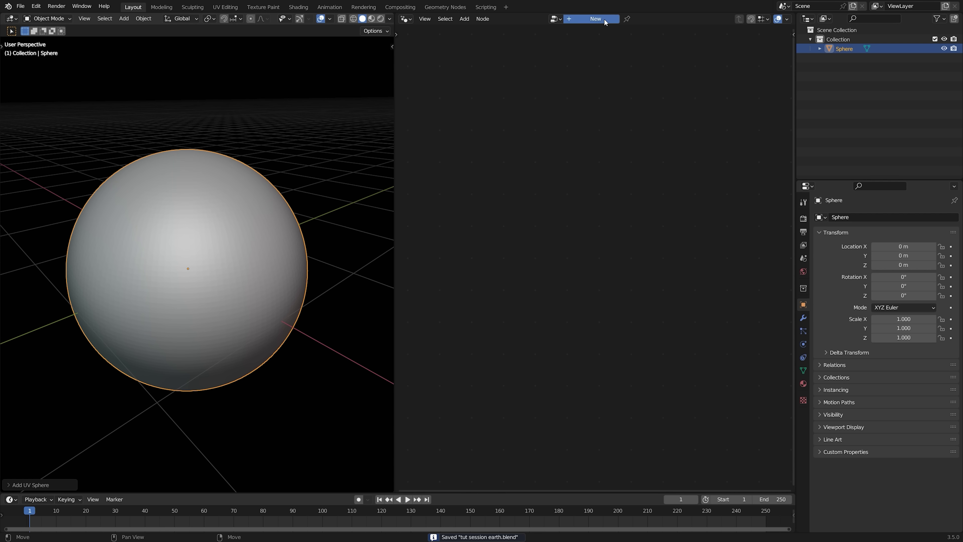
key("Home")
left_click(406, 18)
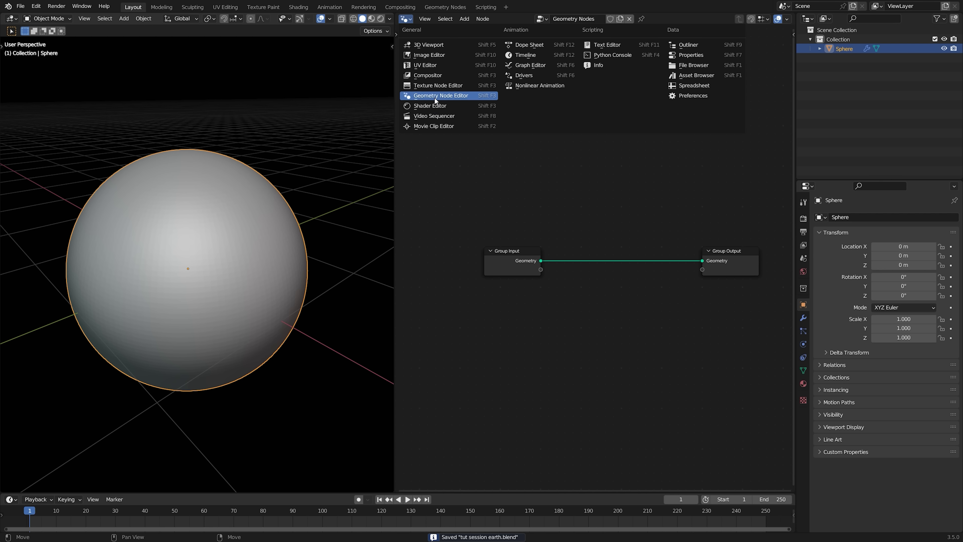
left_click(437, 95)
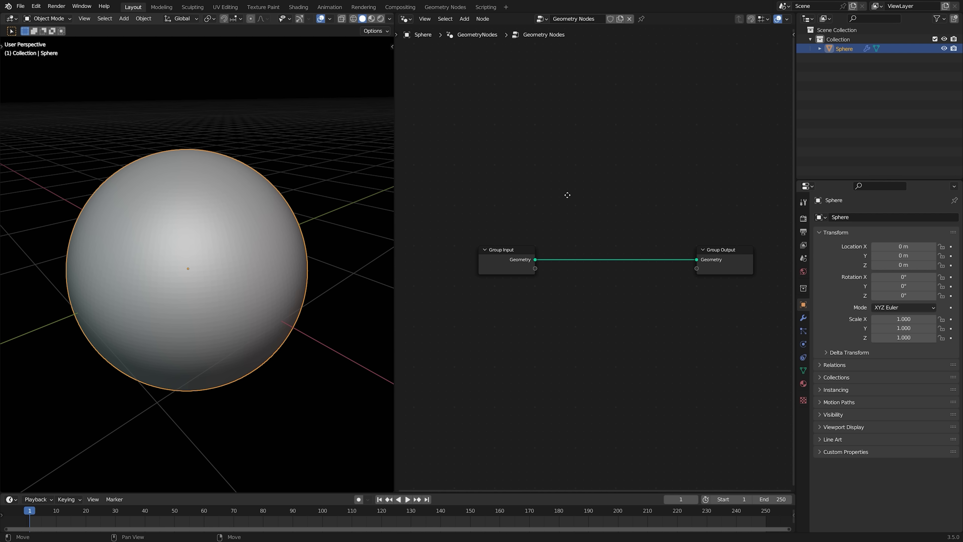
left_click_drag(795, 152, 860, 151)
key("Home")
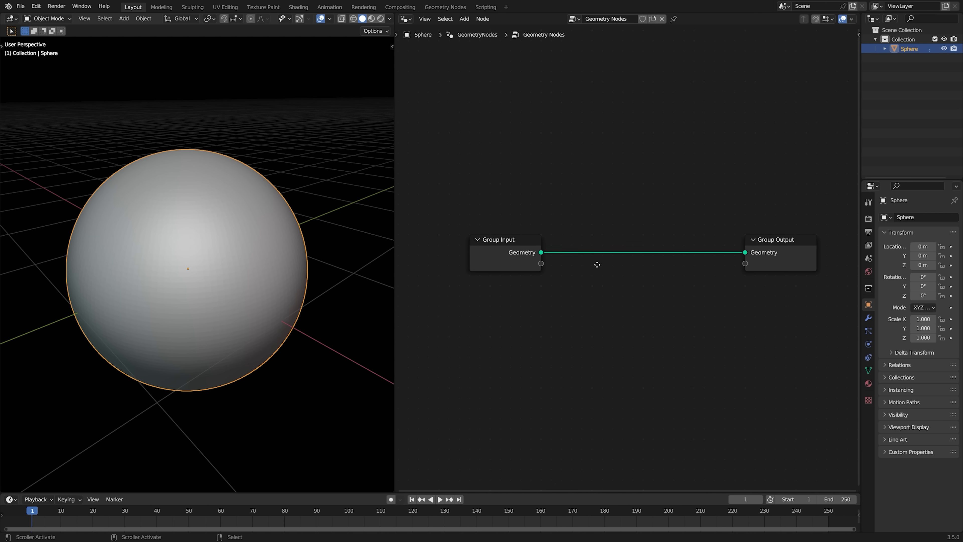
Insert a Triangulate node between the Group Input and Group Output nodes.
key("shift+a")
key("shift+z")
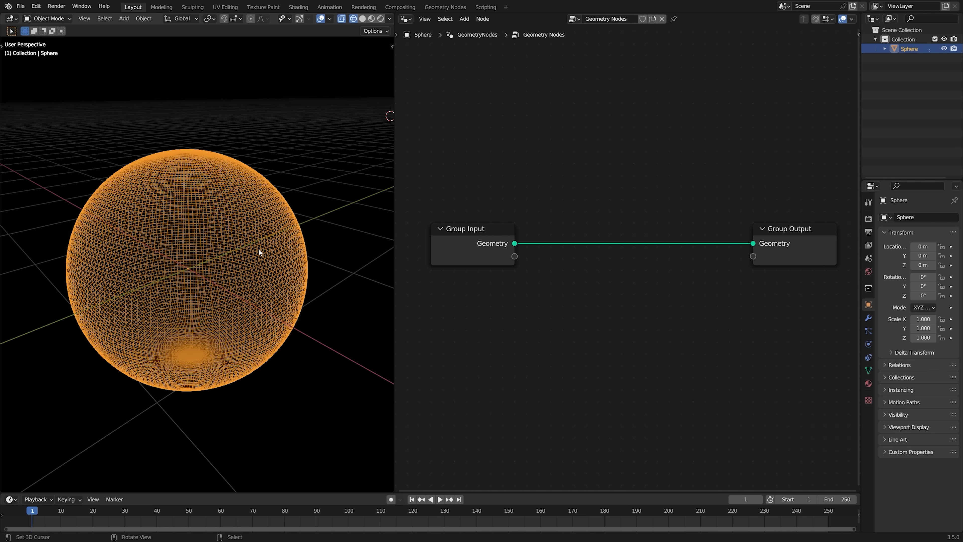
key("shift+z")
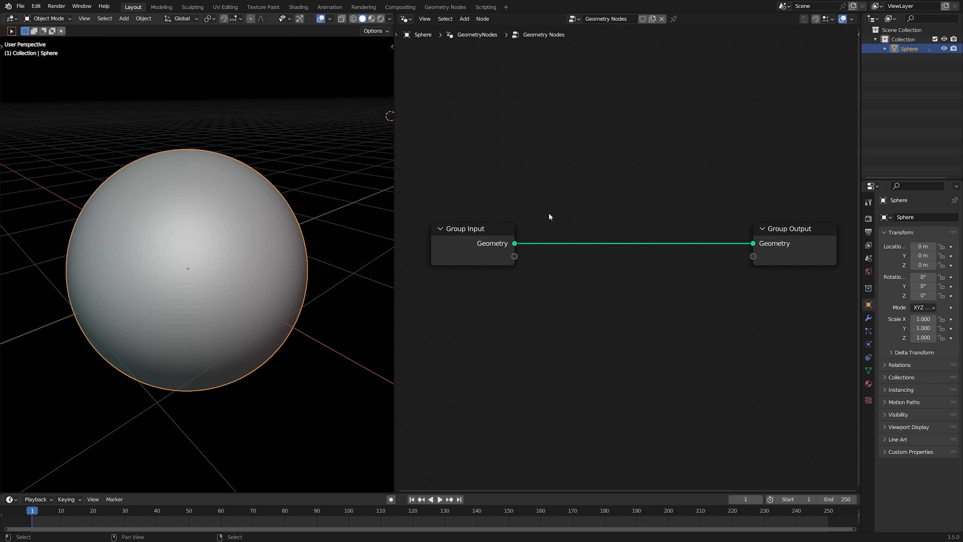
key("shift+a")
left_click(516, 137)
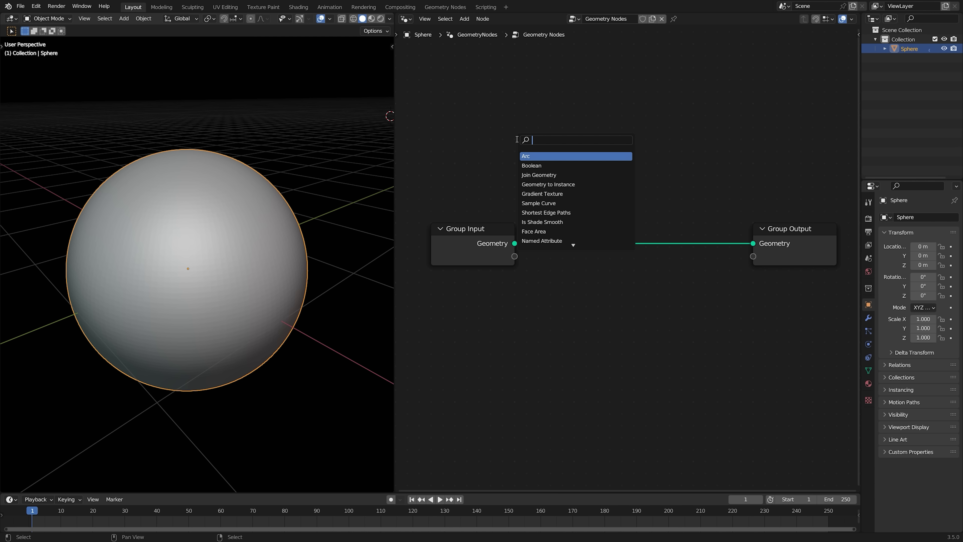
type("tr")
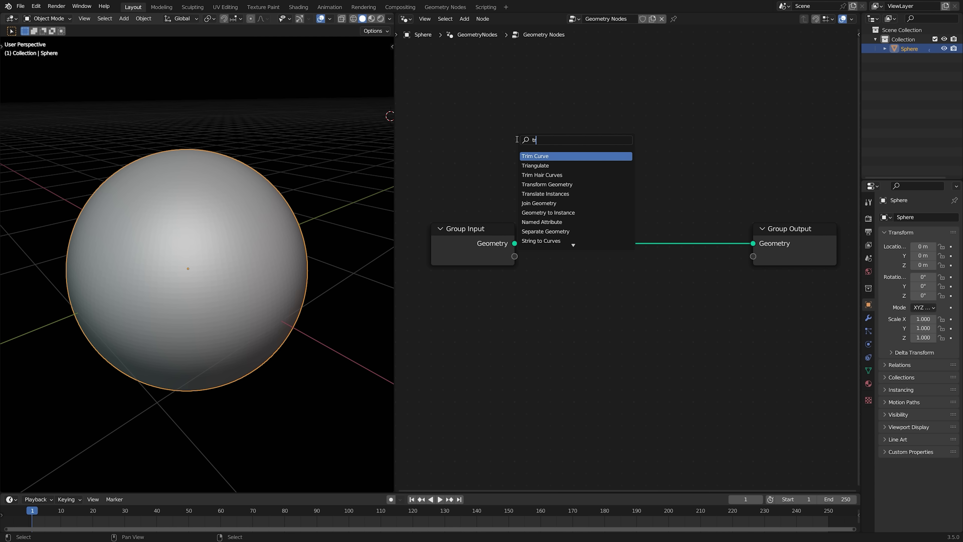
type("in")
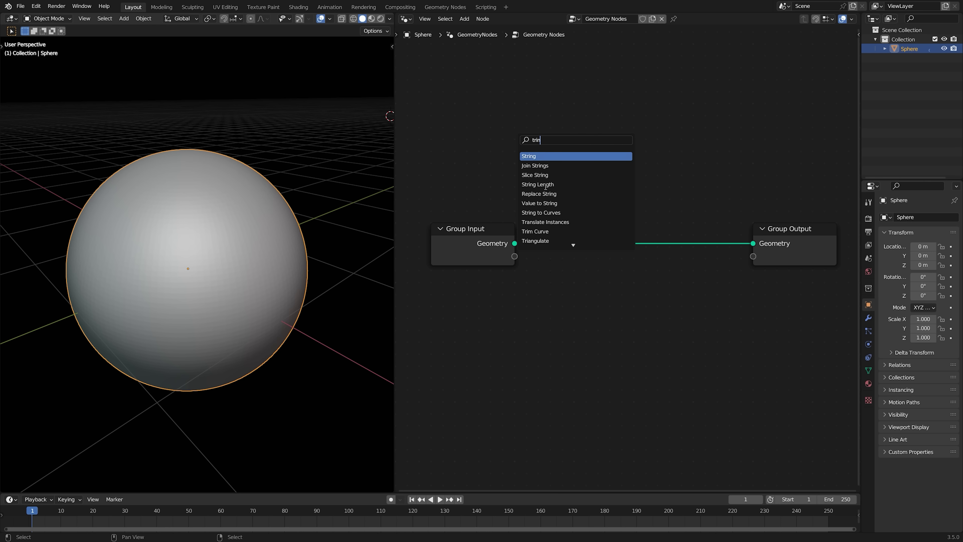
key("BackSpace")
type("a")
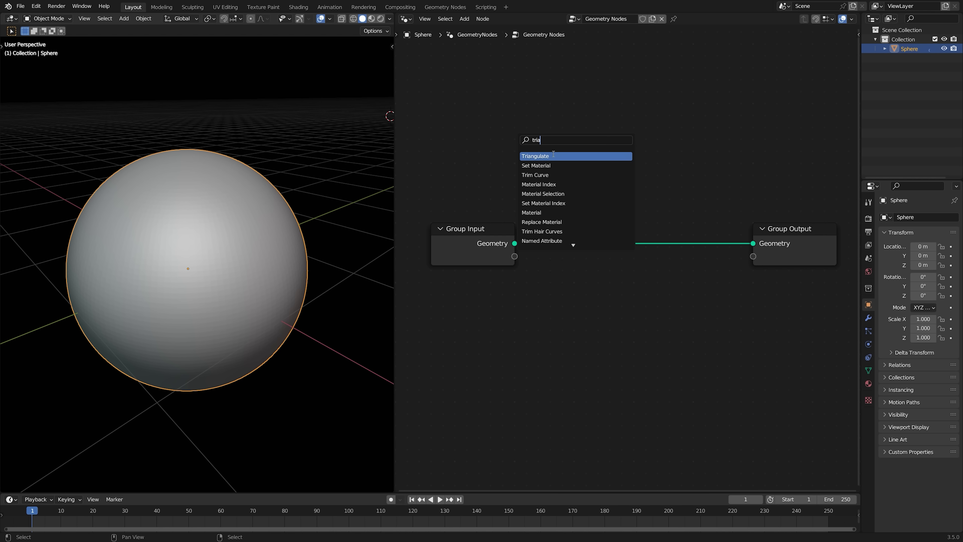
left_click(553, 154)
left_click(565, 220)
Inspect the triangulated sphere's topology up close in wireframe, and return to solid shading.
scroll(303, 245, "up", 3)
key("shift+z")
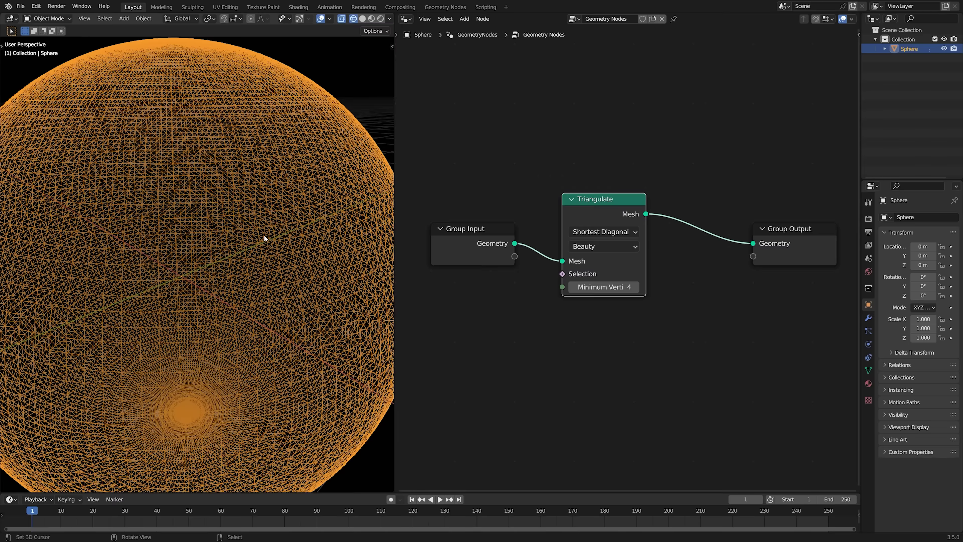
scroll(258, 237, "up", 3)
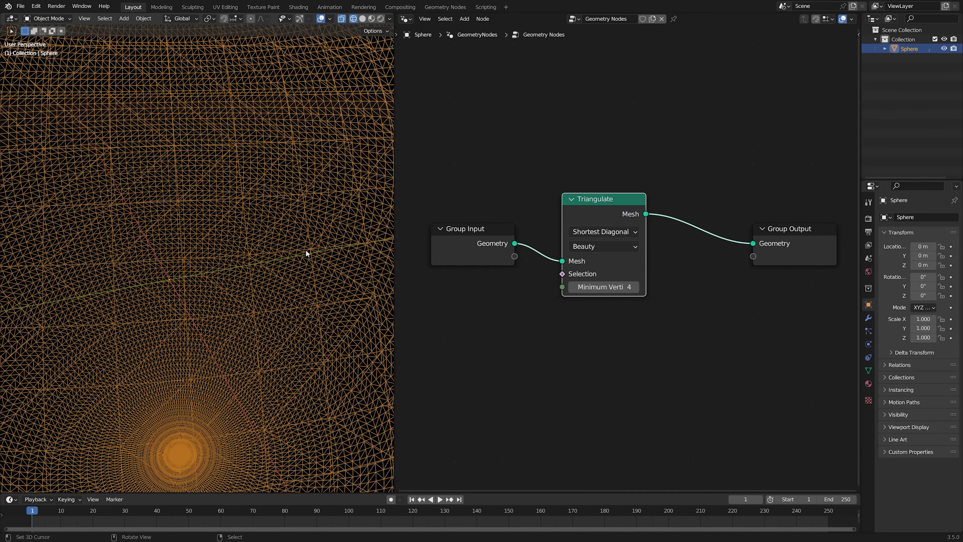
scroll(306, 249, "down", 8)
key("shift+z")
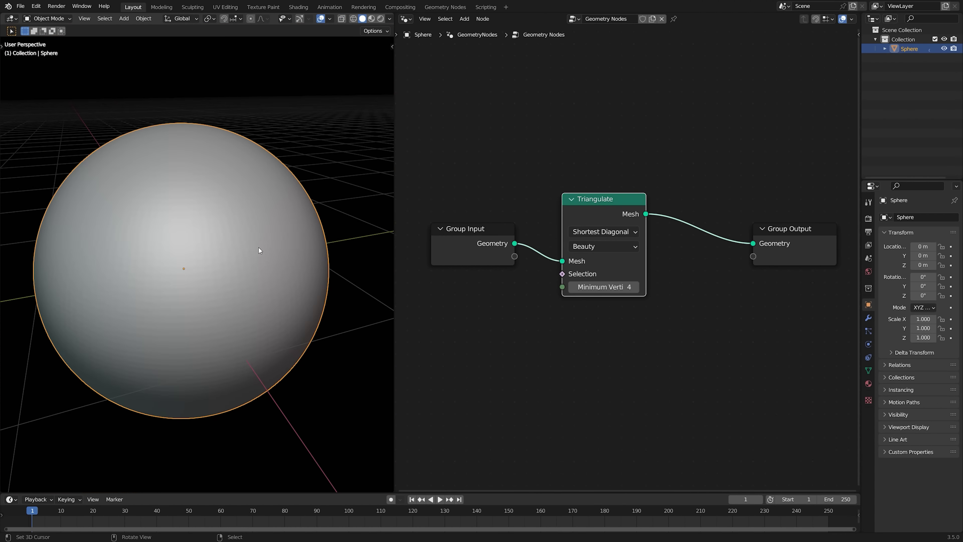
middle_click_drag(258, 248, 265, 262)
Insert a Dual Mesh node between the Triangulate and Group Output nodes.
key("shift+a")
type("du")
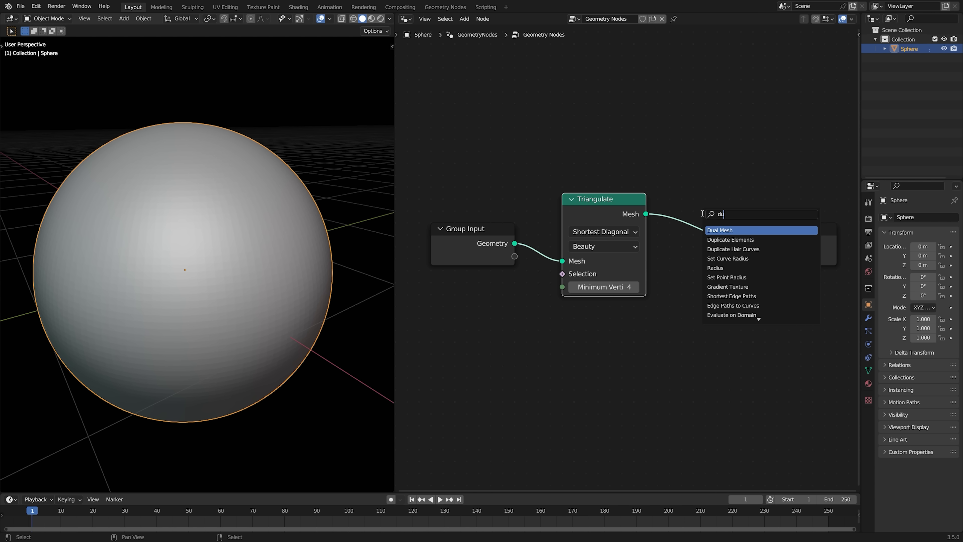
type("al")
left_click(722, 228)
left_click(704, 216)
key("shift+a")
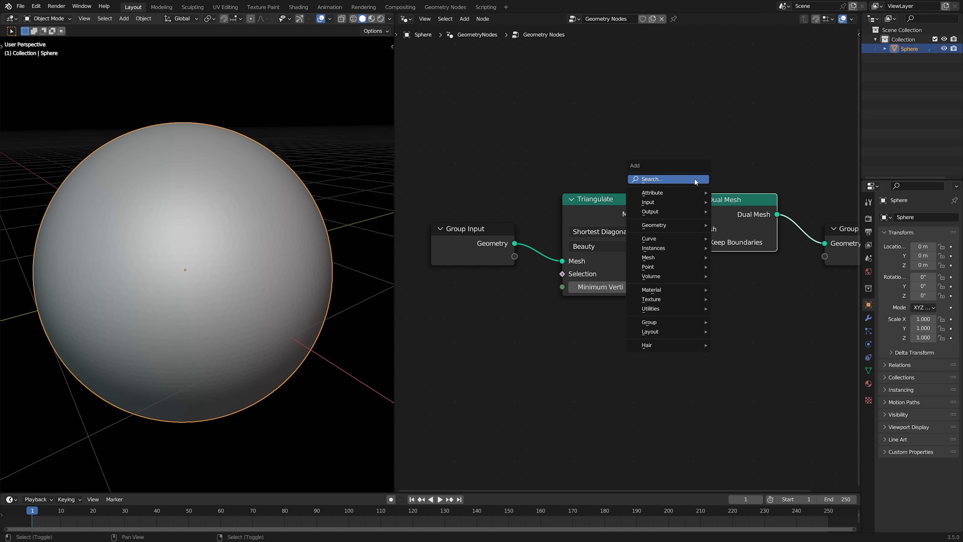
mouse_move(669, 259)
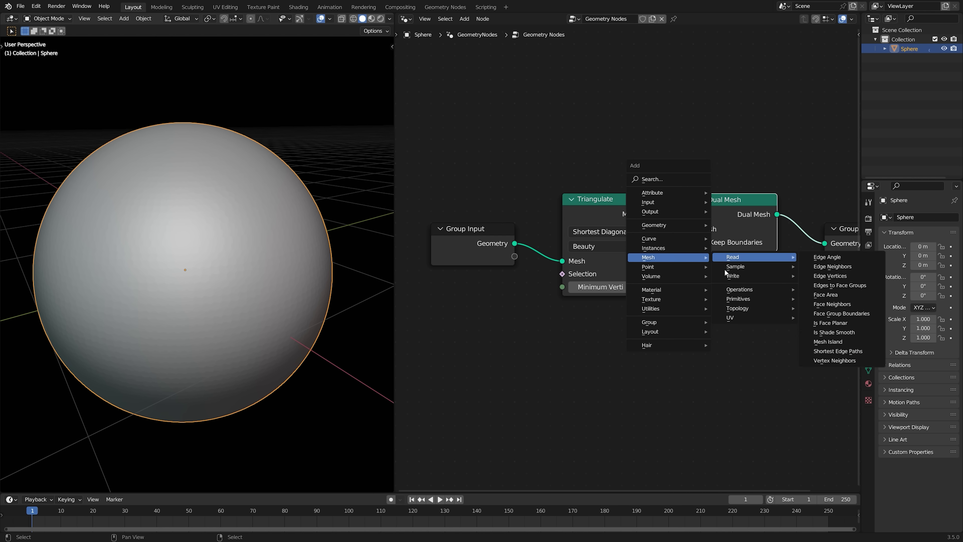
mouse_move(736, 290)
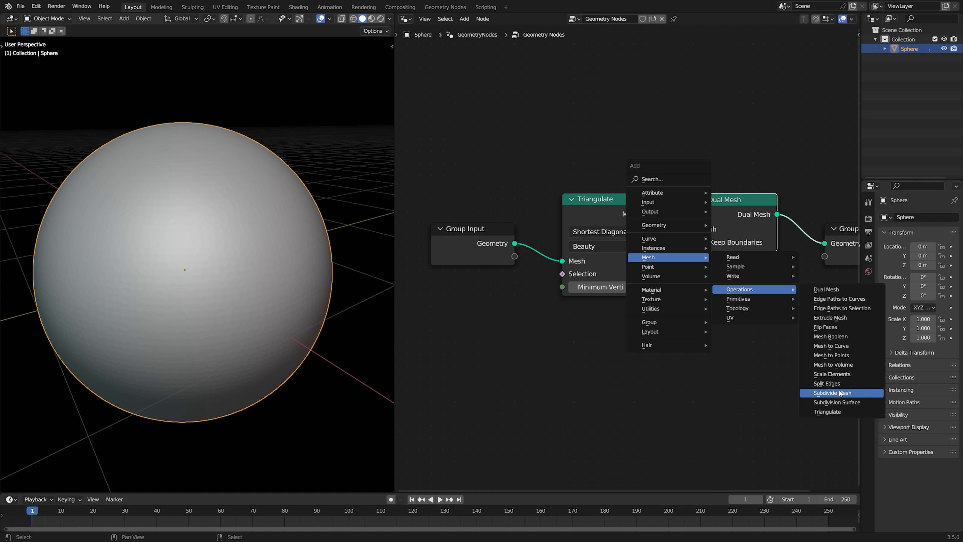
Reposition the Dual Mesh node in the tree and examine the sphere's cell pattern in wireframe.
key("Home")
left_click_drag(691, 201, 683, 196)
scroll(302, 224, "up", 1)
key("shift+z")
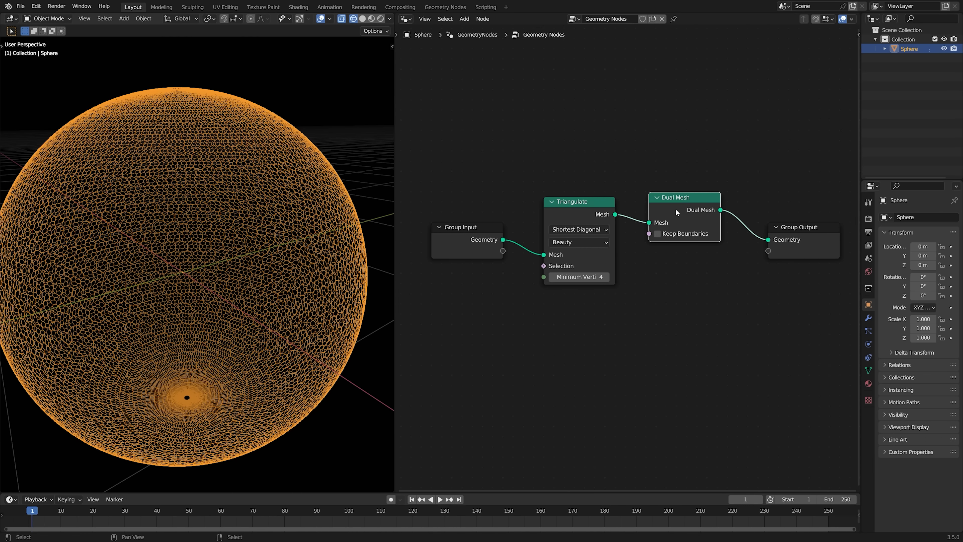
scroll(233, 236, "up", 2)
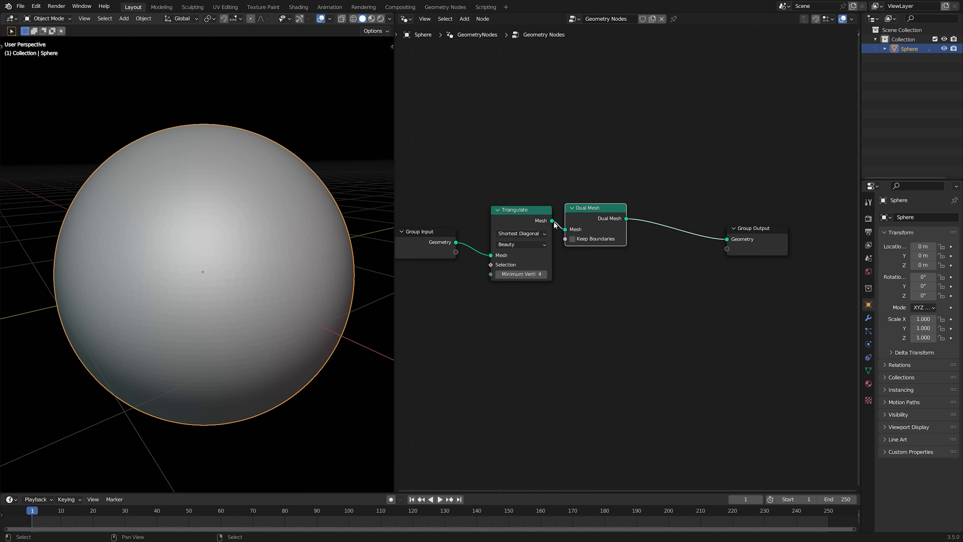
Insert a Delete Geometry node between the Dual Mesh and Group Output nodes.
left_click(621, 186)
left_click_drag(586, 190, 535, 270)
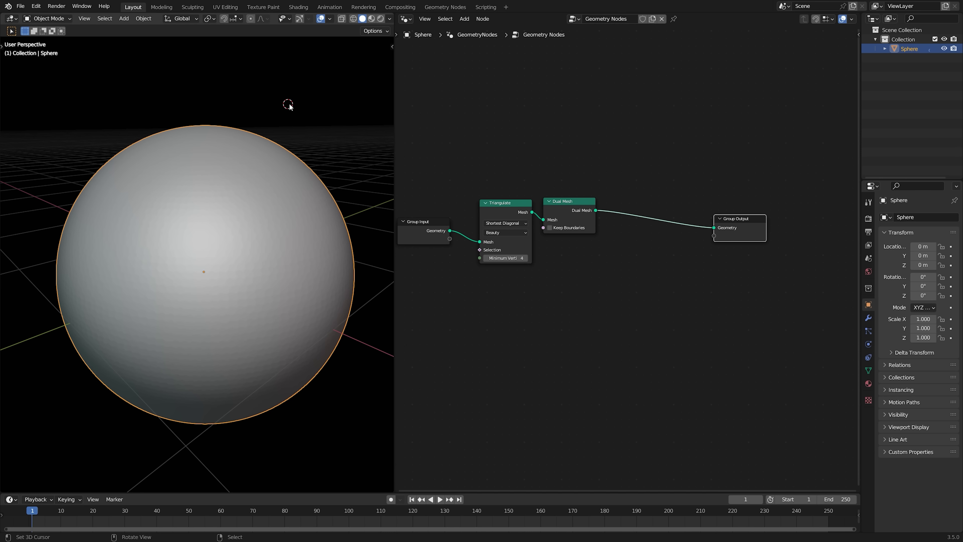
scroll(735, 250, "down", 2)
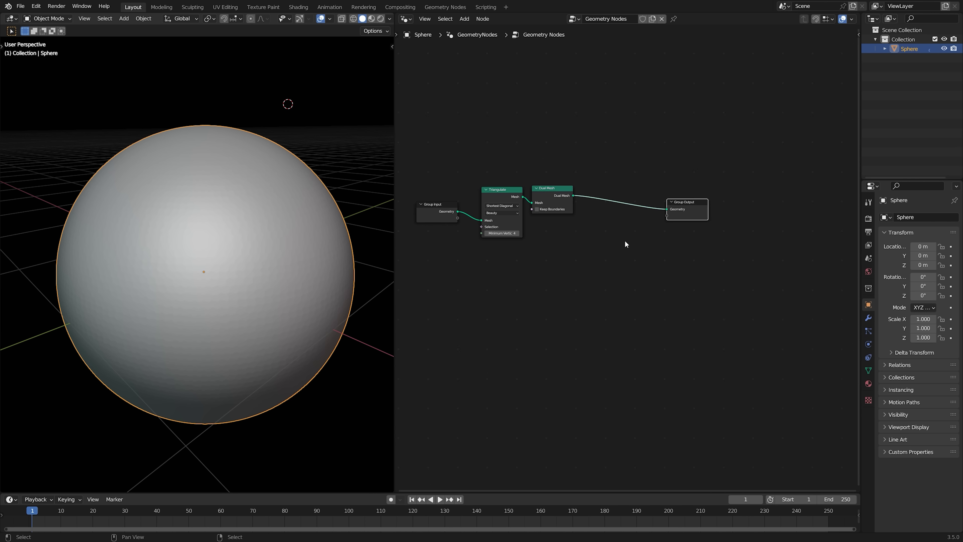
key("shift+a")
type("de")
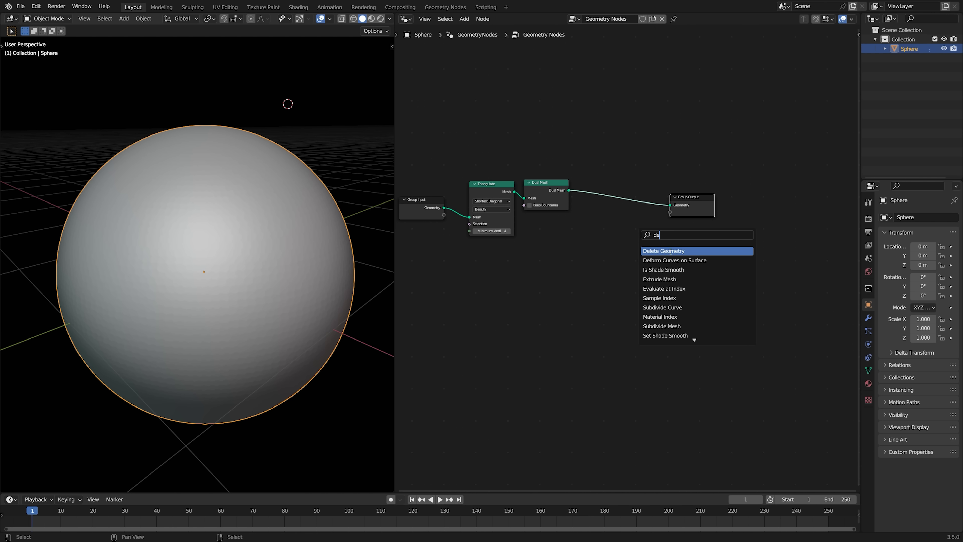
left_click(670, 250)
left_click(633, 244)
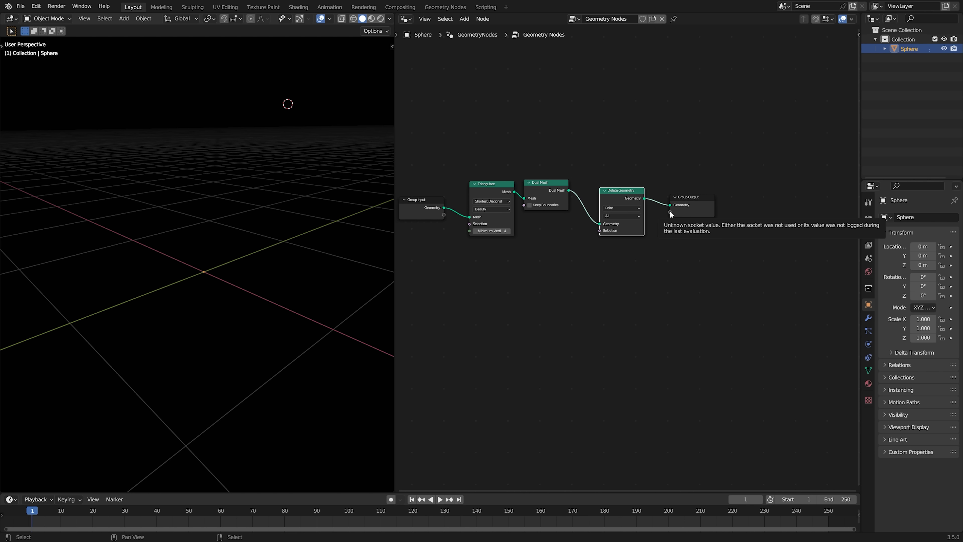
Set the Delete Geometry domain to Face and space the Delete Geometry and Group Output nodes farther along the tree.
left_click(623, 208)
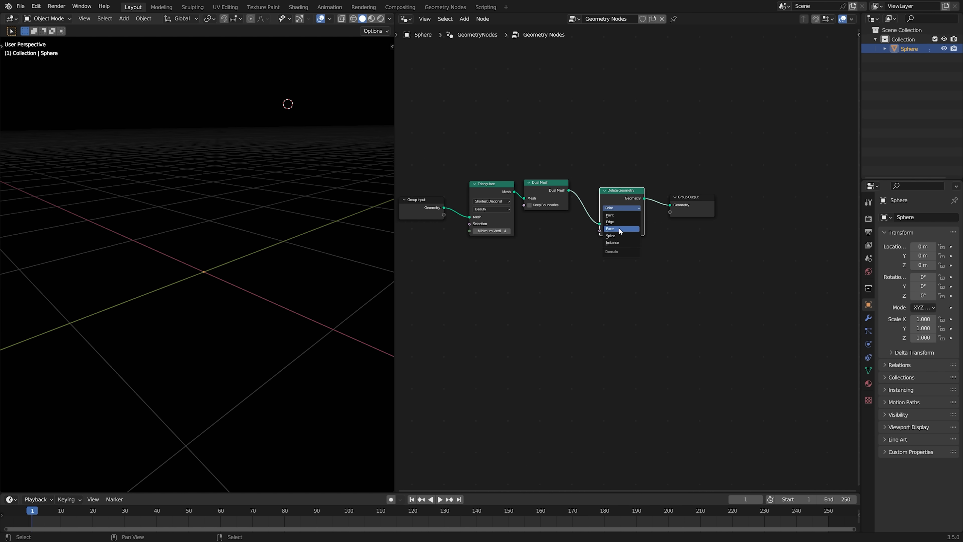
left_click_drag(679, 207, 766, 200)
left_click_drag(617, 196, 637, 192)
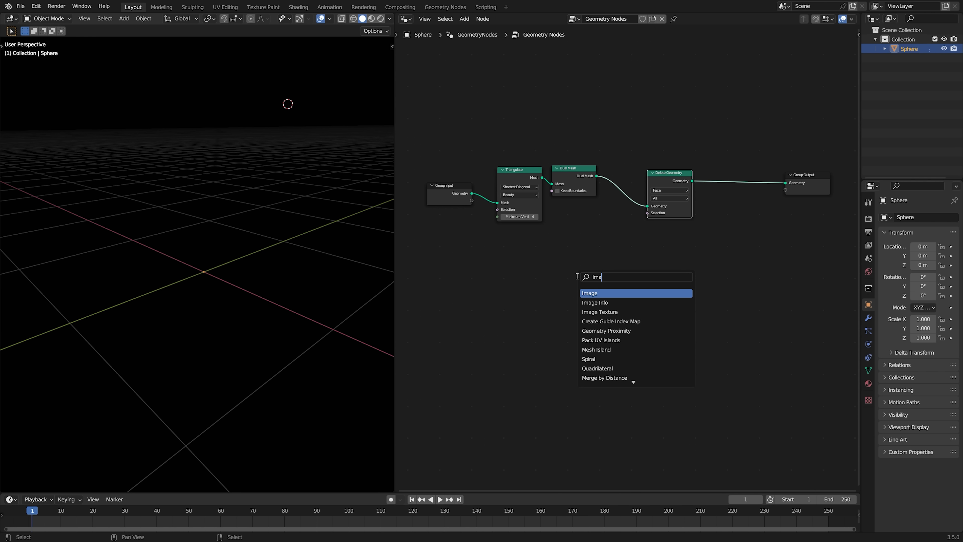
Add an Image Texture node below the Triangulate and Dual Mesh nodes.
type("g")
key("Down")
key("Down")
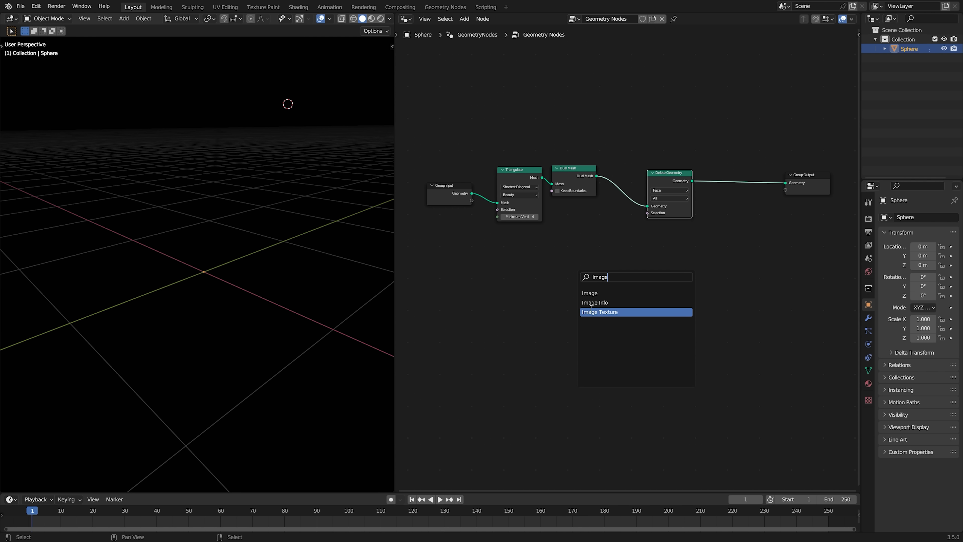
key("Return")
left_click(525, 295)
scroll(582, 326, "up", 2)
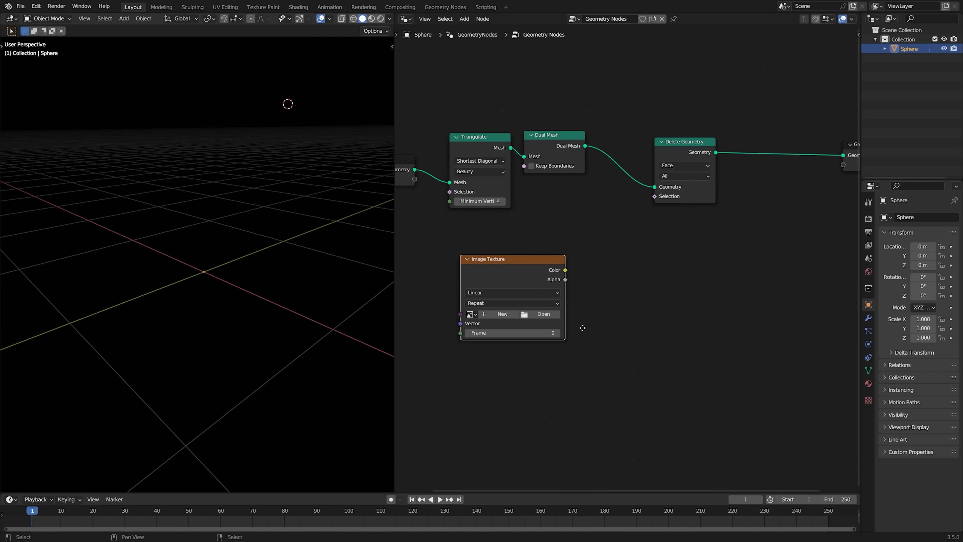
Load world map vector.png into the Image Texture node.
left_click(590, 303)
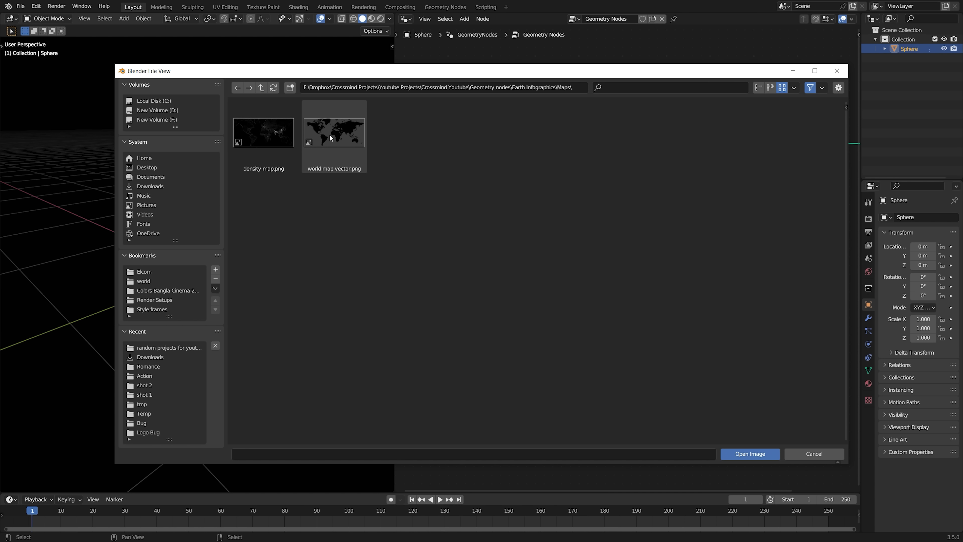
left_click(328, 132)
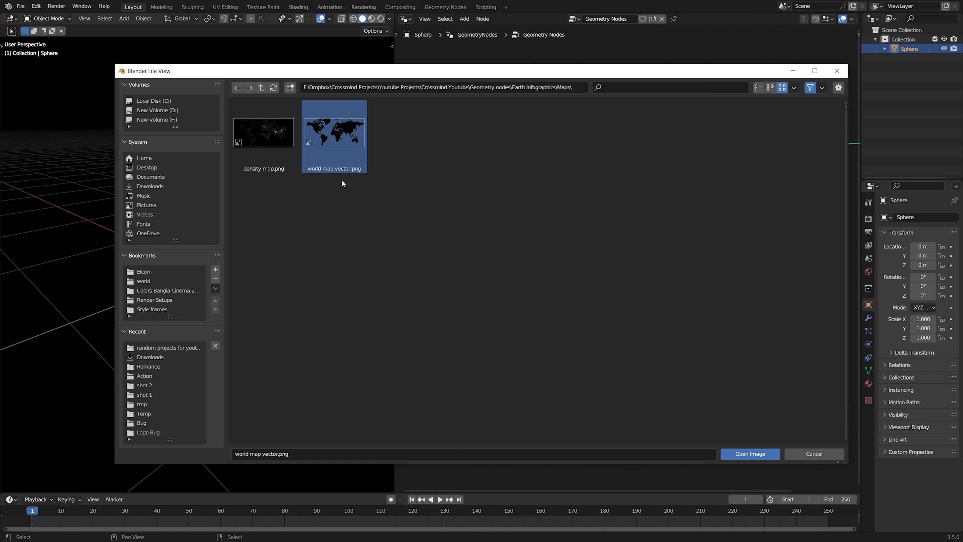
double_click(342, 134)
Connect the Image Texture's Alpha output to the Delete Geometry Selection input and inspect the cutouts around the sphere.
left_click_drag(616, 275, 703, 196)
mouse_move(235, 239)
middle_mouse_down()
mouse_move(127, 215)
mouse_move(264, 225)
middle_mouse_up()
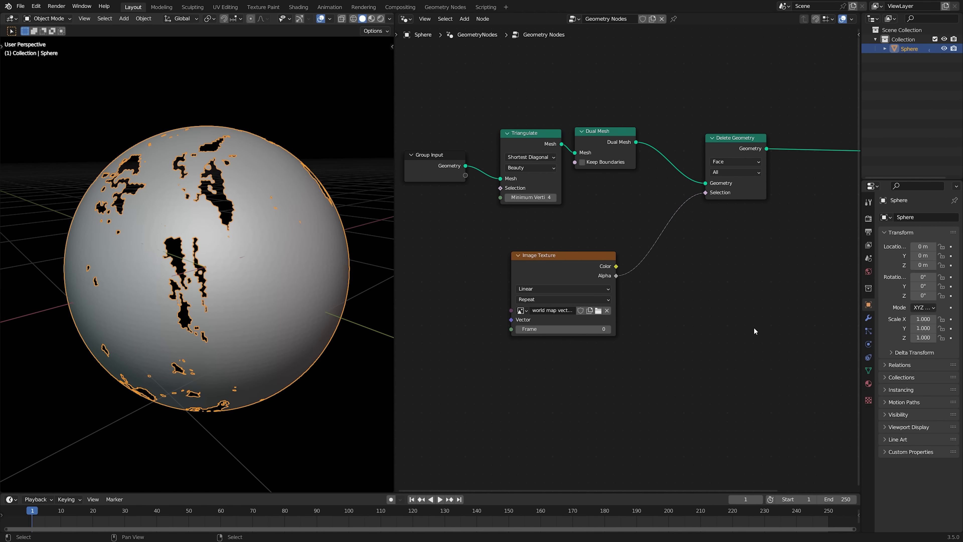
middle_click_drag(708, 303, 754, 303)
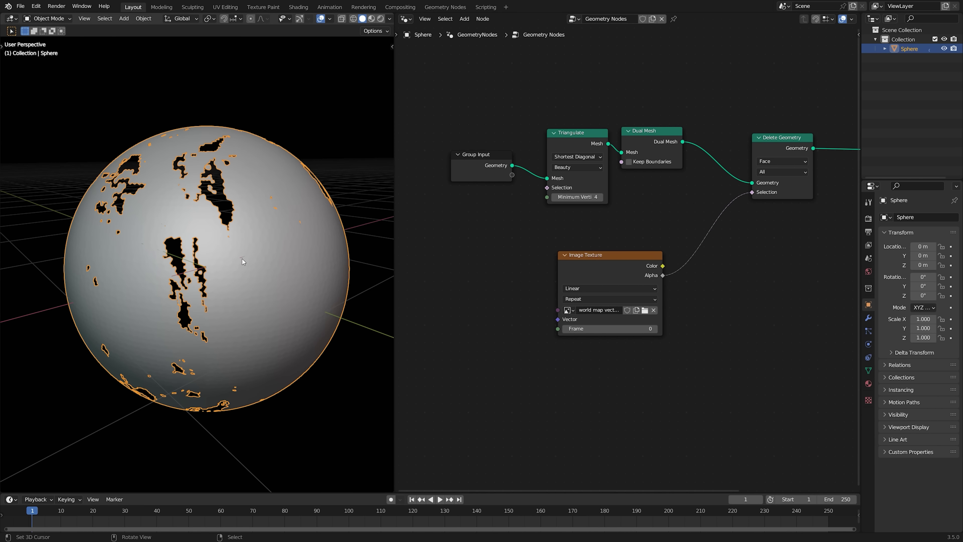
middle_click_drag(243, 262, 187, 163)
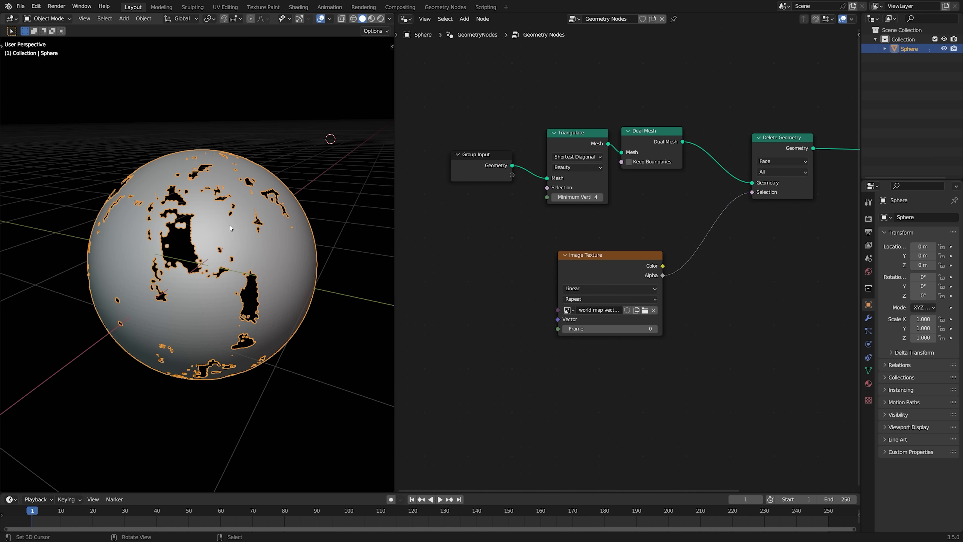
mouse_move(230, 228)
middle_mouse_down()
mouse_move(219, 183)
mouse_move(239, 215)
middle_mouse_up()
Add a Named Attribute node before the Image Texture node and choose the UVMap attribute as its name.
middle_click_drag(740, 306, 730, 296)
key("shift+a")
type("att")
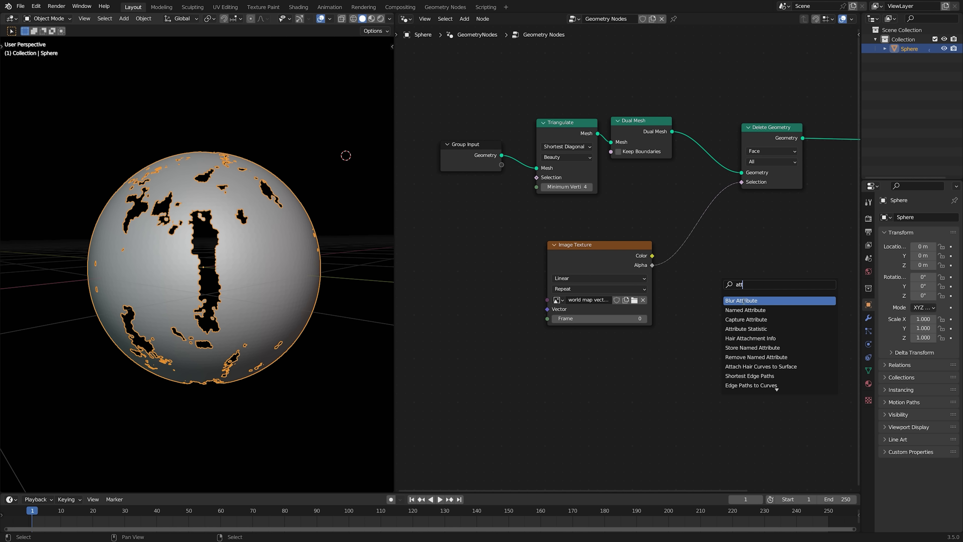
left_click(743, 310)
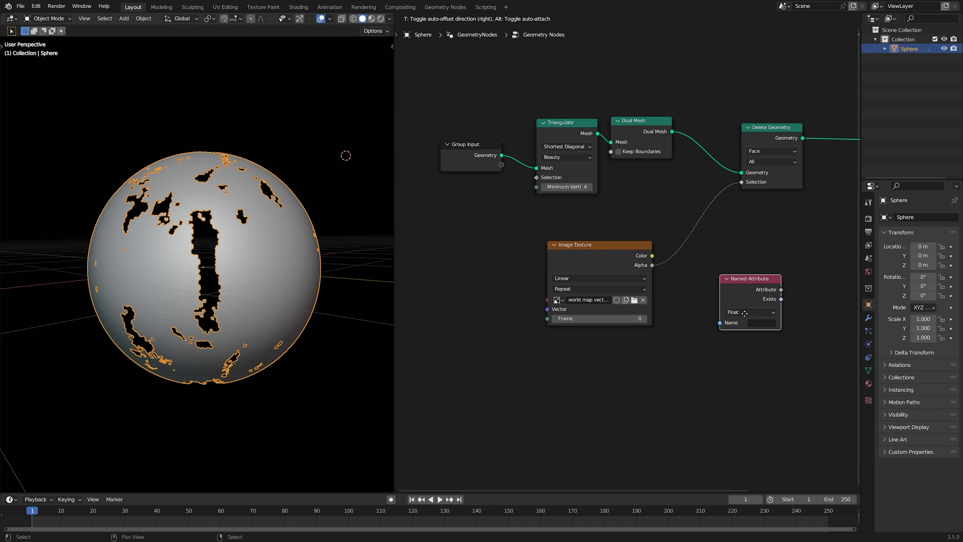
left_click(495, 323)
middle_click_drag(496, 323, 602, 301)
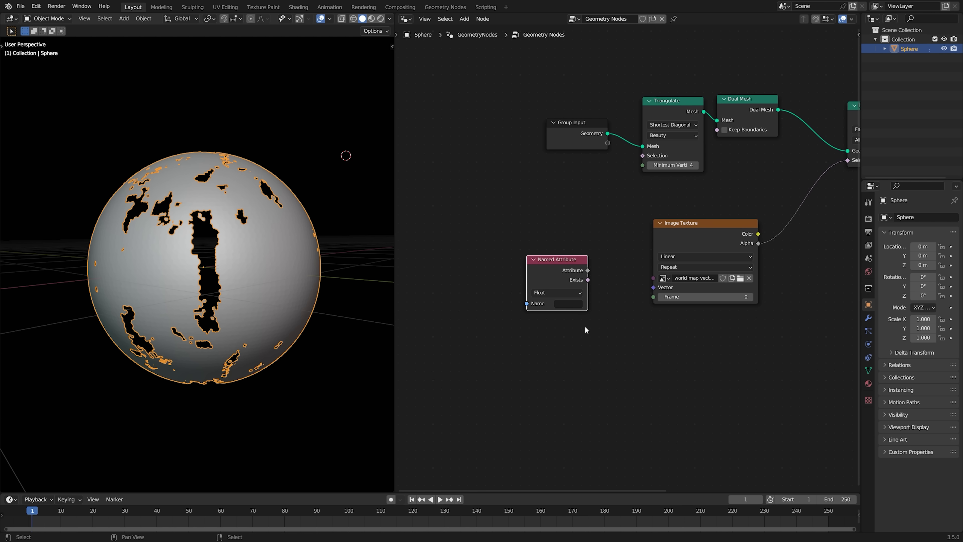
left_click(570, 304)
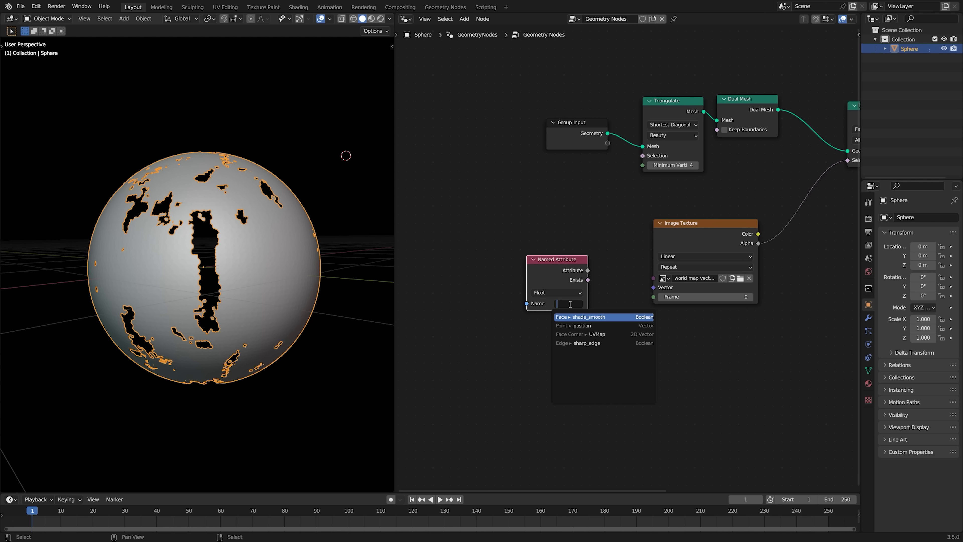
left_click(612, 332)
Check the name of the sphere's UV map in its mesh data properties.
left_click(868, 371)
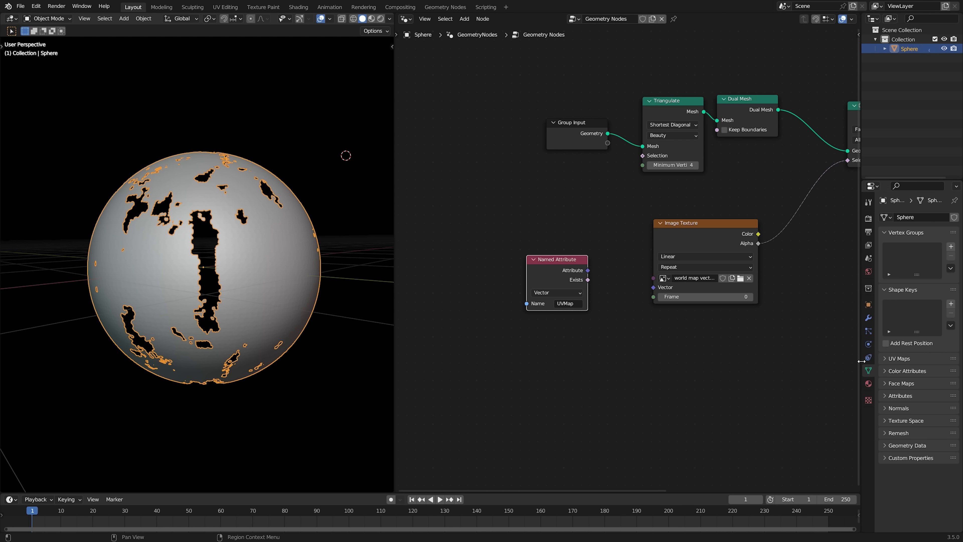
left_click_drag(860, 375, 722, 363)
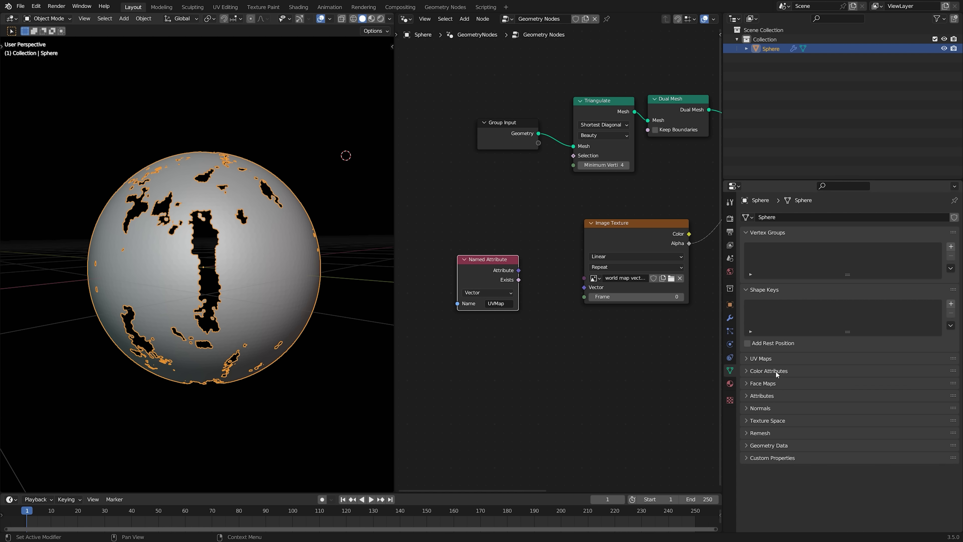
left_click(770, 359)
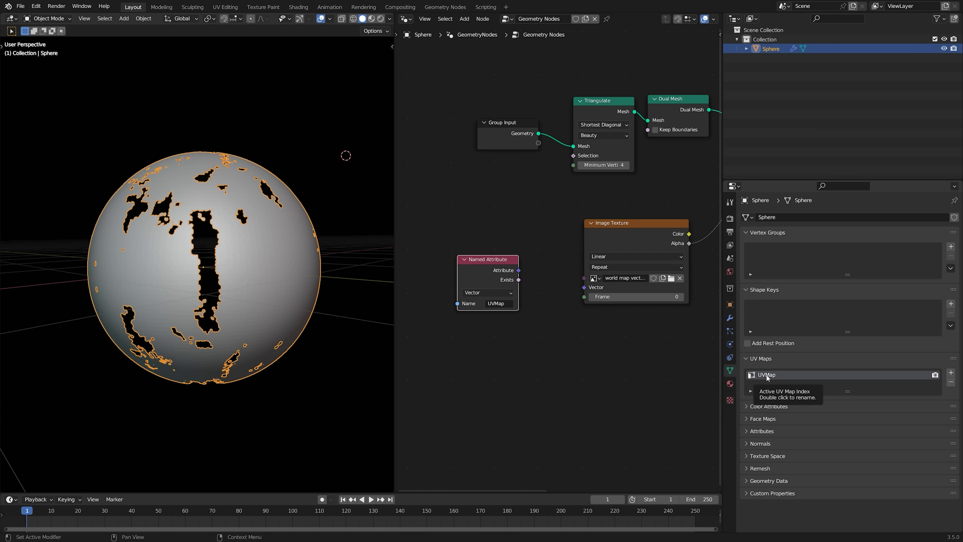
left_click_drag(721, 288, 917, 280)
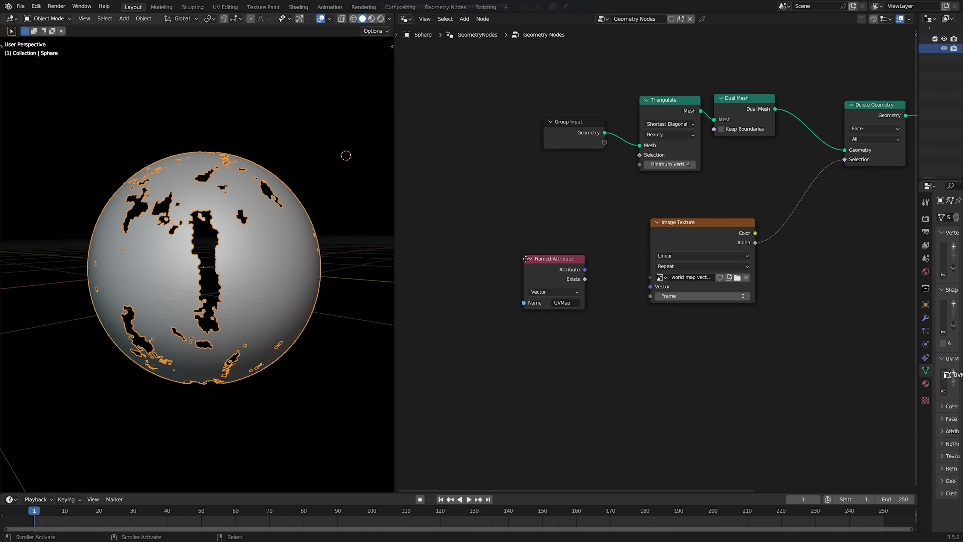
Connect the Named Attribute's Attribute output to the Image Texture's Vector input and check the sphere.
scroll(777, 270, "up", 2)
left_click_drag(519, 258, 629, 290)
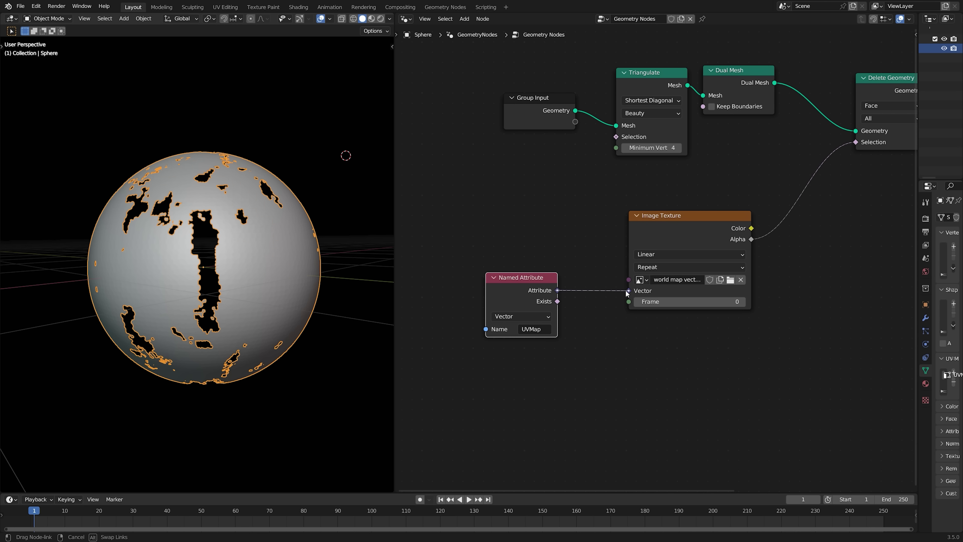
middle_click_drag(318, 273, 261, 233)
scroll(486, 262, "down", 2)
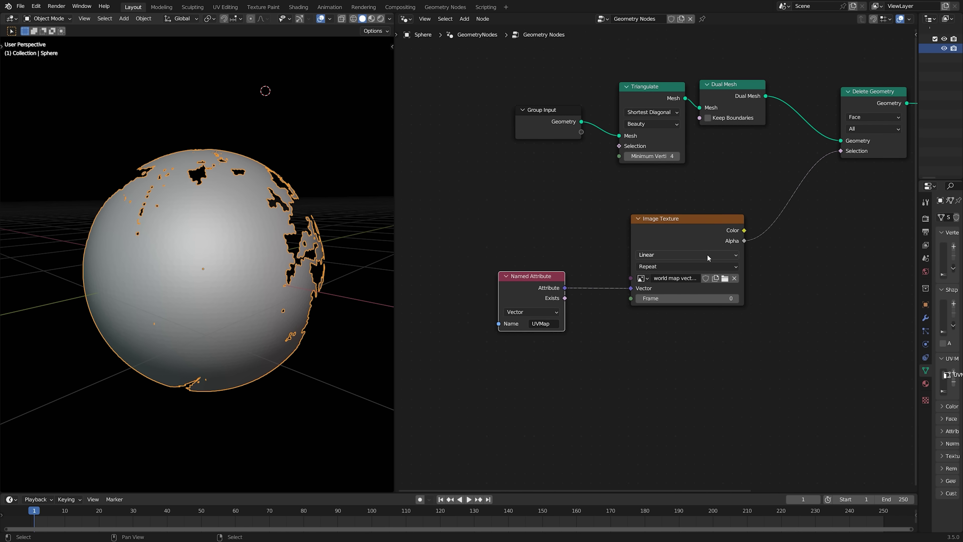
Enable shadow and cavity in the viewport shading and hide the viewport overlays.
left_click(390, 19)
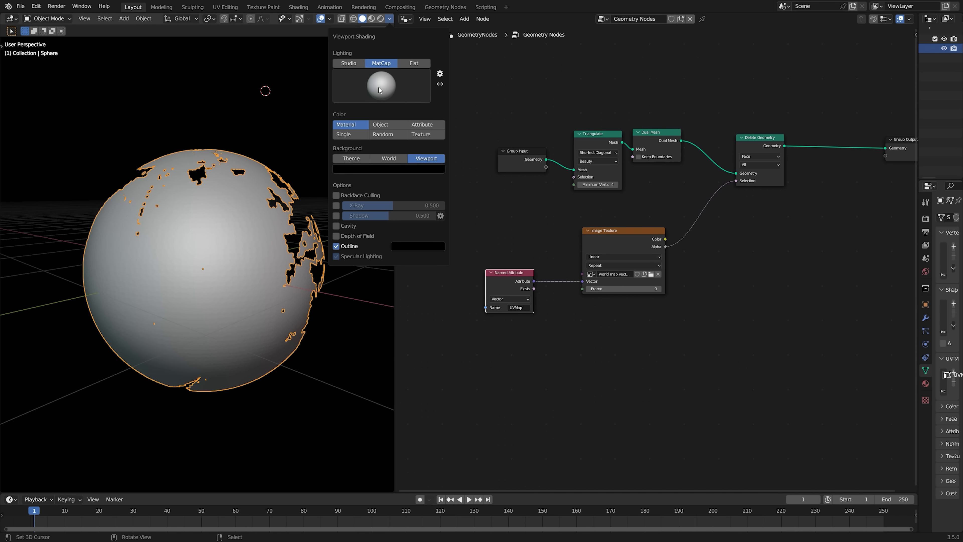
left_click(335, 216)
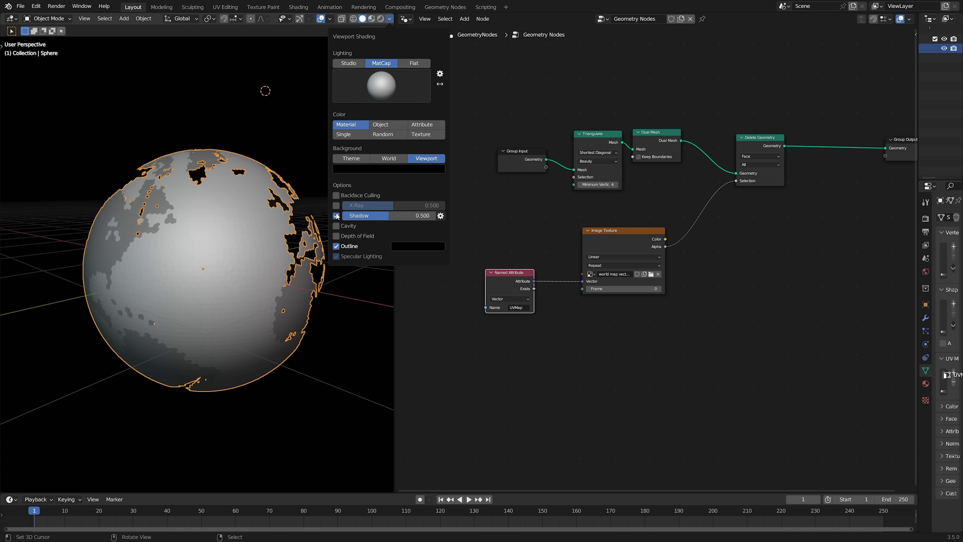
left_click(337, 225)
middle_click_drag(163, 262, 206, 267)
left_click(323, 20)
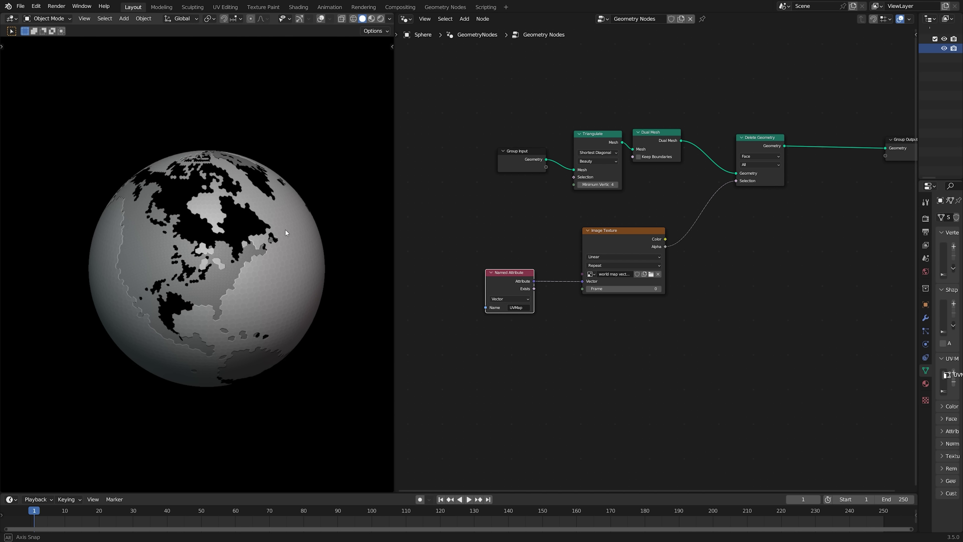
middle_click_drag(285, 228, 231, 220)
Insert a ColorRamp node between the Image Texture's Alpha output and the Delete Geometry Selection input.
scroll(493, 232, "up", 1)
key("shift+a")
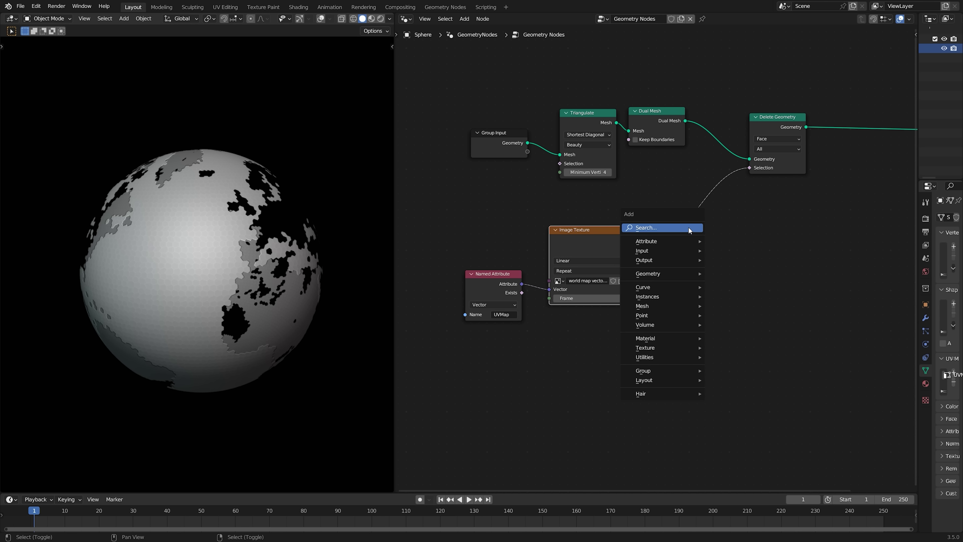
left_click(689, 228)
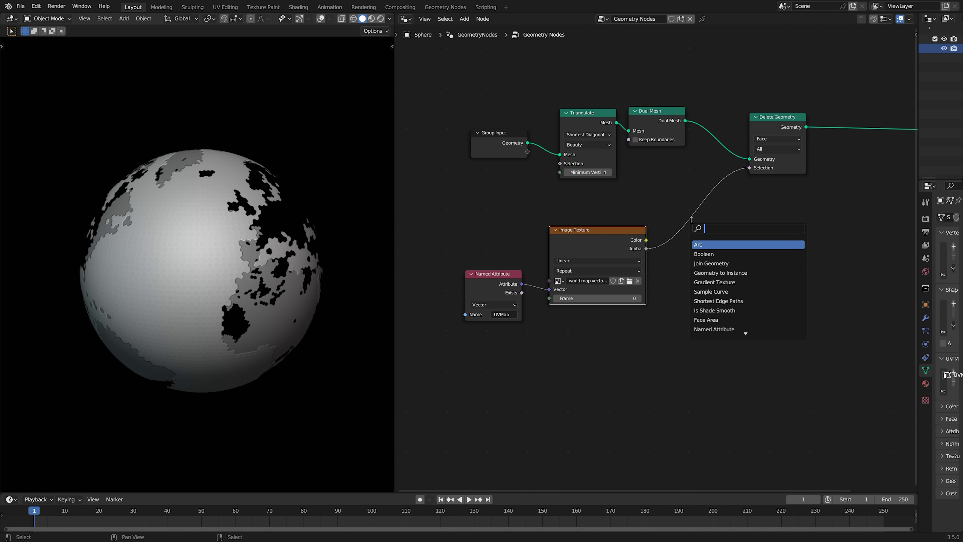
type("ramp")
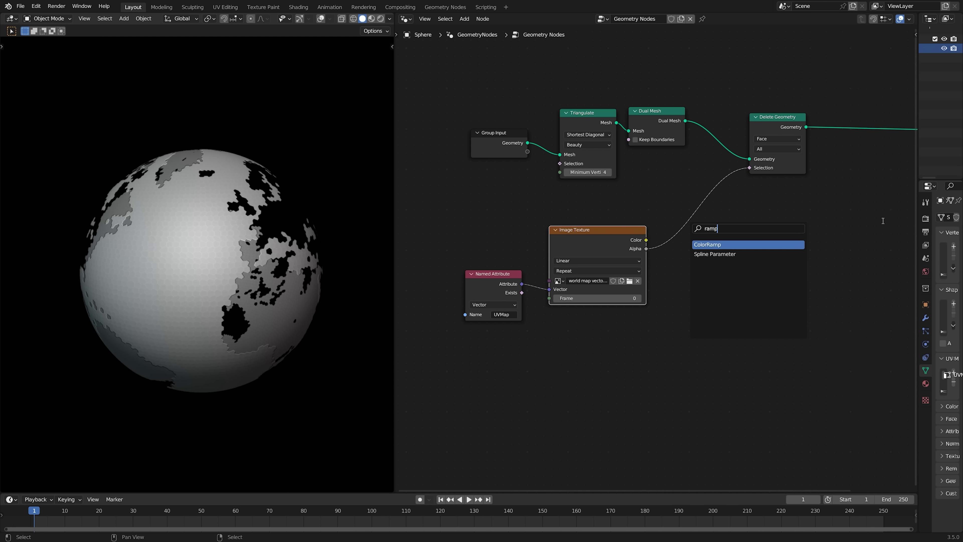
left_click(732, 246)
left_click(738, 246)
Flip the color ramp so only the continents are kept, and move its white stop to position 0.473.
left_click(709, 248)
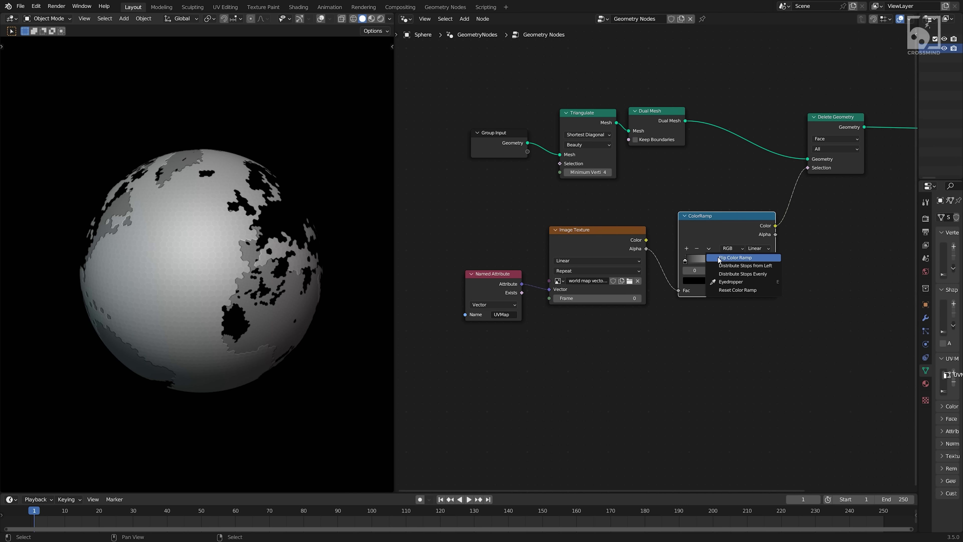
left_click(719, 255)
middle_click_drag(201, 312, 139, 302)
scroll(692, 288, "up", 2)
left_click_drag(688, 265, 710, 268)
mouse_move(224, 281)
middle_mouse_down()
mouse_move(207, 281)
mouse_move(217, 283)
middle_mouse_up()
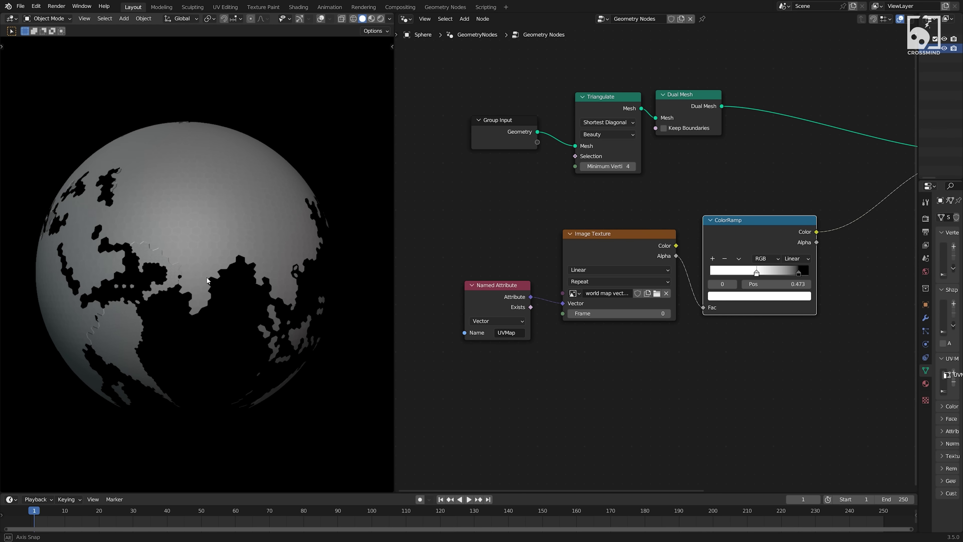
middle_click_drag(593, 223, 596, 224)
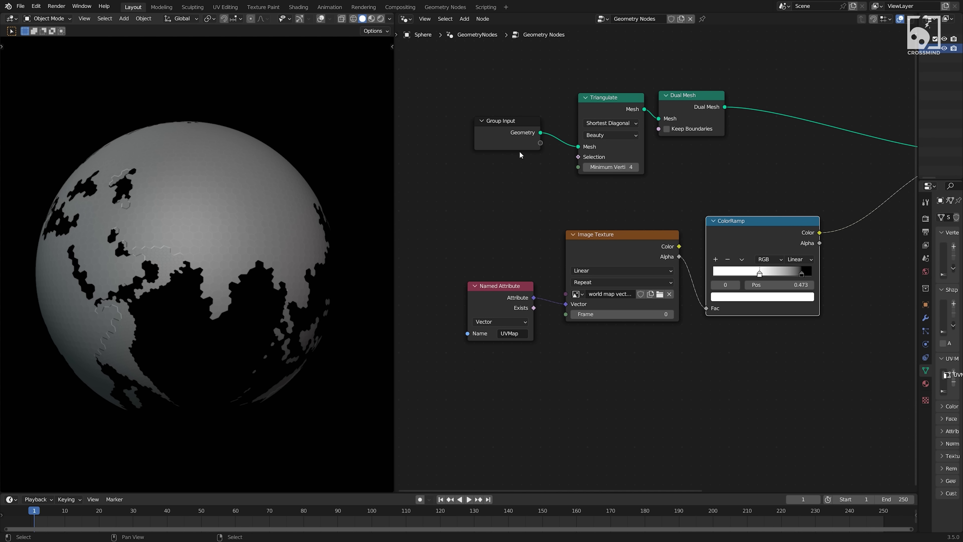
Move the Group Input node aside and insert a Subdivide Mesh node at level 1 between Group Input and Triangulate.
left_click_drag(517, 146, 501, 154)
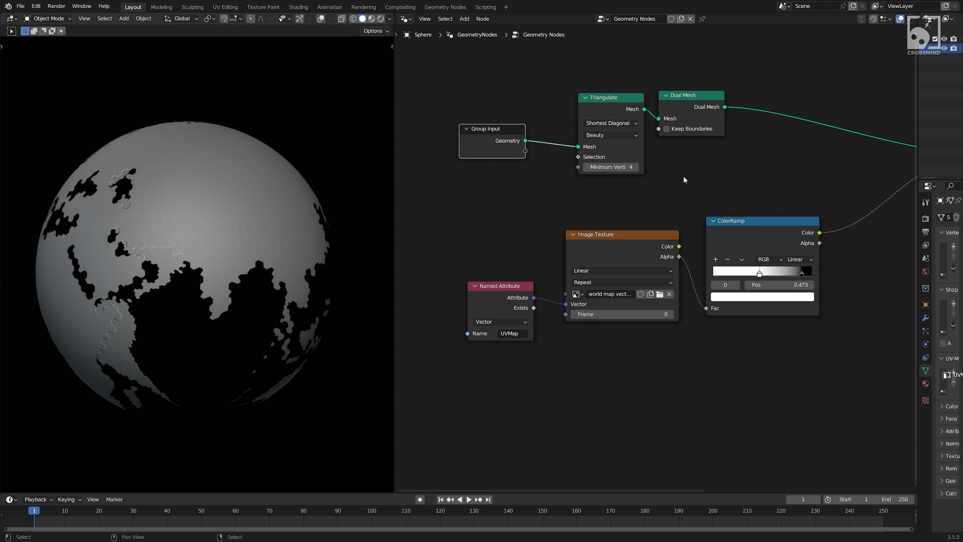
scroll(311, 253, "up", 2)
middle_click_drag(312, 253, 218, 213)
scroll(218, 213, "up", 2)
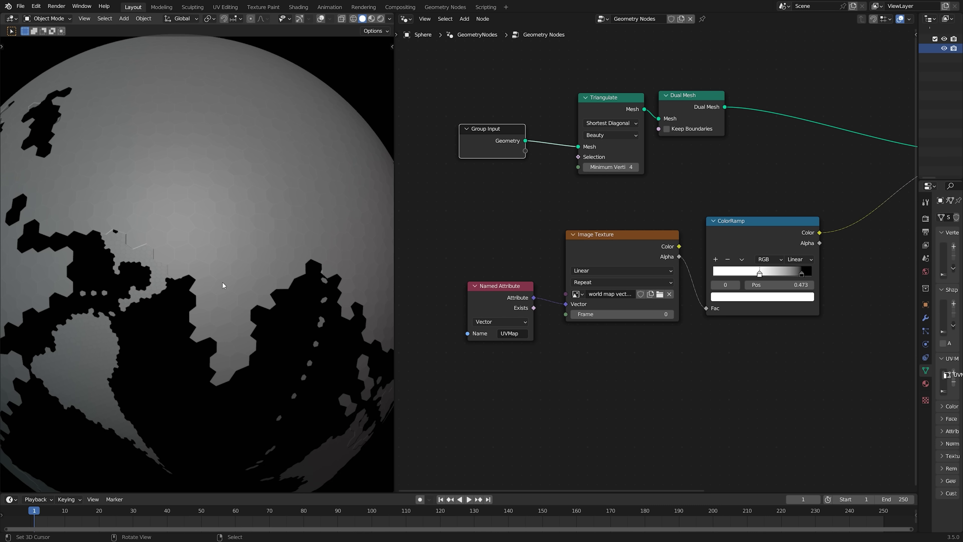
key("shift+a")
type("s")
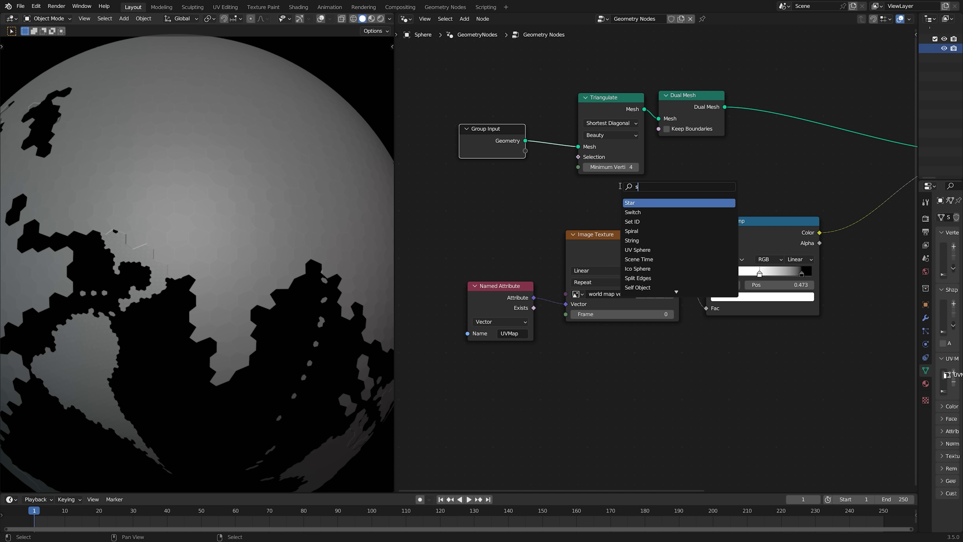
type("ubdiv")
key("Return")
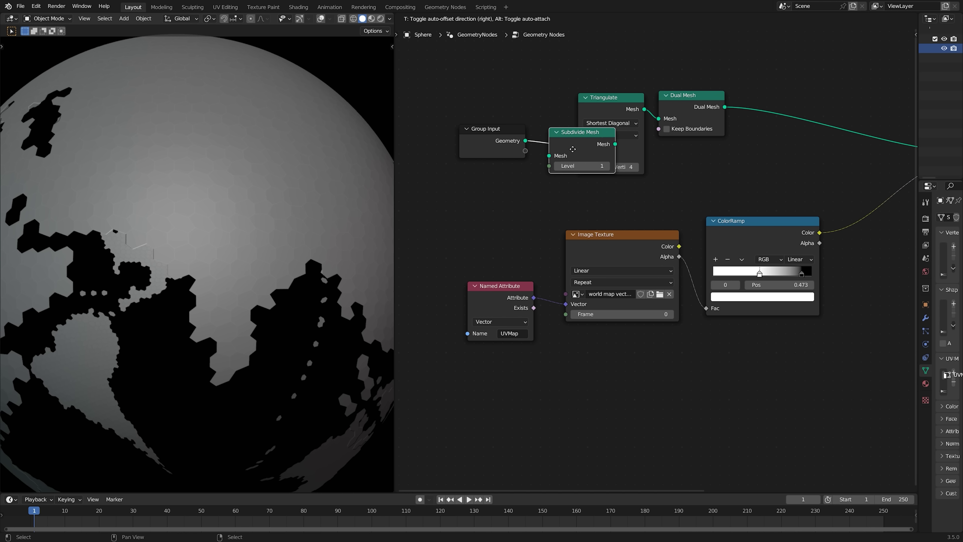
left_click(573, 152)
Check the denser cells on the sphere and move the color ramp's white stop to position 0.153.
scroll(305, 260, "down", 3)
middle_click_drag(304, 261, 306, 291)
scroll(303, 287, "down", 1)
scroll(778, 247, "down", 4)
middle_click_drag(778, 247, 754, 253)
scroll(720, 259, "up", 3)
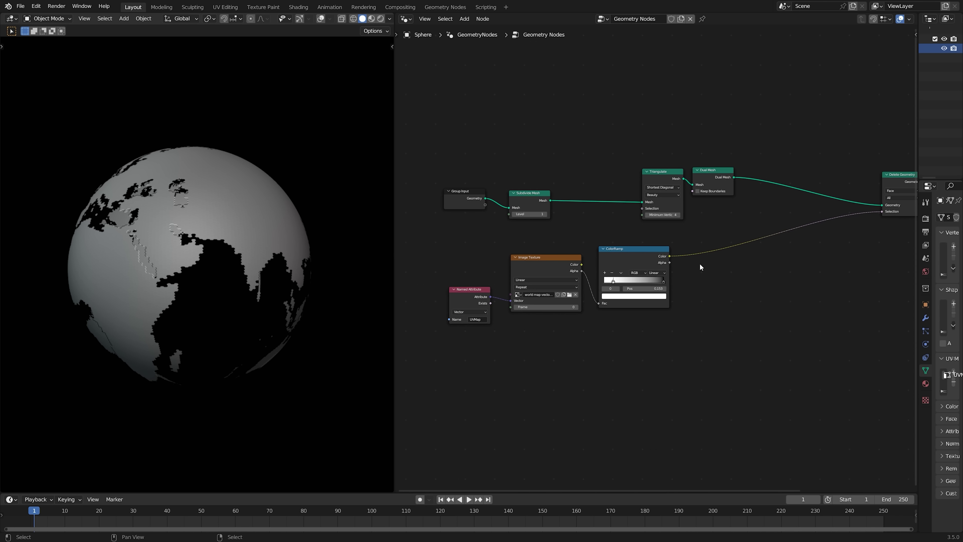
Add a Split Edges node and insert it between the Delete Geometry node and the Group Output, moving Delete Geometry to make room.
left_click(657, 267)
scroll(777, 233, "up", 1)
key("shift+a")
left_click(751, 224)
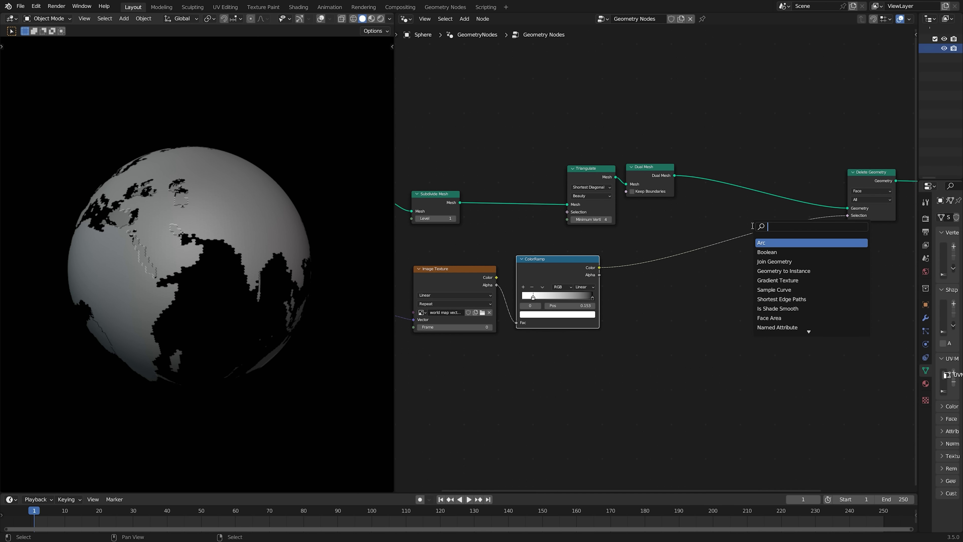
type("sp")
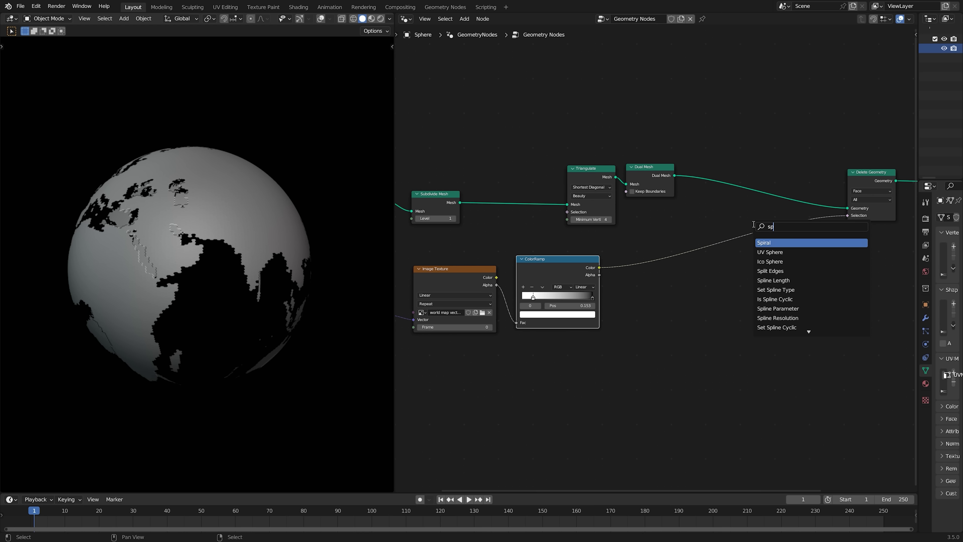
left_click(770, 271)
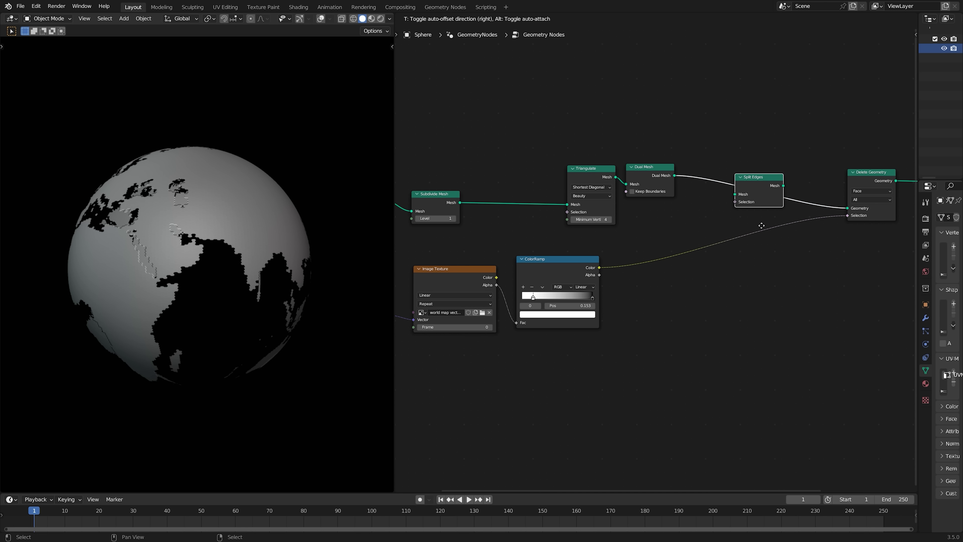
left_click(819, 265)
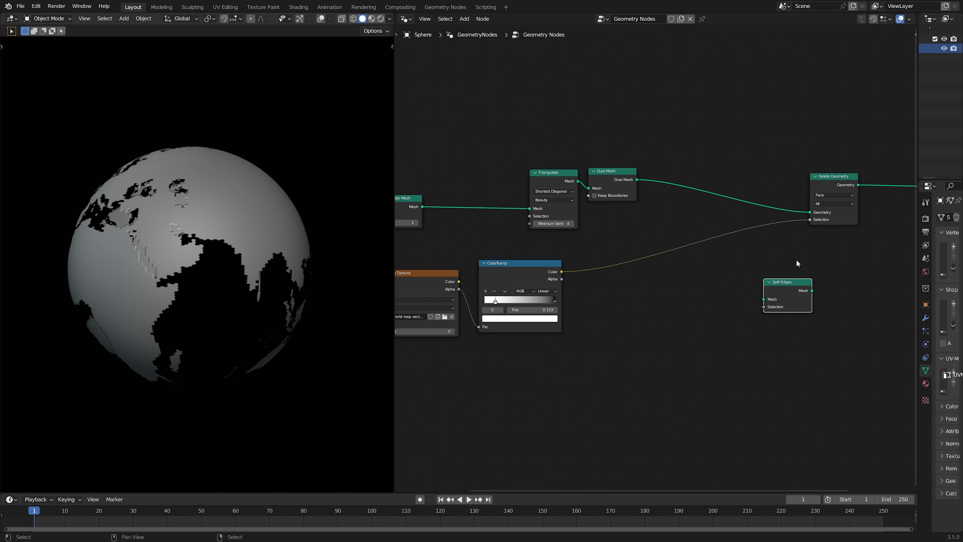
middle_click_drag(797, 263, 760, 263)
left_click_drag(809, 196, 716, 192)
left_click_drag(759, 285, 763, 179)
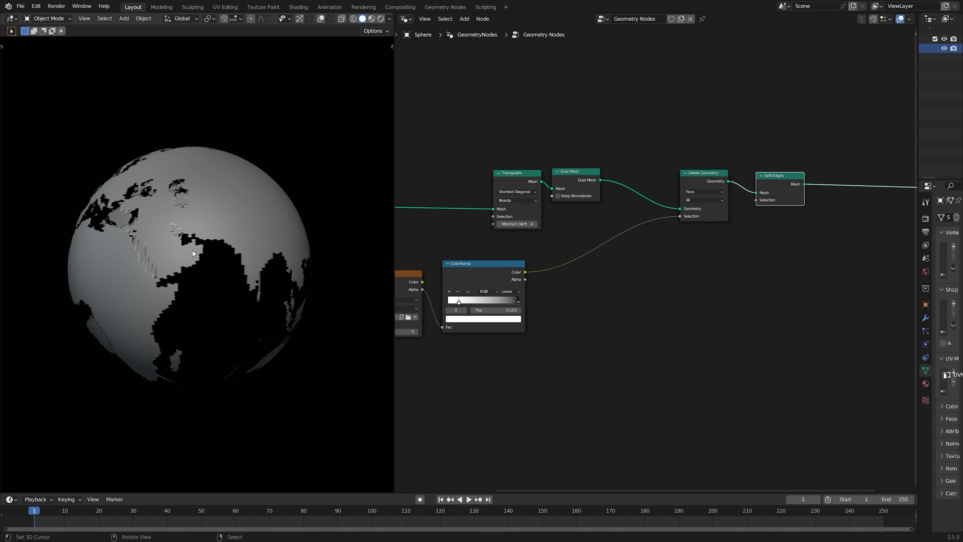
Insert a Scale Elements node set to Face and Uniform between Split Edges and the Group Output.
scroll(193, 253, "up", 3)
scroll(638, 273, "up", 2)
key("shift+a")
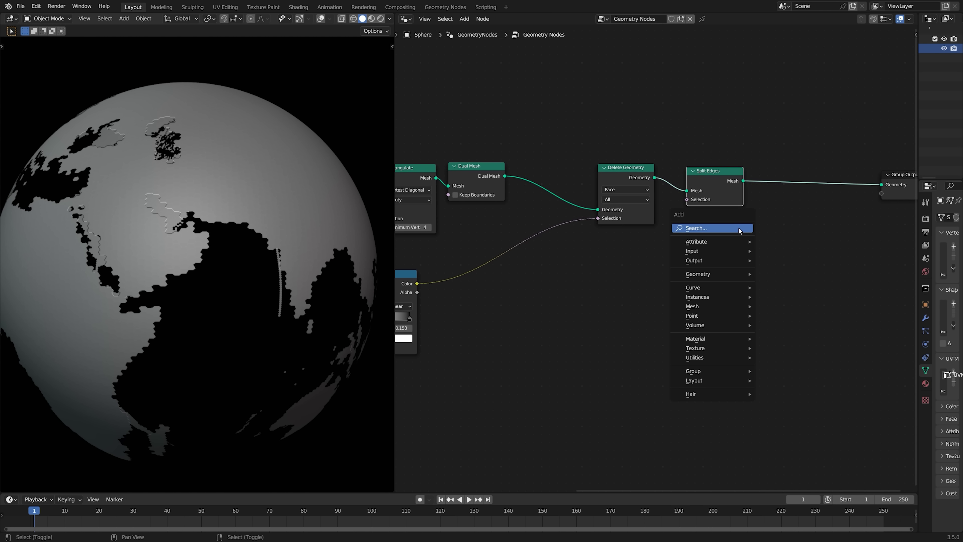
left_click(740, 229)
type("scal")
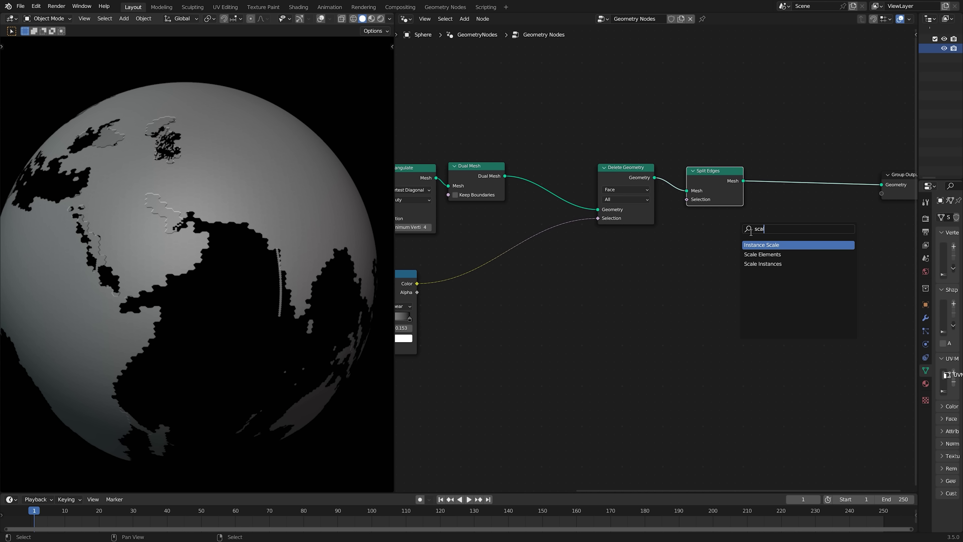
left_click(765, 253)
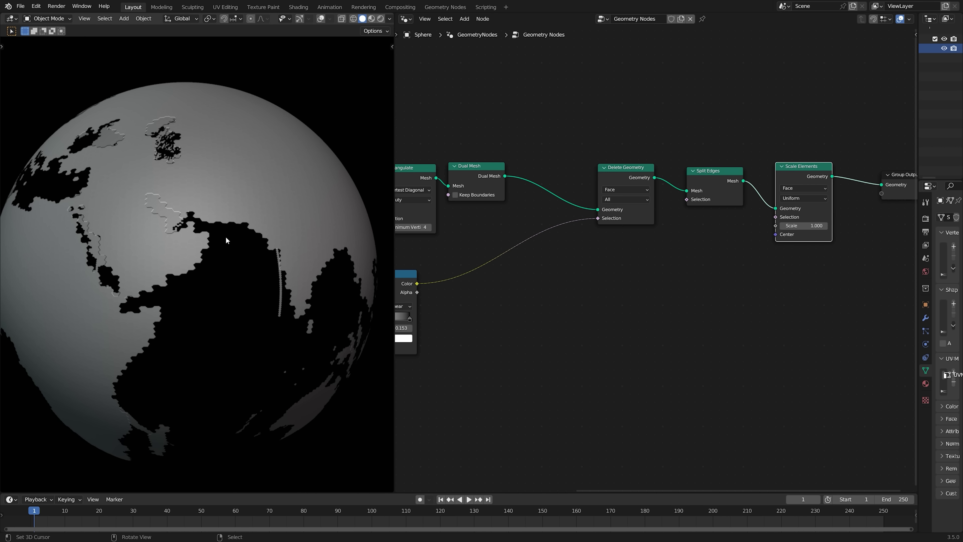
left_click(804, 196)
Check the cells in wireframe and set the Scale Elements node's Scale to 0.9.
scroll(203, 253, "up", 3)
scroll(204, 253, "up", 2)
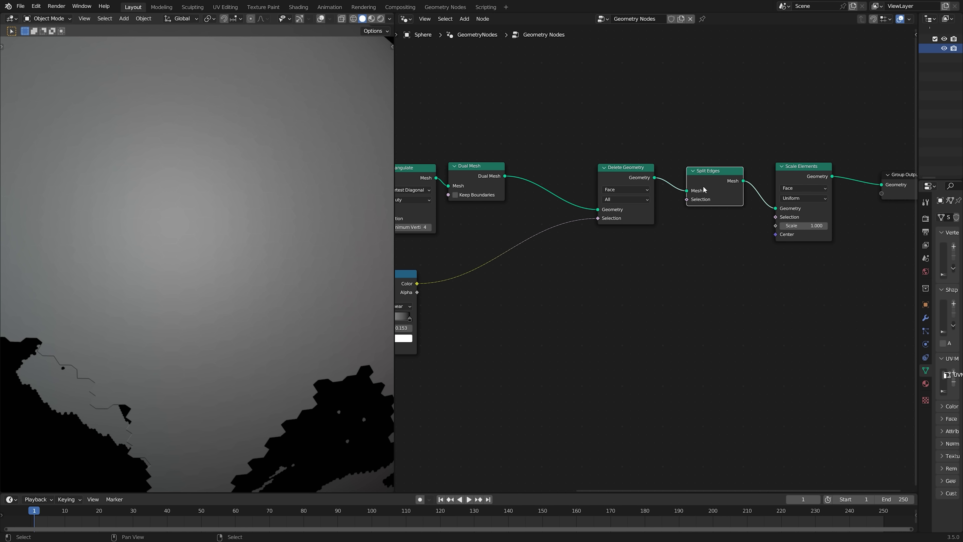
scroll(302, 283, "down", 4)
scroll(280, 212, "up", 4)
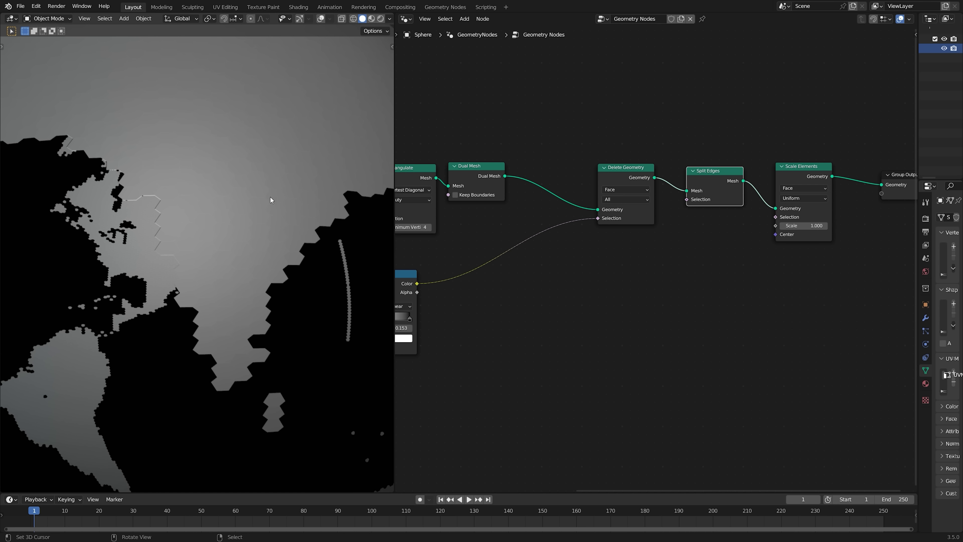
key("shift+z")
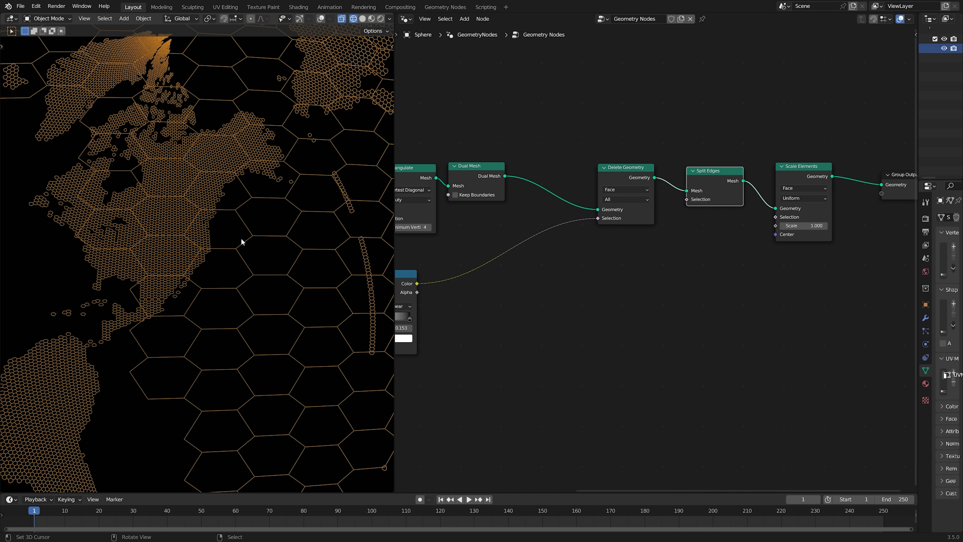
scroll(263, 253, "down", 3)
scroll(270, 262, "up", 3)
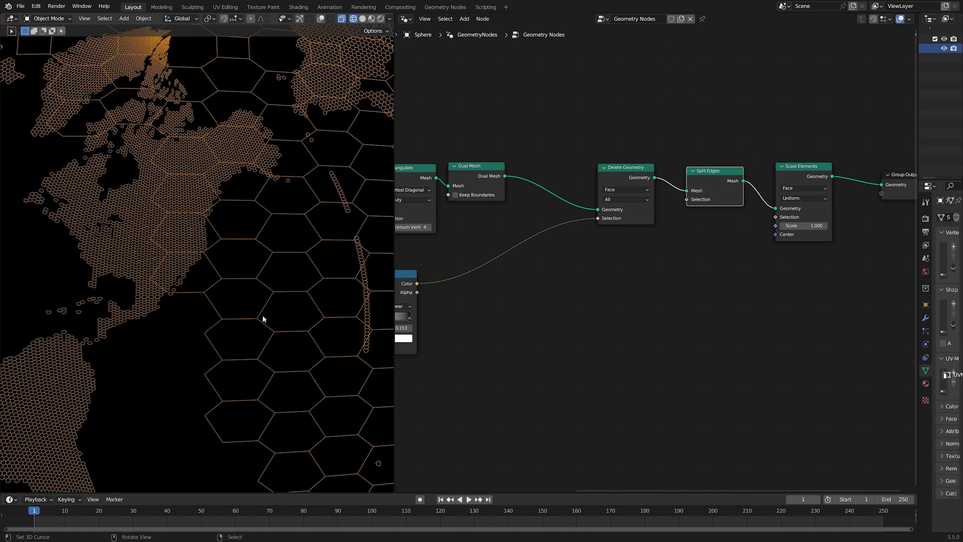
left_click_drag(803, 225, 803, 226)
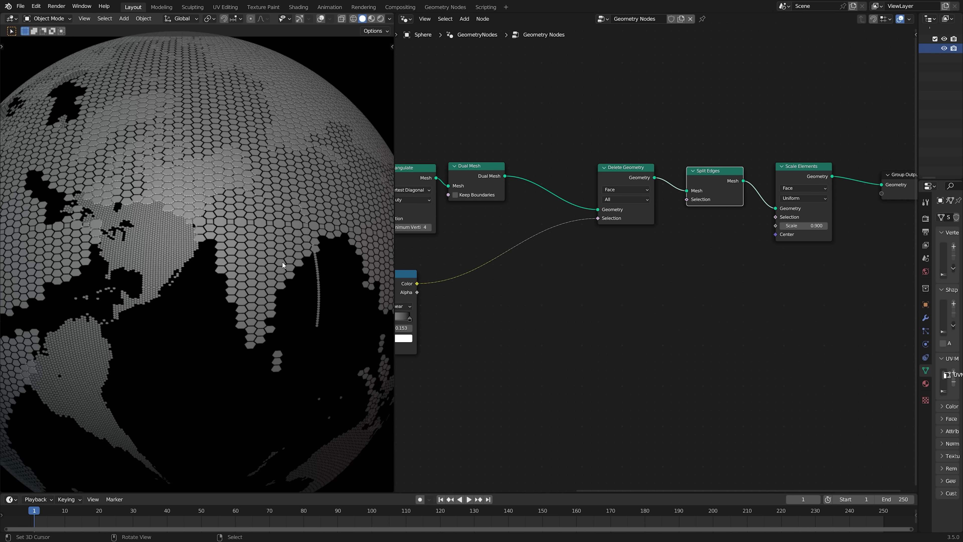
Toggle muting on the Split Edges and Scale Elements nodes to compare their effect on the cells.
key("m")
key("m")
key("m")
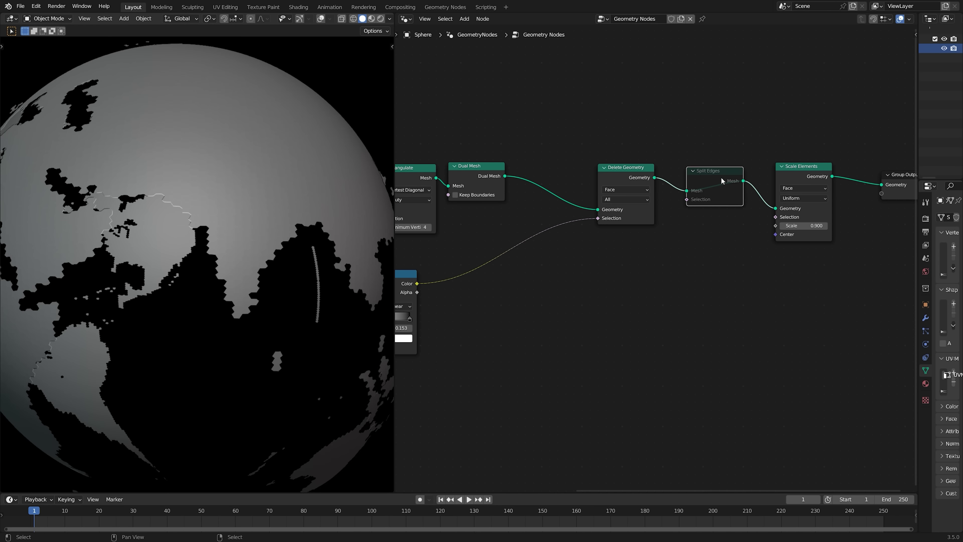
key("m")
key("m")
key("m")
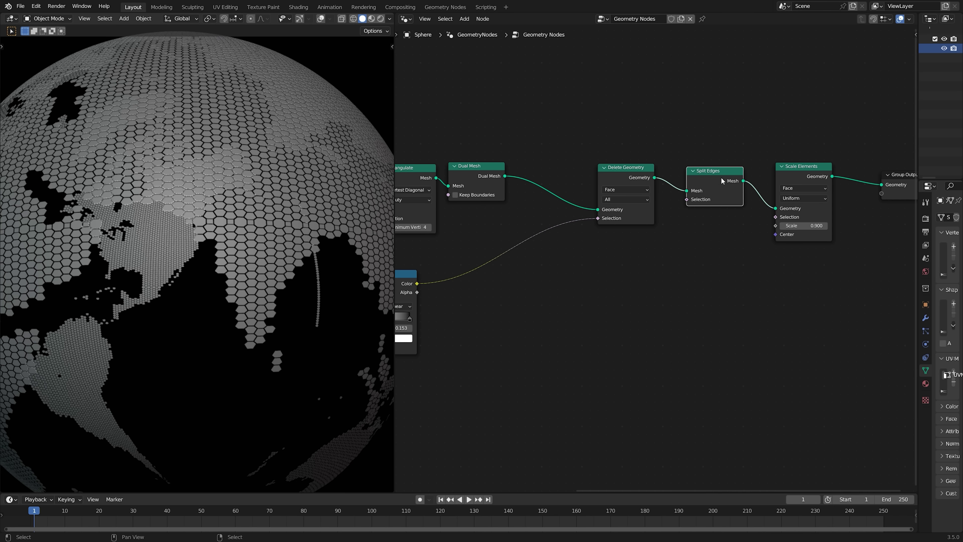
left_click(806, 171)
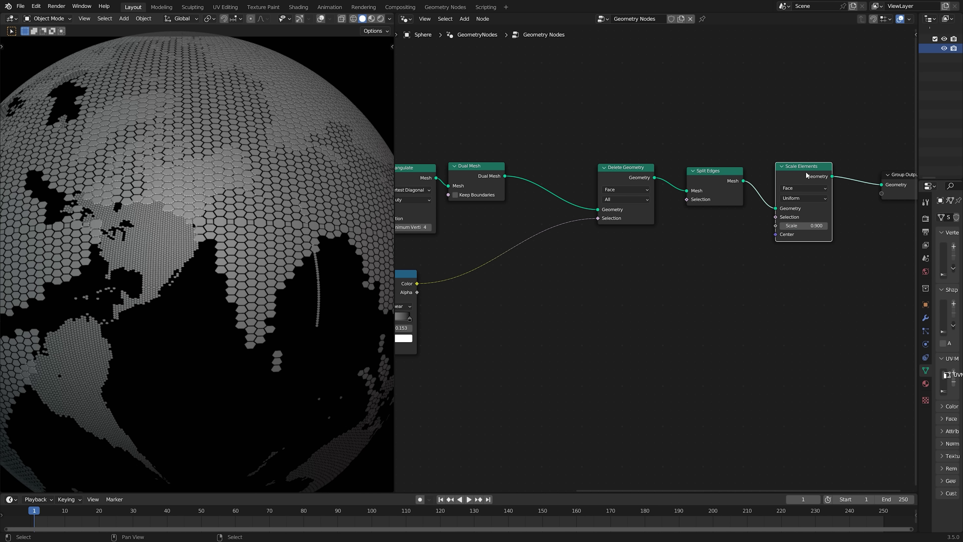
key("m")
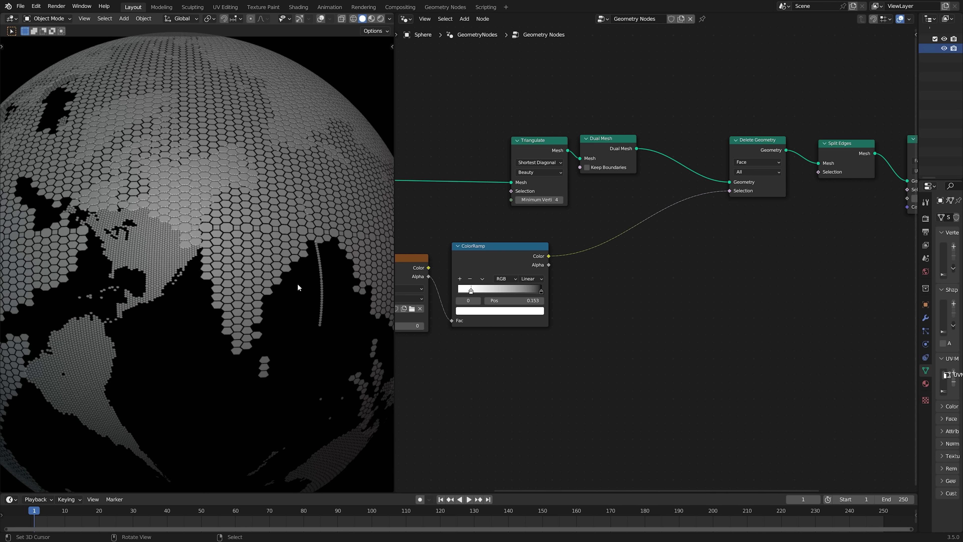
Examine the separated hexagonal cells across the continents and review the node chain up to the Group Output.
middle_click_drag(297, 285, 284, 285)
middle_click_drag(590, 269, 621, 256)
scroll(775, 241, "down", 1)
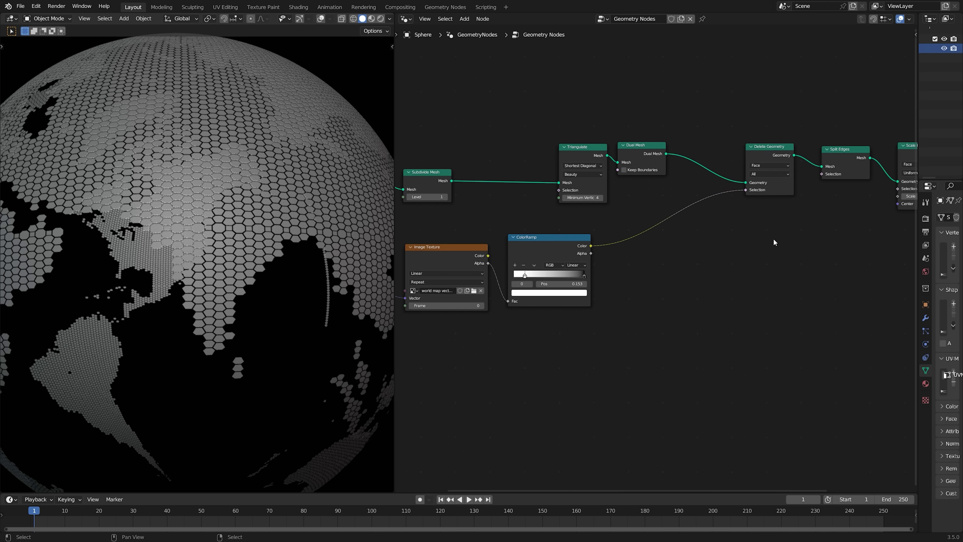
middle_click_drag(775, 241, 598, 241)
middle_click_drag(232, 250, 271, 265)
scroll(283, 259, "down", 1)
scroll(271, 264, "down", 2)
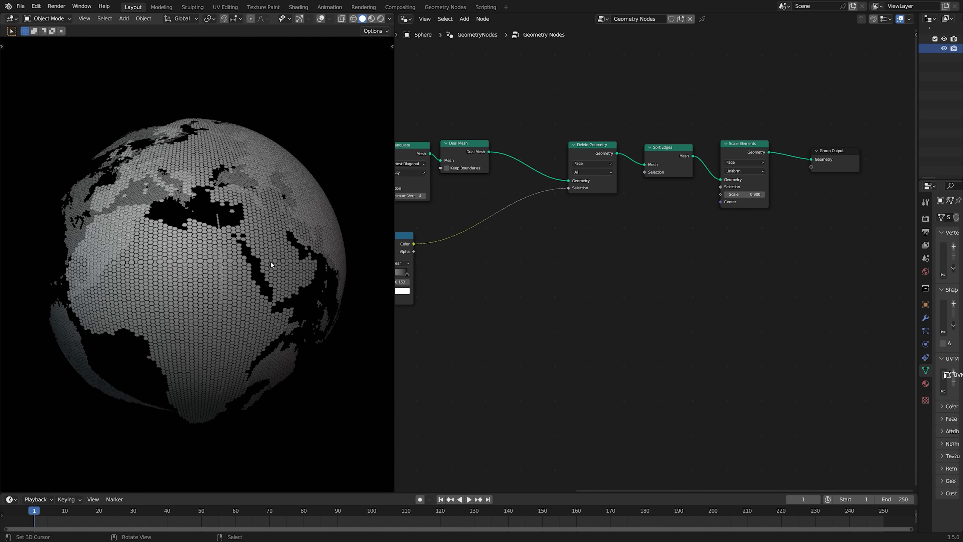
scroll(713, 222, "up", 1)
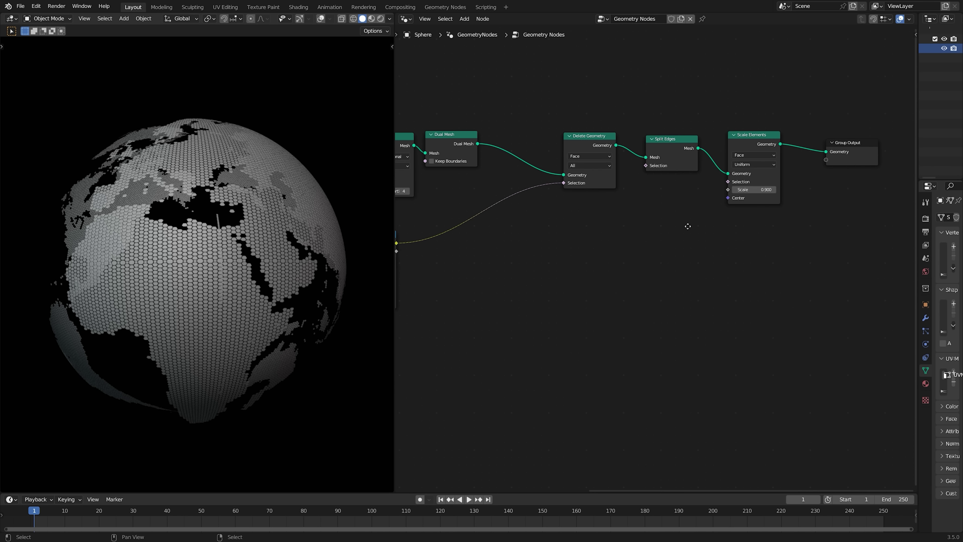
Add a Musgrave Texture node, connect its Height output to the Scale Elements Scale input, and move it away from Scale Elements.
middle_click_drag(687, 226, 712, 233)
key("shift+a")
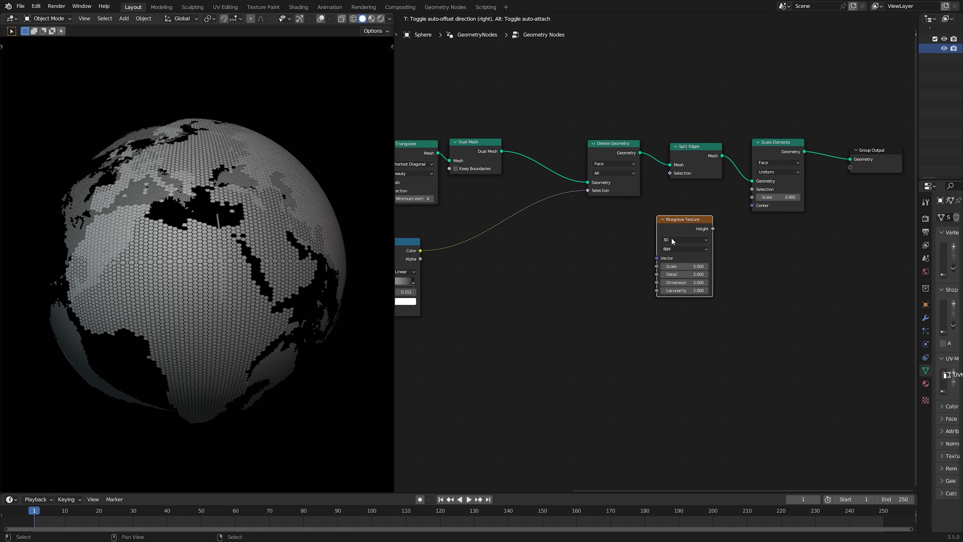
left_click(670, 242)
scroll(799, 239, "up", 3)
middle_click_drag(800, 238, 685, 243)
scroll(685, 243, "up", 3)
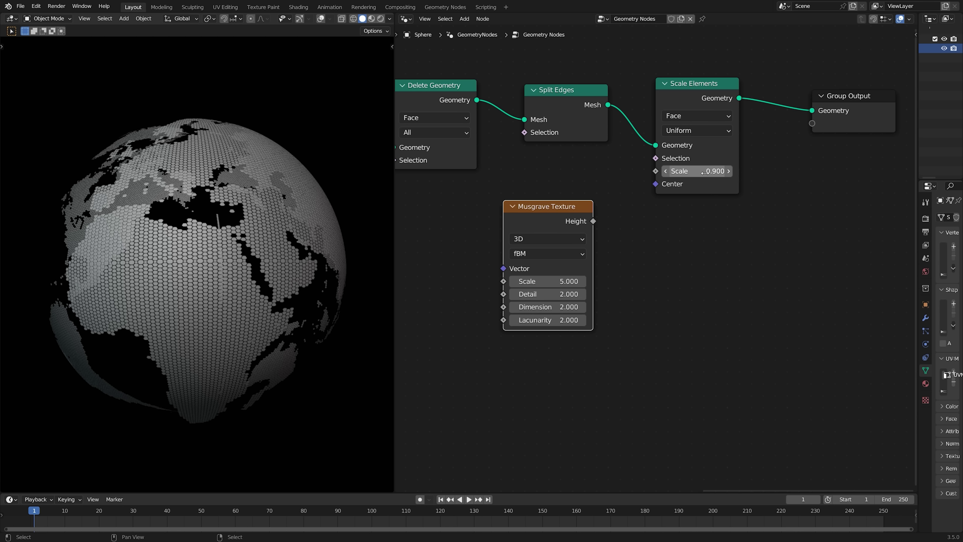
middle_click_drag(696, 201, 727, 222)
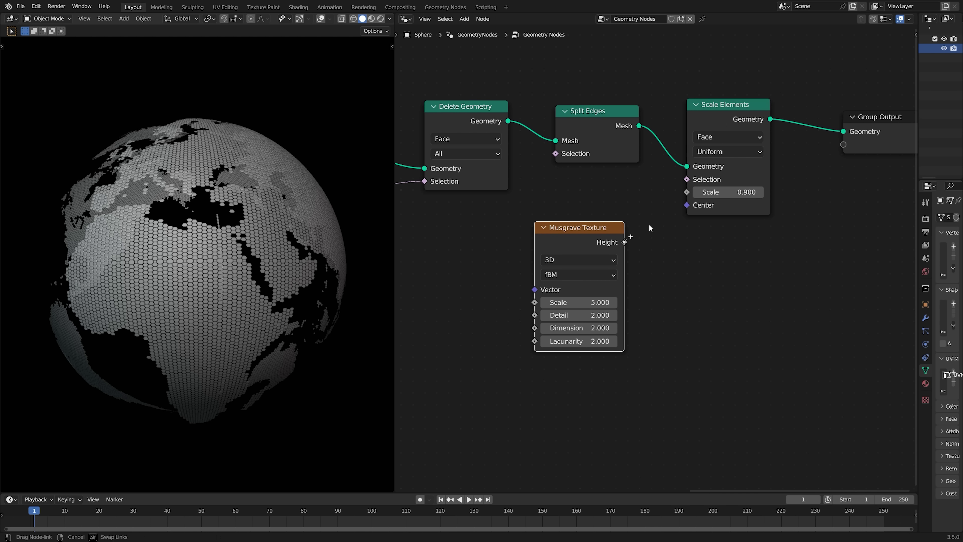
left_click_drag(687, 194, 687, 193)
middle_click_drag(593, 246, 653, 211)
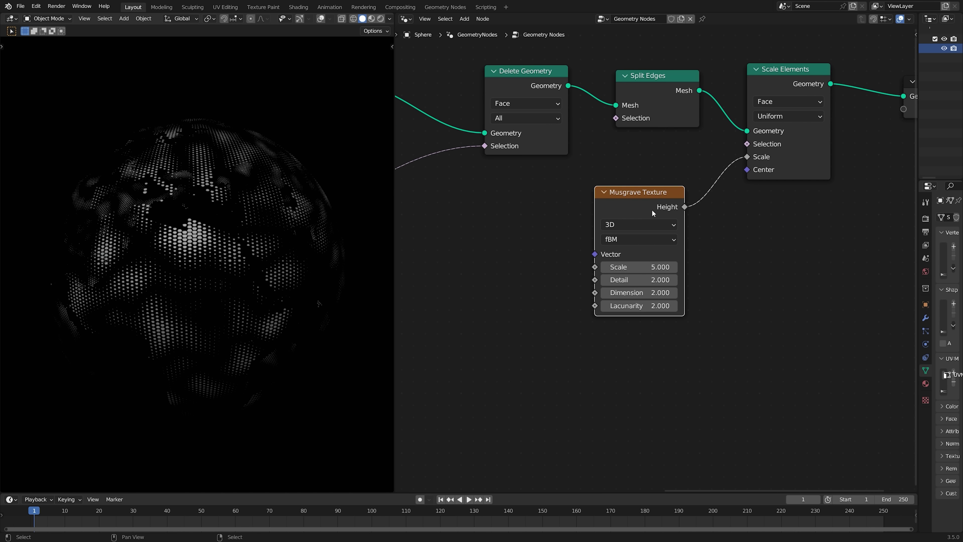
left_click_drag(653, 211, 526, 239)
middle_click_drag(219, 271, 253, 266)
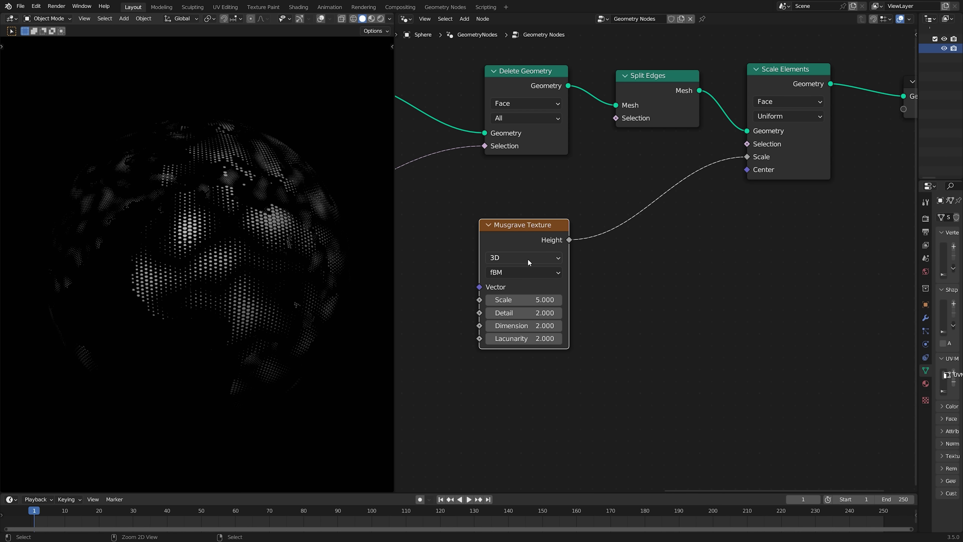
Switch the Musgrave Texture to 4D and set its Scale to 1.2.
scroll(528, 260, "down", 1, "ctrl")
middle_click_drag(577, 287, 606, 276)
left_click_drag(556, 288, 596, 288, "shift")
key("Escape")
middle_click_drag(557, 288, 545, 308)
left_click_drag(545, 321, 401, 321)
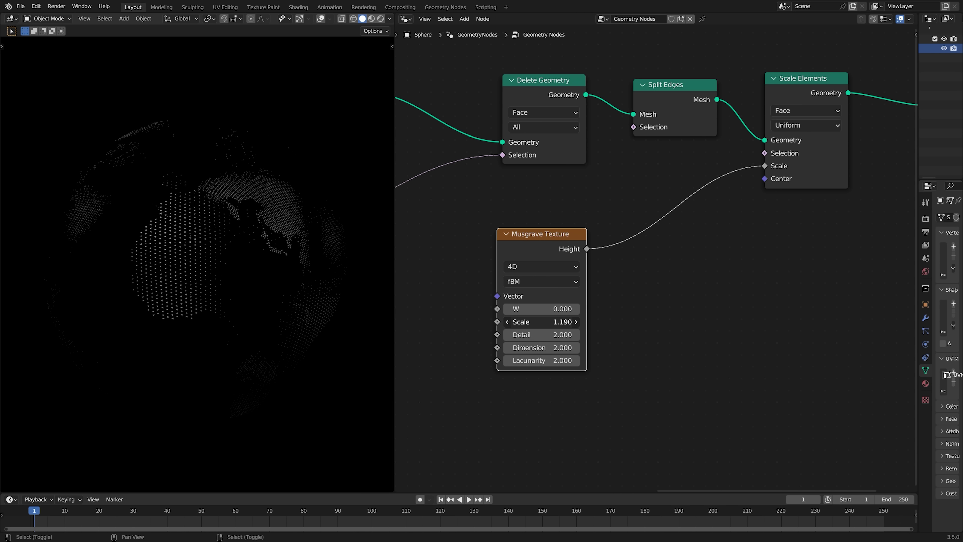
left_click_drag(552, 326, 549, 326)
middle_click_drag(337, 334, 322, 243)
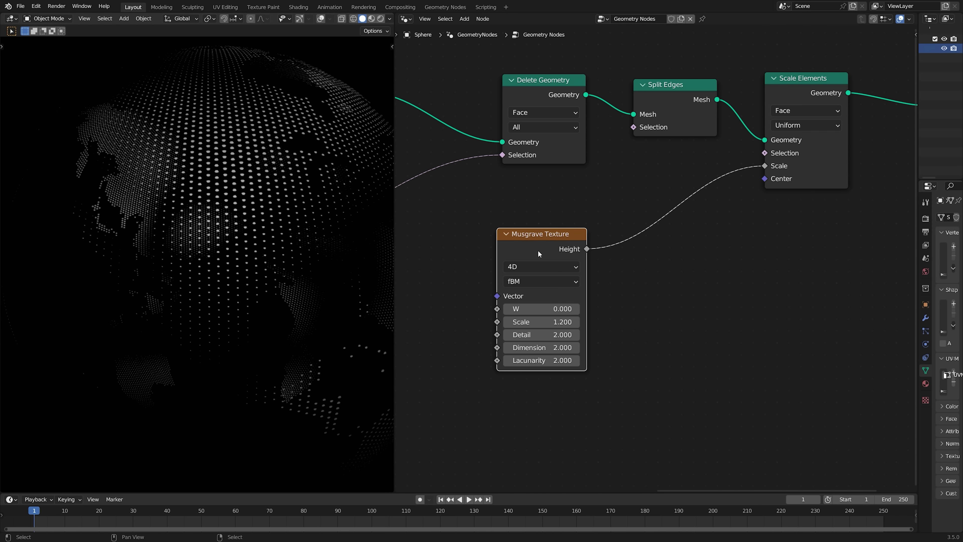
Try different W values on the Musgrave Texture and examine how the cell sizes vary over the globe.
left_click_drag(538, 251, 540, 250)
middle_click_drag(204, 255, 201, 267)
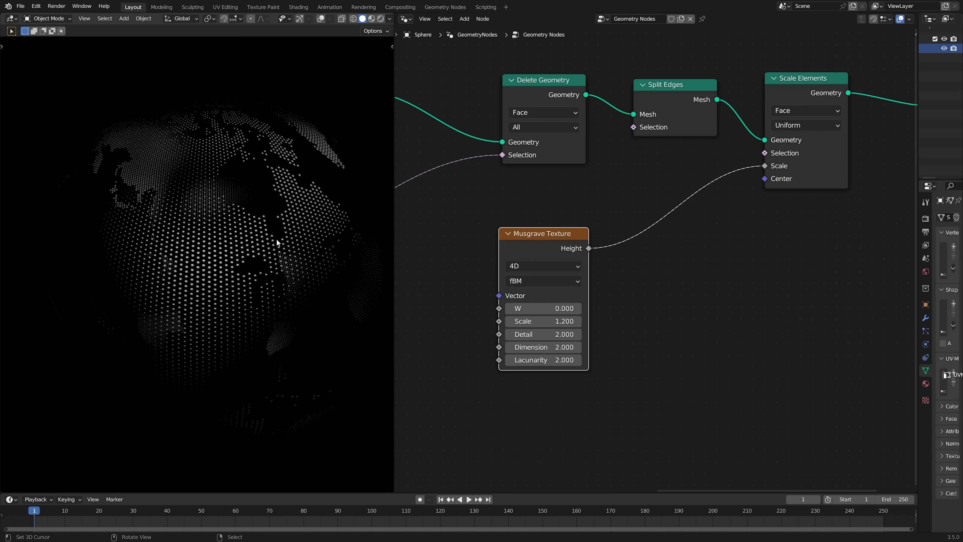
middle_click_drag(277, 242, 325, 233)
middle_click_drag(309, 273, 264, 279)
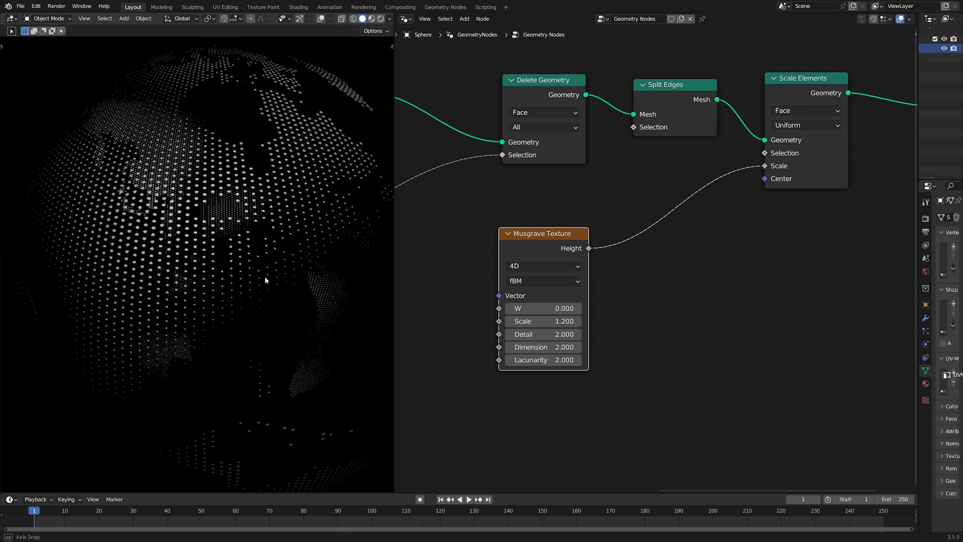
left_click_drag(543, 308, 587, 308)
right_click(588, 308)
Insert a Map Range node between the Musgrave Texture's Height output and the Scale Elements Scale input, with Clamp disabled.
scroll(654, 255, "down", 4)
key("shift+a")
left_click(660, 240)
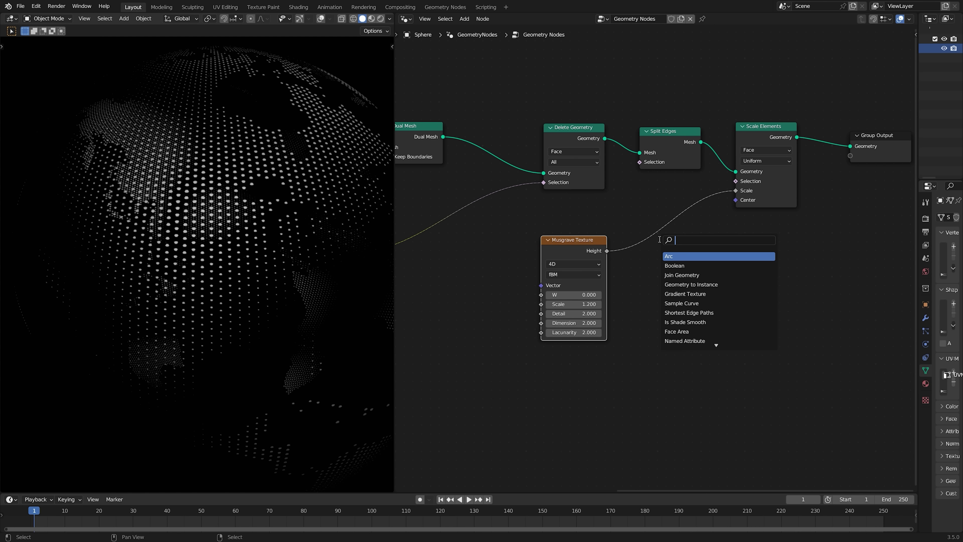
left_click(673, 256)
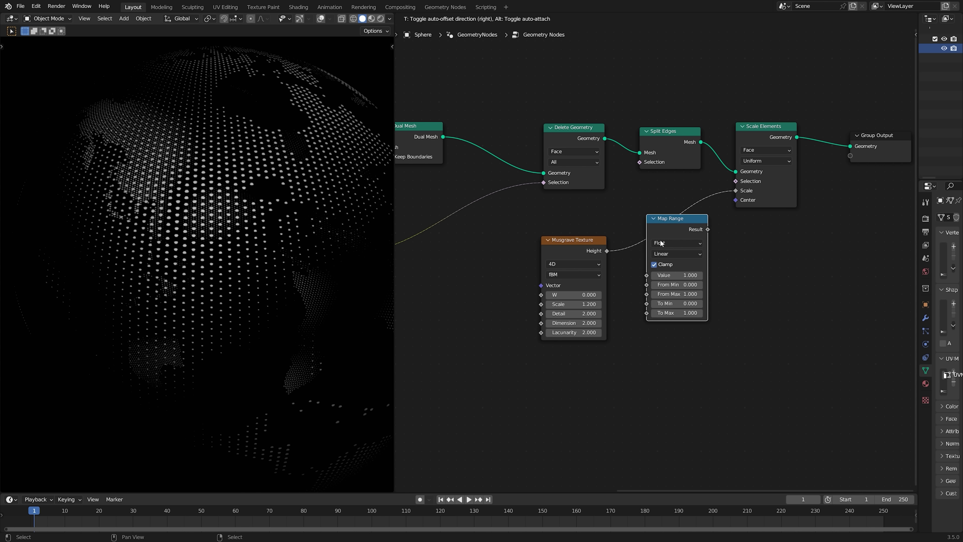
left_click(657, 243)
scroll(334, 263, "down", 1)
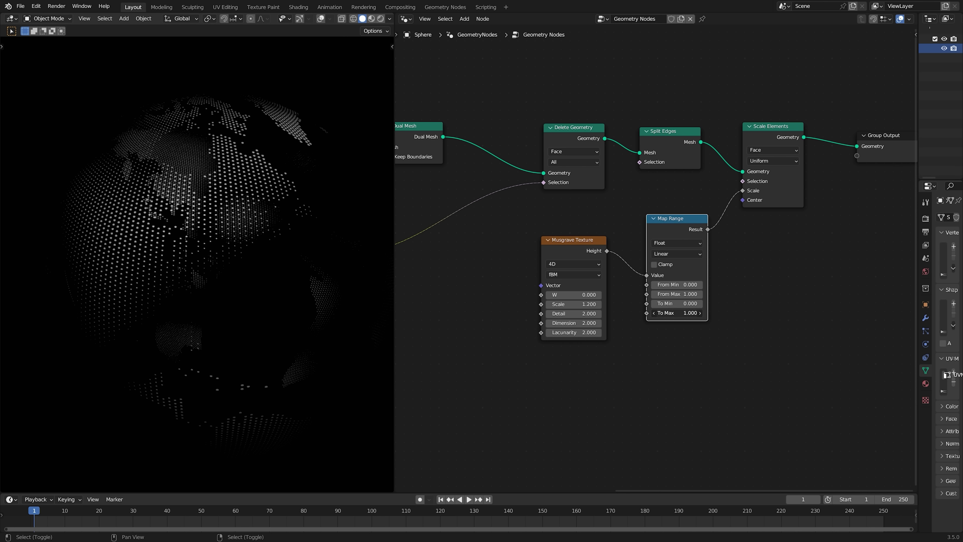
Set the Map Range's From Min to -0.060, From Max to 0.950 and To Max to 1.790, and save the file.
left_click_drag(677, 312, 693, 312)
middle_click_drag(179, 303, 242, 284)
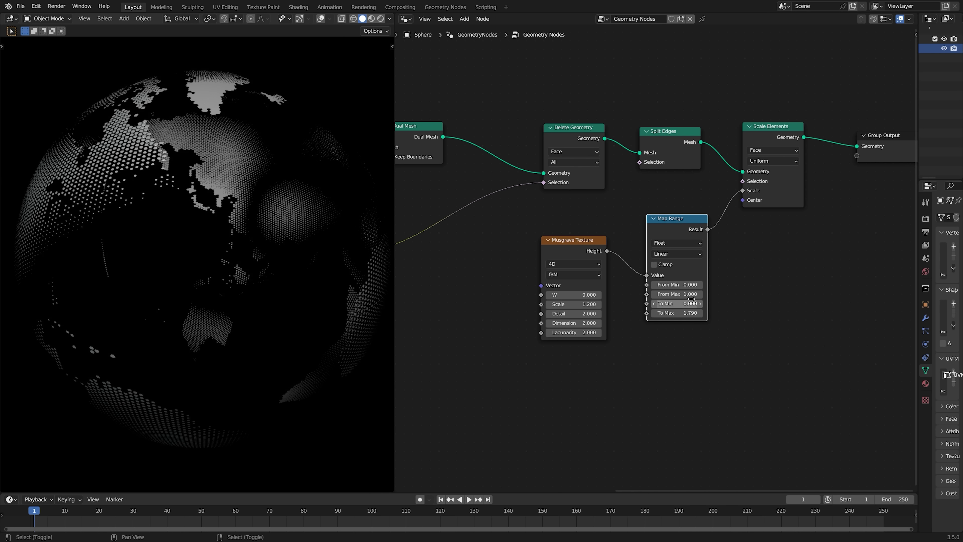
left_click_drag(684, 294, 687, 288)
middle_click_drag(288, 280, 207, 213)
middle_click_drag(250, 133, 273, 277)
key("ctrl+s")
Add a Scene Time node, connect its Frame output to the Musgrave Texture's W input, and play the animation.
scroll(500, 257, "down", 1)
middle_click_drag(500, 256, 573, 259)
key("shift+a")
left_click(732, 279)
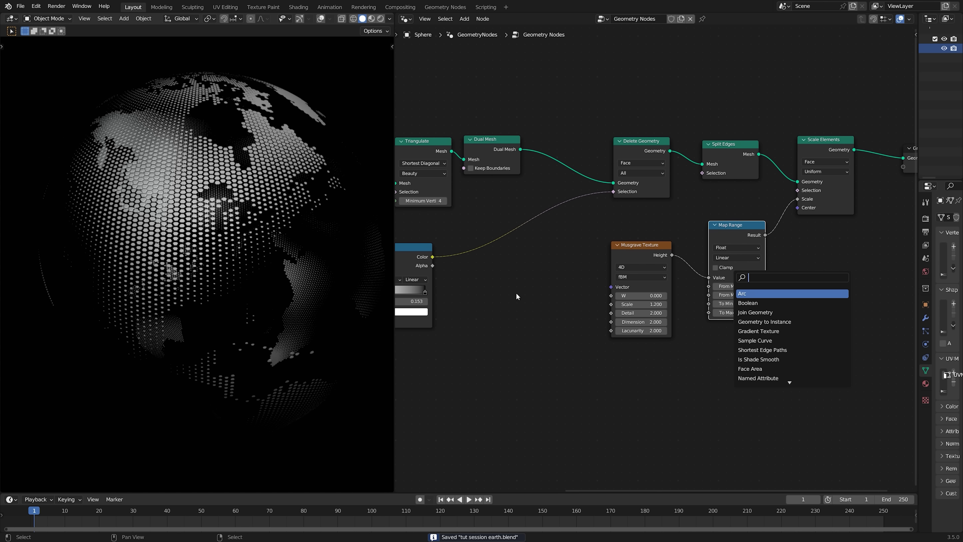
middle_click_drag(269, 258, 312, 249)
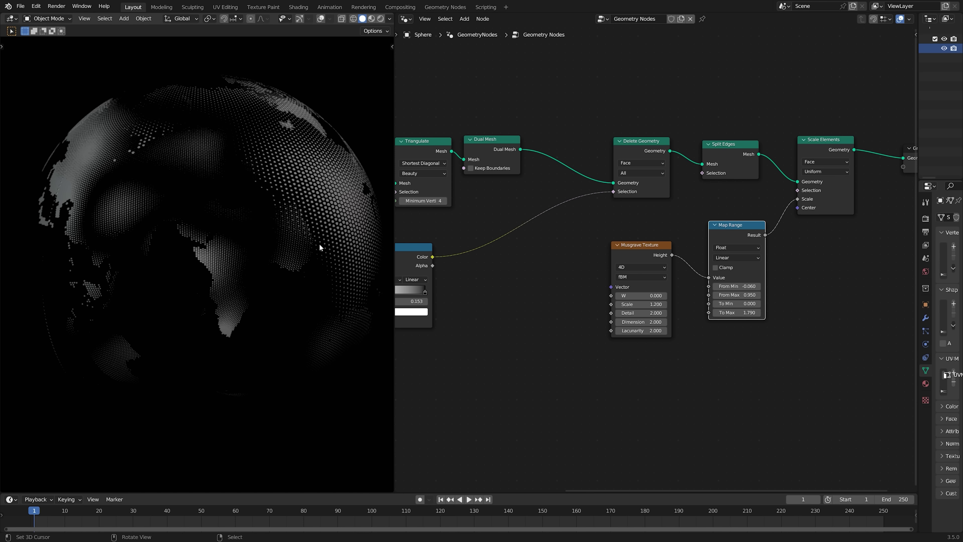
key("shift+a")
type("sc")
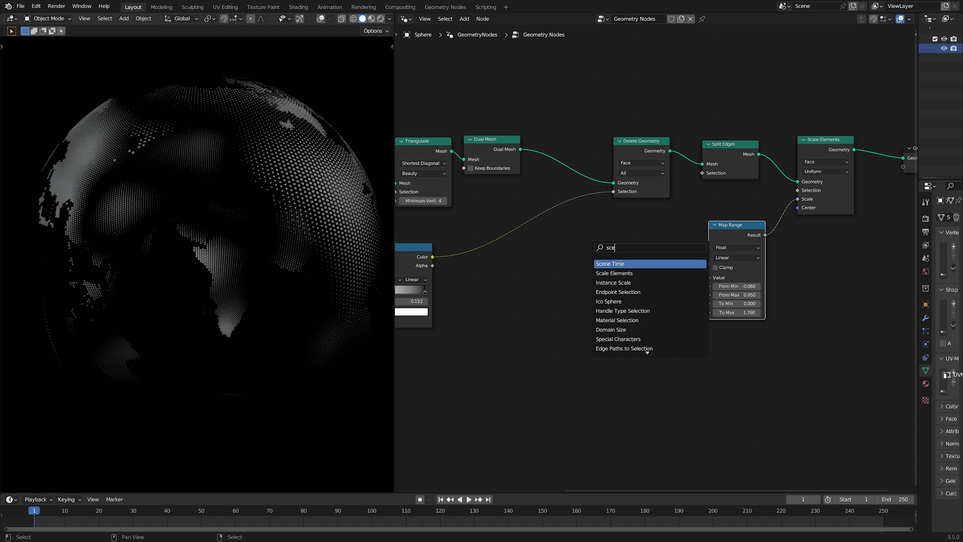
type("e")
left_click(621, 262)
left_click(569, 294)
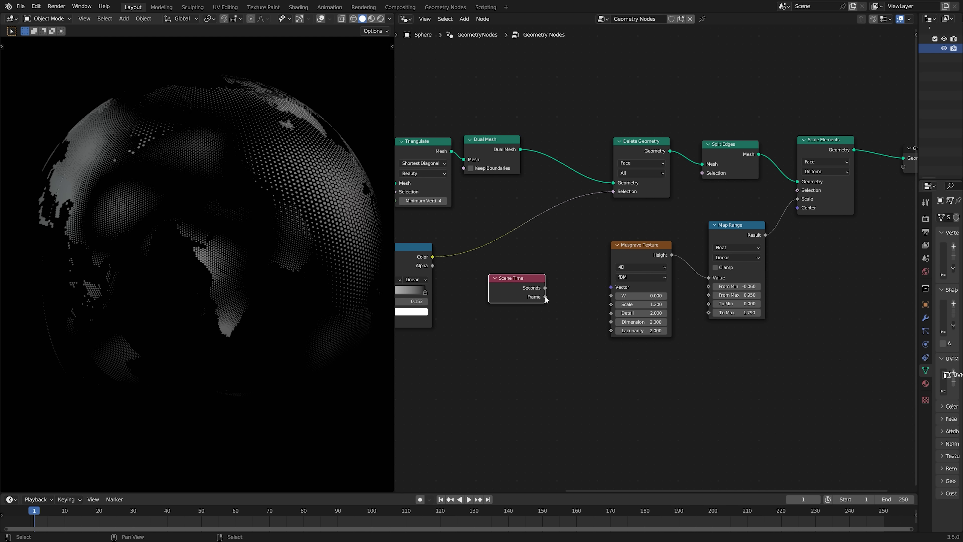
left_click_drag(611, 298, 611, 296)
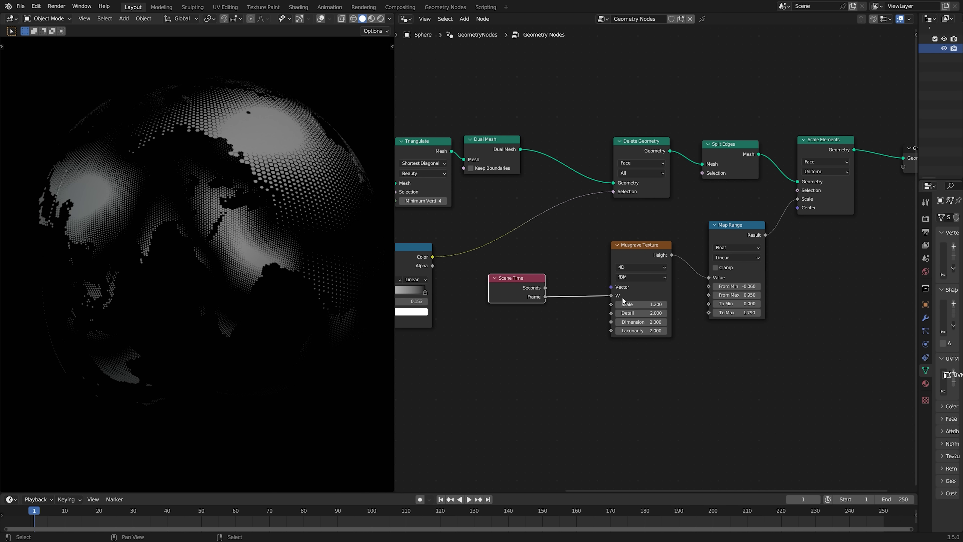
key("space")
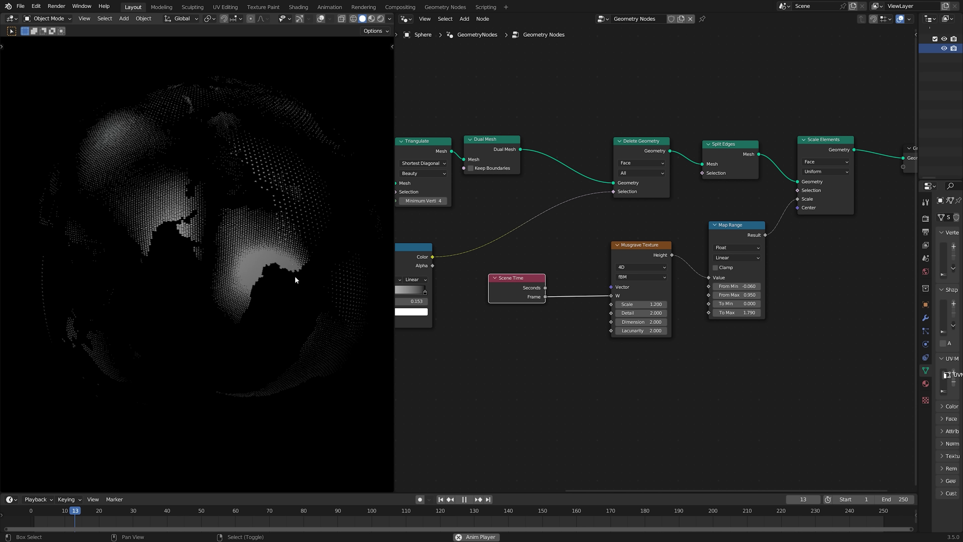
Insert a Math node between Scene Time and the Musgrave Texture, set to Multiply with a value of 0.020.
key("shift+a")
type("mat")
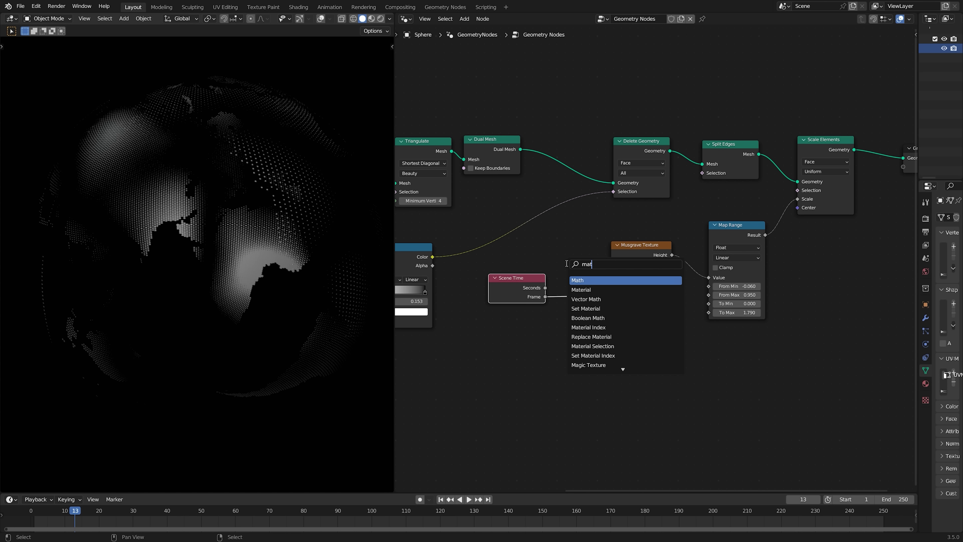
left_click(586, 280)
left_click(603, 294)
scroll(587, 334, "up", 3)
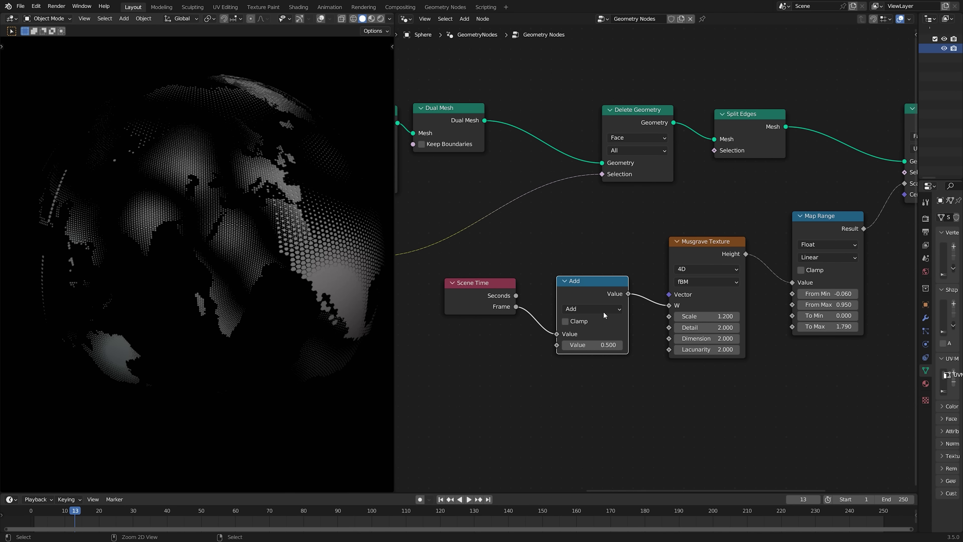
left_click(604, 307)
left_click(318, 359)
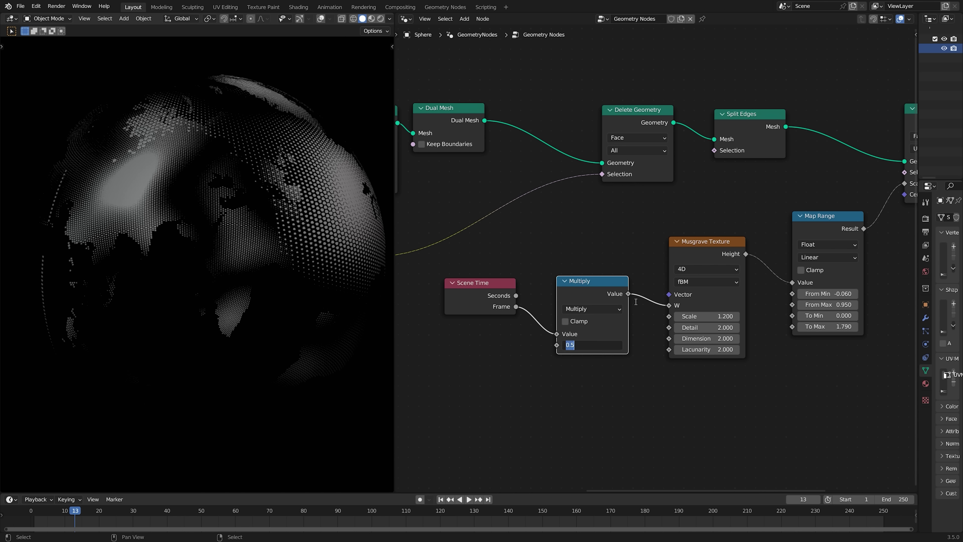
key("Return")
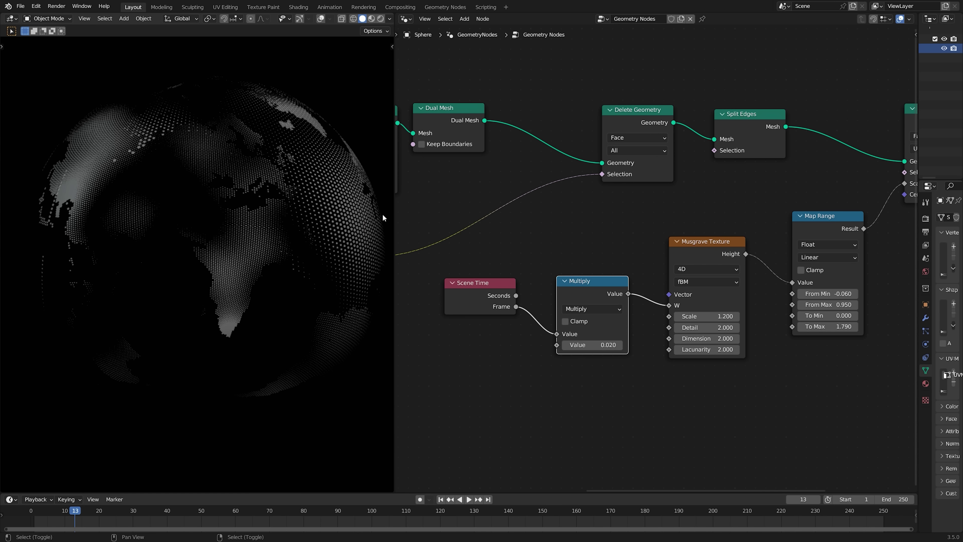
Play the animation and examine the changing hexagon sizes around the globe.
key("space")
middle_click_drag(369, 212, 198, 236)
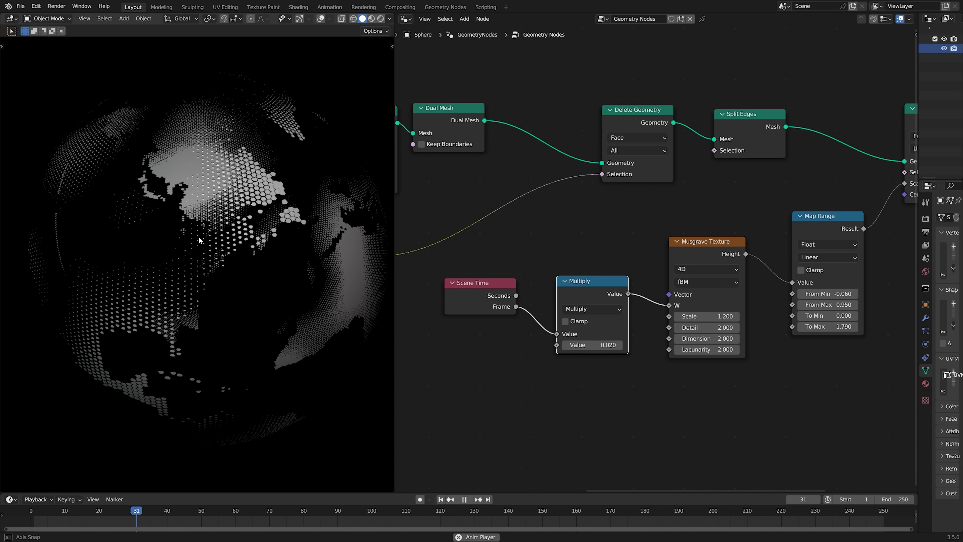
scroll(281, 249, "up", 5)
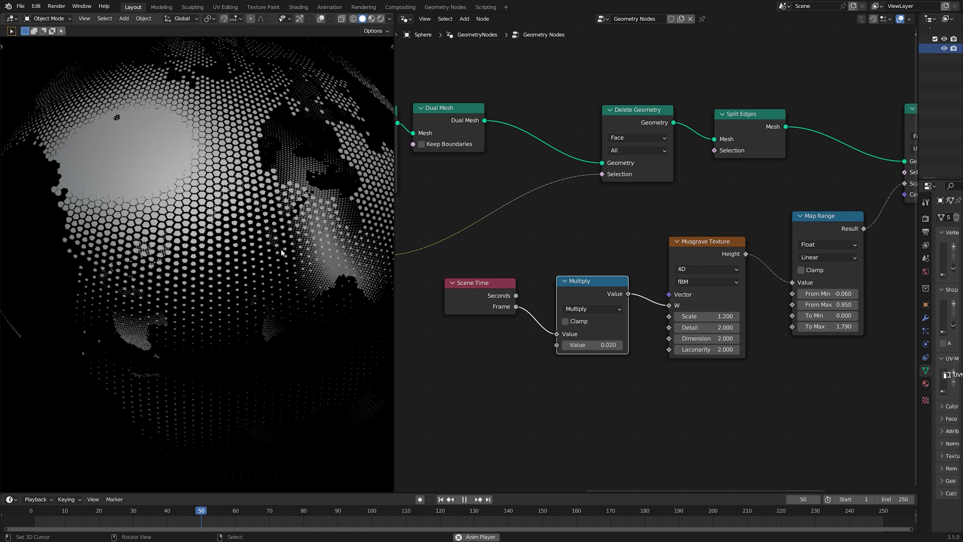
scroll(281, 249, "down", 5)
mouse_move(285, 250)
middle_mouse_down()
mouse_move(249, 253)
mouse_move(282, 254)
middle_mouse_up()
scroll(281, 253, "up", 2)
scroll(277, 255, "down", 1)
Set the Map Range's To Min to -0.210, preview the animation and save the file.
left_click_drag(834, 293, 820, 316, "shift")
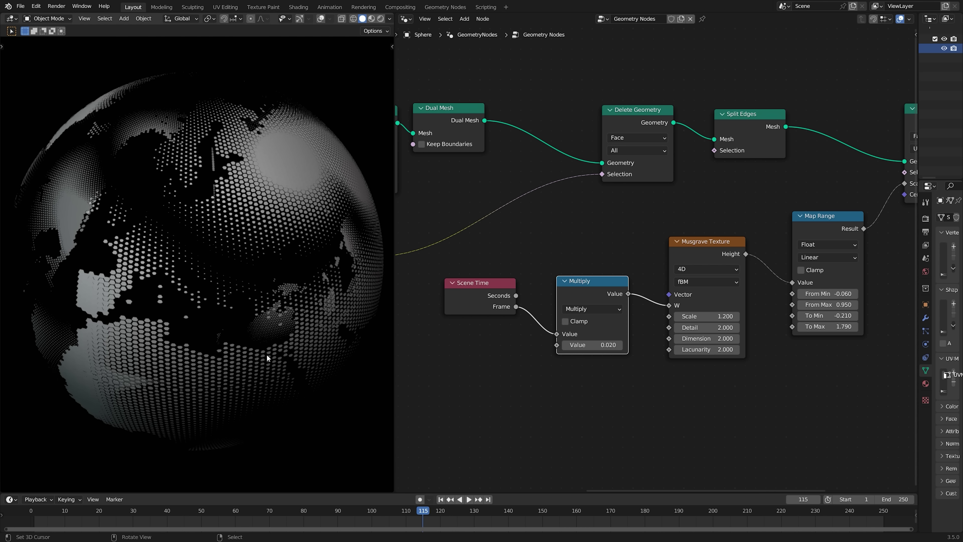
key("space")
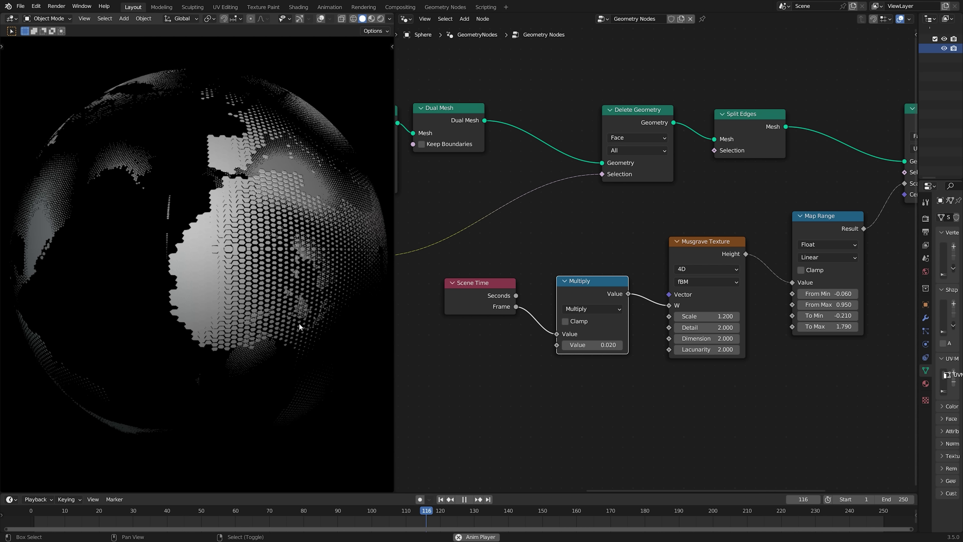
key("space")
key("ctrl+s")
Nudge the Scene Time node down and insert an Extrude Mesh node between Scale Elements and the Group Output.
scroll(687, 286, "down", 5)
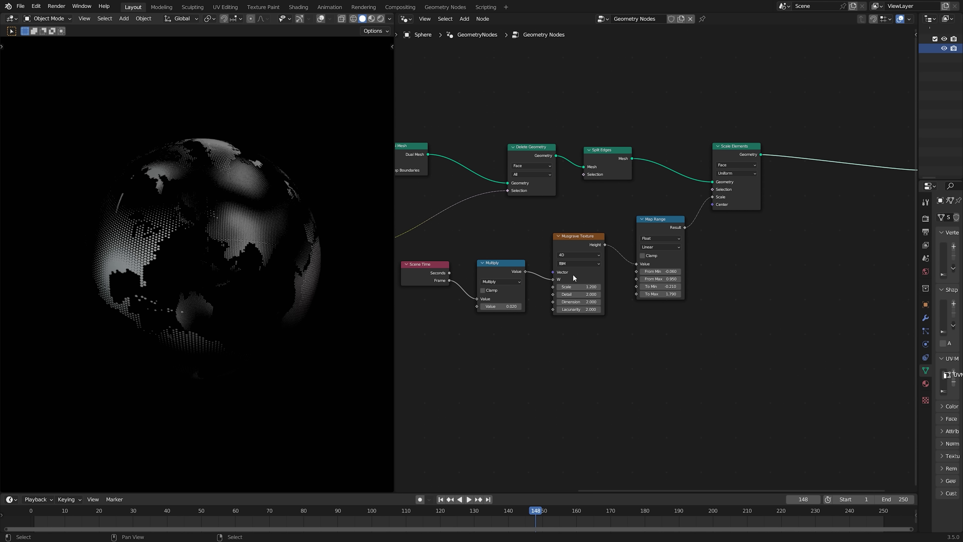
left_click_drag(427, 270, 431, 278)
middle_click_drag(839, 226, 794, 228)
key("shift+a")
left_click(784, 229)
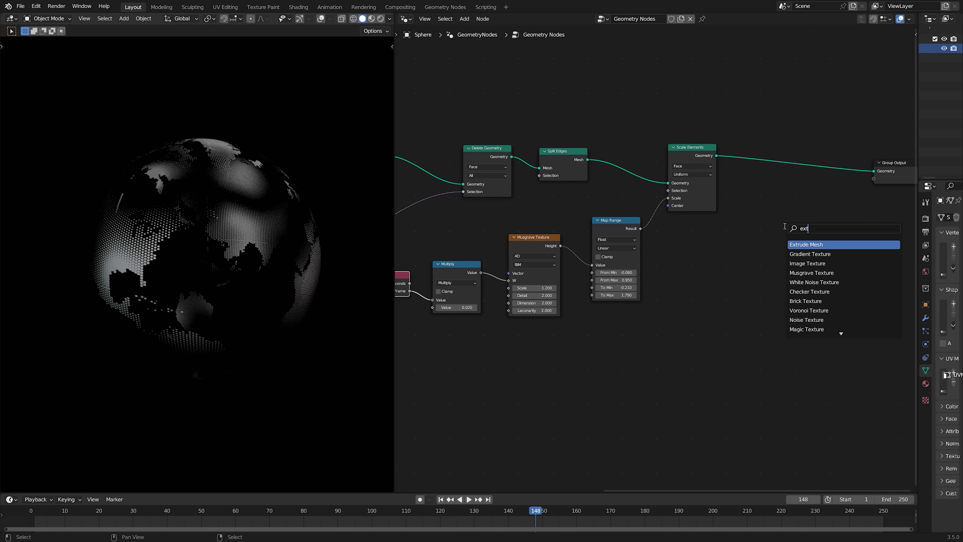
type("ext")
key("Return")
left_click(792, 182)
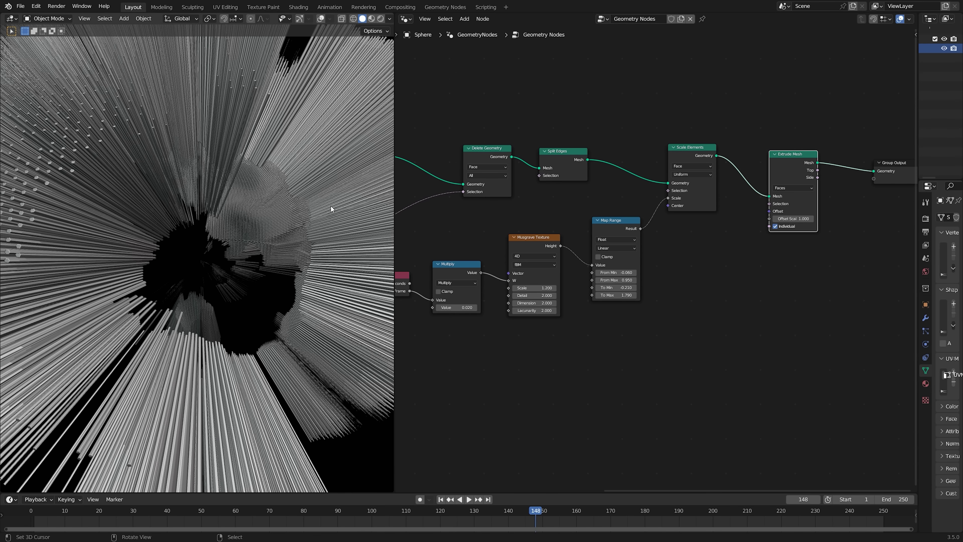
Set the Extrude Mesh Offset Scale to 0.000 and check the cells up close.
middle_click_drag(328, 209, 283, 260)
left_click_drag(792, 218, 754, 218)
middle_click_drag(378, 216, 303, 258)
scroll(265, 269, "up", 4)
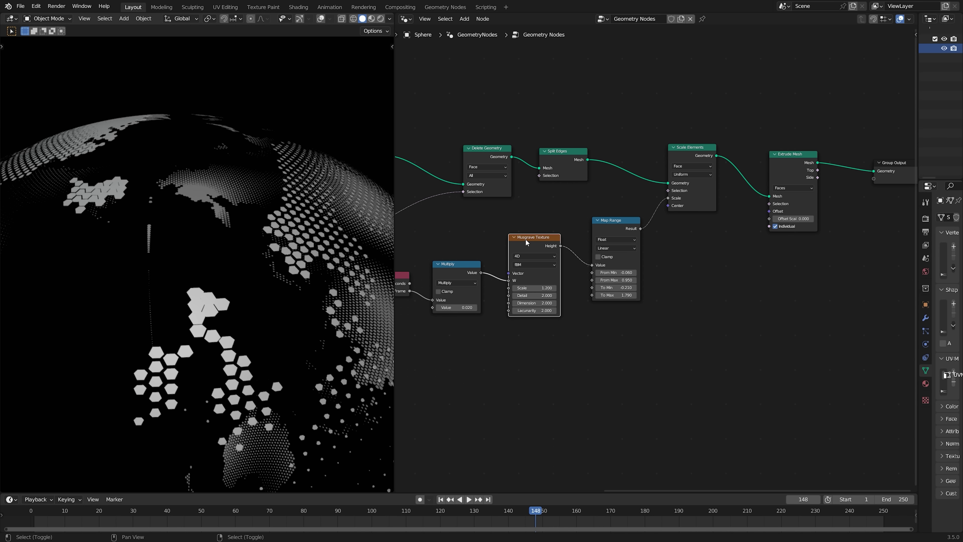
key("shift+d")
left_click(640, 330)
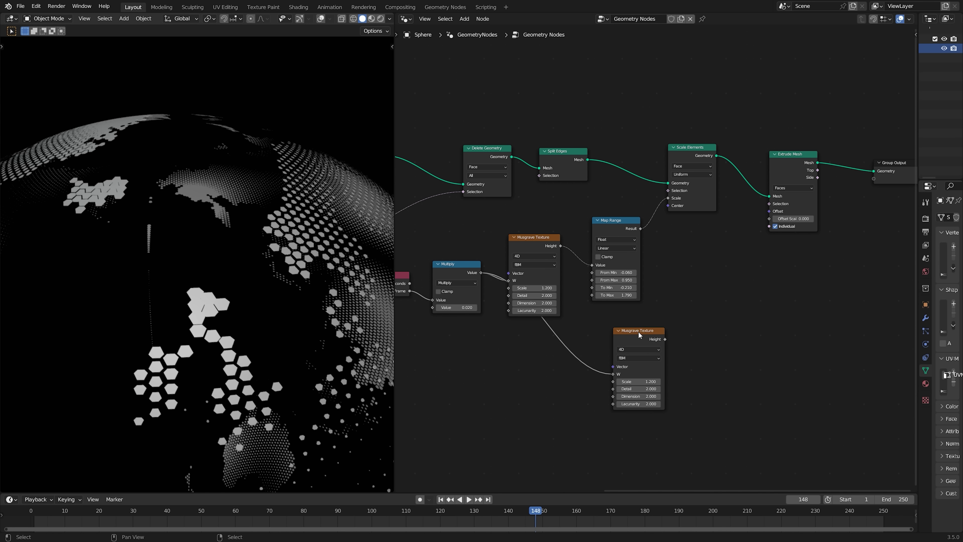
key("ctrl+z")
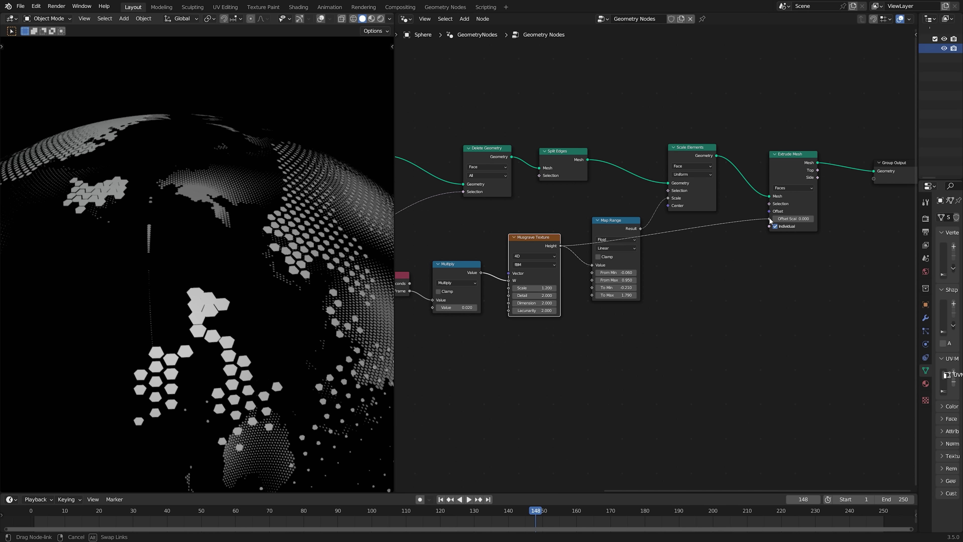
Connect the Musgrave Texture's Height output to the Extrude Mesh Offset Scale input and preview the animation.
left_click_drag(770, 222, 770, 223)
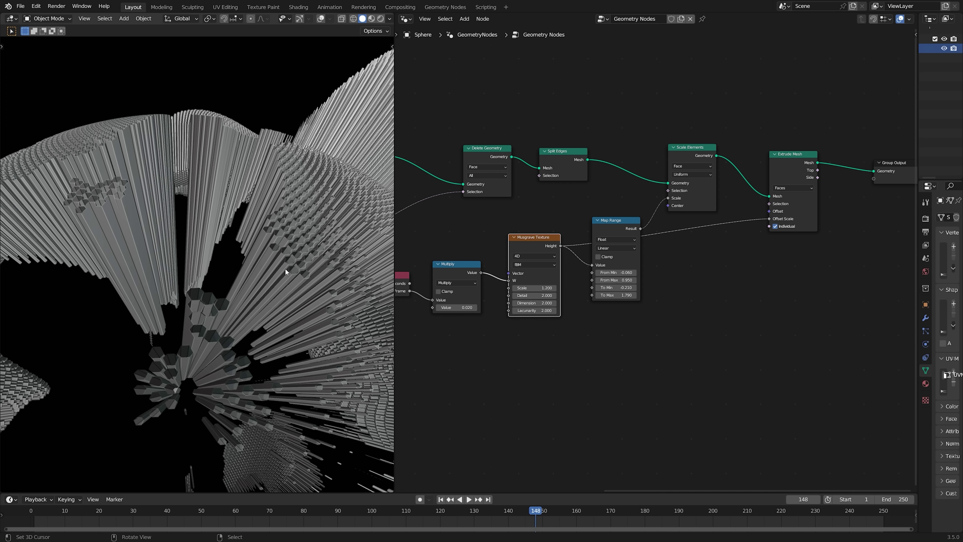
key("space")
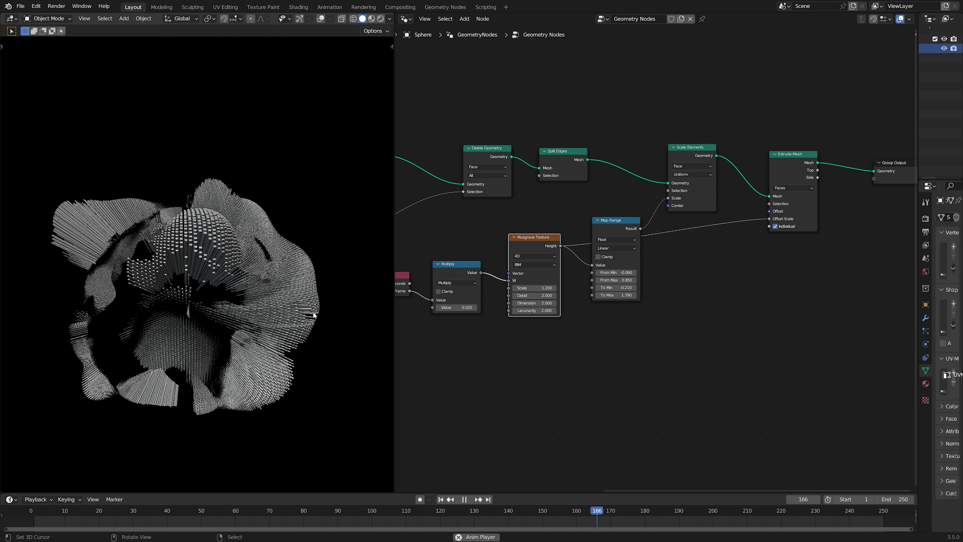
key("space")
Insert a second Map Range node between the Musgrave Height output and the Extrude Mesh Offset Scale, with Clamp disabled.
key("shift+a")
left_click(707, 247)
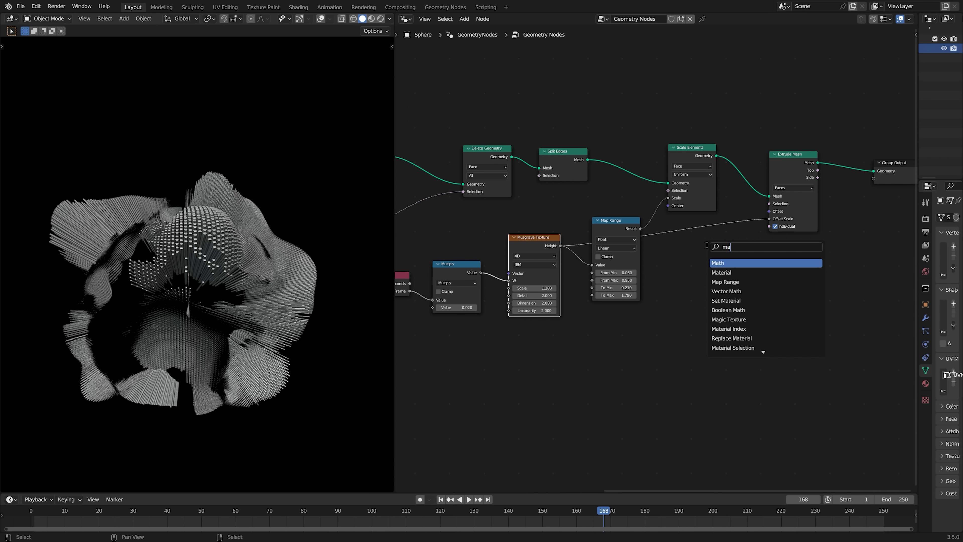
key("Return")
left_click(753, 283)
scroll(759, 284, "up", 3)
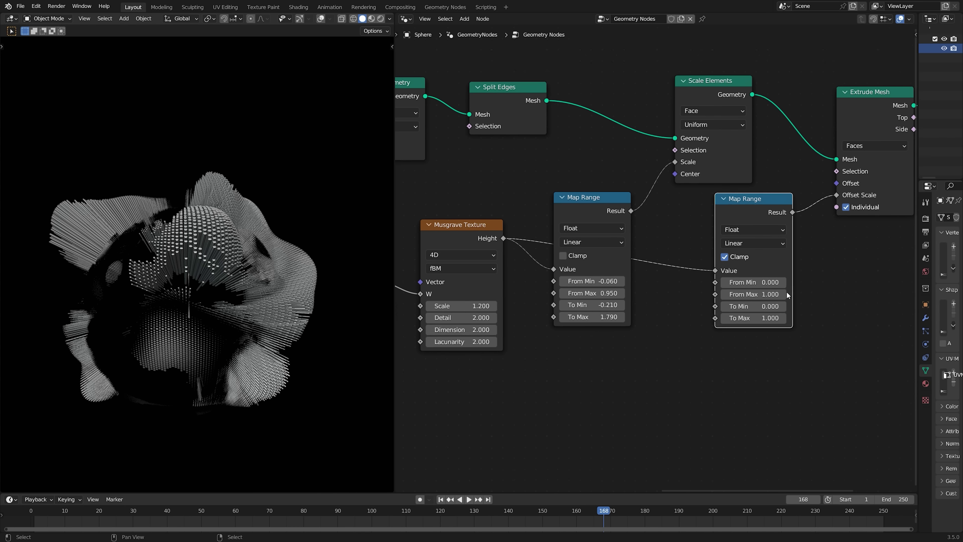
left_click(730, 256)
left_click(733, 256)
Set the To Max of the Map Range feeding Extrude Mesh to 0.020.
left_click_drag(779, 324, 698, 323, "shift")
scroll(270, 325, "up", 2)
middle_click_drag(247, 324, 286, 314)
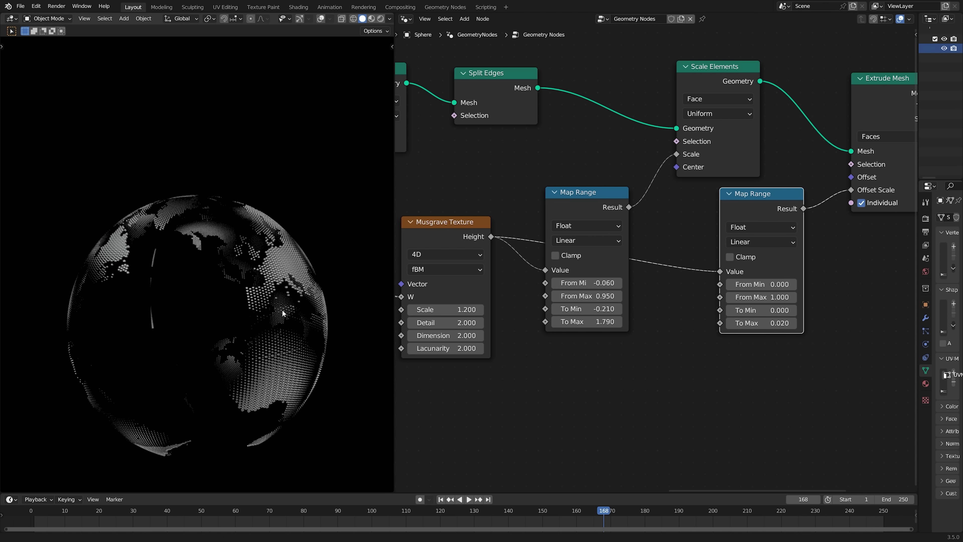
Play the animation and examine the extruded cells from several sides of the globe.
scroll(328, 298, "up", 2)
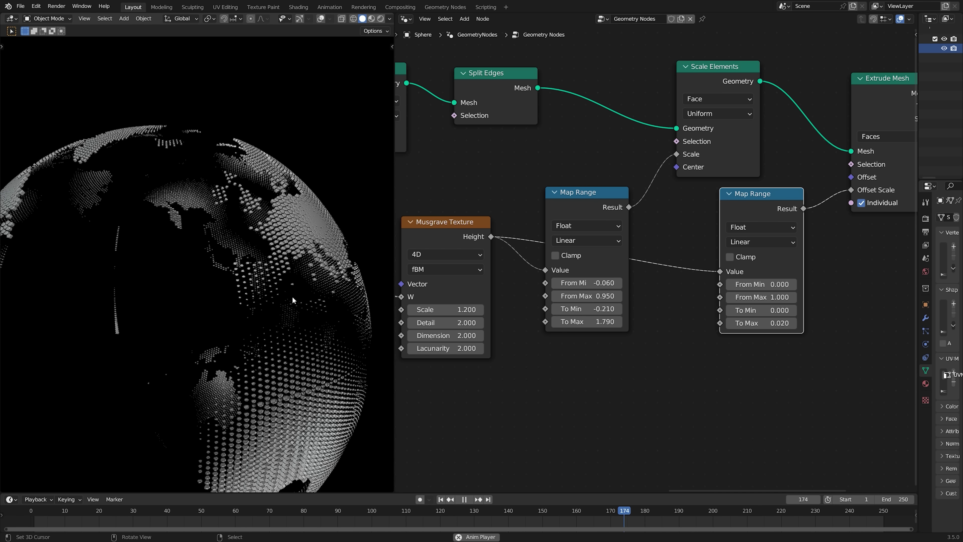
middle_click_drag(264, 325, 207, 300)
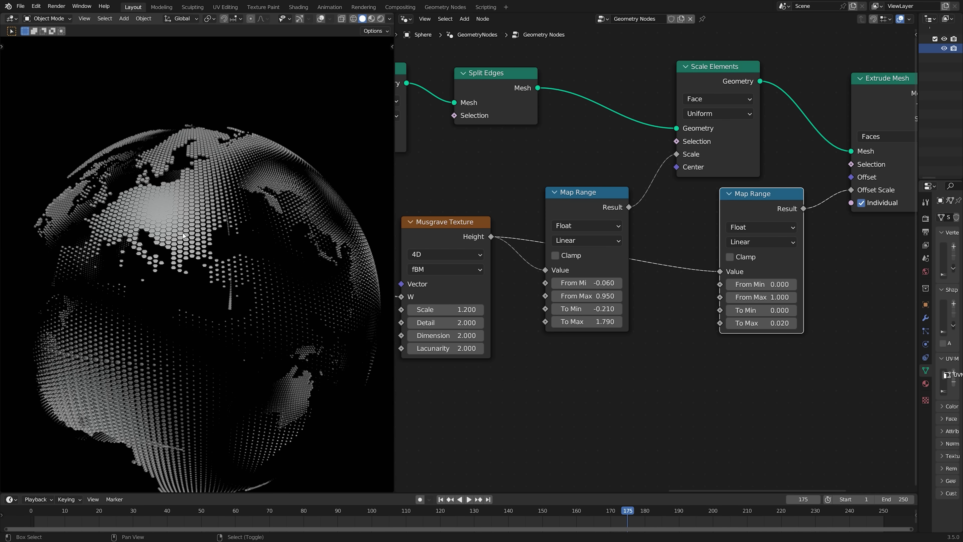
key("space")
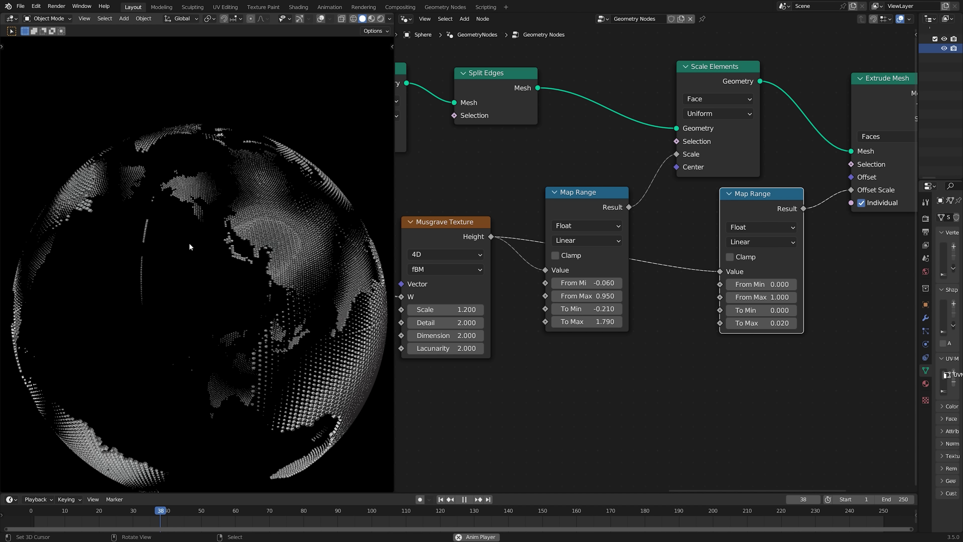
middle_click_drag(147, 279, 216, 269)
key("space")
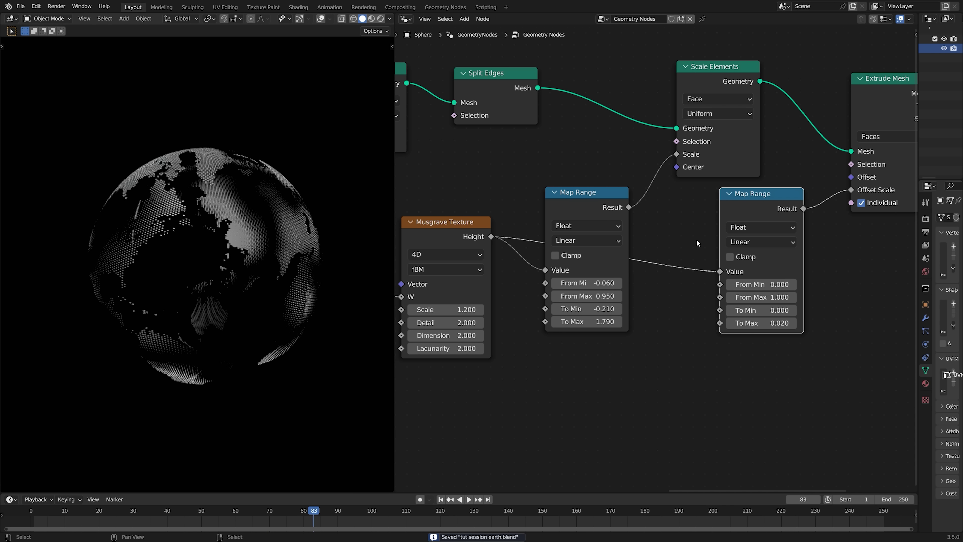
Enclose all nodes between the Group Input and Group Output in a single frame.
scroll(697, 238, "down", 5)
scroll(675, 308, "down", 2)
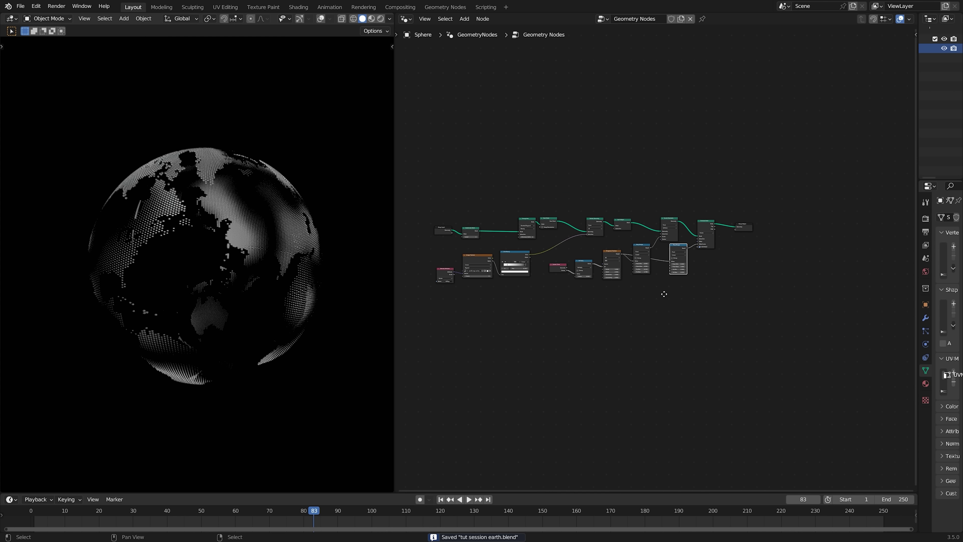
key("c")
left_click_drag(482, 212, 384, 209)
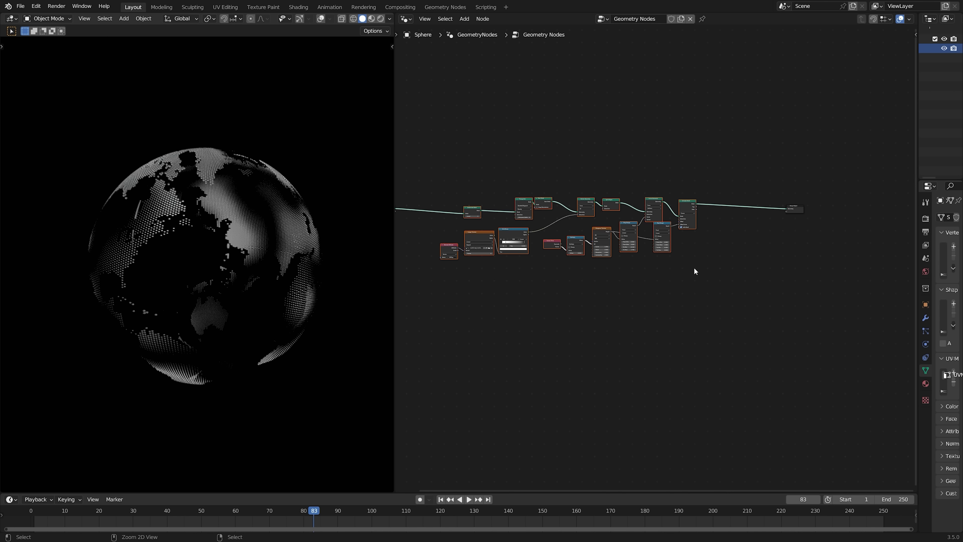
key("ctrl+j")
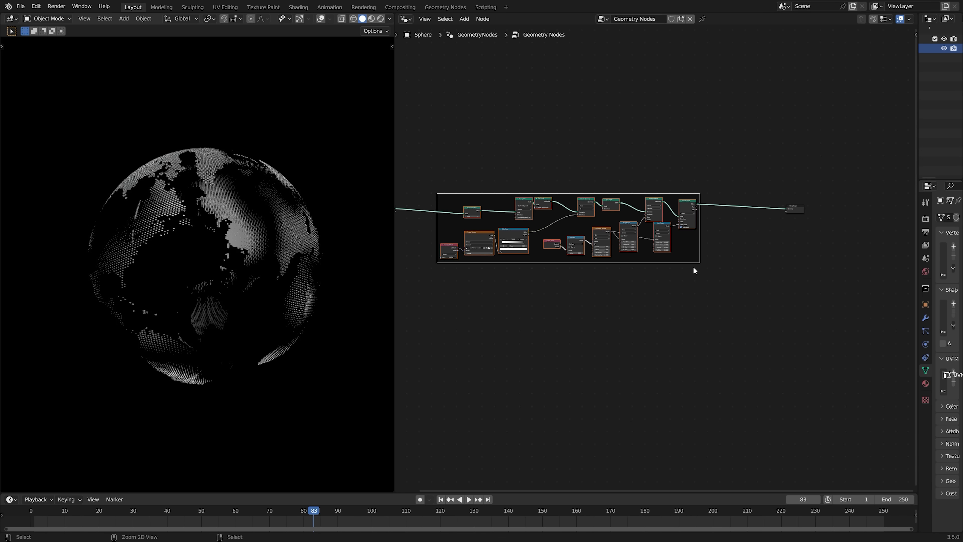
scroll(660, 228, "up", 3)
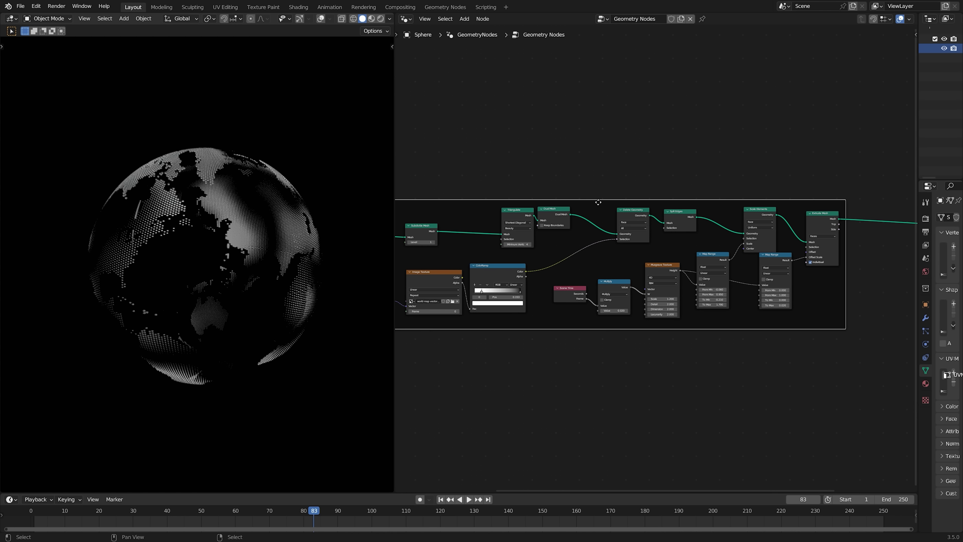
Label the new frame "Map anim".
key("n")
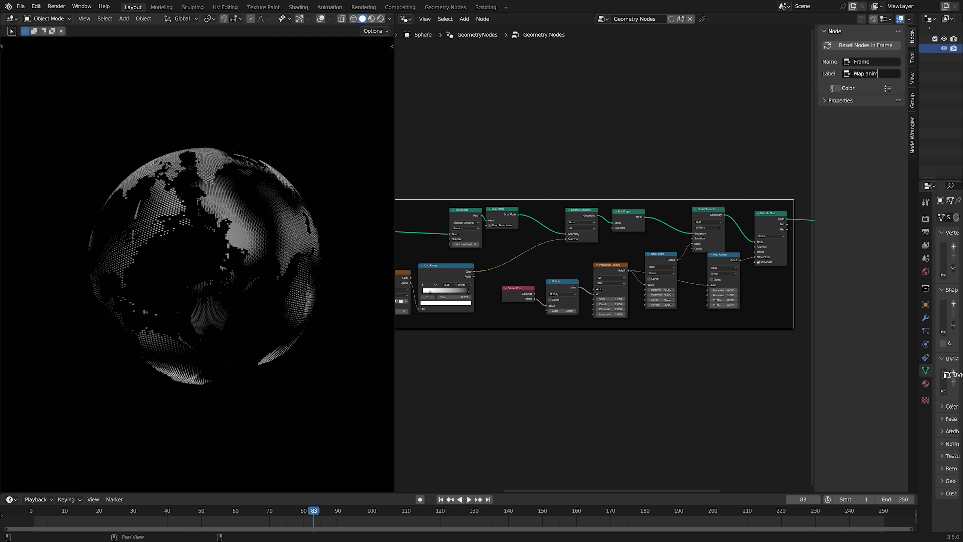
key("Return")
middle_click_drag(583, 196, 631, 141)
scroll(631, 140, "up", 1)
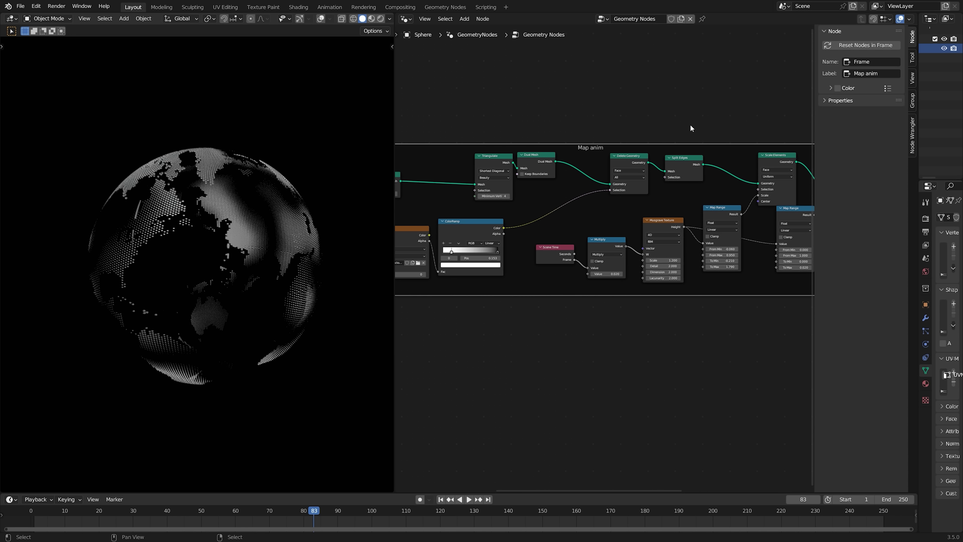
Give the Map anim frame a custom green color and save the file.
left_click(837, 88)
left_click(832, 89)
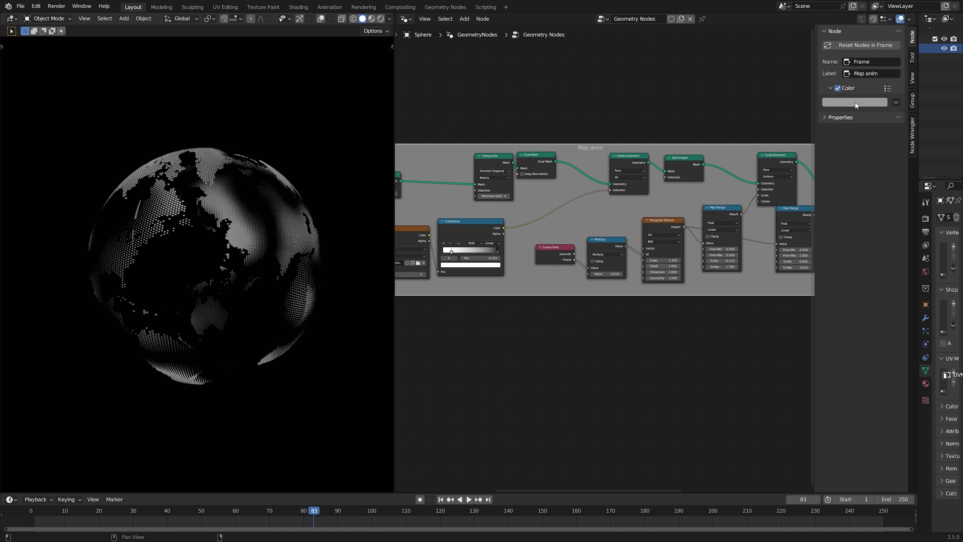
left_click(856, 103)
left_click(812, 137)
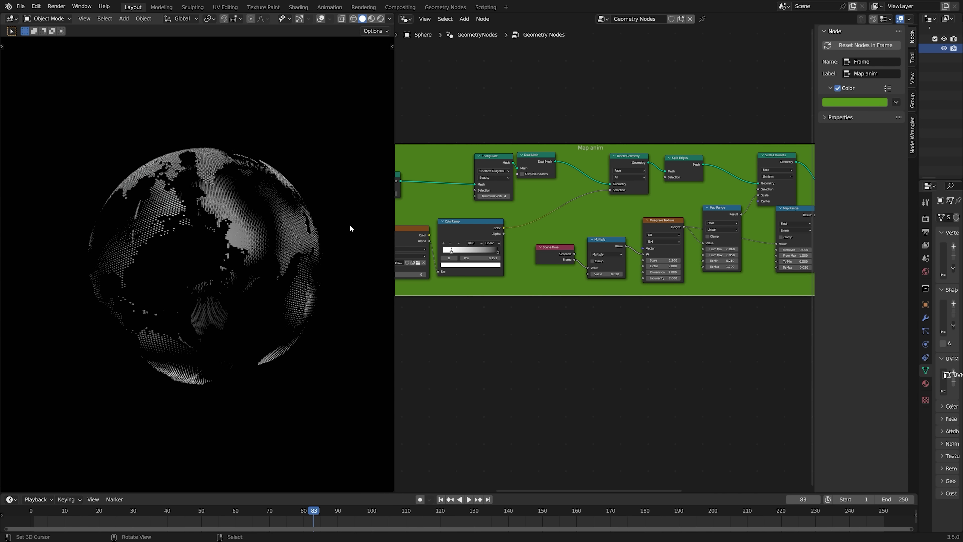
middle_click_drag(350, 225, 189, 300)
key("ctrl+s")
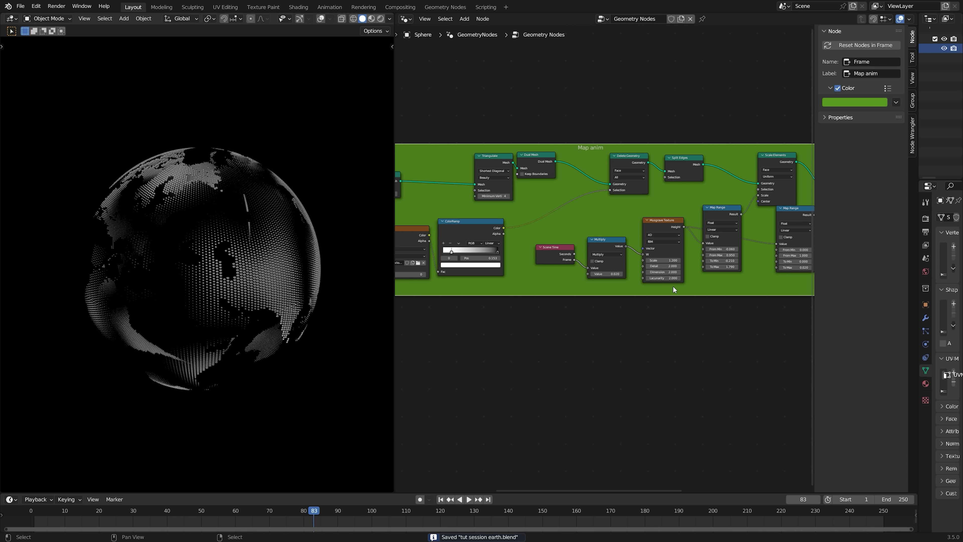
Reposition the Group Input node ahead of the Map anim frame.
scroll(656, 309, "down", 3)
key("n")
scroll(656, 308, "up", 1)
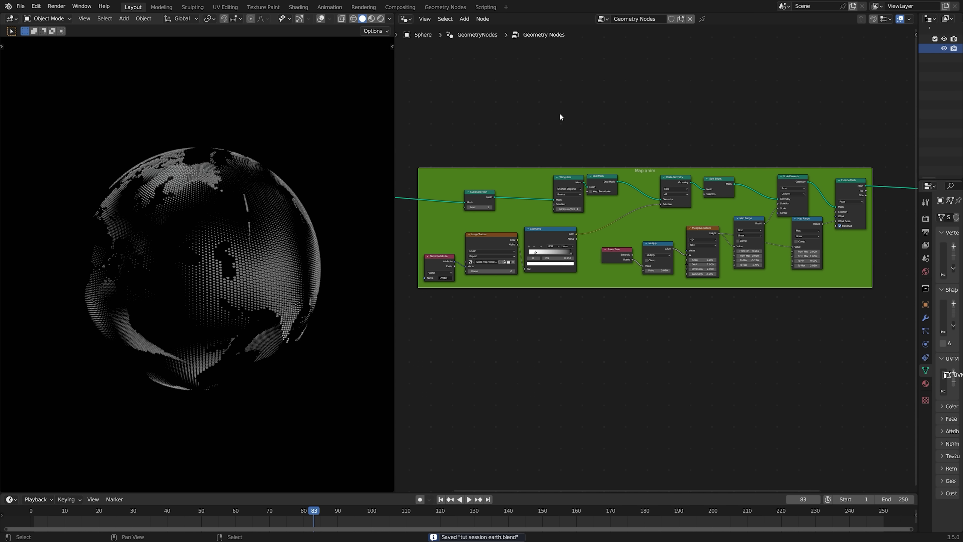
middle_click_drag(553, 128, 572, 136)
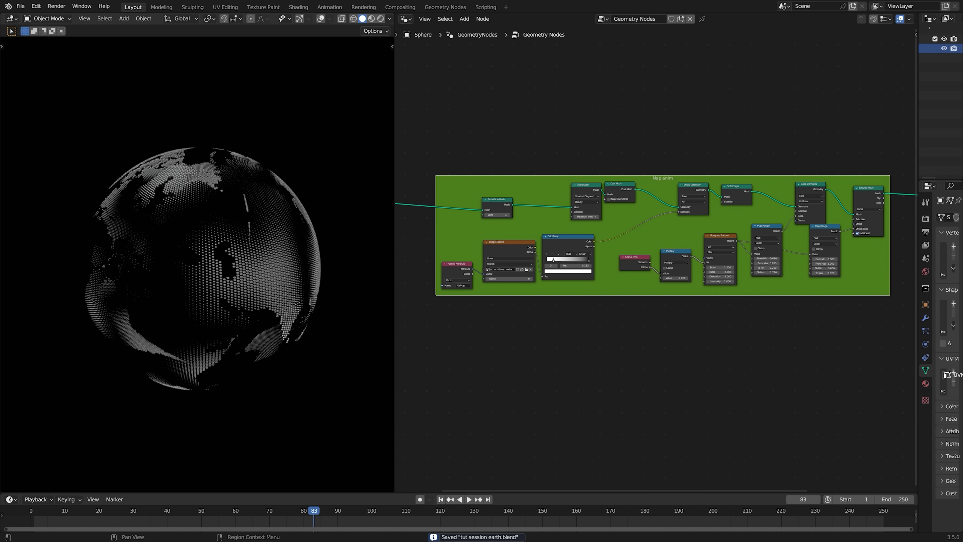
scroll(711, 154, "down", 4)
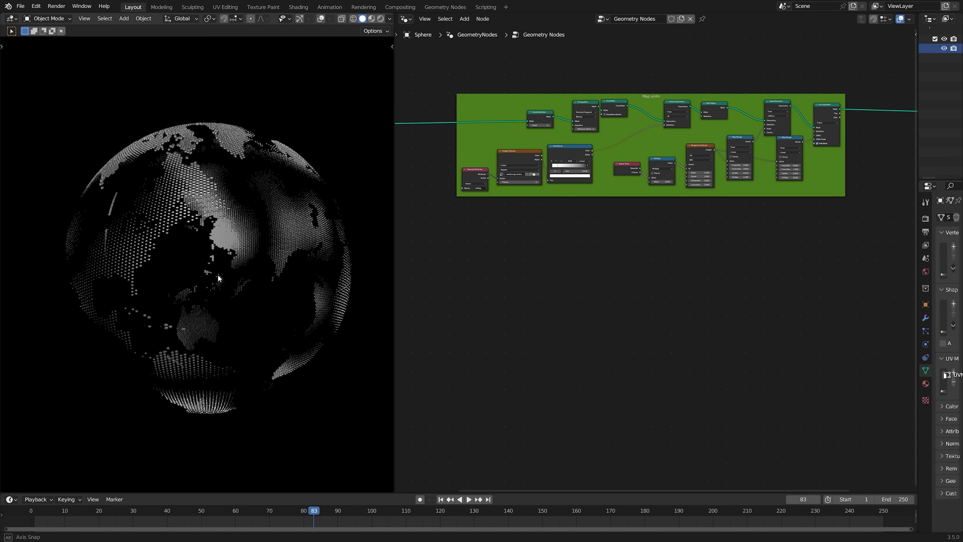
middle_click_drag(212, 258, 239, 258)
middle_click_drag(645, 269, 649, 263)
scroll(652, 263, "down", 2)
scroll(561, 236, "down", 1)
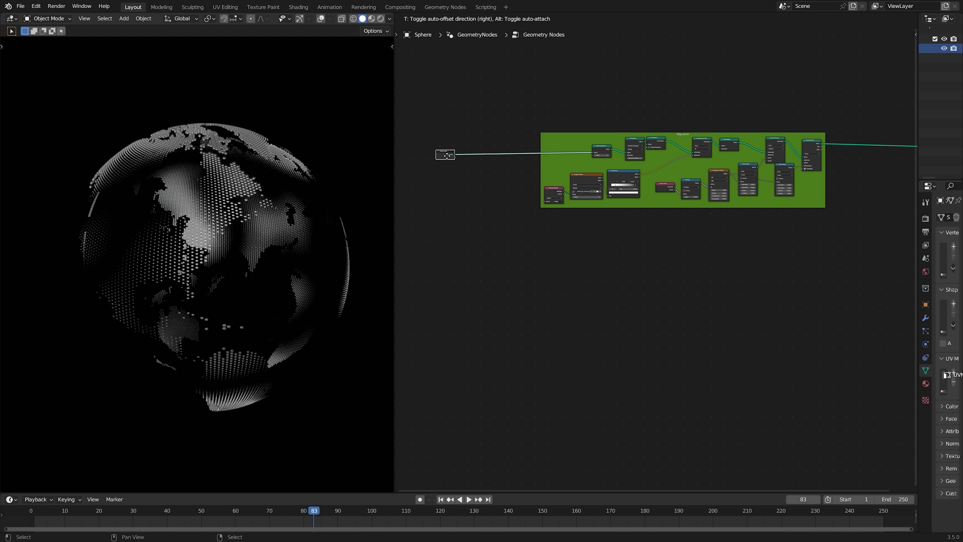
middle_click_drag(534, 217, 500, 290)
scroll(493, 227, "up", 2)
scroll(592, 240, "up", 3)
Preview the Dual Mesh and Delete Geometry outputs in turn to compare the full sphere with the cut-out map.
left_click(616, 134, "alt+shift")
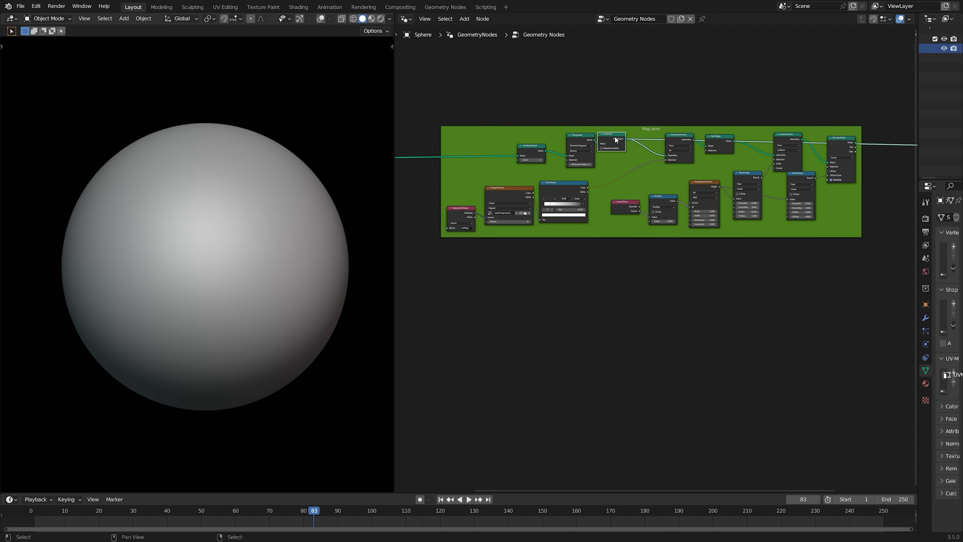
middle_click_drag(508, 255, 597, 313)
scroll(596, 313, "up", 3)
left_click(615, 192, "alt+shift")
left_click(702, 187, "alt+shift")
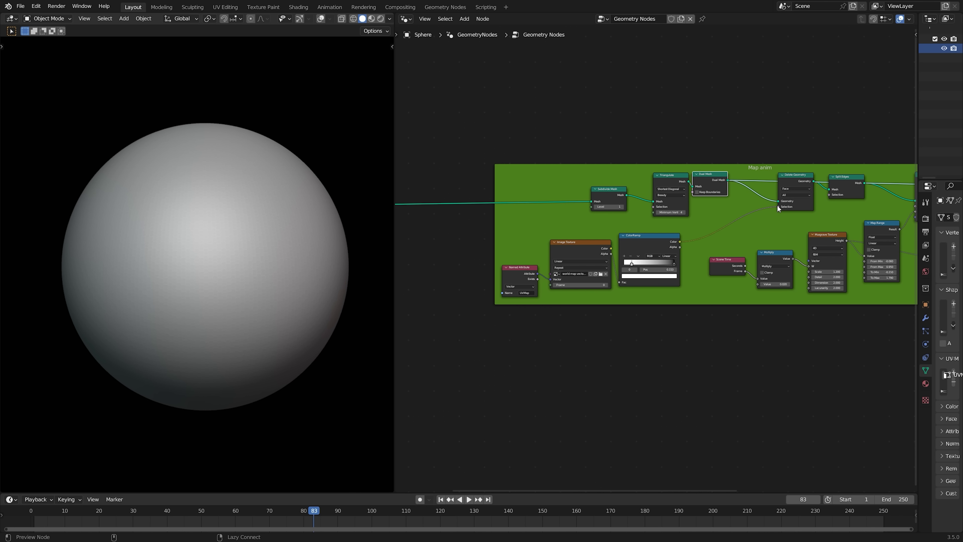
middle_click_drag(779, 203, 693, 196)
left_click(708, 176, "alt+shift")
middle_click_drag(593, 227, 592, 167)
scroll(592, 167, "up", 2)
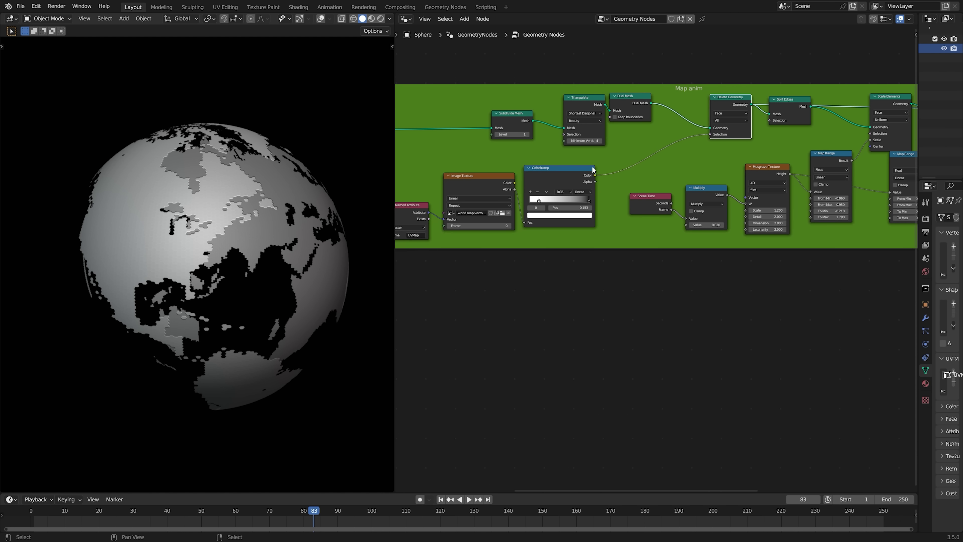
left_click(634, 104)
middle_click_drag(648, 131, 638, 102)
left_click(620, 87, "ctrl+shift")
scroll(653, 128, "down", 1)
Add a second Delete Geometry node below the Map anim frame, fed by the Dual Mesh output.
left_click_drag(634, 94, 664, 208)
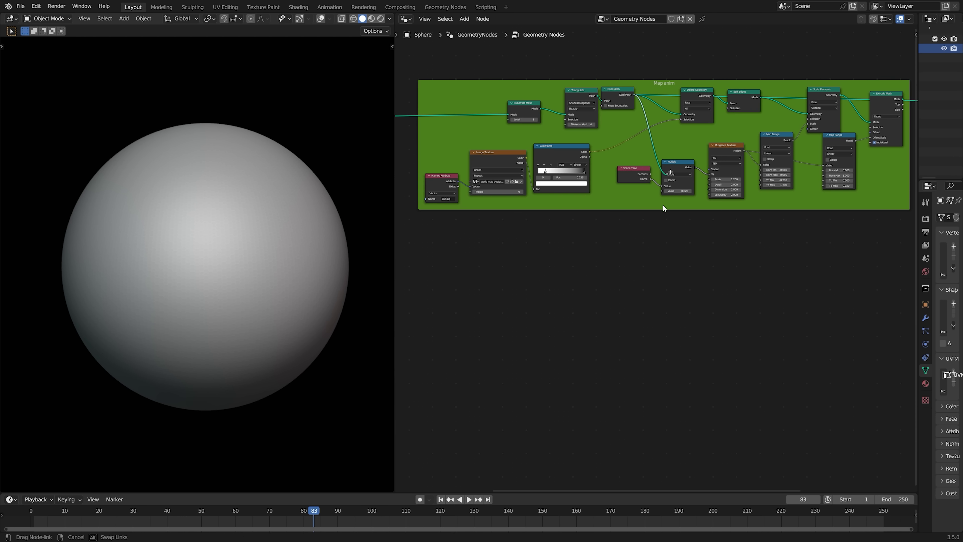
left_click_drag(650, 336, 651, 337)
type("de")
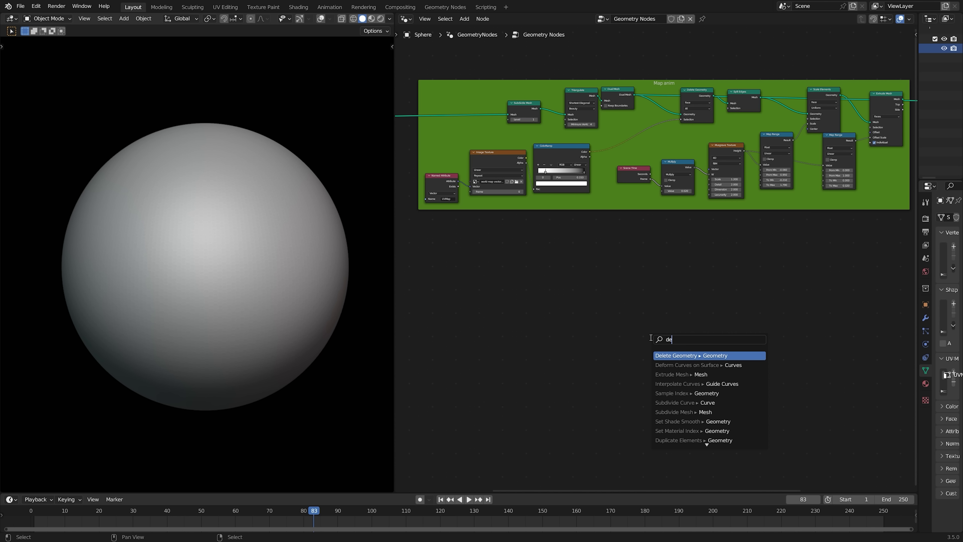
left_click(676, 355)
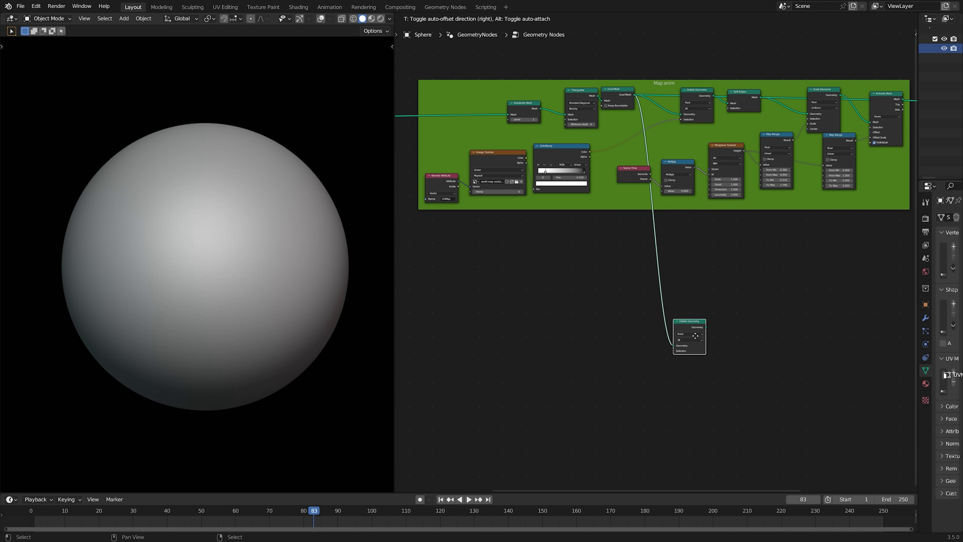
left_click(696, 327)
scroll(708, 277, "up", 2)
middle_click_drag(708, 277, 742, 285)
left_click_drag(731, 327, 746, 350)
scroll(678, 297, "down", 2)
middle_click_drag(678, 297, 700, 288)
Copy the Named Attribute, Image Texture and ColorRamp nodes and paste them below the Map anim frame, outside it.
left_click(594, 151)
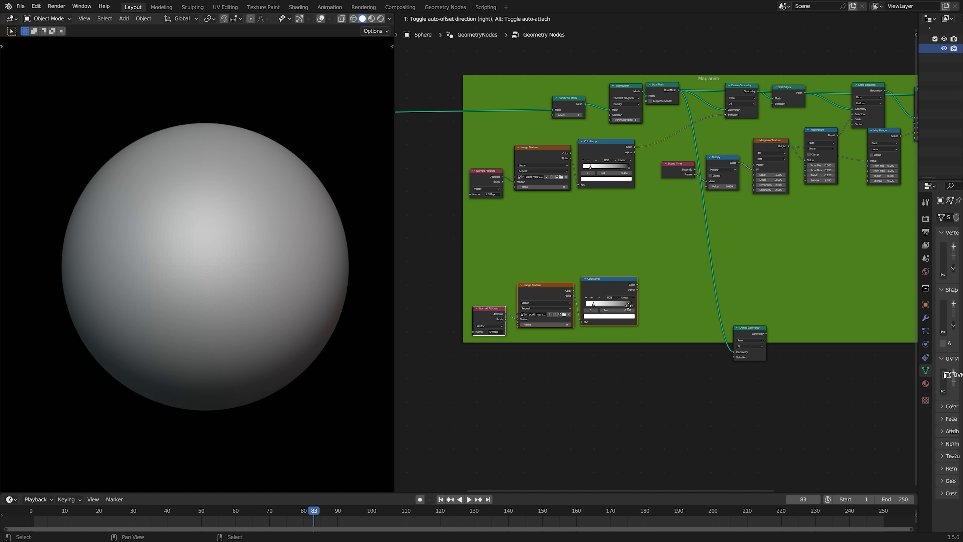
left_click(625, 294)
key("ctrl+z")
key("ctrl+c")
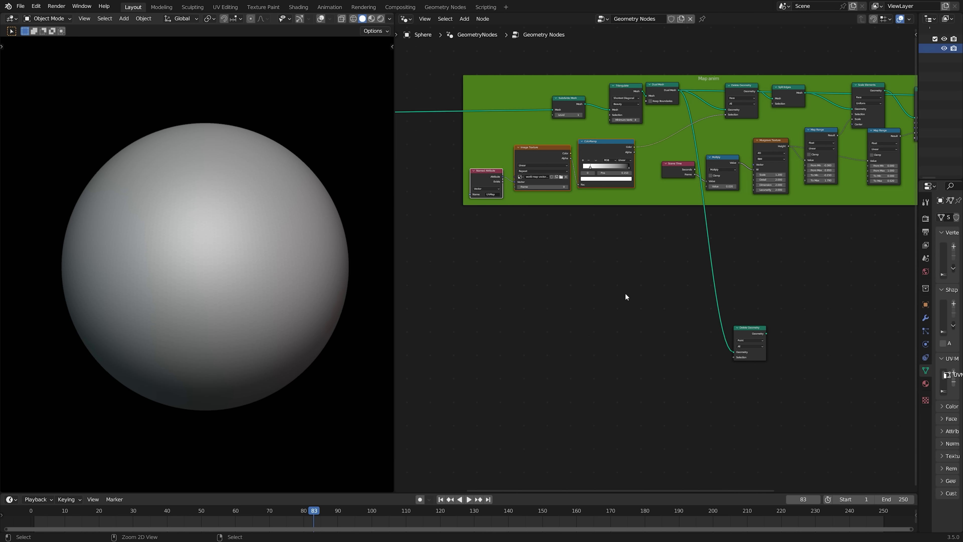
left_click(625, 293)
key("ctrl+v")
left_click_drag(642, 315, 638, 360)
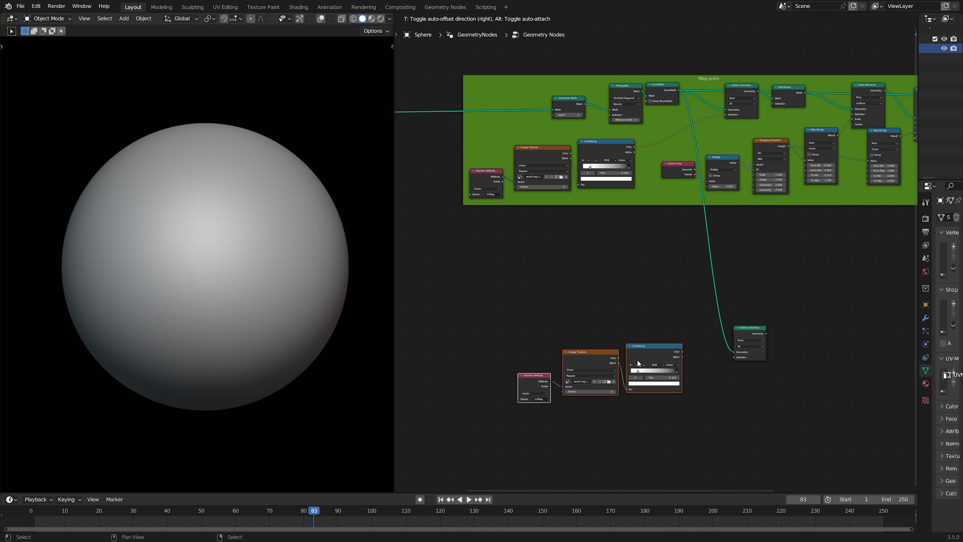
Connect the copied ColorRamp's Color output to the Selection input of the second Delete Geometry node.
scroll(631, 319, "up", 1)
left_click_drag(645, 323, 712, 330)
scroll(754, 334, "down", 3)
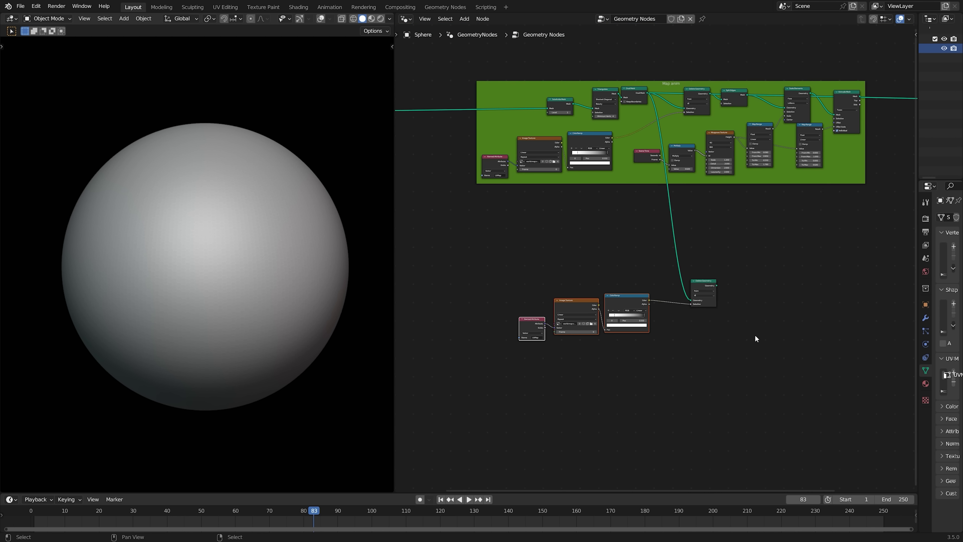
Insert a Join Geometry node on the link between Extrude Mesh and the Group Output.
key("shift+a")
type("jo")
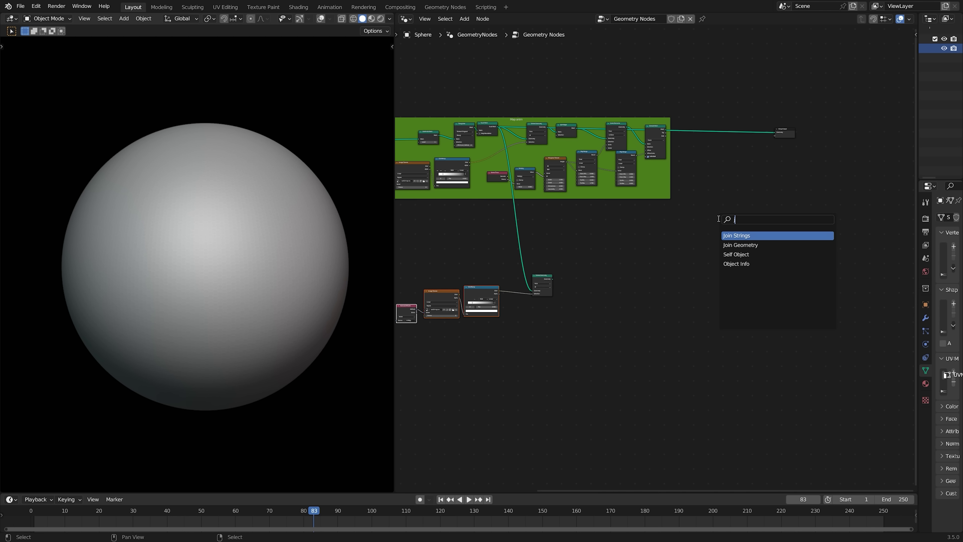
left_click(736, 245)
left_click(761, 160)
middle_click_drag(744, 210, 781, 241)
scroll(785, 198, "up", 1)
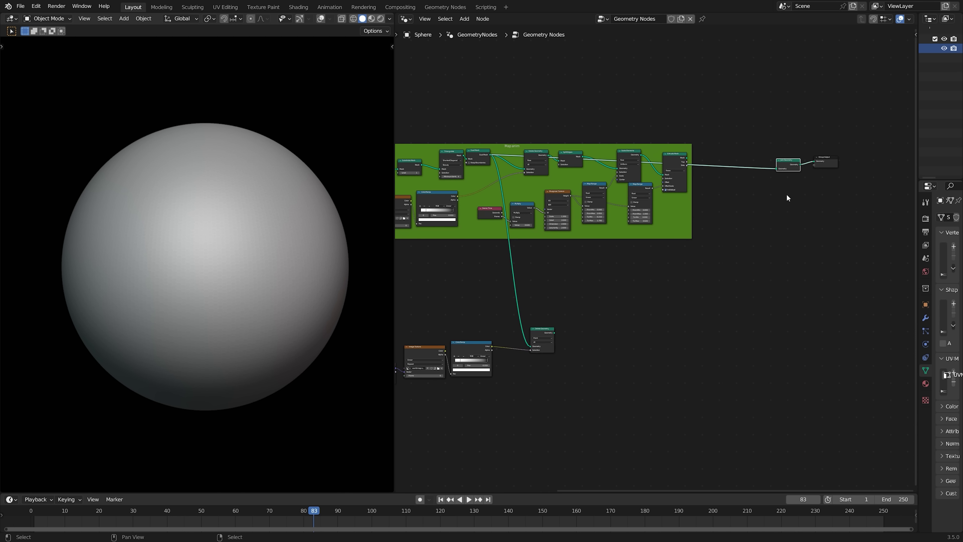
scroll(557, 315, "up", 1)
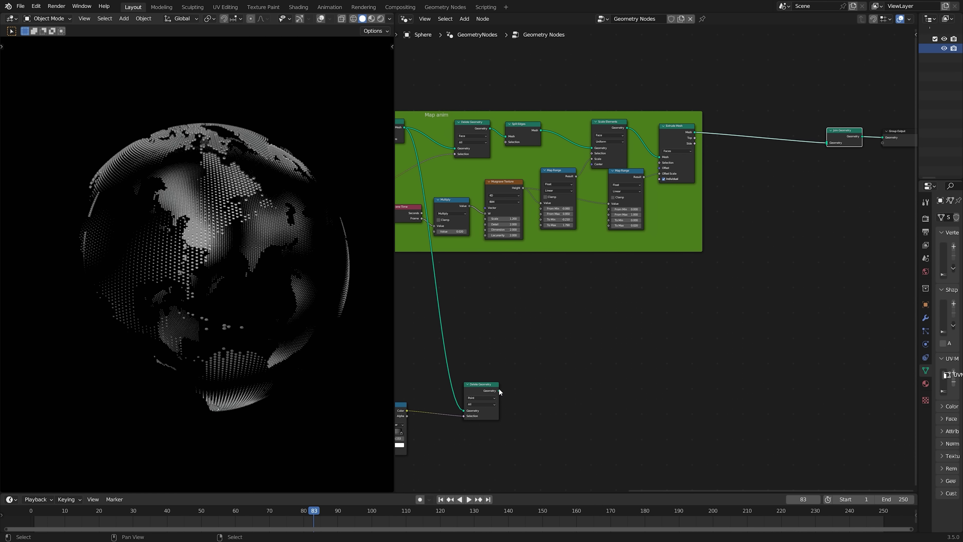
Connect the second Delete Geometry node's Geometry output to the Join Geometry input.
left_click_drag(500, 391, 827, 143)
middle_click_drag(634, 282, 830, 219)
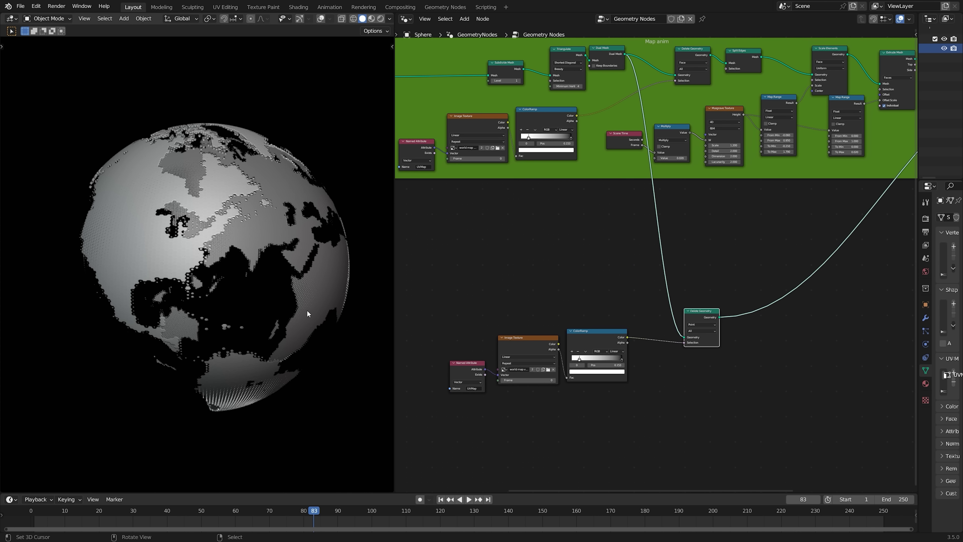
middle_click_drag(668, 232, 691, 246)
scroll(721, 315, "up", 2)
middle_click_drag(712, 300, 728, 270)
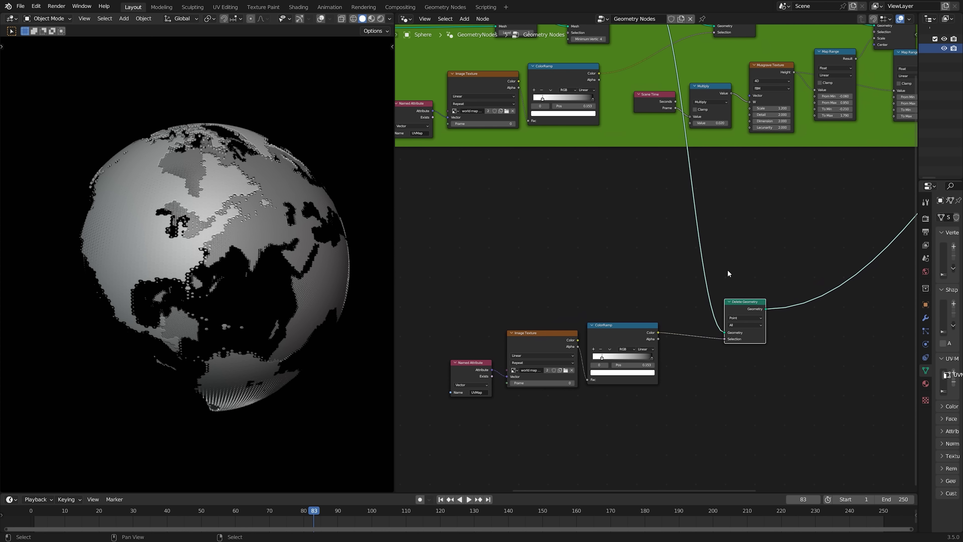
key("shift+a")
left_click(727, 272)
key("Escape")
Set the copied ColorRamp to run from black at position 0.000 to white, and check the globe from other sides.
middle_click_drag(675, 345, 686, 310)
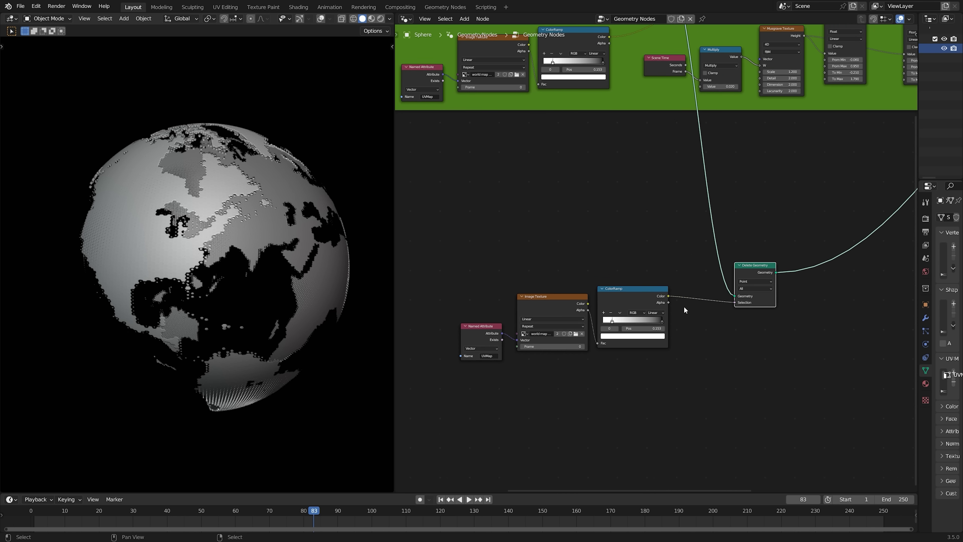
scroll(686, 310, "up", 1)
left_click(613, 323)
left_click(635, 330)
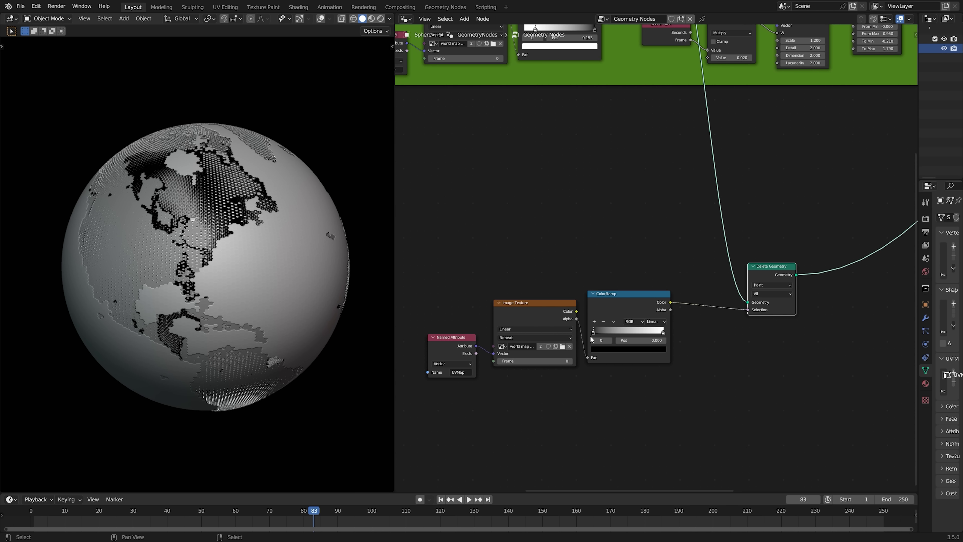
middle_click_drag(227, 265, 157, 219)
middle_click_drag(262, 338, 283, 329)
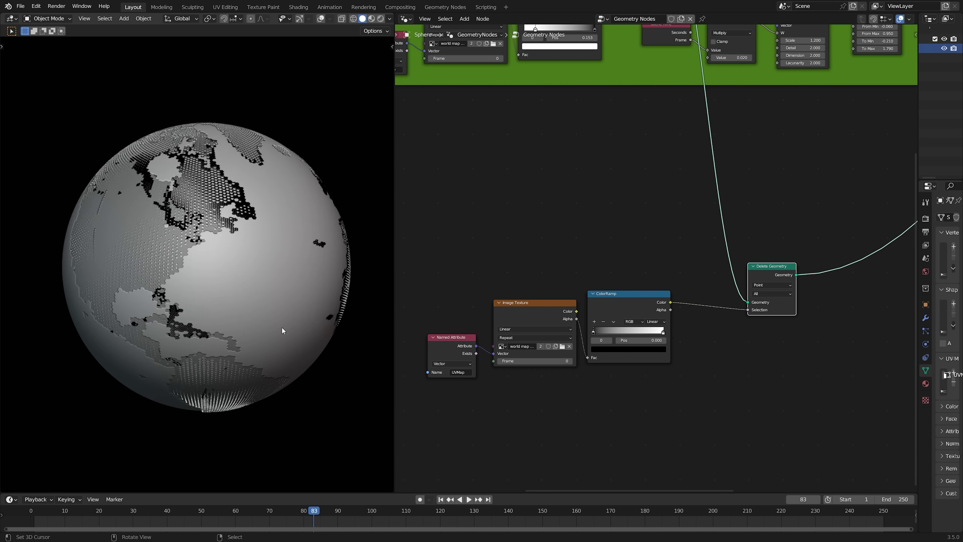
Move the copied ColorRamp, Image Texture and Named Attribute nodes closer to the second Delete Geometry node.
middle_click_drag(597, 99, 603, 272)
scroll(644, 322, "down", 6)
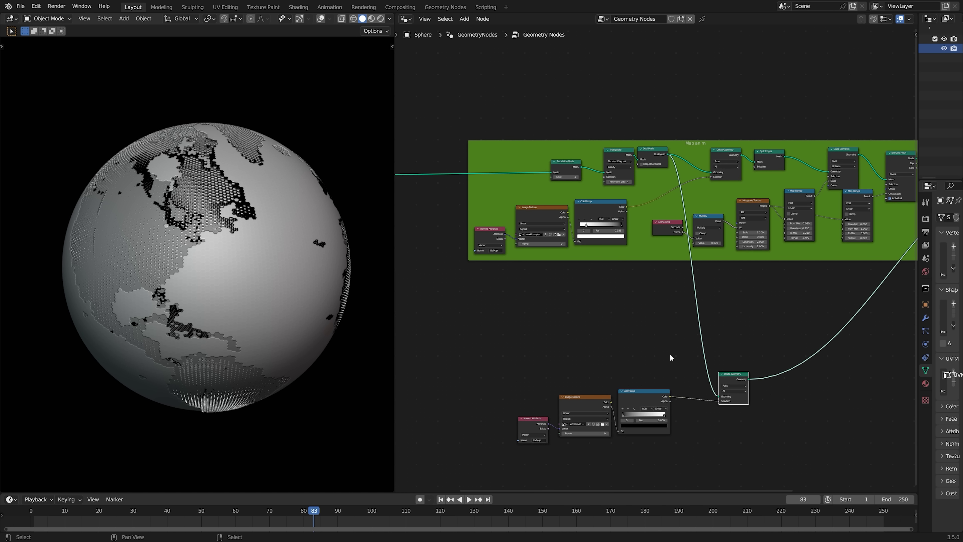
middle_click_drag(668, 375, 652, 295)
scroll(651, 294, "up", 3)
left_click_drag(625, 334, 654, 334)
left_click_drag(548, 339, 578, 344)
left_click_drag(478, 366, 500, 365)
middle_click_drag(781, 293, 718, 264)
scroll(810, 303, "up", 1)
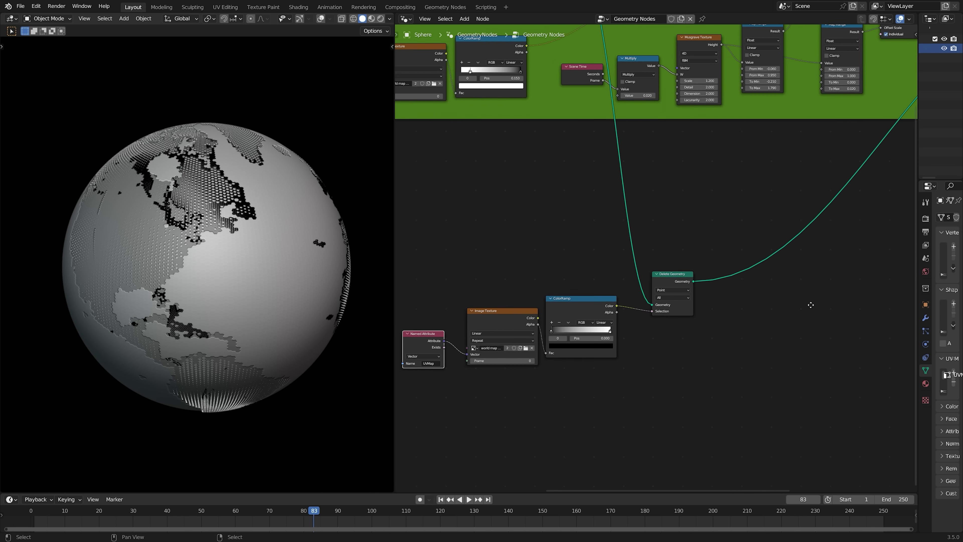
Insert a Distribute Points on Faces node after the second Delete Geometry node and set its Density to 50.
middle_click_drag(810, 303, 677, 296)
key("shift+a")
left_click(745, 261)
type("dis")
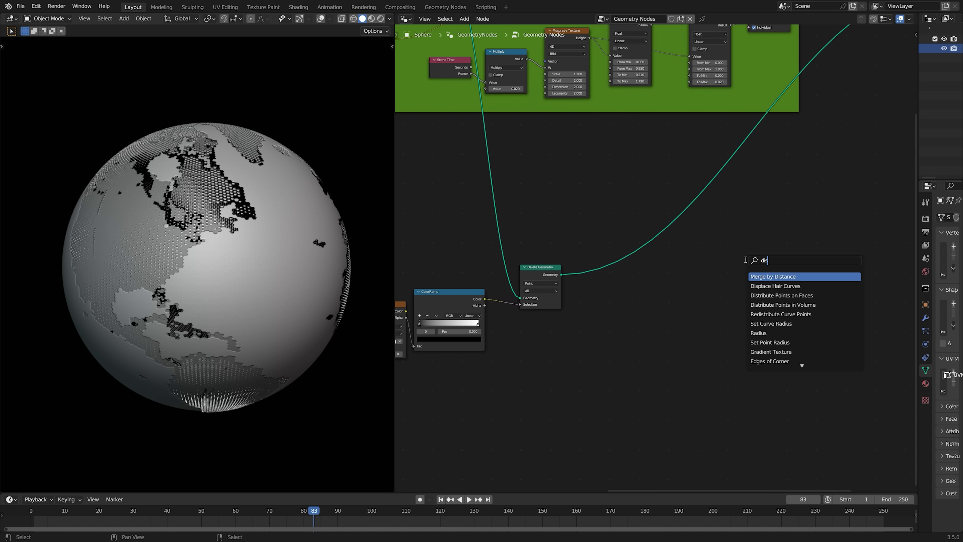
type("t")
key("Return")
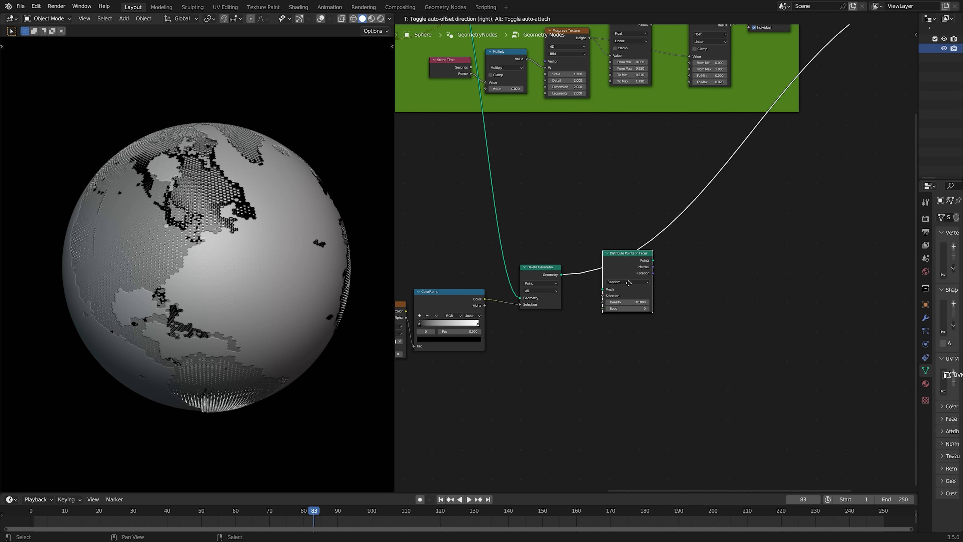
left_click(628, 282)
scroll(682, 324, "up", 2)
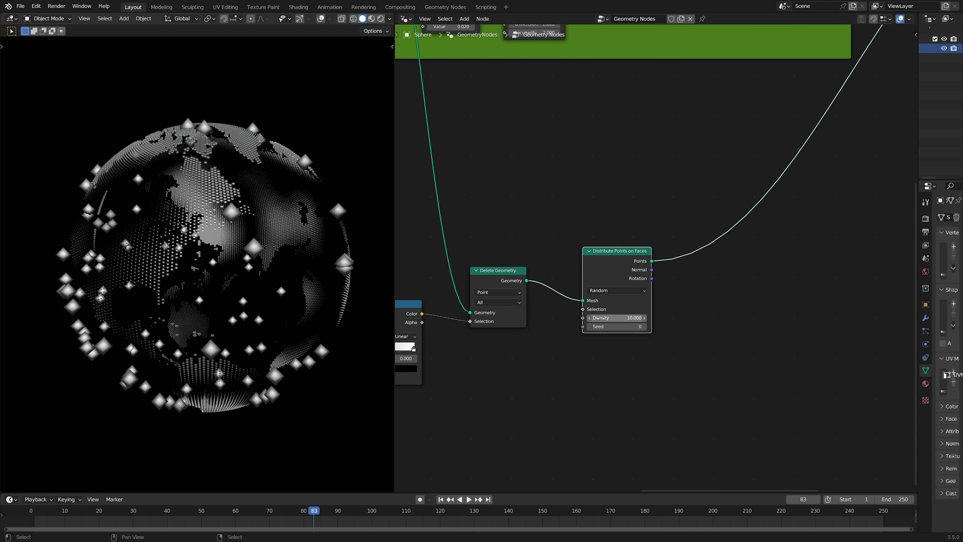
key("Return")
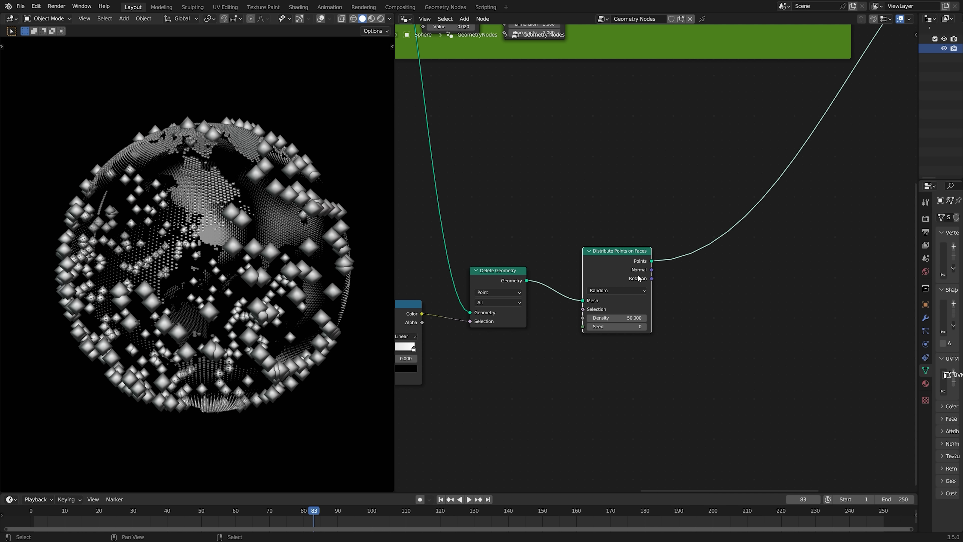
Insert an Instance on Points node on the link leaving the Distribute Points on Faces node's Points output.
key("shift+a")
type("ins")
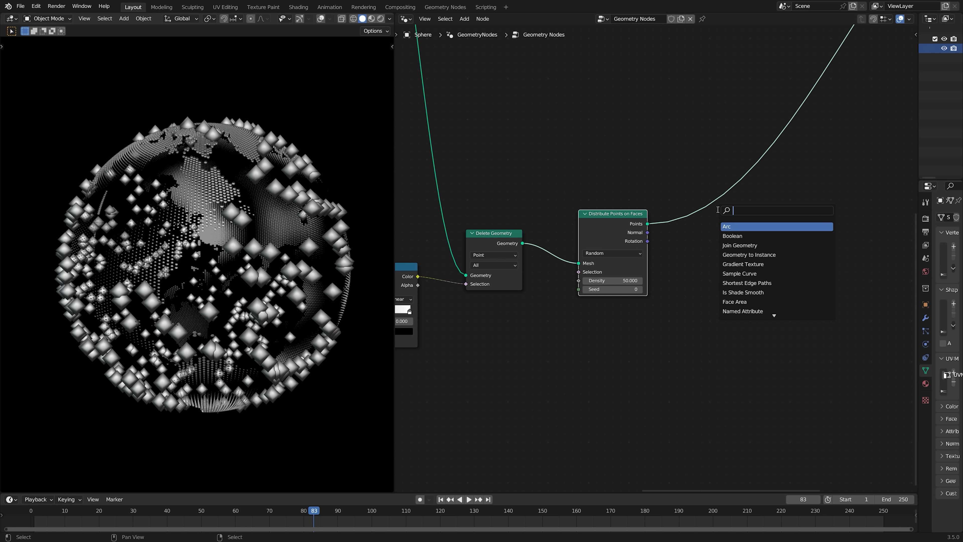
type("taces")
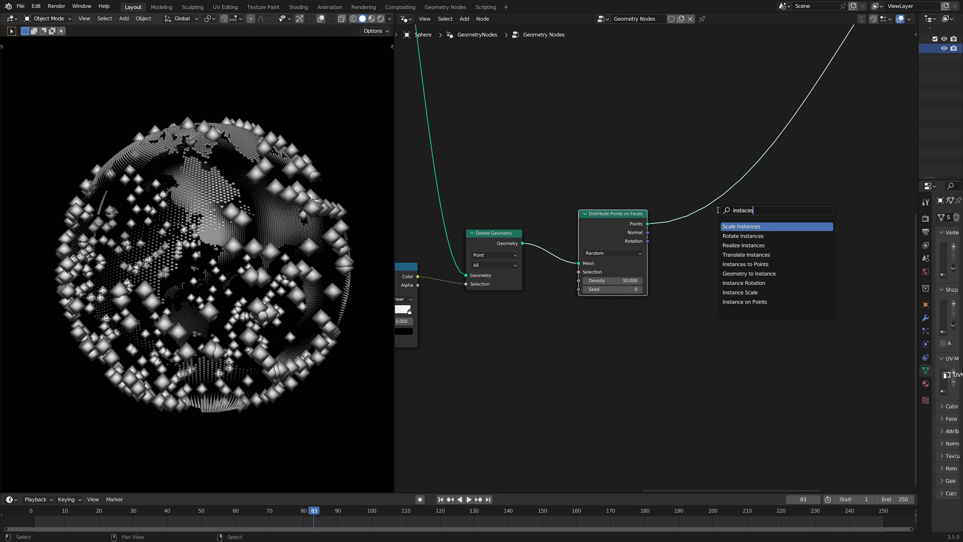
left_click(756, 302)
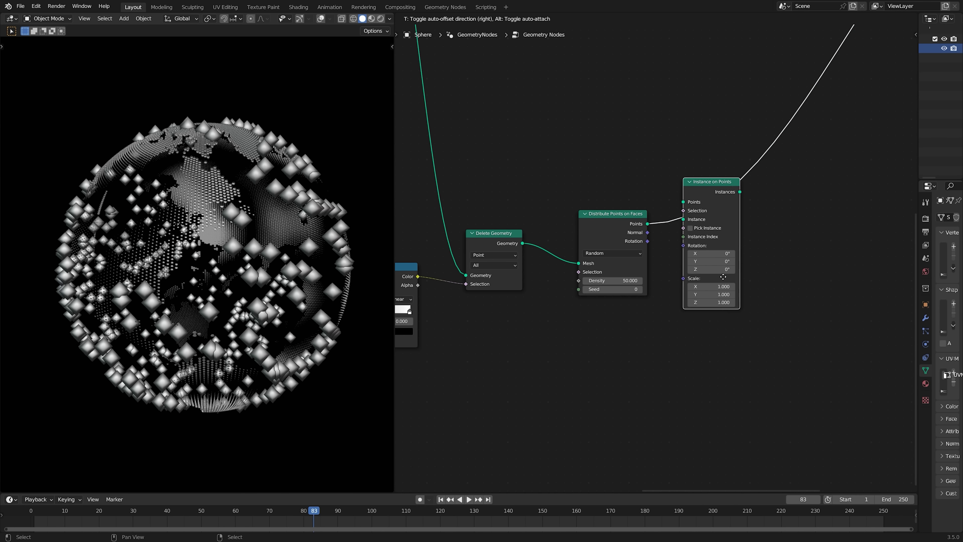
left_click(718, 280)
Add a Curve Line node below Distribute Points on Faces and connect its Curve output to the Instance input.
key("shift+a")
left_click(635, 200)
type("curve l")
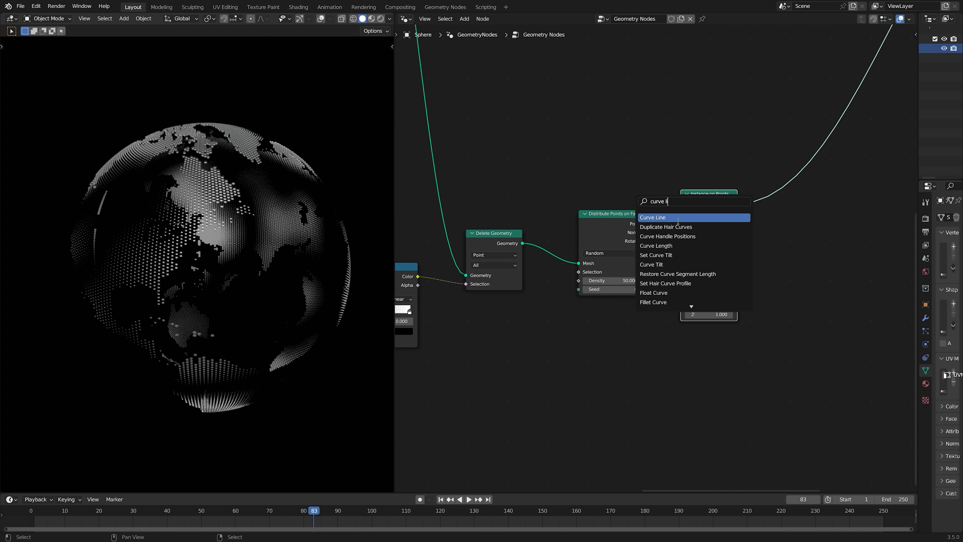
left_click(678, 221)
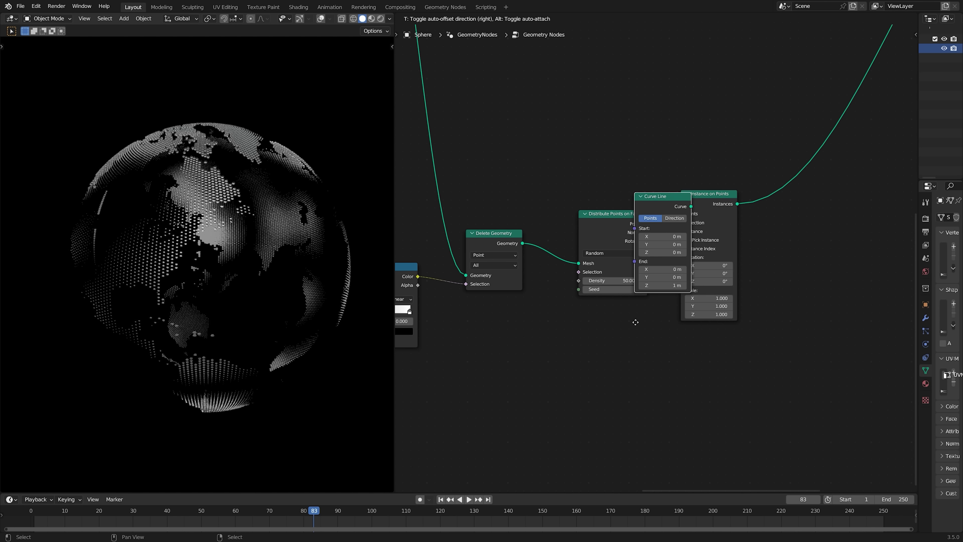
left_click(661, 321)
left_click_drag(644, 330, 681, 233)
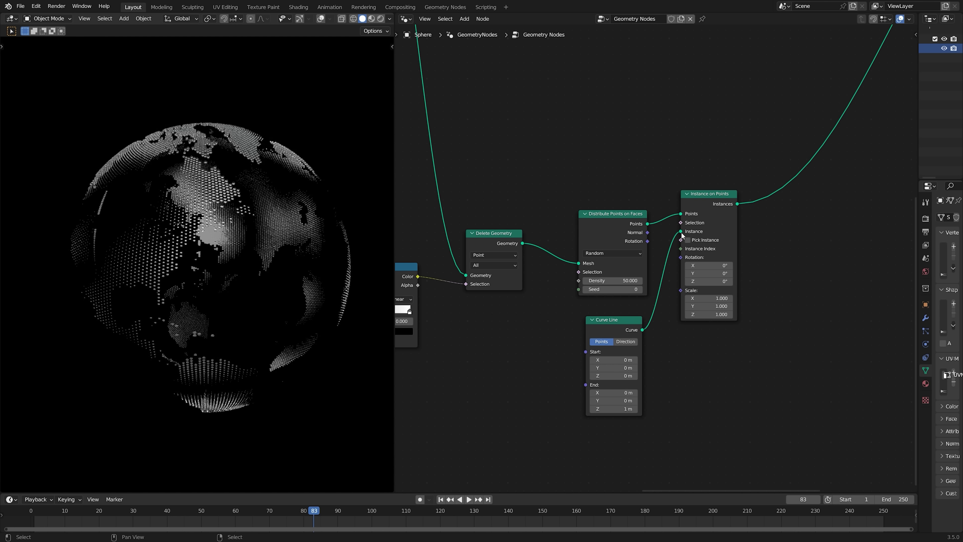
Preview the Instance on Points output on its own in wireframe shading and inspect the instanced lines.
scroll(660, 254, "down", 4)
scroll(660, 254, "up", 4)
middle_click_drag(726, 230, 730, 202)
left_click(728, 184, "ctrl+shift")
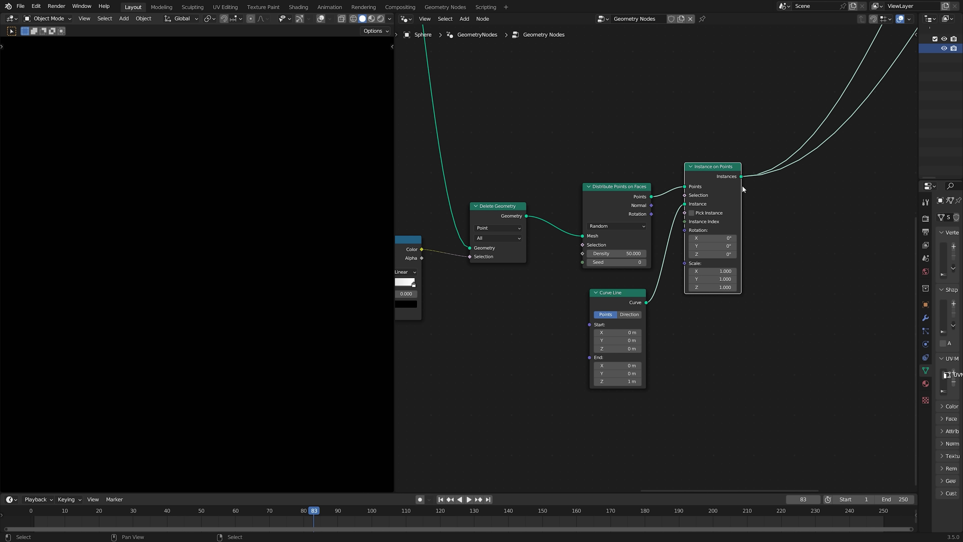
key("Home")
scroll(761, 205, "up", 1)
key("z")
left_click(165, 201)
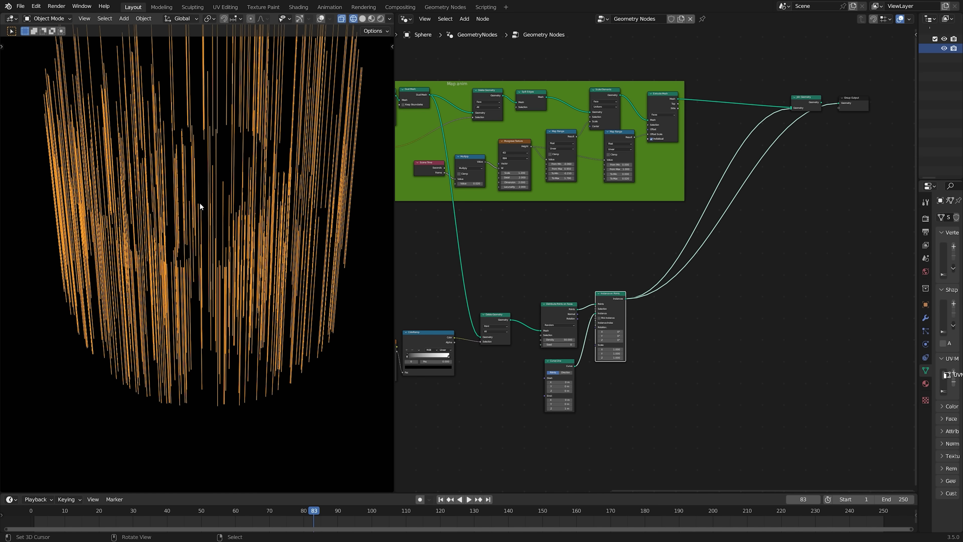
scroll(200, 202, "down", 2)
mouse_move(201, 205)
middle_mouse_down()
mouse_move(252, 213)
mouse_move(185, 217)
mouse_move(243, 181)
middle_mouse_up()
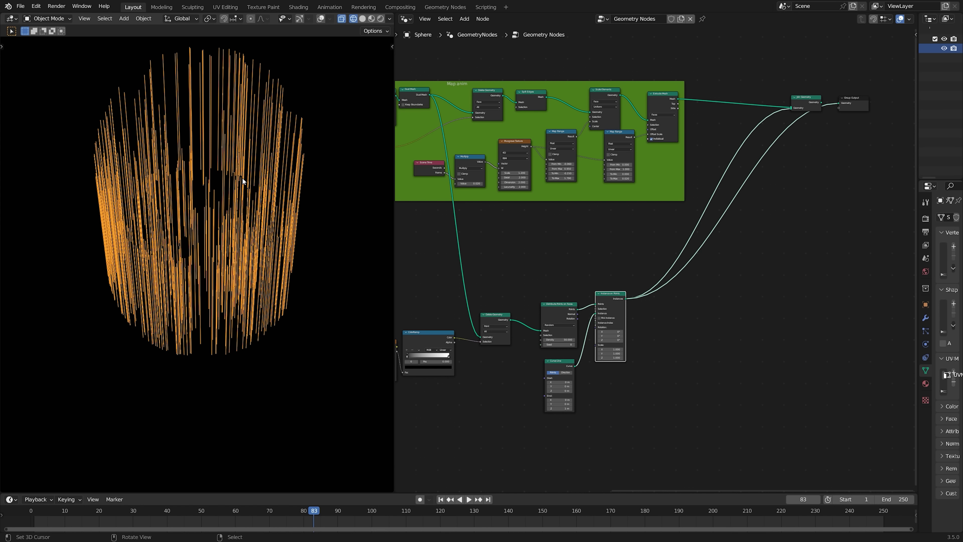
Return to solid shading, output the Join Geometry result again and show the viewport overlays.
key("shift+z")
scroll(825, 155, "up", 1)
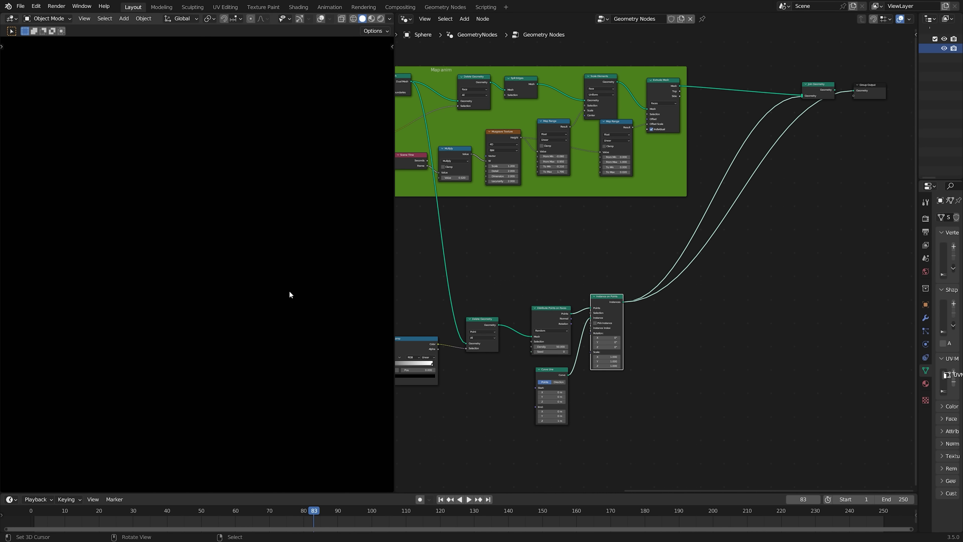
scroll(628, 333, "up", 1)
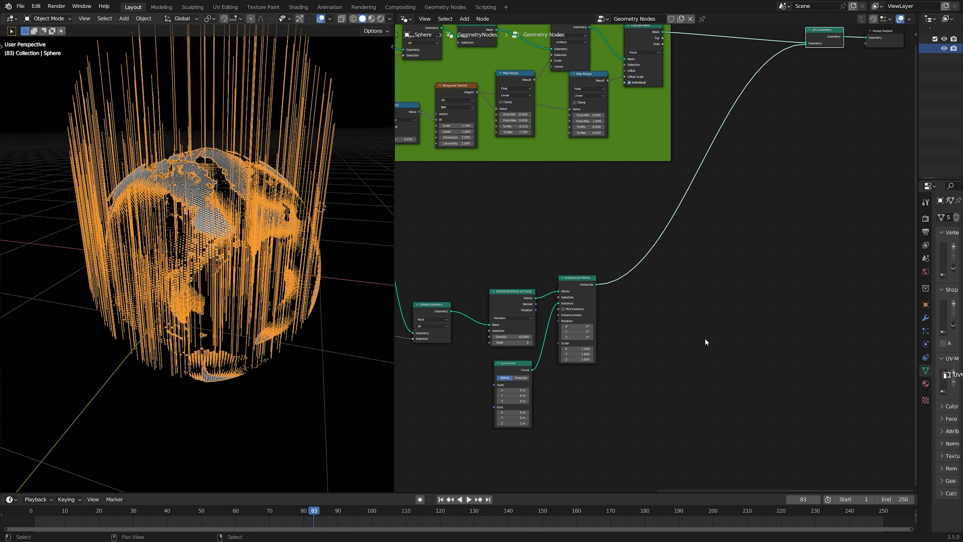
scroll(707, 338, "up", 2)
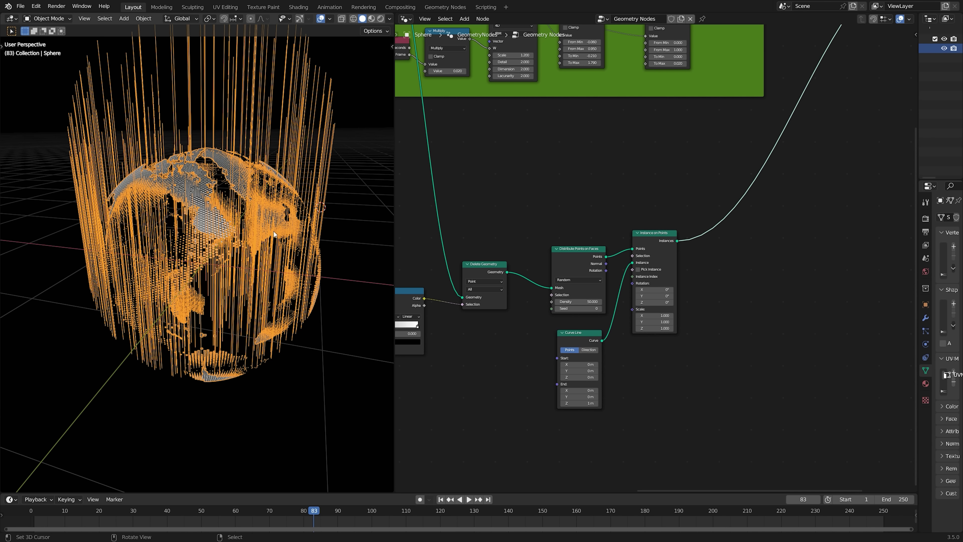
Connect the Distribute Points on Faces node's Rotation output to the Instance on Points Rotation input.
middle_click_drag(250, 246, 176, 183)
scroll(460, 251, "up", 3)
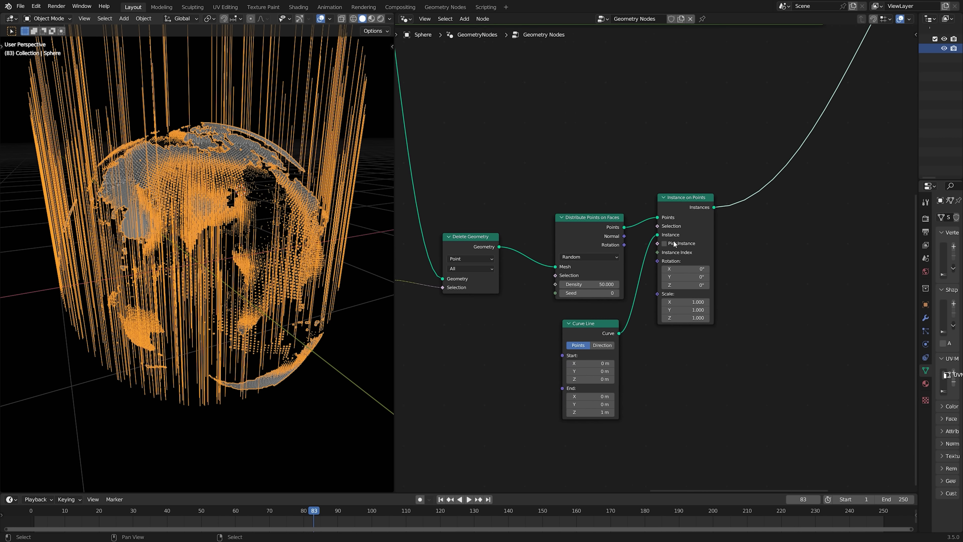
left_click_drag(611, 225, 658, 262)
middle_click_drag(361, 235, 262, 250)
scroll(658, 262, "up", 1)
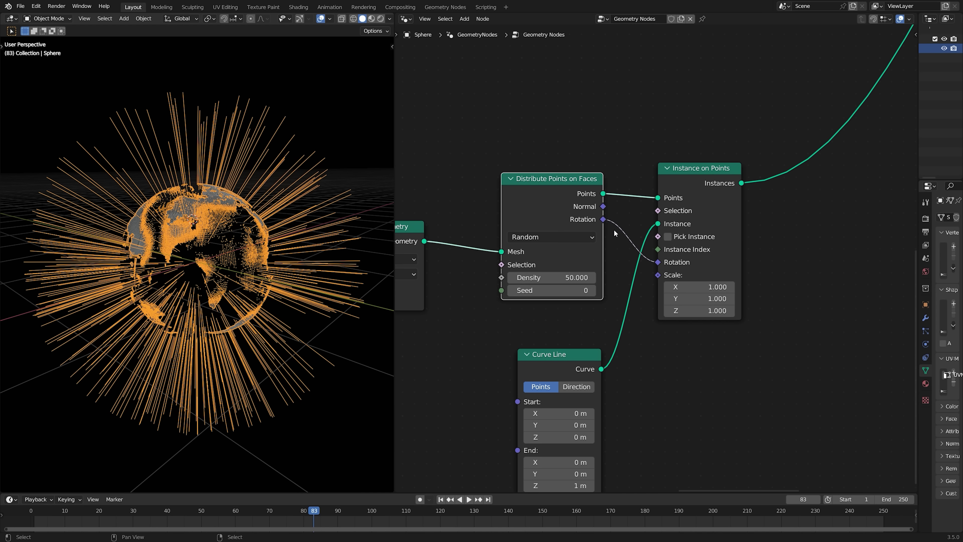
middle_click_drag(712, 181, 740, 123)
middle_click_drag(329, 279, 318, 284)
scroll(548, 240, "down", 4)
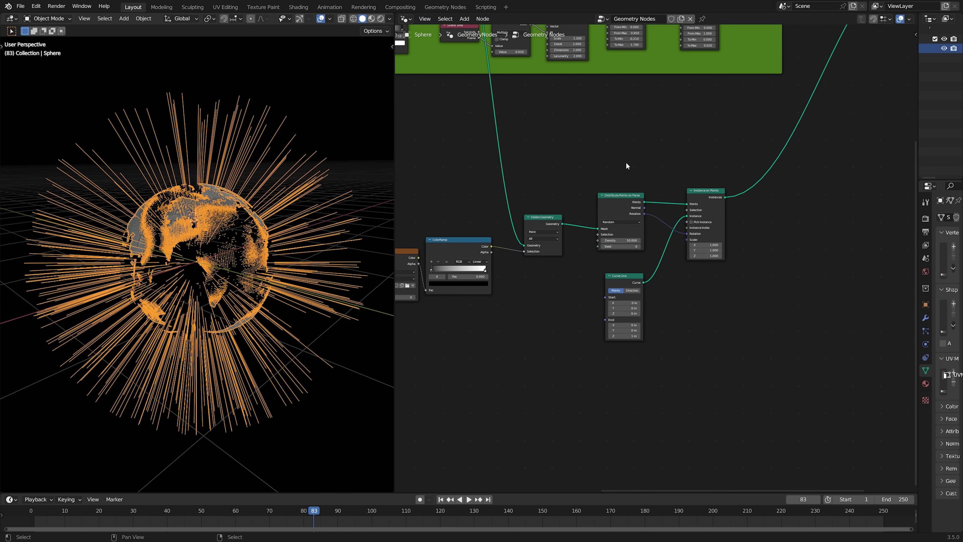
Copy the Scene Time, Multiply and Musgrave Texture nodes from the Map anim frame and place the copies below the second branch.
middle_click_drag(626, 162, 694, 341)
scroll(548, 272, "up", 1)
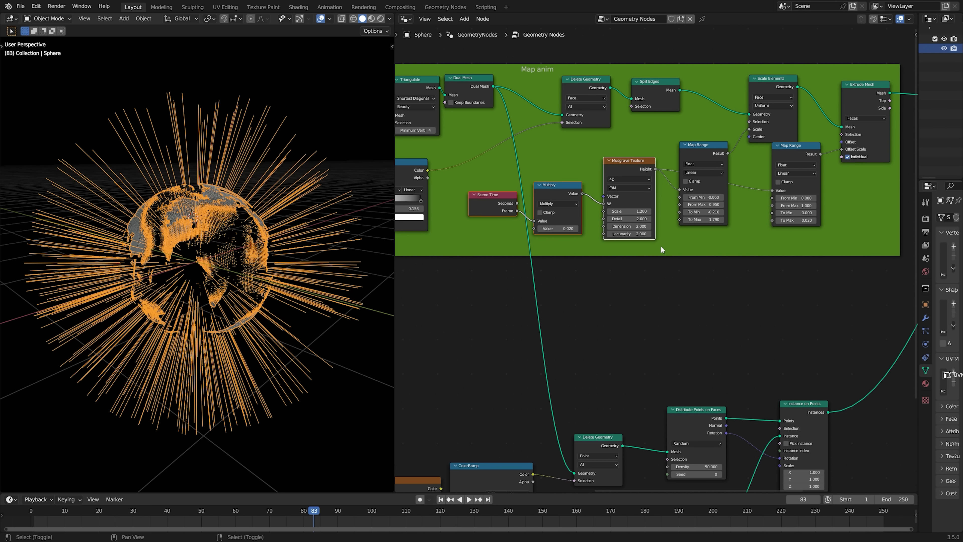
scroll(660, 243, "down", 4, "shift")
scroll(606, 318, "down", 10, "shift")
key("ctrl+v")
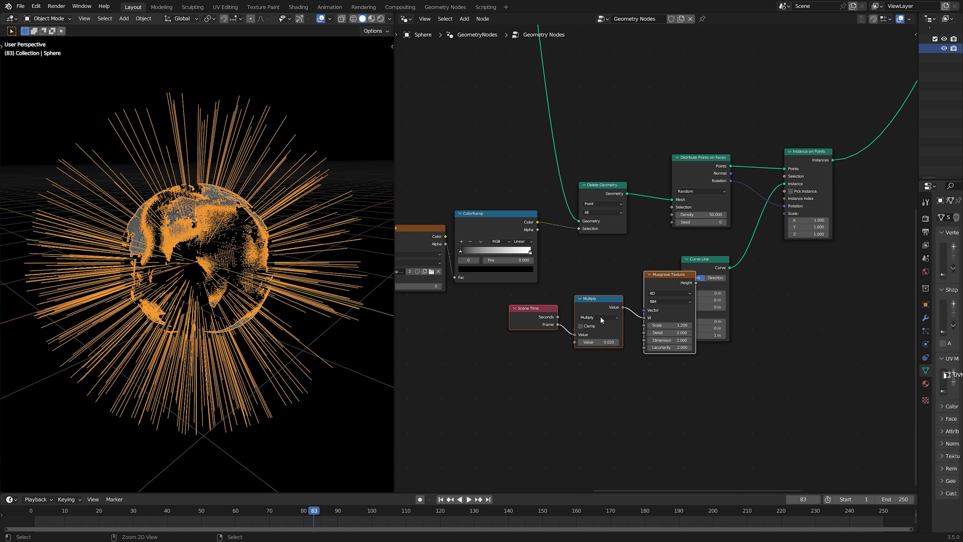
key("g")
left_click(581, 328)
Connect the copied Musgrave Texture's Height to the Instance on Points Scale and play the animation to check the lines.
scroll(584, 330, "up", 4)
middle_click_drag(611, 342, 632, 297)
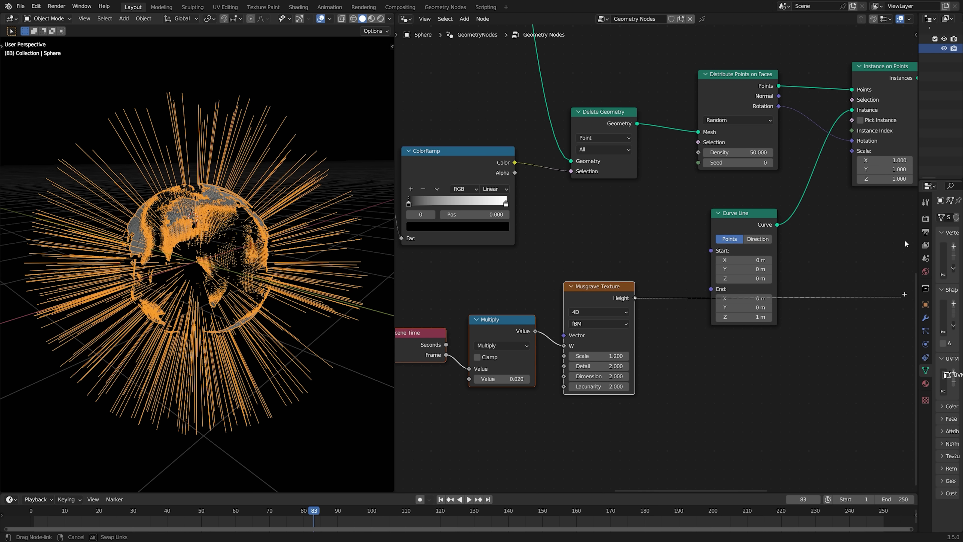
left_click_drag(904, 293, 853, 151)
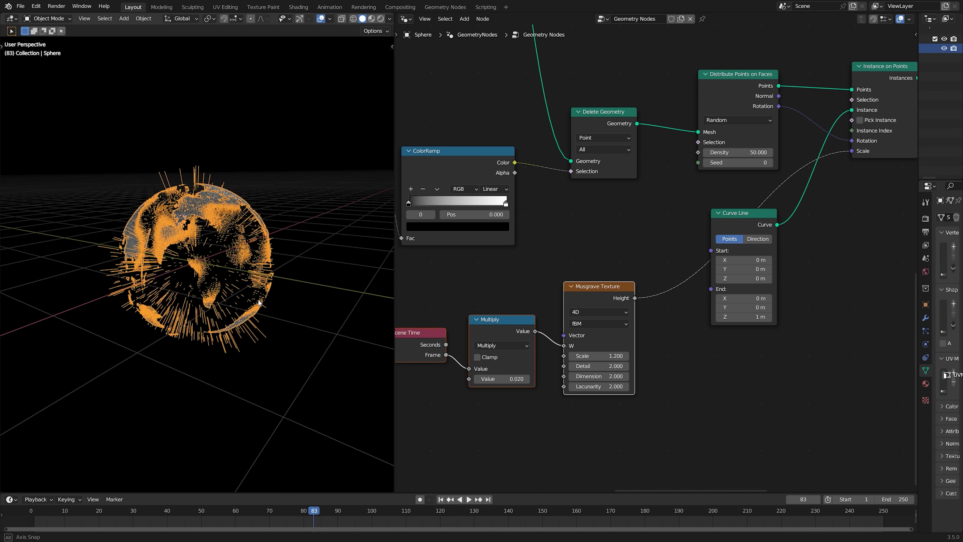
scroll(483, 200, "down", 1)
middle_click_drag(243, 303, 227, 323)
key("space")
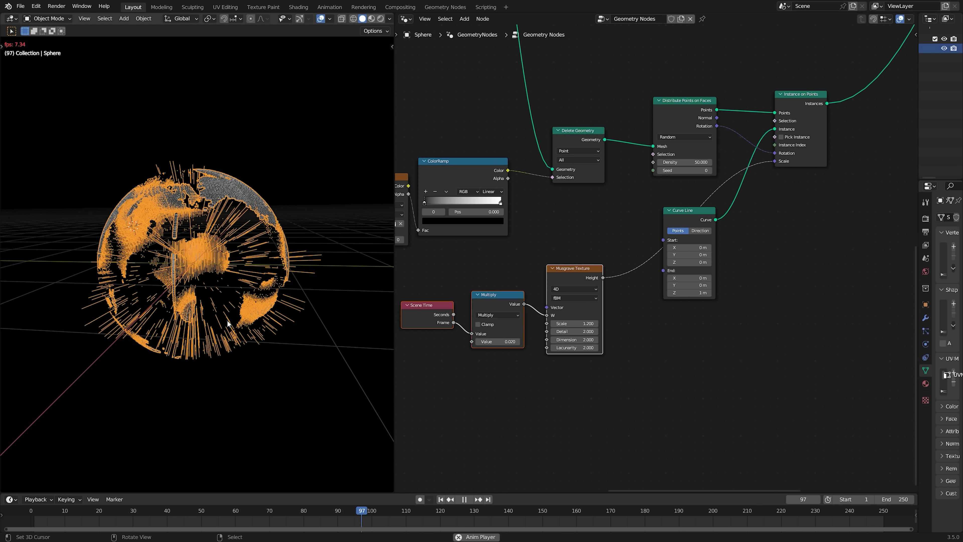
key("space")
Compare the Scene Time, Multiply and Musgrave Texture nodes in the Map anim frame with their copies in the second branch.
middle_click_drag(536, 230, 585, 280)
scroll(585, 280, "down", 3)
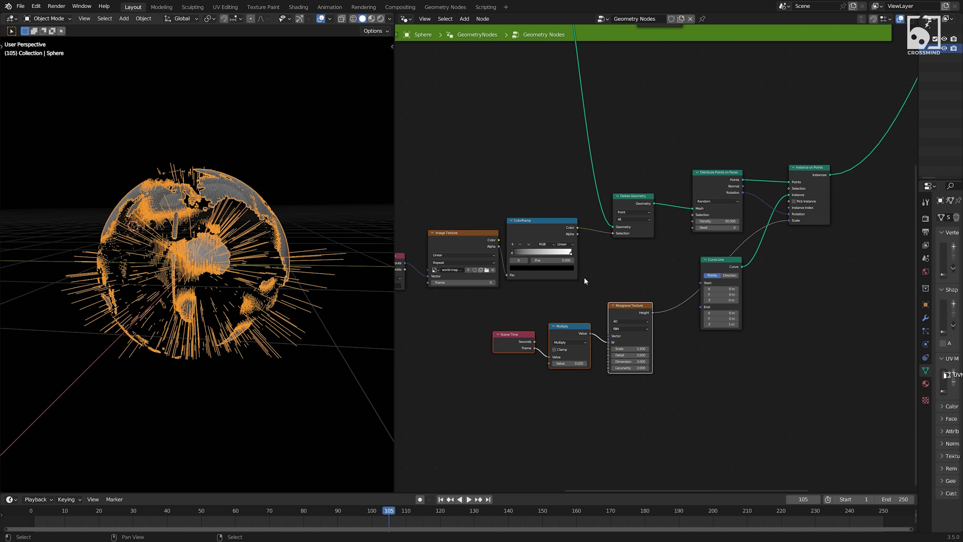
middle_click_drag(554, 65, 563, 215)
middle_click_drag(548, 177, 482, 230)
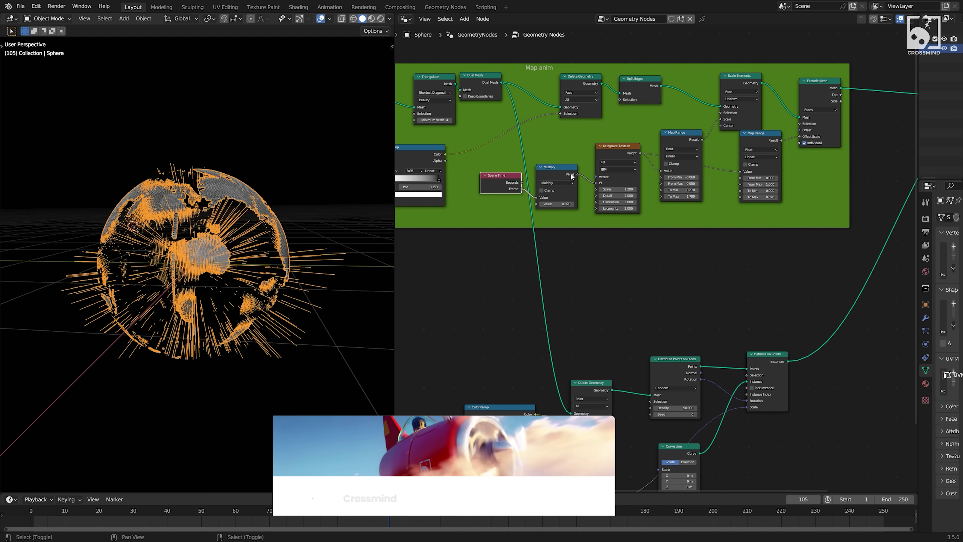
middle_click_drag(639, 279, 578, 130)
scroll(507, 306, "up", 1)
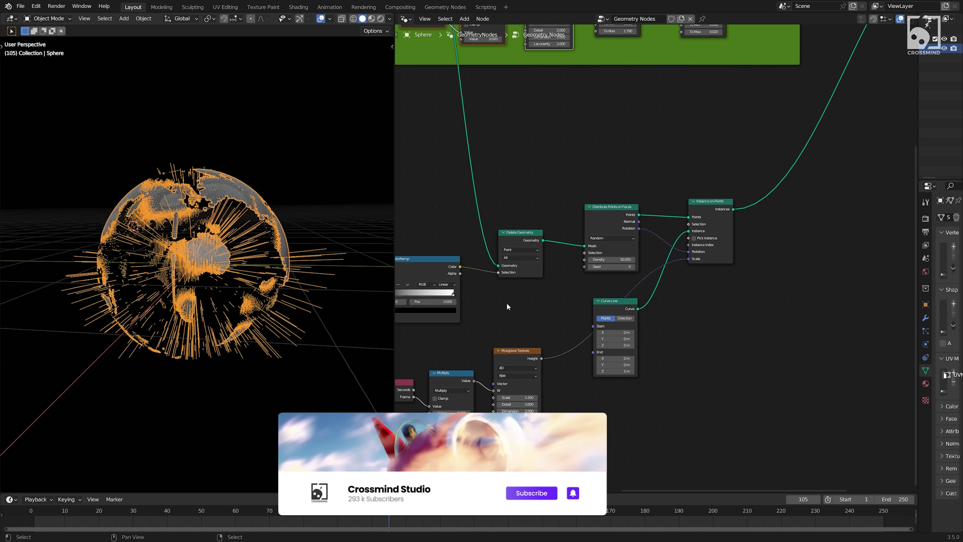
middle_click_drag(505, 336, 582, 293)
middle_click_drag(657, 327, 663, 330)
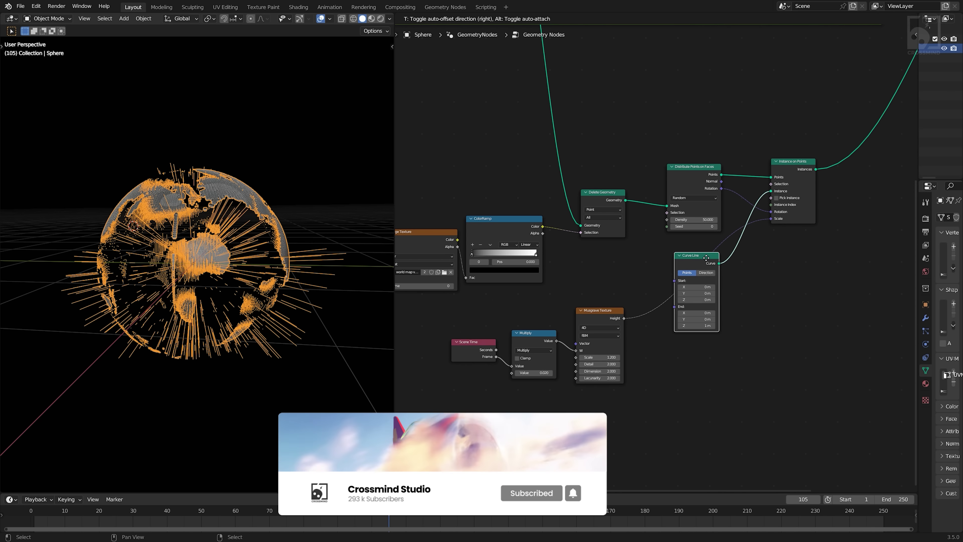
Insert a Map Range node between the copied Musgrave Texture and the instance Scale, with Clamp off and To Max 0.320.
scroll(662, 329, "up", 3)
scroll(650, 319, "up", 1)
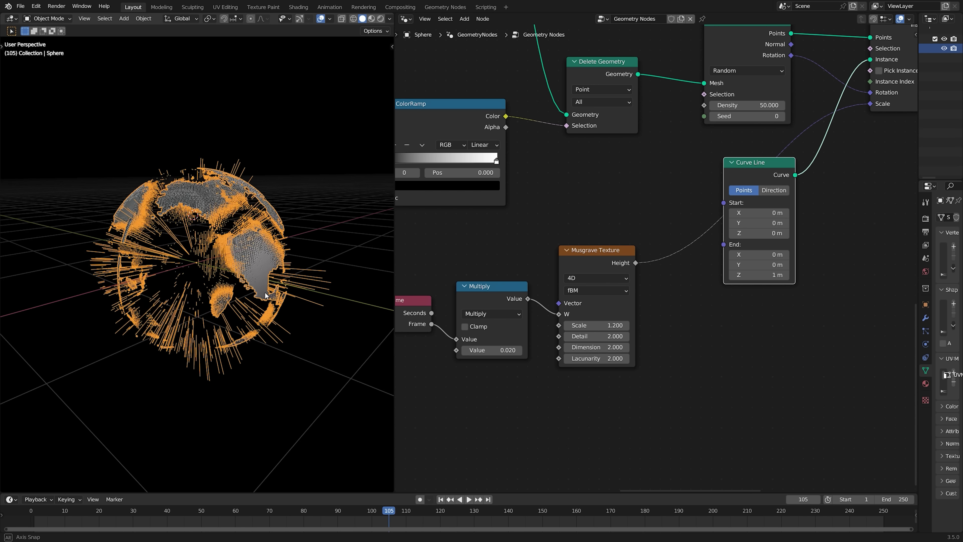
key("shift+a")
type("map")
key("Return")
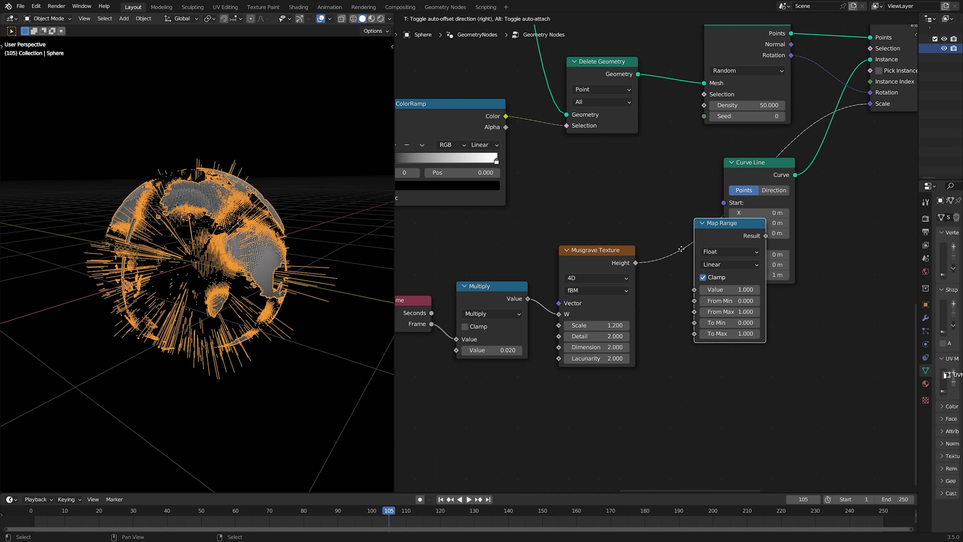
left_click(715, 344)
left_click(693, 287)
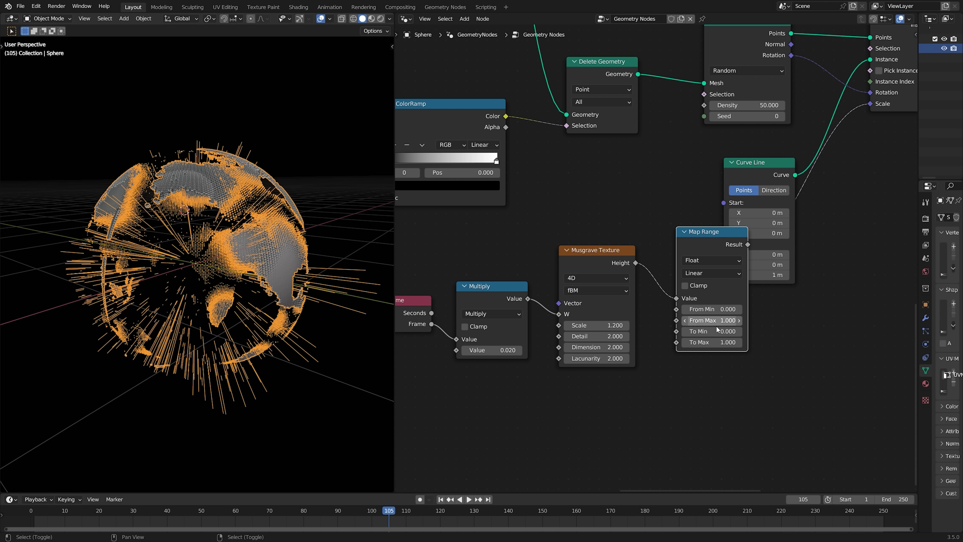
left_click_drag(713, 342, 701, 342)
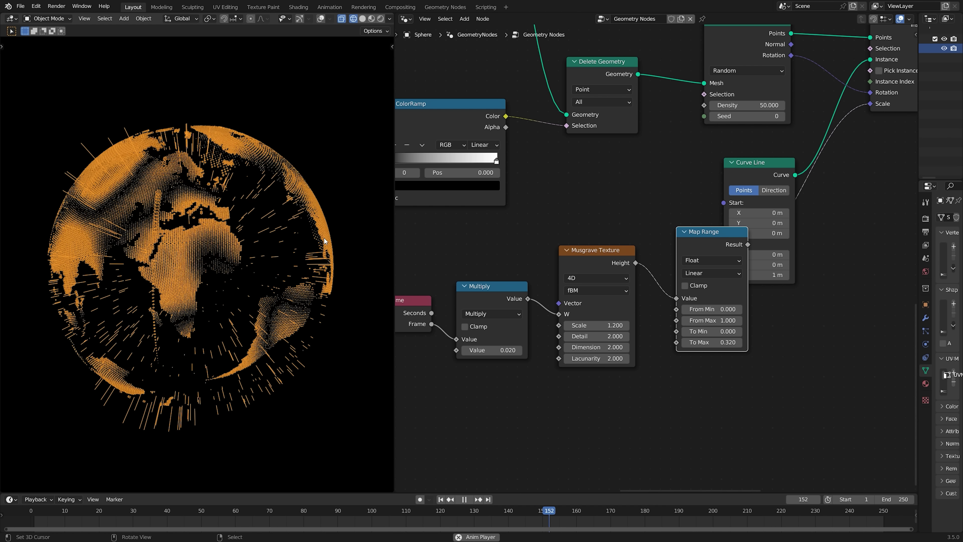
key("space")
Collapse the Curve Line node and tuck it between Distribute Points on Faces and Instance on Points.
scroll(501, 248, "down", 5)
left_click_drag(674, 193, 721, 116)
key("h")
left_click_drag(772, 91, 794, 96)
Move the copied Scene Time, Multiply, Musgrave Texture and Map Range nodes together slightly closer to the second branch.
middle_click_drag(656, 296, 690, 296)
key("c")
scroll(666, 336, "down", 6)
left_click_drag(476, 368, 744, 389)
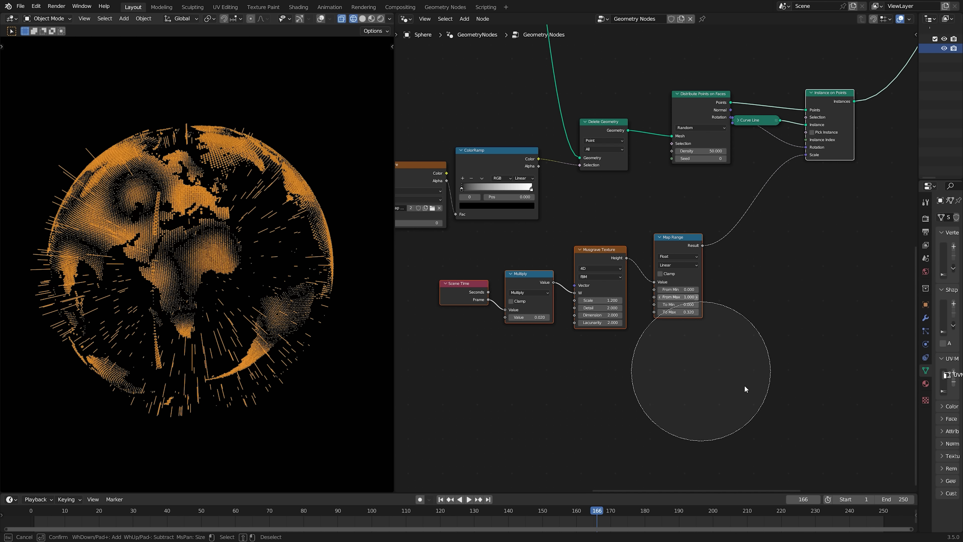
right_click(744, 389)
key("g")
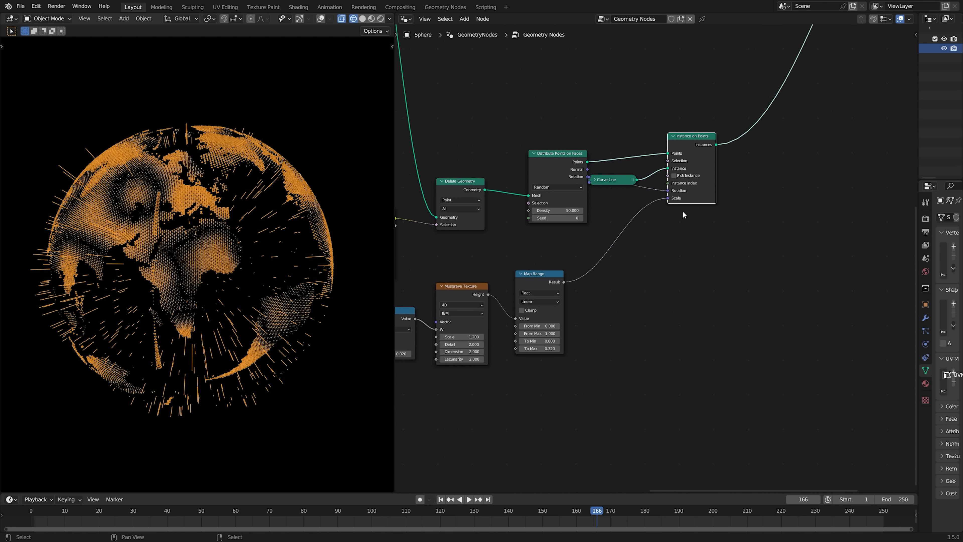
mouse_move(656, 243)
middle_mouse_down()
mouse_move(632, 254)
mouse_move(667, 230)
mouse_move(640, 245)
middle_mouse_up()
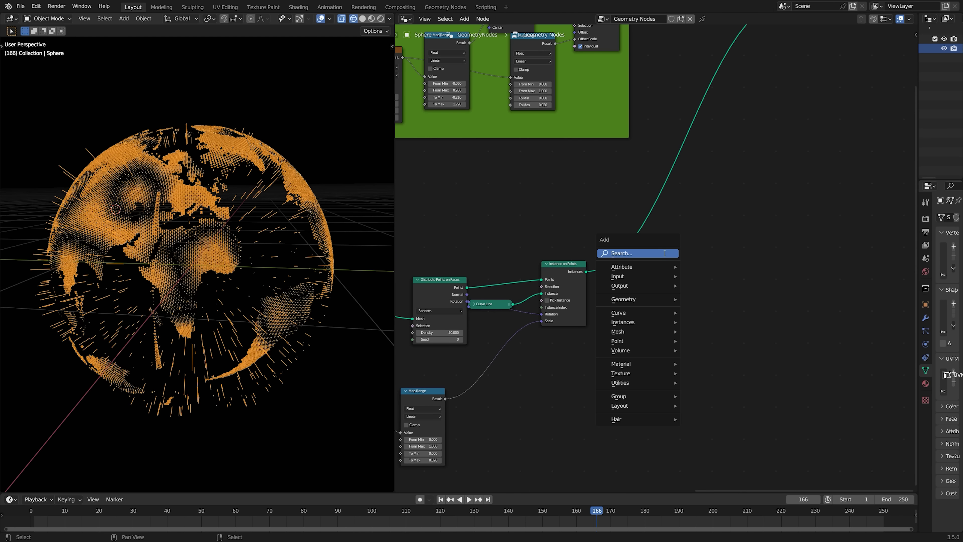
Insert a Join Geometry node on the output link of the second branch's Instance on Points node.
left_click(665, 253)
type("jo")
left_click(687, 279)
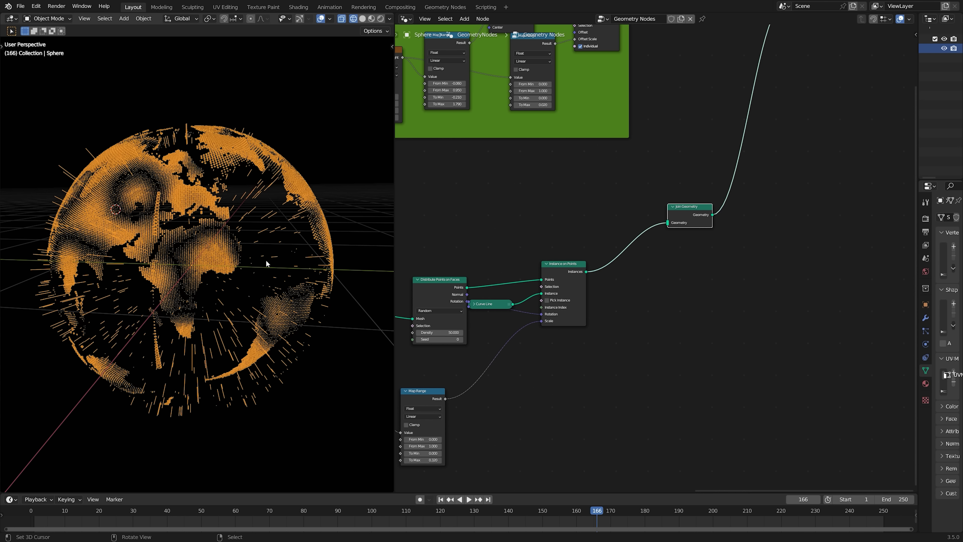
middle_click_drag(654, 285, 672, 228)
scroll(673, 228, "up", 2)
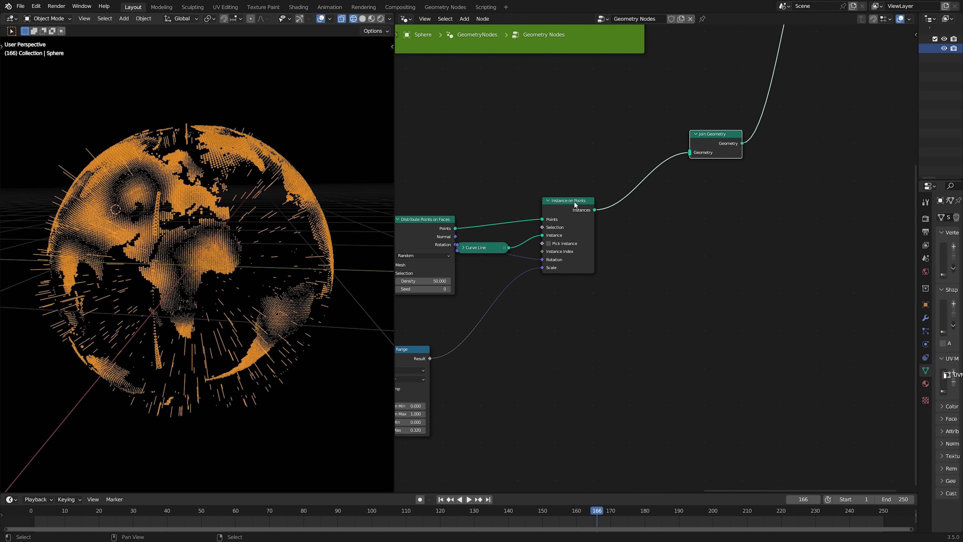
Duplicate the Instance on Points node, feed the original's instances into the copy and connect the copy to the new Join Geometry node.
left_click(566, 211)
key("shift+d")
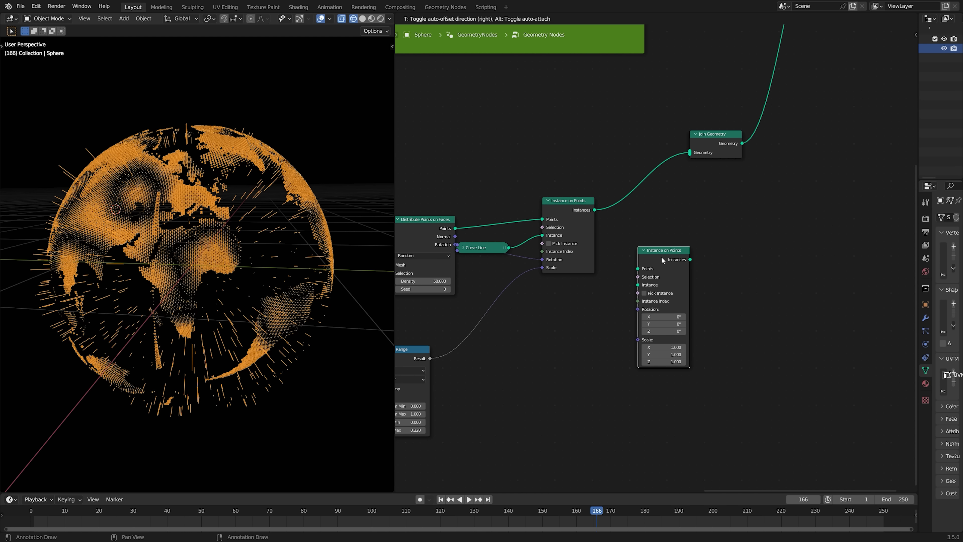
left_click(663, 260)
left_click_drag(594, 209, 628, 274)
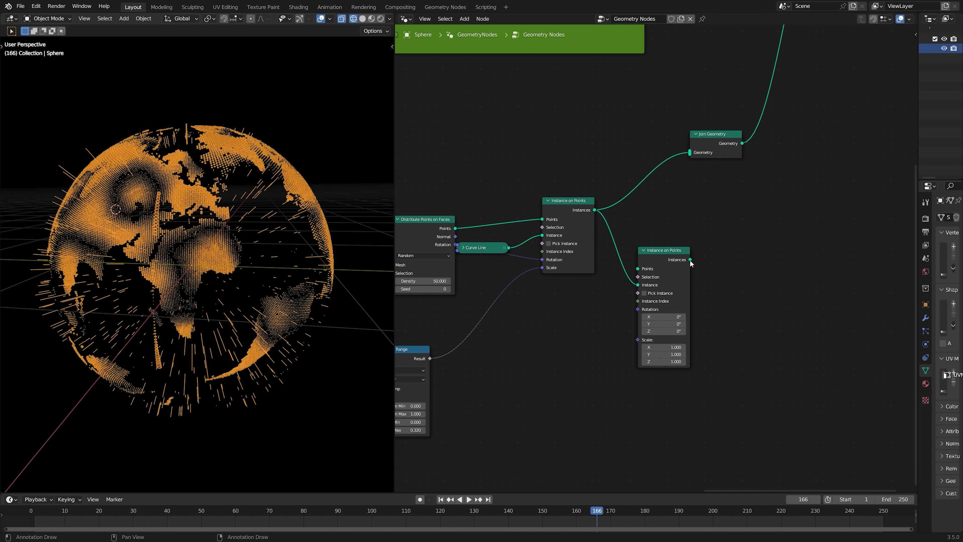
left_click_drag(691, 262, 700, 233)
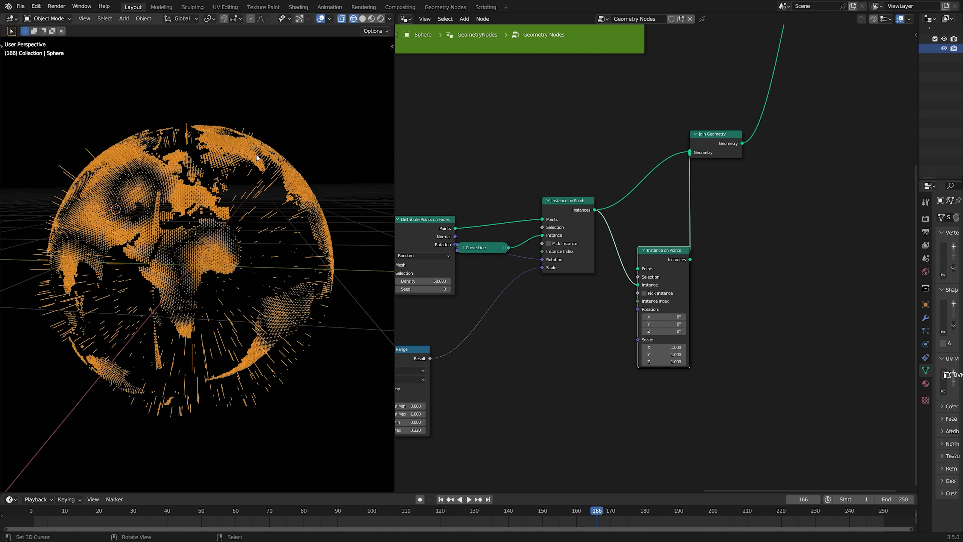
Preview the second branch through its Join Geometry node and reroute the line instances to the copied node's Points input.
left_click(568, 210, "ctrl+shift")
left_click(728, 152, "ctrl+shift")
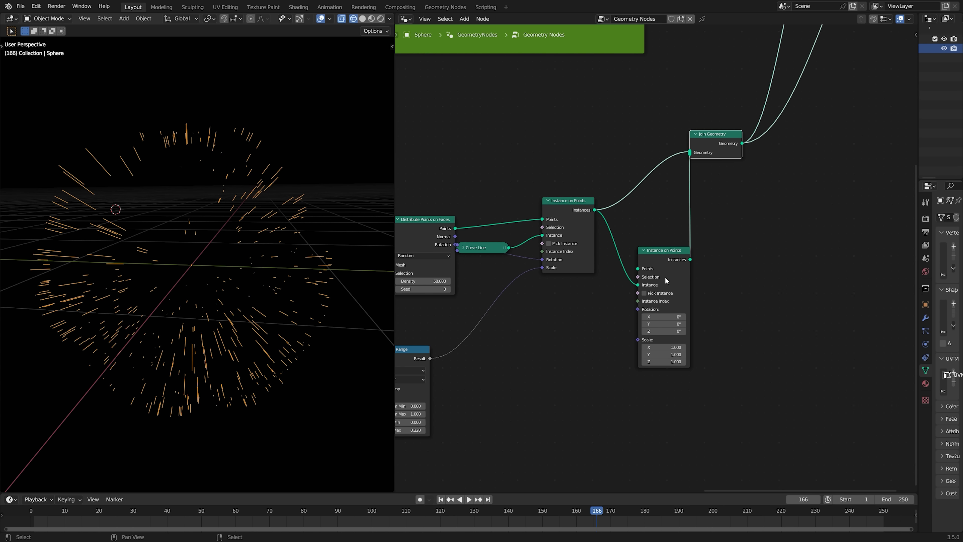
middle_click_drag(667, 283, 712, 270)
key("shift+a")
left_click(728, 191)
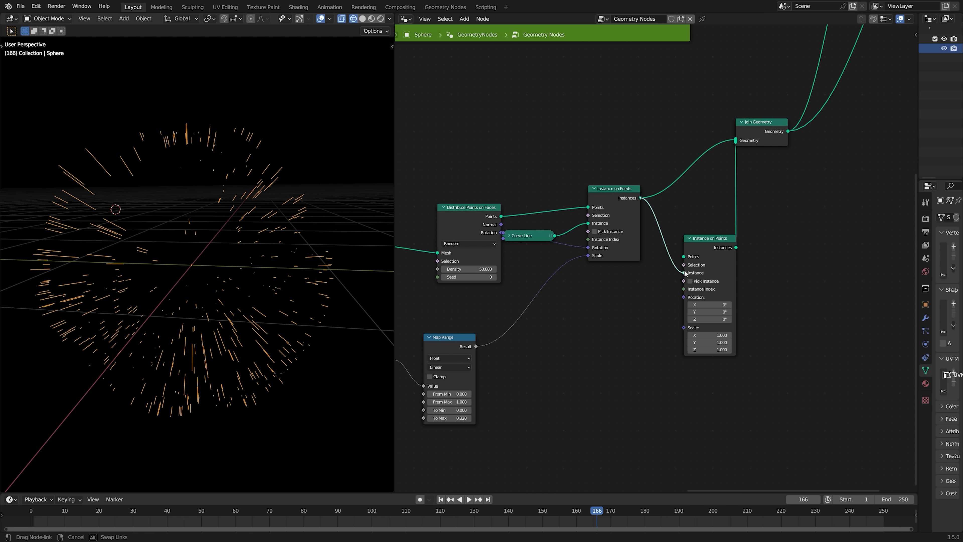
Add an Ico Sphere node and connect its mesh to the copied Instance on Points node's Instance input.
key("shift+a")
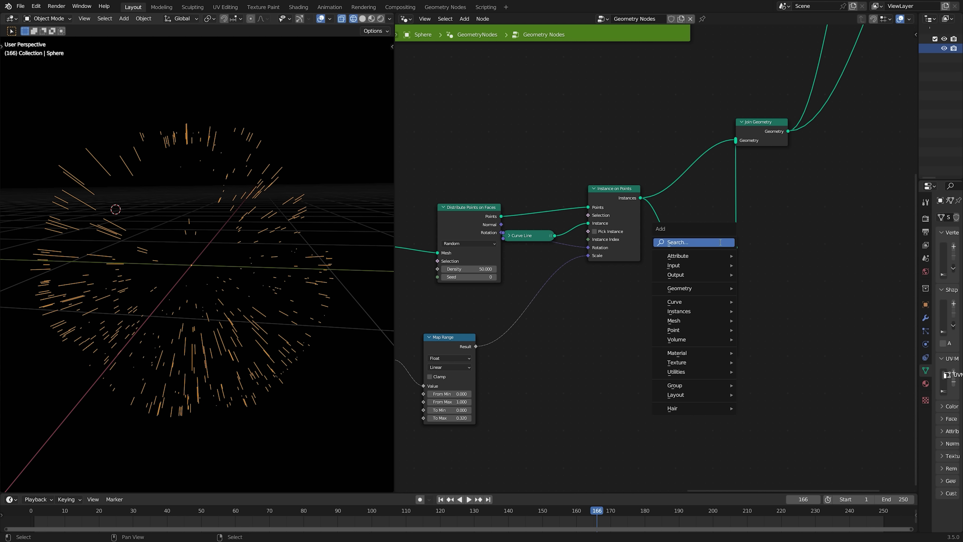
left_click(720, 242)
type("ico")
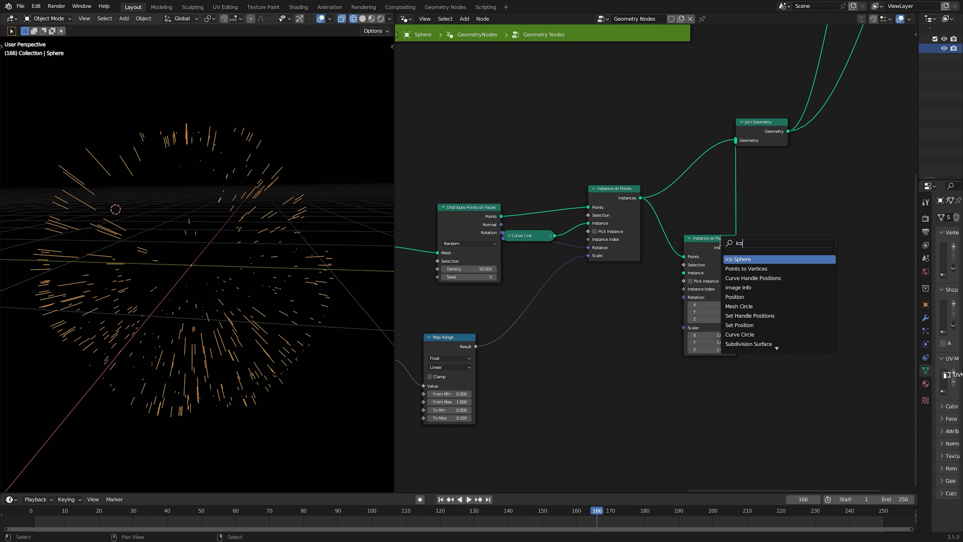
key("Return")
left_click(646, 311)
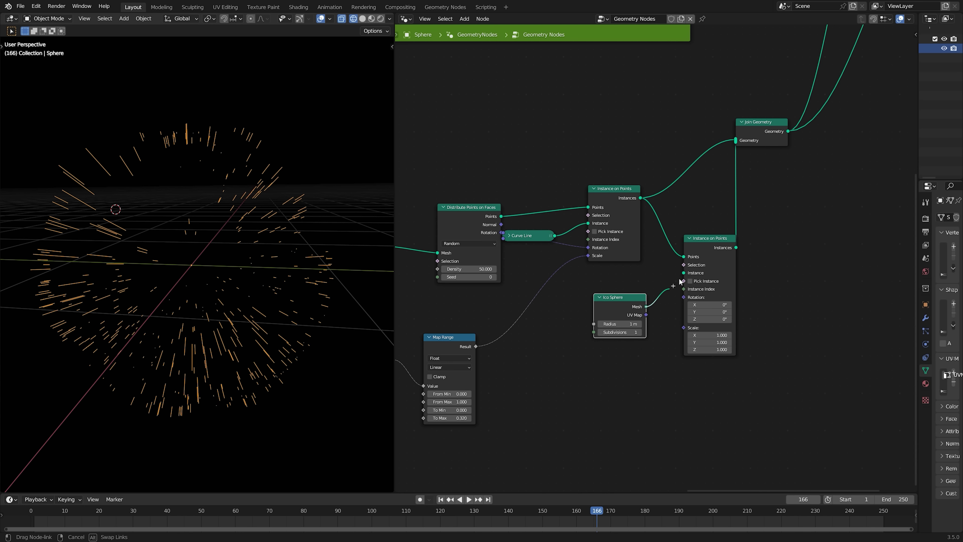
left_click_drag(680, 281, 682, 280)
scroll(661, 265, "up", 1)
Add an Endpoint Selection node with Start Size 0 and connect it to the copied Instance on Points node's Selection input.
key("shift+a")
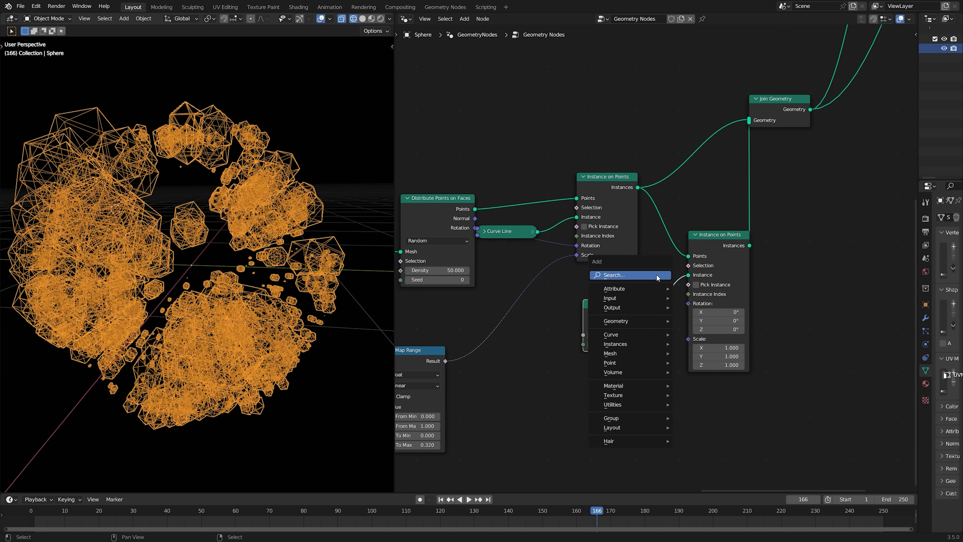
type("end")
left_click(679, 292)
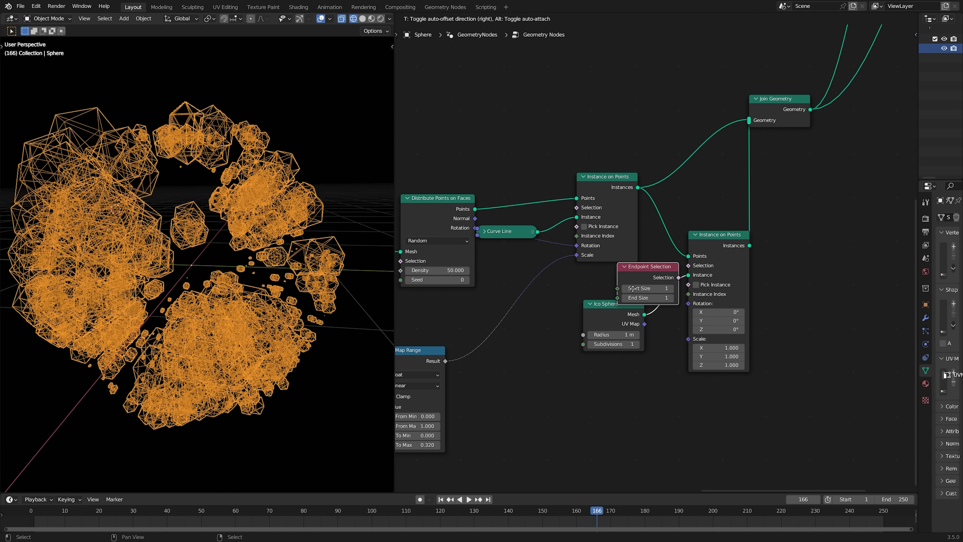
left_click(625, 321)
scroll(571, 300, "up", 1)
left_click(563, 299)
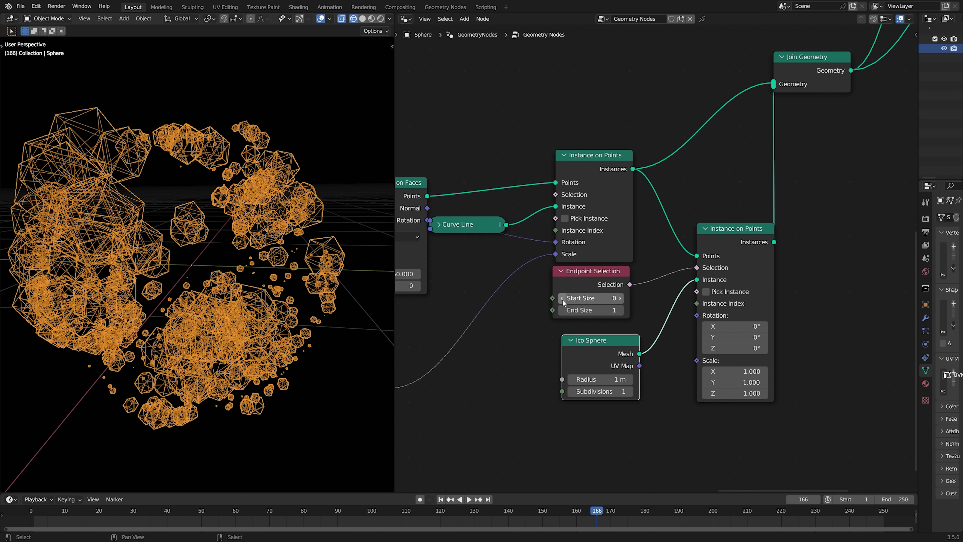
Reduce the Ico Sphere's radius to 0.04 m.
middle_click_drag(350, 232, 369, 228)
scroll(370, 227, "up", 1)
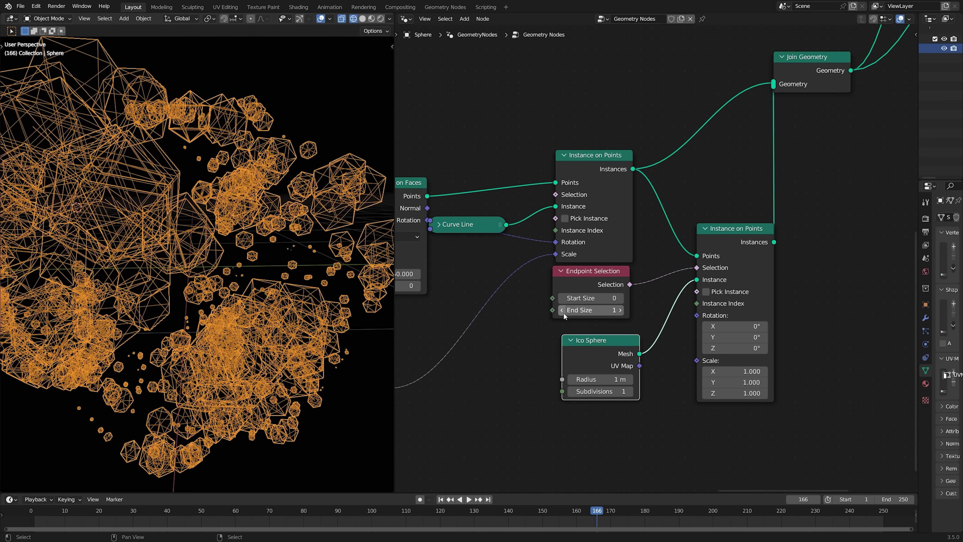
scroll(288, 277, "down", 5)
scroll(656, 255, "up", 1)
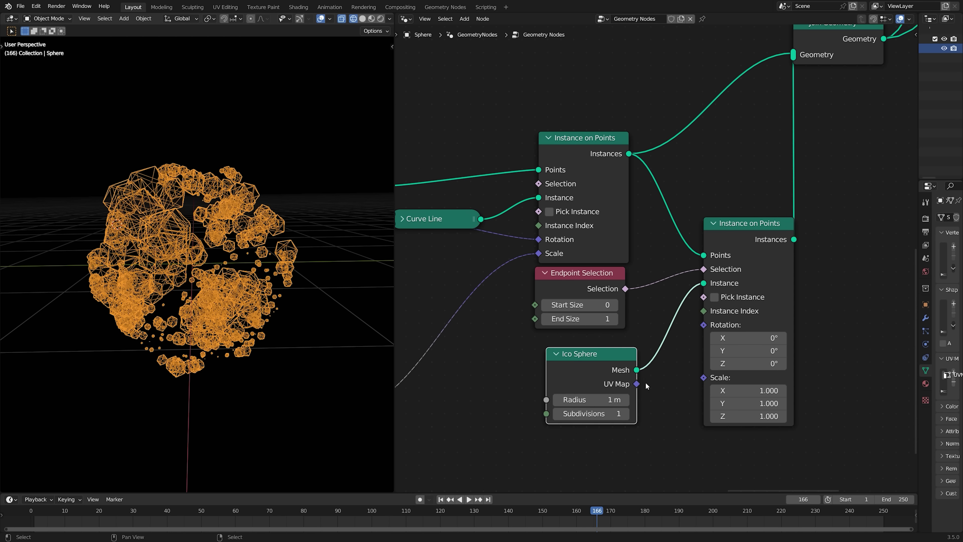
left_click_drag(590, 399, 564, 400, "shift")
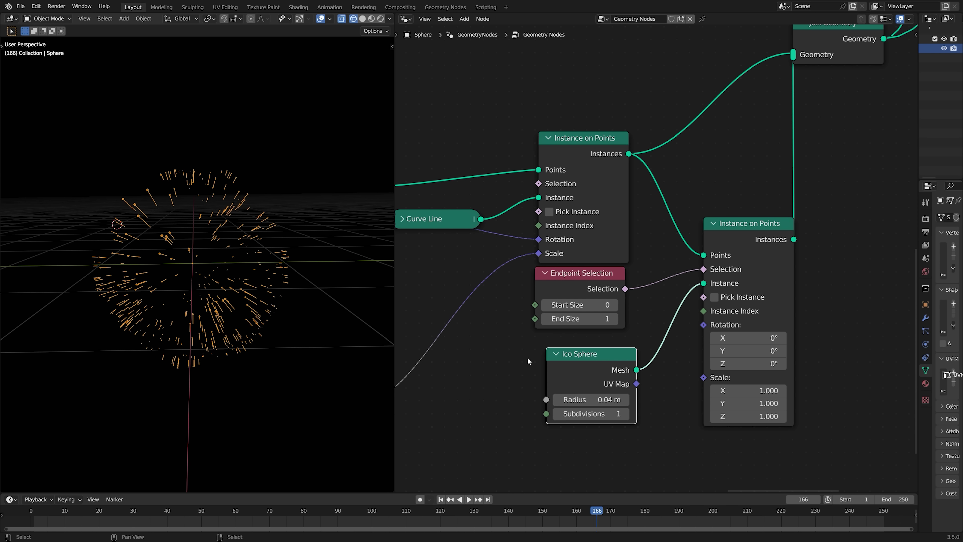
Try a Start Size of 1 on the Endpoint Selection node, and set it back to 0.
scroll(304, 323, "up", 3)
left_click(615, 306)
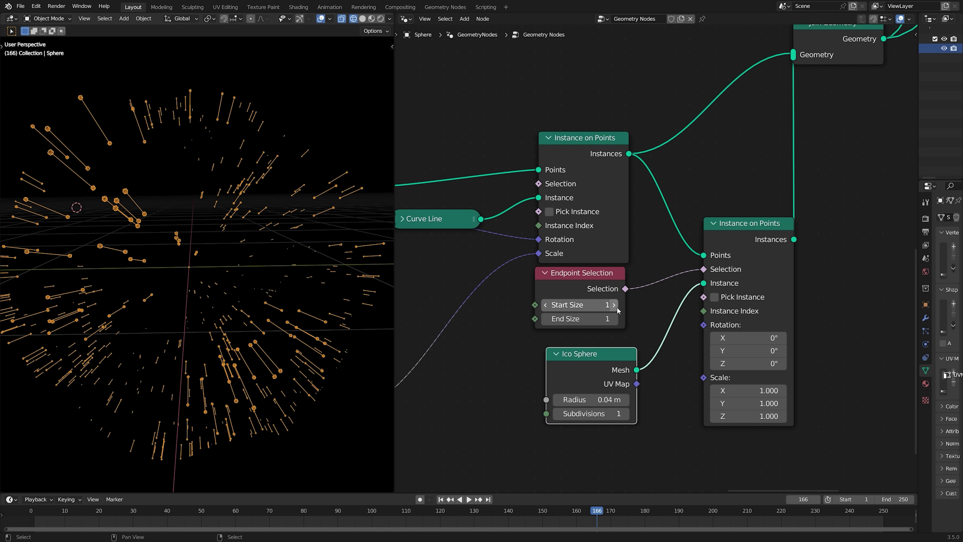
left_click(544, 307)
Set the Ico Sphere to 2 subdivisions with a 0.01 m radius, and reposition the second branch's Join Geometry node.
left_click(625, 413)
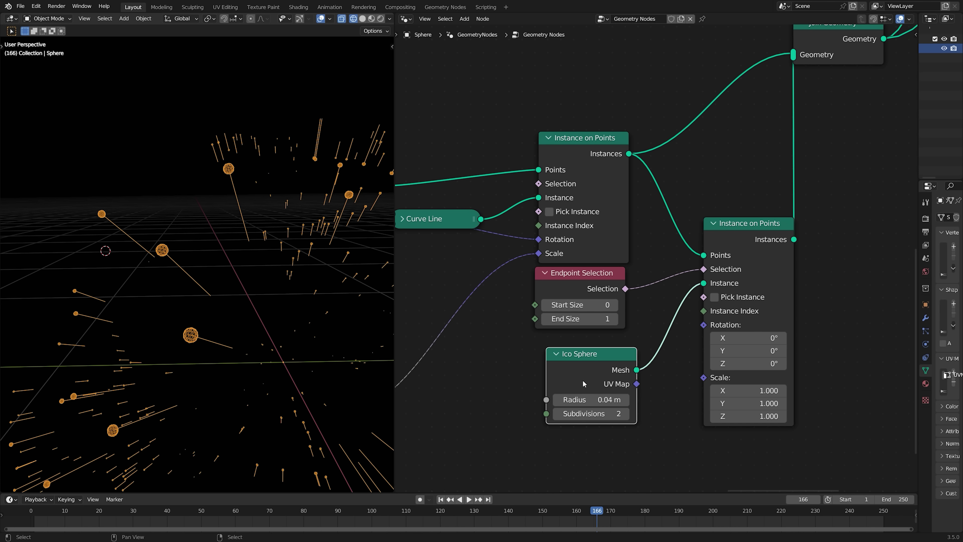
left_click_drag(592, 400, 584, 399)
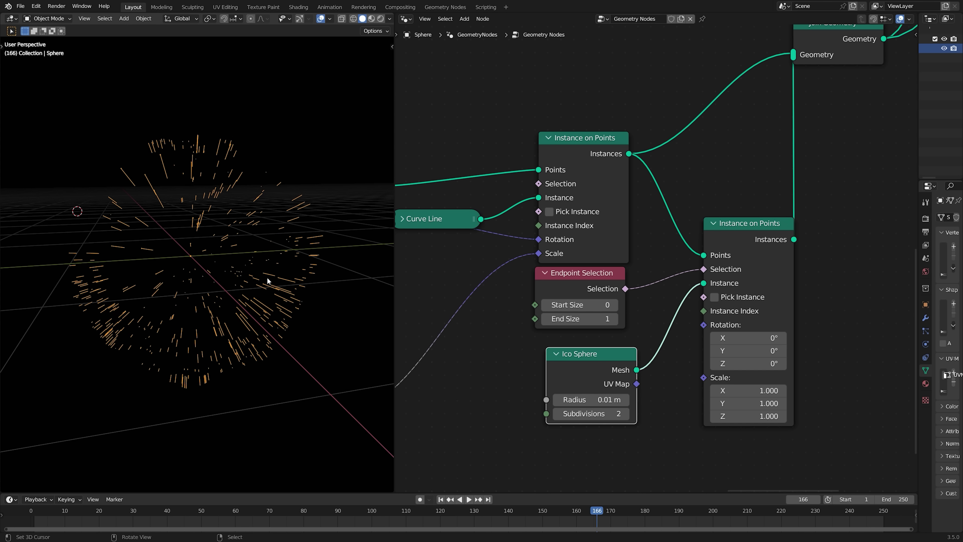
middle_click_drag(267, 277, 263, 242)
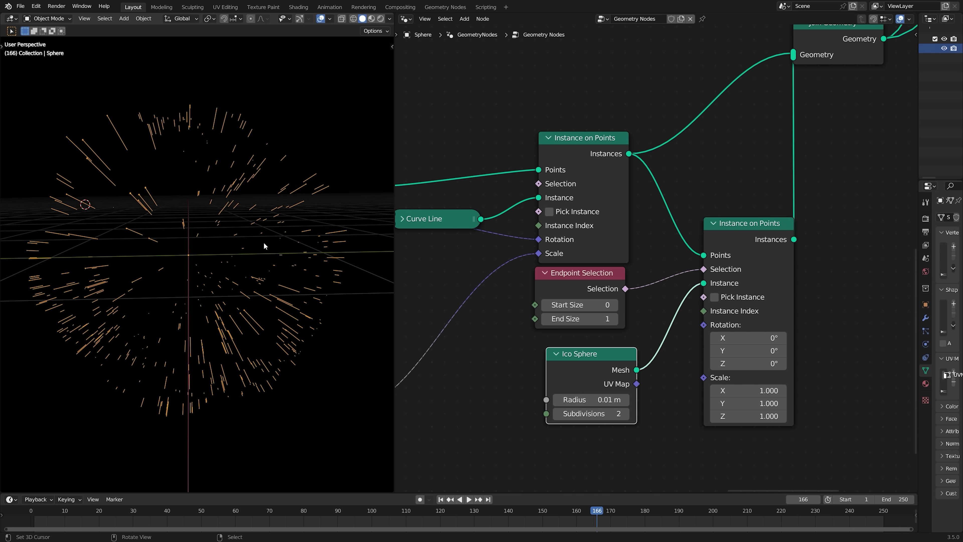
scroll(745, 303, "down", 3)
left_click_drag(748, 161, 754, 196)
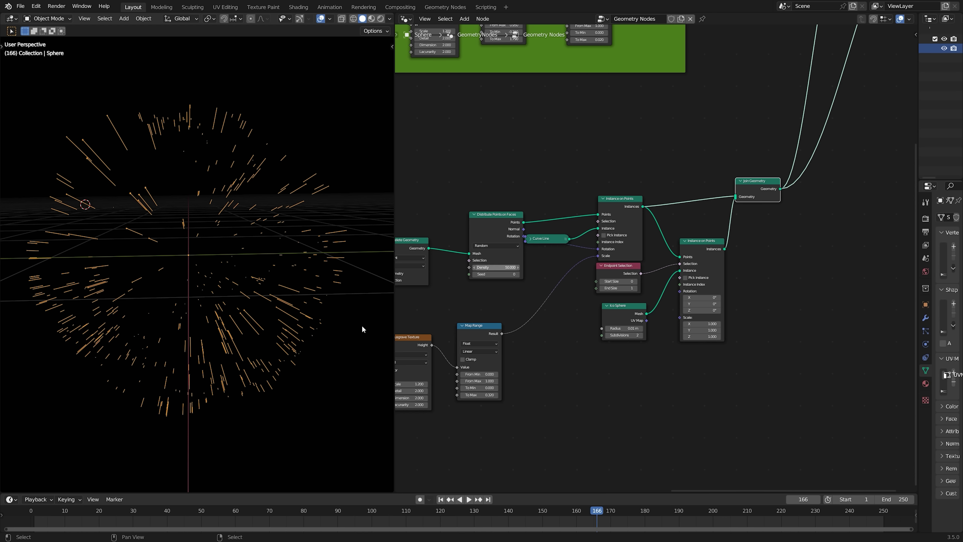
Play the animation to check the radiating lines and their end spheres from several angles, and save the file.
middle_click_drag(362, 325, 296, 282)
middle_click_drag(188, 196, 103, 61)
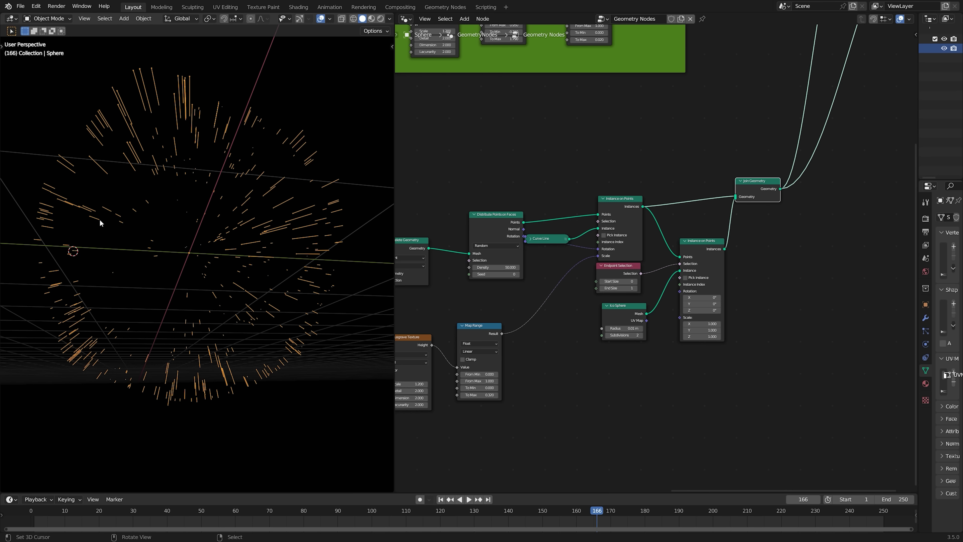
middle_click_drag(432, 363, 572, 341)
key("space")
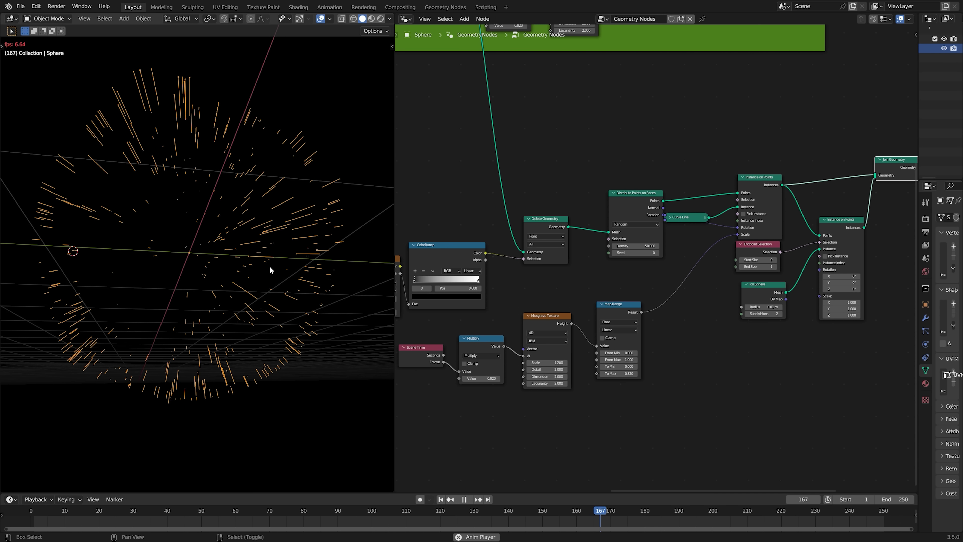
middle_click_drag(300, 234, 302, 257)
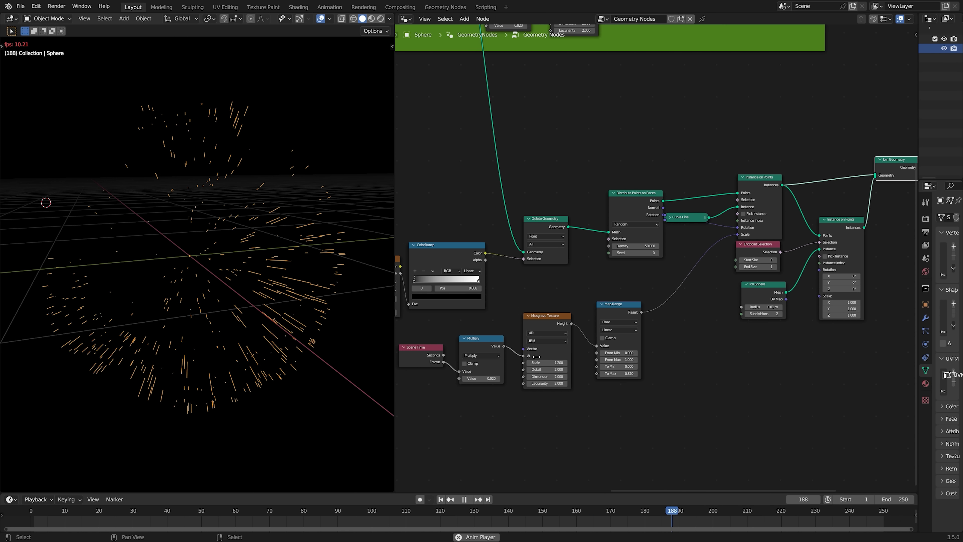
key("ctrl+s")
Route the final Join Geometry node to the Group Output to show continents and lines together, and stop the playback.
scroll(653, 260, "down", 4)
scroll(778, 294, "down", 1)
middle_click_drag(813, 209, 740, 282)
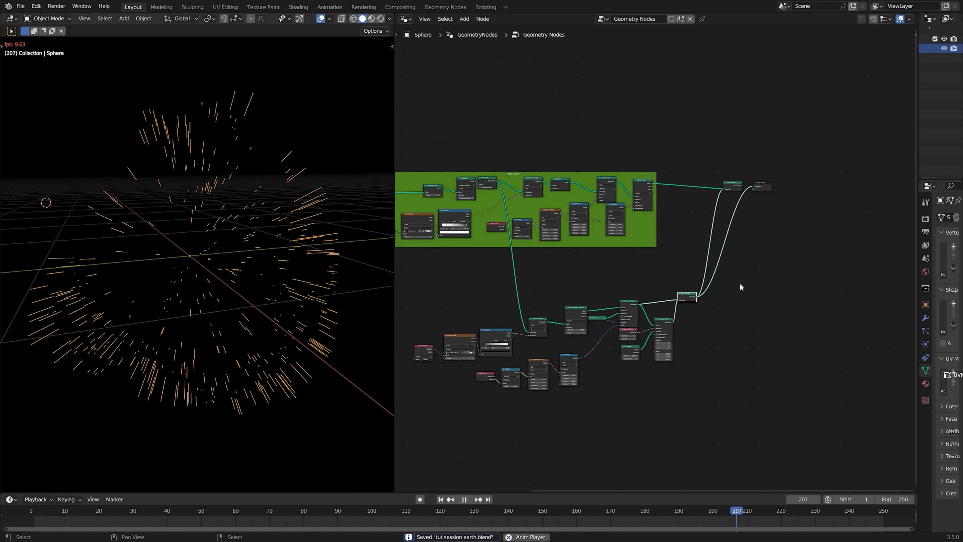
scroll(740, 283, "up", 2)
left_click(747, 174, "ctrl+shift")
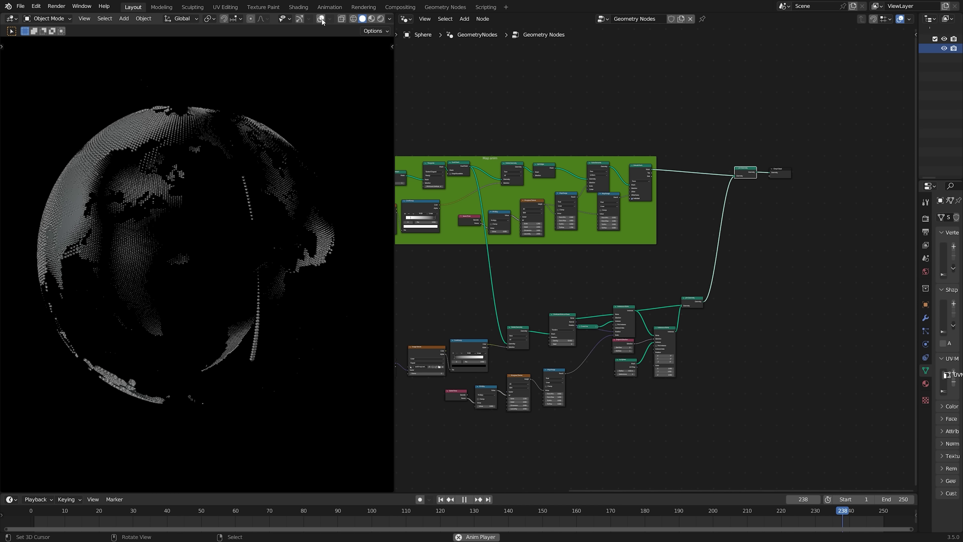
scroll(728, 394, "up", 1)
middle_click_drag(728, 393, 704, 349)
scroll(702, 350, "up", 2)
key("space")
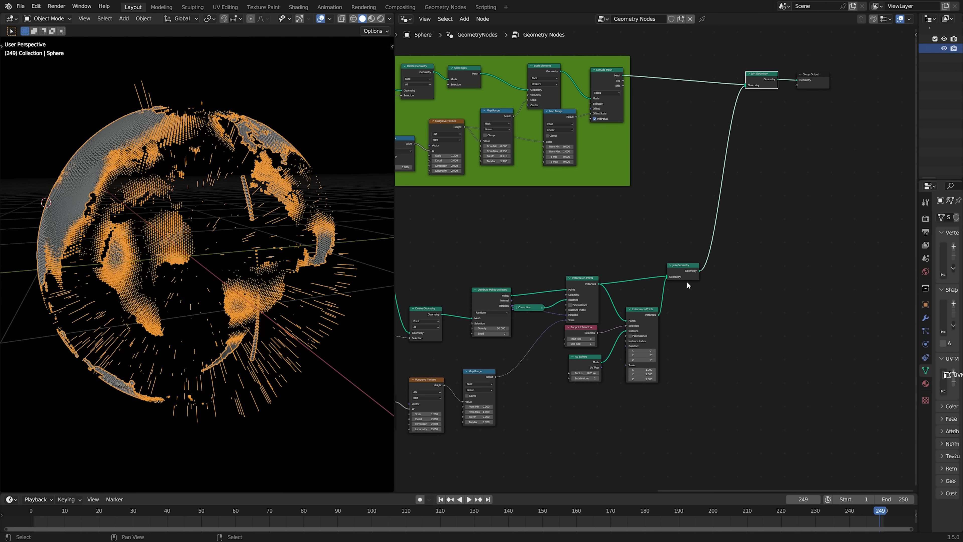
Spread out the second branch by moving its Join Geometry node and the copied Instance on Points, Endpoint Selection and Ico Sphere nodes further along.
left_click_drag(677, 275, 753, 280)
key("shift+a")
left_click(613, 228)
scroll(613, 318, "up", 3)
left_click(636, 330)
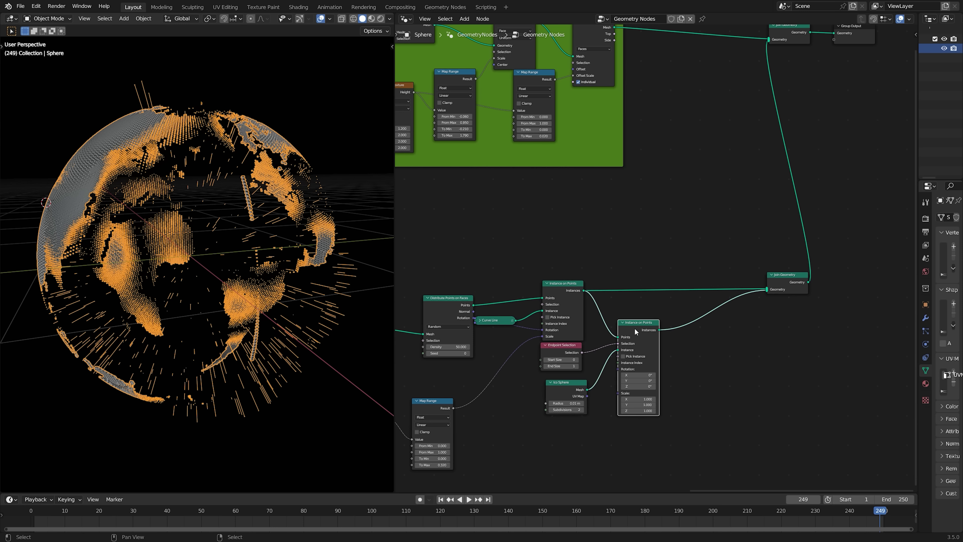
left_click(561, 354, "shift")
left_click(568, 386, "shift")
key("g")
left_click(773, 397)
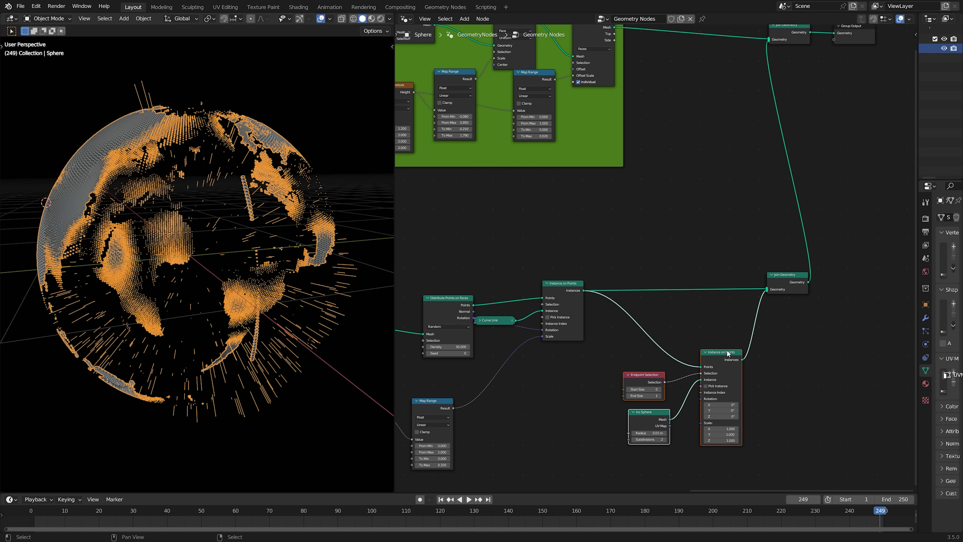
left_click_drag(783, 277, 806, 275)
Insert a Curve to Mesh node between the line branch's Instance on Points node and its Join Geometry node.
middle_click_drag(594, 302, 652, 271)
scroll(652, 271, "up", 1)
left_click(627, 264)
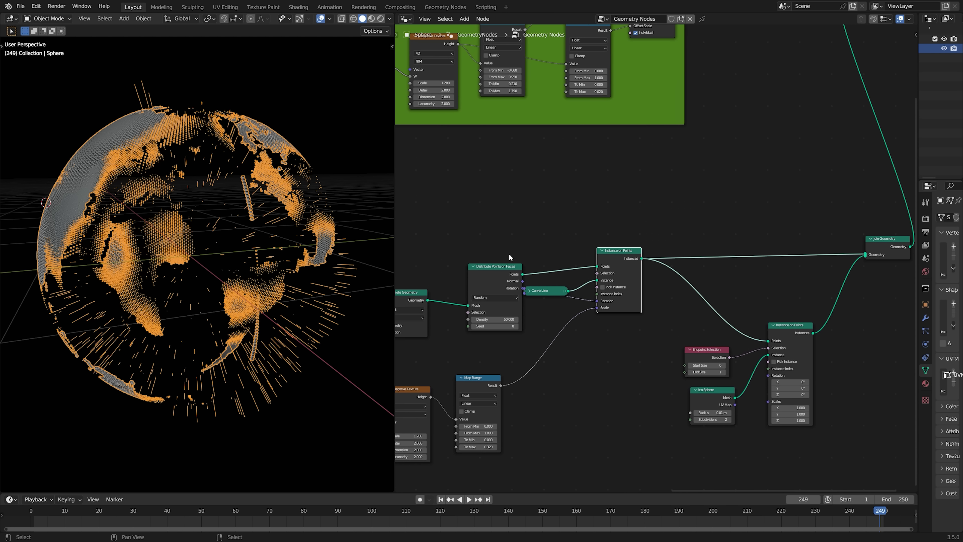
left_click_drag(633, 261, 631, 264)
key("shift+a")
type("c")
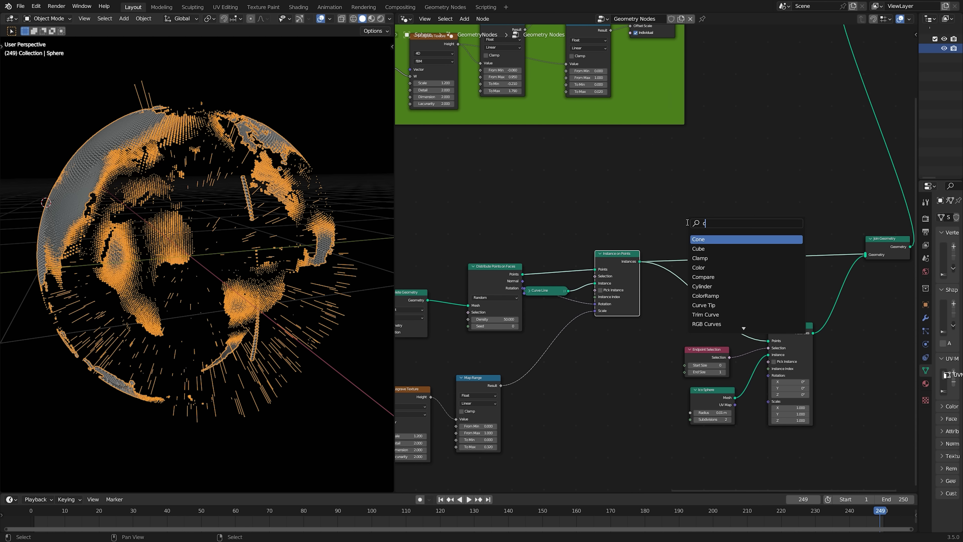
type("urve to")
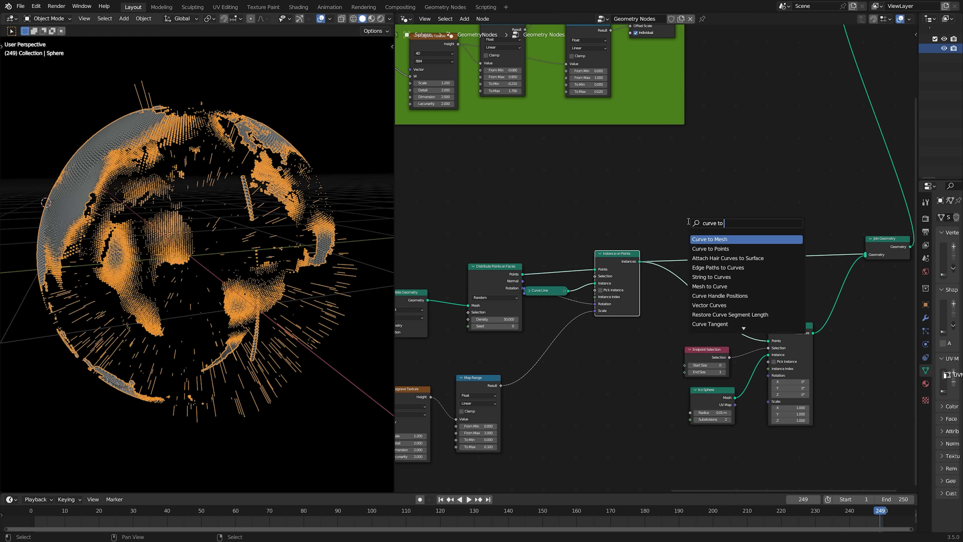
type(" mesh")
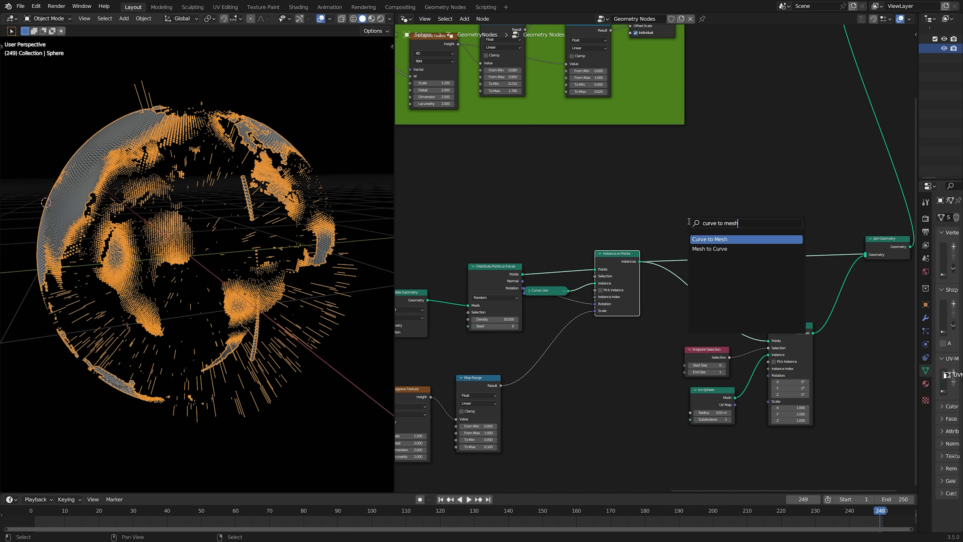
left_click(712, 239)
left_click(784, 247)
key("Home")
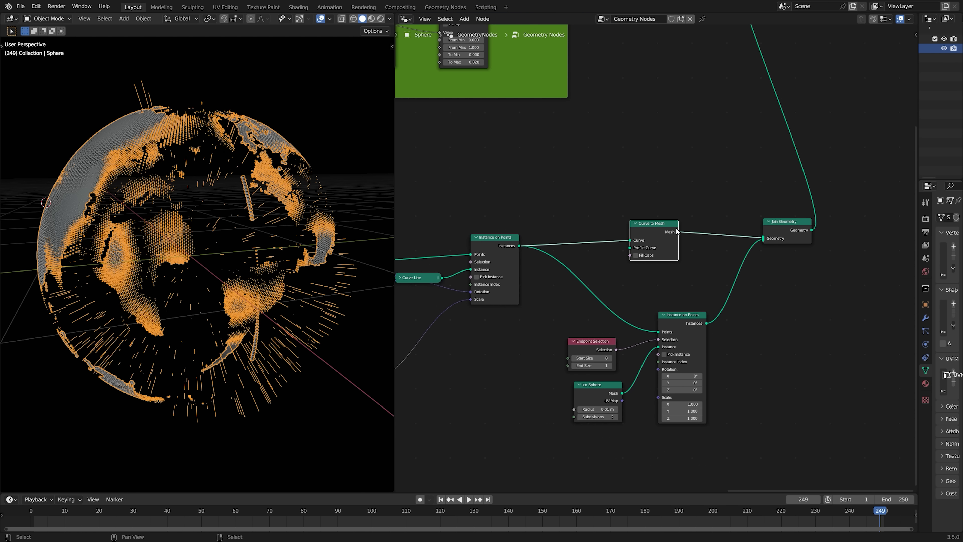
Add a Curve Circle node and connect it to the Profile Curve input of the Curve to Mesh node.
left_click_drag(678, 232, 703, 227)
key("shift+a")
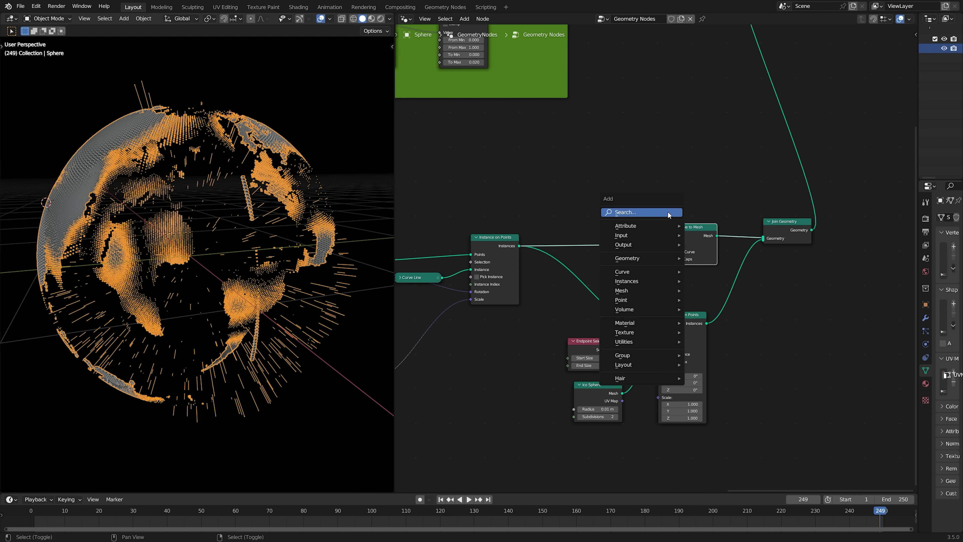
type("curve")
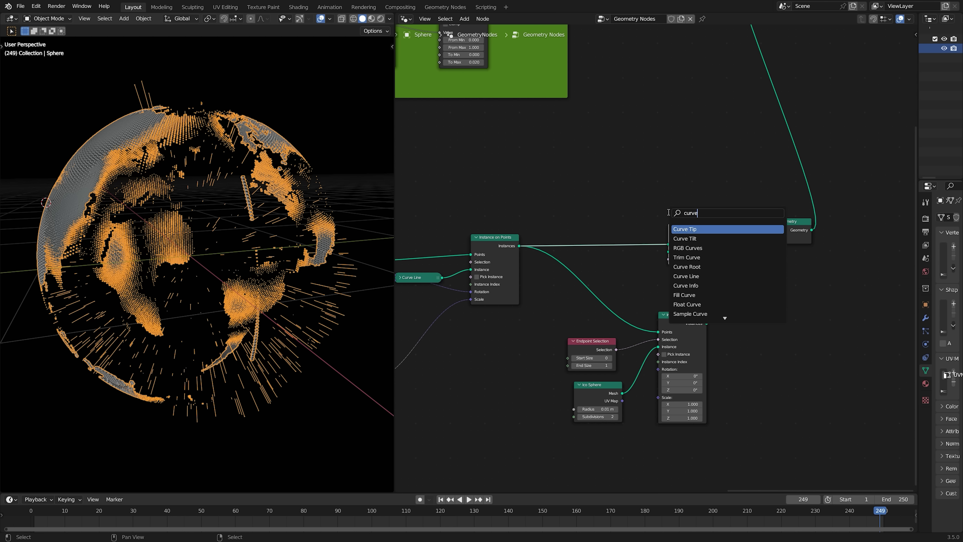
type(" circle")
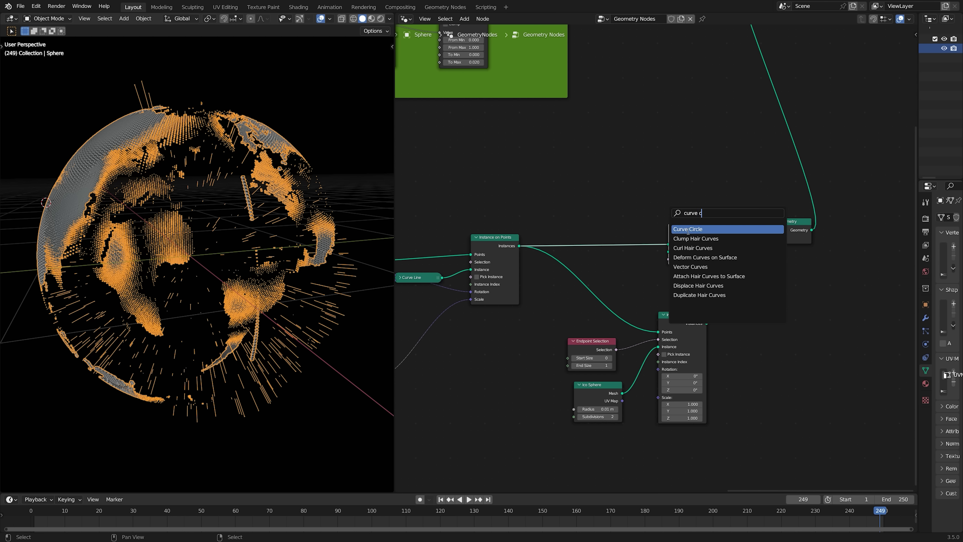
key("Return")
left_click(638, 202)
left_click_drag(636, 198, 635, 264)
Set the Curve Circle's resolution to 4 and hide the viewport overlays.
scroll(560, 177, "up", 4)
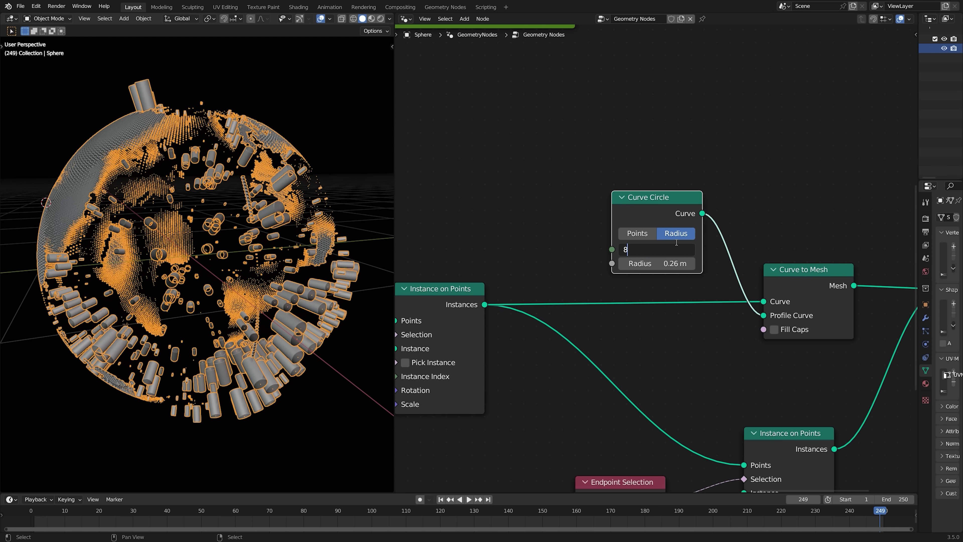
key("Return")
left_click(682, 250)
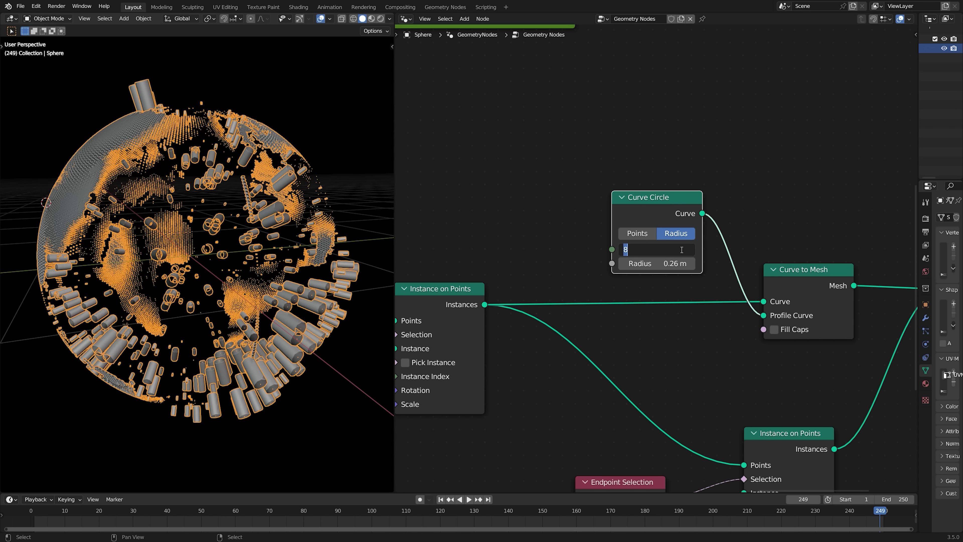
key("Return")
left_click(320, 19)
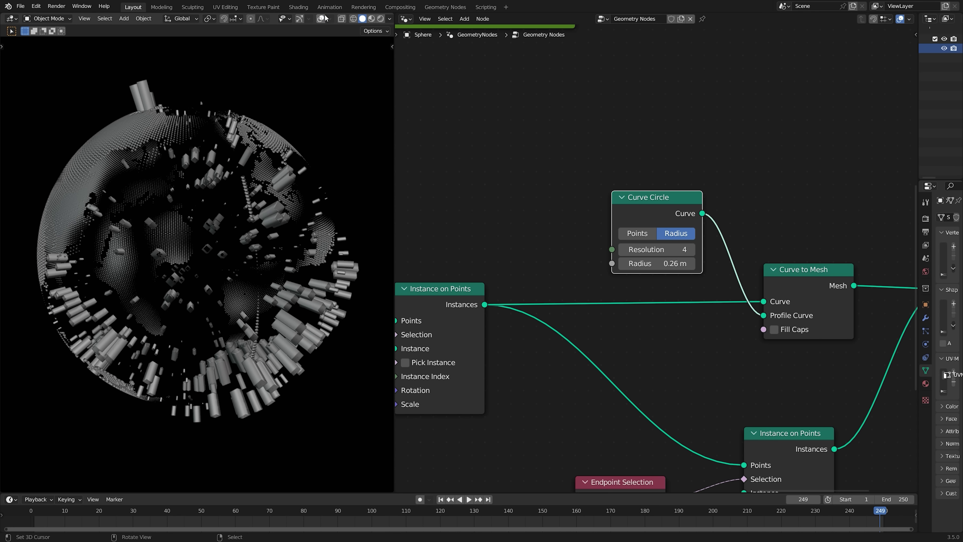
Set the Curve Circle's radius to 0.01 m and save the file.
scroll(657, 260, "up", 2)
mouse_move(678, 264)
left_mouse_down()
mouse_move(656, 264)
mouse_move(686, 265)
left_mouse_up()
left_click(686, 264)
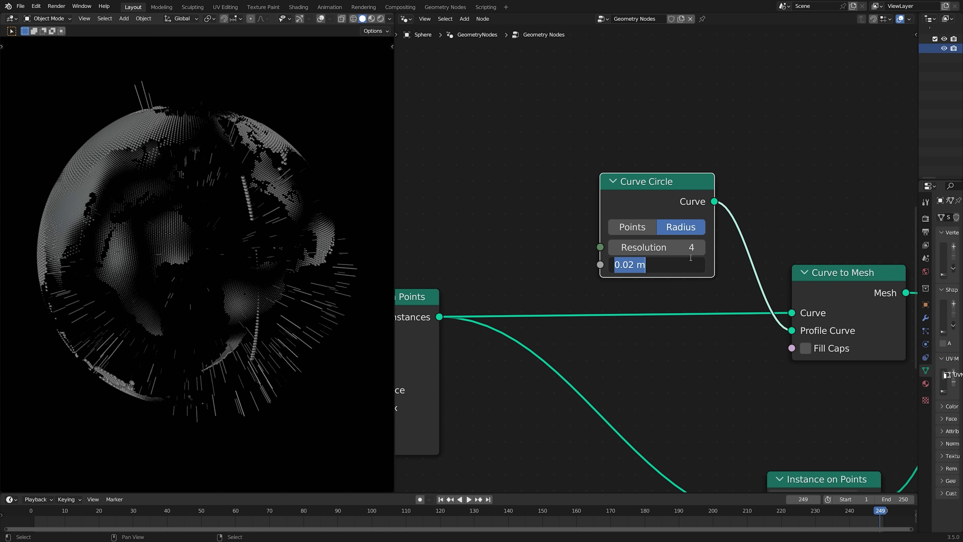
type(".0")
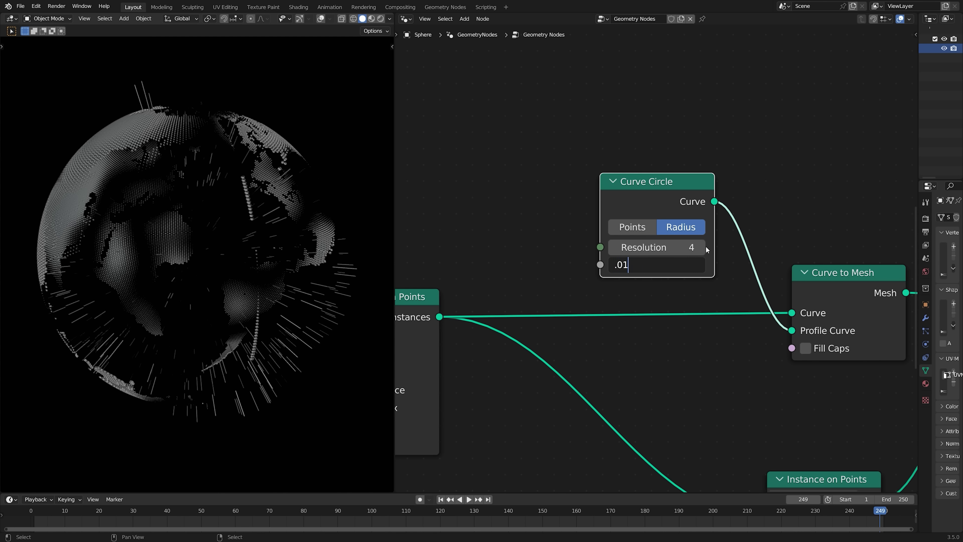
type("1")
key("Return")
scroll(706, 249, "down", 2)
key("ctrl+s")
Preview the line branch alone in wireframe and raise the Ico Sphere radius of the line tips to 0.06 m.
middle_click_drag(688, 278, 758, 202)
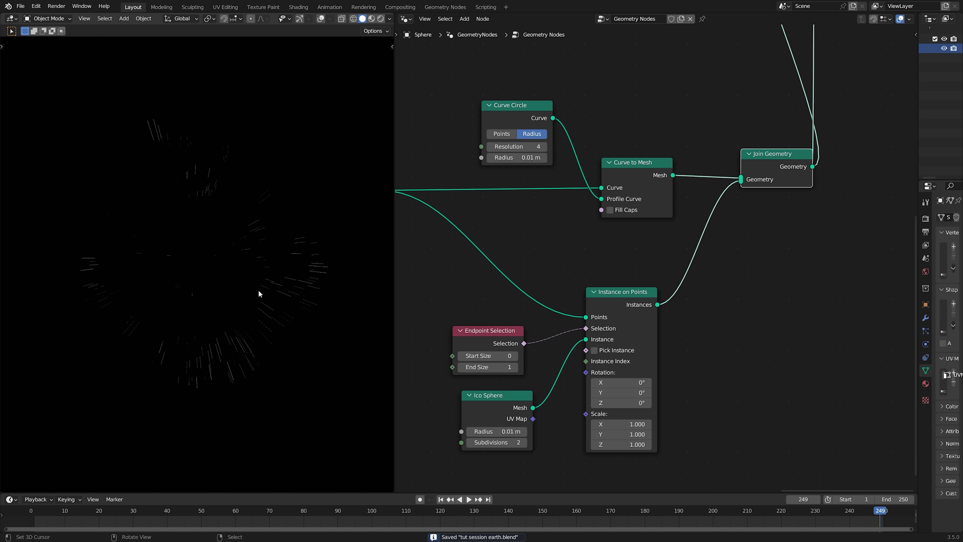
key("shift+z")
scroll(258, 294, "up", 3)
middle_click_drag(258, 295, 239, 211, "shift")
scroll(639, 336, "up", 1)
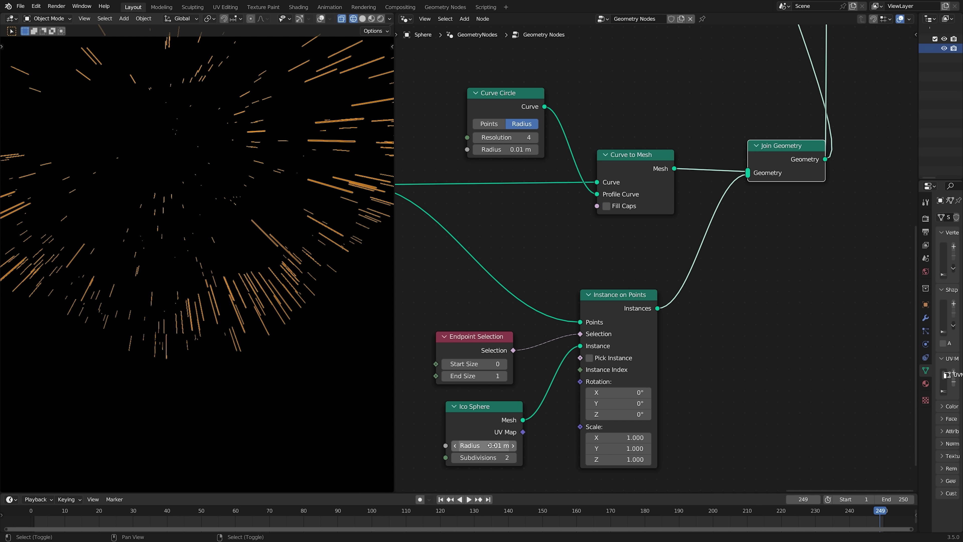
left_click_drag(484, 445, 522, 446, "shift")
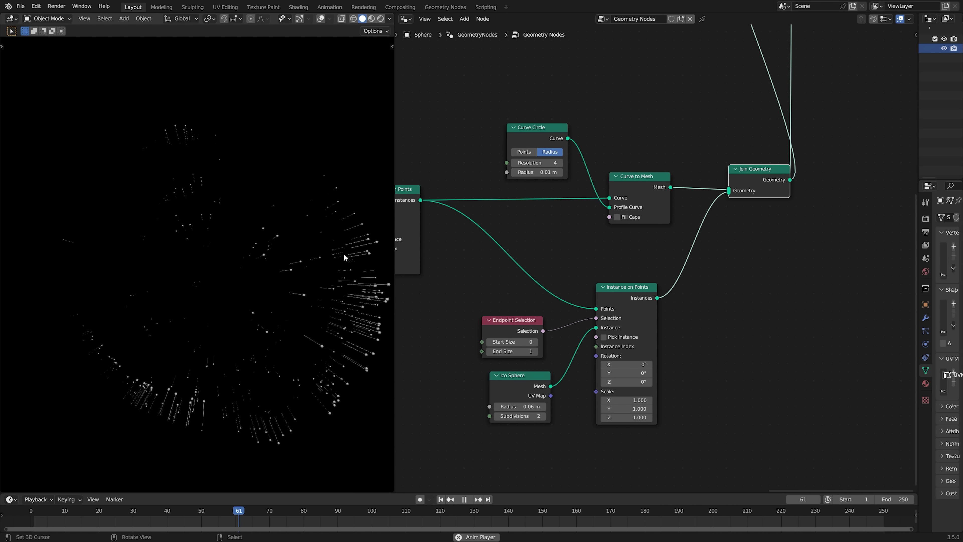
Toggle the Clamp option on the Map Range node that drives the scale of the radiating lines.
middle_click_drag(539, 258, 657, 241)
middle_click_drag(524, 294, 808, 254)
middle_click_drag(634, 297, 673, 288)
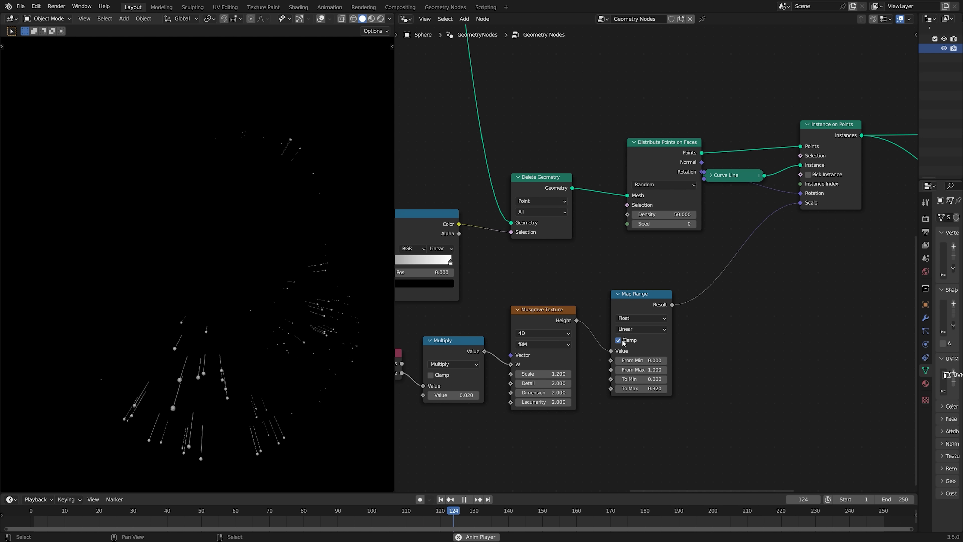
left_click(624, 340)
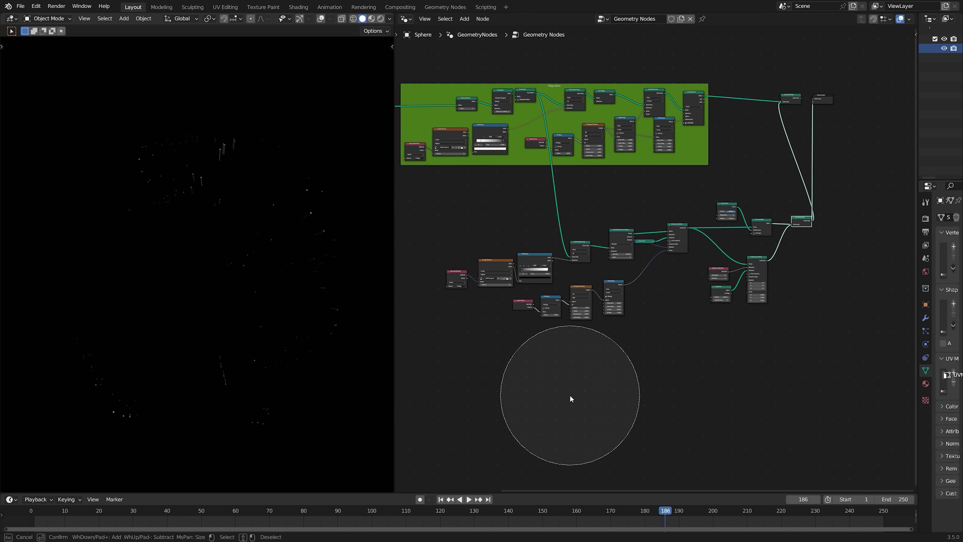
Route the final Join Geometry node to the Group Output to show continents and lines together.
key("Escape")
left_click(795, 99, "ctrl+shift")
key("c")
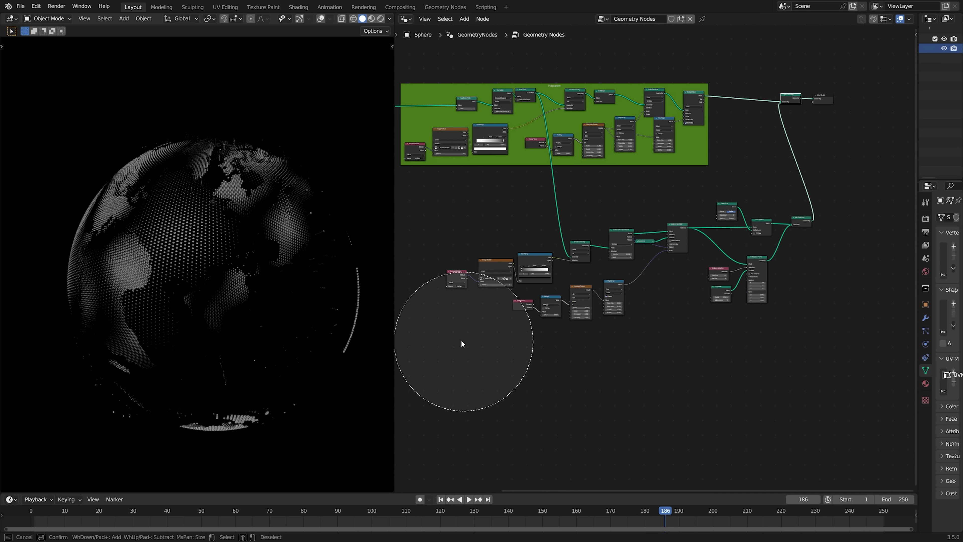
mouse_move(462, 343)
left_mouse_down()
mouse_move(679, 282)
mouse_move(806, 307)
left_mouse_up()
key("Escape")
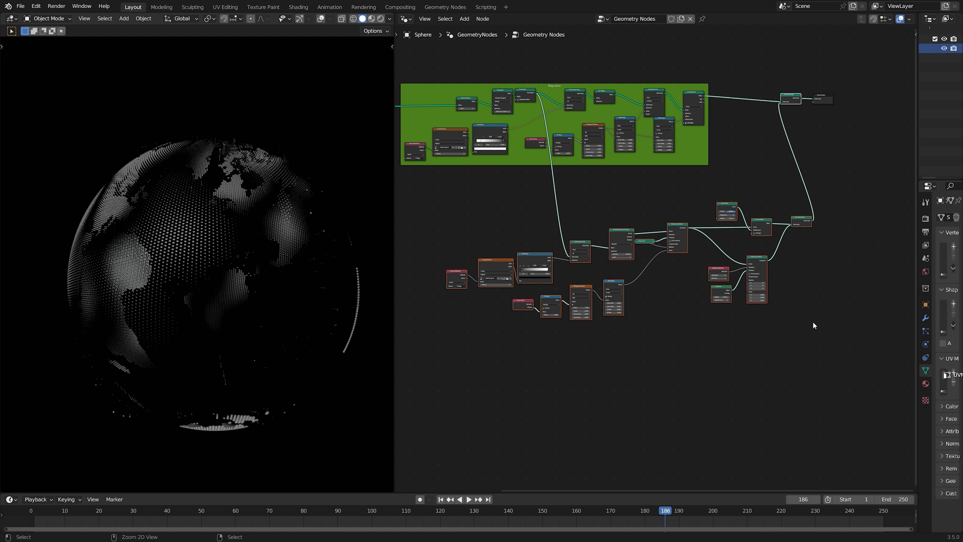
key("ctrl+j")
key("ctrl+z")
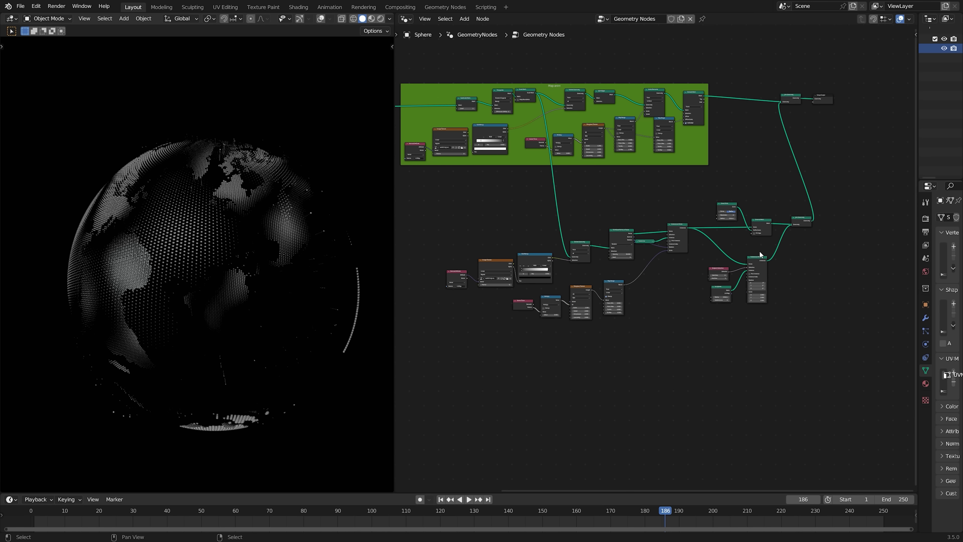
Group all nodes of the line branch, including its Join Geometry node, in a new frame.
key("c")
key("Escape")
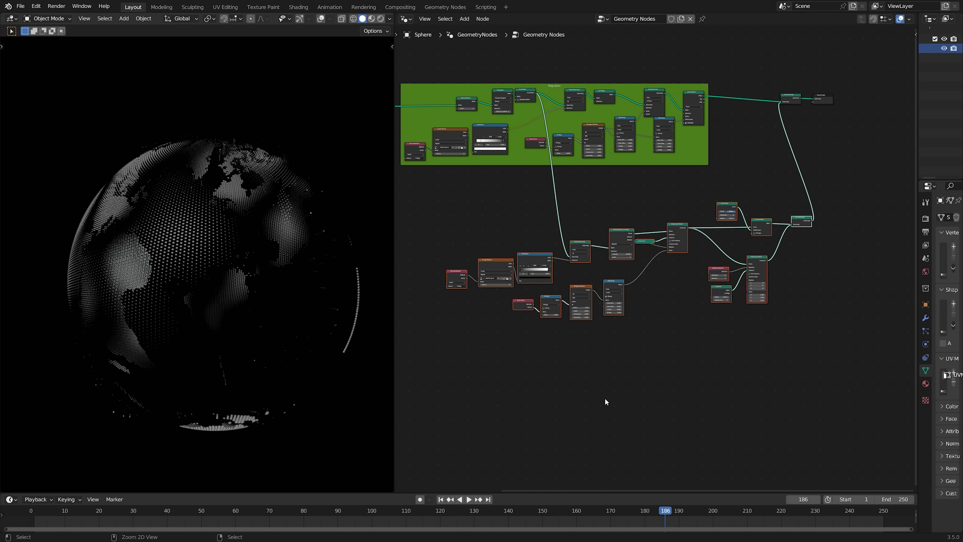
key("ctrl+j")
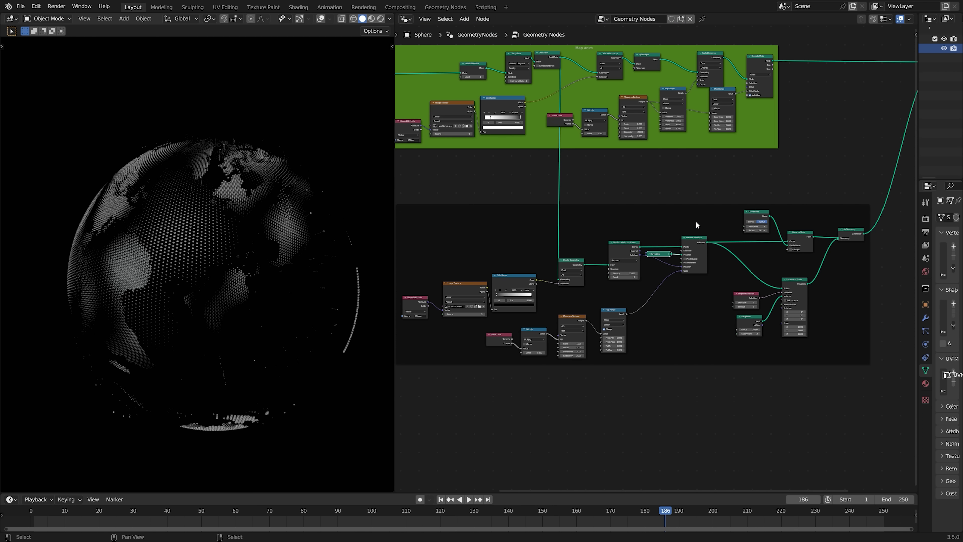
Enable a custom color on the line branch's frame and set it to red.
left_click(696, 206)
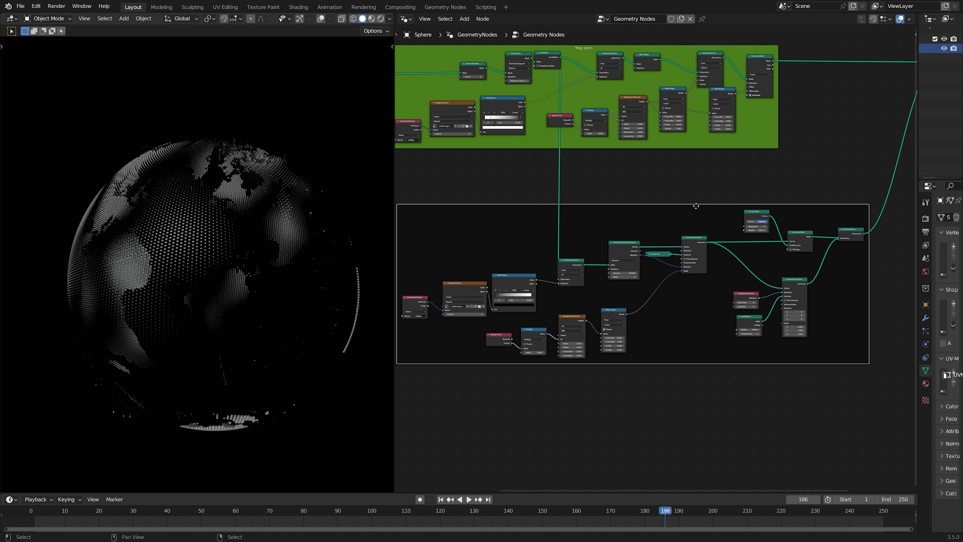
key("n")
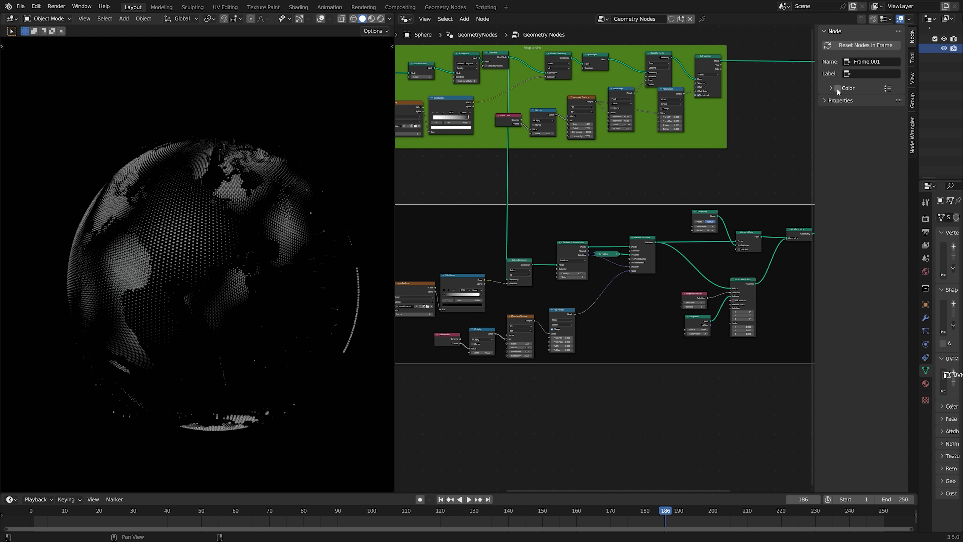
left_click(836, 88)
left_click(851, 102)
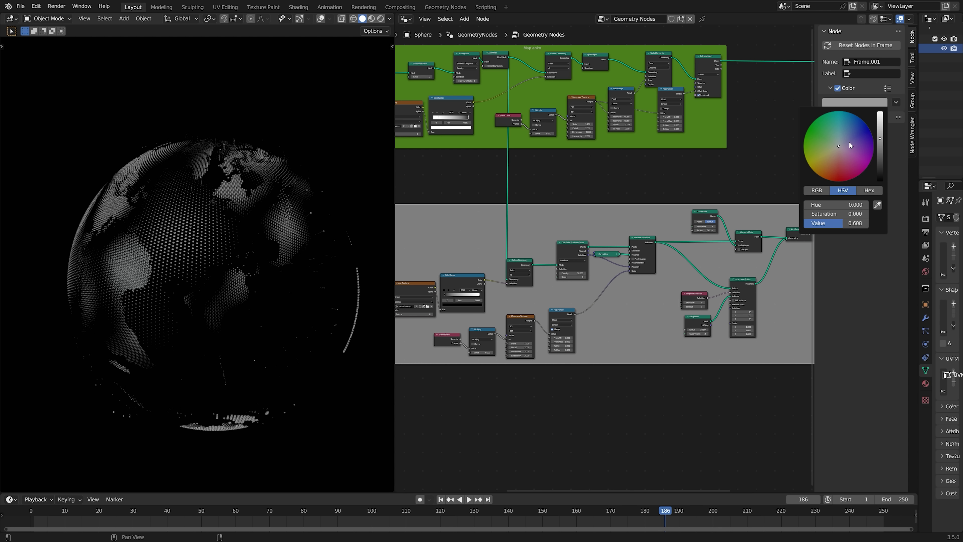
left_click_drag(848, 141, 839, 172)
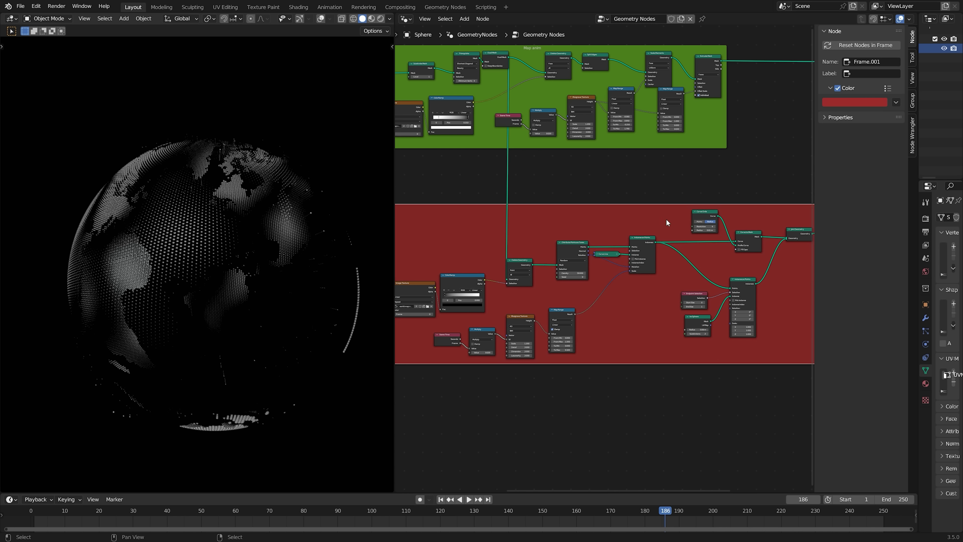
Save the file and label the red frame "magnitude pins".
key("Home")
key("ctrl+s")
scroll(660, 210, "up", 2)
left_click(875, 73)
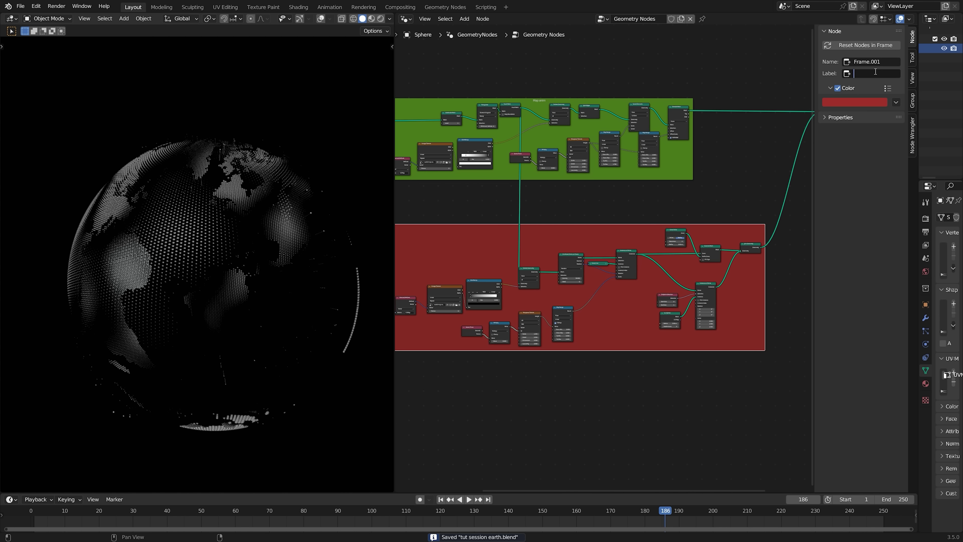
type("magnitude pins")
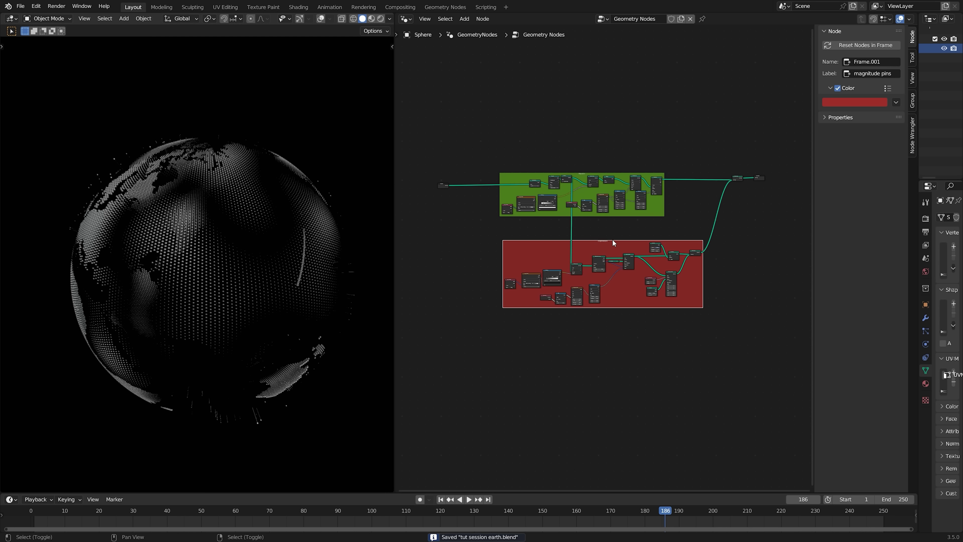
Move the Group Input, final Join Geometry and Group Output nodes above the level of the green frame.
scroll(613, 242, "up", 3)
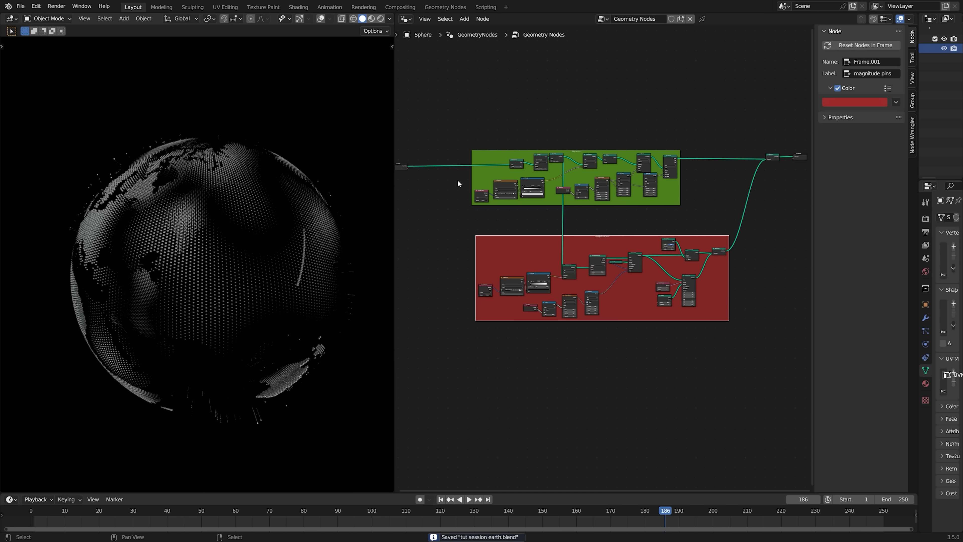
middle_click_drag(440, 217, 460, 268)
left_click_drag(421, 216, 419, 180)
middle_click_drag(787, 209, 704, 209)
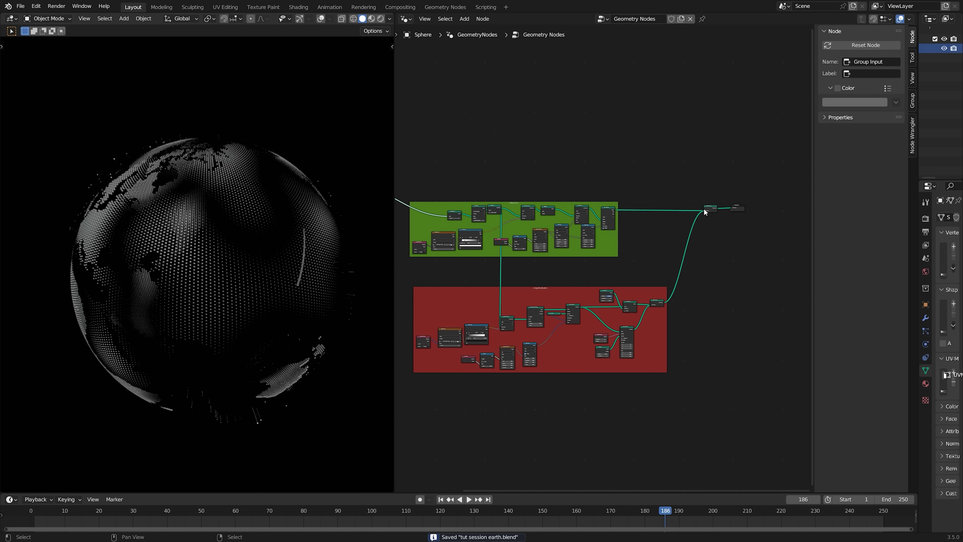
left_click_drag(705, 209, 708, 201)
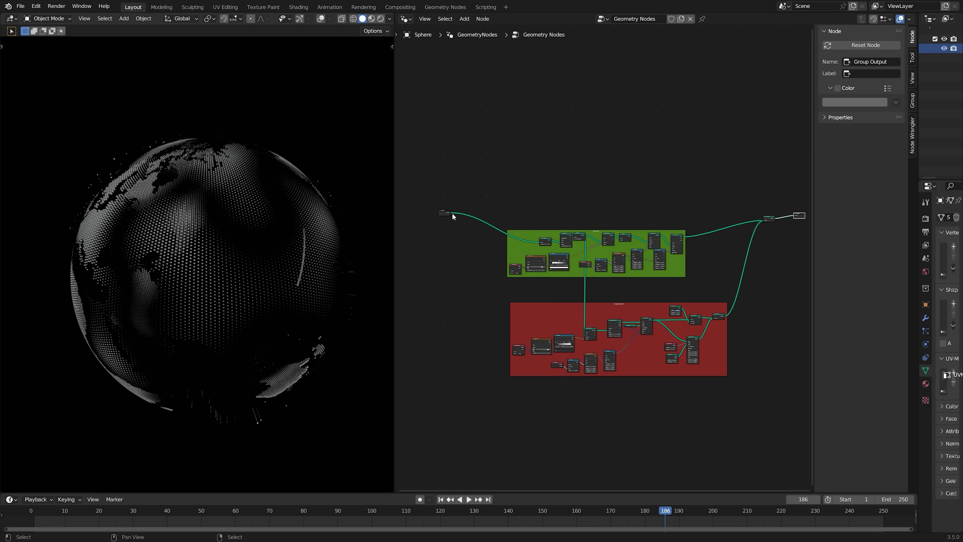
Connect the Group Input geometry directly to the final Join Geometry node to add the base sphere, and inspect it.
left_click_drag(450, 212, 762, 219)
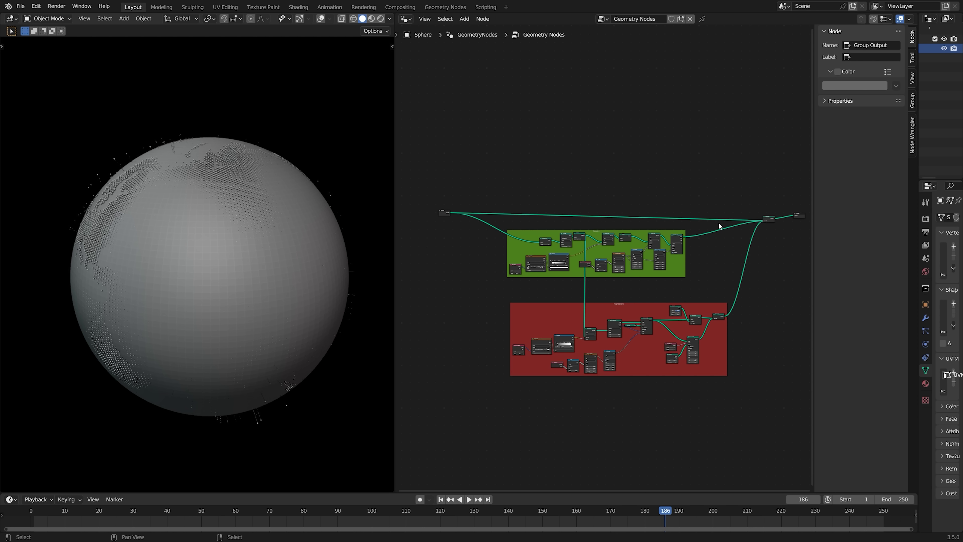
middle_click_drag(618, 201, 718, 246)
scroll(718, 245, "up", 3)
scroll(306, 274, "up", 4)
middle_click_drag(292, 271, 311, 290)
Insert a Set Shade Smooth node on the link between Group Input and the final Join Geometry, and check the sphere.
scroll(307, 274, "down", 5)
scroll(312, 290, "up", 1)
key("shift+a")
type("shade")
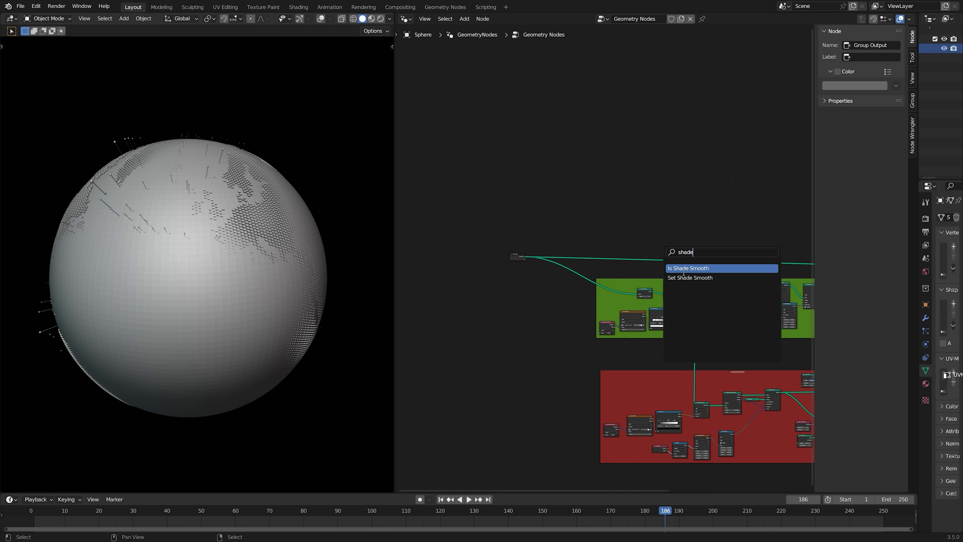
left_click(683, 277)
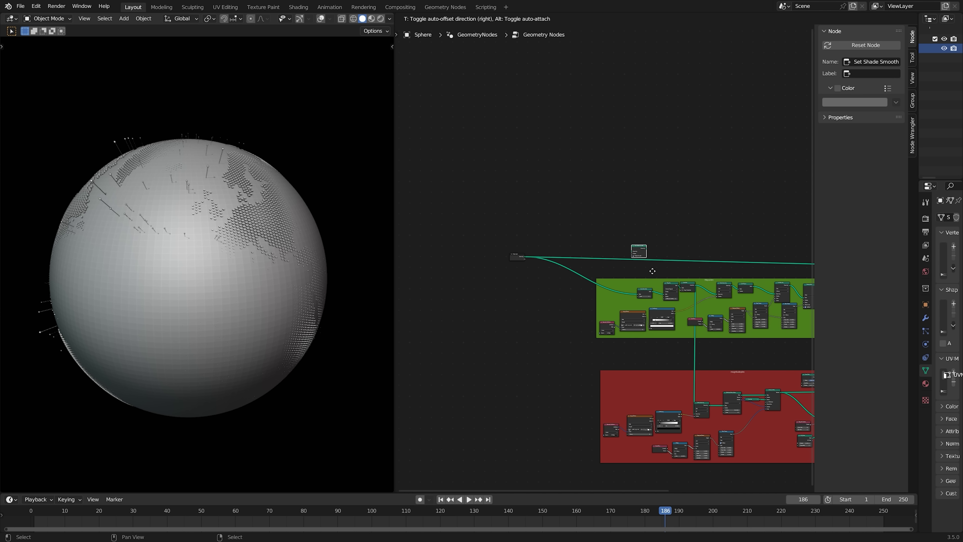
left_click(652, 273)
scroll(265, 284, "up", 1)
middle_click_drag(248, 283, 280, 286)
scroll(548, 243, "down", 3)
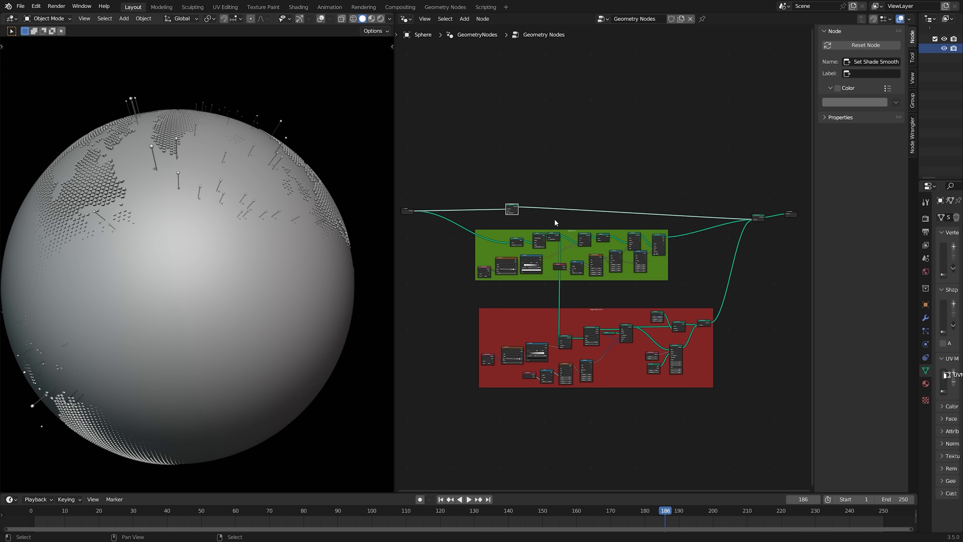
Insert a Transform Geometry node between the Group Input and the Set Shade Smooth node.
middle_click_drag(699, 244, 643, 253)
scroll(652, 247, "up", 5)
left_click_drag(660, 193, 674, 200)
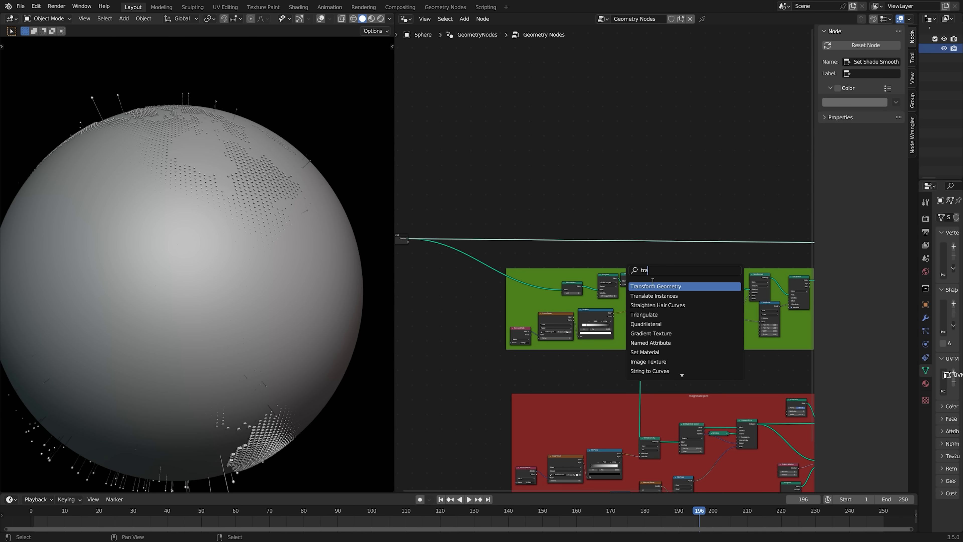
left_click(649, 282)
left_click(579, 234)
Set the Transform Geometry scale to 0.993 on X, Y and Z to shrink the base sphere, and play the animation.
middle_click_drag(620, 253, 682, 262)
scroll(675, 288, "up", 9)
scroll(672, 304, "up", 2)
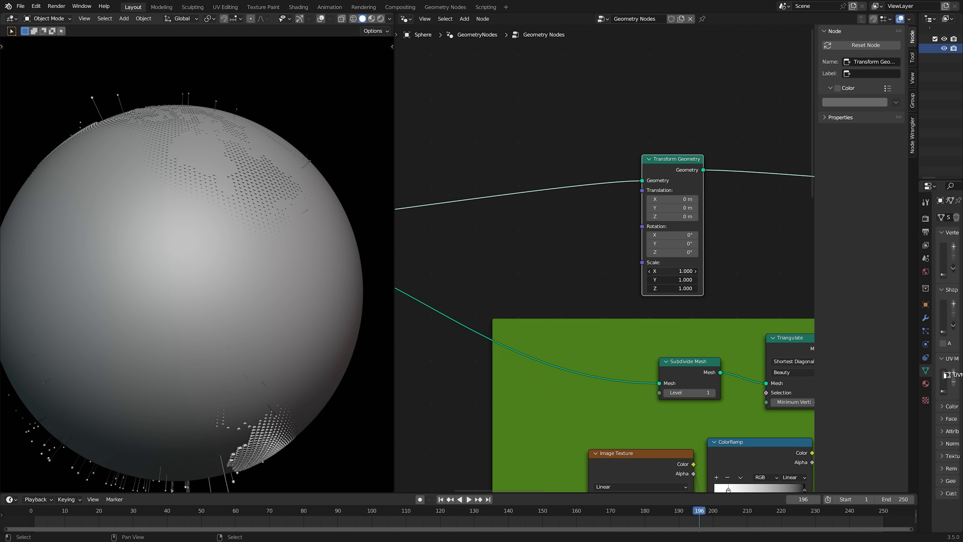
type(".993")
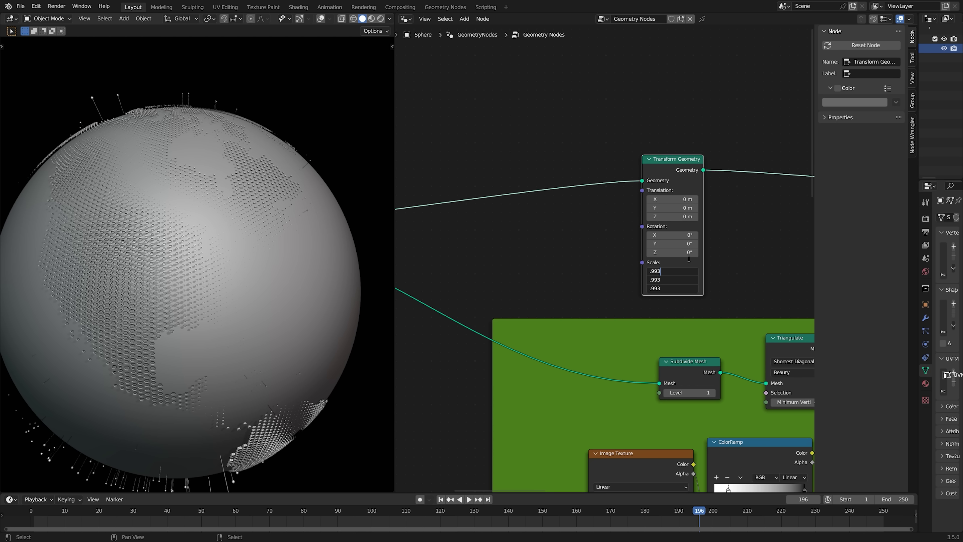
key("Return")
key("space")
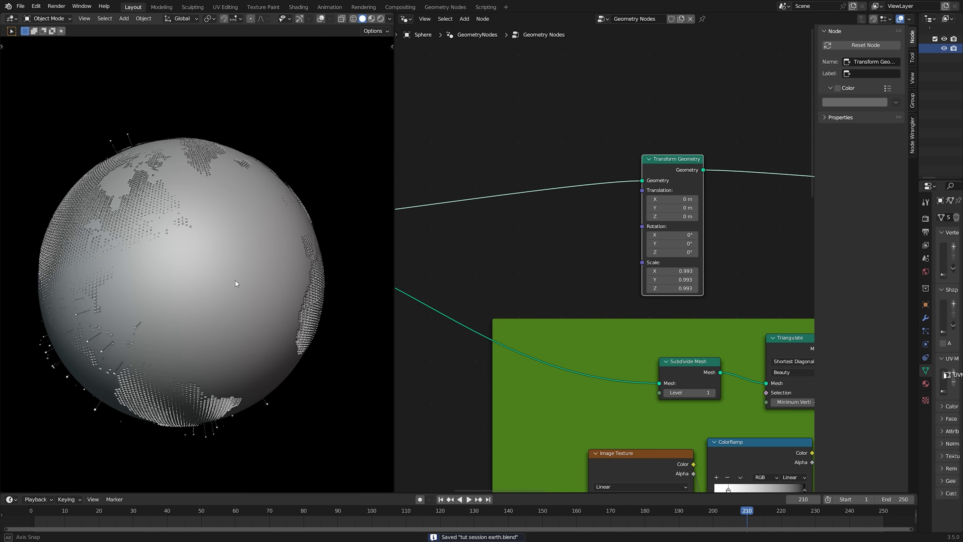
Save the file and stop the animation playback.
key("ctrl+s")
scroll(629, 252, "down", 5)
key("space")
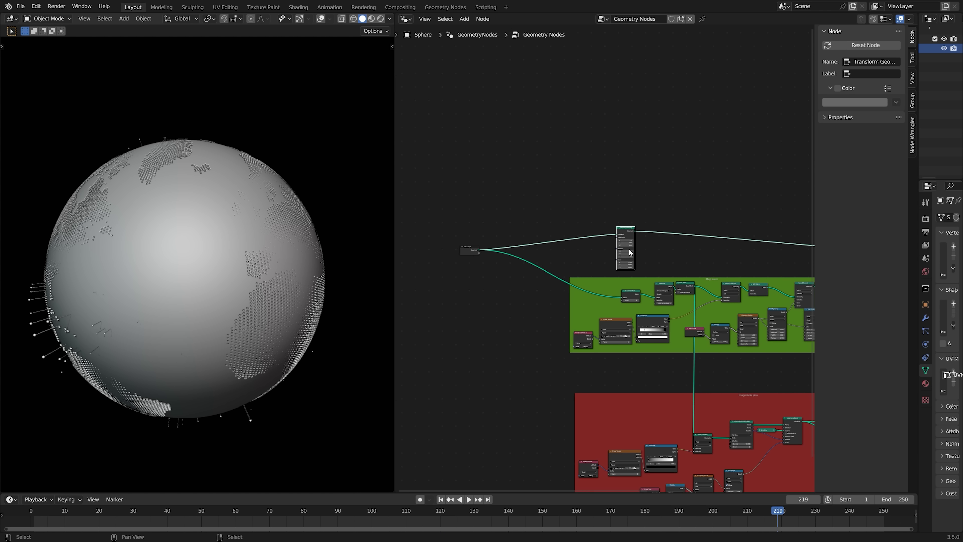
Collapse the Transform Geometry node and move it along its link next to the Set Shade Smooth node.
key("h")
middle_click_drag(634, 250, 594, 250)
key("g")
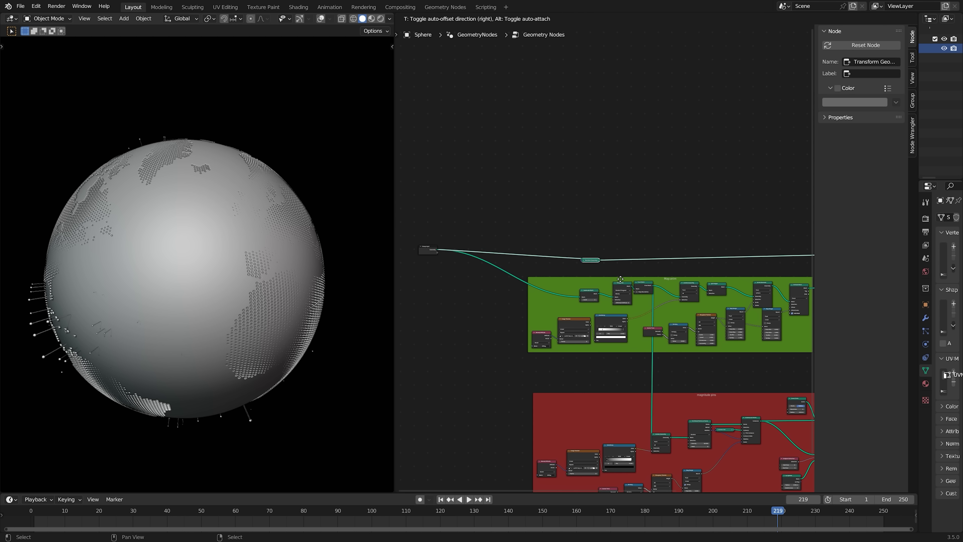
left_click(640, 279)
middle_click_drag(677, 277, 486, 250)
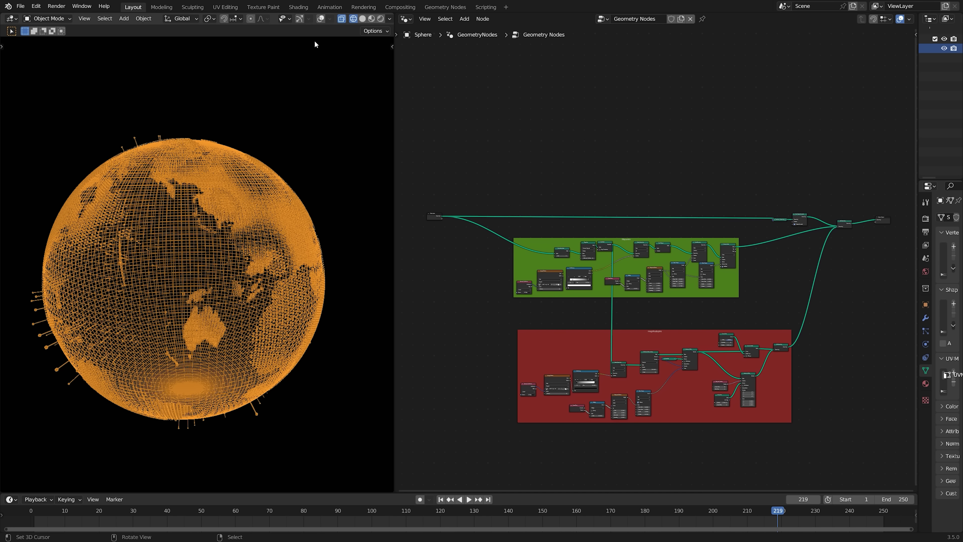
Turn on the overlays in the wireframe 3D viewport.
left_click(321, 19)
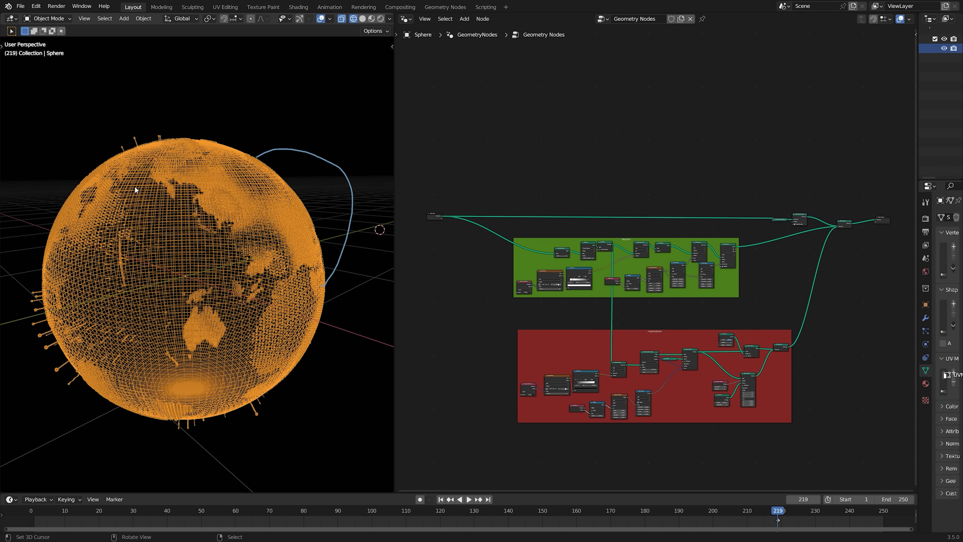
left_click_drag(99, 368, 264, 448)
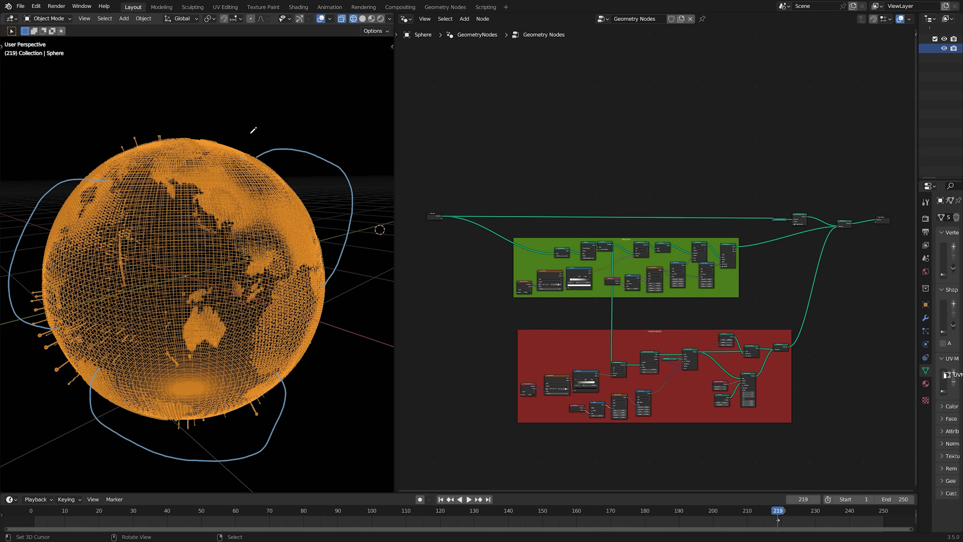
left_click_drag(241, 155, 375, 178)
left_click_drag(103, 180, 57, 302)
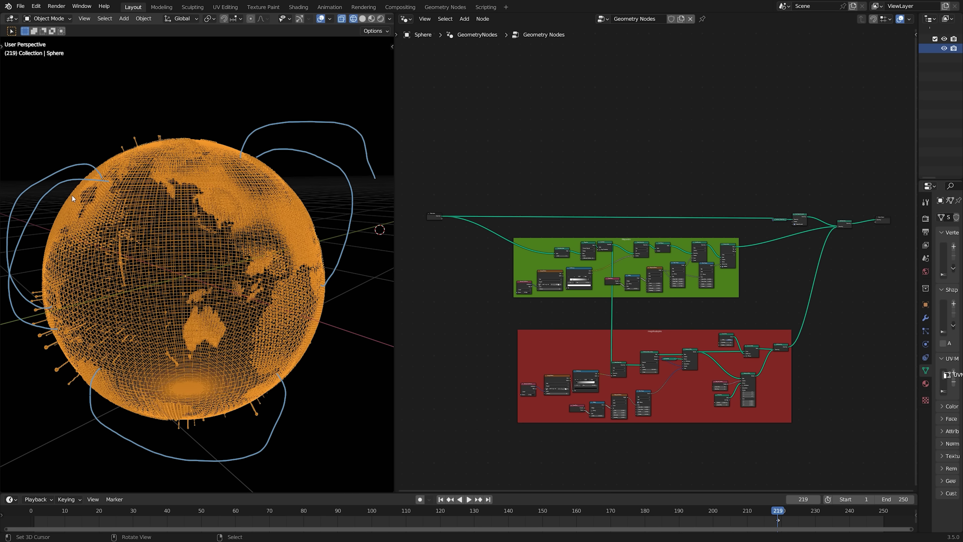
left_click_drag(102, 186, 41, 349)
left_click_drag(253, 179, 356, 358)
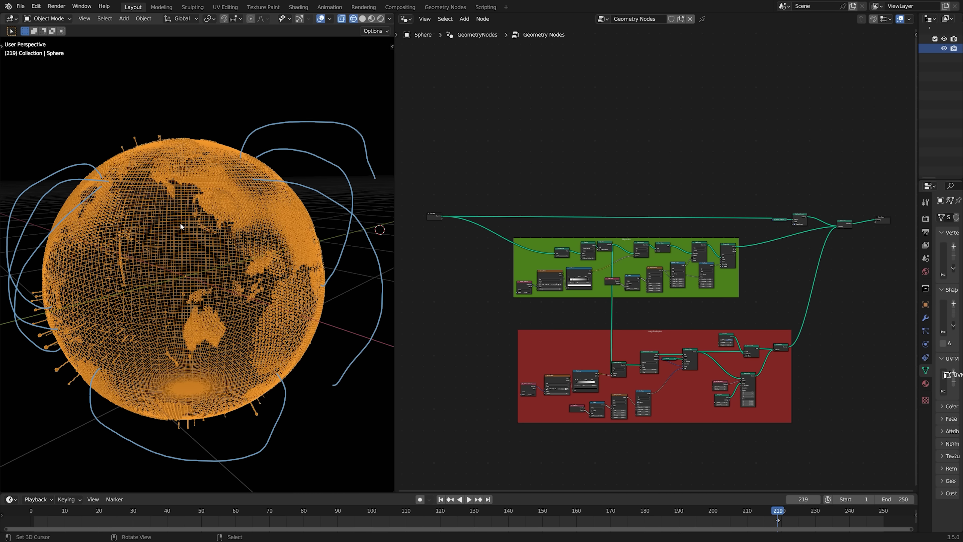
key("ctrl+z")
key("ctrl+z")
key("ctrl+z")
key("ctrl+z")
key("ctrl+z")
key("ctrl+z")
key("ctrl+z")
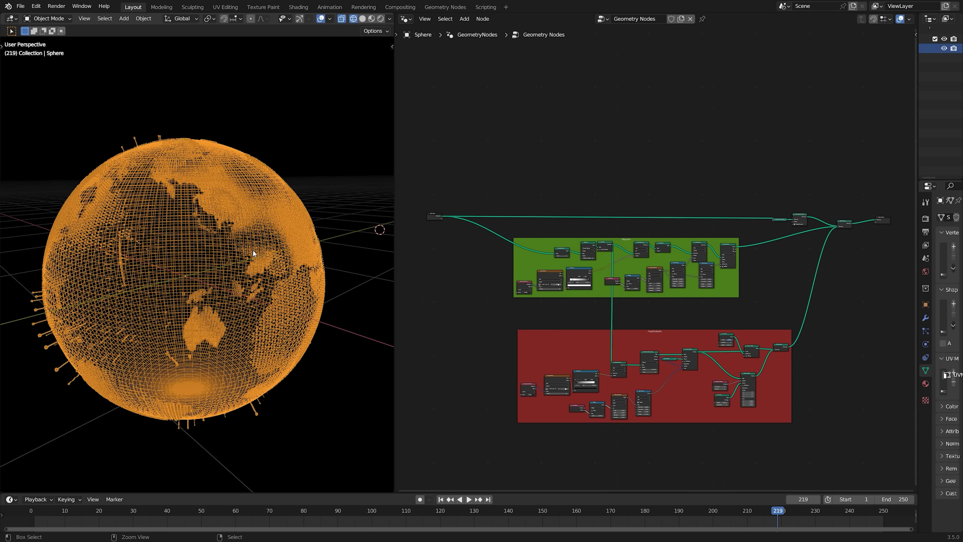
Branch a Distribute Points on Faces node off the Group Input geometry, placed above the existing links, and preview its points.
scroll(663, 235, "up", 6)
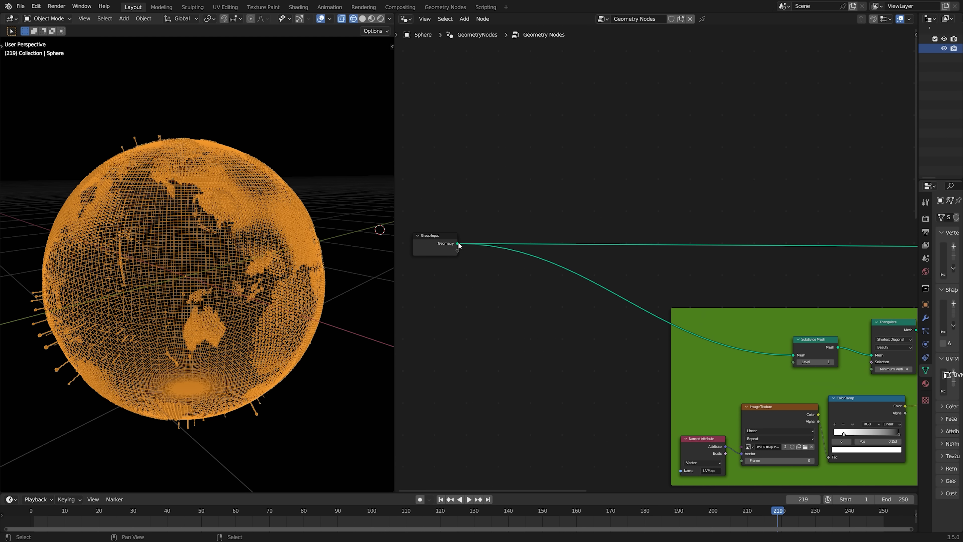
left_click_drag(458, 245, 690, 75)
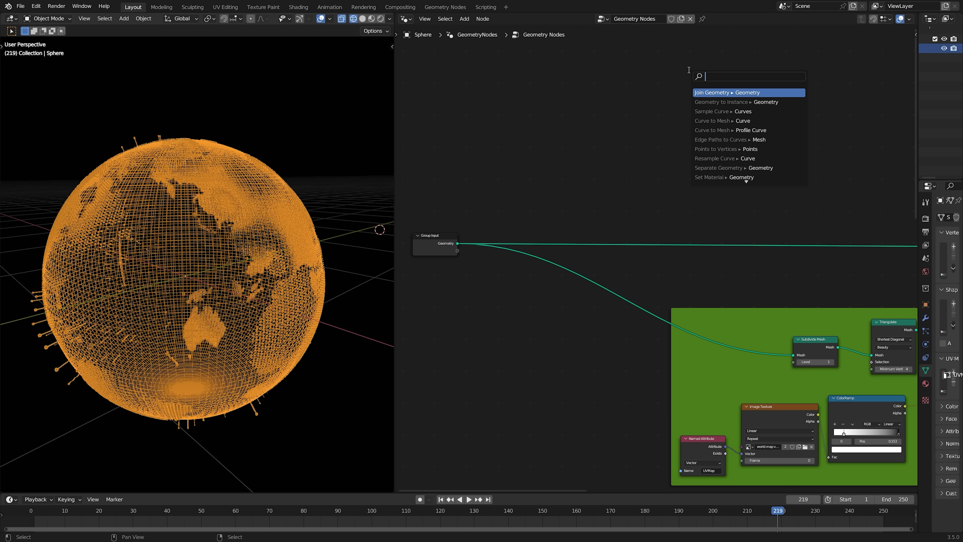
type("distr")
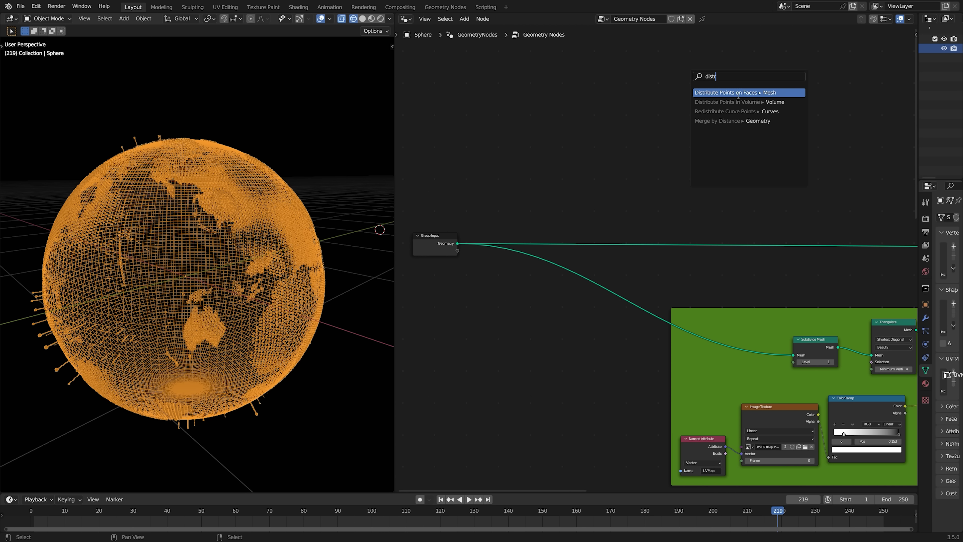
left_click(737, 101)
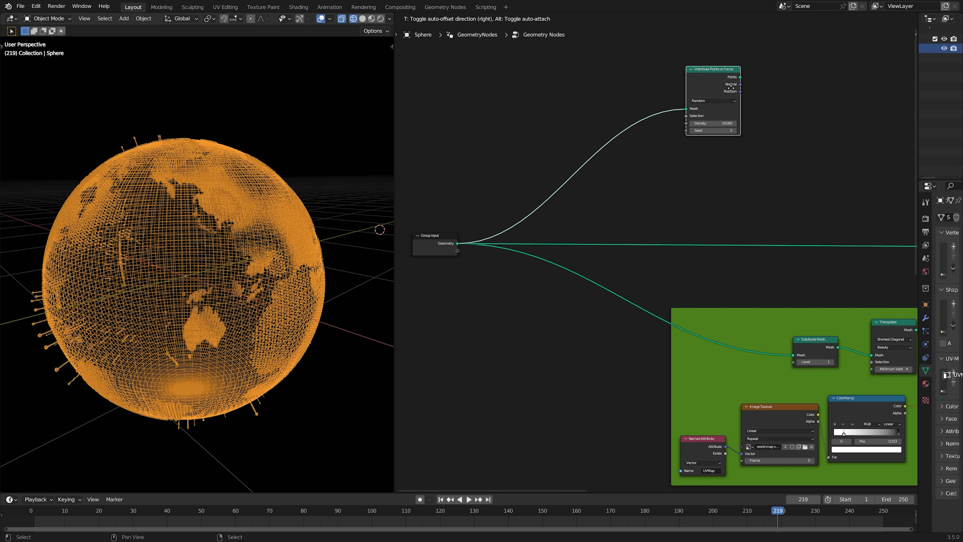
left_click(702, 82)
scroll(734, 104, "down", 3)
middle_click_drag(734, 105, 689, 103)
scroll(686, 113, "up", 2)
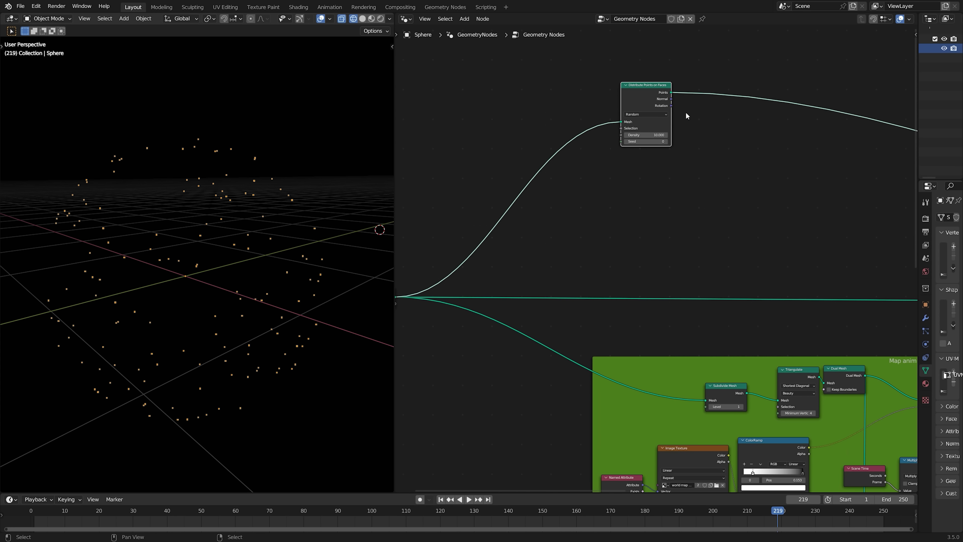
scroll(659, 136, "up", 2)
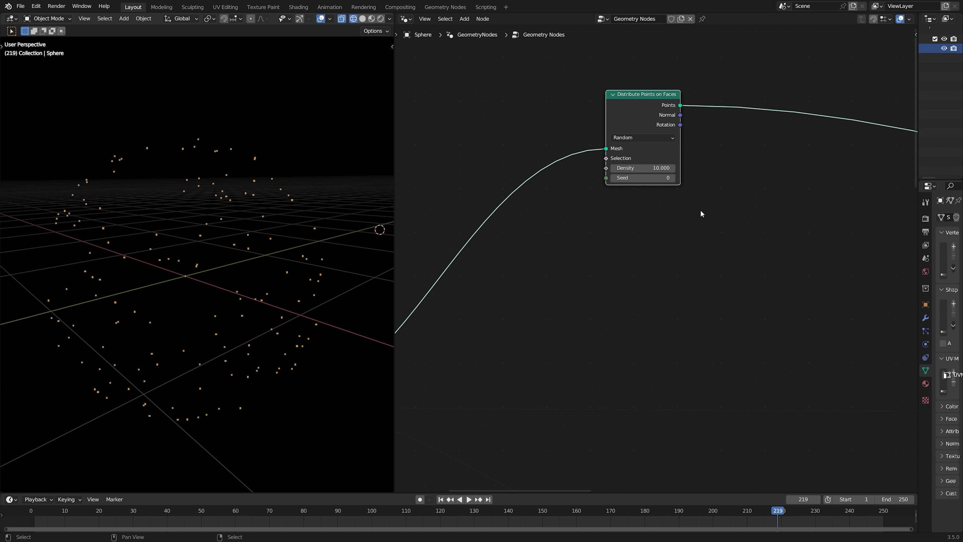
Try a density of 6 on the Distribute Points on Faces node, and settle on 5.
left_click(644, 168)
type("6")
key("Return")
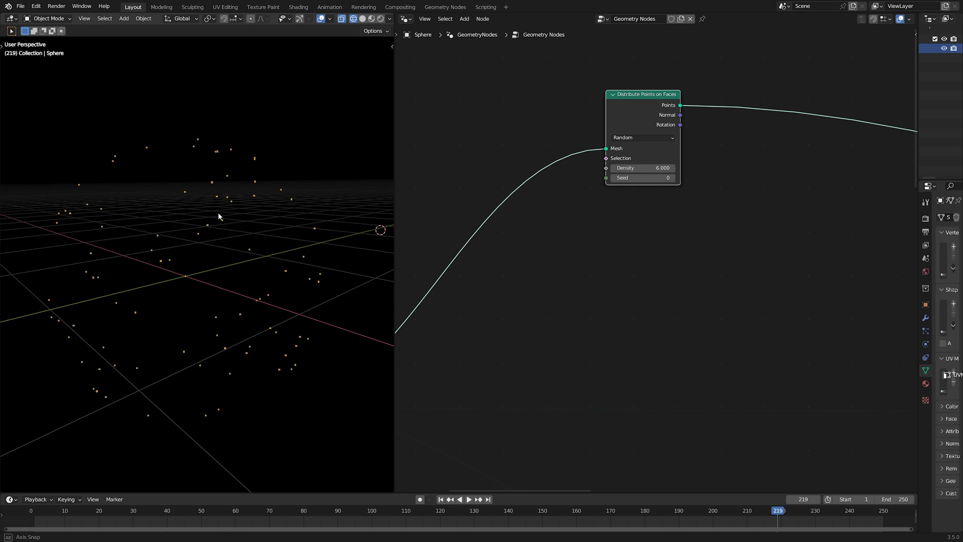
middle_click_drag(236, 234, 243, 213, "shift")
left_click(644, 167)
type("5")
key("Return")
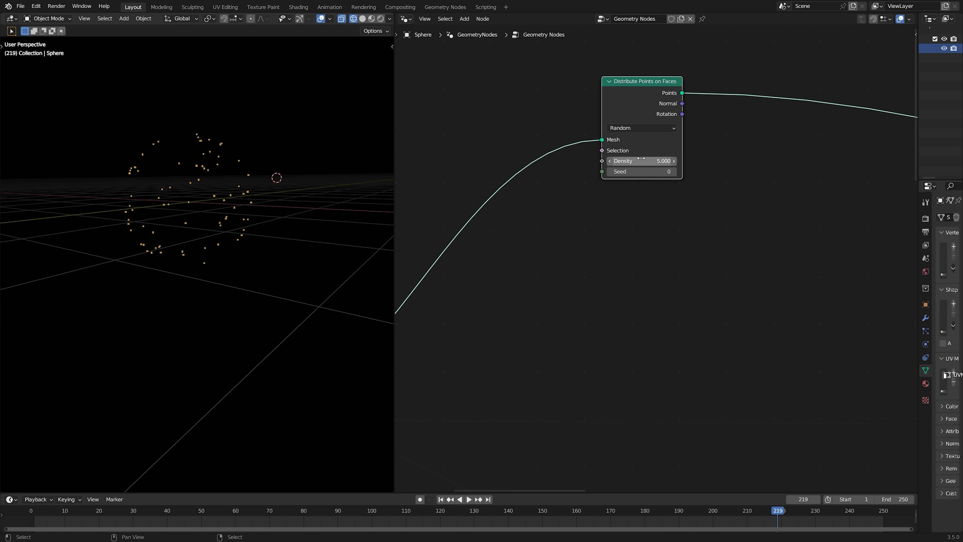
Insert an Instance on Points node on the link after Distribute Points on Faces.
scroll(233, 204, "down", 2)
scroll(682, 210, "down", 2)
scroll(647, 204, "up", 2)
key("shift+a")
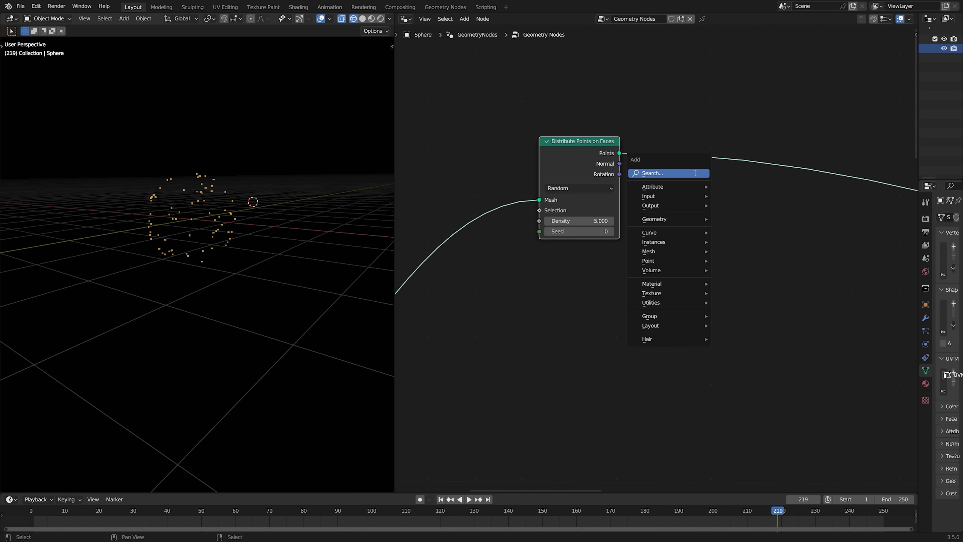
left_click(695, 173)
type("inas")
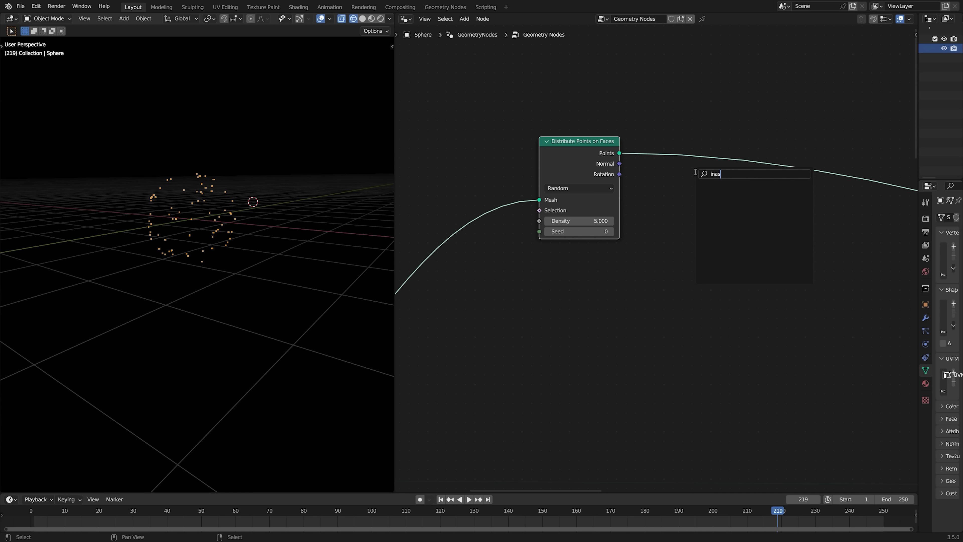
key("BackSpace")
key("BackSpace")
type("sta")
left_click(722, 237)
left_click(709, 202)
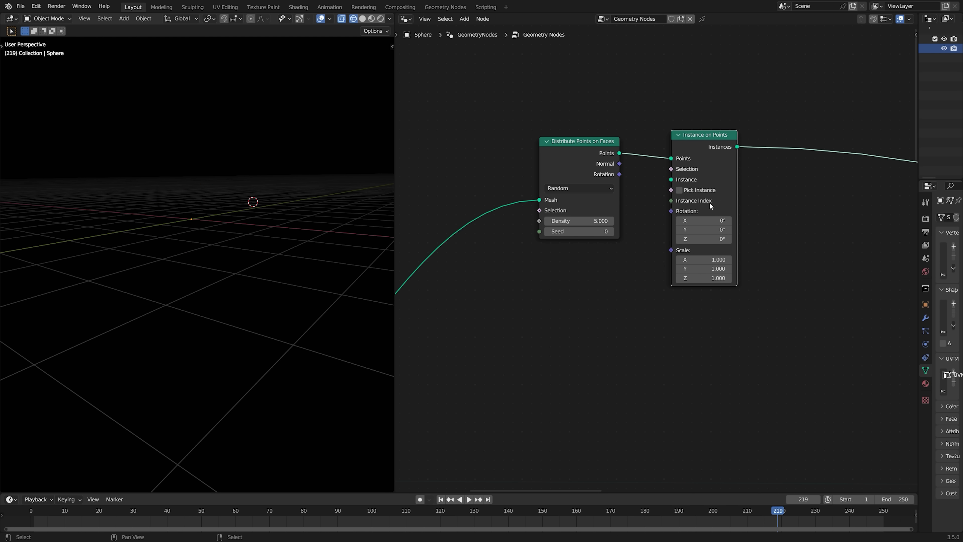
Add a Curve Line node and connect its curve to the Instance input of Instance on Points.
key("shift+a")
type("cu")
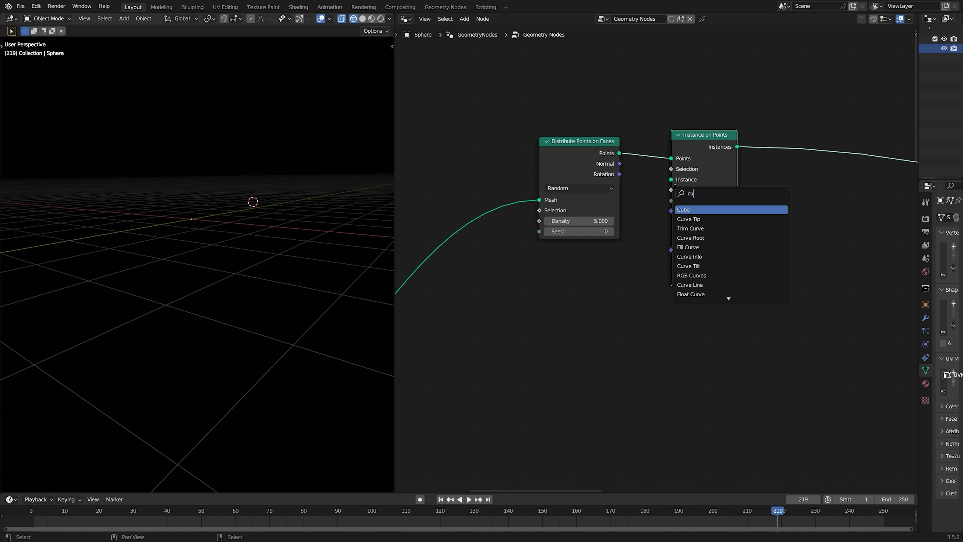
type("rve")
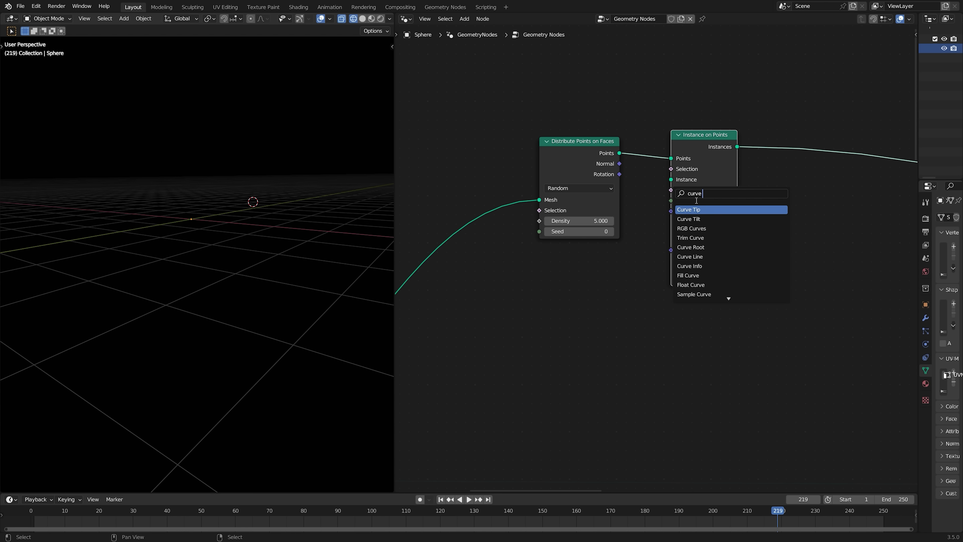
left_click(689, 256)
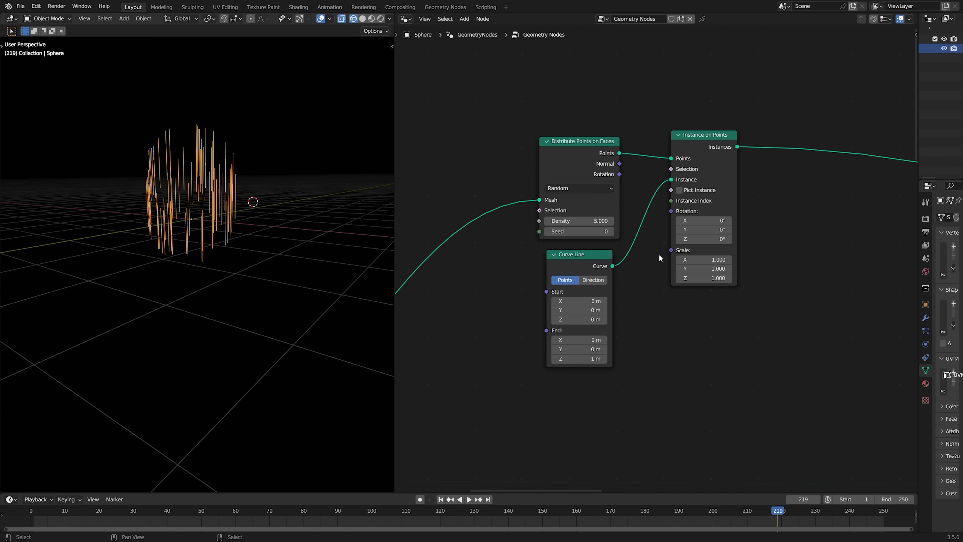
Connect the Rotation output of Distribute Points on Faces to the Instance on Points rotation, and inspect the radiating lines.
middle_click_drag(645, 216, 652, 213)
left_click_drag(627, 171, 678, 207)
scroll(235, 192, "up", 3)
middle_click_drag(243, 194, 235, 230)
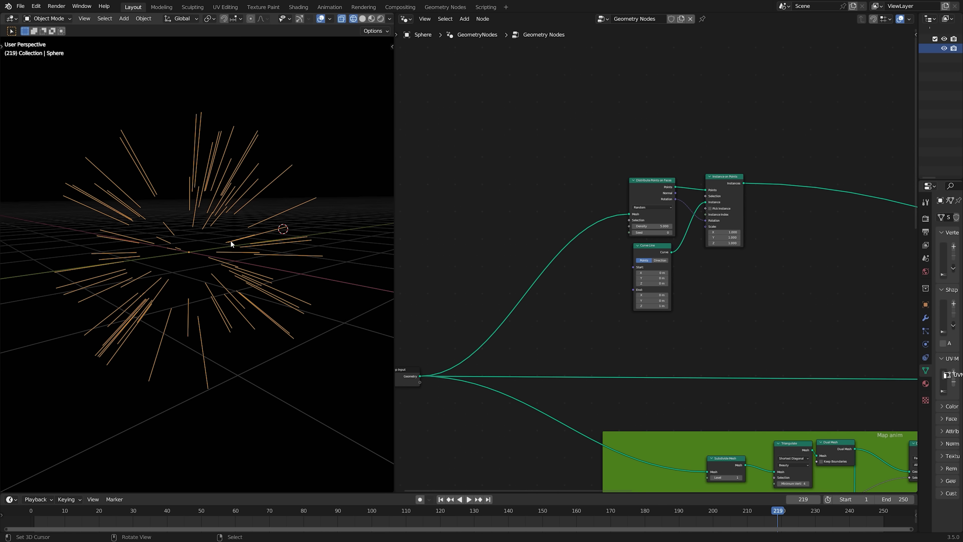
mouse_move(205, 232)
middle_mouse_down()
mouse_move(232, 236)
mouse_move(198, 223)
middle_mouse_up()
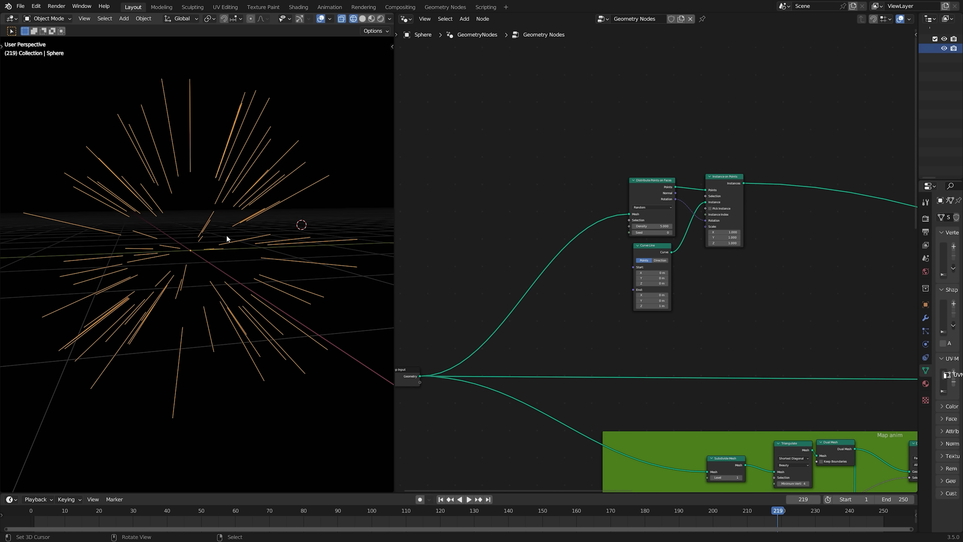
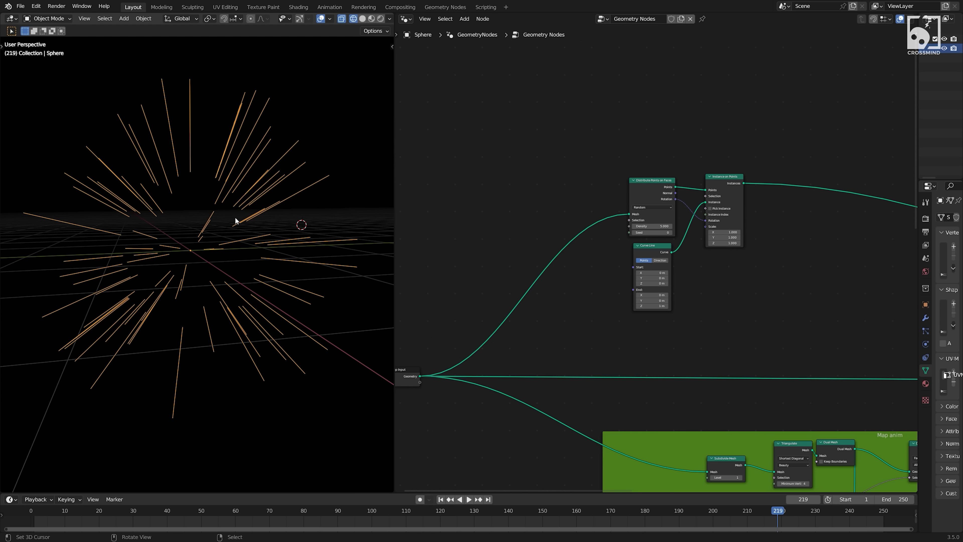
Duplicate the Distribute Points on Faces node with its Group Input link kept, and place the copy above the original.
middle_click_drag(563, 90, 572, 111)
left_click(663, 208)
middle_click_drag(677, 178, 686, 215)
key("shift+d")
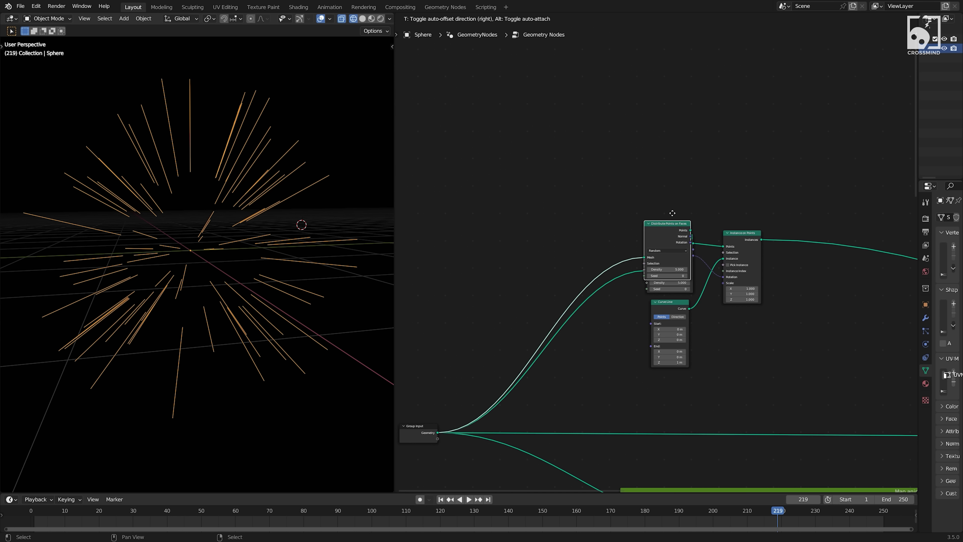
left_click(682, 125)
scroll(703, 161, "up", 1)
scroll(704, 162, "up", 1)
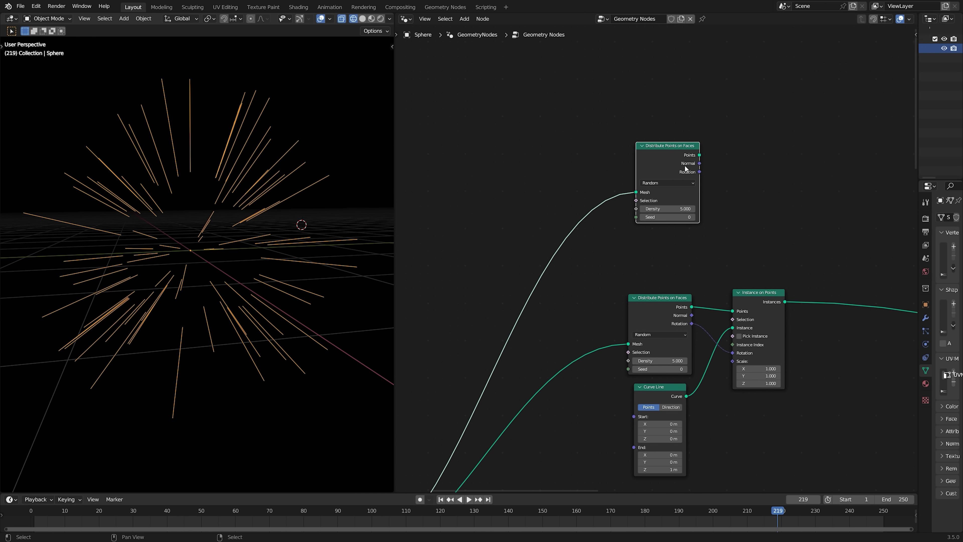
middle_click_drag(706, 169, 726, 118)
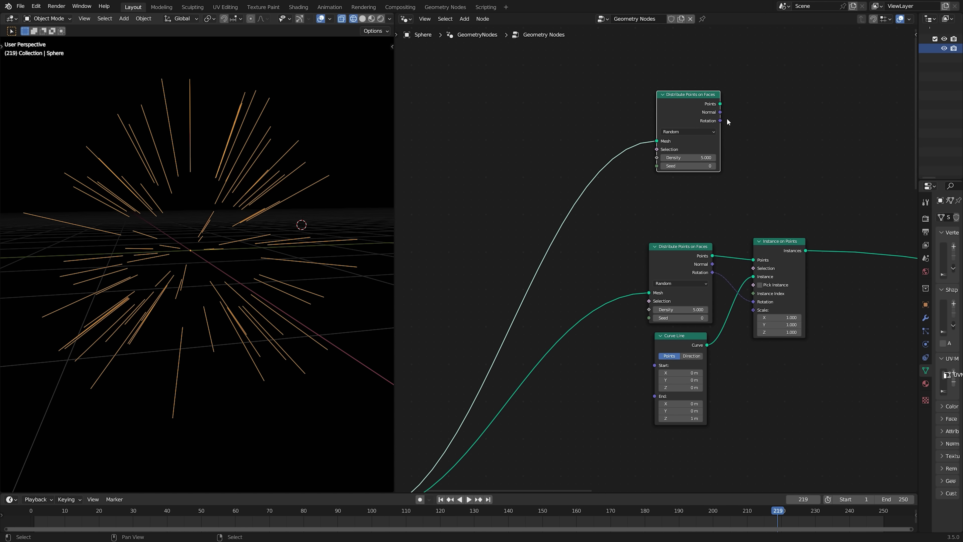
middle_click_drag(628, 155, 756, 35)
middle_click_drag(763, 75, 579, 243)
left_click_drag(638, 154, 639, 140)
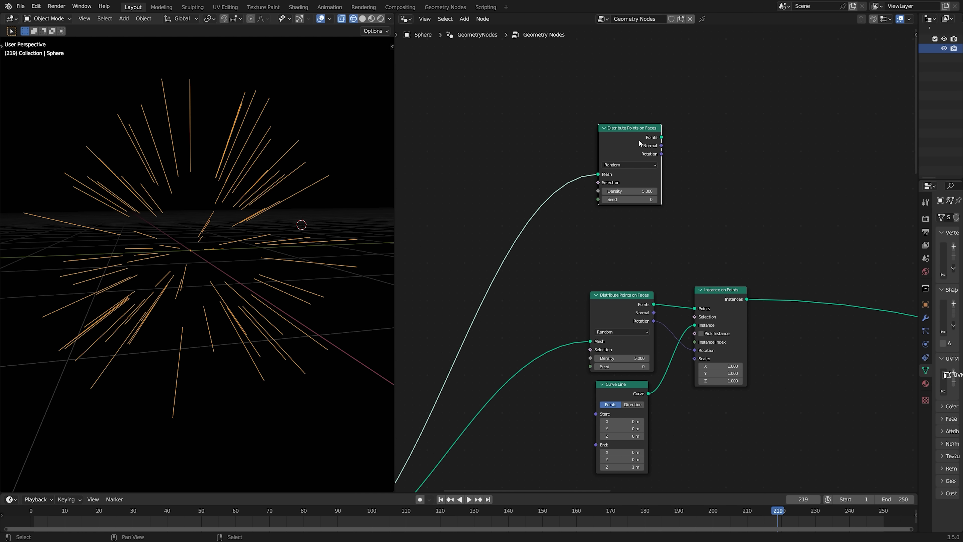
Preview the duplicated Distribute Points on Faces node and set its density to 0.4.
middle_click_drag(657, 154, 613, 134)
left_click(611, 129, "alt+shift")
left_click(603, 173)
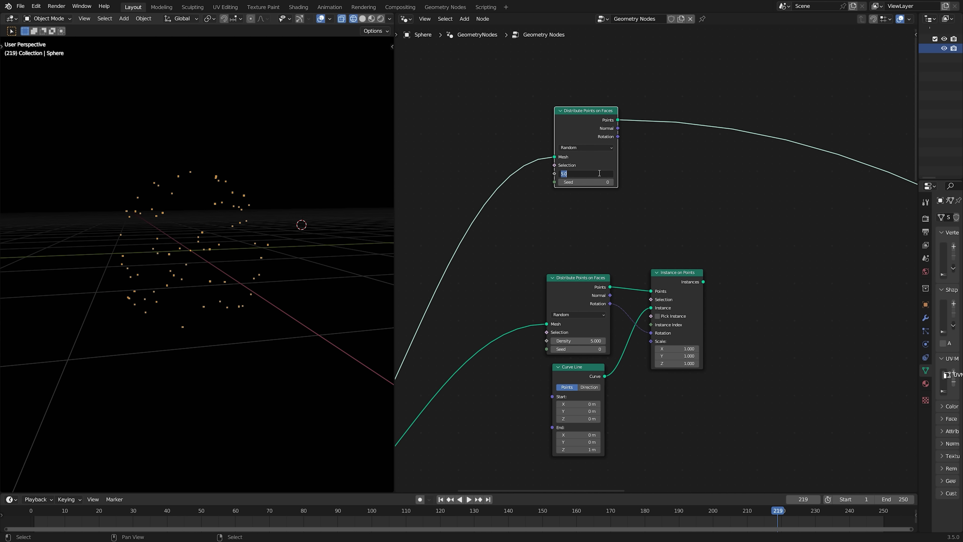
key("Return")
middle_click_drag(538, 214, 483, 209)
middle_click_drag(182, 243, 200, 267)
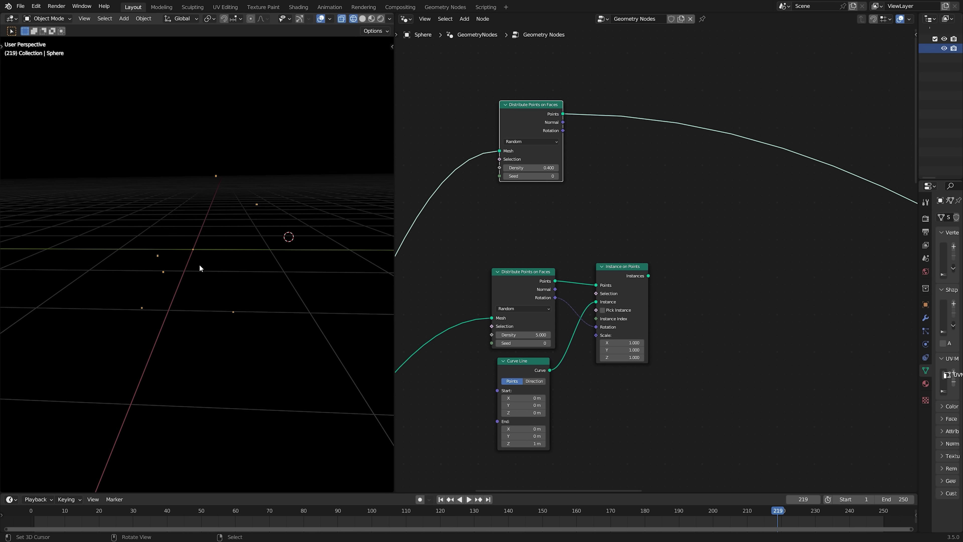
Switch the preview back to the Instance on Points output.
middle_click_drag(590, 216, 710, 269)
scroll(756, 196, "down", 4)
scroll(730, 234, "up", 2)
middle_click_drag(745, 206, 693, 207)
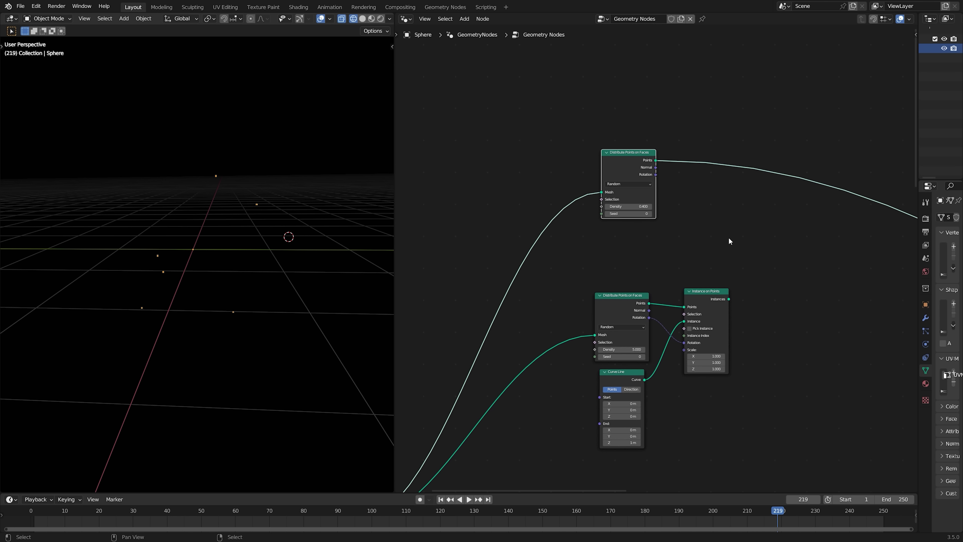
middle_click_drag(731, 251, 651, 205)
middle_click_drag(632, 257, 663, 220)
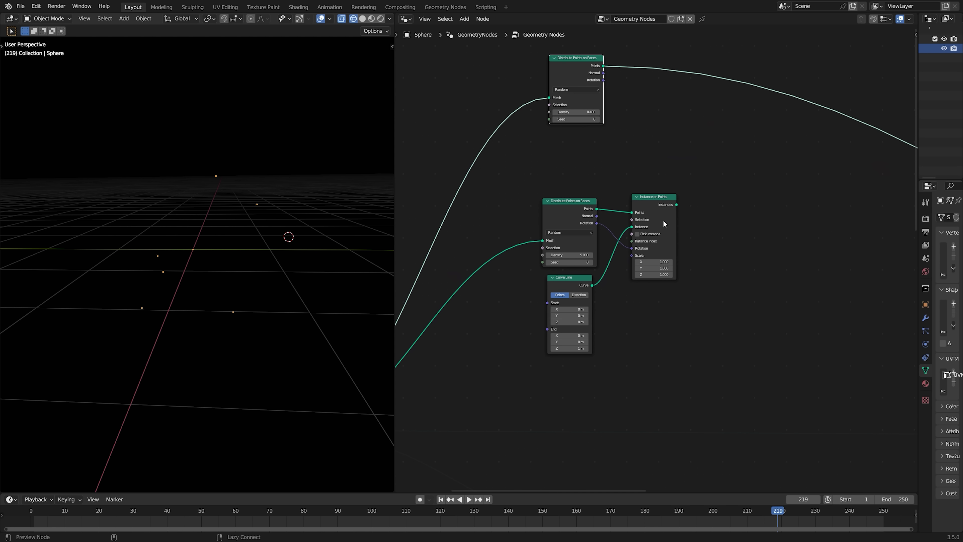
left_click(663, 211, "ctrl+shift")
Insert a Realize Instances node after Instance on Points.
middle_click_drag(754, 254, 658, 228)
key("shift+a")
left_click(669, 228)
type("rea")
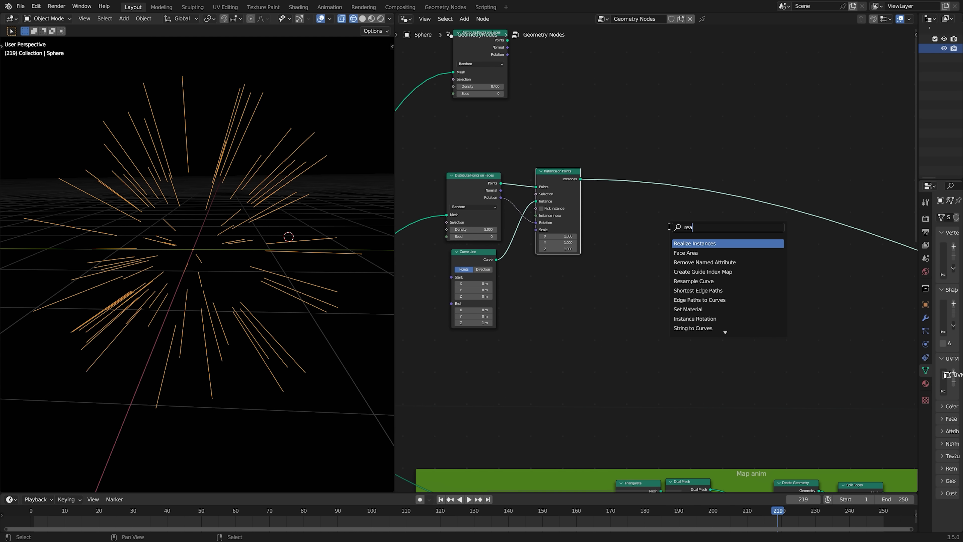
key("Return")
left_click(624, 198)
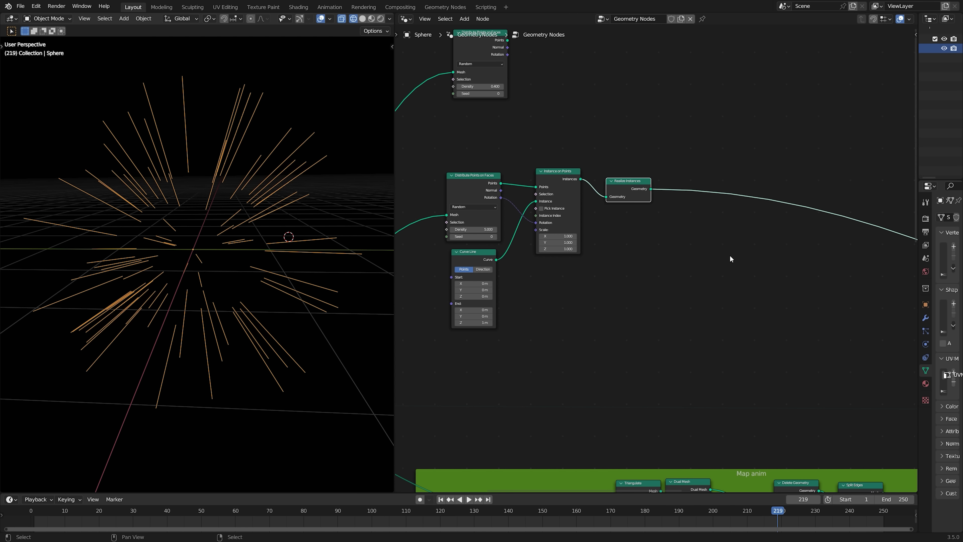
Insert a Set Position node into the link after Realize Instances.
middle_click_drag(744, 252, 679, 233)
key("shift+a")
left_click(679, 231)
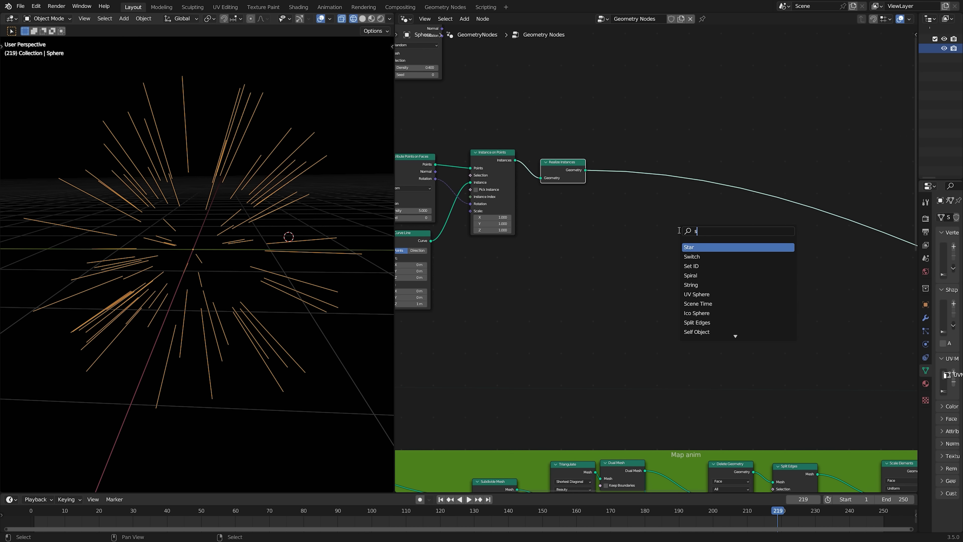
type("set")
left_click(699, 266)
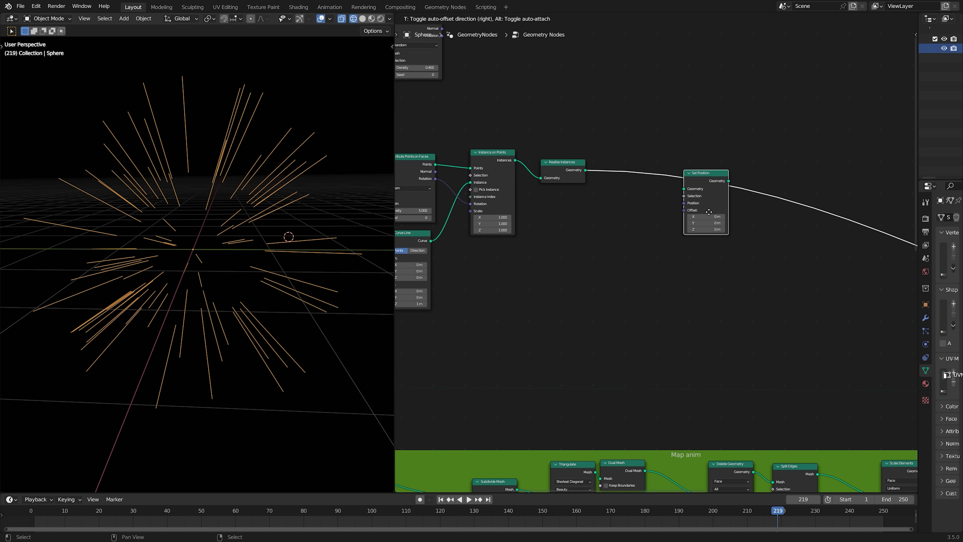
left_click(708, 211)
Add an Endpoint Selection node beside Set Position and set its start size to 0.
key("shift+a")
left_click(700, 211)
type("end")
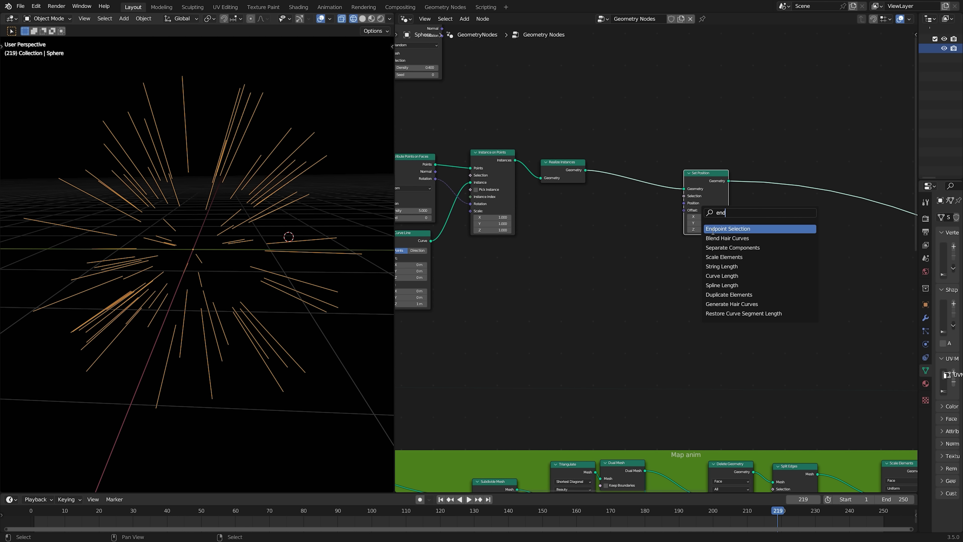
left_click(727, 229)
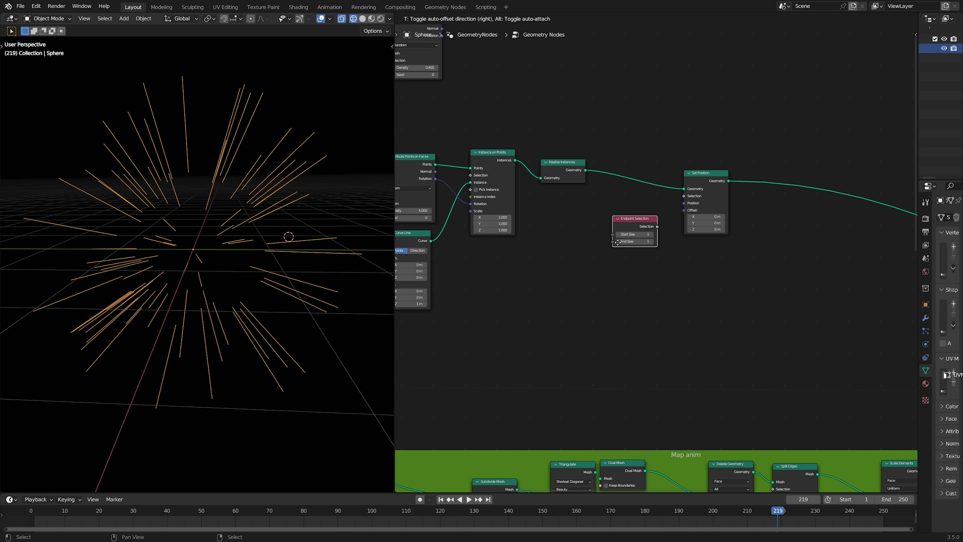
left_click(632, 232)
left_click_drag(705, 217, 688, 217)
right_click(706, 217)
scroll(681, 254, "up", 2)
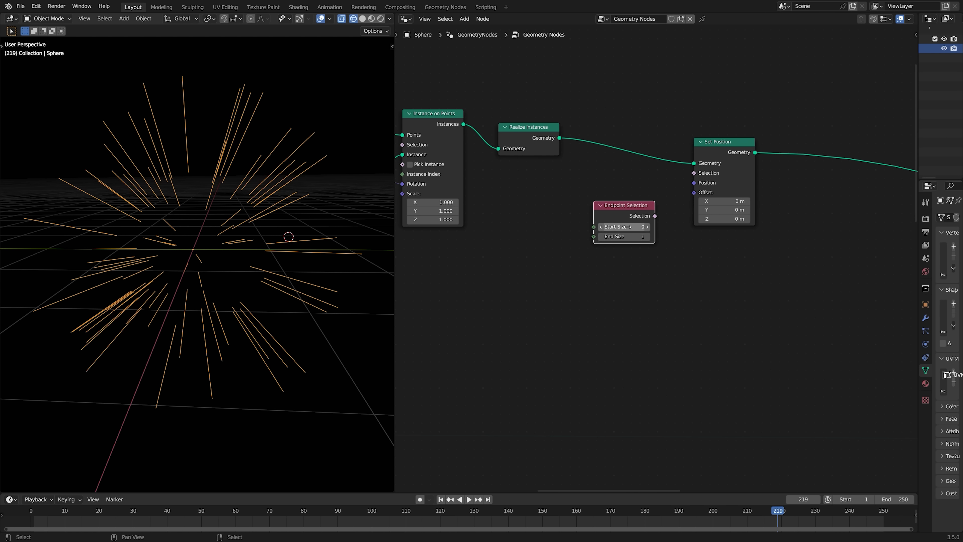
Connect the Endpoint Selection output to Set Position's Selection input and arrange the nodes.
middle_click_drag(245, 225, 214, 183)
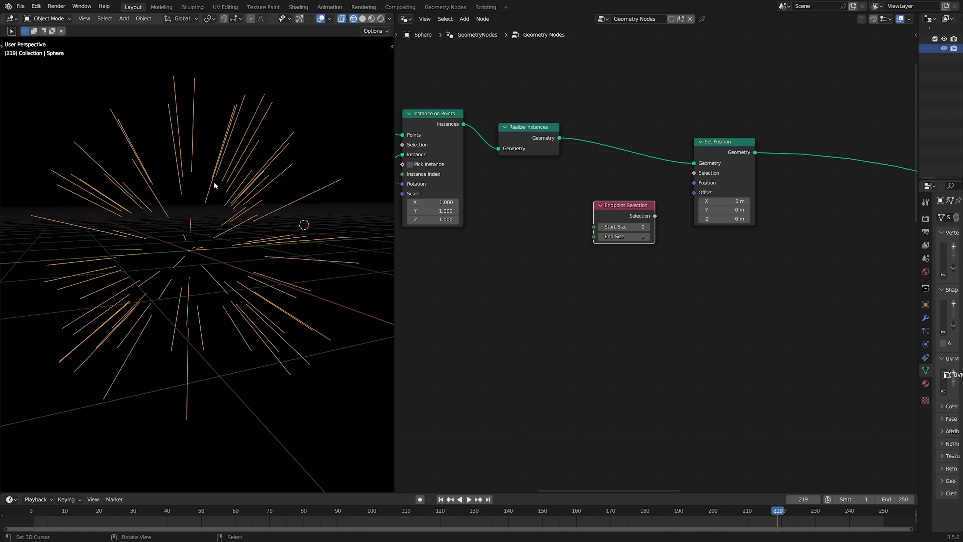
middle_click_drag(214, 247, 248, 255)
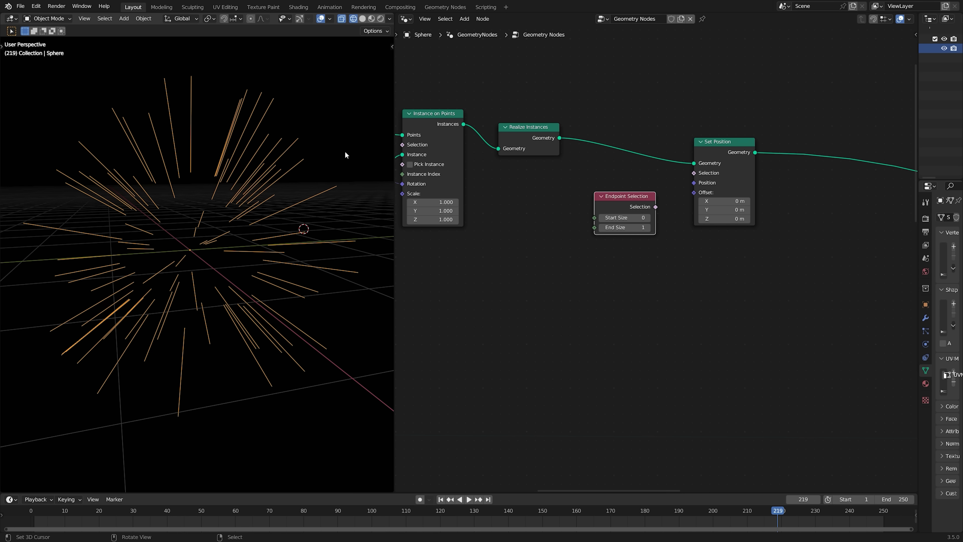
left_click_drag(656, 207, 696, 175)
left_click_drag(620, 197, 578, 175)
mouse_move(724, 201)
left_mouse_down()
mouse_move(766, 218)
mouse_move(621, 218)
mouse_move(724, 201)
left_mouse_up()
right_click(724, 201)
middle_click_drag(711, 237, 728, 249)
scroll(722, 255, "down", 3)
left_click_drag(631, 208, 614, 206)
middle_click_drag(708, 202, 786, 310)
left_click(823, 293)
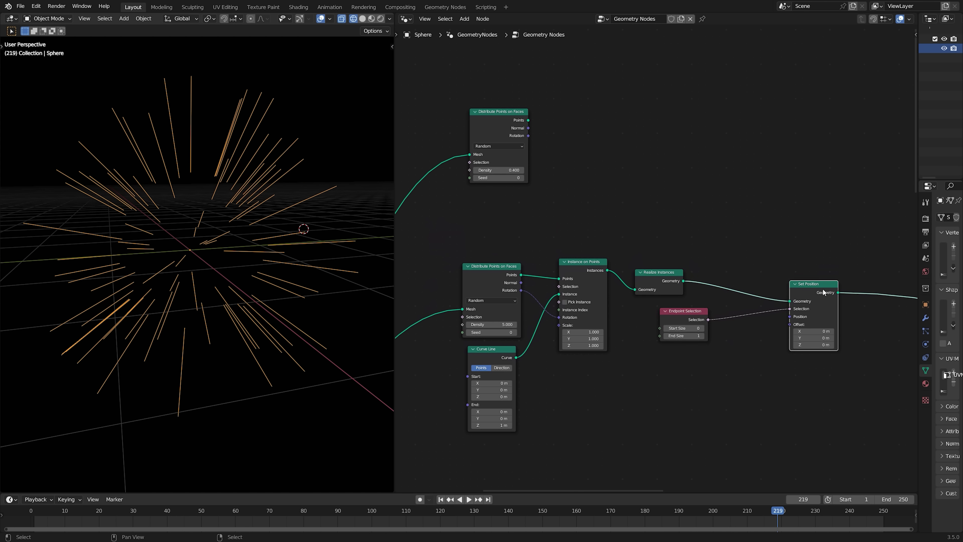
Preview the upper Distribute Points on Faces node and inspect its scattered points.
left_click(501, 125, "ctrl+shift")
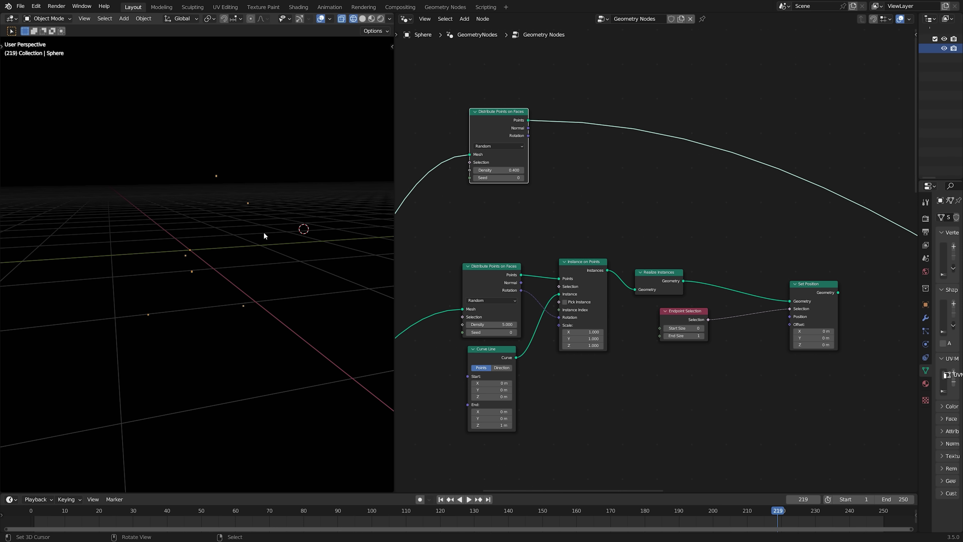
middle_click_drag(264, 233, 258, 232)
middle_click_drag(606, 171, 595, 159)
left_click_drag(513, 119, 515, 120)
Add a Geometry Proximity node and feed the upper Distribute Points on Faces node's points into its Target.
key("shift+a")
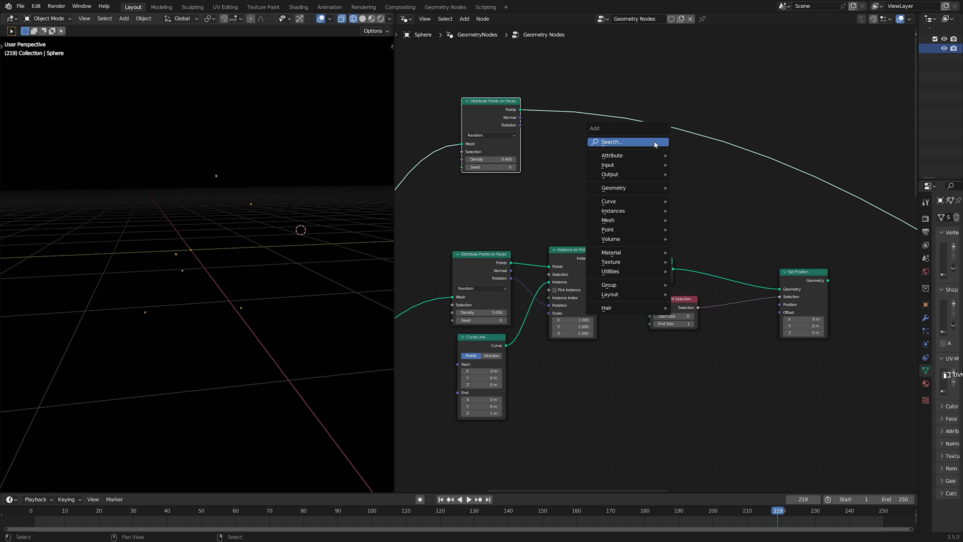
type("ge")
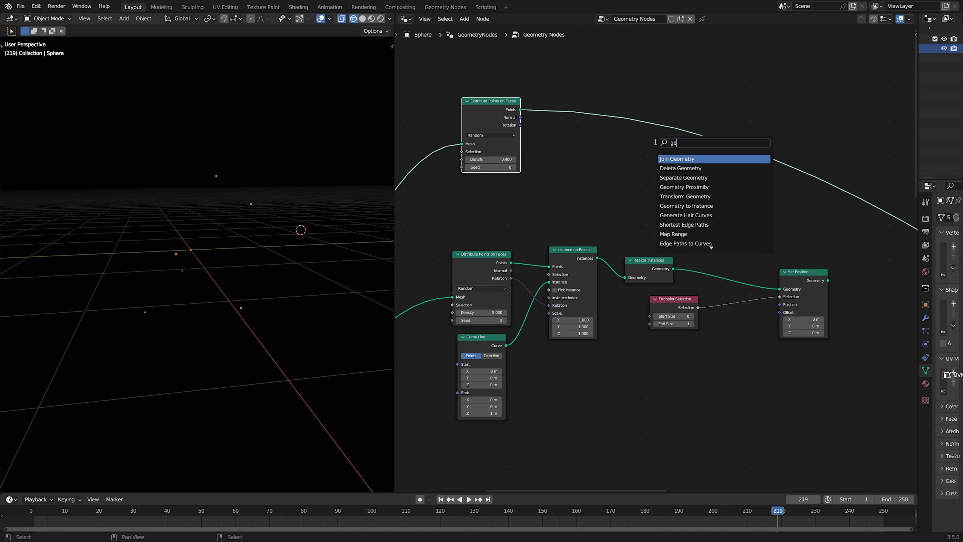
left_click(702, 187)
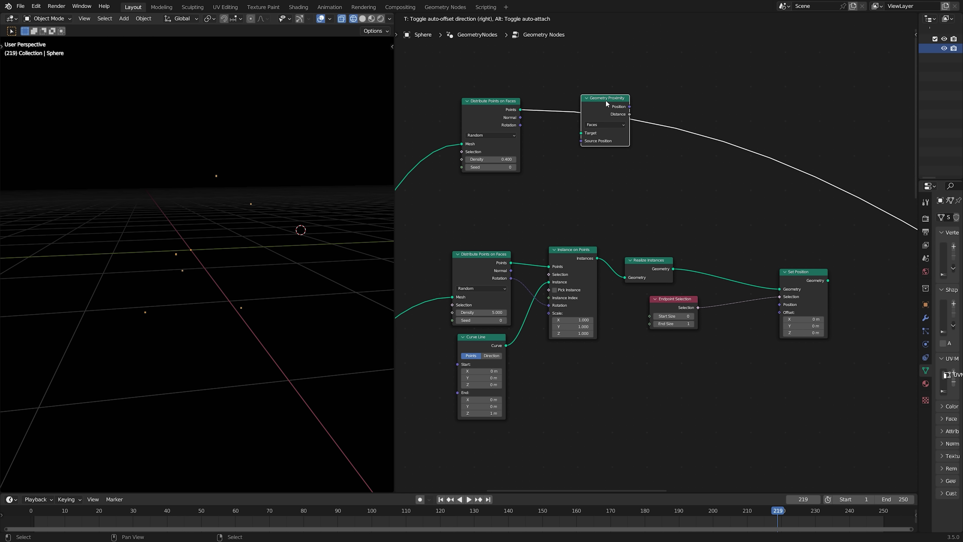
left_click(605, 99)
left_click(488, 102, "ctrl+shift")
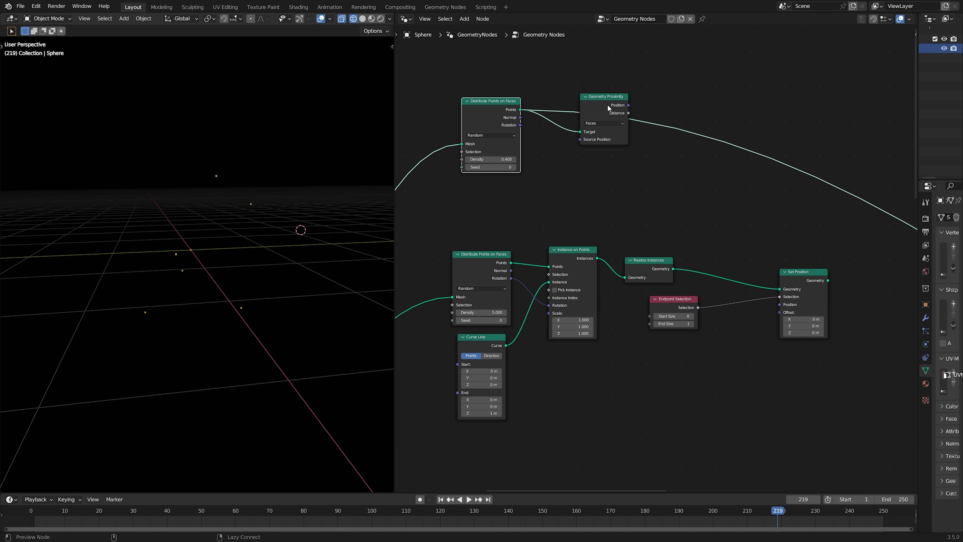
middle_click_drag(607, 104, 533, 93)
Connect Geometry Proximity's Position output to Set Position's Position input, and preview the Set Position node.
left_click_drag(554, 93, 708, 296)
left_click(737, 268, "ctrl+shift")
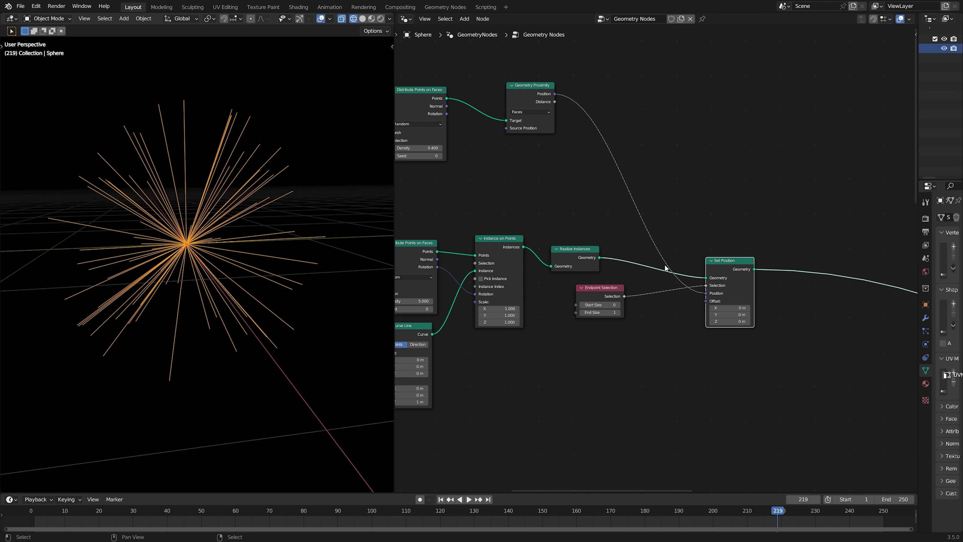
middle_click_drag(733, 281, 759, 267)
middle_click_drag(666, 207, 704, 236)
scroll(704, 237, "up", 1)
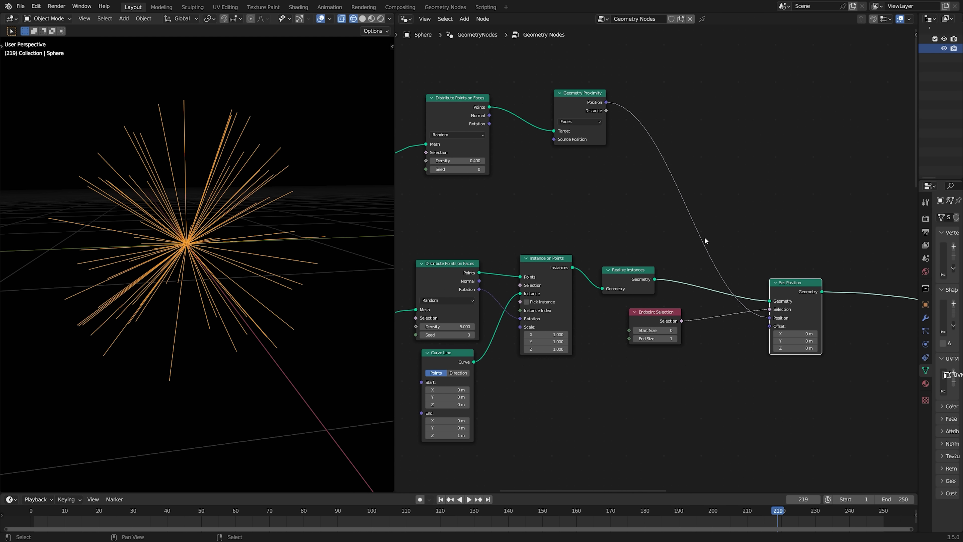
middle_click_drag(625, 148, 645, 144)
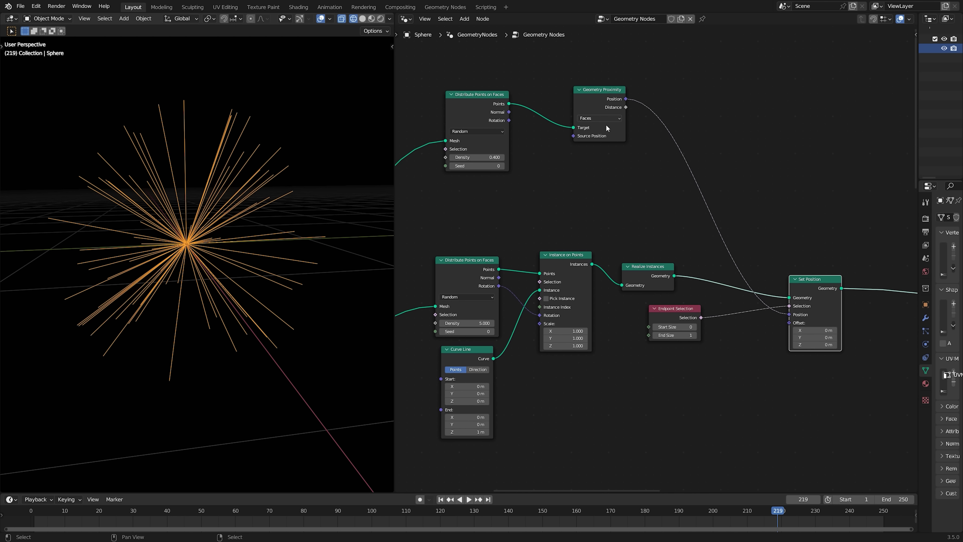
Set Geometry Proximity's target geometry to Points and save the file.
scroll(605, 124, "up", 3)
left_click(654, 209)
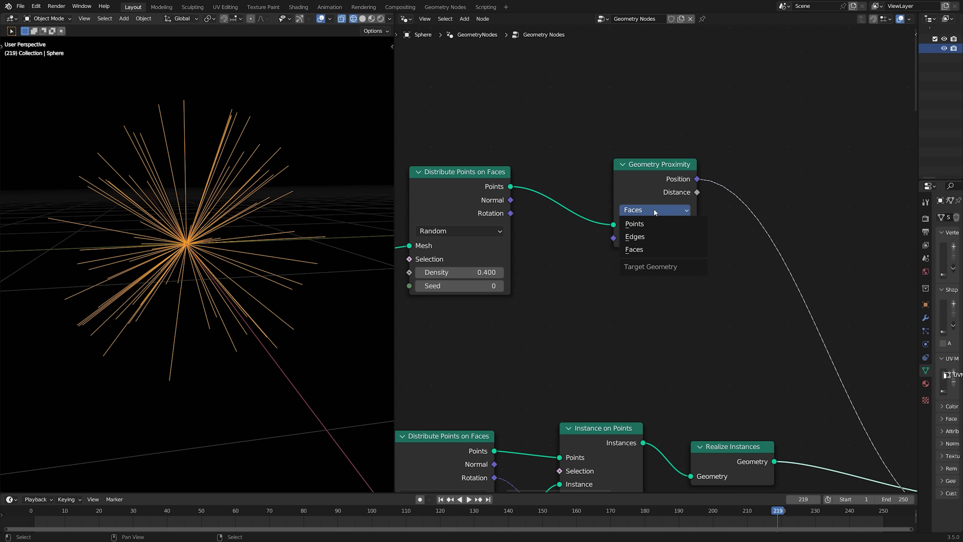
left_click(644, 224)
key("Home")
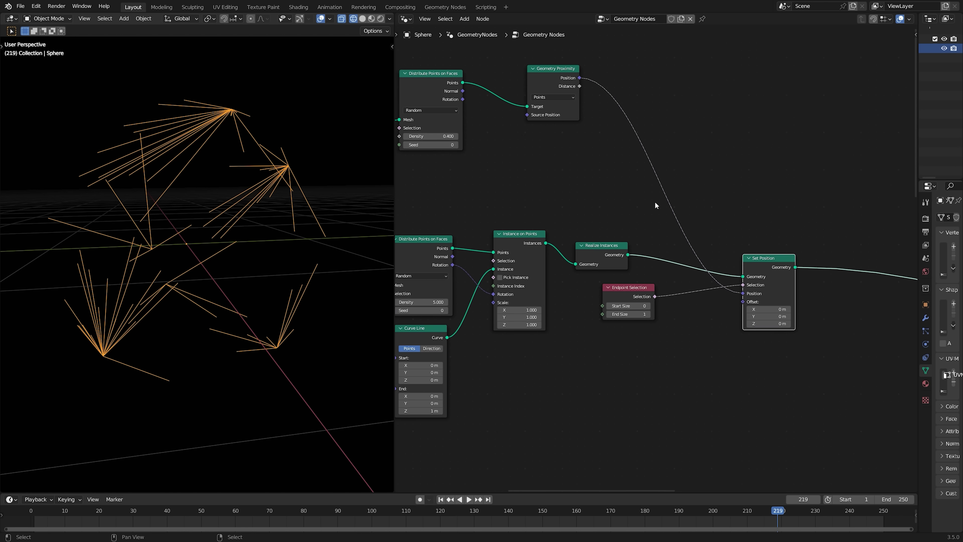
key("ctrl+s")
middle_click_drag(326, 218, 240, 242)
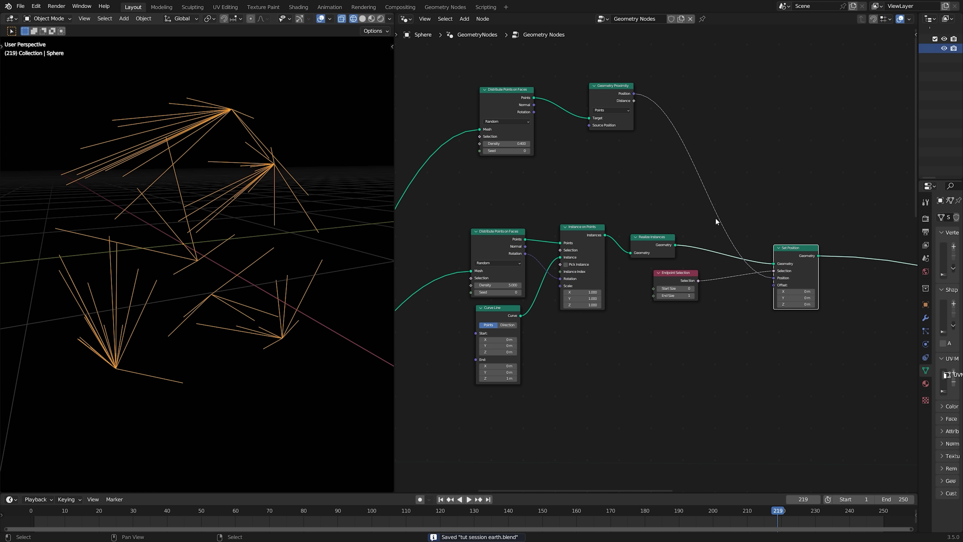
Sketch annotation strokes over the straight lines in the 3D view to illustrate the intended arcs.
middle_click_drag(715, 218, 699, 193)
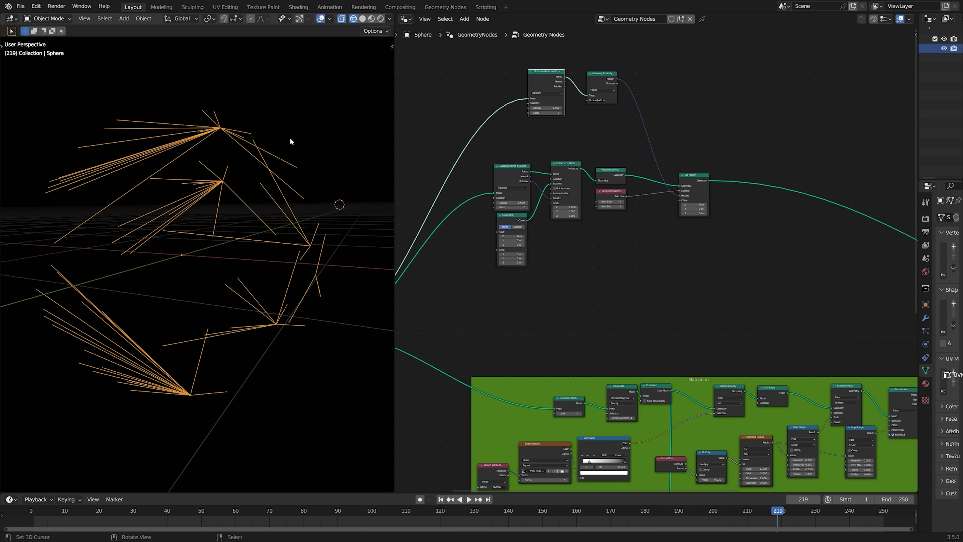
middle_click_drag(541, 229, 601, 236)
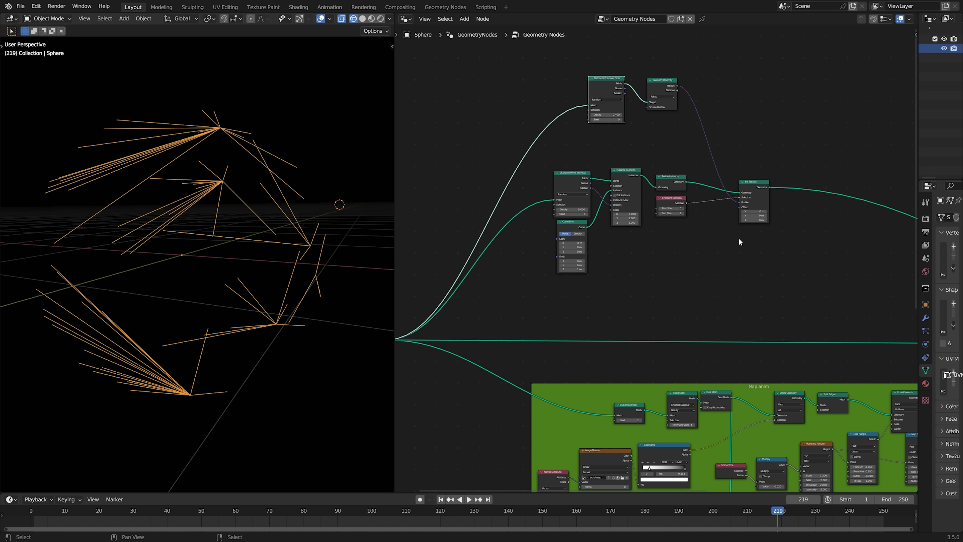
middle_click_drag(691, 268, 628, 276)
middle_click_drag(107, 167, 77, 193)
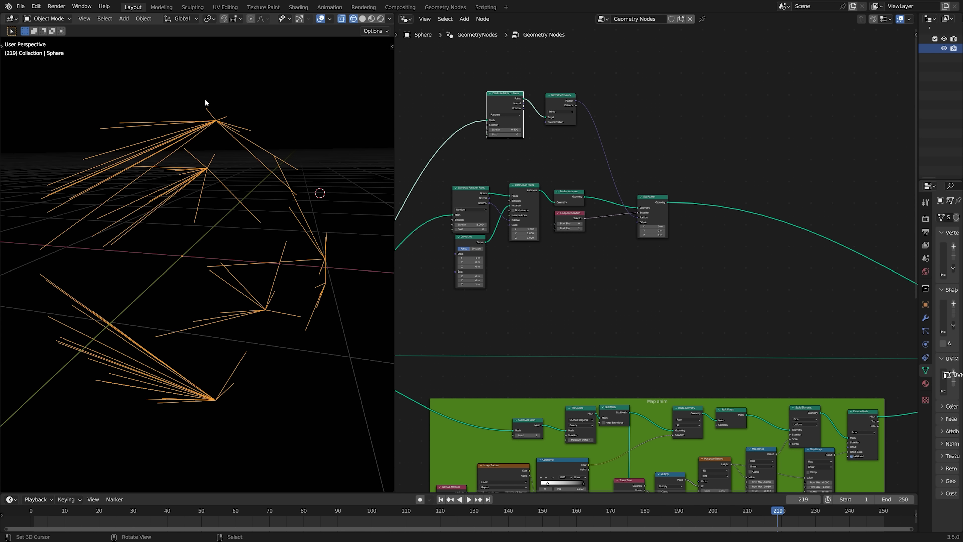
left_click_drag(44, 200, 189, 130)
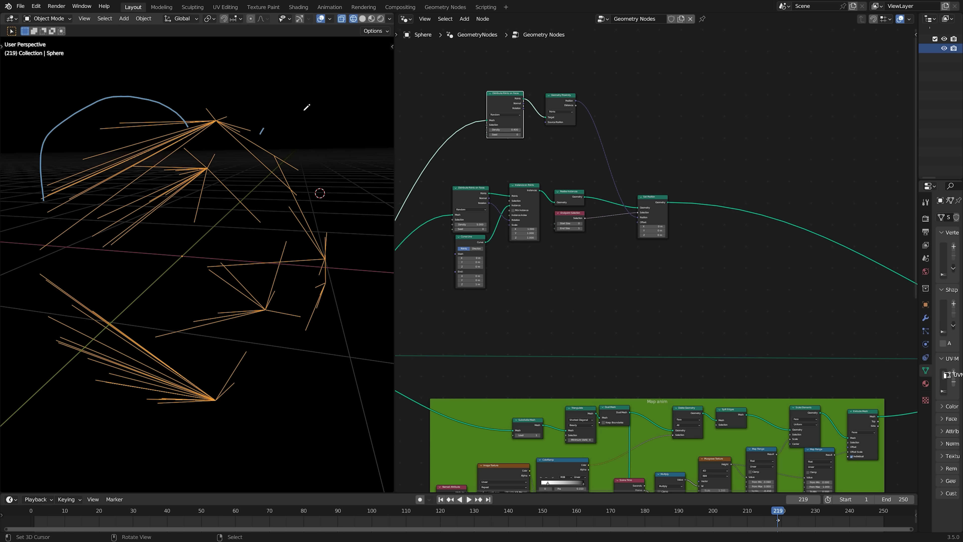
left_click_drag(304, 110, 309, 257)
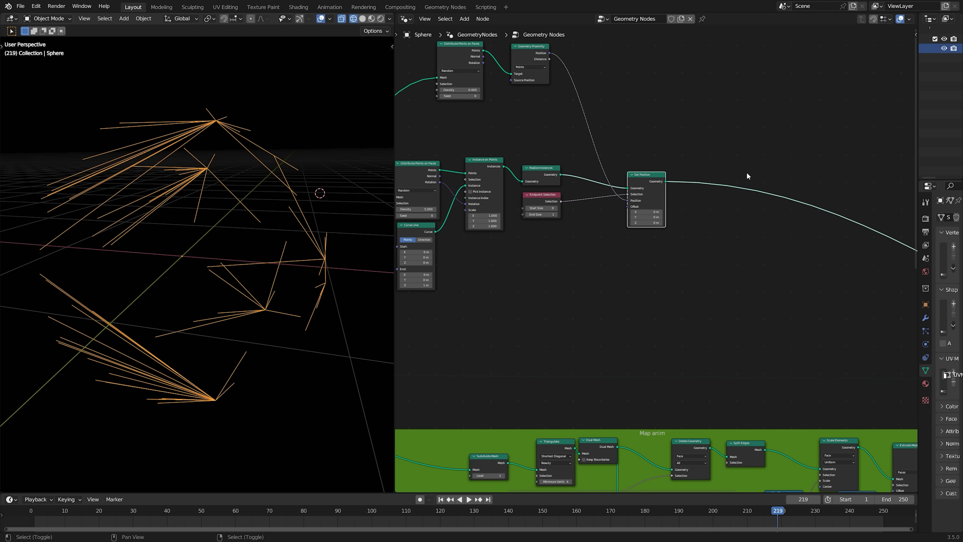
Insert a Set Spline Type node after Set Position and set its type to Bezier.
key("shift+a")
left_click(748, 173)
type("set ")
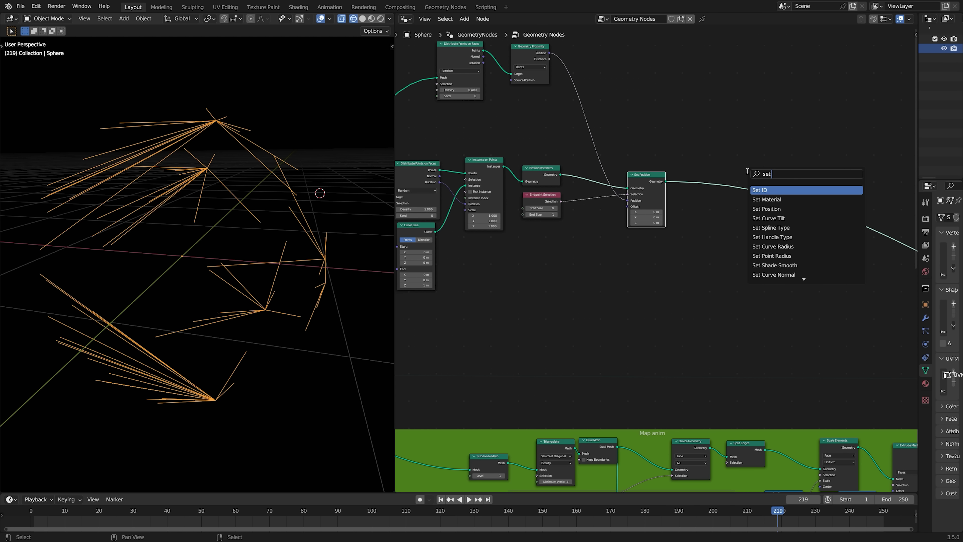
type(" s")
left_click(768, 188)
left_click(766, 176)
scroll(766, 175, "up", 6)
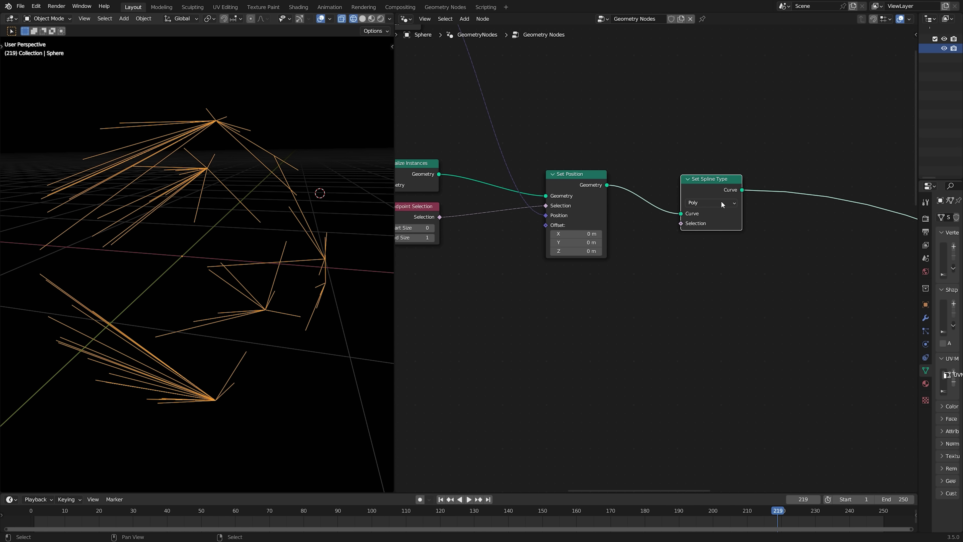
left_click(720, 202)
left_click(706, 230)
left_click_drag(717, 186, 712, 186)
Sketch annotation strokes illustrating Bezier handles on one of the lines, and undo them.
middle_click_drag(217, 165, 263, 170, "shift")
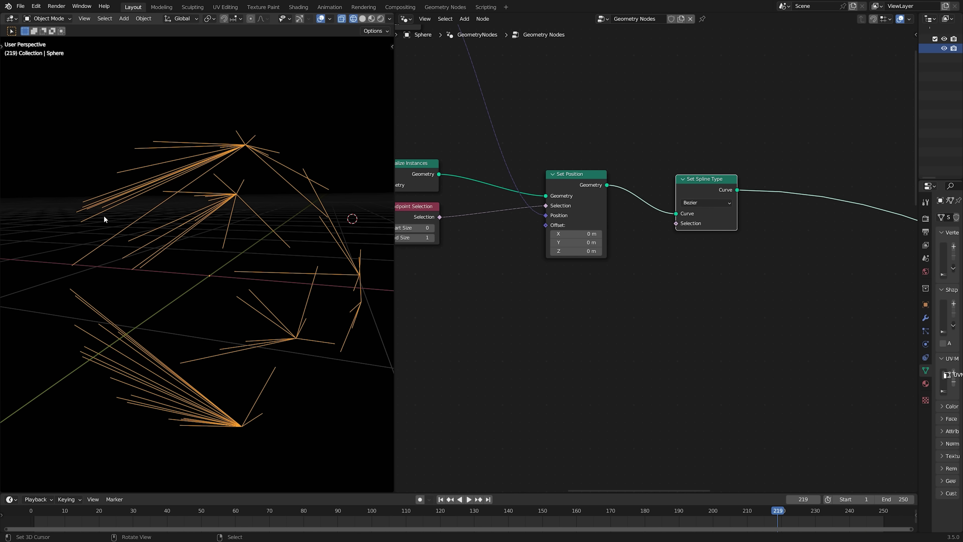
key("d")
left_click_drag(66, 207, 285, 131)
left_click_drag(60, 209, 104, 163)
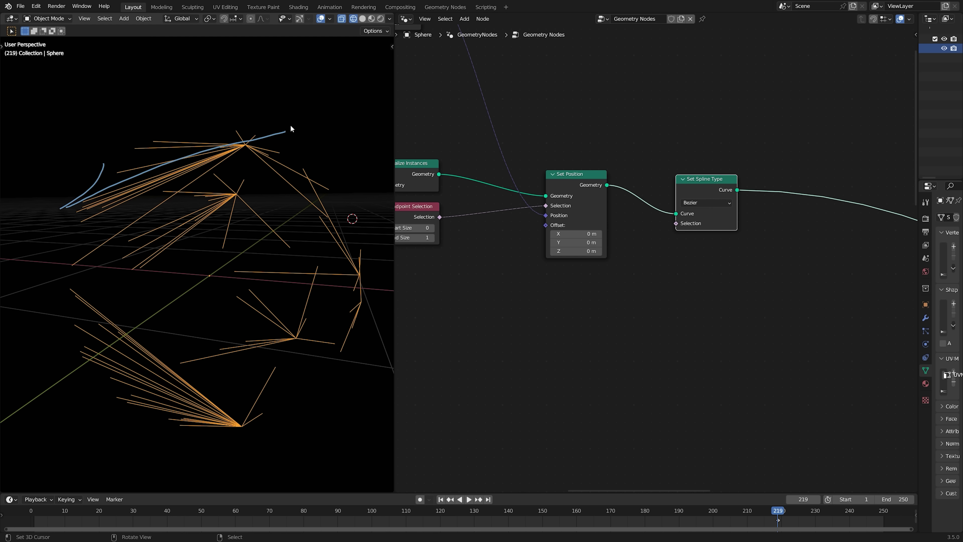
left_click_drag(290, 125, 229, 108)
key("ctrl+z")
Add a Bezier curve to the scene as a demonstration object and enter its edit mode.
mouse_move(230, 110)
middle_mouse_down()
mouse_move(157, 172)
mouse_move(290, 196)
mouse_move(275, 203)
mouse_move(251, 250)
middle_mouse_up()
key("shift+a")
mouse_move(285, 202)
left_click(316, 202)
key("Tab")
middle_click_drag(275, 212, 307, 198)
scroll(308, 198, "up", 3)
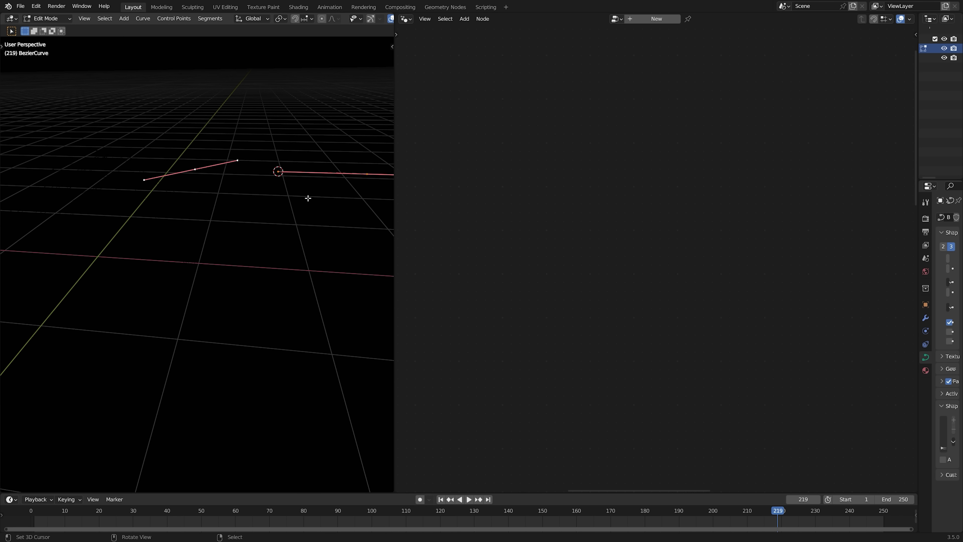
Change the 3D view's shading background from black to grey.
scroll(374, 38, "down", 4)
scroll(376, 19, "down", 5)
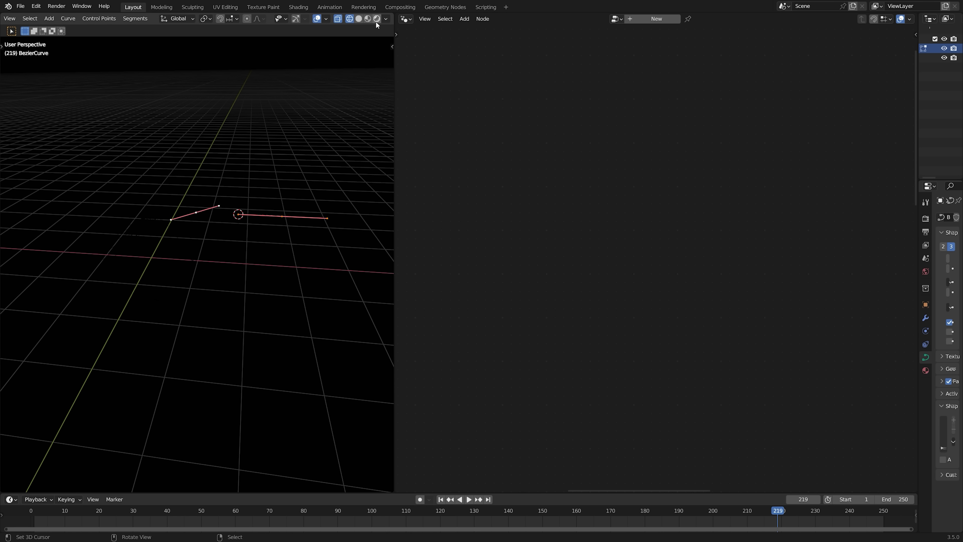
left_click(385, 19)
left_click(387, 85)
Try rotating the handles at each end of the Bezier curve, cancelling each rotation.
mouse_move(251, 219)
middle_mouse_down()
mouse_move(235, 238)
mouse_move(253, 254)
middle_mouse_up()
key("r")
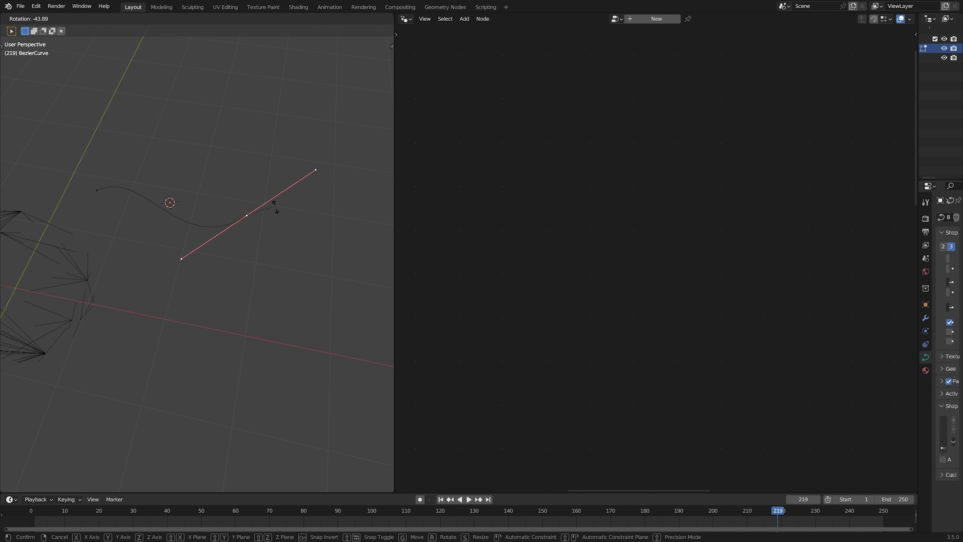
right_click(275, 209)
right_click(116, 203)
key("r")
right_click(198, 220)
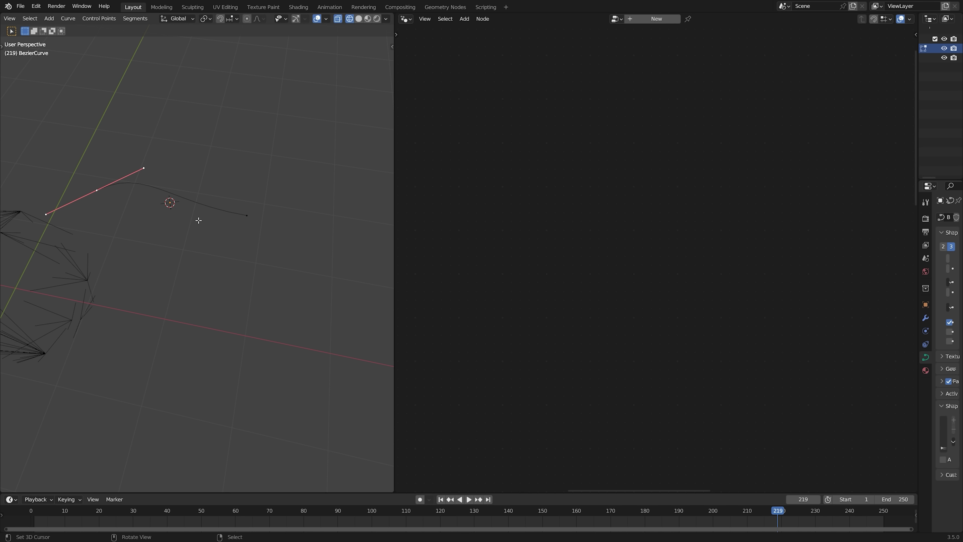
Leave edit mode, delete the demonstration Bezier curve and reselect the sphere.
key("Tab")
key("Delete")
right_click(85, 284)
middle_click_drag(85, 286, 289, 285, "shift")
middle_click_drag(289, 285, 296, 279)
scroll(296, 279, "up", 2)
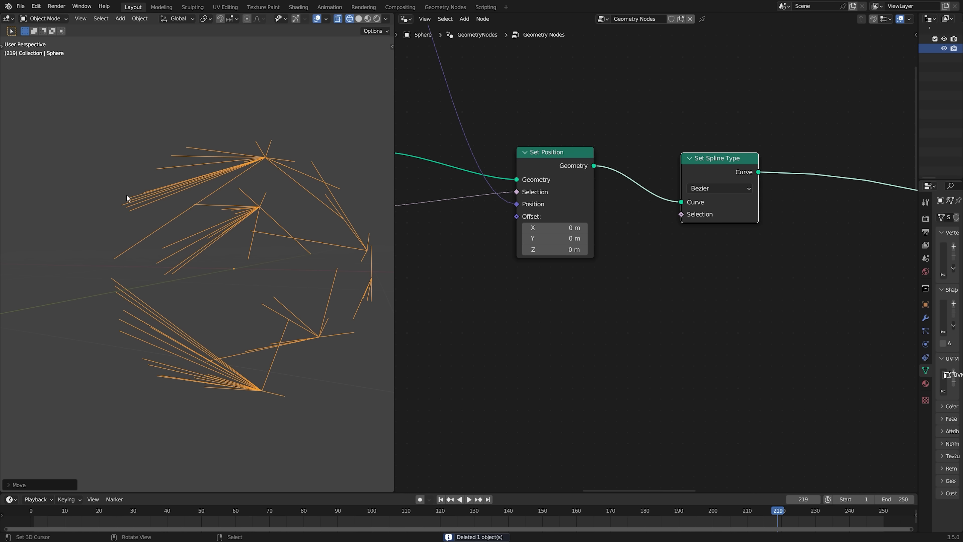
Add a Set Handle Positions node on the curve link after the Set Spline Type node.
middle_click_drag(232, 193, 194, 165)
scroll(768, 209, "down", 1)
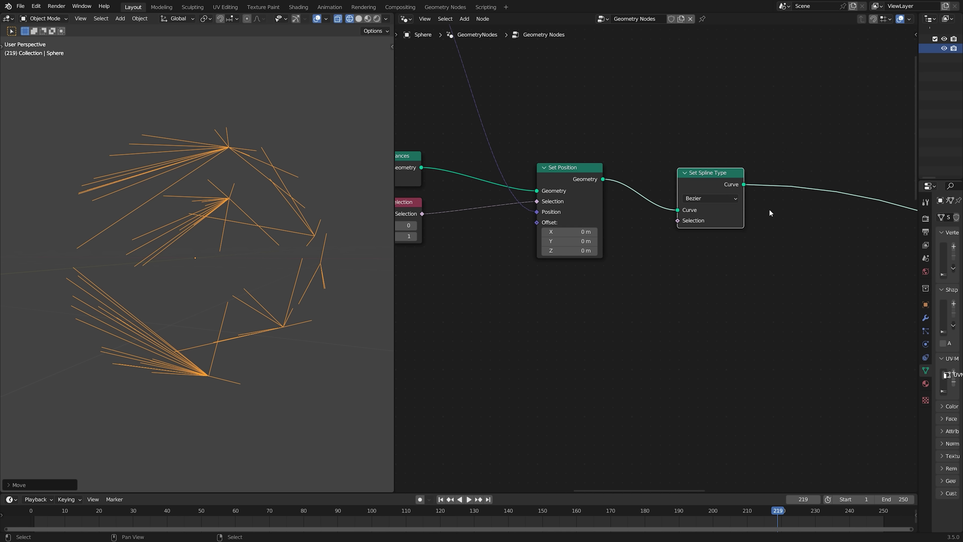
key("shift+a")
mouse_move(801, 208)
left_click(760, 145)
type("handle")
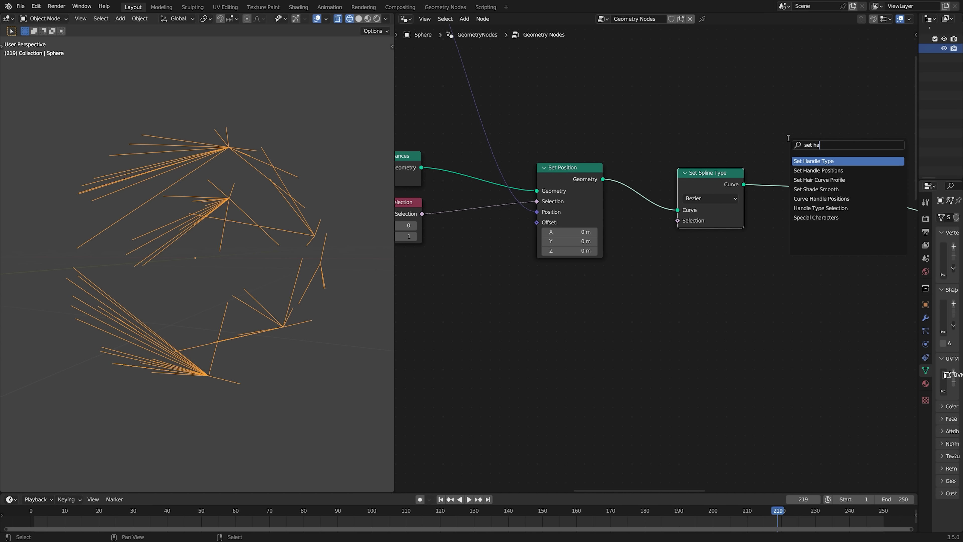
key("Return")
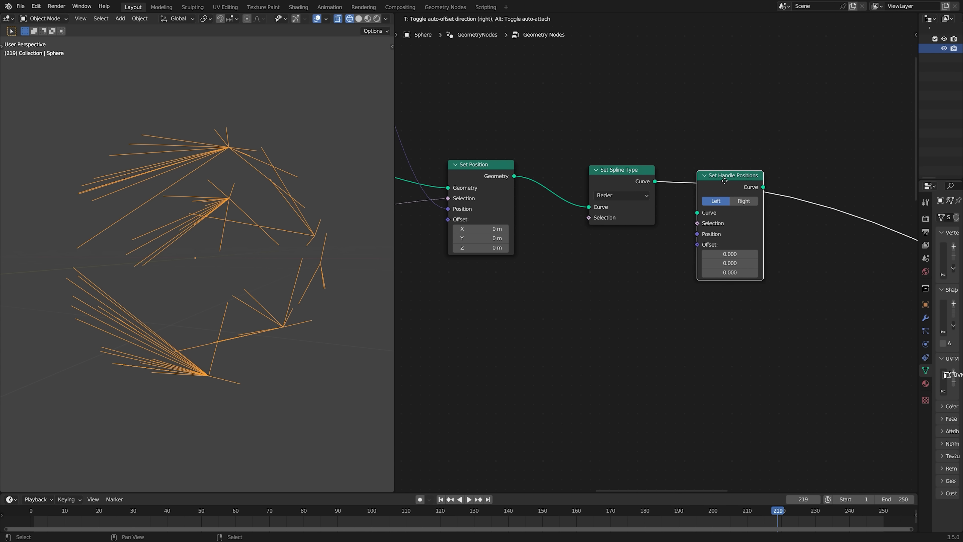
left_click(747, 192)
Duplicate the Set Handle Positions node in series, switch the copy to Right and save the file.
key("shift+d")
left_click(806, 197)
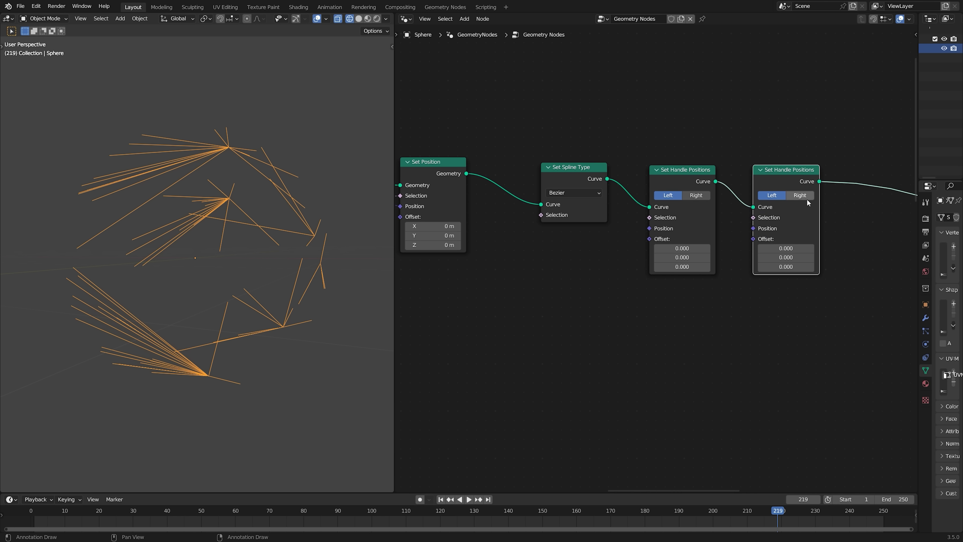
left_click(806, 196)
scroll(657, 259, "down", 3)
middle_click_drag(161, 186, 169, 206)
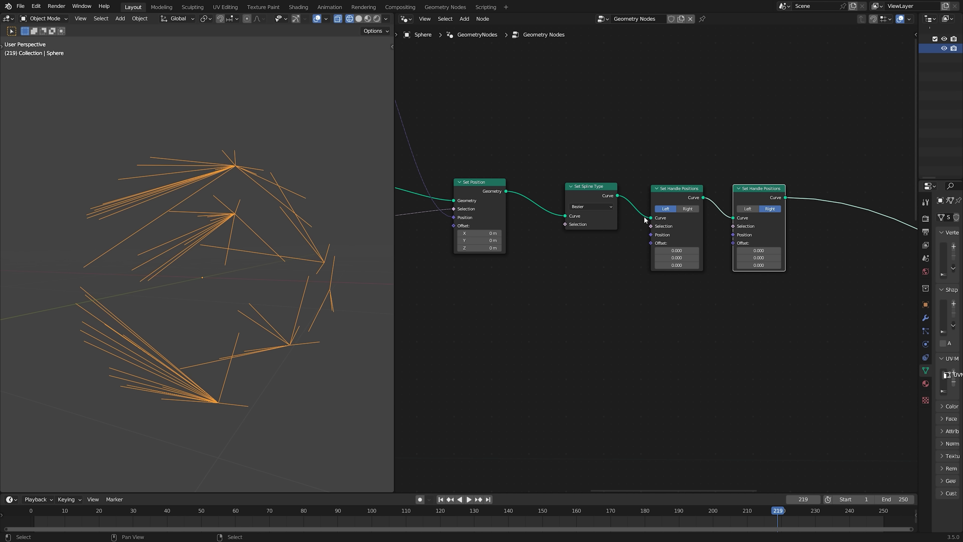
key("ctrl+s")
Annotate a freehand circle beside the line sphere in the 3D view to represent the globe.
middle_click_drag(219, 327, 281, 238)
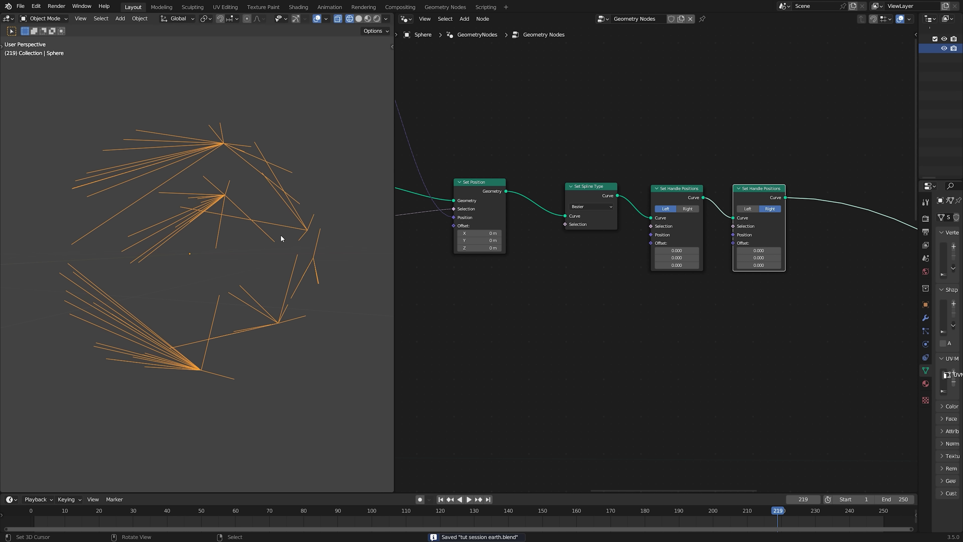
left_click(386, 19)
middle_click_drag(247, 215, 221, 212)
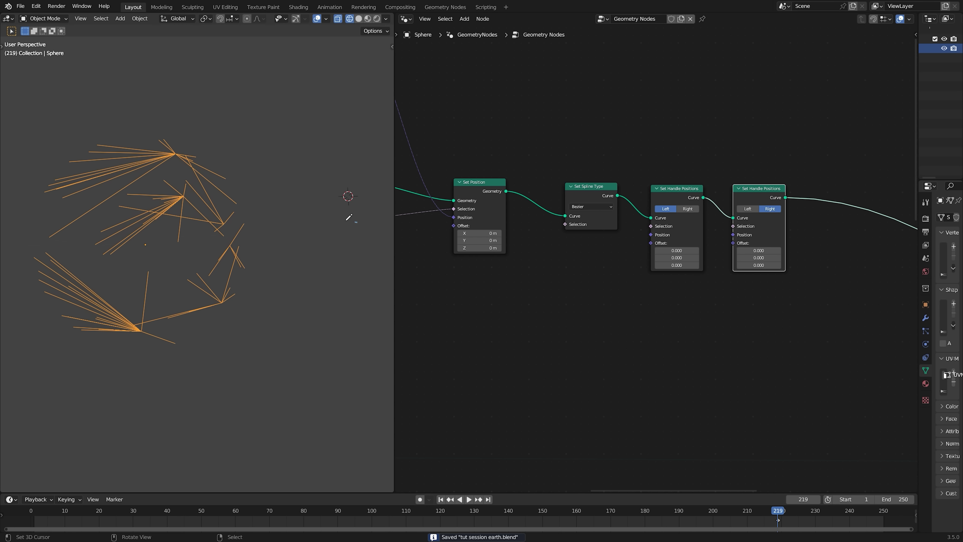
mouse_move(348, 217)
left_mouse_down()
mouse_move(376, 282)
mouse_move(359, 236)
left_mouse_up()
middle_click_drag(360, 236, 234, 227)
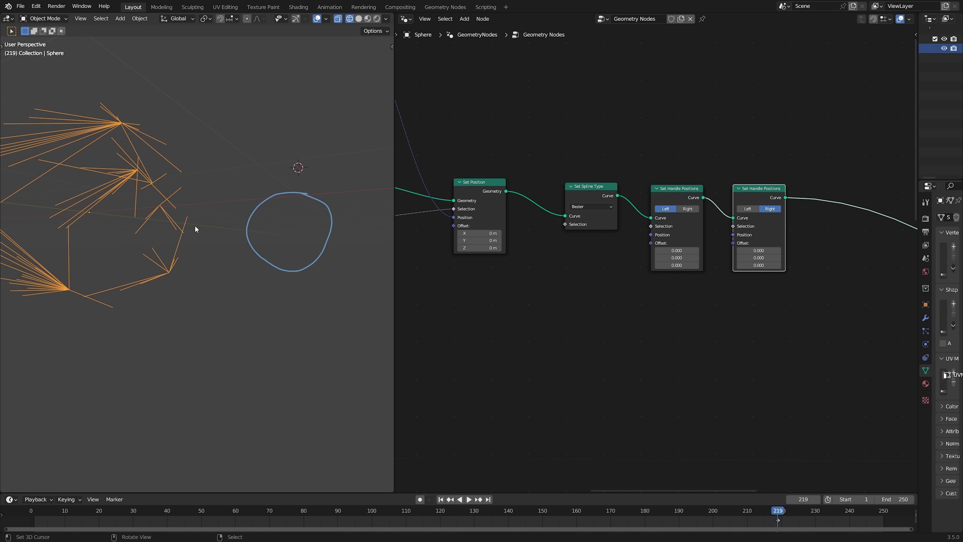
mouse_move(129, 159)
middle_mouse_down()
mouse_move(281, 194)
mouse_move(295, 186)
middle_mouse_up()
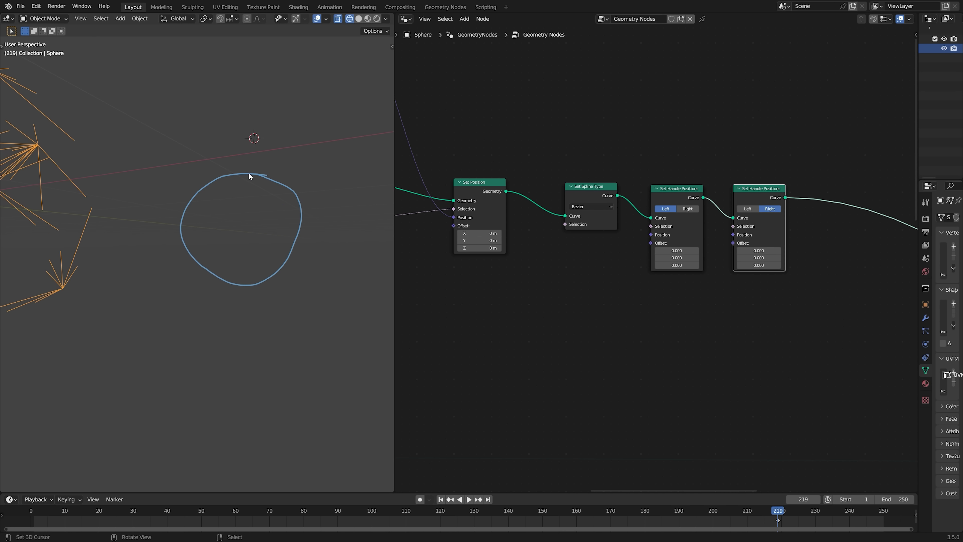
Annotate connecting chords inside the drawn circle and outward direction strokes around its rim.
left_click_drag(228, 173, 298, 197)
mouse_move(191, 196)
left_mouse_down()
mouse_move(188, 253)
mouse_move(276, 268)
left_mouse_up()
left_click_drag(297, 200, 262, 191)
mouse_move(270, 174)
left_mouse_down()
mouse_move(285, 141)
mouse_move(315, 147)
left_mouse_up()
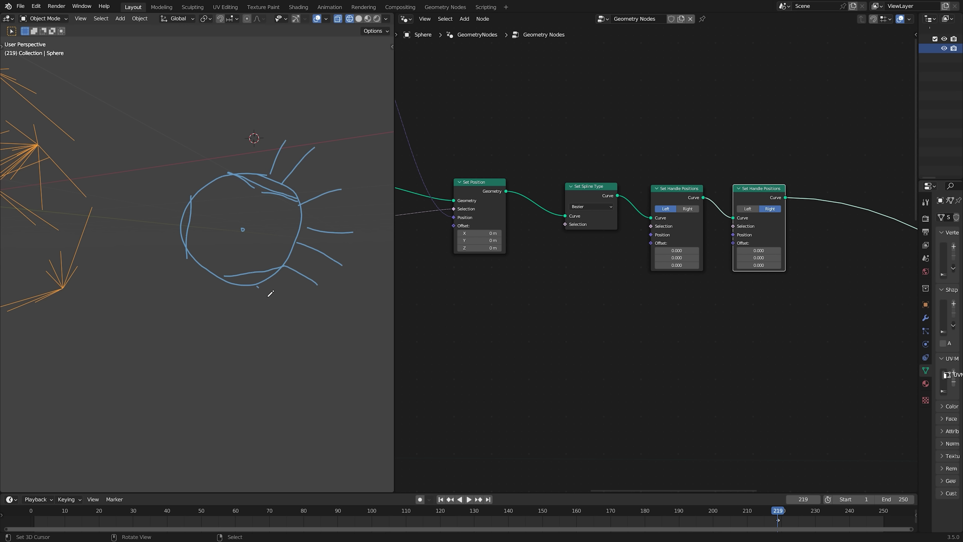
left_click_drag(268, 295, 281, 308)
left_click_drag(230, 282, 198, 298)
left_click_drag(228, 173, 265, 149)
left_click_drag(300, 204, 309, 158)
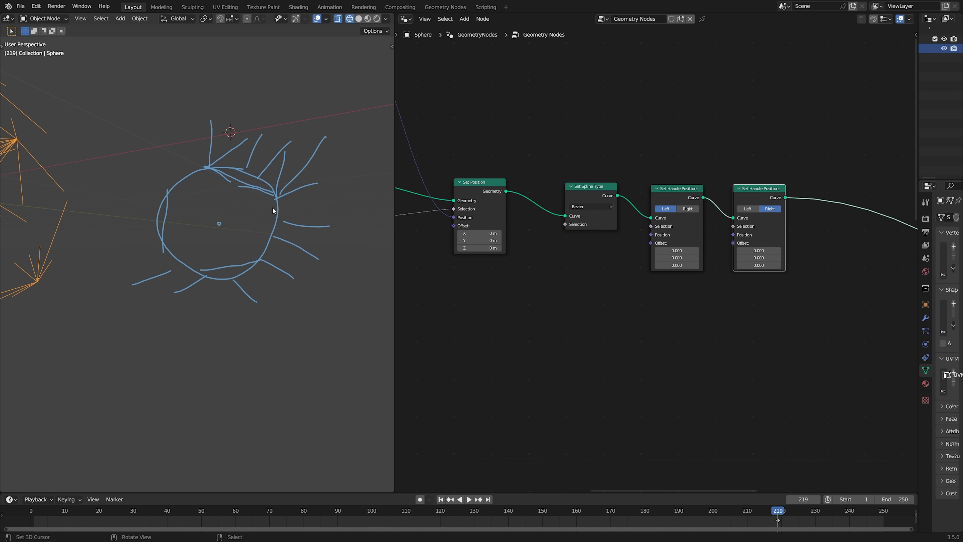
Undo the outward annotation strokes drawn around the circle.
key("ctrl+z")
key("ctrl+z")
key("ctrl+z")
key("ctrl+z")
key("ctrl+z")
key("ctrl+z")
key("ctrl+z")
key("ctrl+z")
key("ctrl+z")
key("ctrl+z")
key("ctrl+z")
key("ctrl+z")
key("ctrl+z")
key("ctrl+z")
key("ctrl+z")
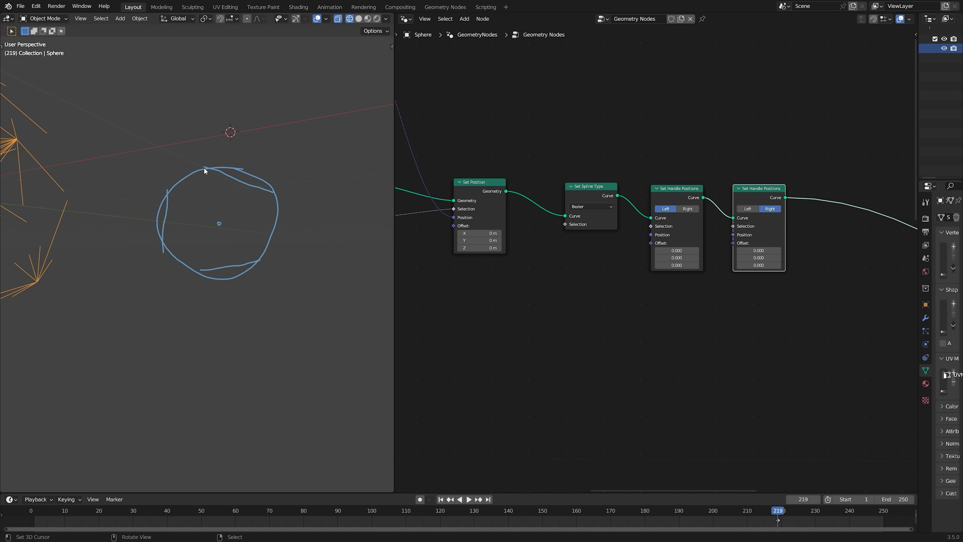
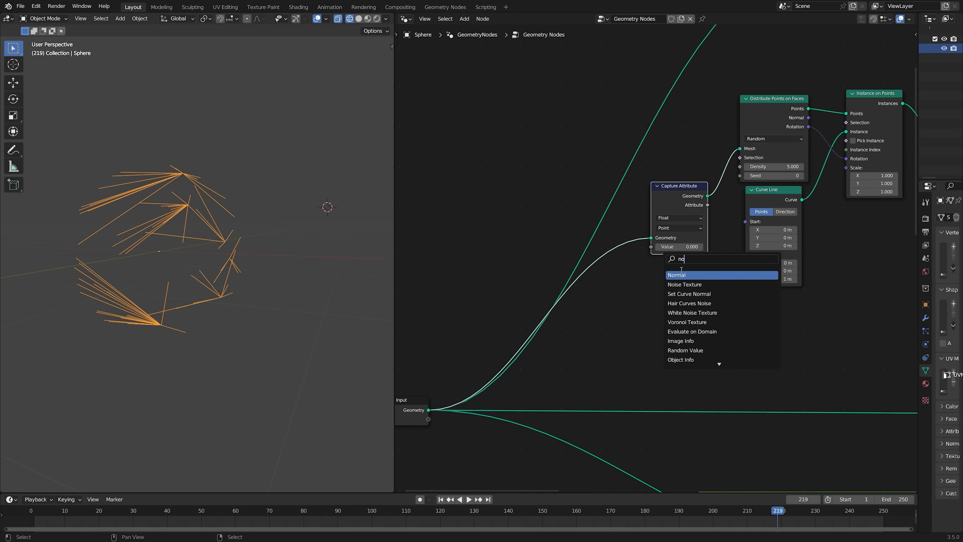
Add a Normal node, set the Capture Attribute data type to Vector and connect Normal to its Value input.
key("Return")
left_click(660, 277)
scroll(660, 275, "up", 2)
left_click(674, 205)
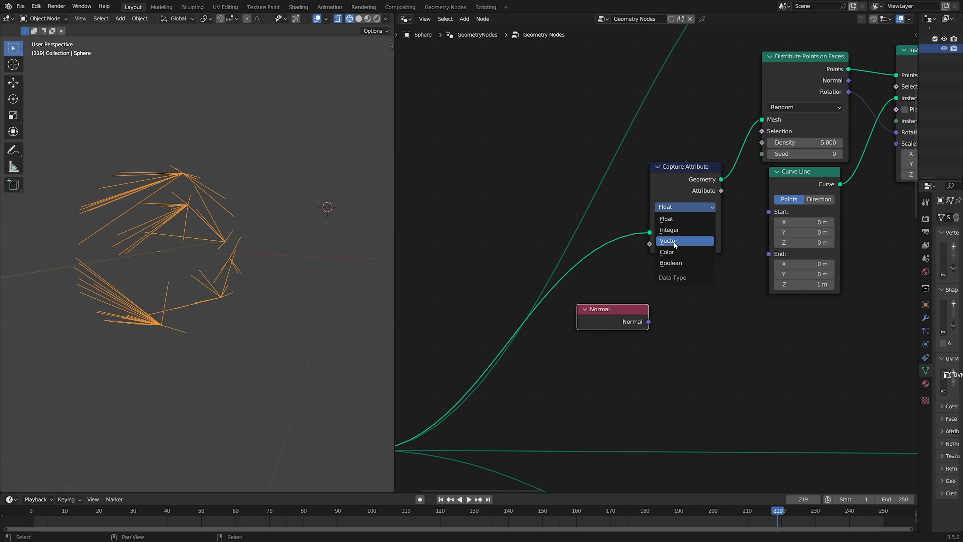
left_click(674, 241)
left_click_drag(634, 327, 652, 244)
key("ctrl+z")
key("ctrl+shift+z")
Set the Capture Attribute domain to Face and arrange it and the Normal node beside Distribute Points on Faces.
left_click_drag(622, 324, 621, 299)
left_click(690, 223)
left_click(684, 253)
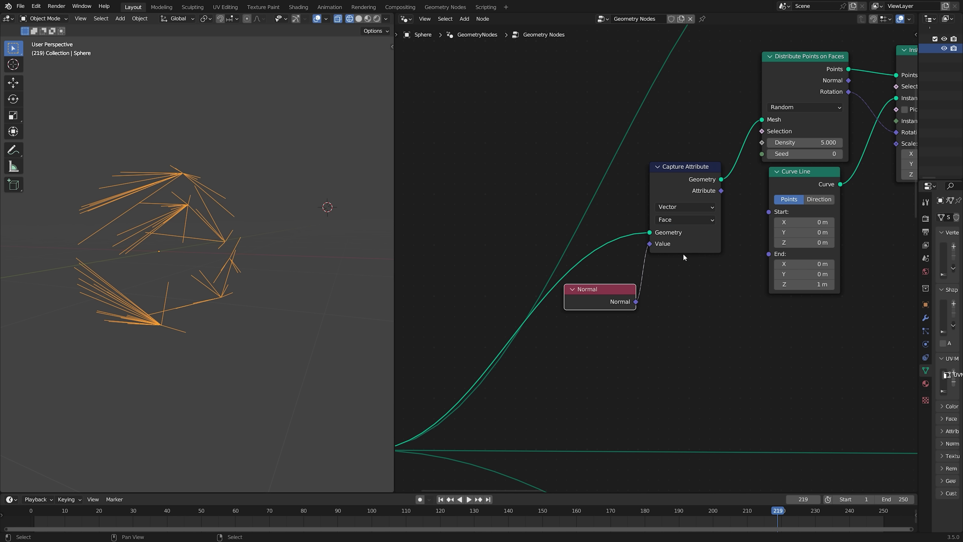
left_click_drag(616, 302, 519, 260)
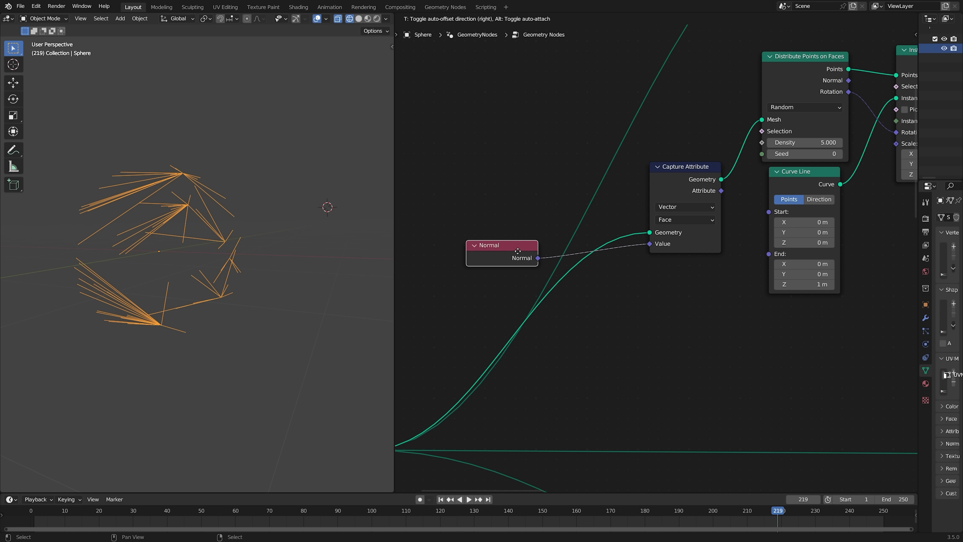
left_click(695, 179)
left_click_drag(694, 177, 698, 182)
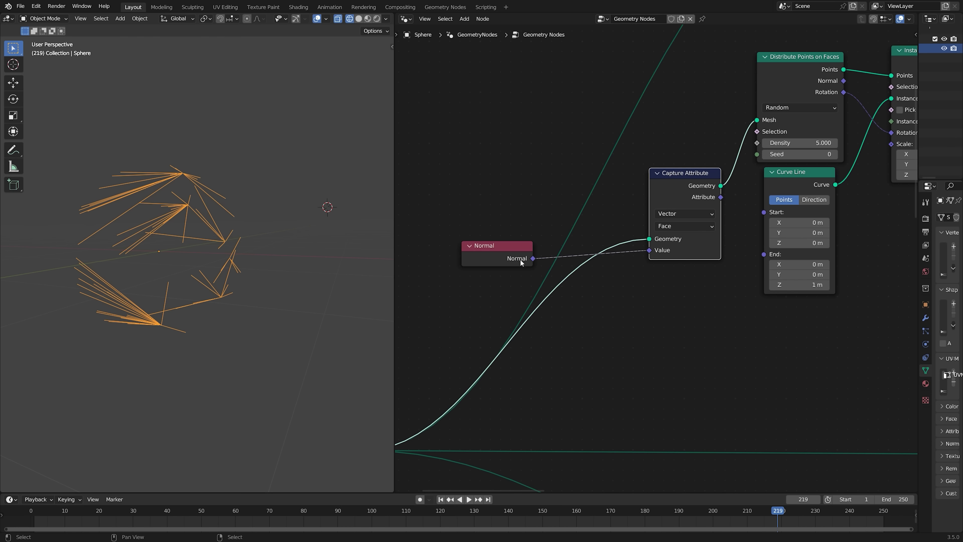
left_click_drag(521, 260, 652, 293)
middle_click_drag(695, 290, 571, 273)
left_click_drag(577, 226, 594, 260)
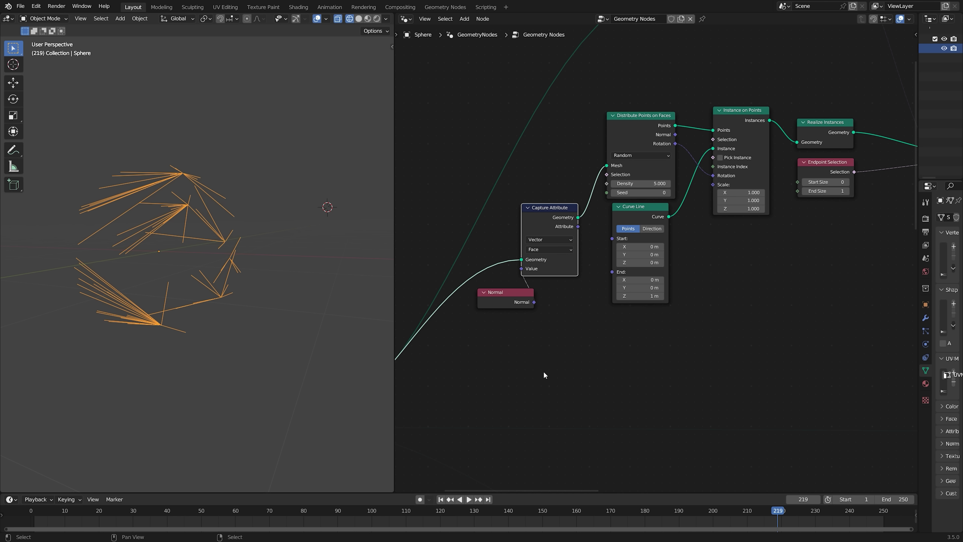
Preview the group input's plain geometry and the combined earth output in the 3D view.
middle_click_drag(543, 371, 687, 287)
middle_click_drag(687, 288, 525, 330, "ctrl")
left_click(462, 332, "alt+shift")
scroll(606, 333, "down", 11)
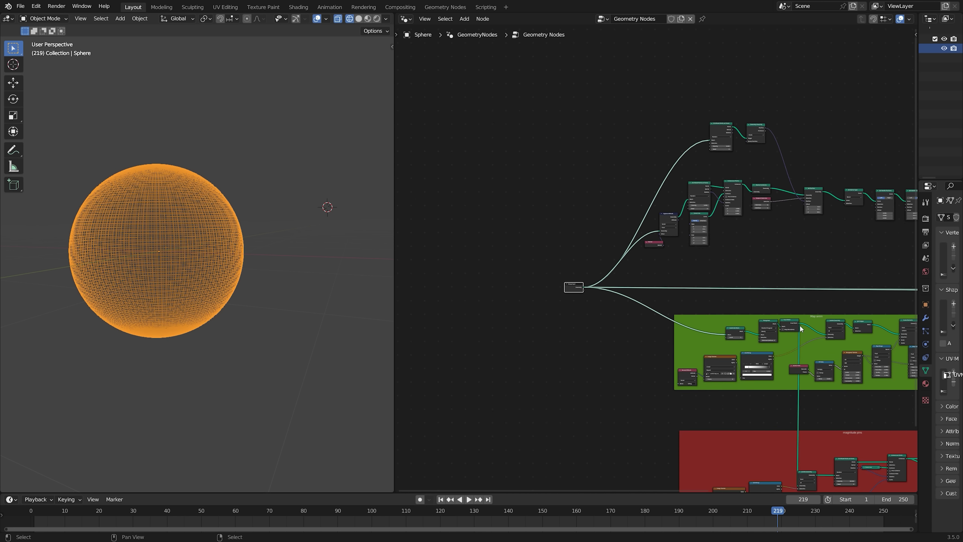
middle_click_drag(800, 329, 466, 296)
left_click(758, 265, "alt+shift")
middle_click_drag(497, 228, 817, 260)
scroll(601, 317, "up", 7)
middle_click_drag(600, 317, 510, 342)
scroll(598, 286, "up", 4)
mouse_move(547, 208)
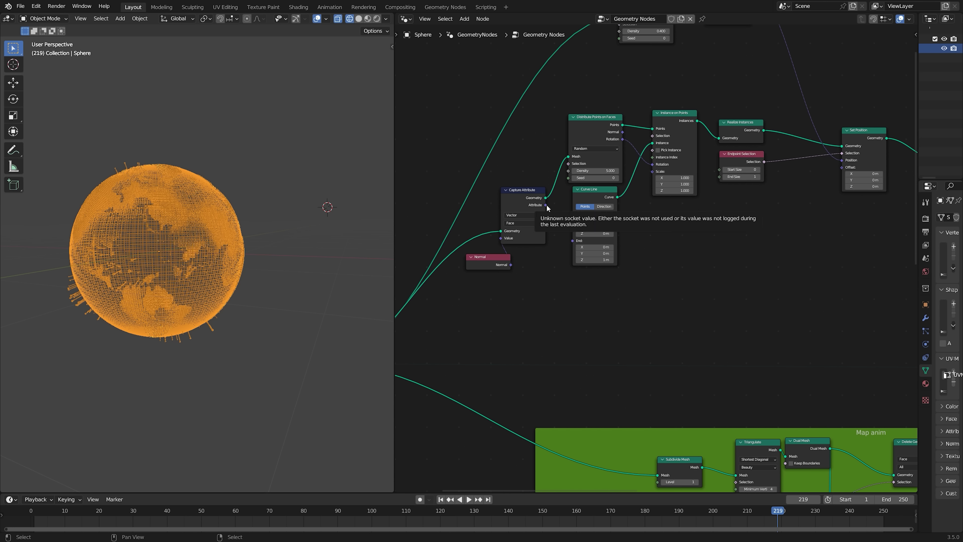
Connect the captured Attribute output to the Position input of the Left Set Handle Positions node.
left_click_drag(545, 205, 636, 180)
scroll(570, 226, "down", 3)
middle_click_drag(570, 225, 621, 235)
scroll(646, 183, "up", 4)
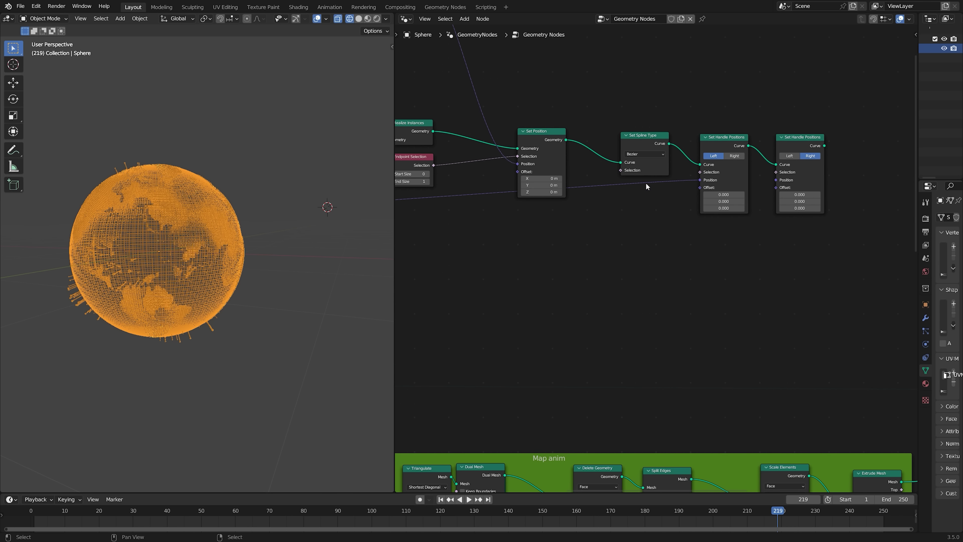
Add a reroute on the captured normal link and connect it to the Right Set Handle Positions node's Position.
right_click_drag(628, 205, 634, 210, "shift")
scroll(644, 215, "up", 4)
middle_click_drag(644, 214, 612, 195)
left_click_drag(573, 159, 740, 166)
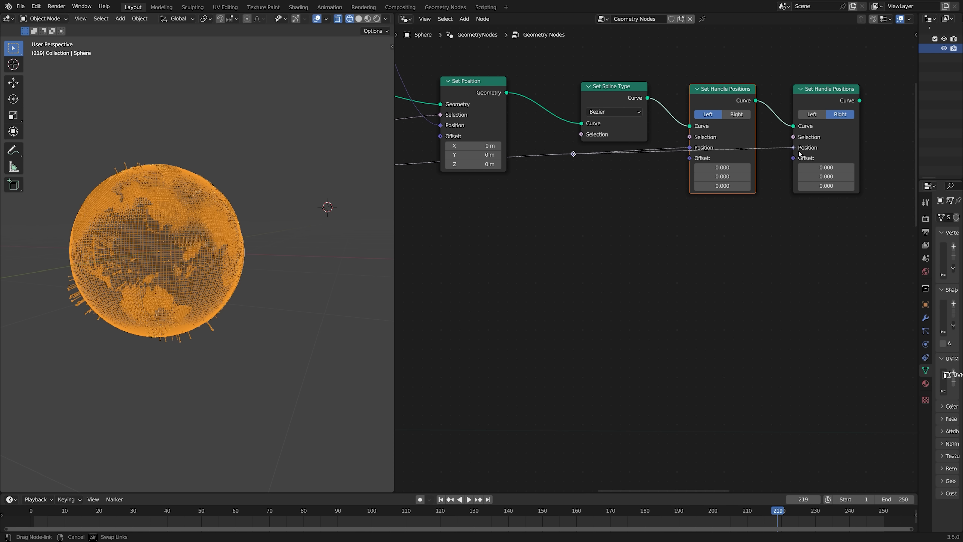
left_click_drag(798, 149, 796, 148)
scroll(811, 174, "down", 2)
scroll(708, 284, "up", 2)
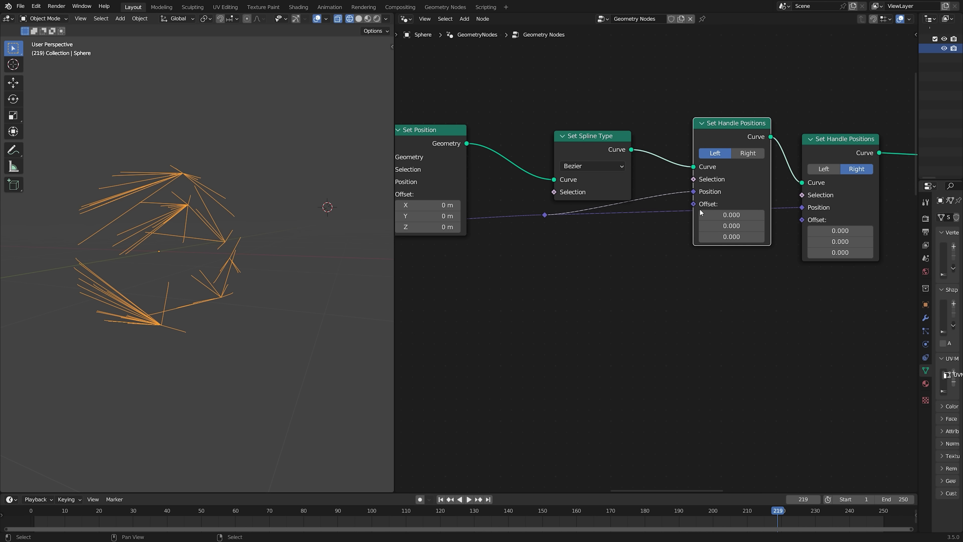
Move the captured normal links from Position to Offset on both Set Handle Positions nodes.
left_click_drag(692, 196, 693, 204)
middle_click_drag(676, 252, 573, 253)
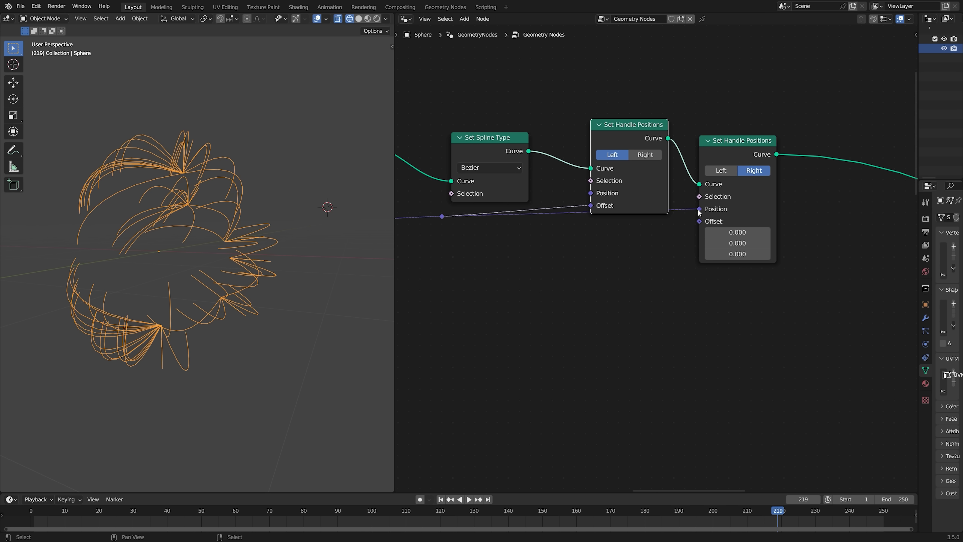
left_click_drag(699, 209, 700, 221)
middle_click_drag(330, 272, 275, 260)
scroll(275, 261, "down", 1)
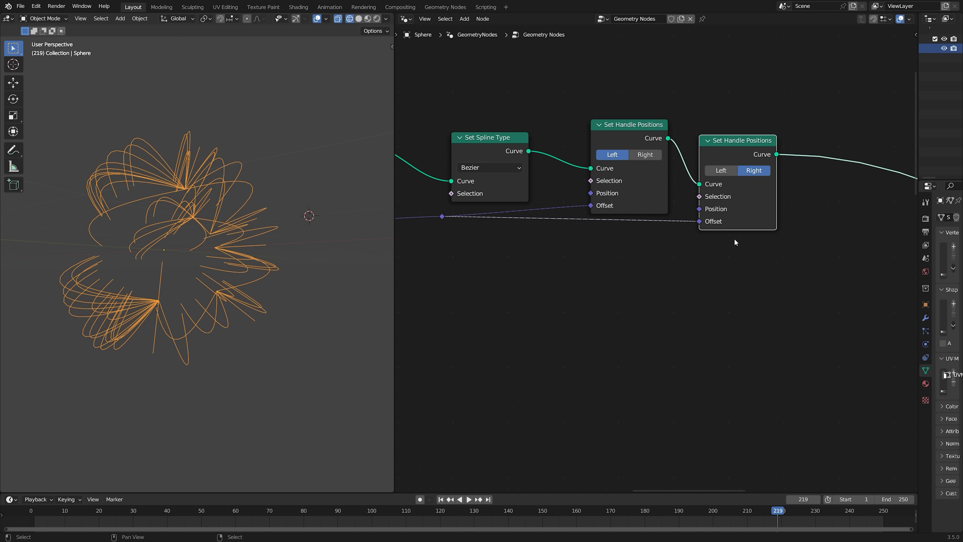
scroll(752, 263, "down", 5)
middle_click_drag(273, 299, 243, 279)
middle_click_drag(402, 224, 808, 230)
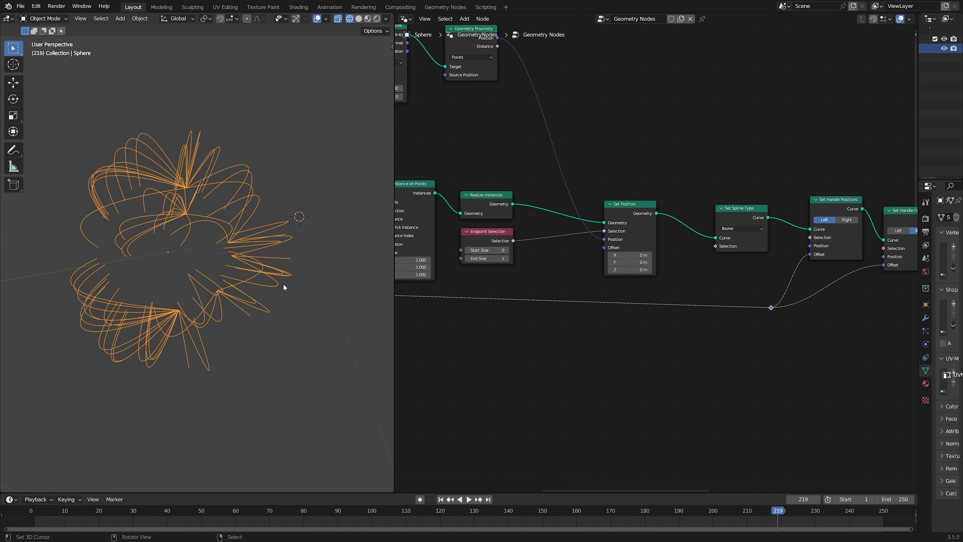
middle_click_drag(283, 283, 250, 279)
Insert a Vector Math node on the captured normal link before the reroute and set it to Multiply.
middle_click_drag(708, 298, 731, 264)
key("shift+a")
type("vec")
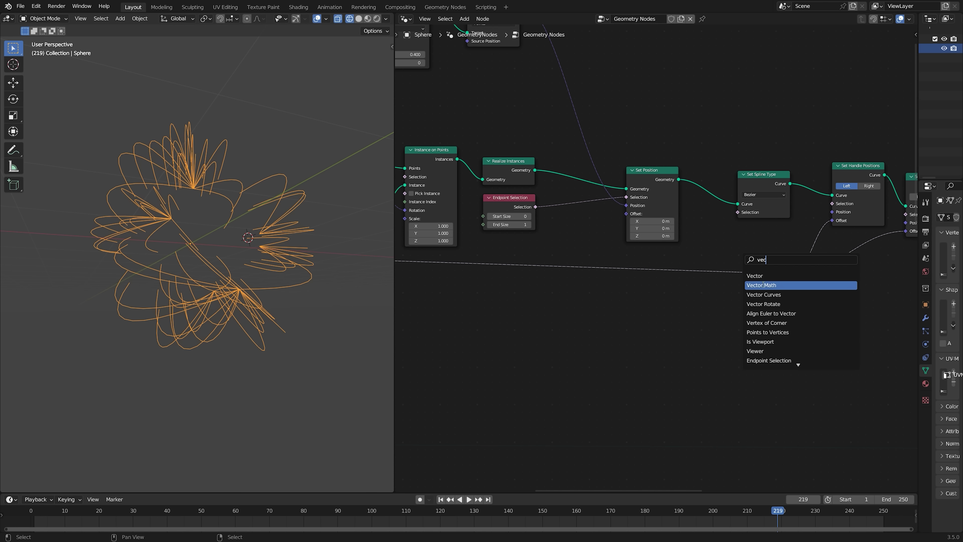
left_click(762, 285)
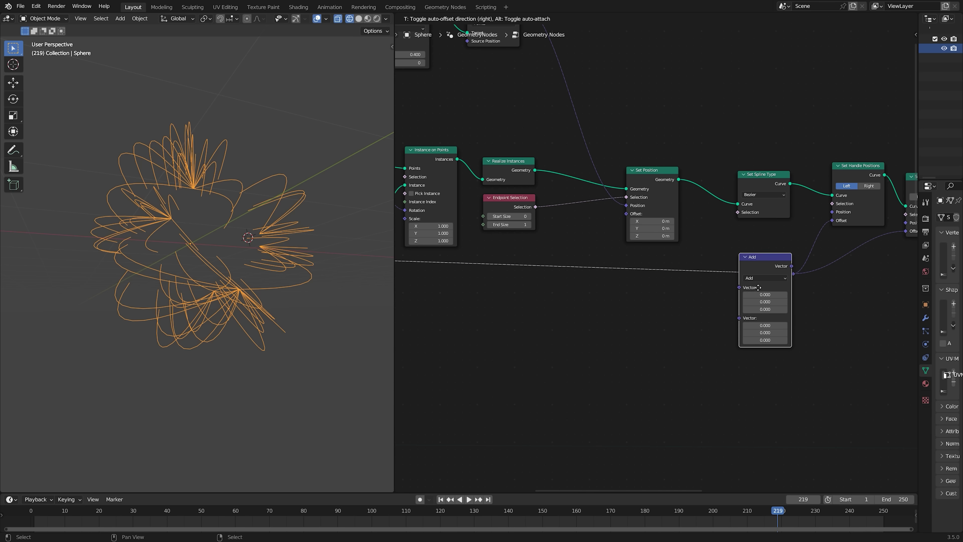
scroll(737, 300, "down", 2)
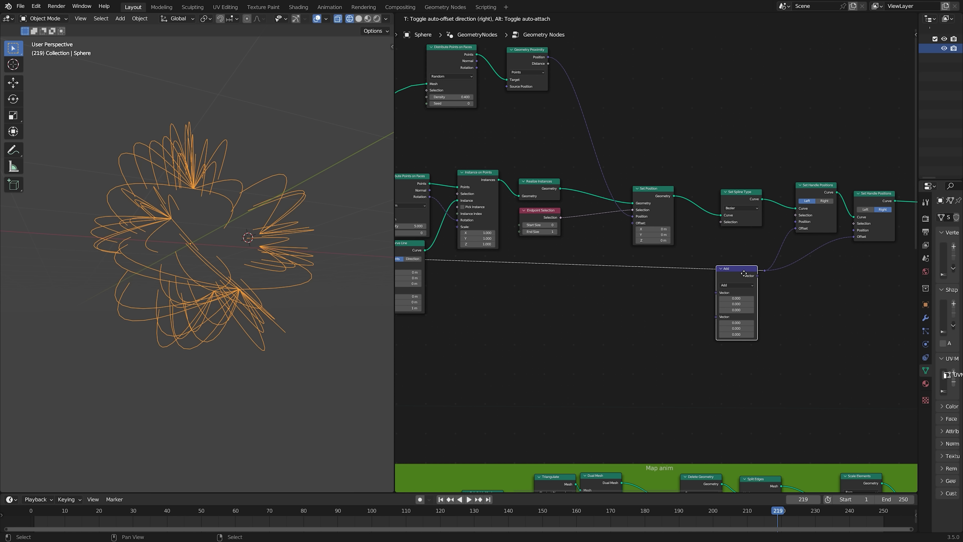
left_click(727, 271)
scroll(655, 258, "up", 2)
left_click(743, 294)
left_click(739, 322)
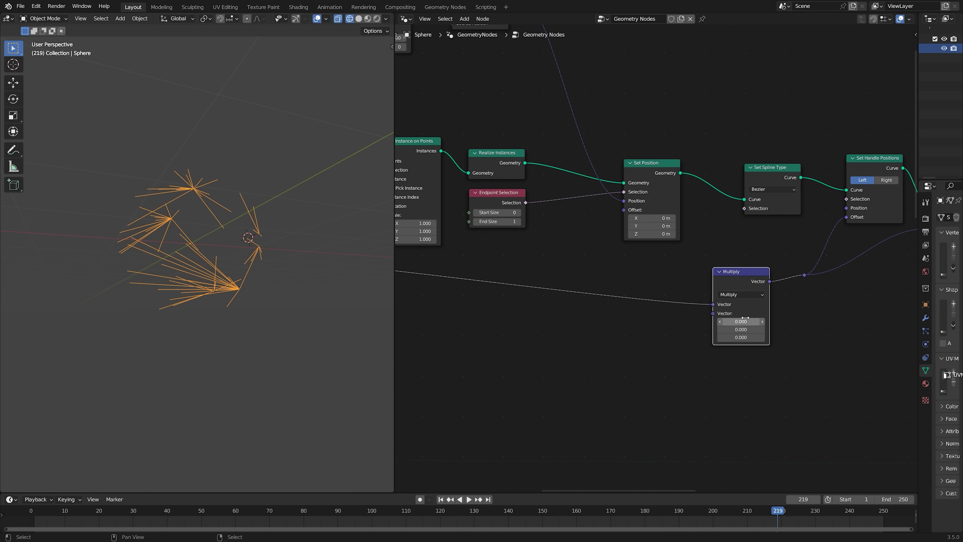
Try a factor of 0.470 for all three components of the Multiply node's second vector.
left_click_drag(736, 275, 748, 284)
key("shift+a")
left_click(815, 303)
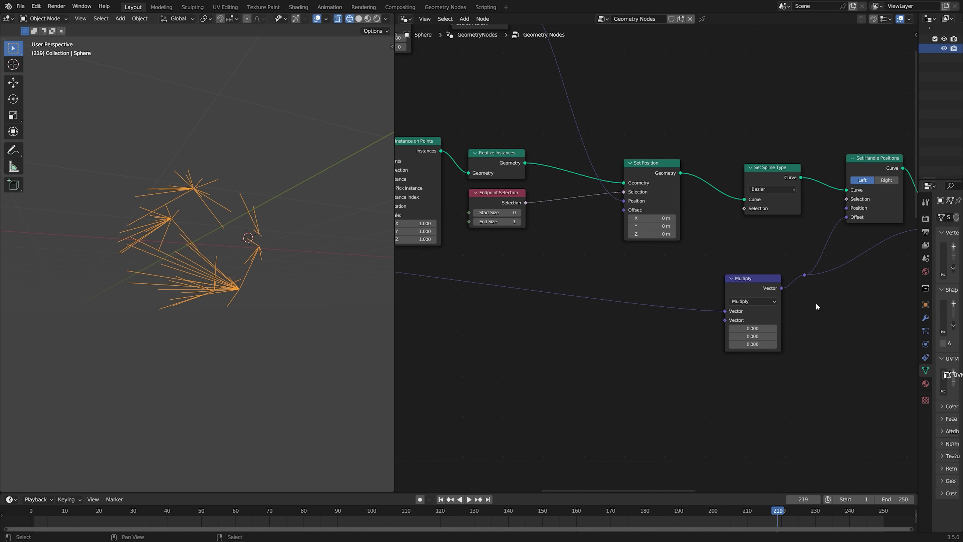
middle_click_drag(816, 303, 786, 260)
scroll(734, 286, "up", 3)
left_click_drag(741, 293, 766, 313, "shift")
Add a Value node, connect it to the Multiply node's second vector input and set it to 0.250.
key("shift+a")
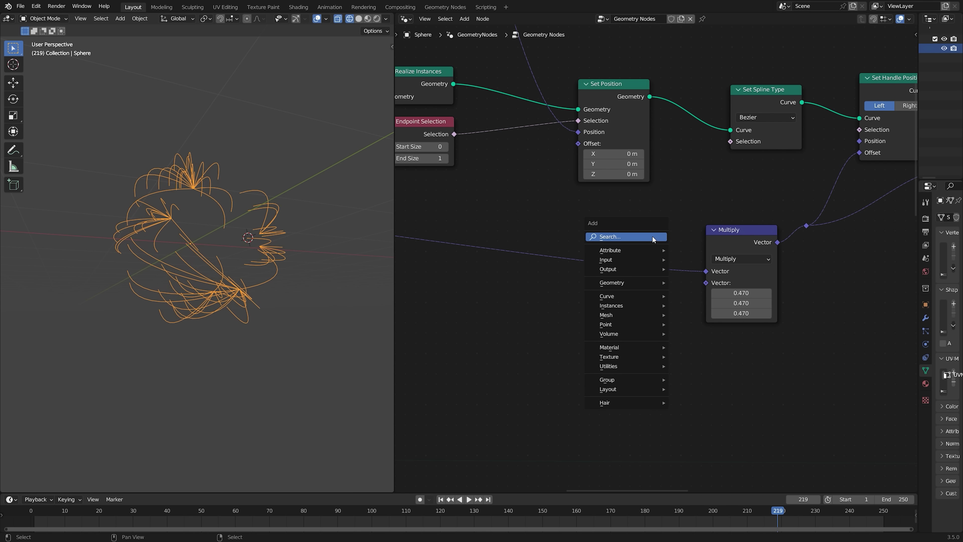
left_click(653, 237)
type("va")
key("Return")
left_click(585, 325)
left_click_drag(653, 331, 705, 282)
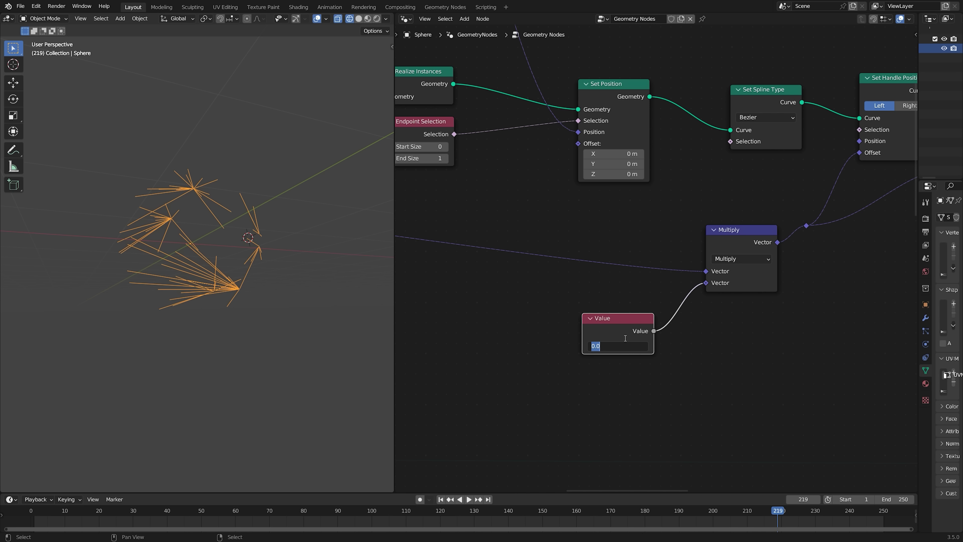
key("Return")
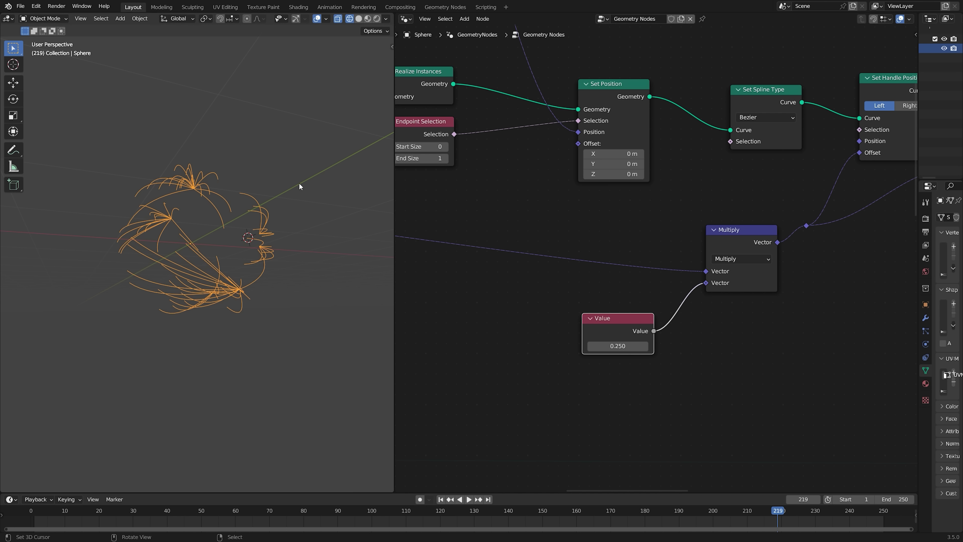
Mute the Multiply node that scales the handle offsets.
middle_click_drag(299, 184, 321, 179)
middle_click_drag(677, 269, 542, 279)
scroll(591, 243, "up", 1)
left_click(598, 248)
key("m")
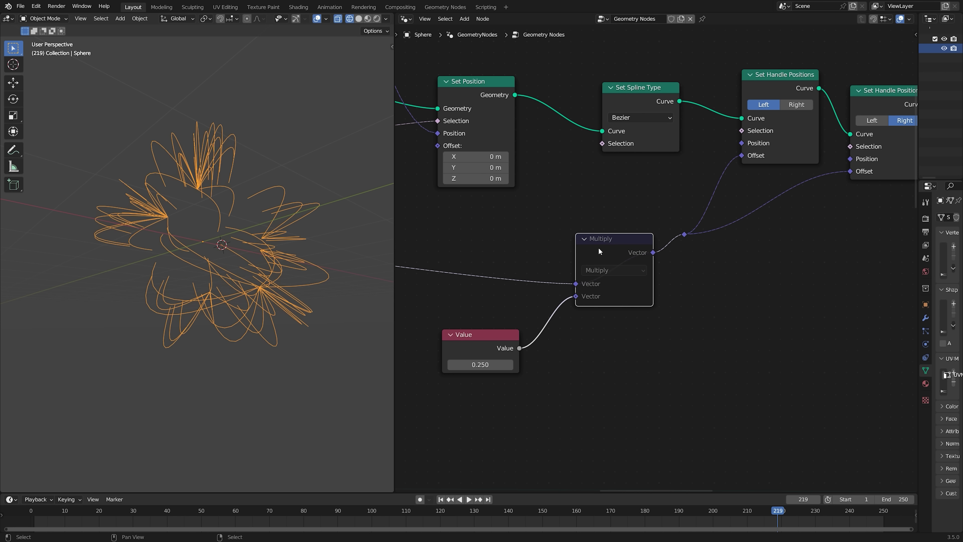
Compare the arcs with the Multiply node muted and unmuted, and leave the node unmuted.
middle_click_drag(283, 254, 97, 212)
scroll(204, 258, "up", 2)
key("m")
key("m")
key("m")
key("m")
key("m")
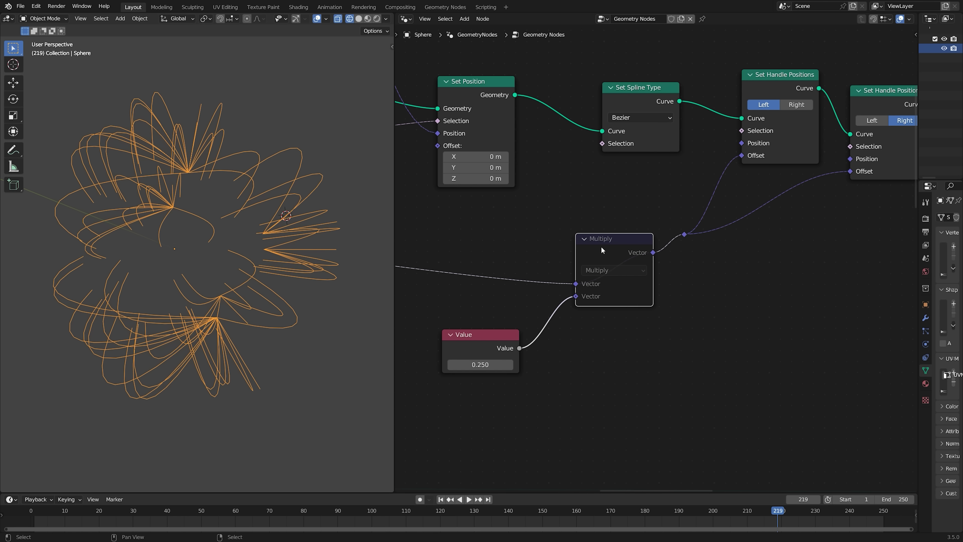
key("m")
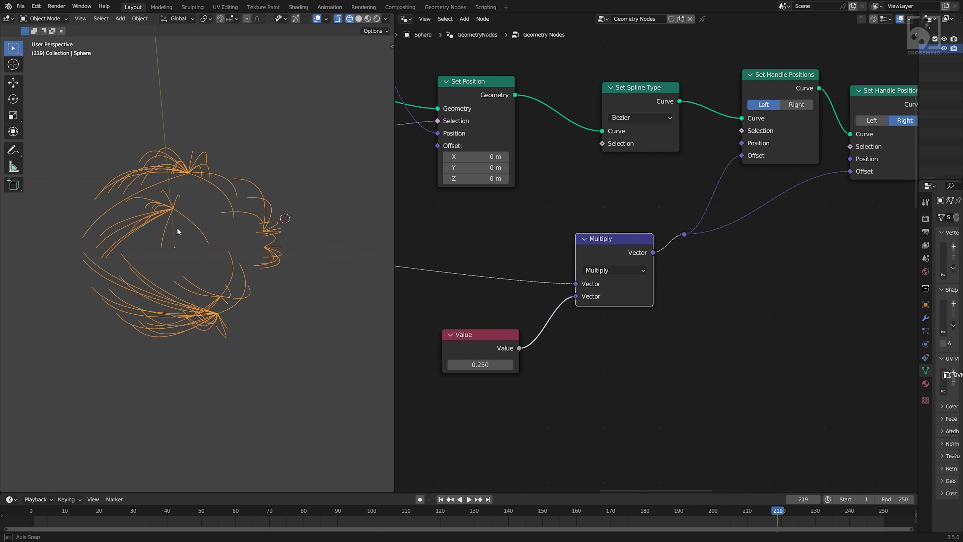
Review the arc node chain from the captured normal through the Multiply node to the two Set Handle Positions nodes.
scroll(417, 341, "down", 1)
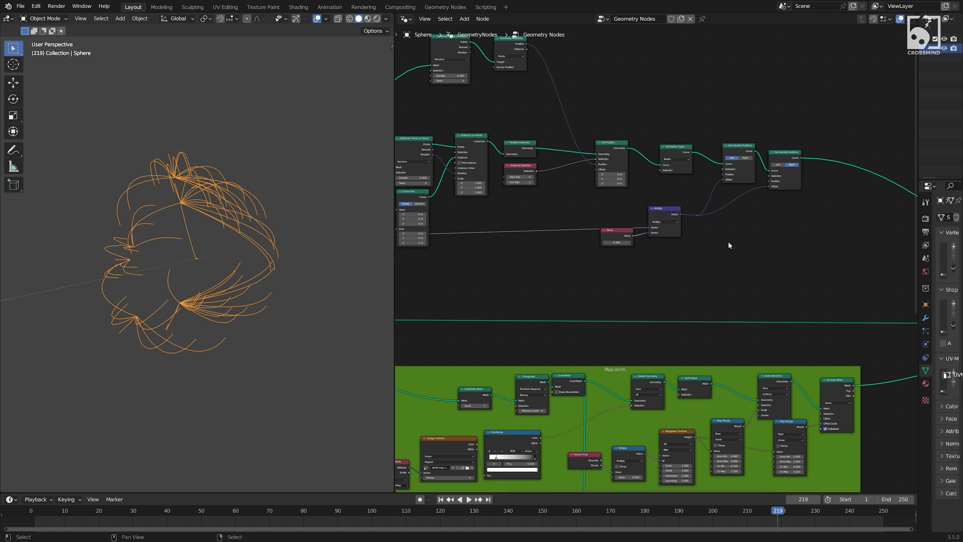
middle_click_drag(685, 261, 756, 266)
middle_click_drag(467, 242, 564, 262)
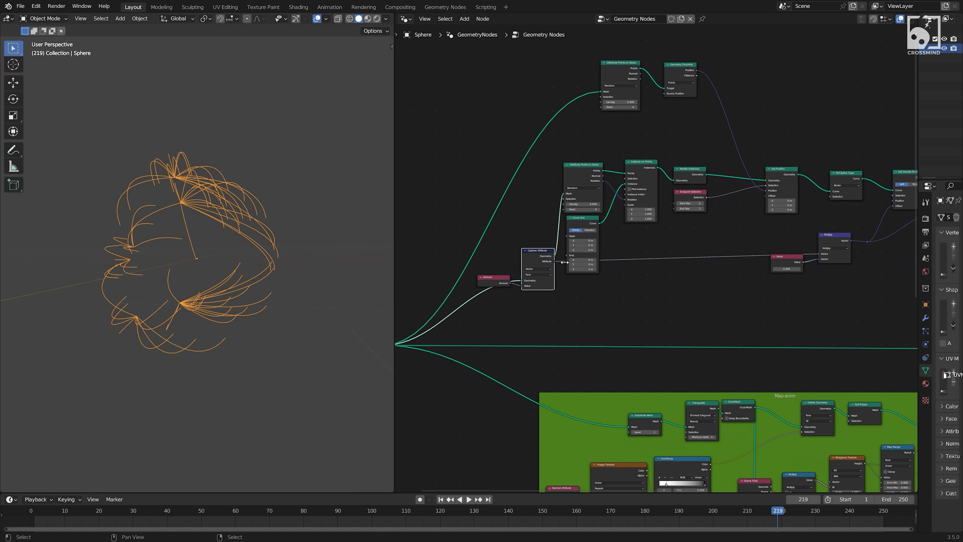
scroll(545, 210, "up", 2)
middle_click_drag(685, 198, 582, 206)
middle_click_drag(666, 236, 608, 248)
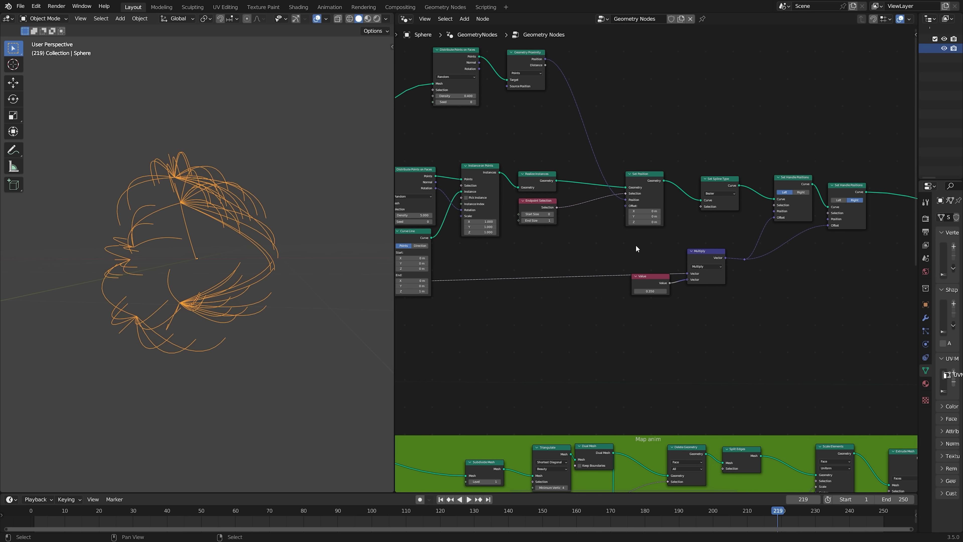
scroll(636, 244, "down", 3)
key("c")
scroll(665, 258, "up", 5)
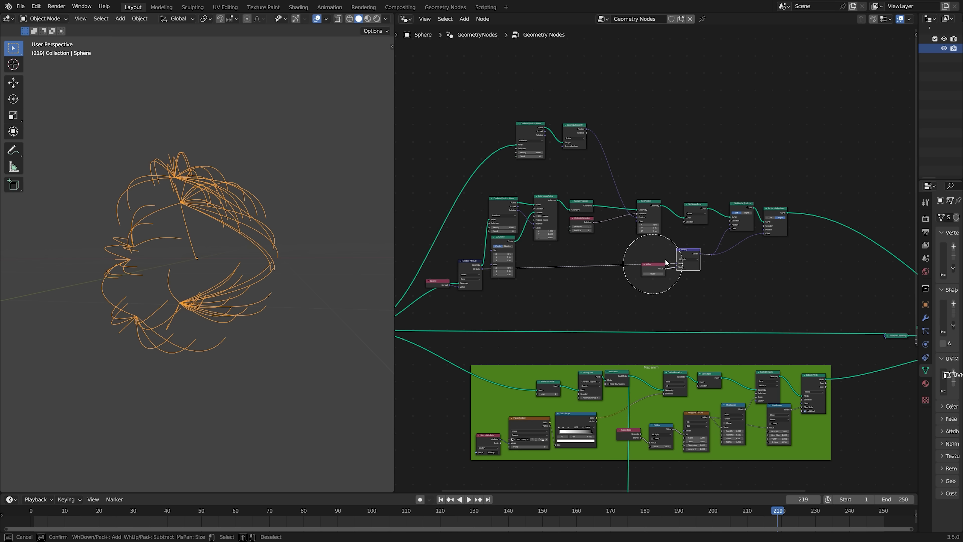
key("Escape")
middle_click_drag(838, 236, 661, 238)
scroll(673, 216, "up", 7)
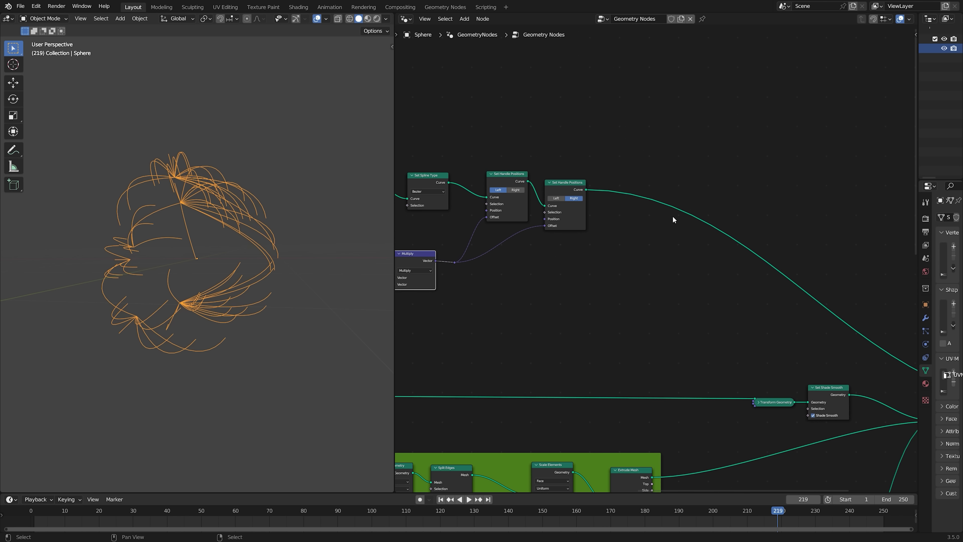
key("shift+a")
left_click(673, 215)
type("cu")
scroll(170, 187, "up", 5)
middle_click_drag(169, 187, 222, 251)
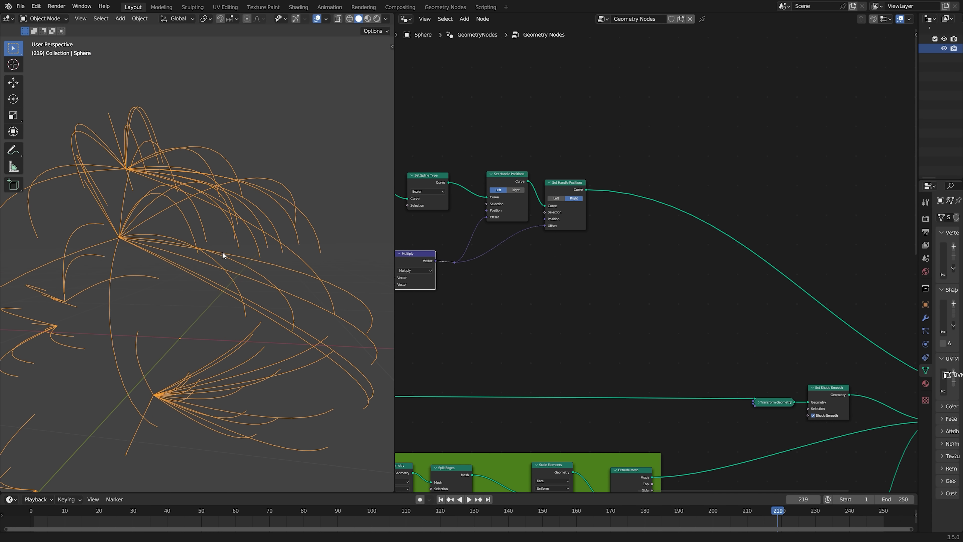
Insert a Set Spline Resolution node after the second Set Handle Positions node and set its resolution to 30.
scroll(222, 251, "up", 4)
key("shift+a")
left_click(666, 194)
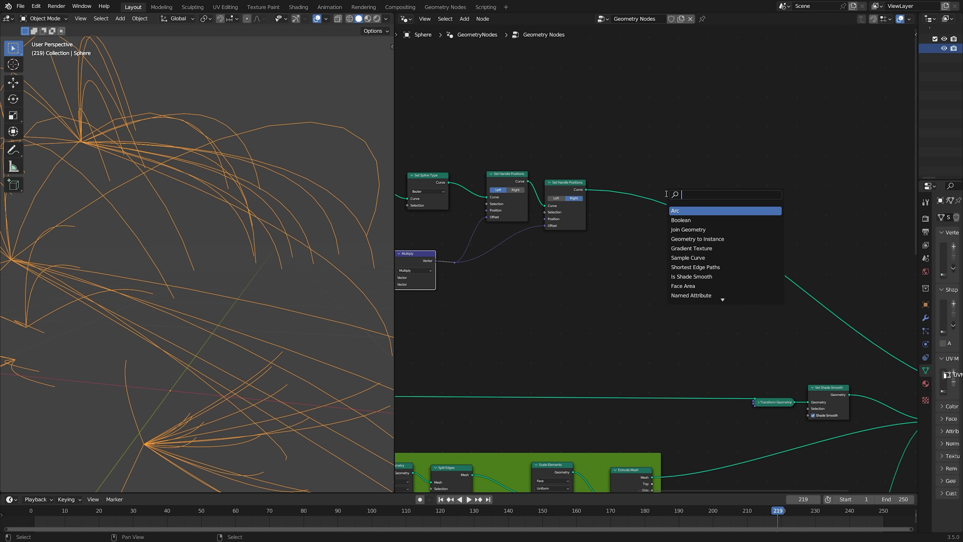
type("res")
left_click(695, 220)
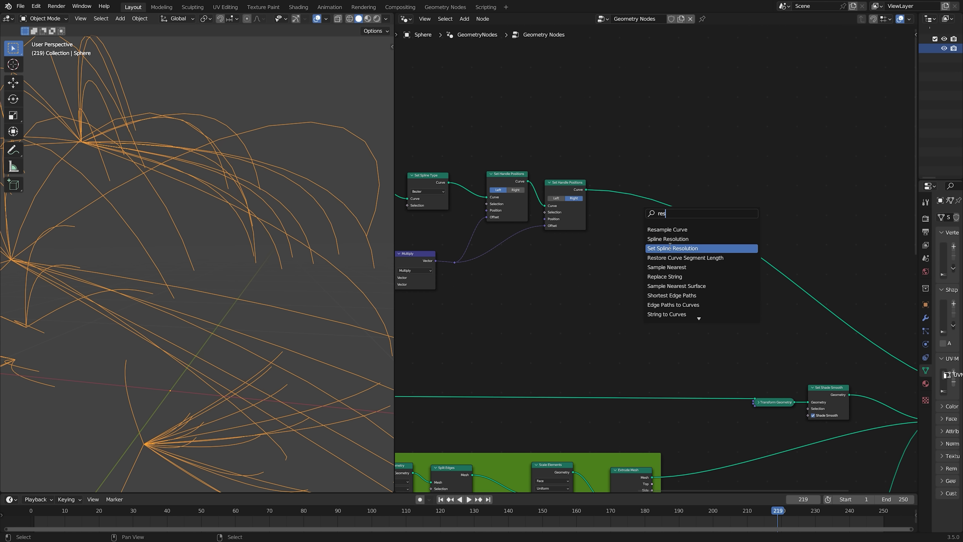
left_click(683, 248)
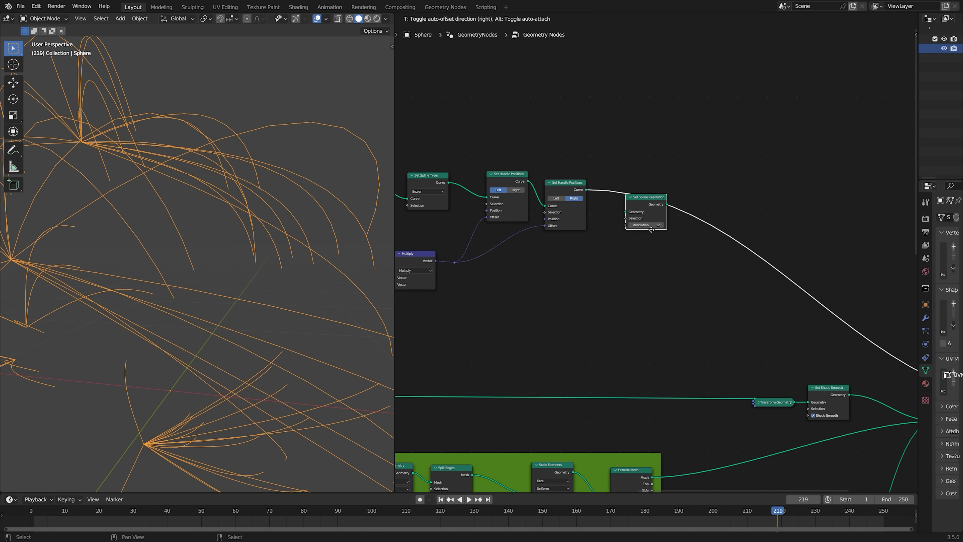
left_click(659, 230)
scroll(659, 230, "up", 1)
scroll(659, 232, "up", 2)
left_click_drag(644, 205, 675, 206, "shift")
Insert a Curve to Mesh node on the link after Set Spline Resolution.
key("shift+a")
type("set")
key("BackSpace")
key("BackSpace")
key("BackSpace")
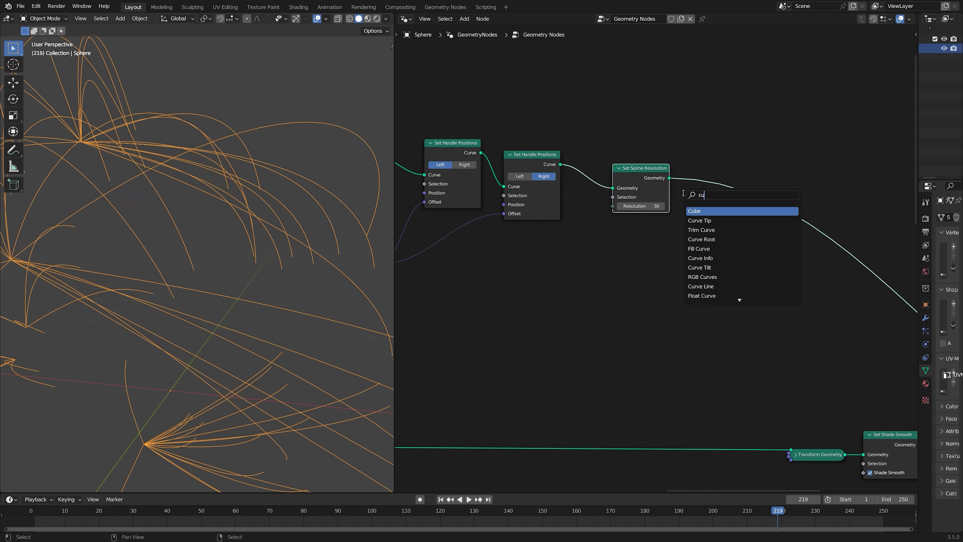
type("curve to")
left_click(716, 210)
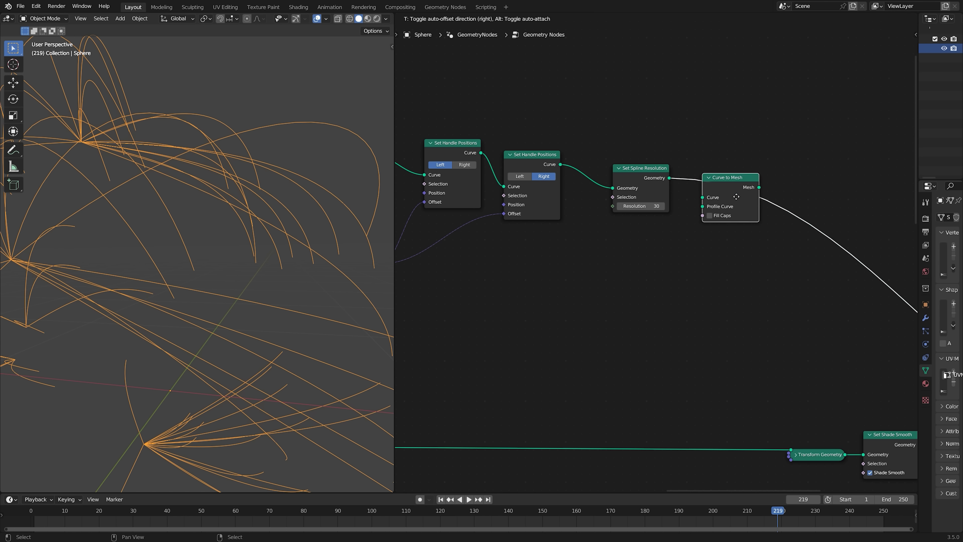
left_click(737, 198)
Add a Curve Circle node and connect its curve to the Profile Curve input of Curve to Mesh.
key("shift+a")
type("curve ci")
key("Return")
left_click(603, 274)
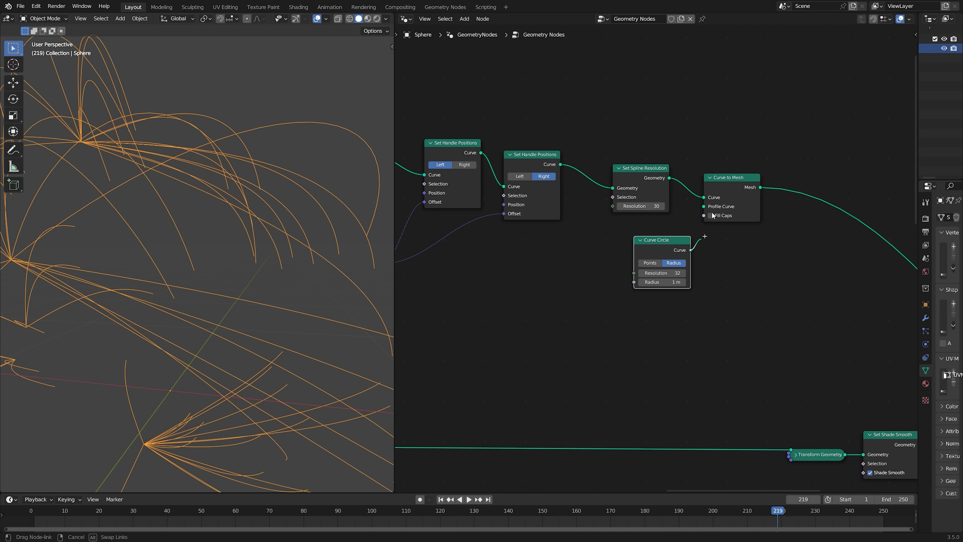
left_click_drag(690, 250, 704, 206)
Set the Curve Circle's resolution to 8 and its radius to 0.001 m.
scroll(688, 266, "down", 2)
scroll(688, 273, "up", 2)
scroll(688, 278, "up", 1)
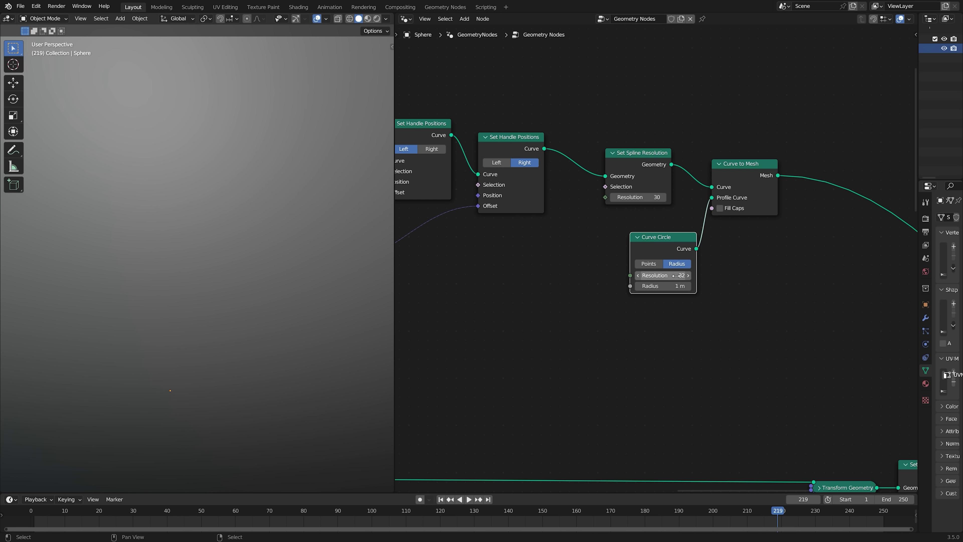
double_click(673, 273)
type("8")
key("Return")
left_click_drag(667, 286, 633, 286)
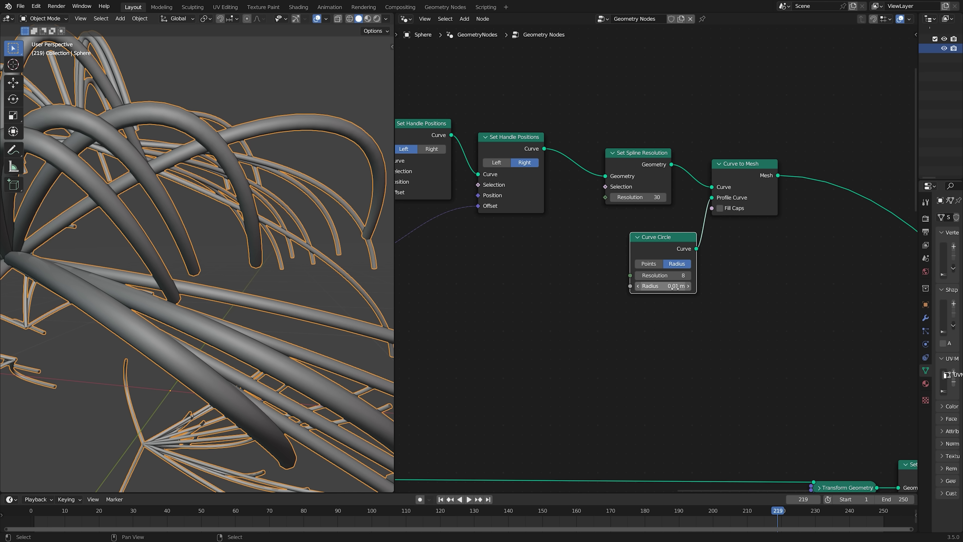
left_click(675, 289)
type(".005")
key("Return")
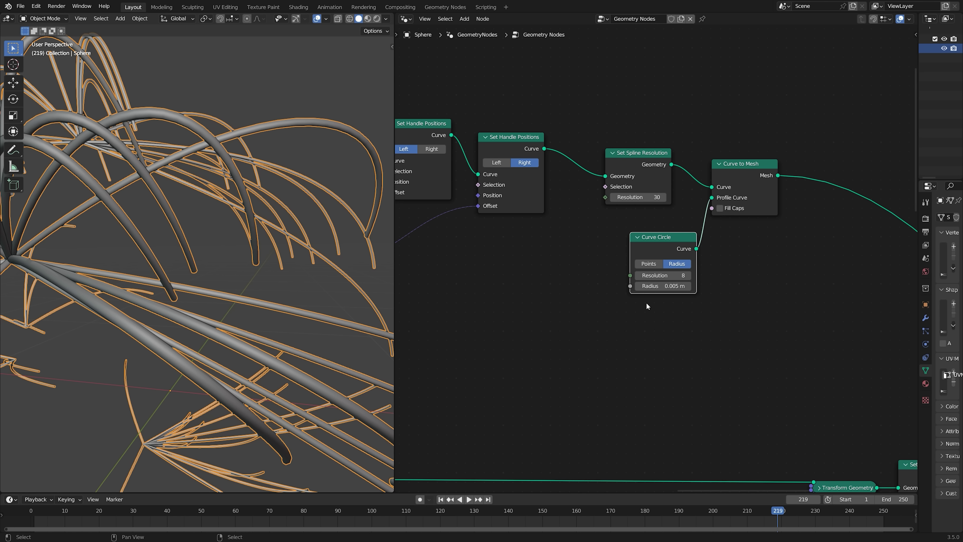
type("1")
key("Return")
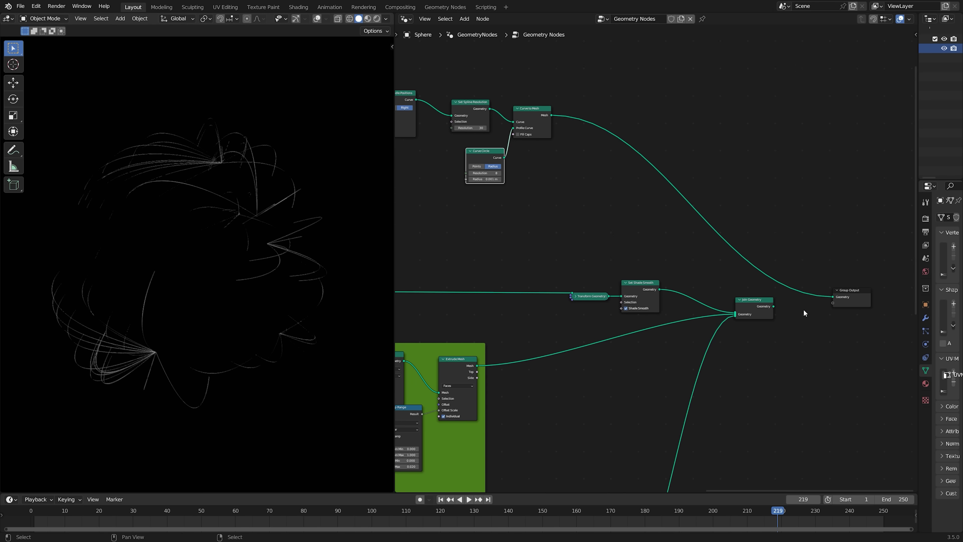
Connect the Curve to Mesh output to Join Geometry and send the joined geometry to the Group Output.
scroll(804, 308, "up", 2)
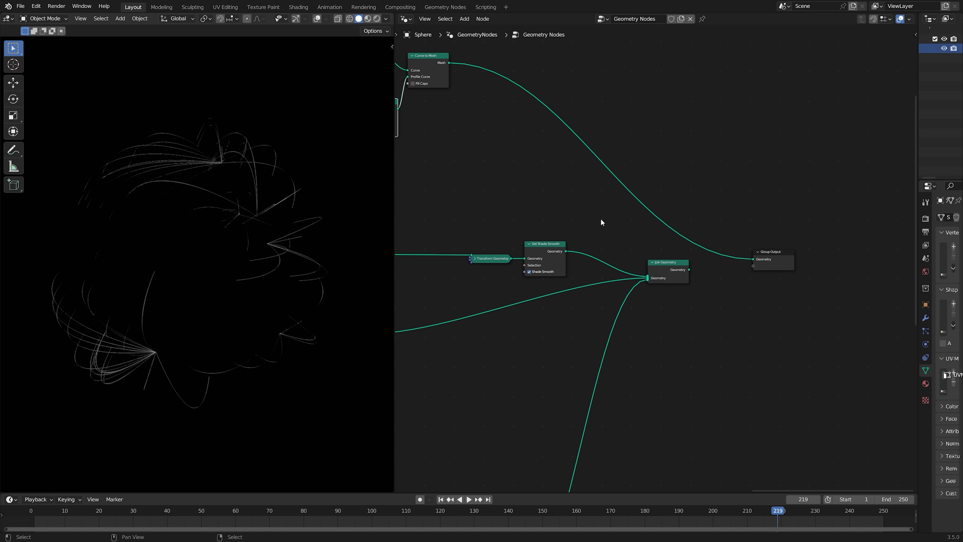
scroll(601, 218, "down", 2)
left_click_drag(518, 92, 718, 308)
left_click(735, 303, "ctrl+shift")
Save the file and show the globe in wireframe shading.
mouse_move(376, 273)
middle_mouse_down()
mouse_move(361, 276)
mouse_move(384, 280)
middle_mouse_up()
key("ctrl+s")
mouse_move(276, 268)
middle_mouse_down()
mouse_move(296, 281)
mouse_move(213, 273)
mouse_move(223, 176)
middle_mouse_up()
key("shift+z")
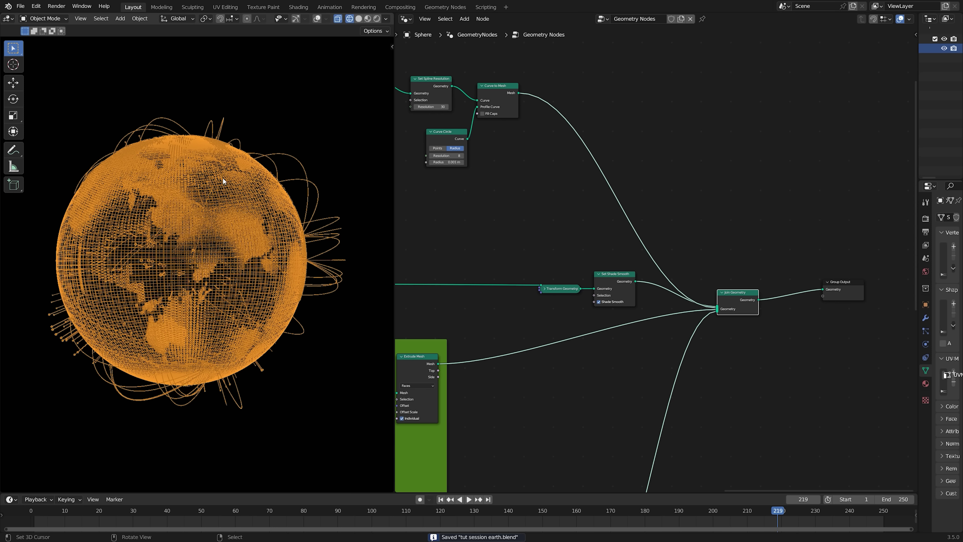
mouse_move(315, 178)
middle_mouse_down()
mouse_move(302, 186)
mouse_move(311, 185)
middle_mouse_up()
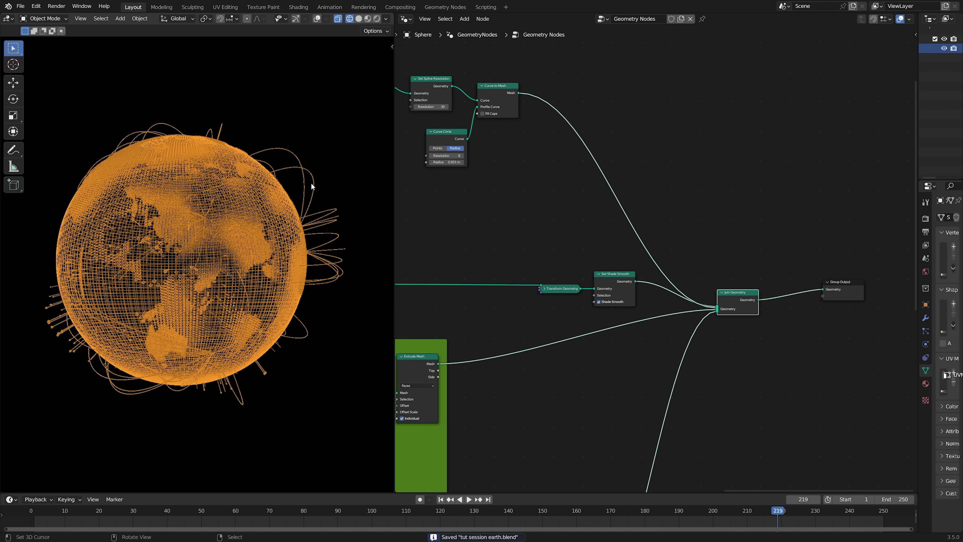
Send only the Curve to Mesh result to the Group Output and inspect the curves up close.
middle_click_drag(580, 206, 750, 233)
scroll(744, 228, "down", 2)
left_click_drag(614, 175, 601, 170)
scroll(713, 250, "up", 3)
left_click(726, 158, "ctrl+shift")
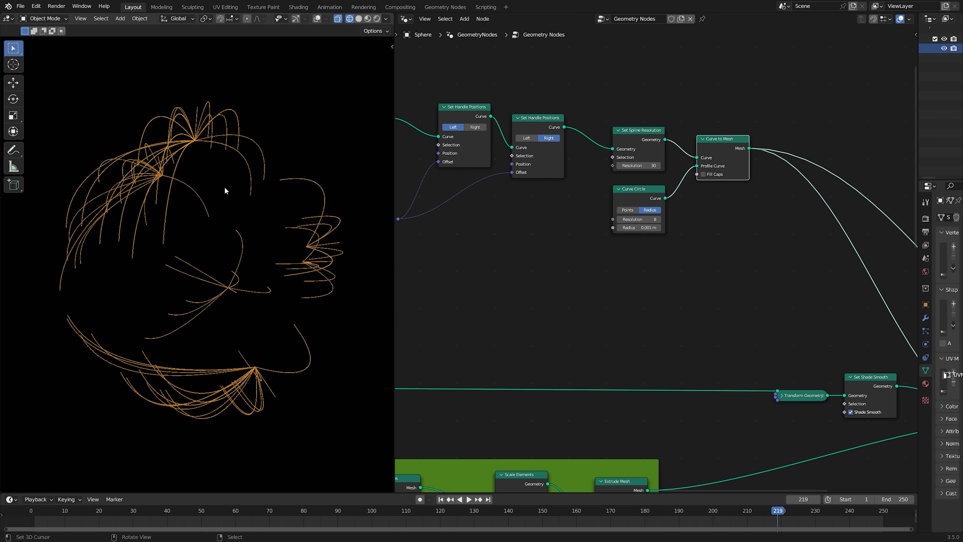
middle_click_drag(224, 186, 145, 168)
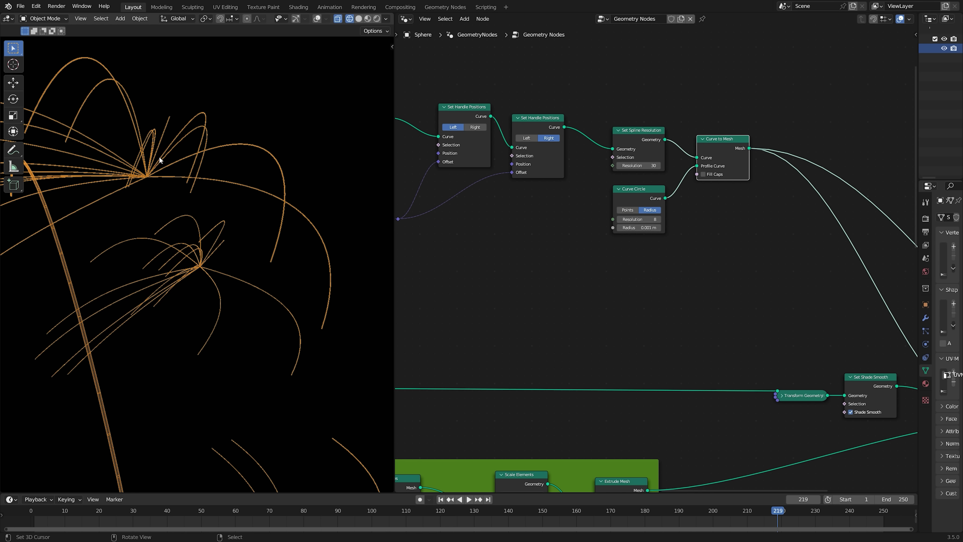
Insert a Set Curve Radius node between Set Spline Resolution and Curve to Mesh.
key("shift+a")
type("set s")
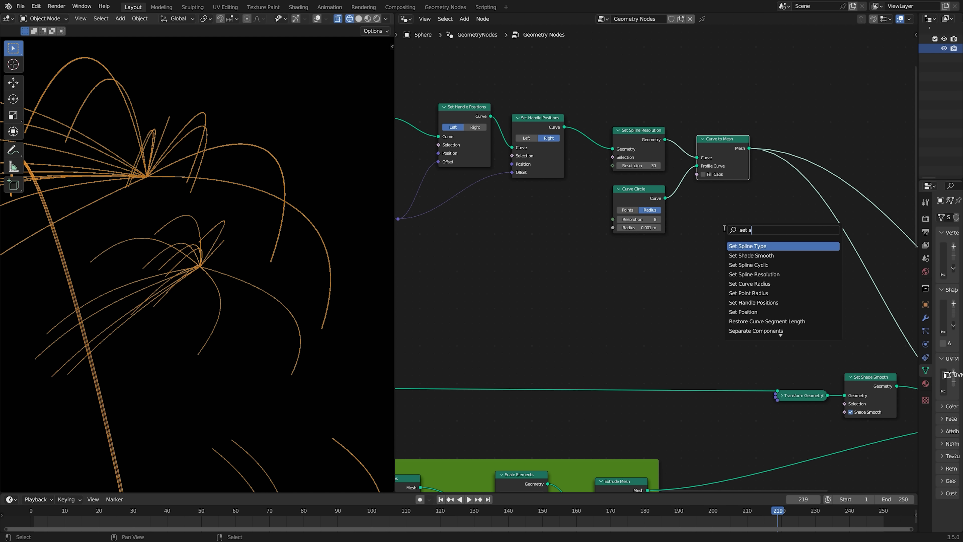
key("BackSpace")
type("c")
left_click(754, 254)
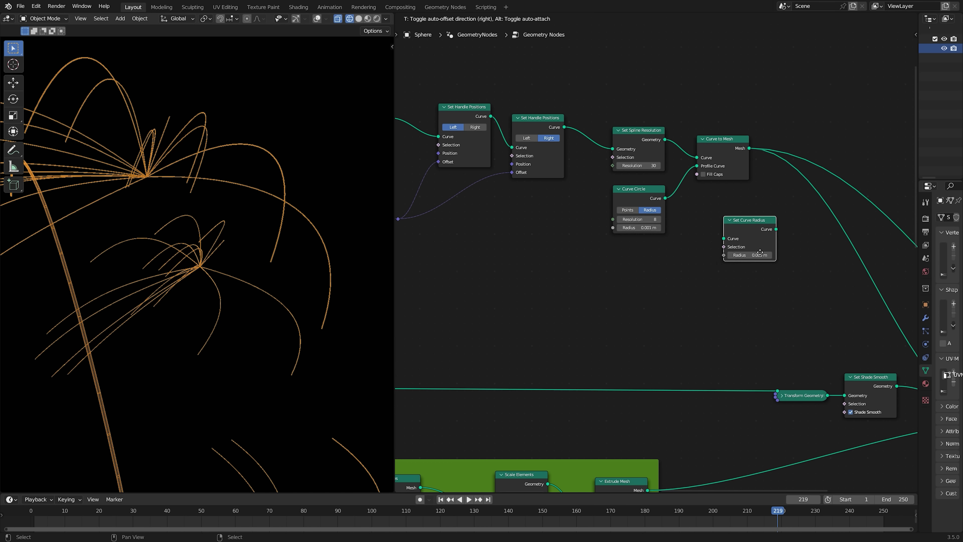
left_click(754, 251)
left_click_drag(657, 152, 639, 147)
left_click_drag(774, 231, 687, 124)
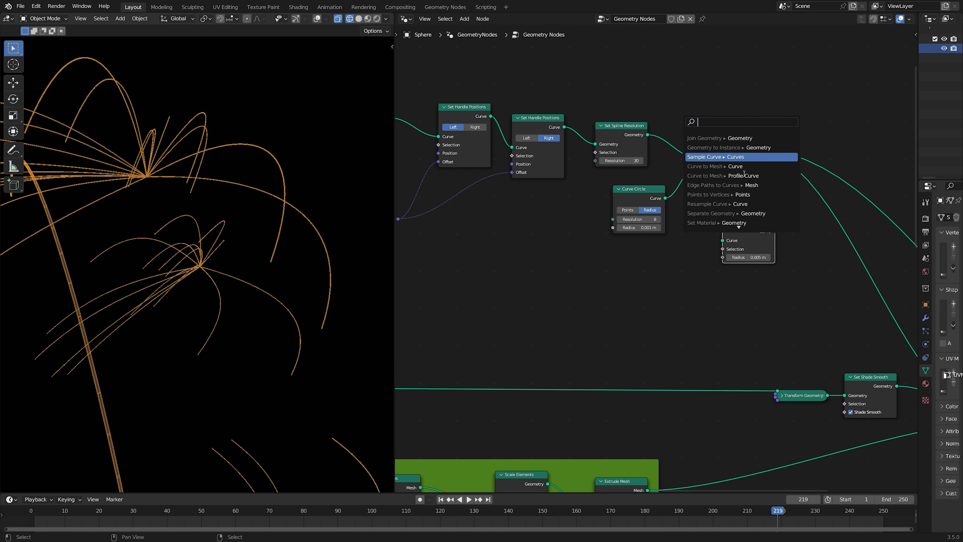
left_click_drag(757, 233, 712, 127)
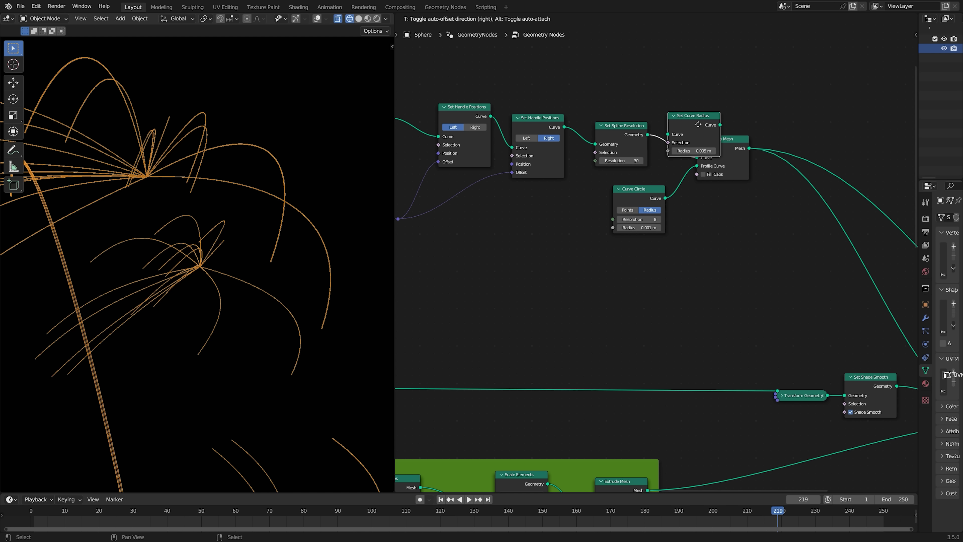
Add a Spline Parameter node and connect its Length output to the Radius input of Set Curve Radius.
scroll(722, 196, "up", 1)
key("shift+a")
type("sp")
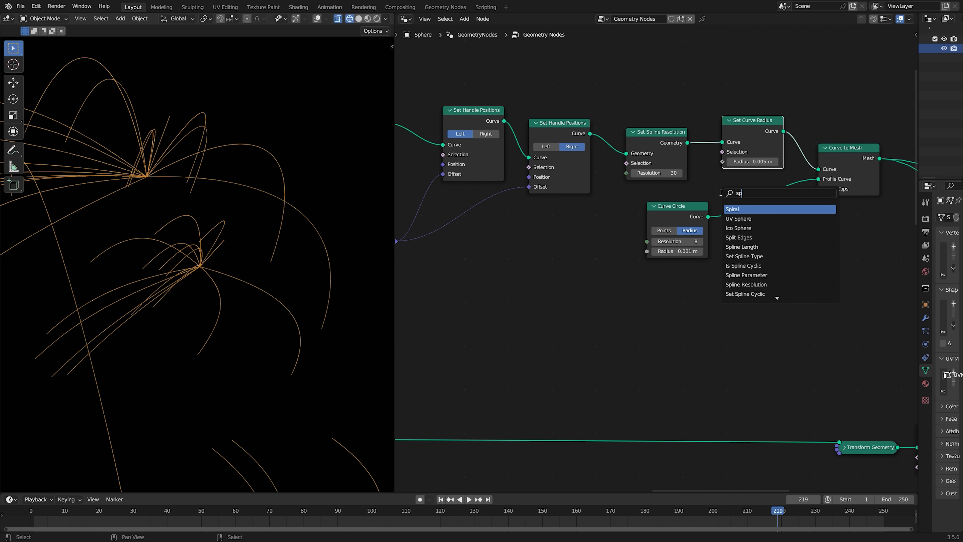
type("line")
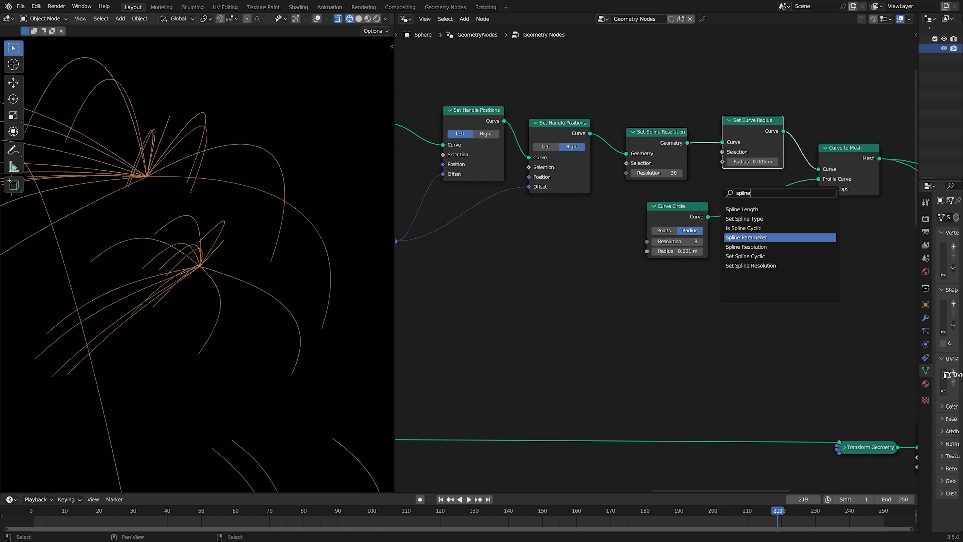
left_click(746, 237)
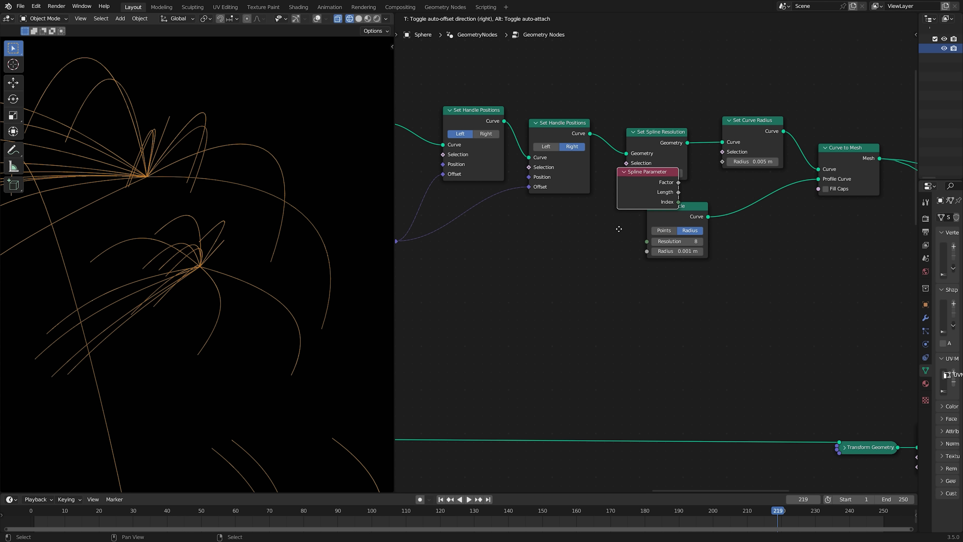
left_click(621, 237)
left_click_drag(622, 229, 723, 160)
Examine the curve thickness from several angles, toggling the viewport overlays.
middle_click_drag(223, 196, 276, 172, "shift")
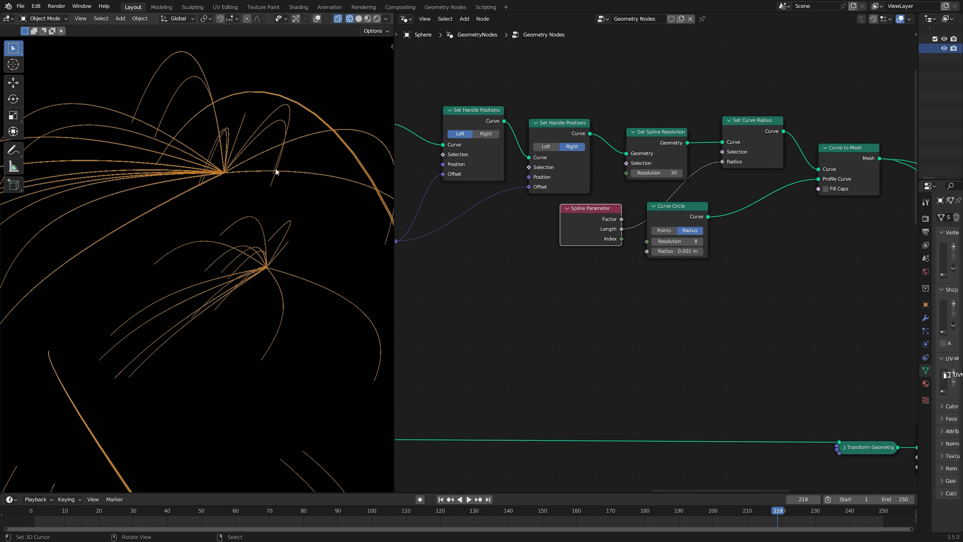
scroll(276, 172, "down", 2)
left_click(317, 18)
left_click(318, 18)
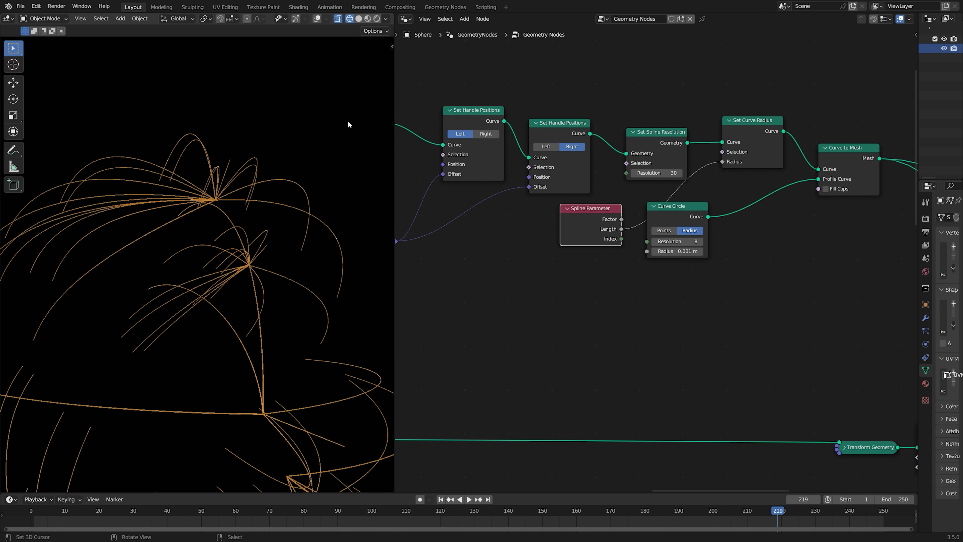
middle_click_drag(348, 121, 341, 82)
left_click(318, 18)
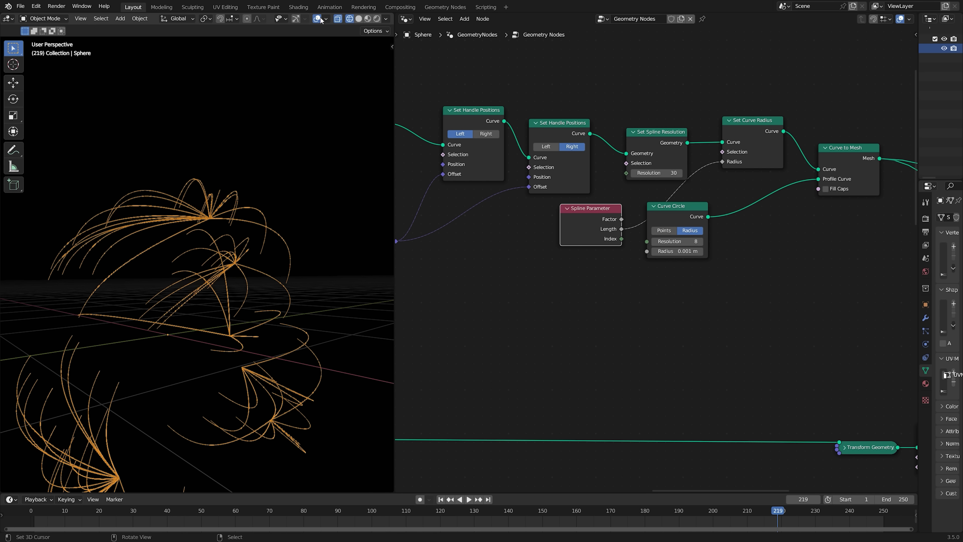
Try previewing the Spline Parameter values on the Curve to Mesh result through a Viewer node, with viewport overlays hidden.
scroll(750, 161, "down", 3)
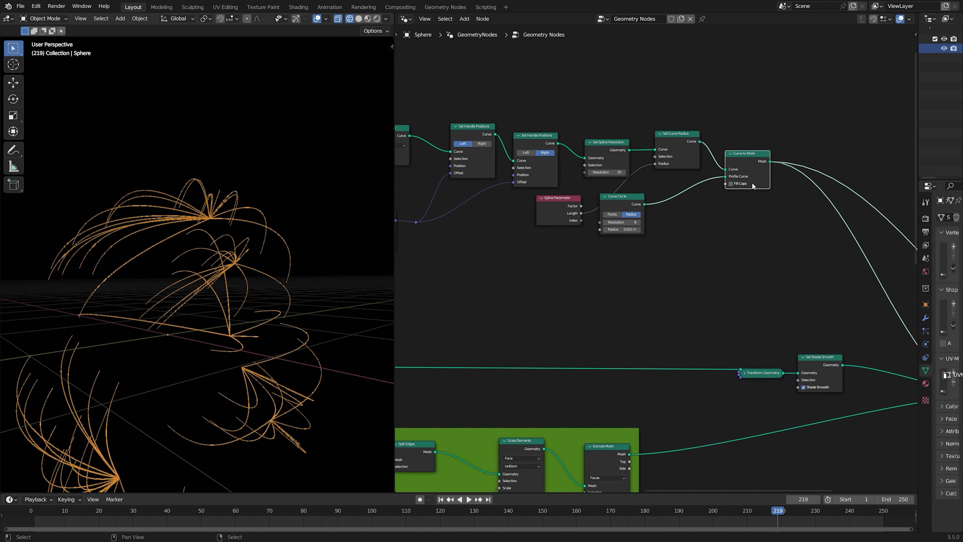
left_click(552, 212)
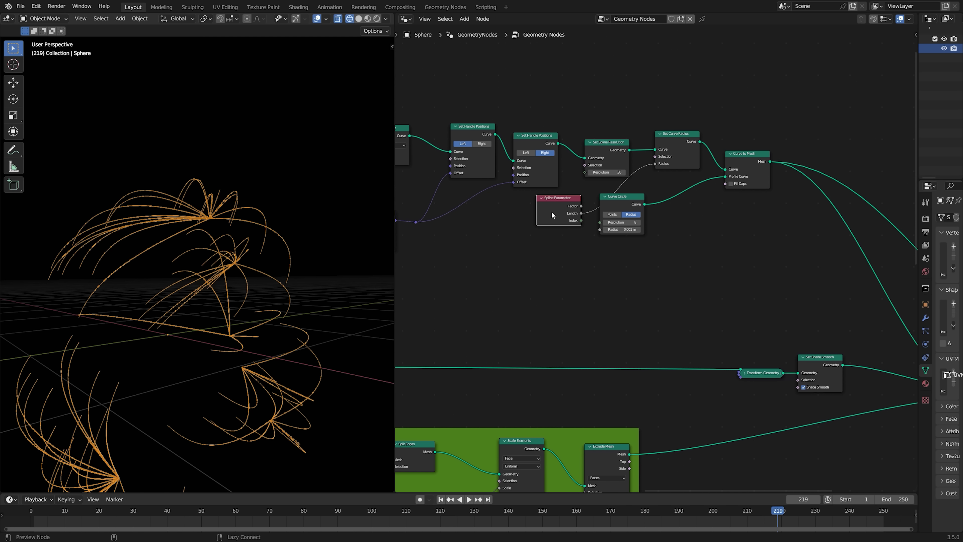
left_click(554, 209, "ctrl+shift")
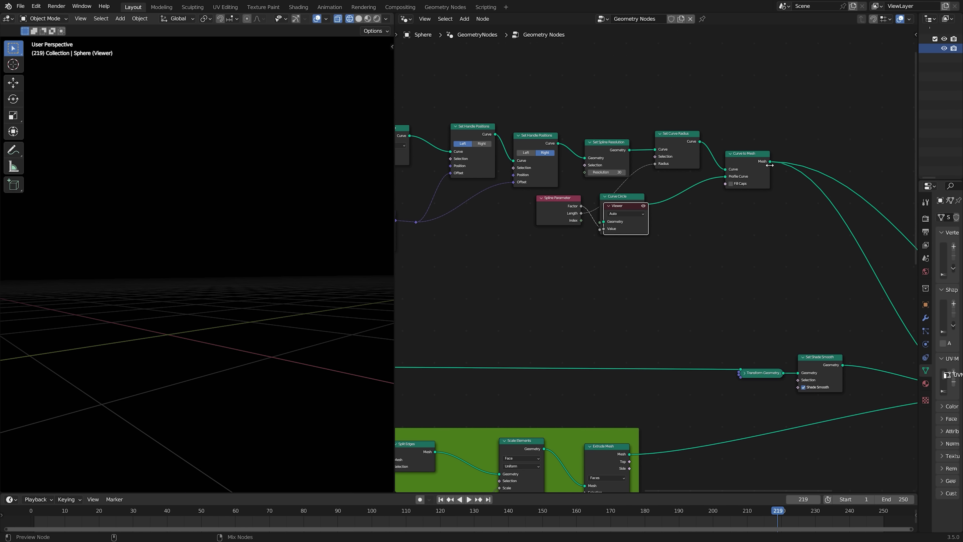
left_click(748, 158, "ctrl+shift")
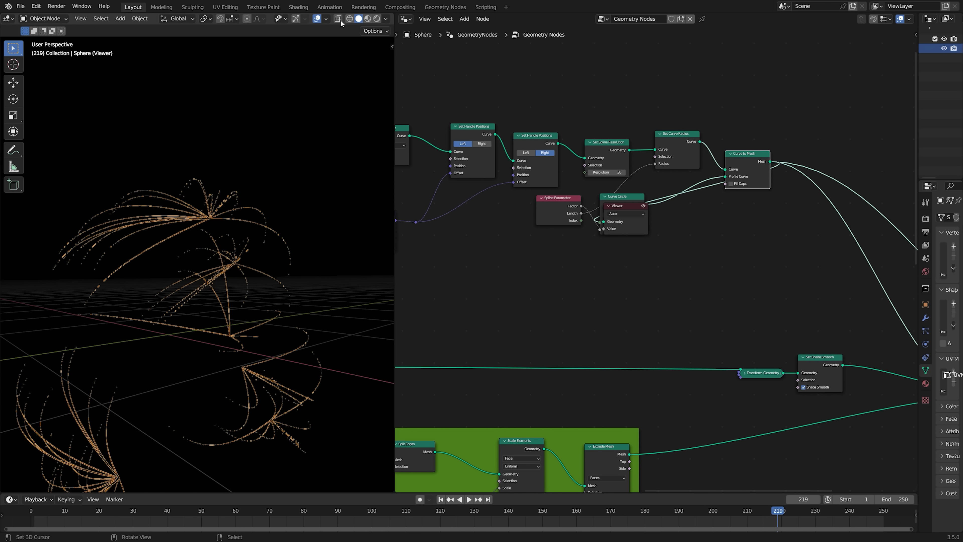
left_click(317, 20)
left_click_drag(609, 207, 805, 151)
scroll(185, 279, "up", 2)
scroll(596, 219, "up", 2)
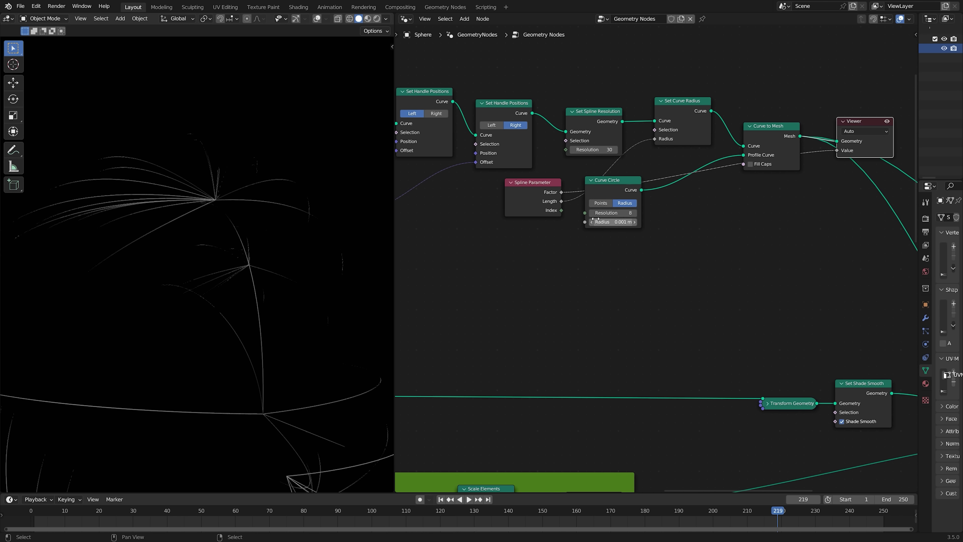
left_click(540, 199, "ctrl+shift")
Move the Curve Circle node away from the Spline Parameter node to clear the links between them.
middle_click_drag(575, 230, 524, 248)
left_click_drag(569, 205, 601, 223)
middle_click_drag(791, 189, 756, 197)
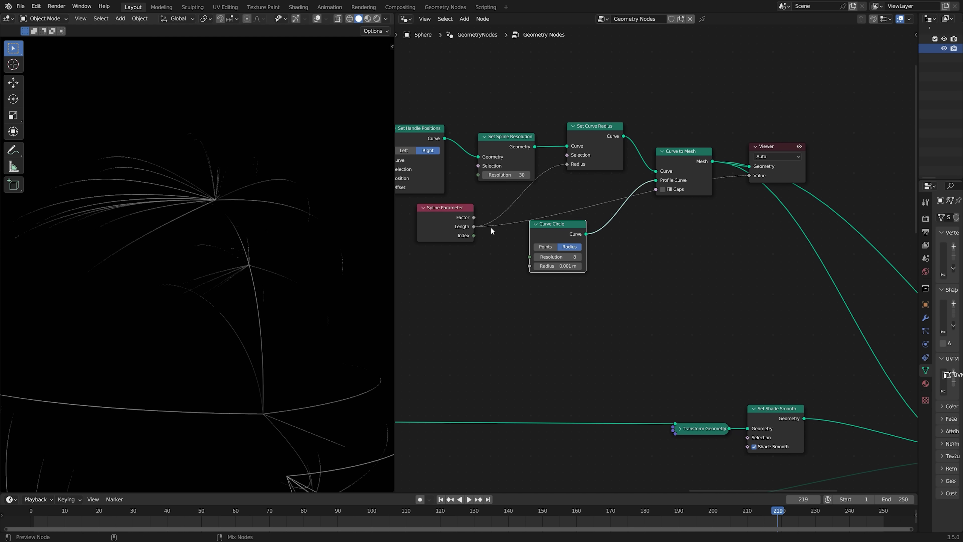
Delete the Viewer node beside Curve to Mesh.
left_click(442, 219)
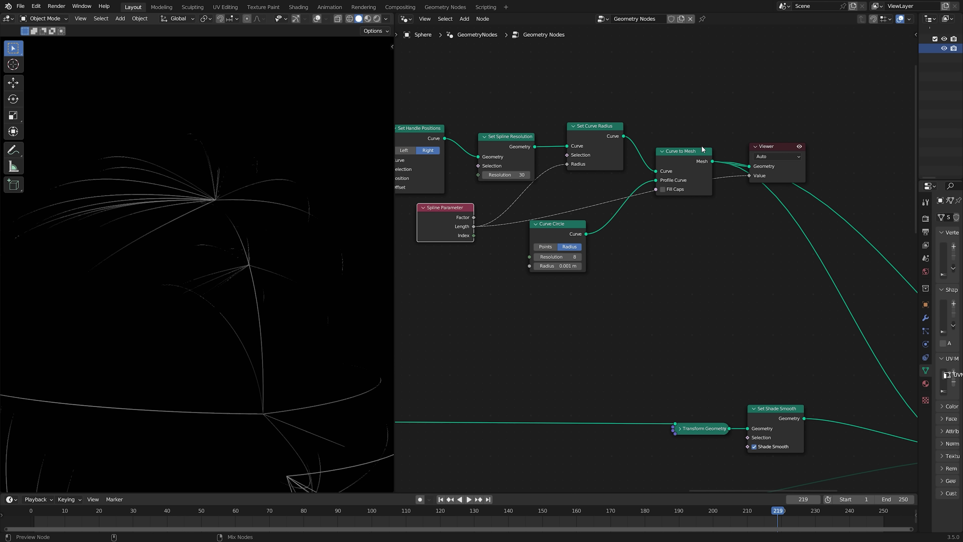
left_click(699, 158)
left_click(788, 175)
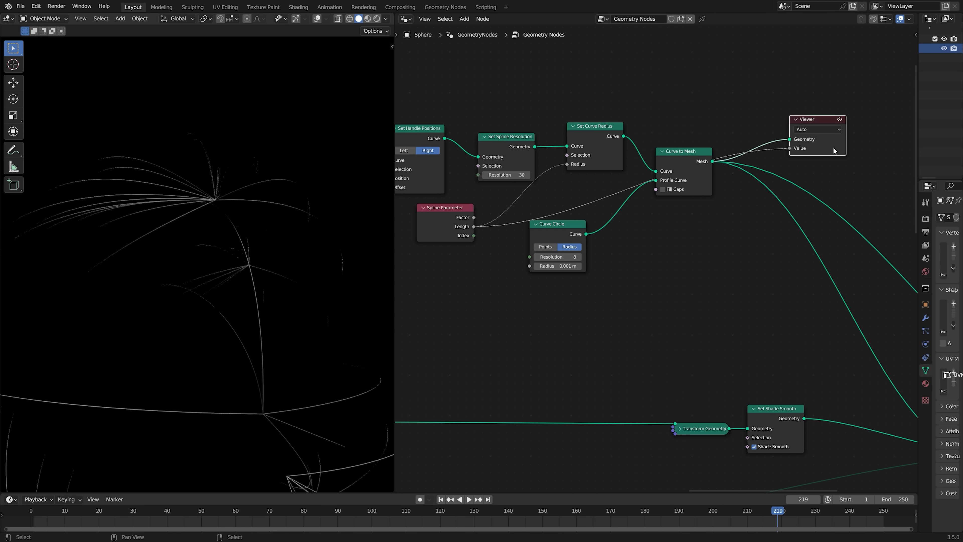
key("x")
Reconnect Join Geometry to the Group Output so the full globe is output with the curves.
scroll(648, 273, "down", 10)
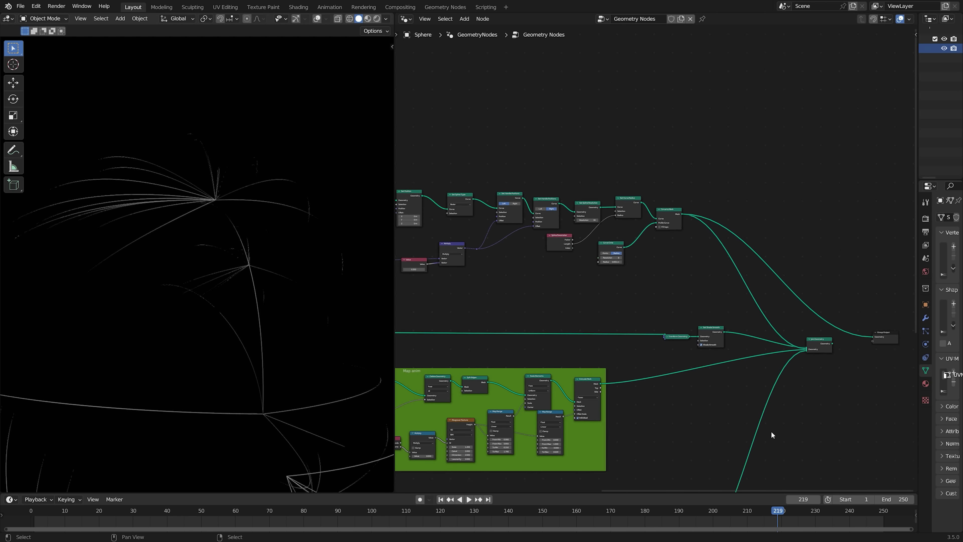
middle_click_drag(772, 434, 745, 405)
scroll(763, 322, "up", 4)
left_click(793, 314, "alt+shift")
middle_click_drag(693, 283, 716, 294)
scroll(716, 295, "up", 3)
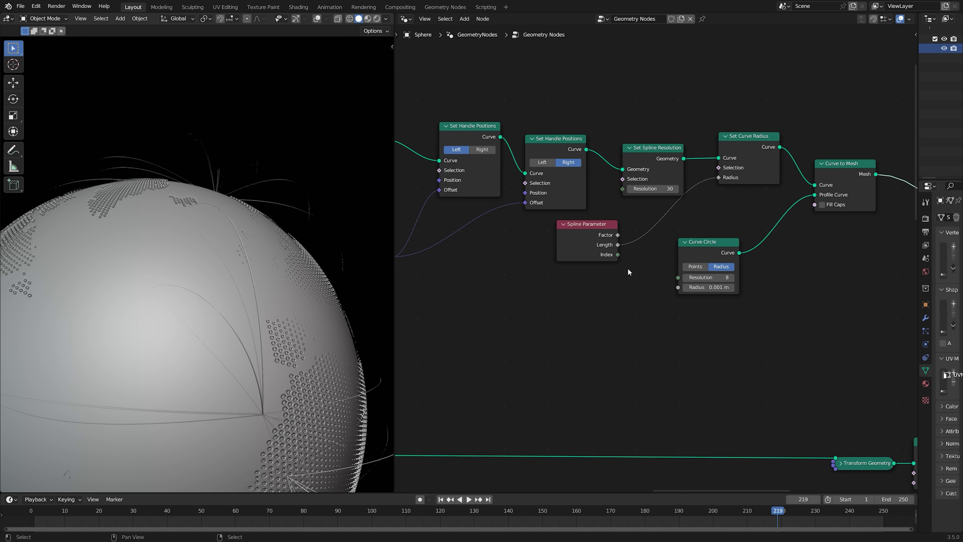
Try previewing the Spline Parameter length on the Curve to Mesh result through a Viewer node.
left_click(593, 243, "ctrl+shift")
left_click(593, 243, "ctrl+shift")
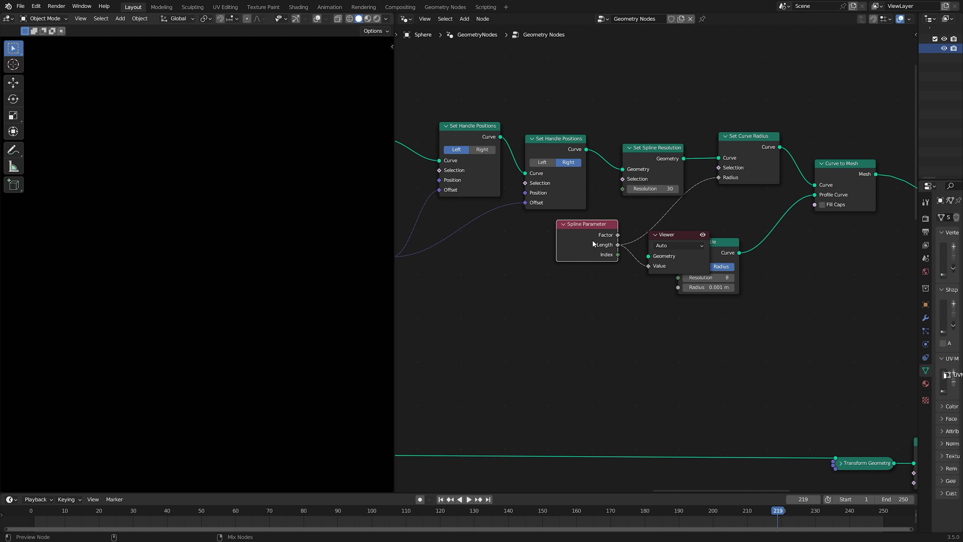
middle_click_drag(764, 260, 642, 257)
left_click(737, 172, "ctrl+shift")
middle_click_drag(135, 306, 537, 267)
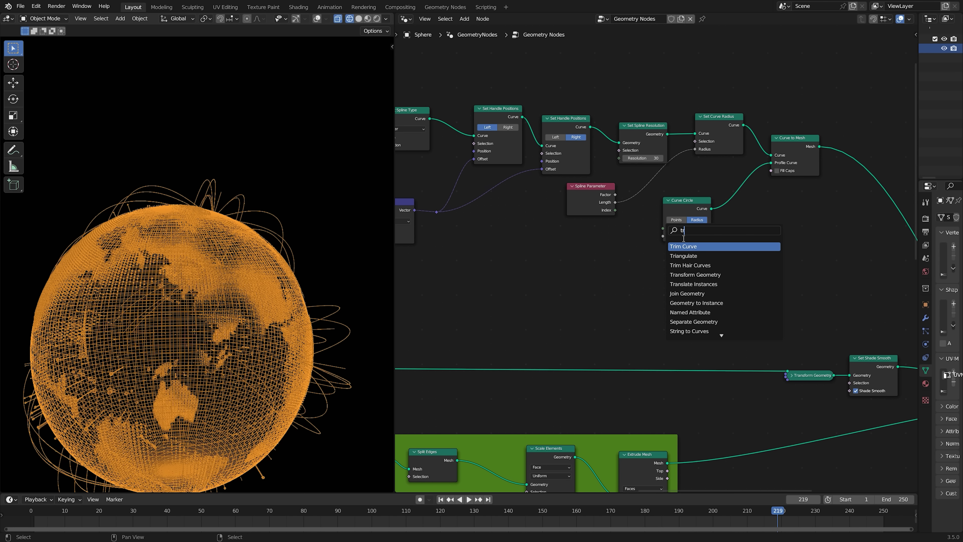
Add a Trim Curve node between Set Curve Radius and Curve to Mesh, making room for it.
left_click(684, 246)
left_click(589, 277)
middle_click_drag(805, 189, 762, 188)
left_click_drag(753, 141, 809, 144)
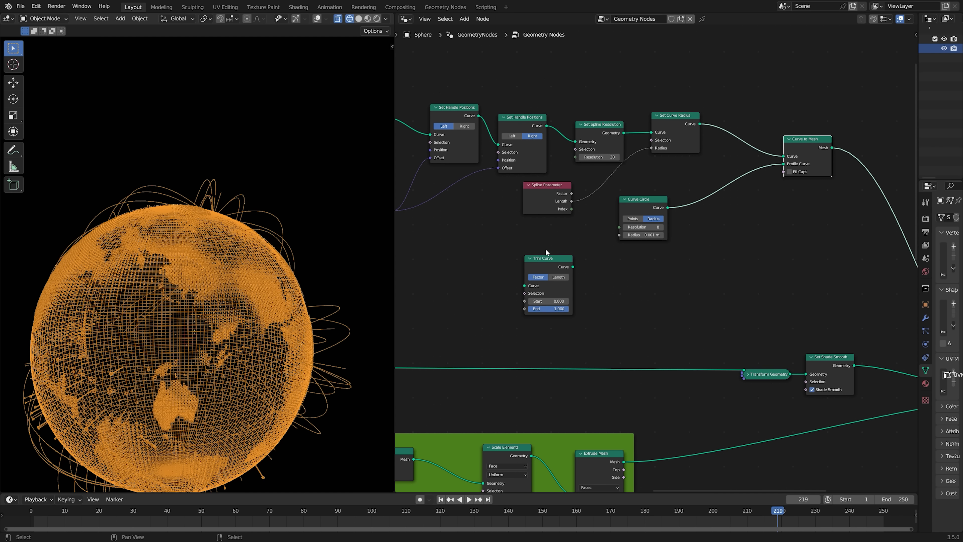
left_click_drag(546, 259, 748, 97)
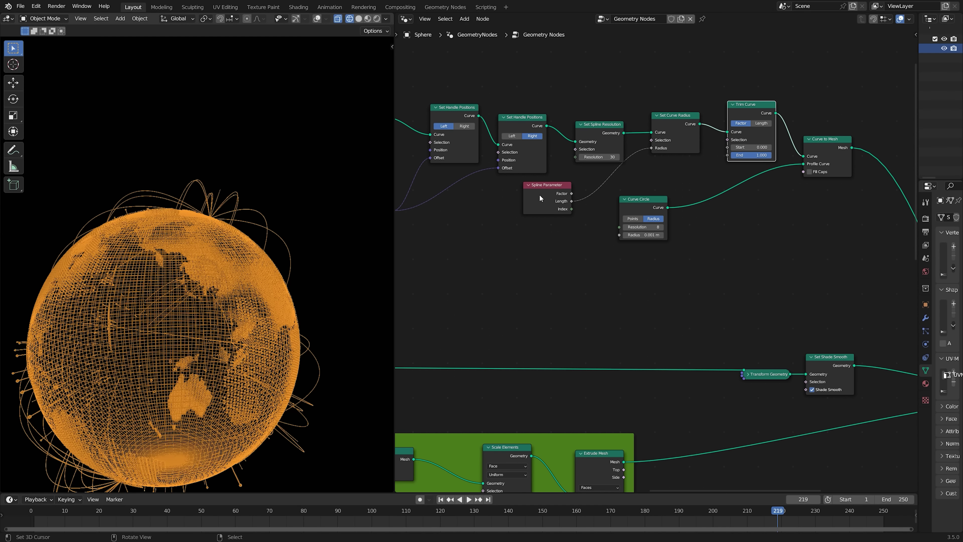
Output only the Curve to Mesh lines and test the End factor of the Trim Curve node.
left_click(832, 149, "ctrl+shift")
scroll(735, 182, "up", 2)
mouse_move(780, 138)
left_mouse_down()
mouse_move(734, 138)
mouse_move(790, 137)
left_mouse_up()
Add a Musgrave Texture node in the free space below the curve nodes.
key("shift+a")
left_click(765, 131)
type("must")
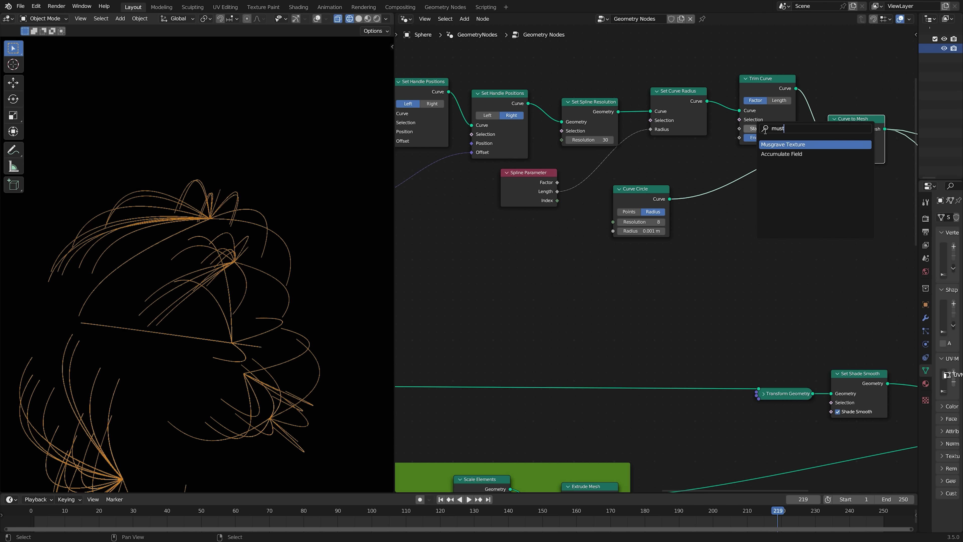
key("Return")
left_click(620, 276)
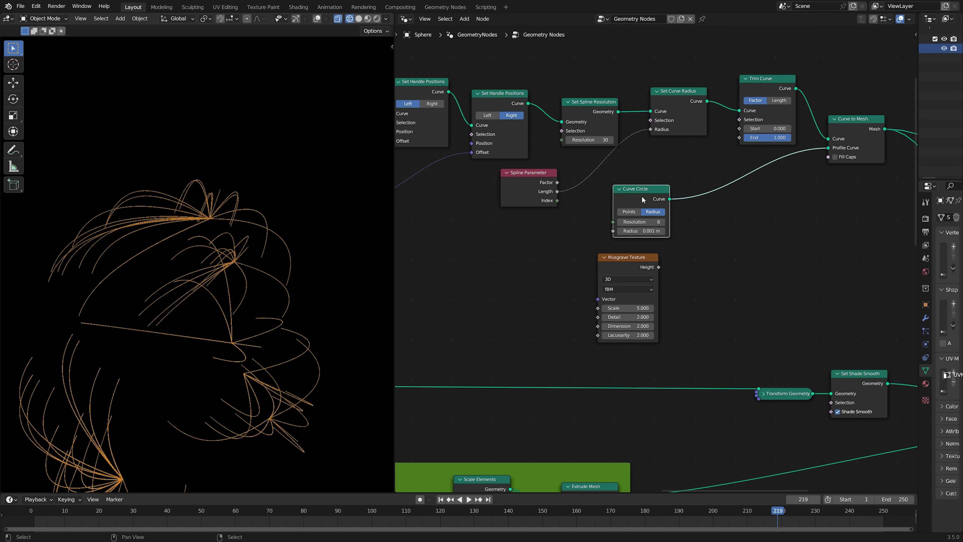
Tuck the collapsed Curve Circle node beside Curve to Mesh and drive Trim Curve's End with the Musgrave Texture set to 4D.
left_click_drag(646, 200, 785, 165)
key("h")
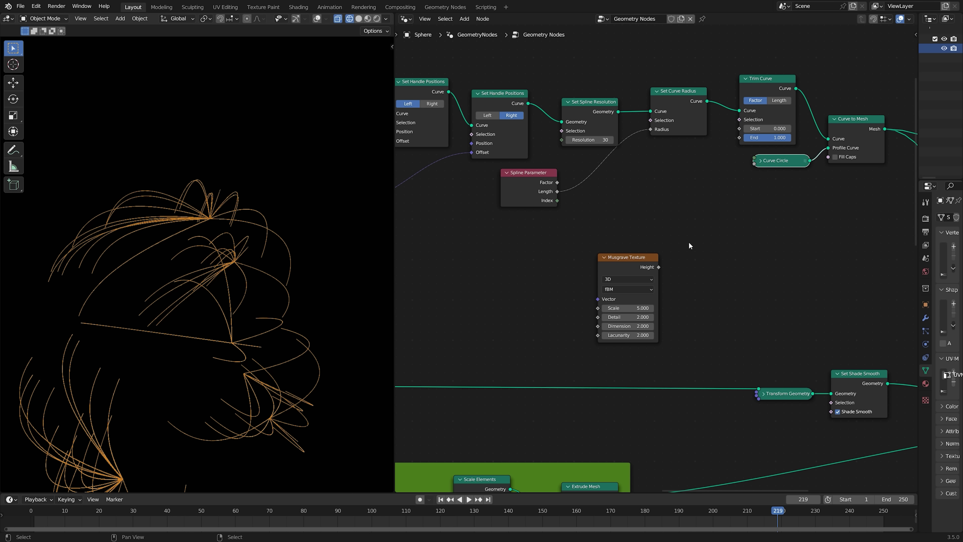
left_click_drag(646, 256, 673, 219)
middle_click_drag(726, 243, 724, 243)
Insert a Map Range node between the Musgrave Texture height and the Trim Curve's End.
key("shift+a")
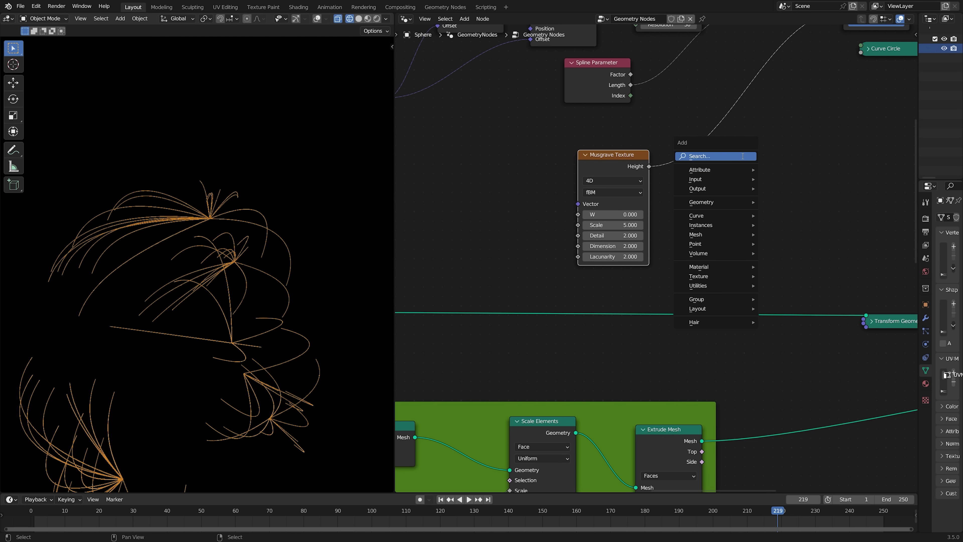
left_click(743, 156)
type("map")
key("Return")
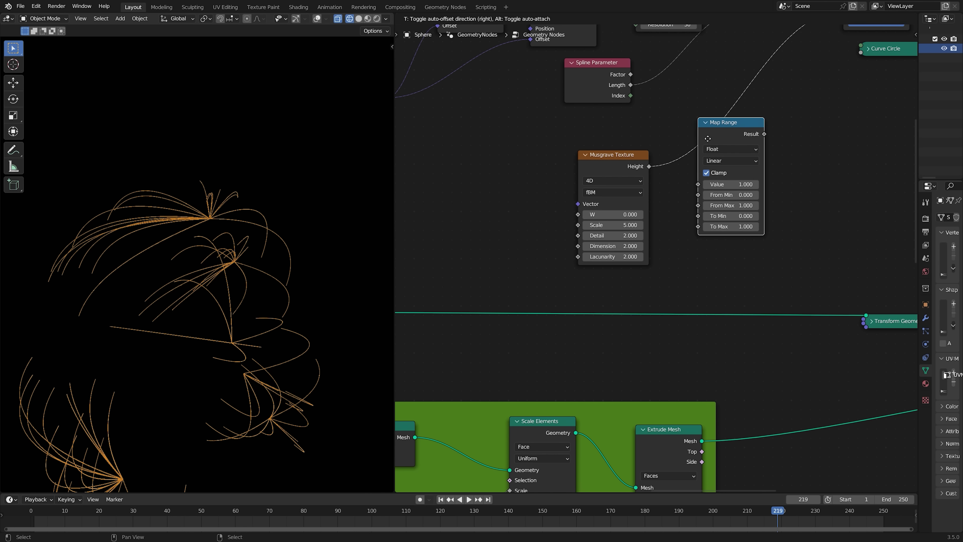
left_click(754, 167)
Save the file and keyframe the Map Range's To Min at 1.067 on frame 38.
mouse_move(730, 213)
left_mouse_down()
mouse_move(686, 213)
mouse_move(766, 213)
mouse_move(728, 213)
left_mouse_up()
key("ctrl+s")
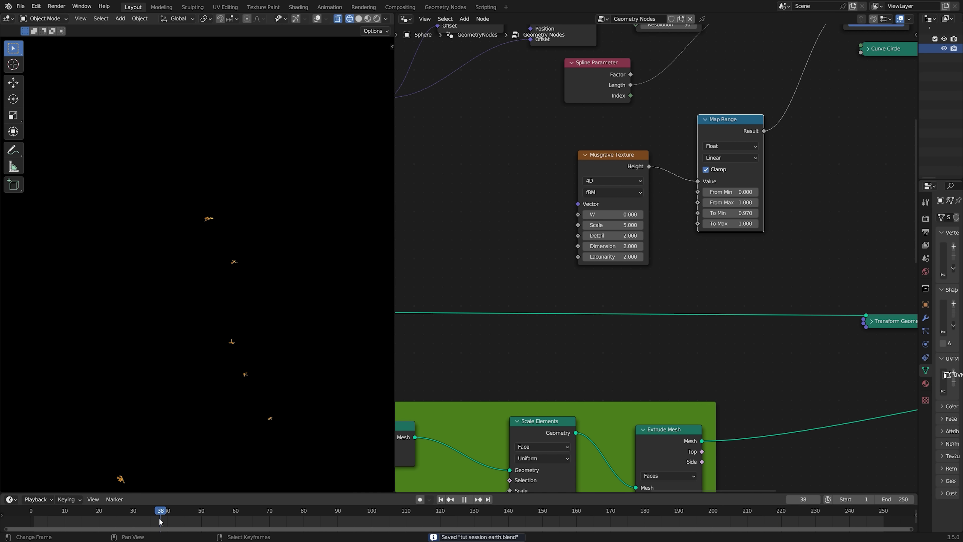
mouse_move(736, 213)
left_mouse_down()
mouse_move(762, 213)
mouse_move(712, 213)
mouse_move(724, 213)
left_mouse_up()
key("i")
Keyframe the Map Range's To Min at -5.130 on frame 117.
left_click_drag(225, 516, 430, 515)
left_click_drag(731, 213, 720, 213)
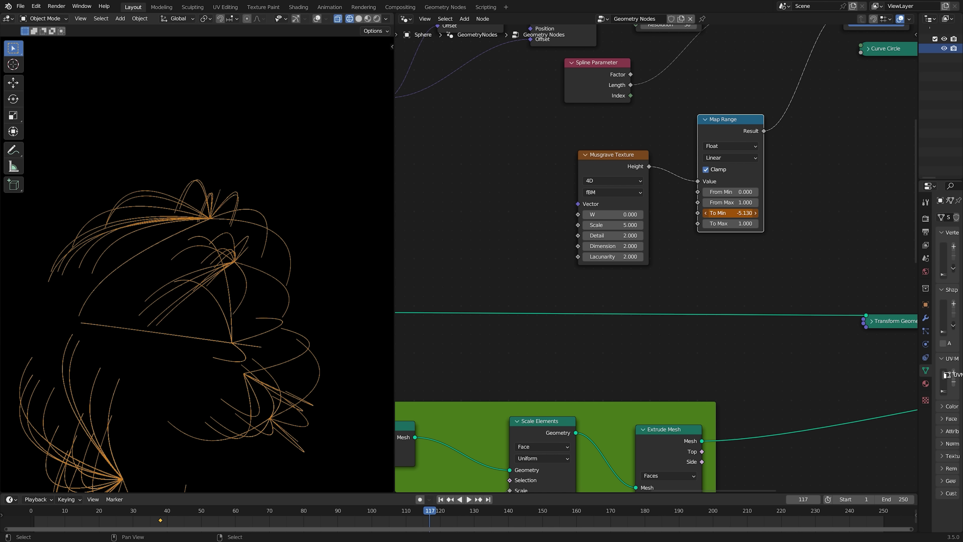
key("i")
Play the line-growth animation, move the second To Min keyframe to about frame 179, and save the file.
left_click(166, 519)
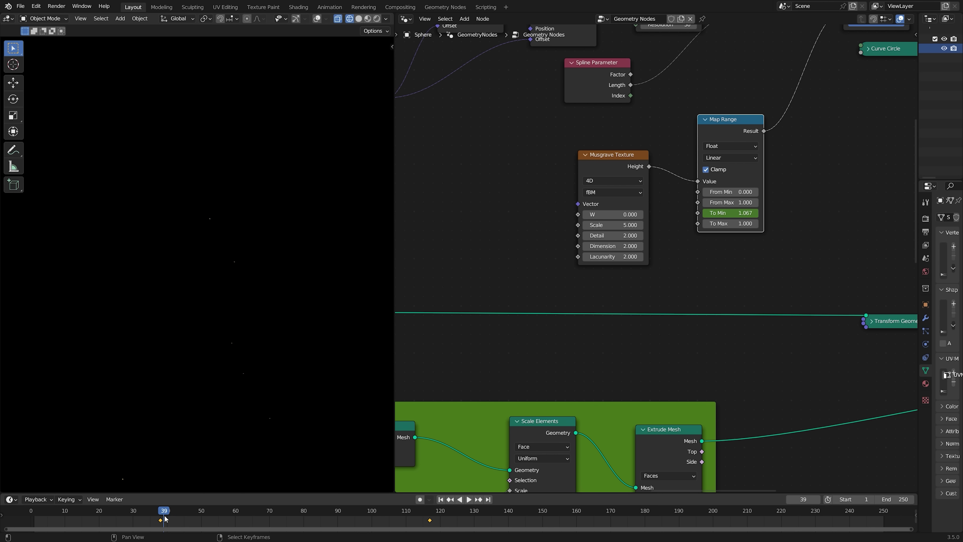
key("space")
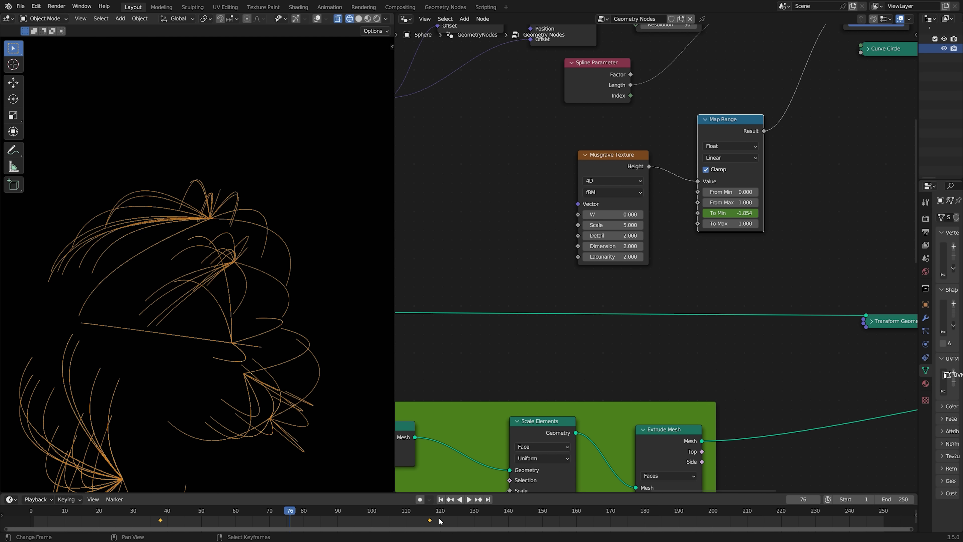
right_click_drag(437, 519, 645, 522)
scroll(645, 522, "down", 5)
left_click(382, 518)
key("ctrl+s")
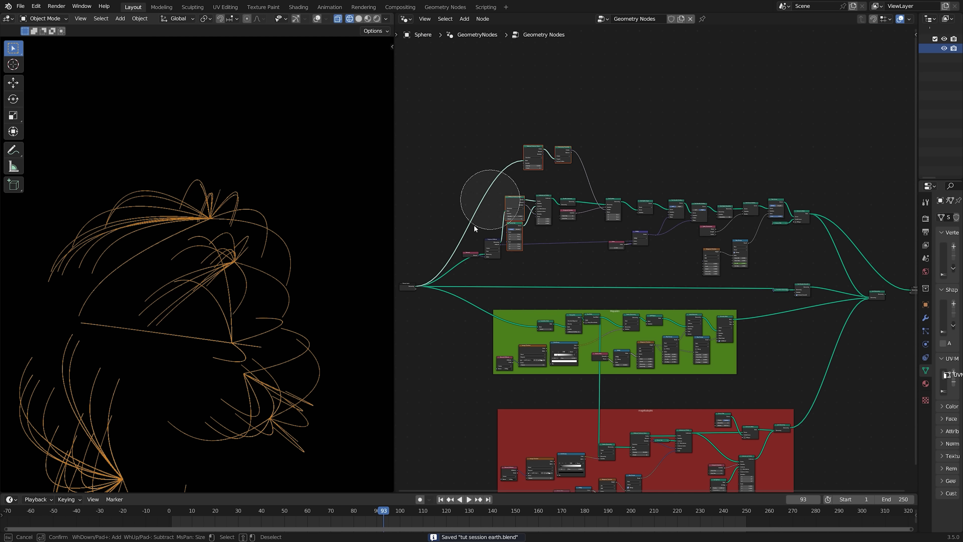
Select all the connection-line nodes and enclose them in a new frame.
mouse_move(475, 228)
left_mouse_down()
mouse_move(543, 151)
mouse_move(651, 231)
mouse_move(800, 204)
mouse_move(632, 211)
left_mouse_up()
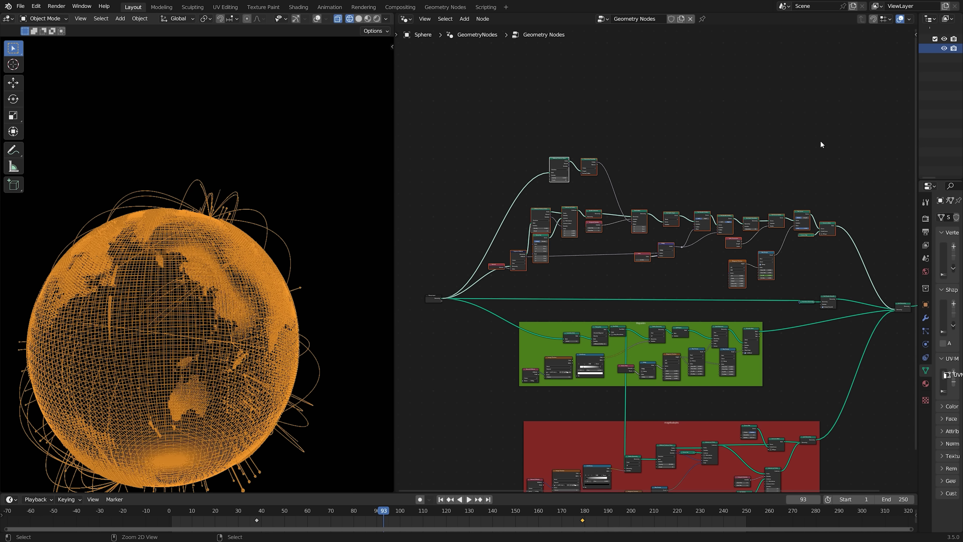
key("ctrl+j")
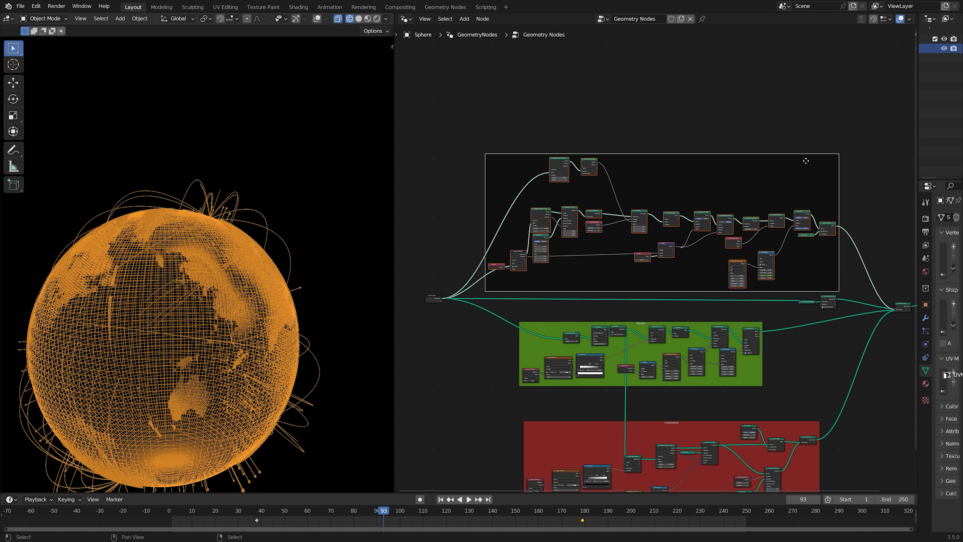
middle_click_drag(806, 159, 792, 201)
scroll(741, 142, "up", 3)
Label the new frame around the connection-line nodes "lines".
left_click(740, 142)
key("n")
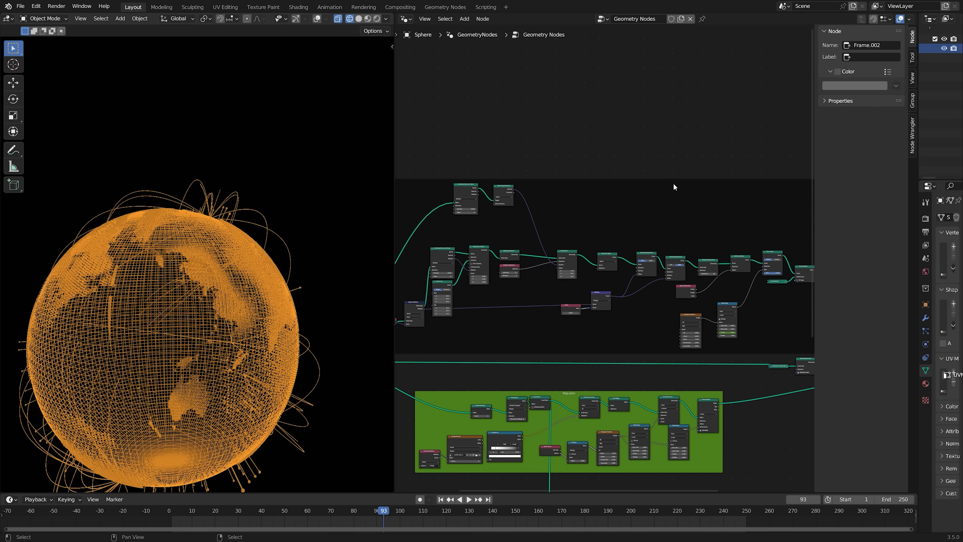
left_click(673, 183)
left_click(875, 74)
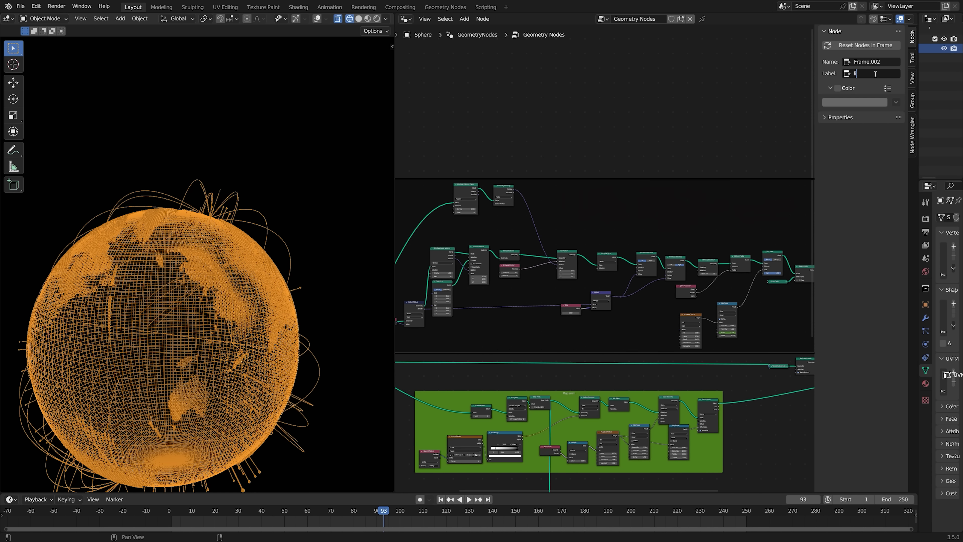
Color the lines frame blue with hue 0.564, saturation 0.994 and value 0.608, and save the file.
left_click(838, 88)
left_click(846, 101)
left_click_drag(839, 143, 852, 114)
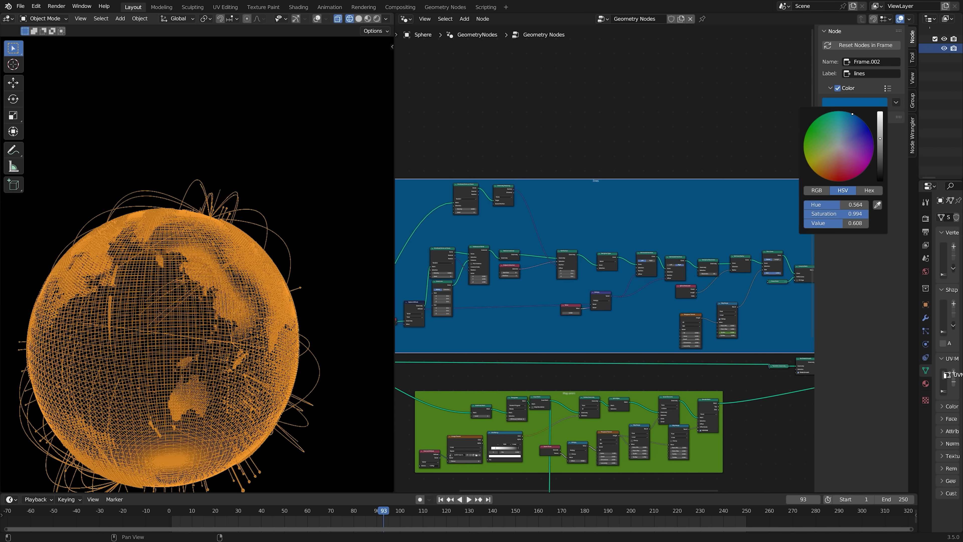
left_click(687, 128)
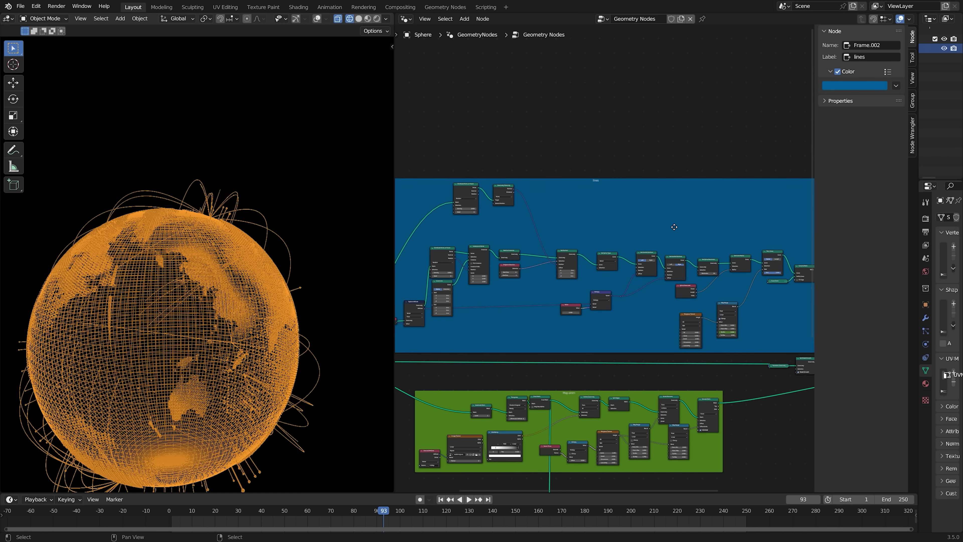
key("n")
scroll(696, 173, "down", 4)
scroll(710, 209, "up", 3)
key("ctrl+s")
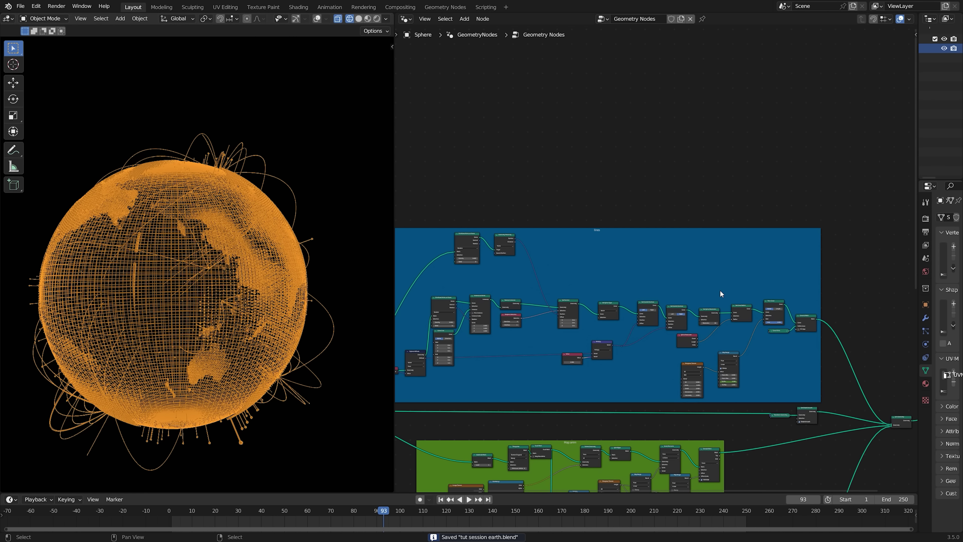
Preview only the lines frame's Curve to Mesh output from another angle, with the viewport toolbar hidden.
left_click(811, 327, "ctrl+shift")
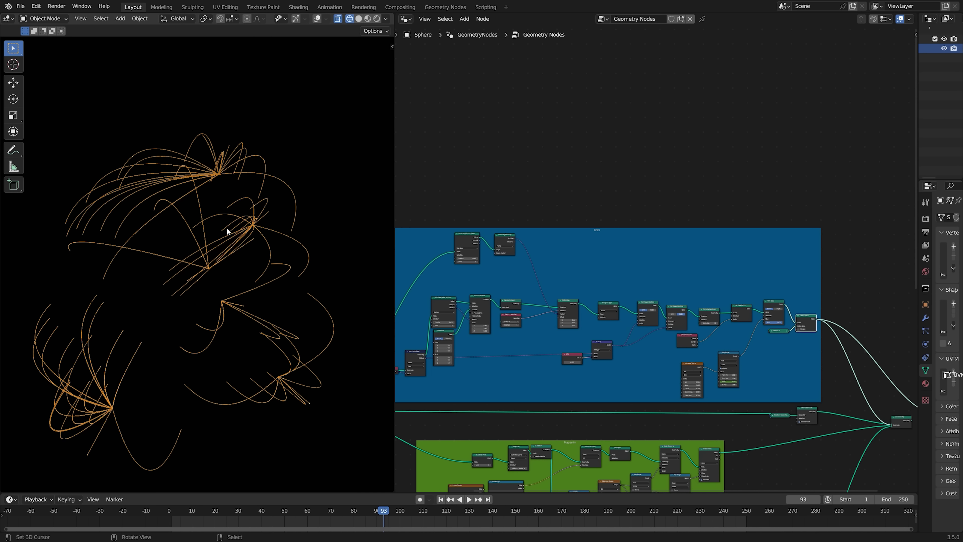
middle_click_drag(226, 227, 254, 221)
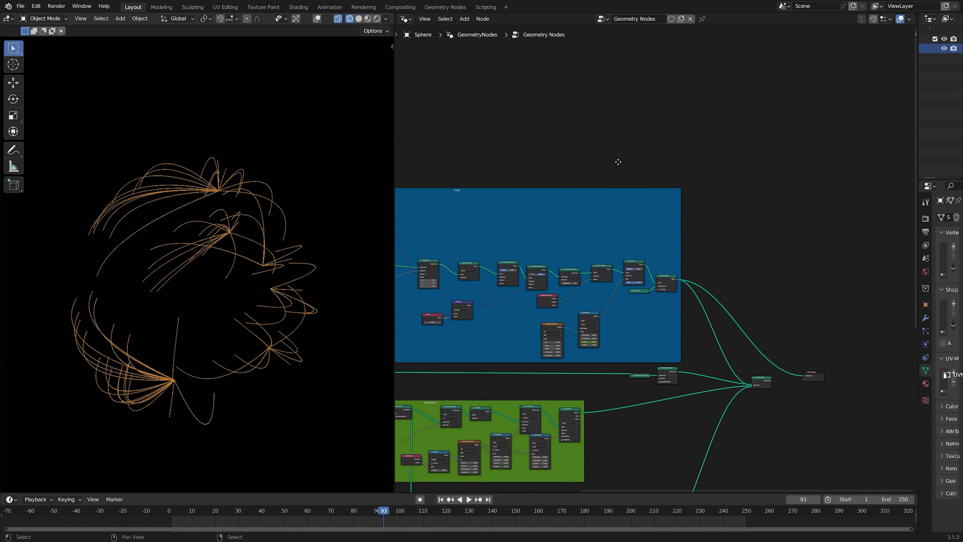
scroll(302, 219, "up", 1)
middle_click_drag(617, 161, 679, 241)
key("t")
scroll(679, 241, "up", 2)
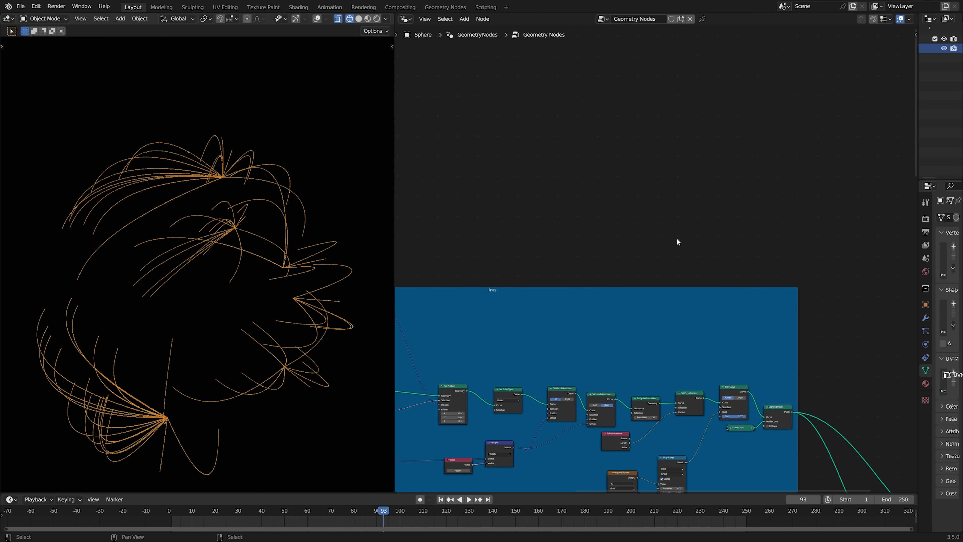
Add a Grid node above the lines frame and connect it to the Group Output.
key("shift+a")
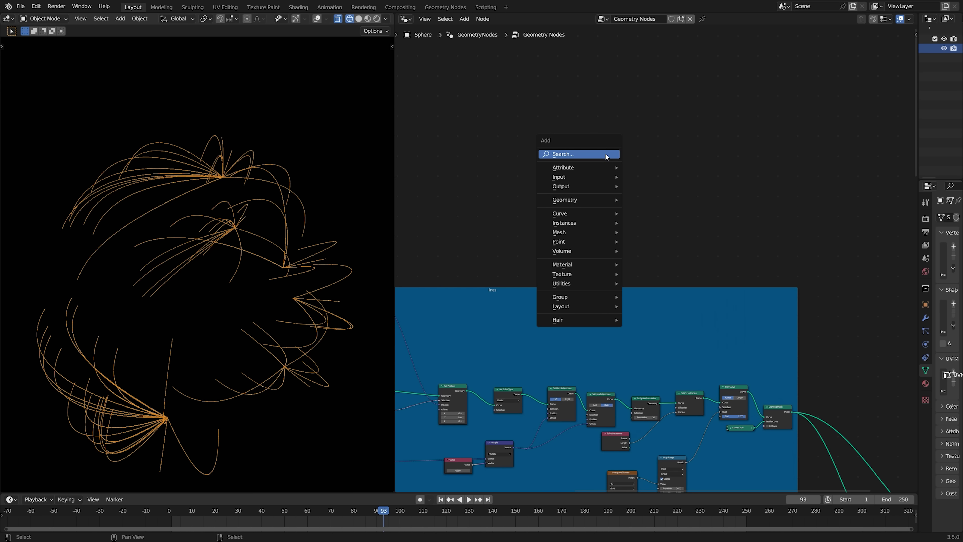
left_click(605, 154)
type("gr")
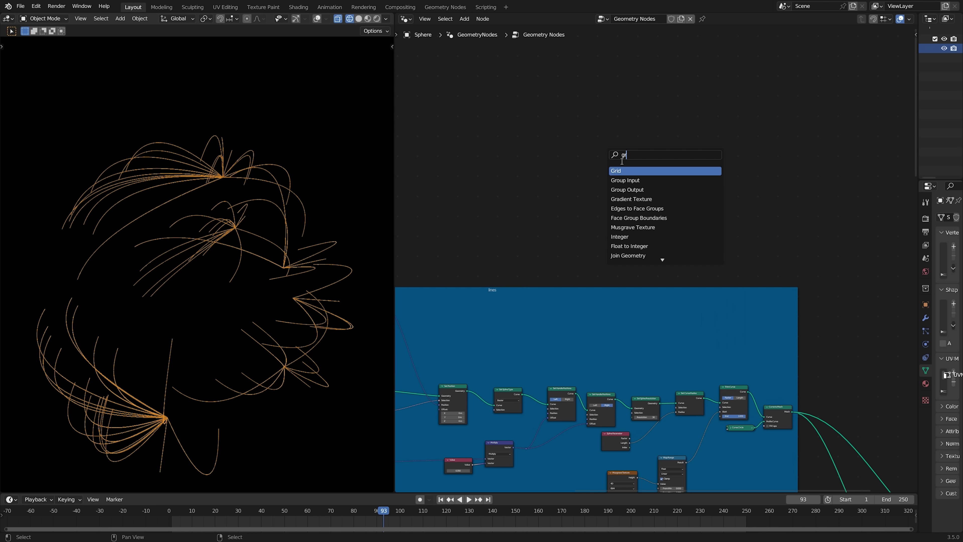
left_click(620, 170)
left_click(590, 120)
left_click(595, 116, "alt+shift")
middle_click_drag(630, 152, 649, 204)
scroll(649, 204, "up", 2)
middle_click_drag(239, 288, 243, 325)
Try duplicating the Distribute Points on Faces node from the lines frame for use with the grid.
key("shift+a")
left_click(612, 163)
type("d")
left_click(600, 112)
middle_click_drag(413, 387, 455, 313)
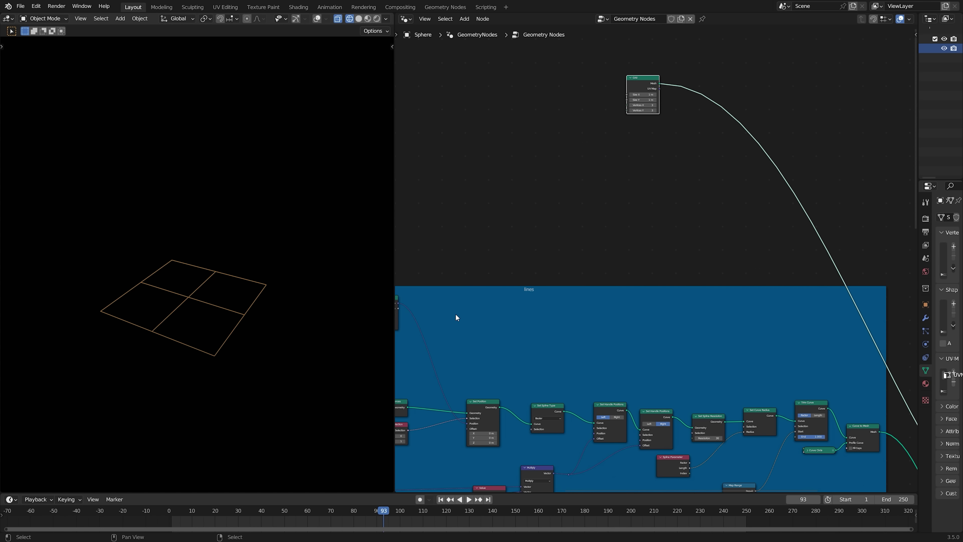
middle_click_drag(493, 348, 659, 279)
left_click(447, 336)
key("shift+d")
left_click(676, 116)
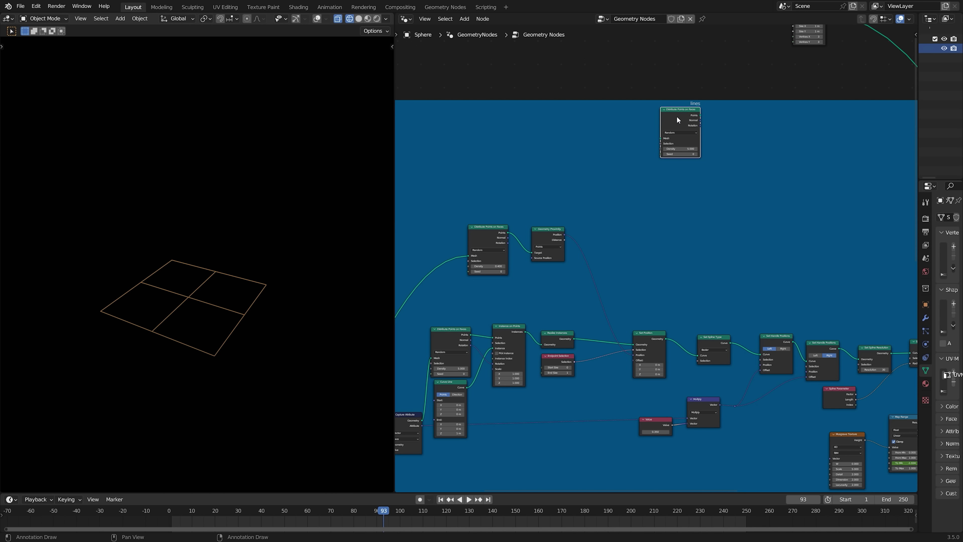
middle_click_drag(677, 117, 567, 213)
key("ctrl+z")
Insert a Distribute Points on Faces node between the Grid and the Group Output.
middle_click_drag(558, 306, 569, 356)
middle_click_drag(752, 168, 799, 63)
middle_click_drag(687, 278, 559, 316)
scroll(616, 103, "up", 3)
middle_click_drag(715, 121, 684, 98)
key("shift+a")
left_click(684, 95)
type("d")
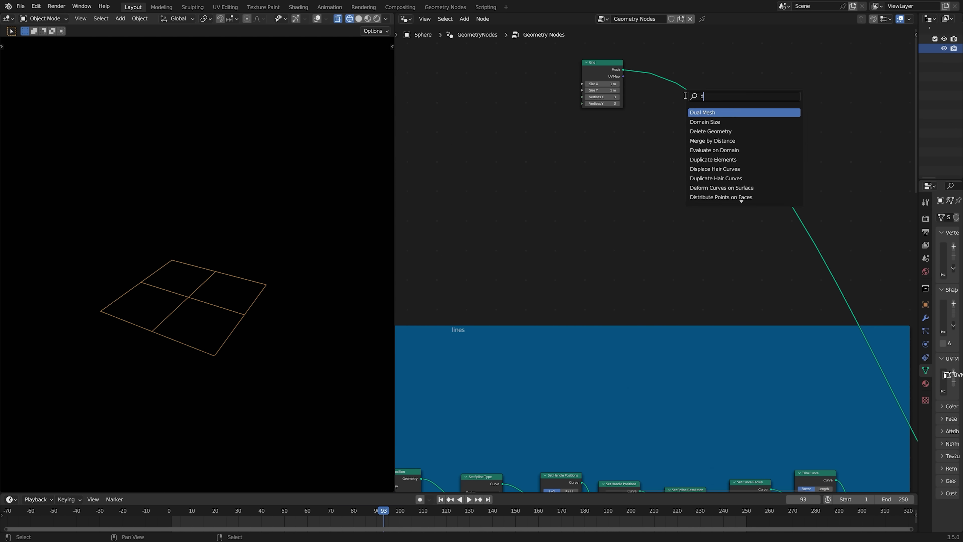
type("ist")
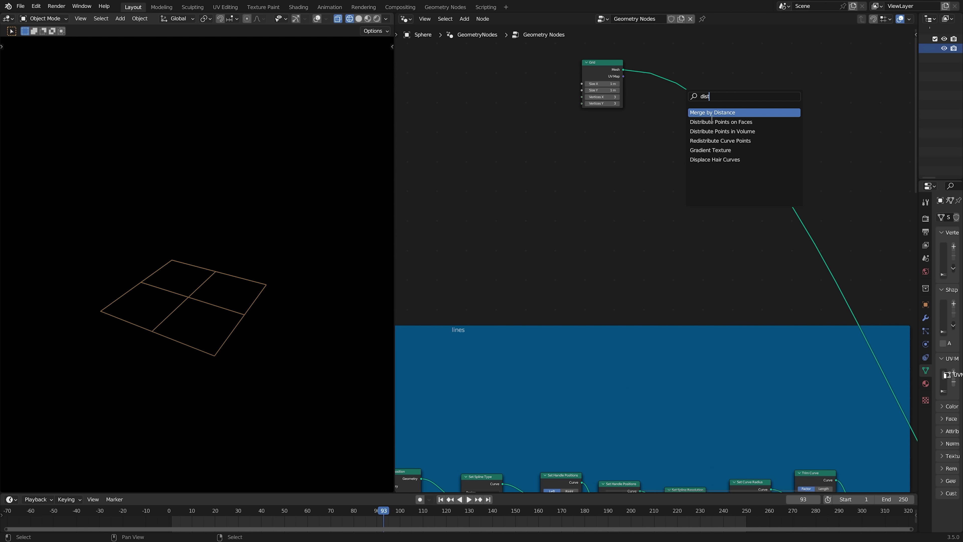
left_click(711, 122)
left_click(671, 102)
scroll(660, 157, "up", 4)
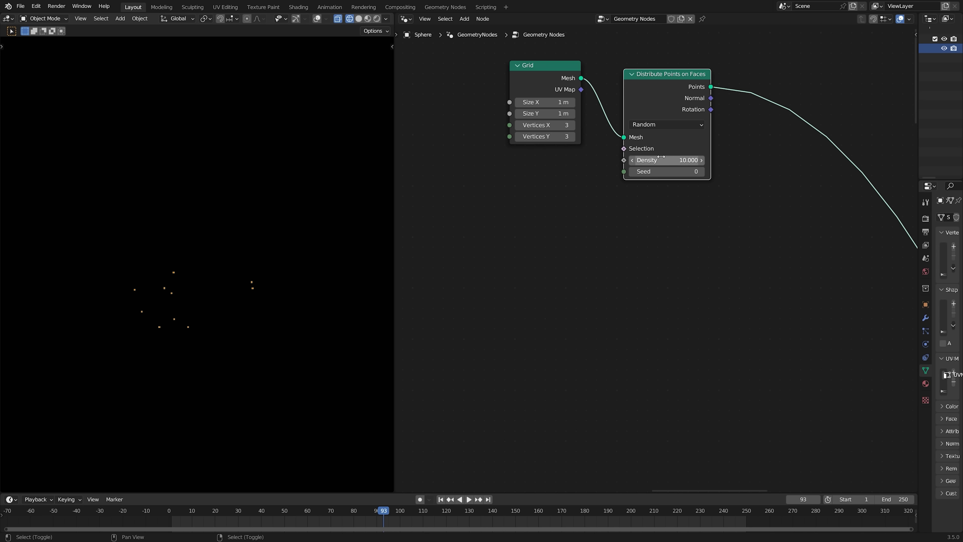
Set the grid's point distribution density to 100 and adjust the Grid node's placement.
left_click(660, 159)
type("100")
key("Return")
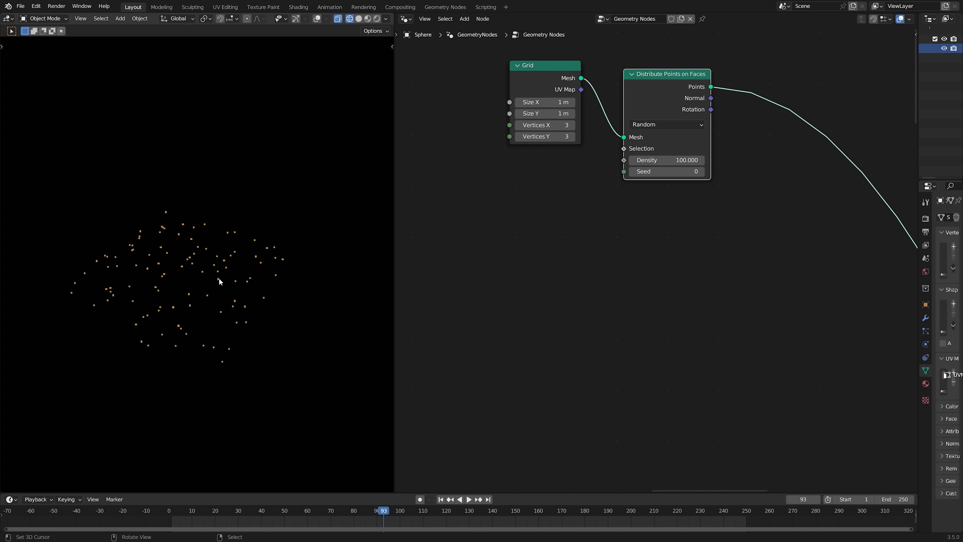
middle_click_drag(582, 115, 604, 153)
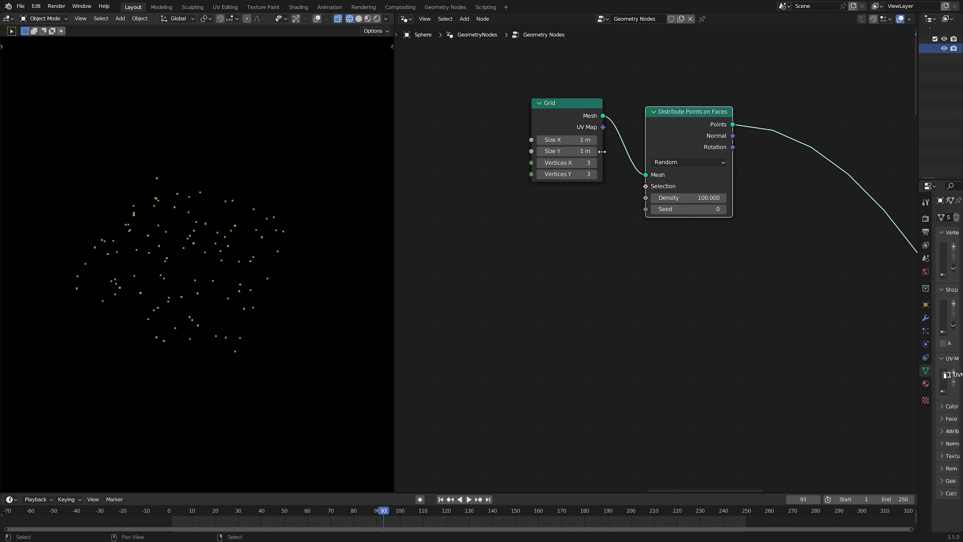
left_click_drag(569, 115, 575, 129)
Insert an Instance on Points node between Distribute Points on Faces and the Group Output.
middle_click_drag(789, 256, 720, 242)
key("shift+a")
left_click(721, 203)
type("i")
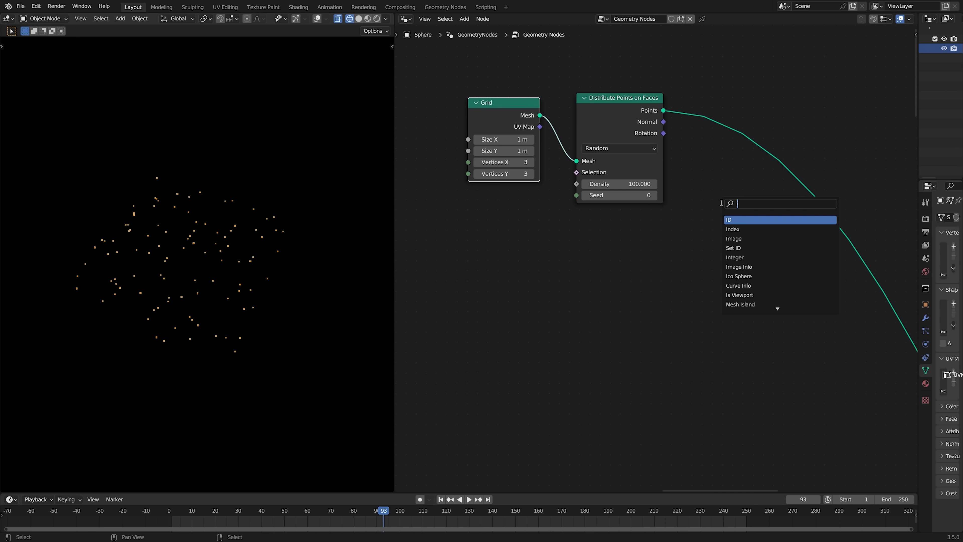
type("nsta")
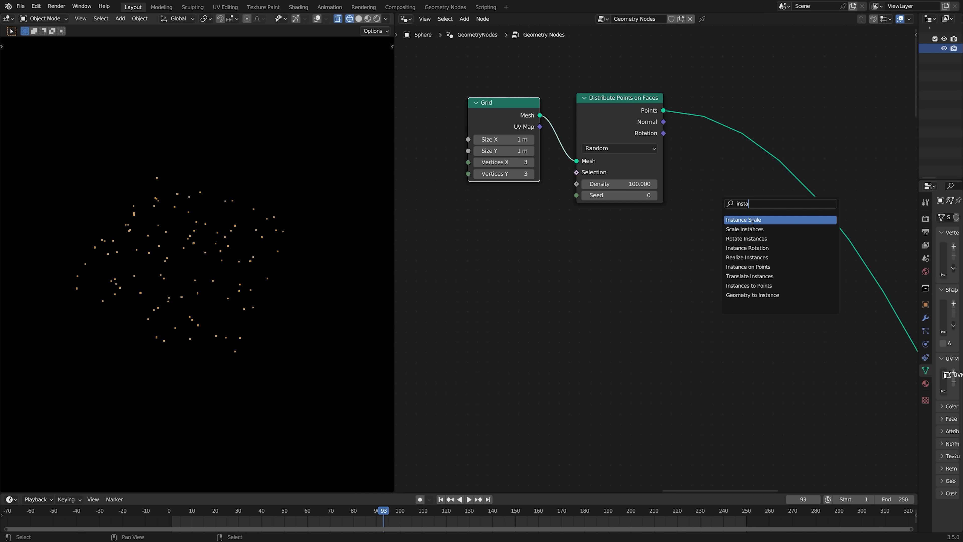
left_click(747, 267)
left_click(720, 178)
Add an Ico Sphere node and connect its Mesh to the Instance input of Instance on Points.
key("shift+a")
type("i")
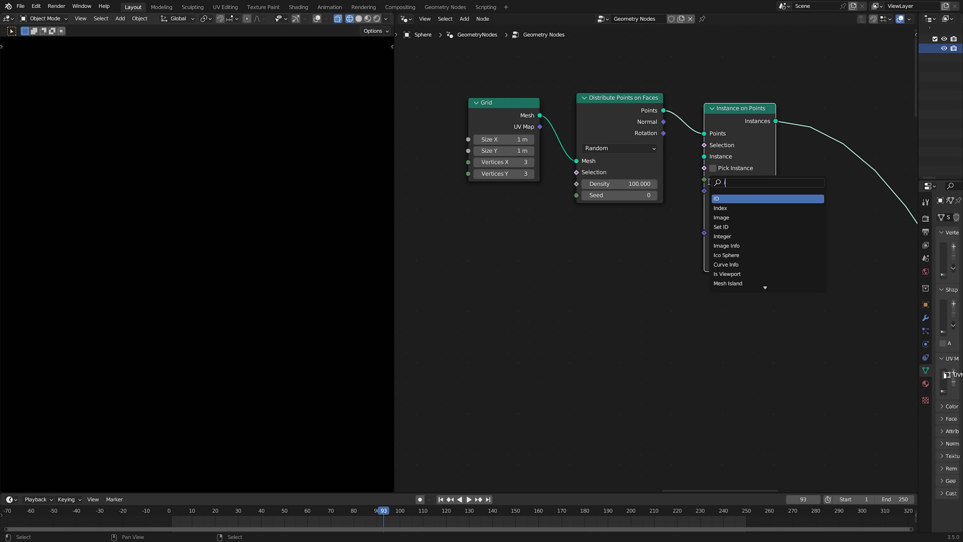
type("ico")
left_click(734, 201)
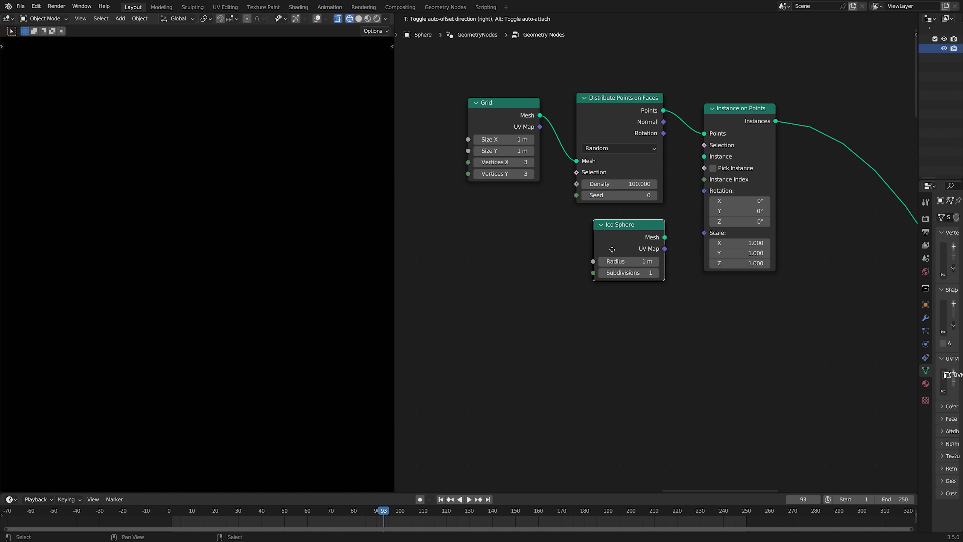
left_click(607, 247)
left_click_drag(660, 238, 704, 156)
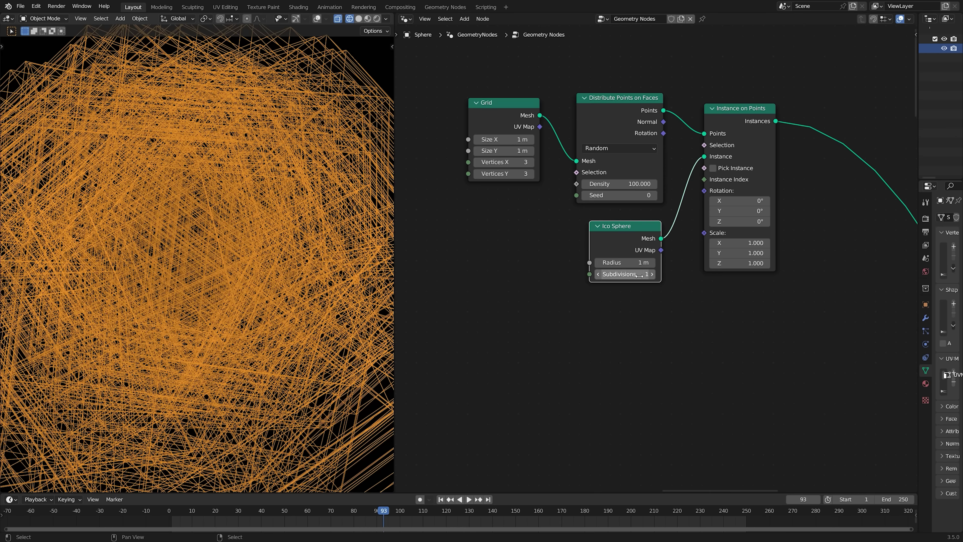
Set the Ico Sphere's radius to 0.01 m and its subdivisions to 2, and show the instances in solid shading.
left_click_drag(626, 262, 565, 262, "shift")
left_click(651, 274)
key("shift+z")
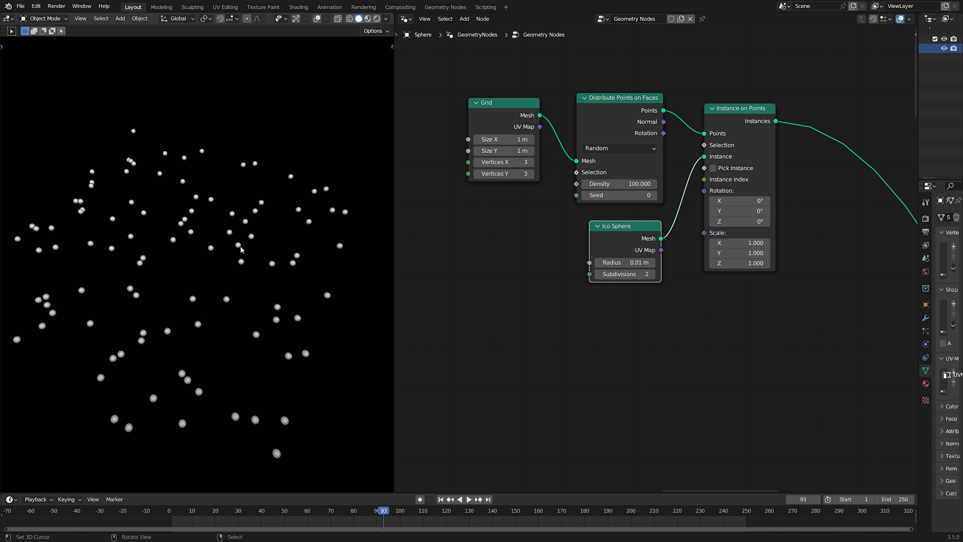
scroll(238, 235, "up", 4)
Insert a Set Shade Smooth node after the Instance on Points node.
key("shift+a")
left_click(707, 193)
type("set shad")
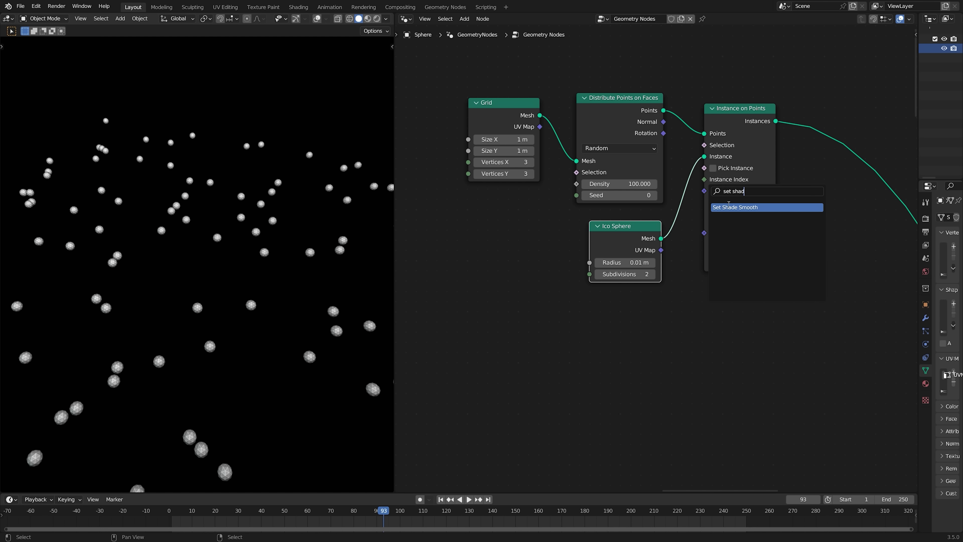
left_click(739, 206)
left_click(847, 126)
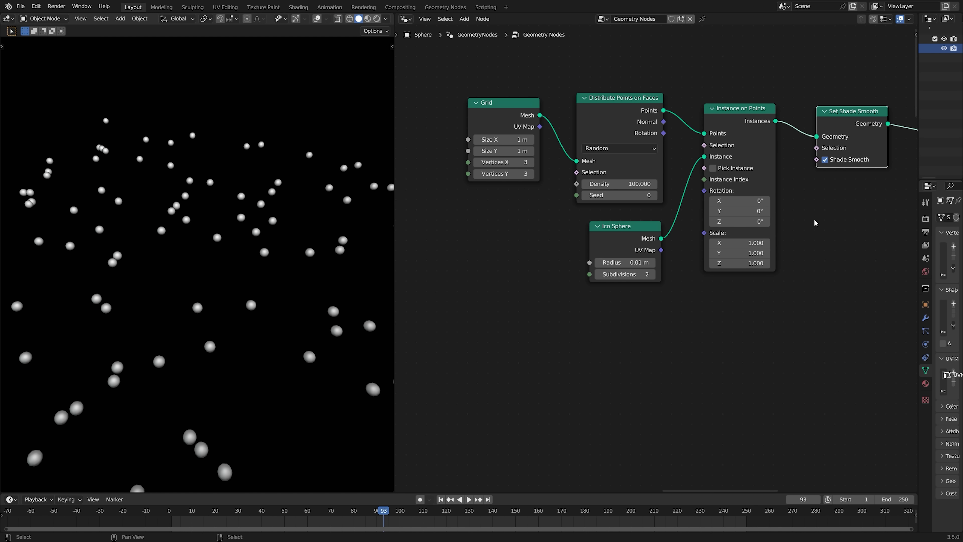
Save the changes to tut session earth.blend.
middle_click_drag(815, 221, 729, 232)
scroll(730, 233, "down", 4)
scroll(297, 262, "down", 3)
middle_click_drag(297, 263, 311, 234, "shift")
key("ctrl+s")
middle_click_drag(648, 261, 777, 287, "ctrl")
scroll(750, 288, "up", 3)
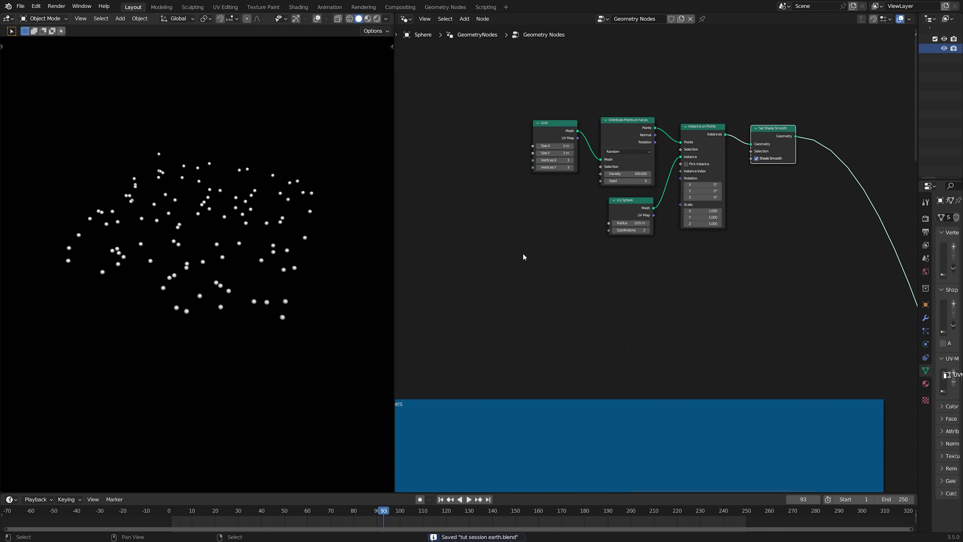
Compare the previews of the point setup's Set Shade Smooth output and the lines frame's Curve to Mesh output.
scroll(620, 292, "down", 2)
middle_click_drag(718, 327, 655, 157)
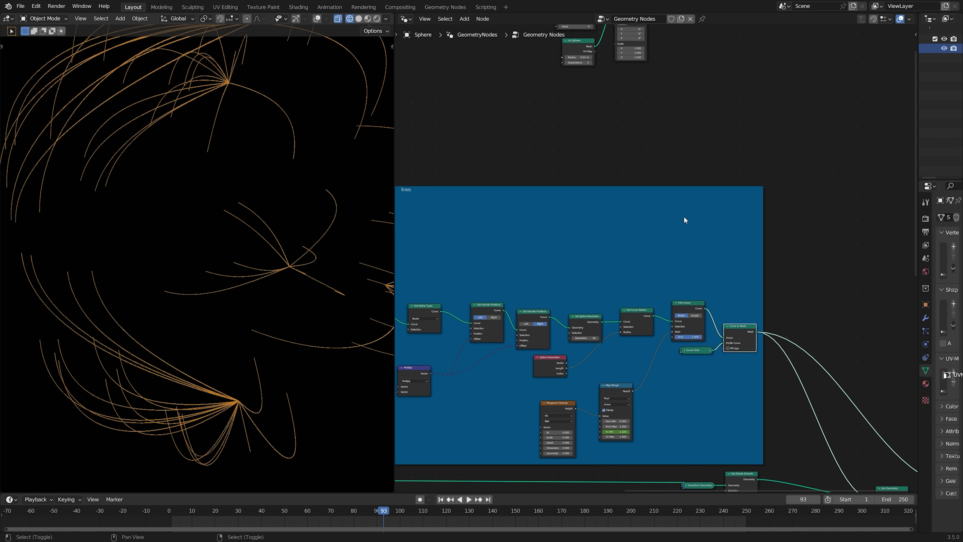
middle_click_drag(684, 216, 692, 252)
scroll(671, 121, "down", 1)
left_click(698, 65, "ctrl+shift")
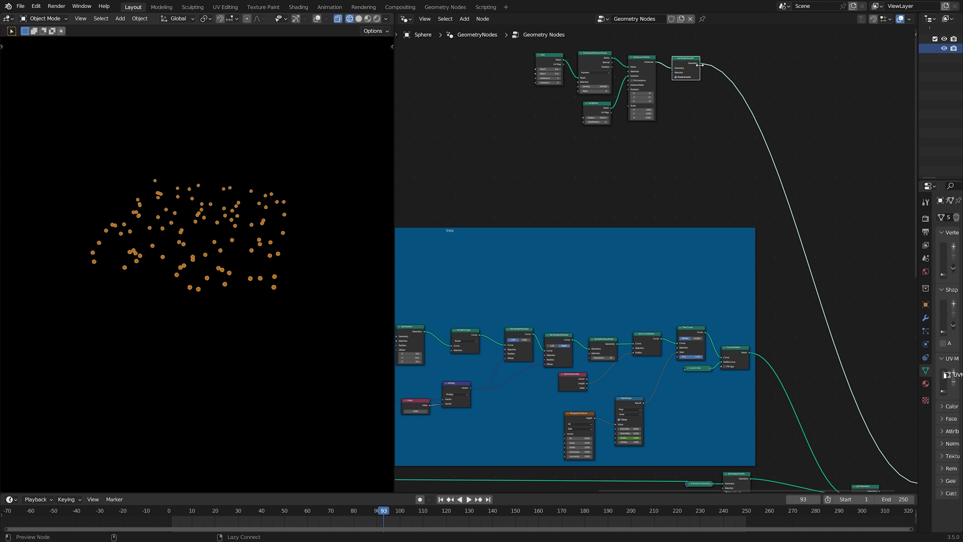
left_click(733, 353, "ctrl+shift")
middle_click_drag(729, 199, 714, 301)
scroll(676, 172, "up", 3)
scroll(679, 168, "up", 2)
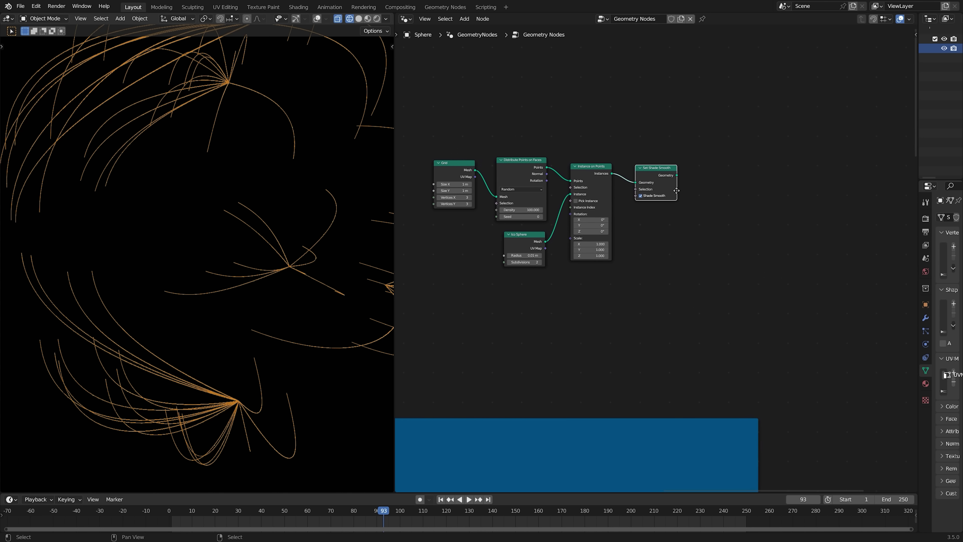
Add a Set Position node fed by the geometry output of Set Shade Smooth.
left_click_drag(671, 173, 776, 186)
type("set po")
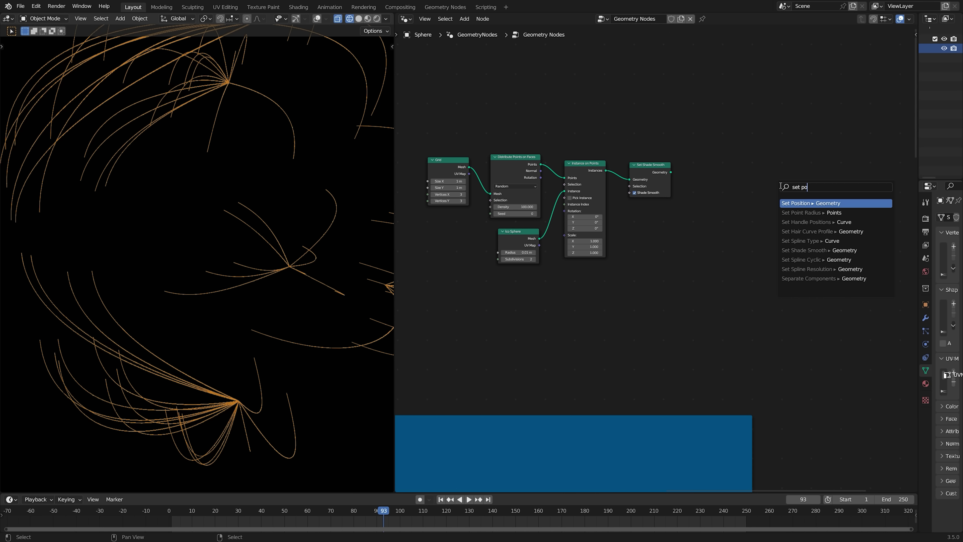
key("Return")
key("Home")
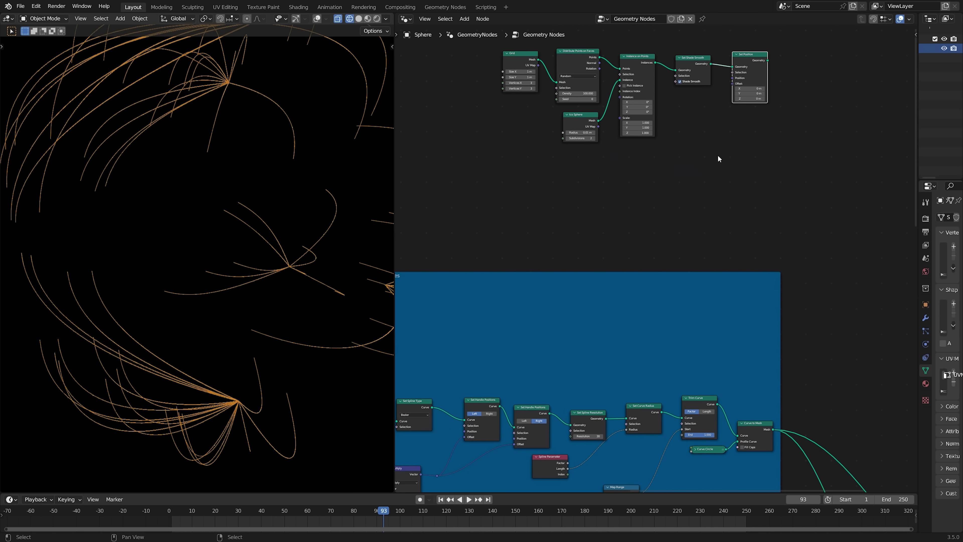
Add a Sample Curve node below the point setup, fed by the Set Curve Radius output in the lines frame.
middle_click_drag(693, 276, 635, 177)
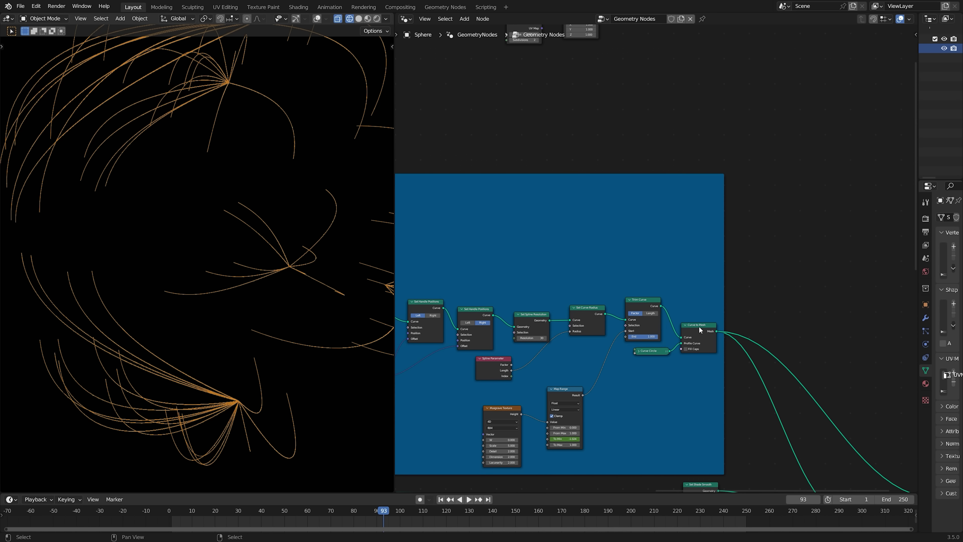
left_click(699, 327)
left_click(653, 305)
scroll(656, 258, "up", 4)
left_click(717, 352)
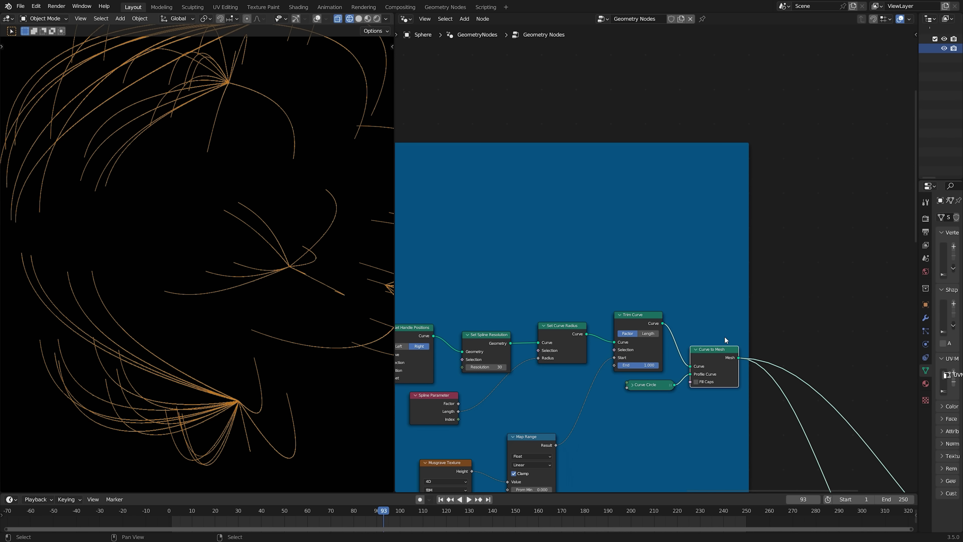
left_click(640, 316)
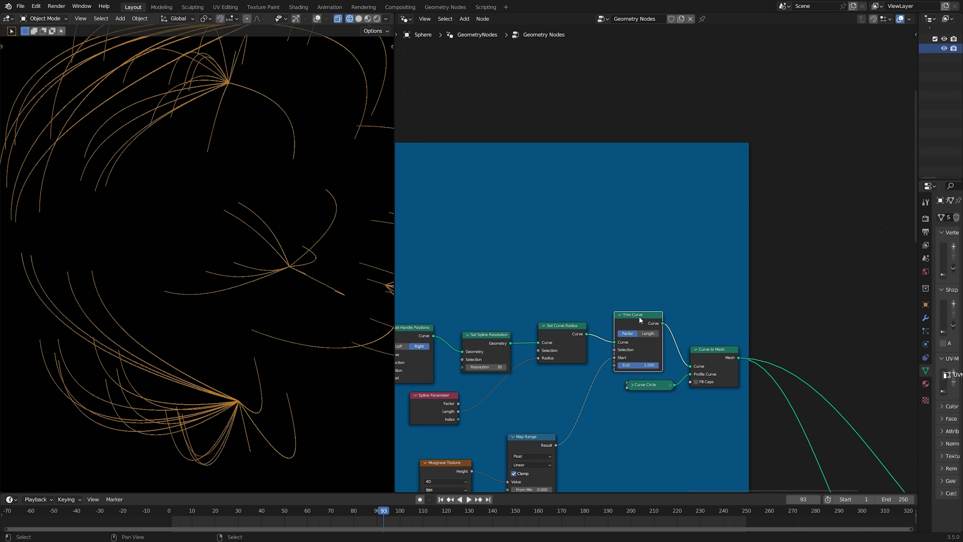
left_click(573, 327)
scroll(603, 264, "down", 2)
middle_click_drag(603, 264, 655, 397)
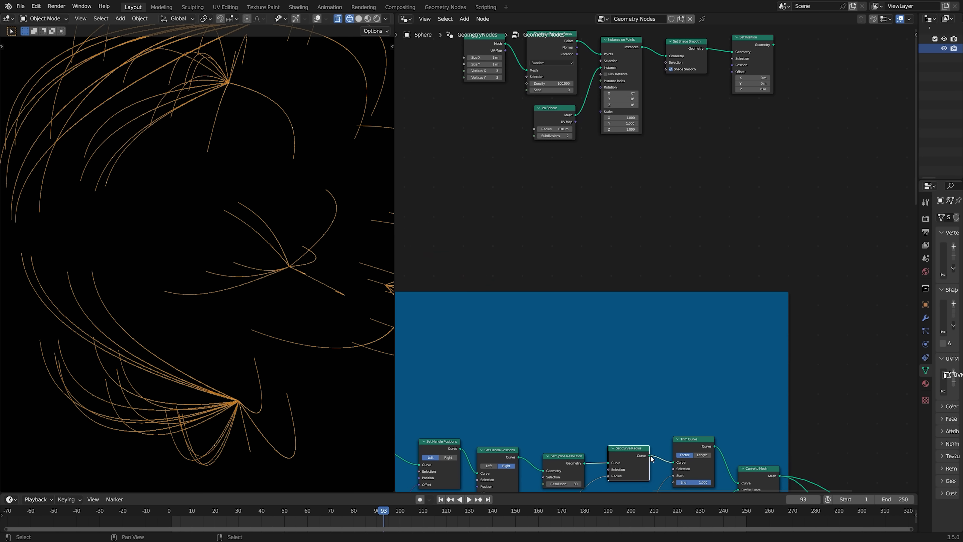
left_click_drag(650, 457, 696, 121)
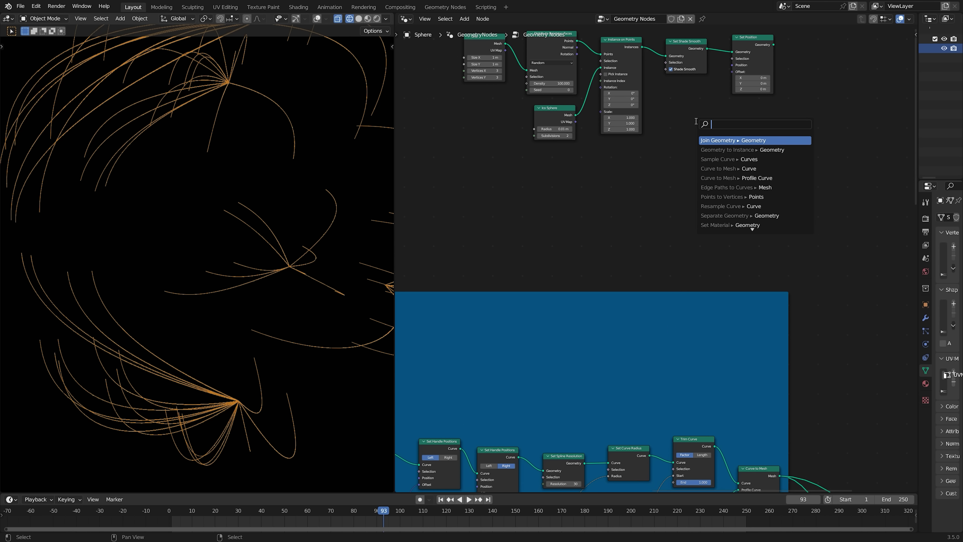
type("samp")
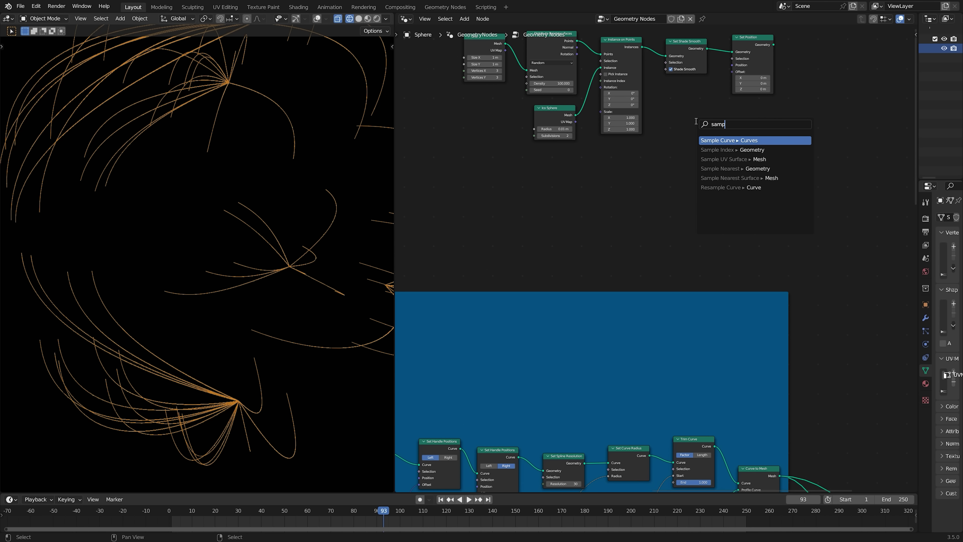
left_click(730, 140)
scroll(687, 248, "up", 2)
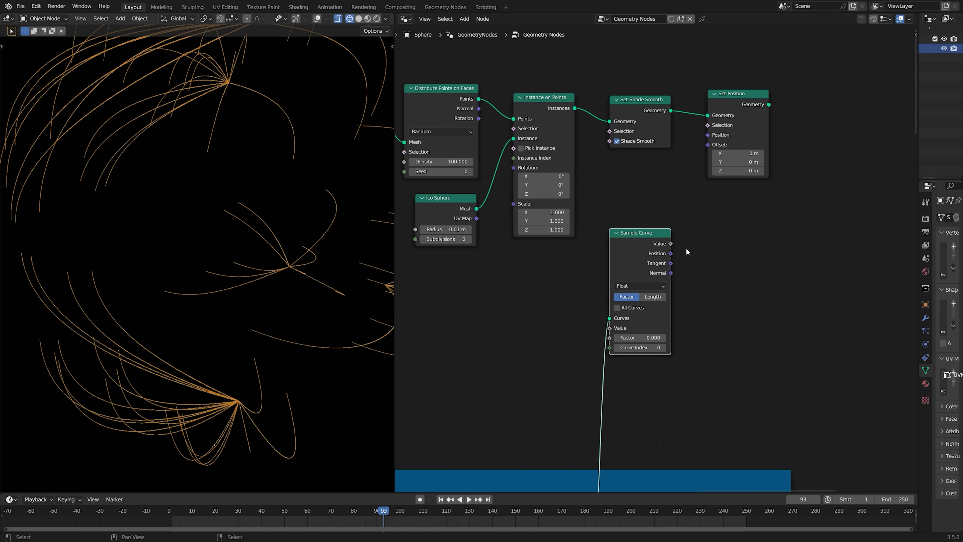
Connect the Sample Curve's Position output to the Set Position node's Position input.
left_click_drag(671, 253, 713, 135)
middle_click_drag(754, 198, 740, 216)
key("Home")
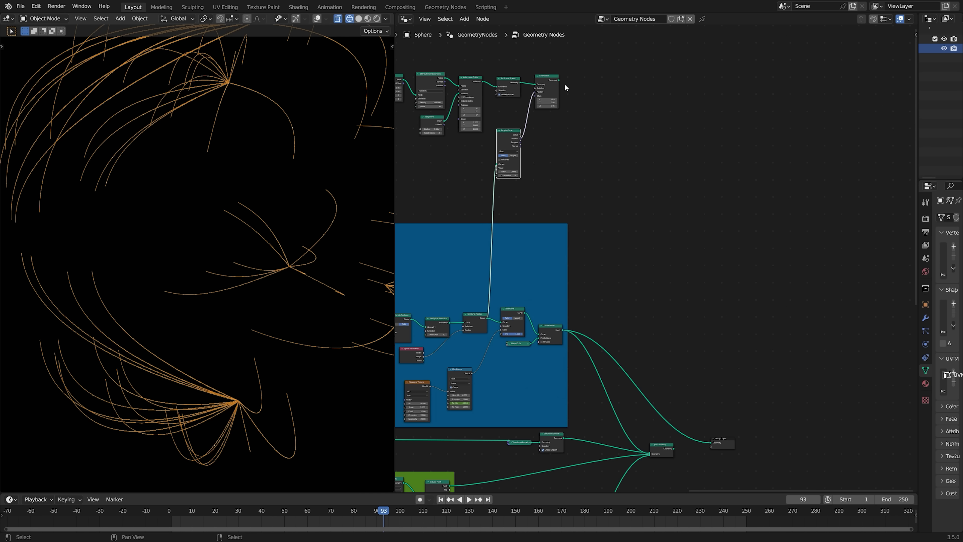
Connect the Set Position output to the Join Geometry node and preview the joined geometry.
left_click_drag(564, 83, 646, 337)
key("Escape")
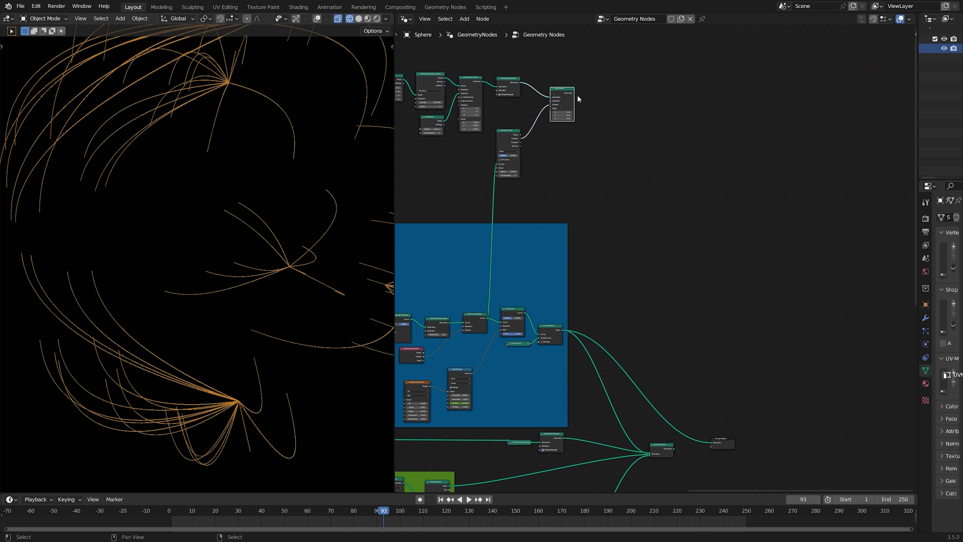
left_click_drag(574, 92, 650, 453)
left_click(661, 451, "ctrl+shift")
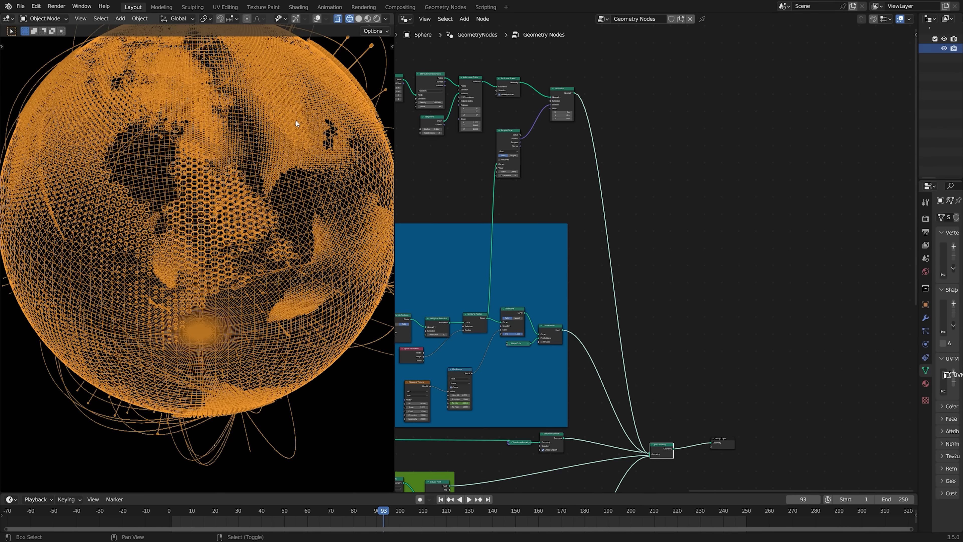
Show the globe in solid shading and disconnect the three branches below the lines frame from Join Geometry, keeping reroutes on their links.
middle_click_drag(296, 120, 299, 175, "shift")
middle_click_drag(621, 253, 660, 288)
key("z")
left_click(303, 206)
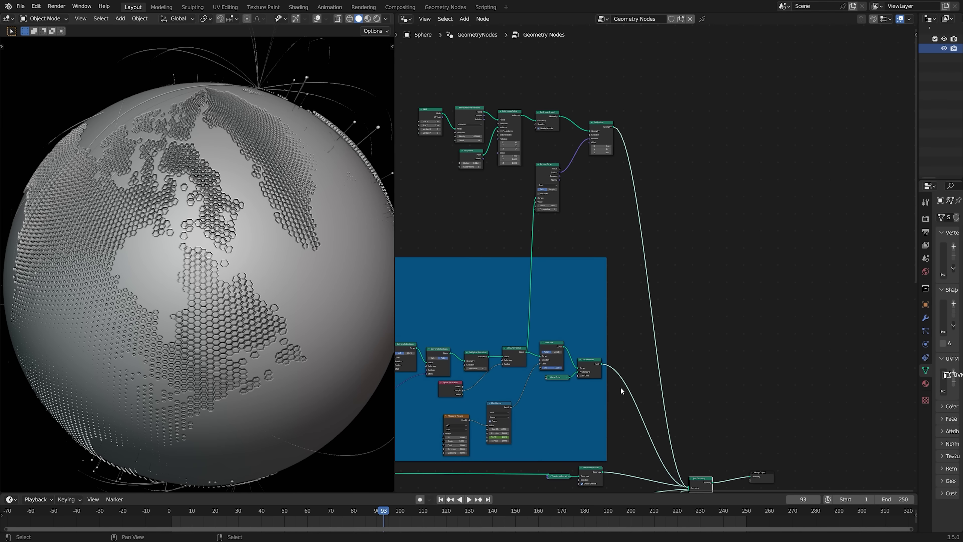
middle_click_drag(670, 468, 657, 252)
scroll(657, 252, "up", 3)
right_click_drag(647, 323, 647, 324, "ctrl")
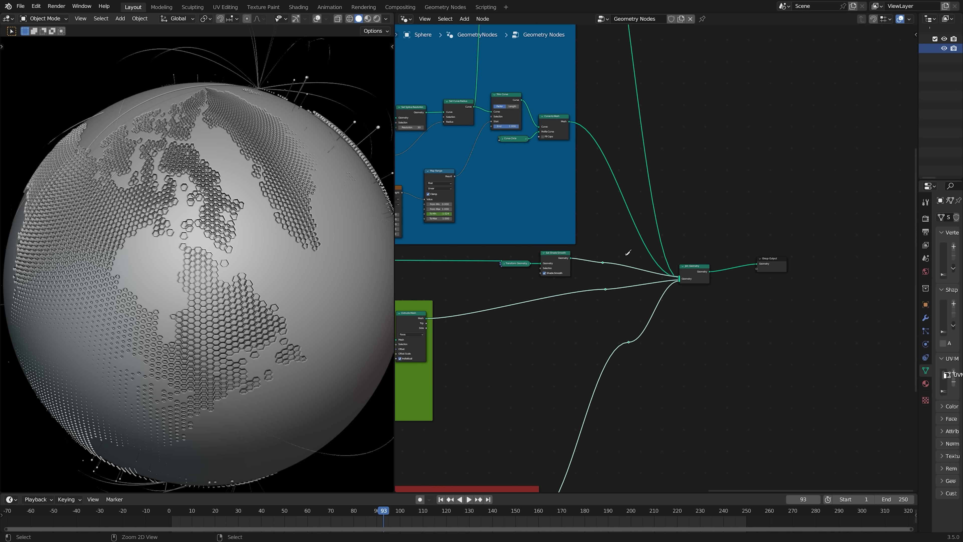
Examine in wireframe where the instanced sphere sits on the connection lines.
middle_click_drag(227, 191, 318, 185)
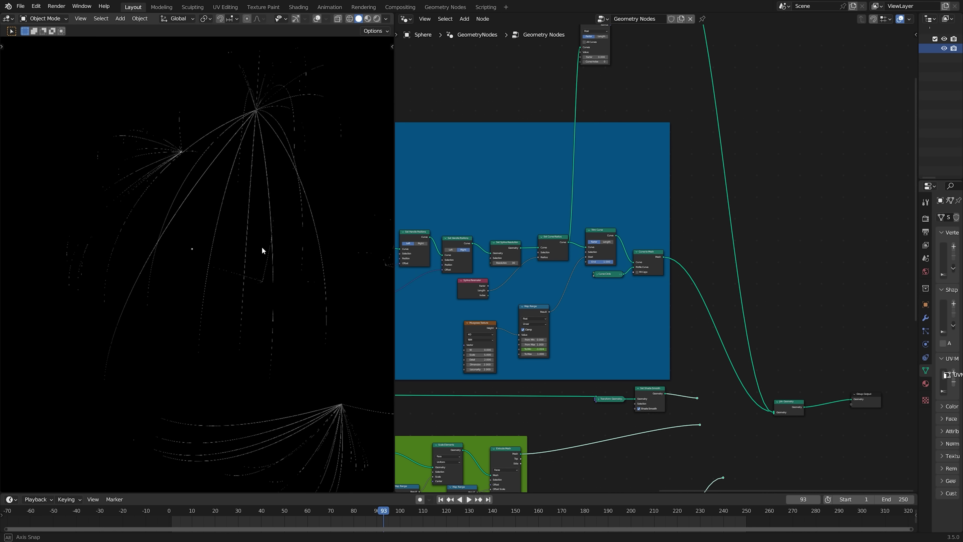
middle_click_drag(262, 246, 299, 248)
middle_click_drag(141, 273, 121, 314)
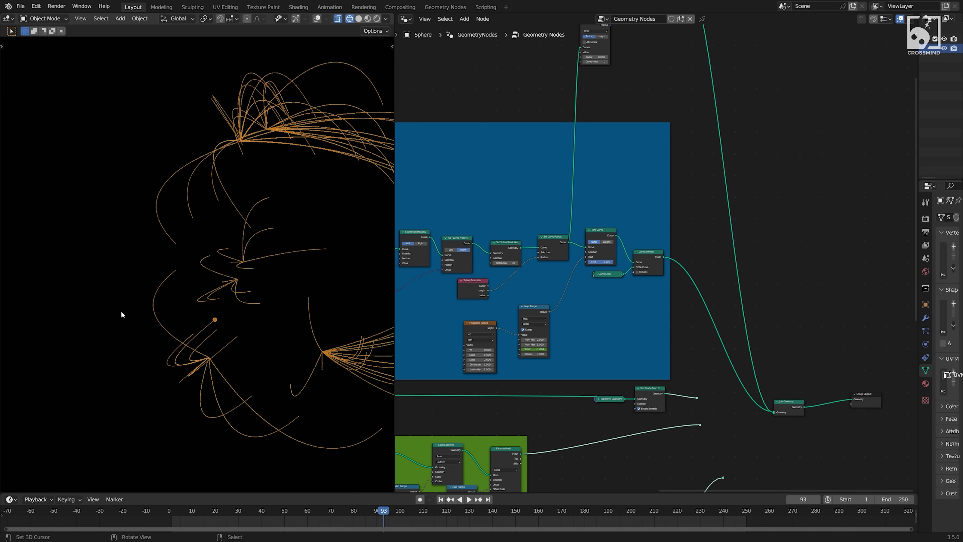
middle_click_drag(260, 308, 250, 234)
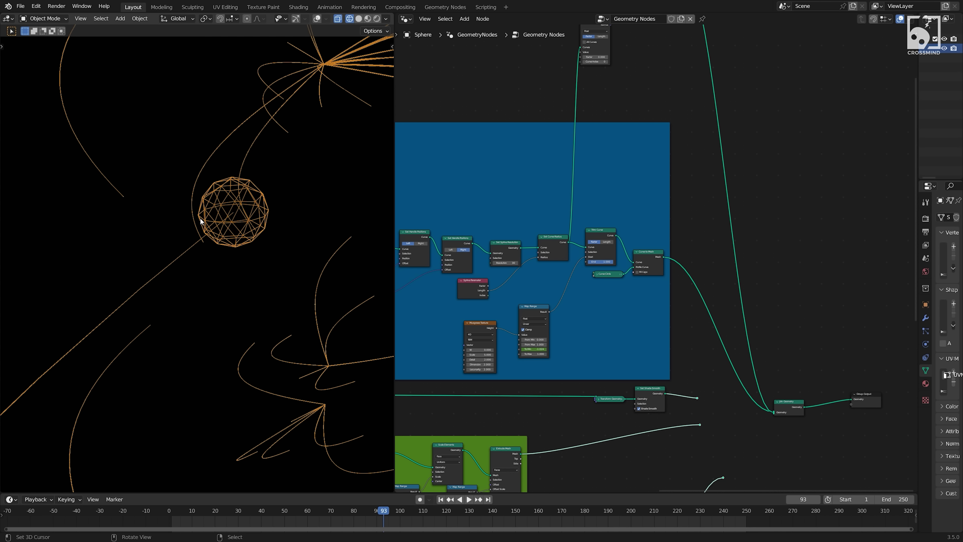
scroll(228, 199, "down", 4)
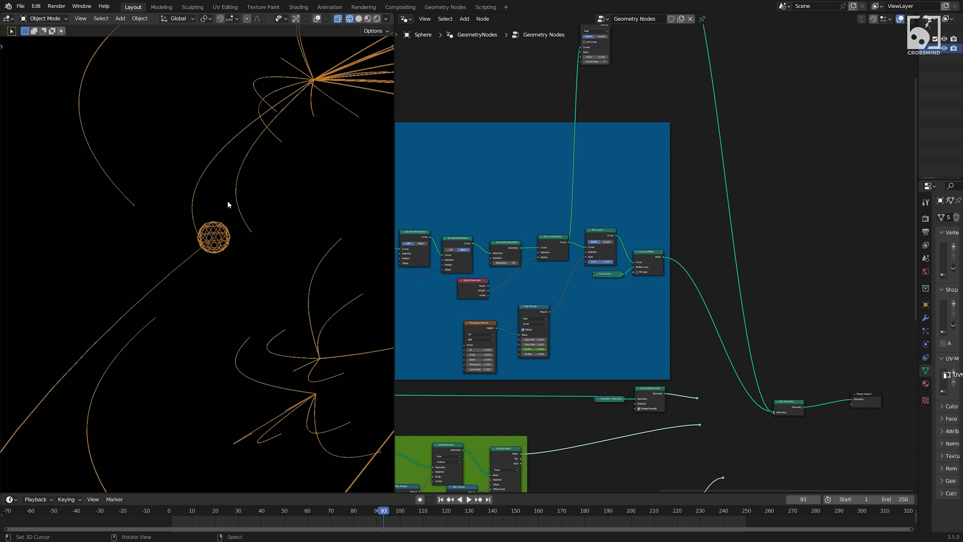
scroll(602, 119, "down", 2)
middle_click_drag(603, 119, 626, 225)
scroll(633, 221, "up", 7)
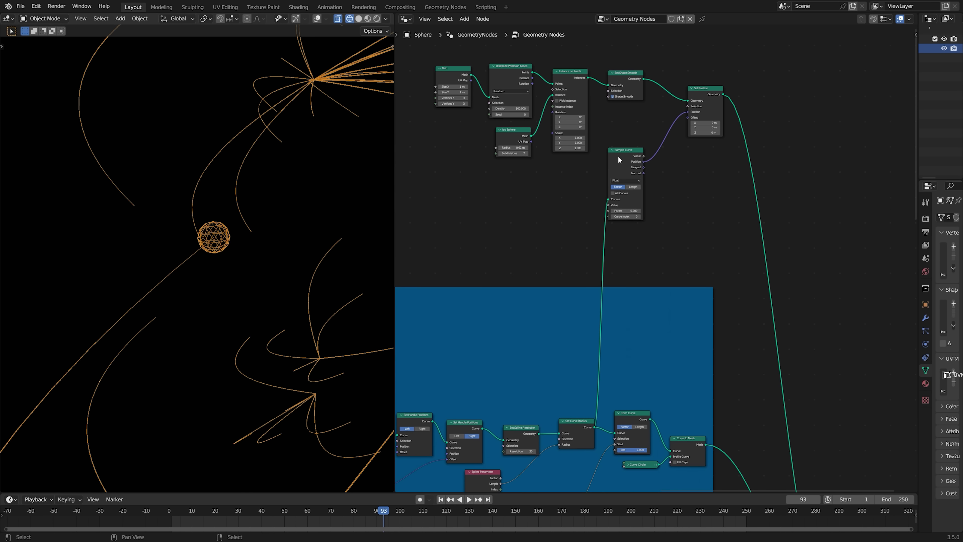
Adjust the Sample Curve node's placement and try searching for a "ran" node to add.
left_click_drag(617, 156, 630, 149)
scroll(613, 183, "up", 4)
key("shift+a")
type("sra")
type("n")
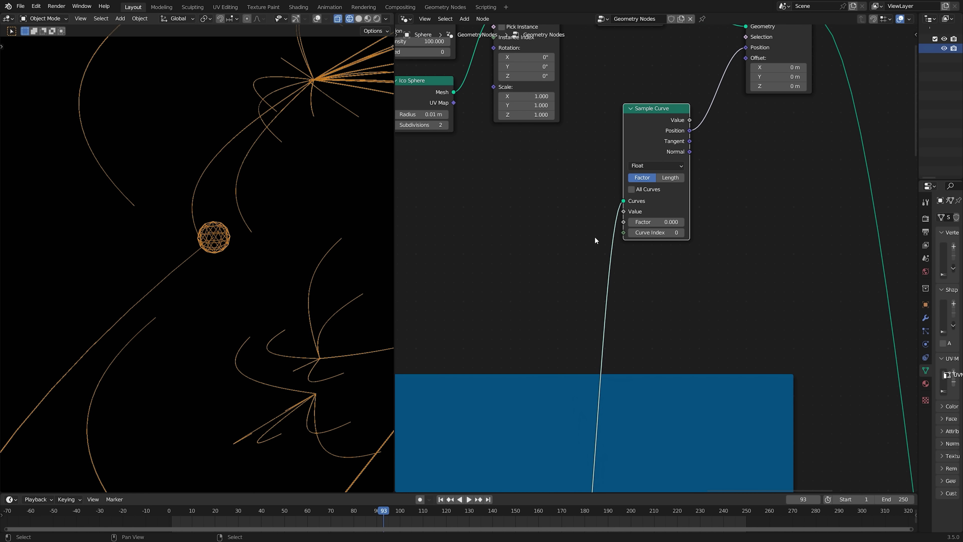
Try adjusting the Sample Curve node's Factor while viewing the connection lines.
scroll(191, 265, "down", 6)
middle_click_drag(278, 274, 169, 131)
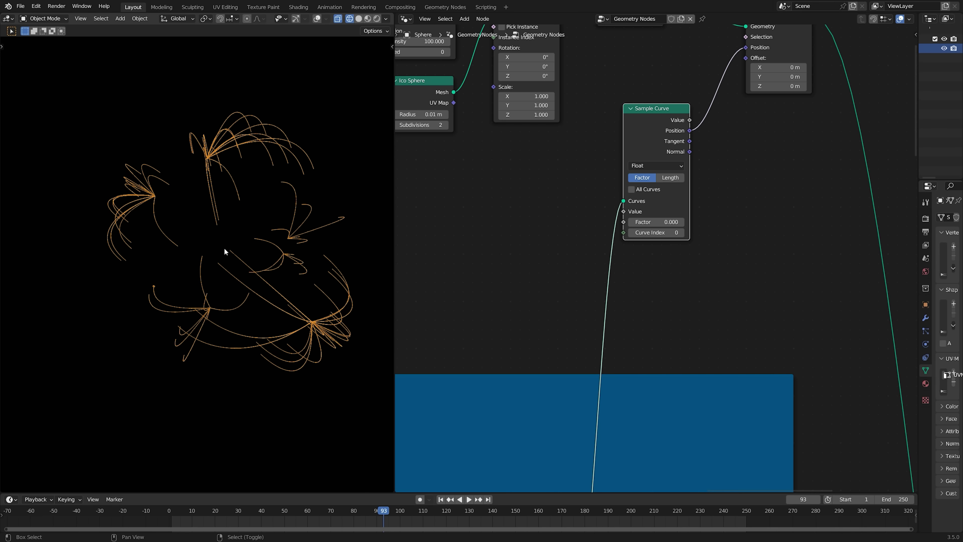
middle_click_drag(224, 252, 379, 231)
scroll(654, 228, "up", 1)
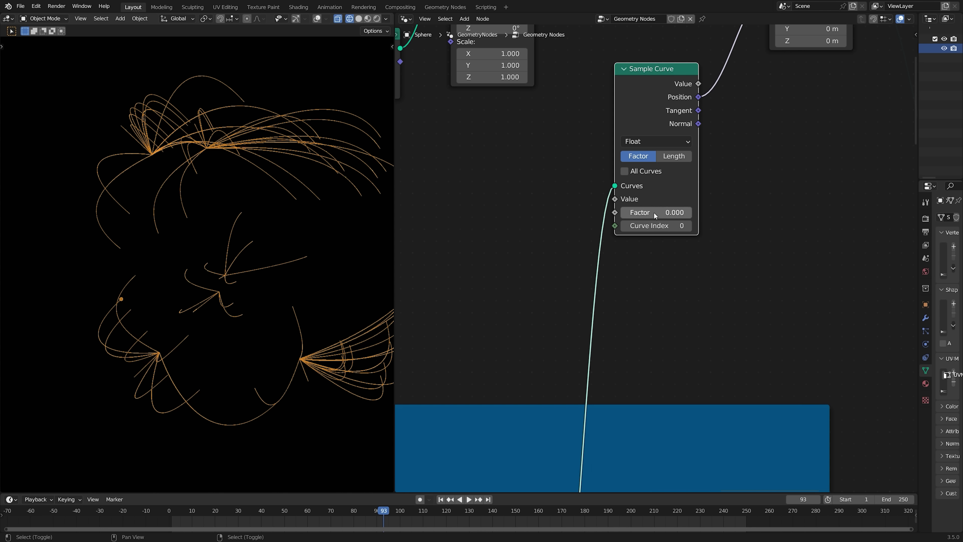
left_click_drag(654, 211, 620, 212)
middle_click_drag(632, 181, 633, 213)
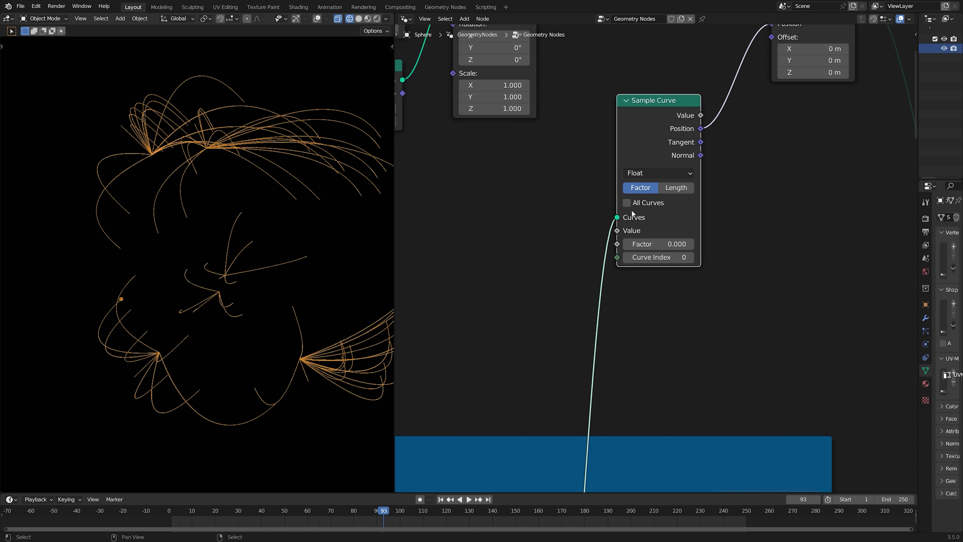
Enable All Curves on the Sample Curve node and try out different Factor values.
left_click(626, 203)
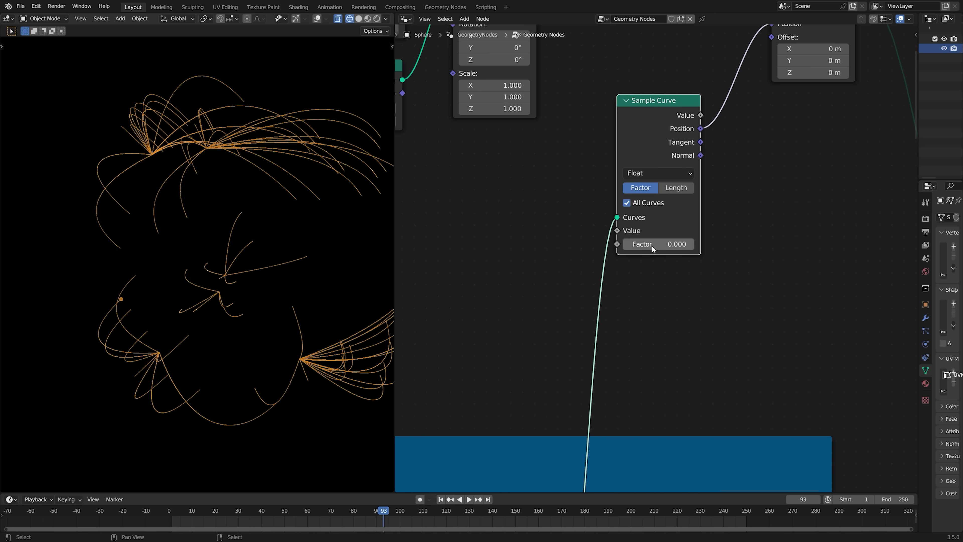
left_click_drag(652, 249, 623, 244)
left_click(627, 202)
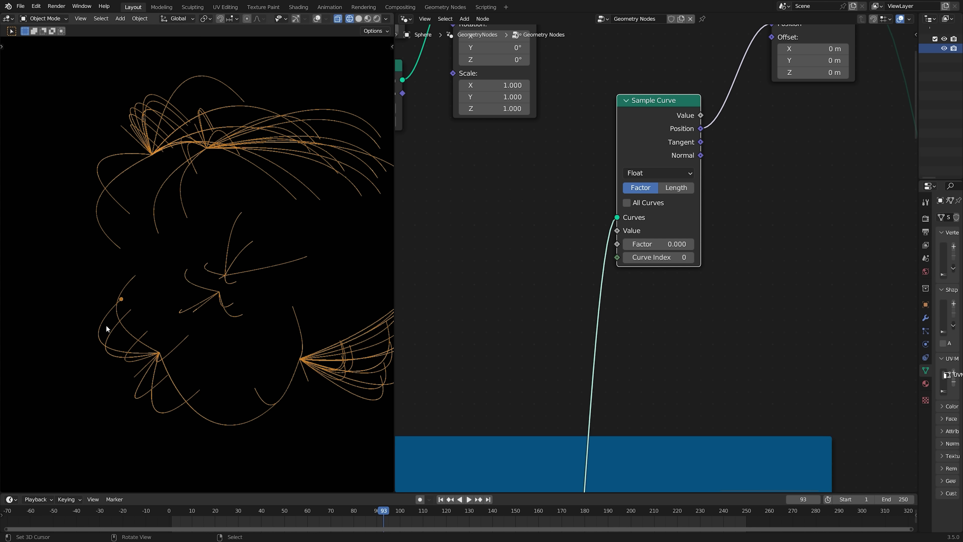
left_click(627, 202)
left_click_drag(658, 244, 660, 244, "shift")
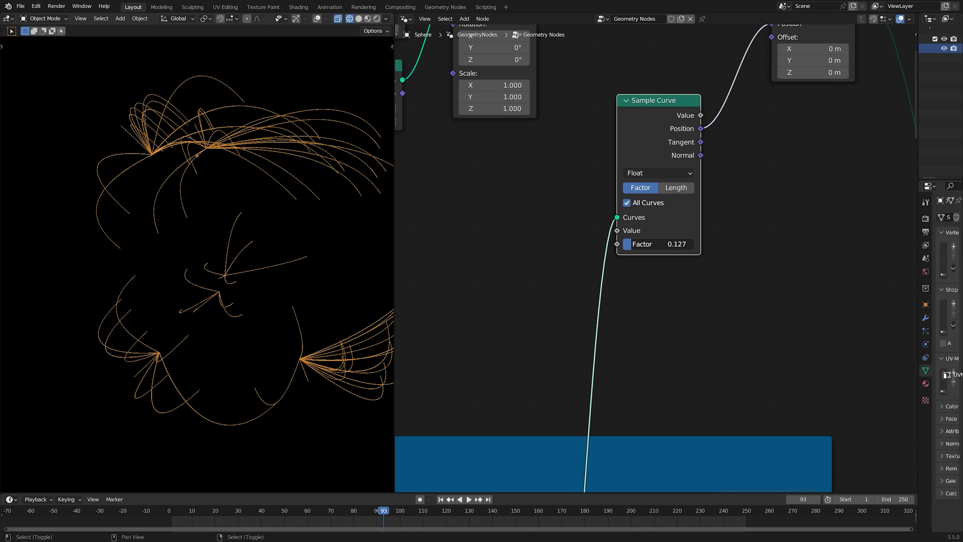
left_click_drag(660, 244, 663, 244, "shift")
right_click(658, 244)
Add a Random Value node and feed its Value into the Sample Curve node's Factor.
middle_click_drag(565, 177, 578, 201)
key("shift+a")
key("s")
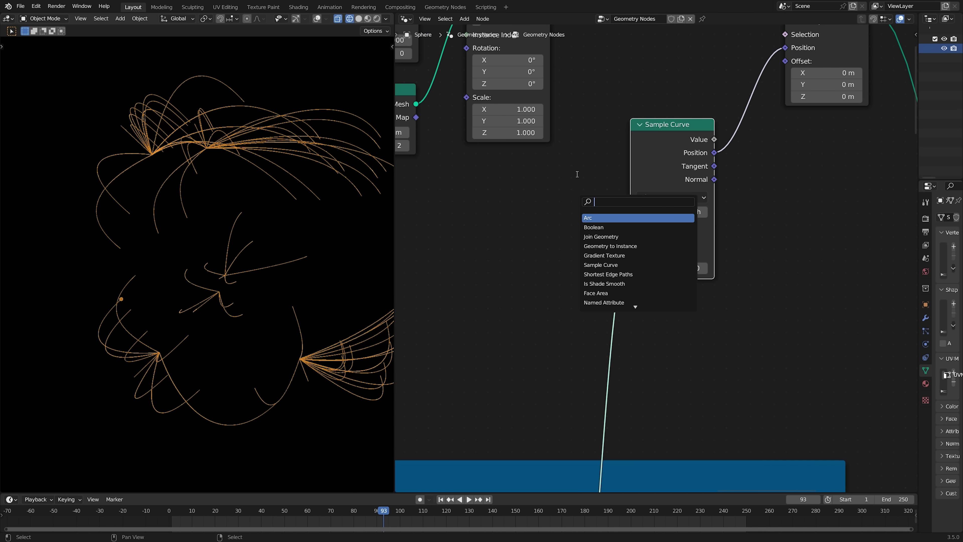
key("shift+a")
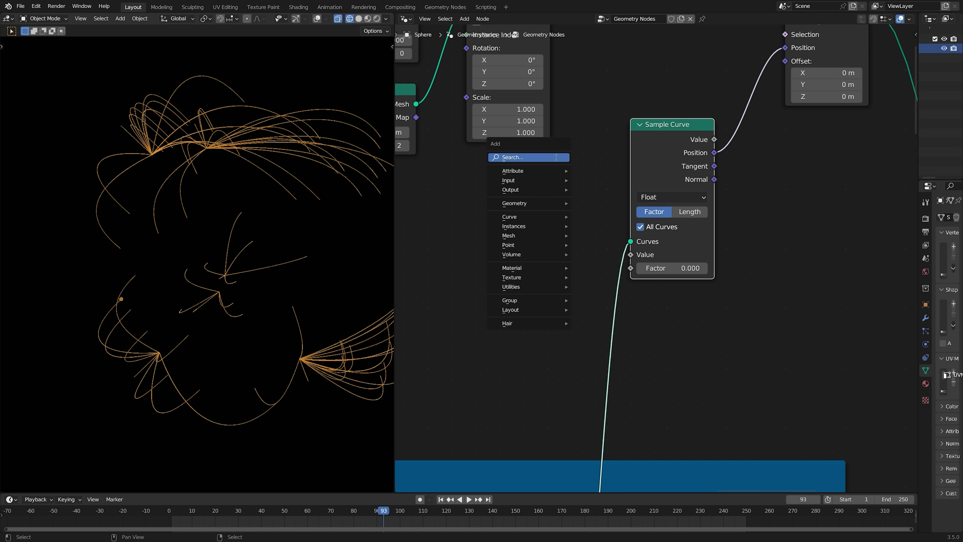
type("rabn")
type("rand")
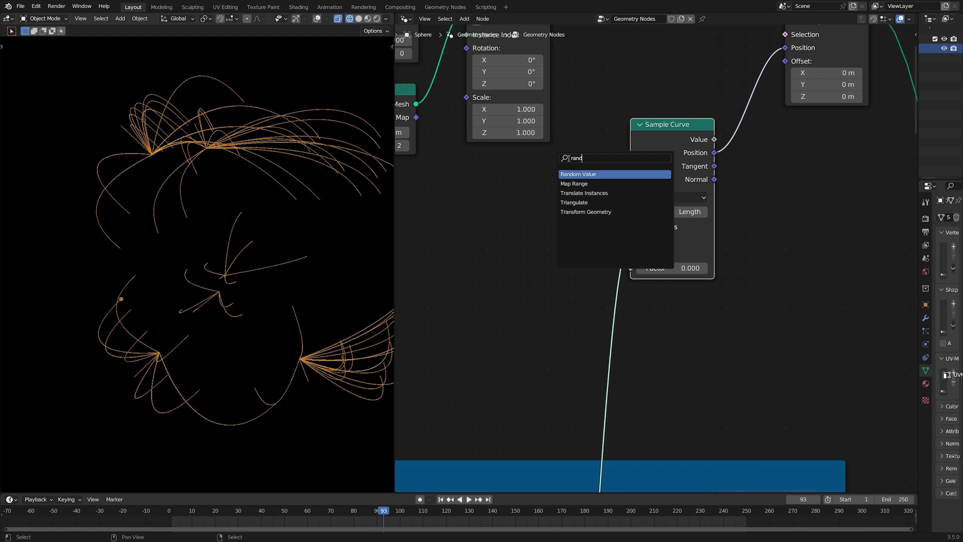
key("Return")
left_click(502, 229)
left_click_drag(586, 249, 629, 269)
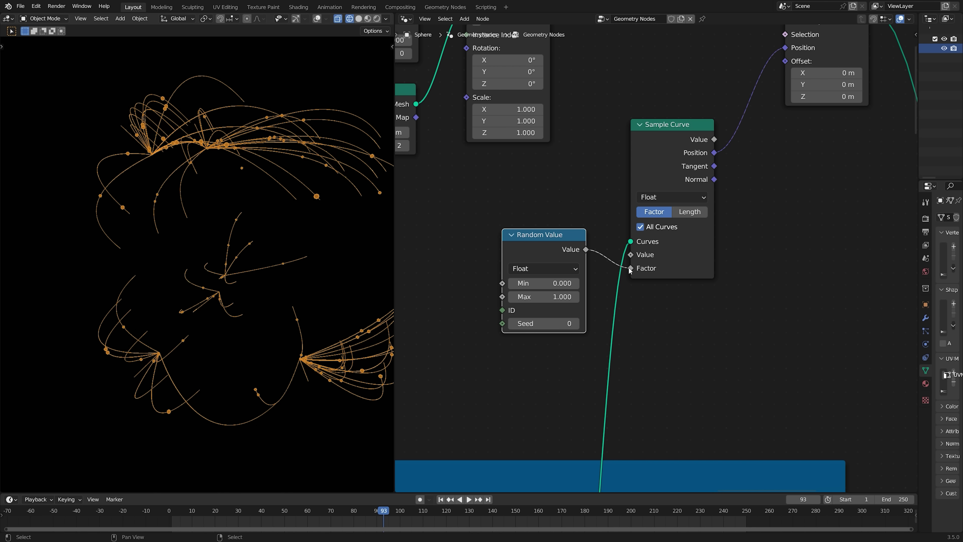
Show the lines in solid shading and set the Ico Sphere's radius to 0.005 m.
mouse_move(303, 265)
middle_mouse_down()
mouse_move(261, 264)
mouse_move(244, 285)
mouse_move(275, 272)
mouse_move(266, 275)
mouse_move(236, 166)
mouse_move(224, 247)
middle_mouse_up()
key("shift+z")
middle_click_drag(574, 89, 744, 208)
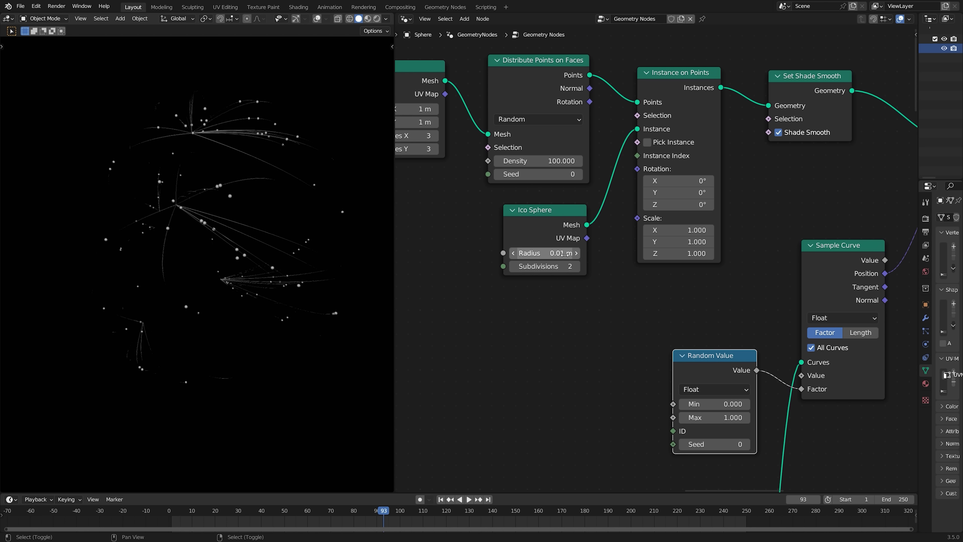
left_click(546, 253)
key("BackSpace")
type(".005")
key("Return")
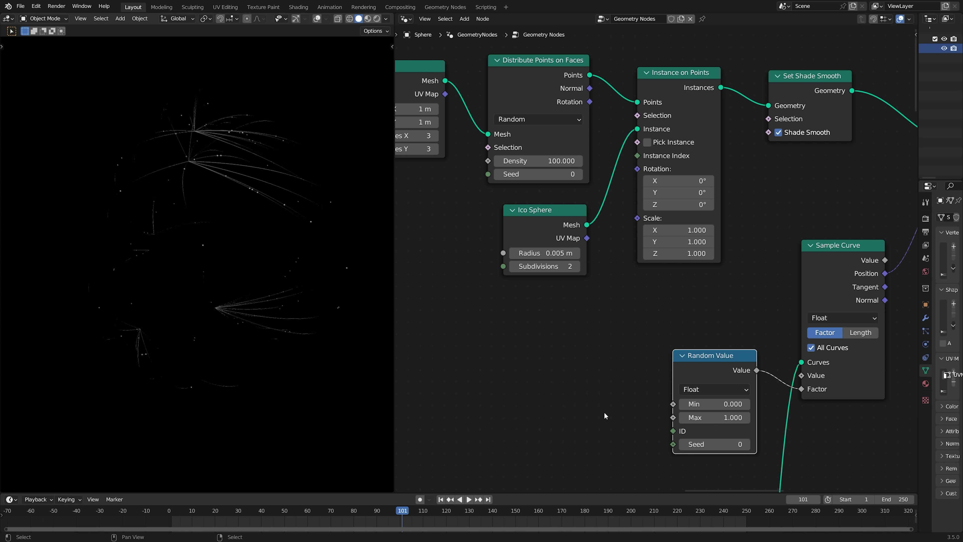
Add a Scene Time node beside the Random Value node.
middle_click_drag(606, 416, 535, 316)
key("shift+a")
type("sce")
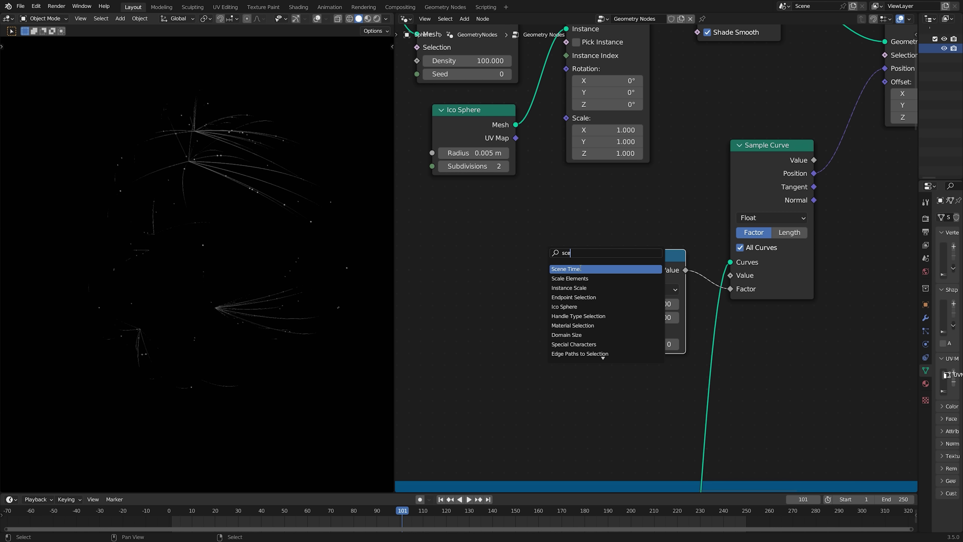
key("Return")
left_click(518, 327)
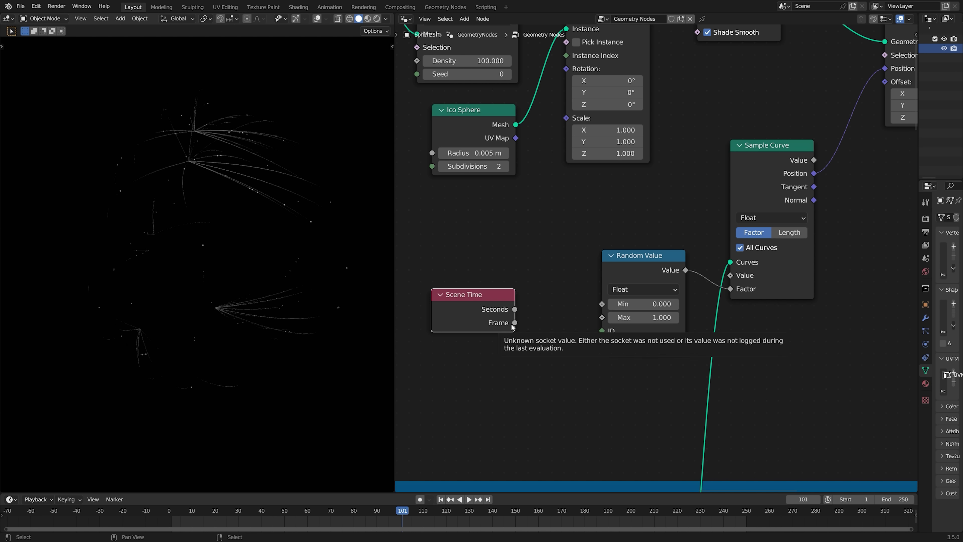
Try driving the Random Value node's Min with Scene Time's Frame and preview the animation from the first frame.
left_click_drag(514, 323, 602, 304)
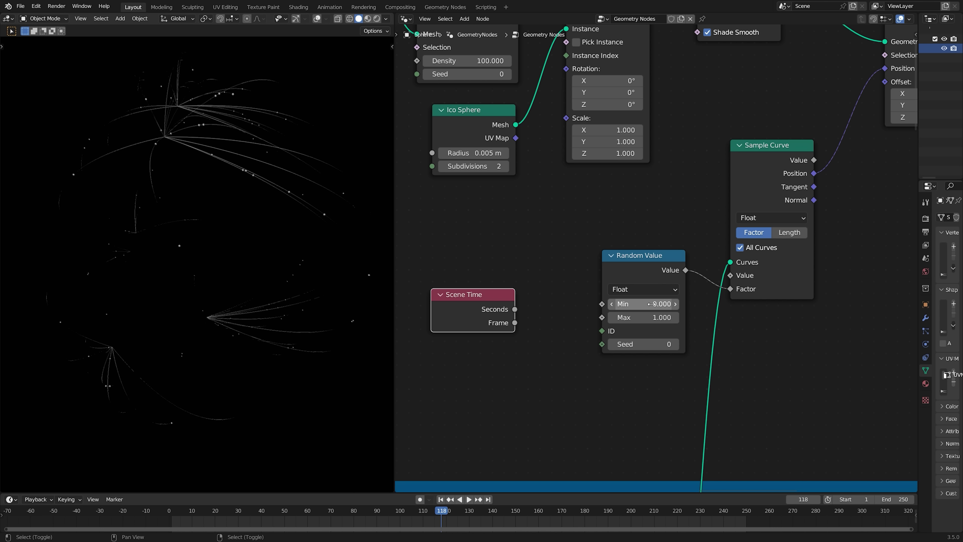
left_click_drag(650, 317, 624, 303)
key("ctrl+z")
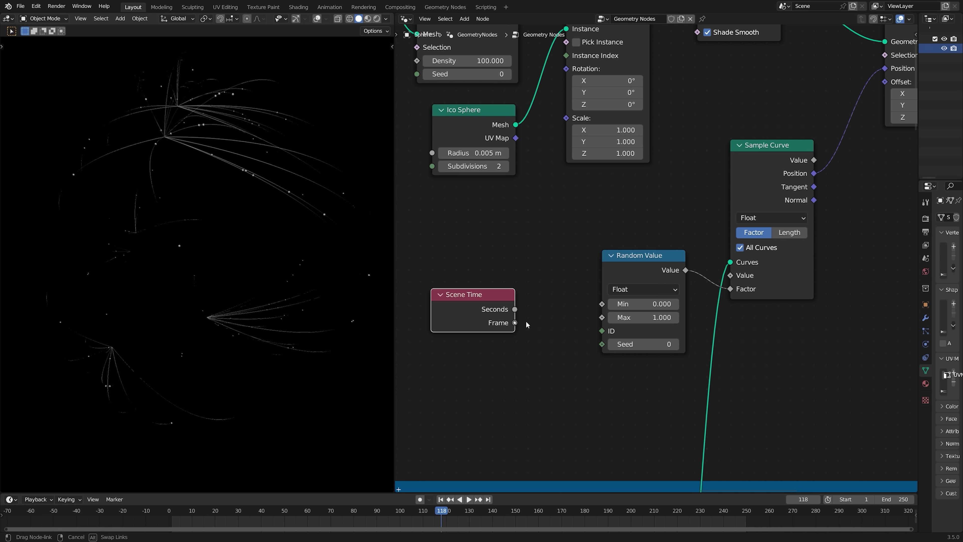
left_click_drag(515, 323, 602, 303)
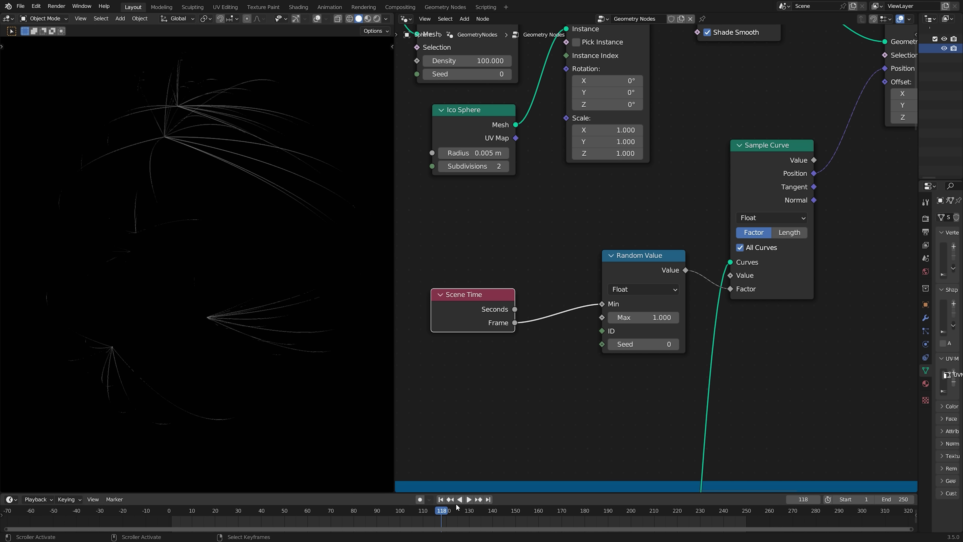
left_click(440, 500)
key("space")
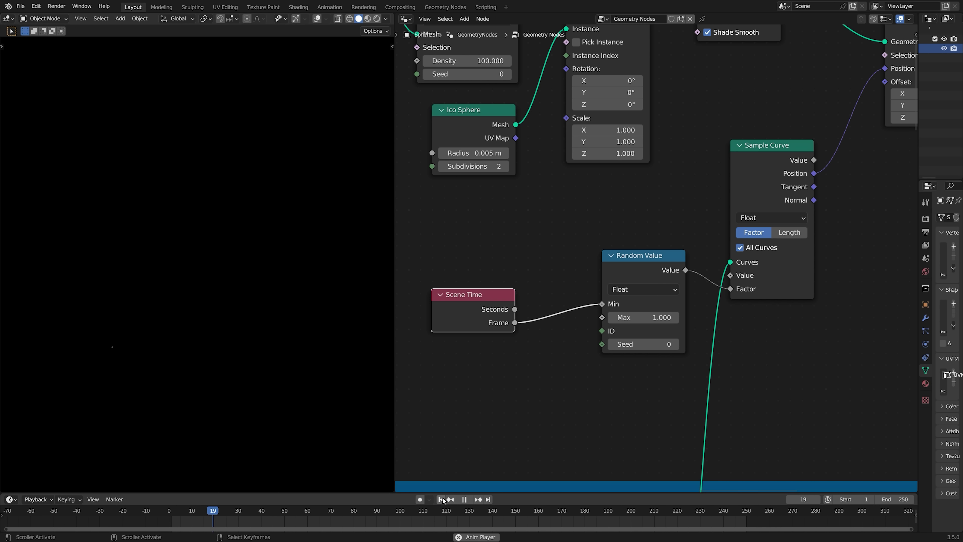
left_click_drag(243, 512, 458, 507)
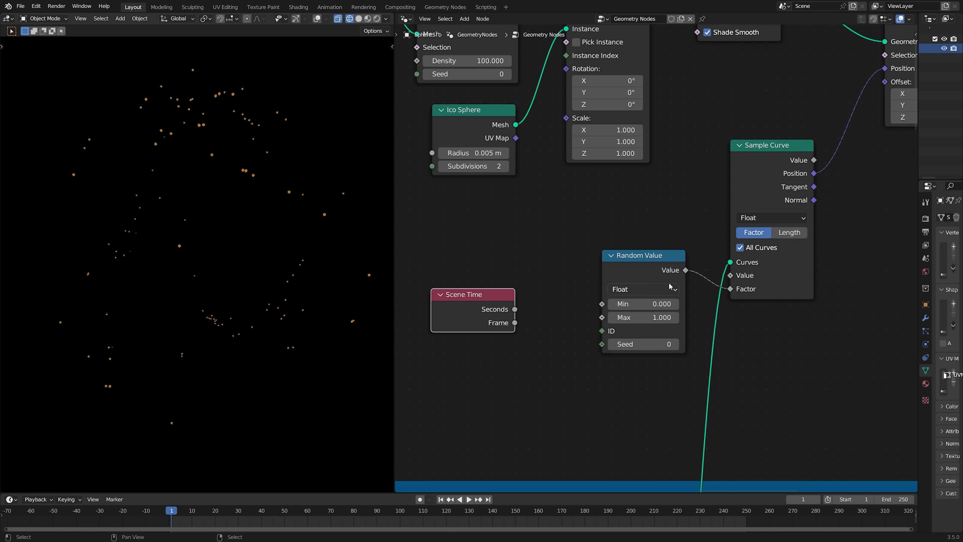
Test the Random Value node's Min, link Scene Time's Frame to it and play the animation from frame 1.
mouse_move(643, 304)
left_mouse_down()
mouse_move(724, 303)
mouse_move(627, 303)
mouse_move(660, 304)
left_mouse_up()
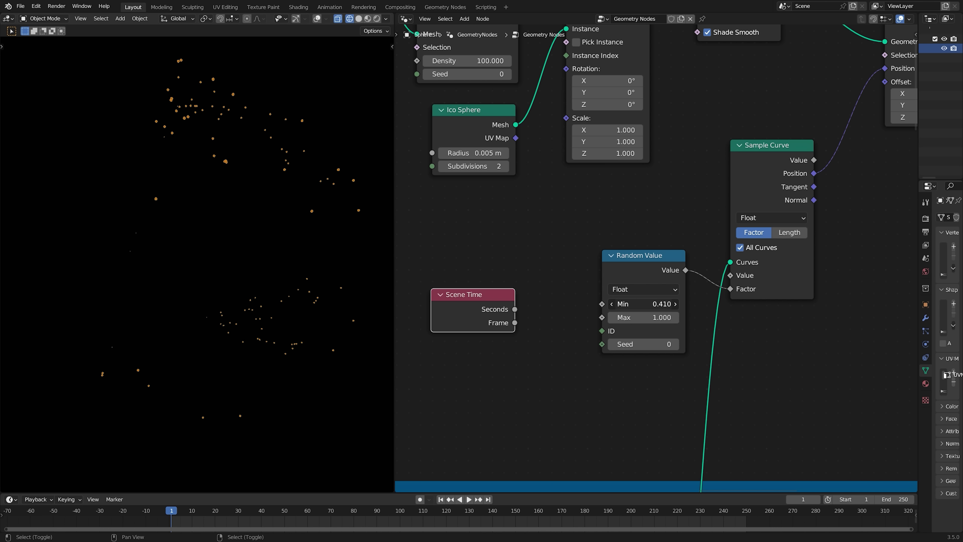
right_click(643, 304)
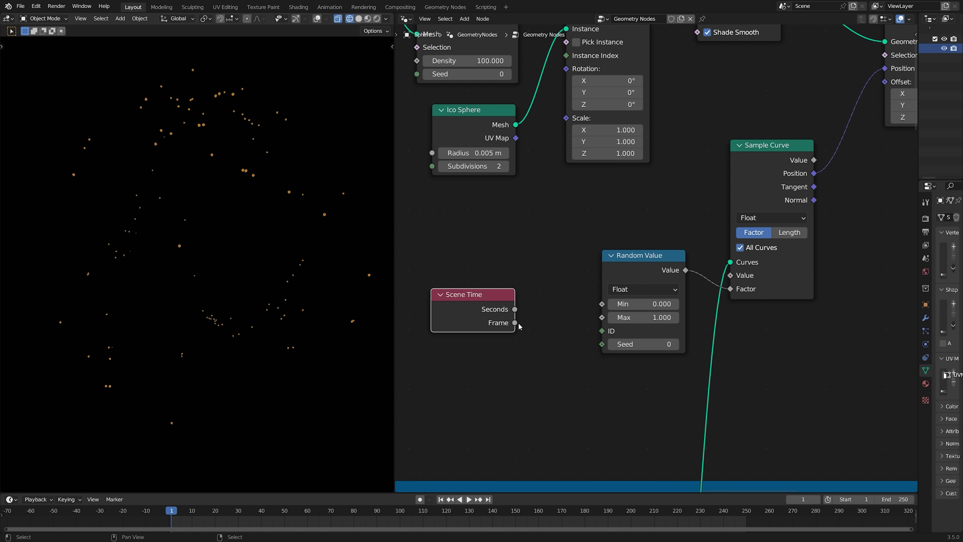
left_click_drag(514, 322, 602, 304)
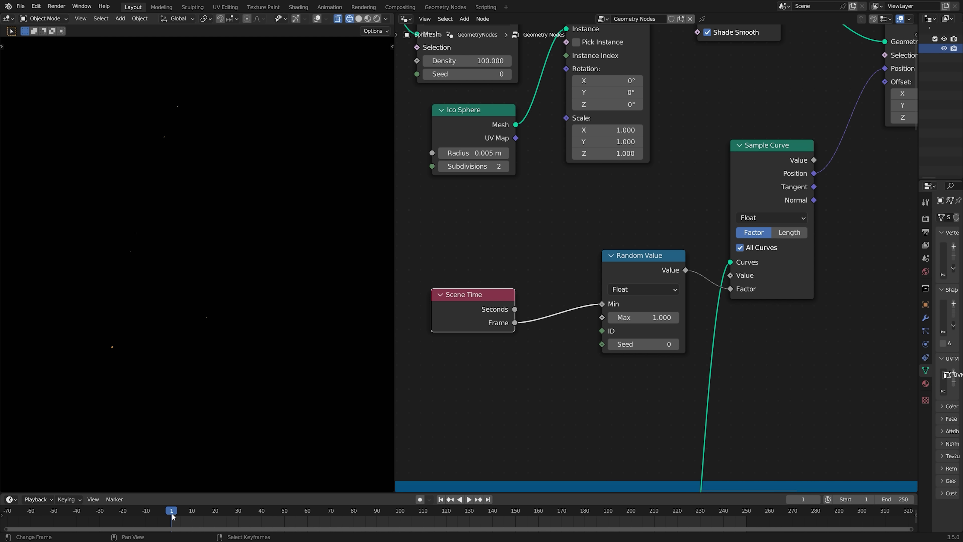
mouse_move(171, 513)
left_mouse_down()
mouse_move(185, 514)
mouse_move(174, 514)
left_mouse_up()
key("space")
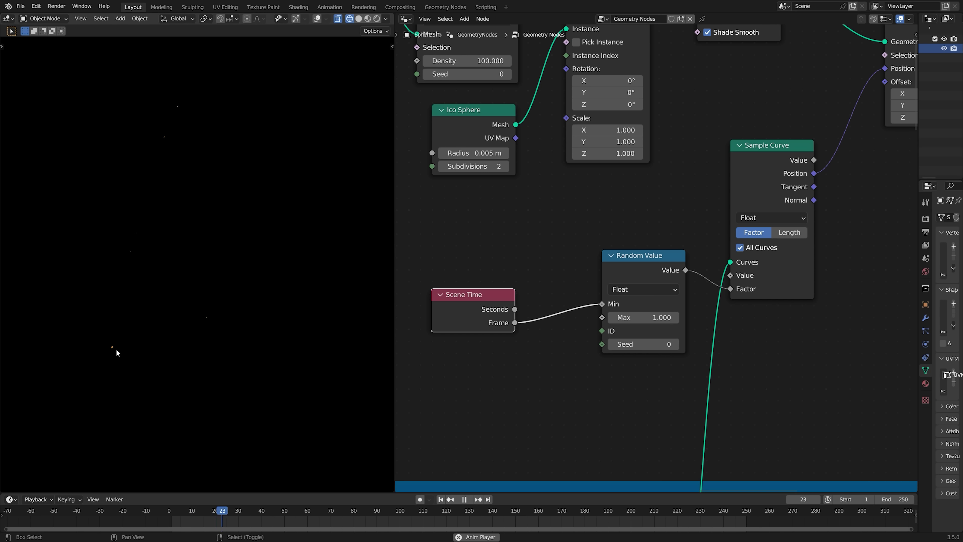
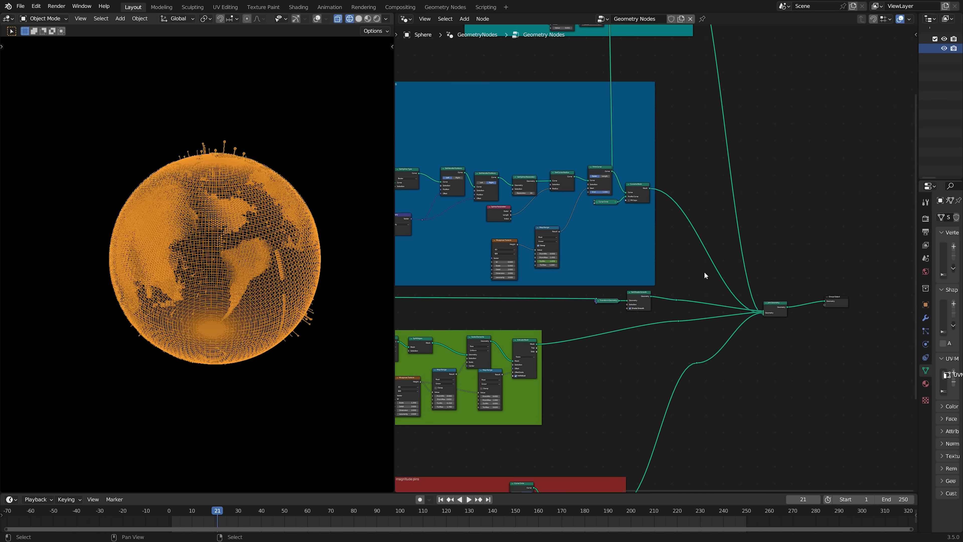
Save the file and bring the whole set of framed node groups into view.
key("ctrl+s")
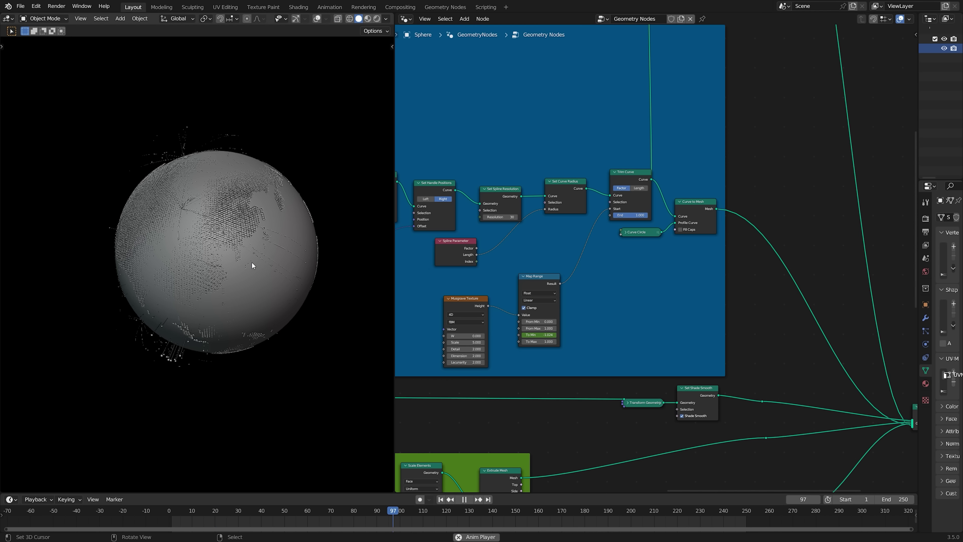
middle_click_drag(252, 261, 277, 265)
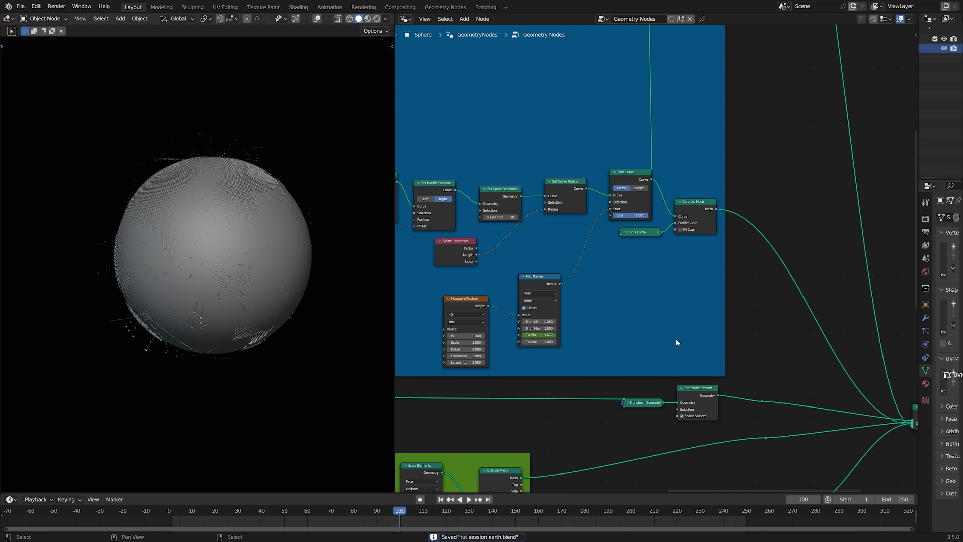
scroll(675, 338, "down", 15)
middle_click_drag(509, 382, 664, 263)
scroll(536, 217, "up", 4)
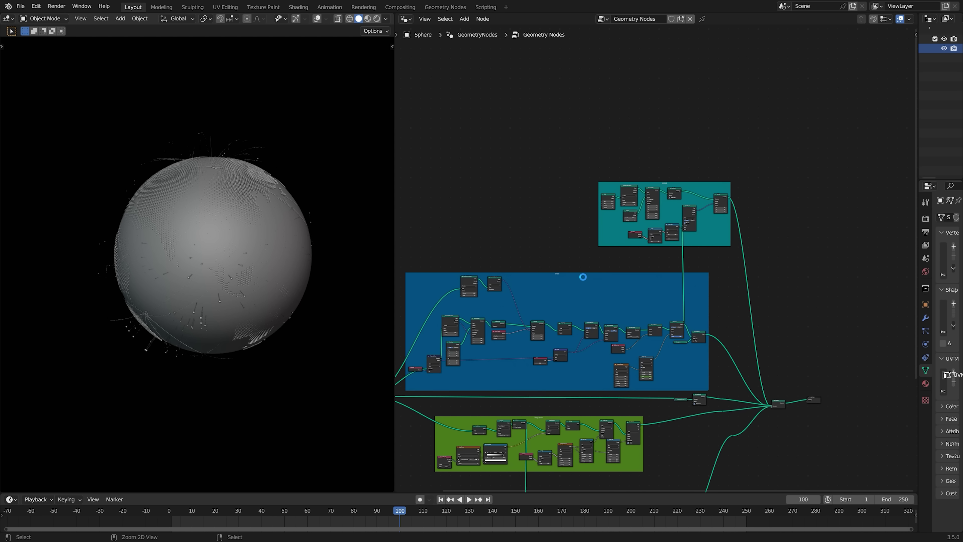
key("ctrl+s")
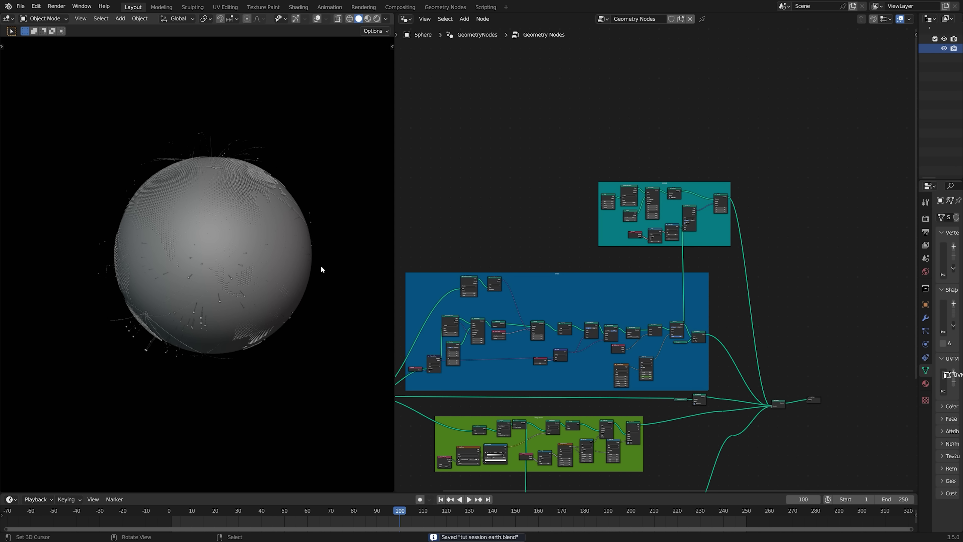
Move the Group Output node farther away from the Join Geometry node.
middle_click_drag(799, 413, 818, 350)
scroll(818, 351, "up", 3)
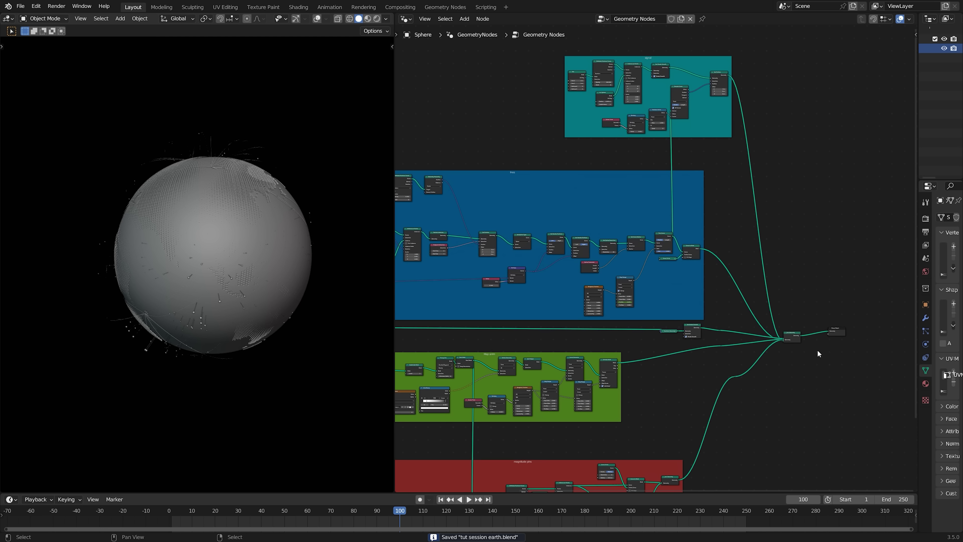
left_click_drag(838, 334, 867, 331)
middle_click_drag(866, 332, 701, 287)
left_click_drag(701, 287, 746, 296)
scroll(643, 225, "down", 3)
Preview the points of the upper Distribute Points on Faces node in the lines frame.
middle_click_drag(179, 254, 261, 255)
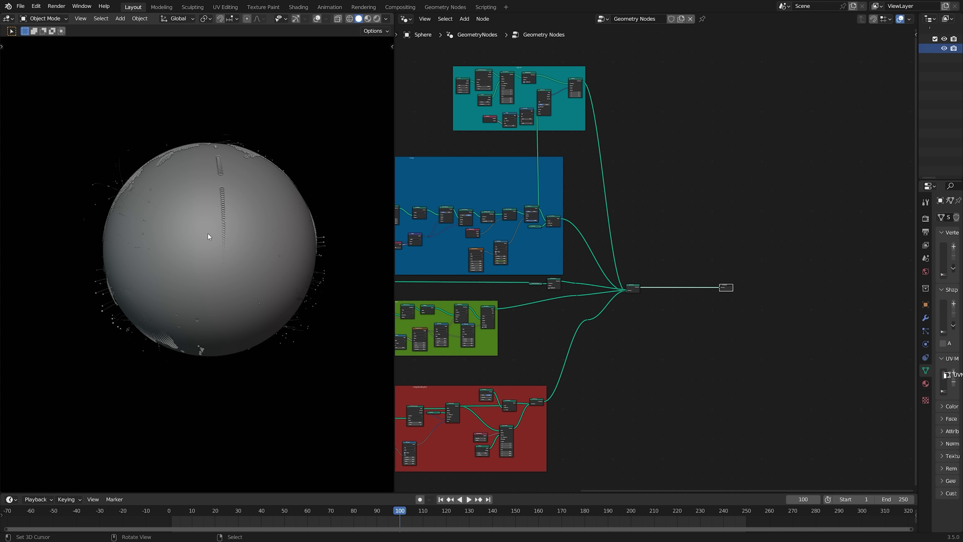
middle_click_drag(207, 236, 325, 260)
scroll(632, 189, "up", 5)
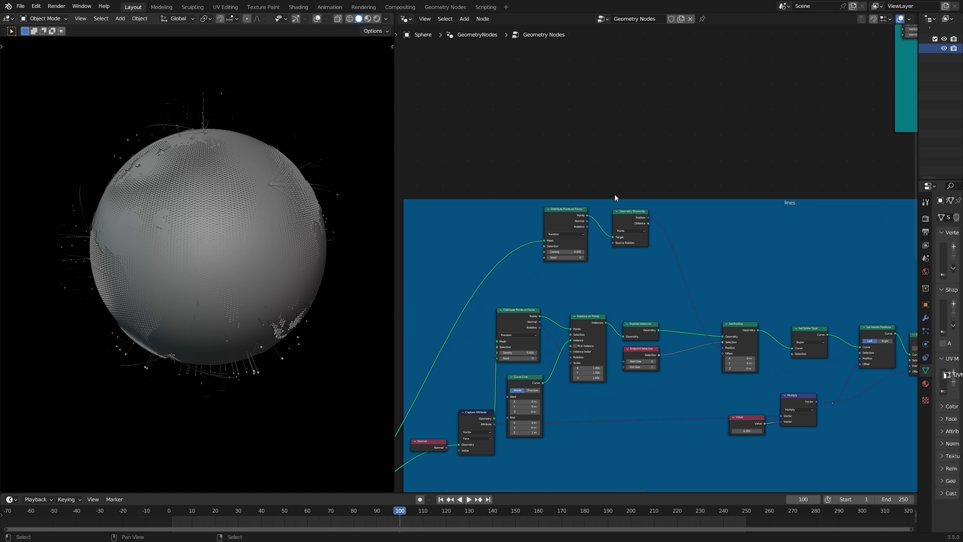
left_click(573, 214, "ctrl+shift")
middle_click_drag(411, 199, 408, 241)
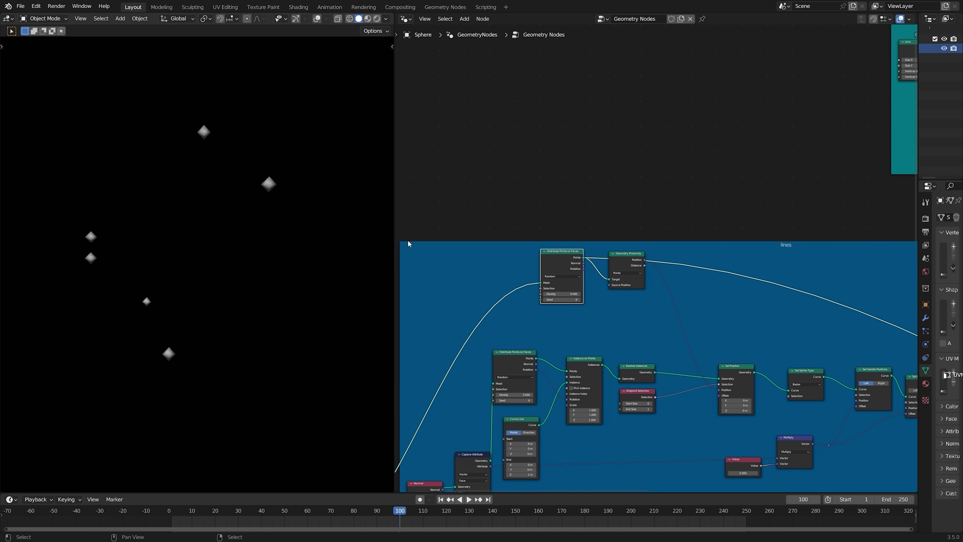
Preview the Curve to Mesh output of the lines frame and turn on the viewport overlays.
scroll(621, 251, "down", 5)
middle_click_drag(612, 247, 435, 158)
left_click(798, 259, "ctrl+shift")
middle_click_drag(205, 131, 228, 158)
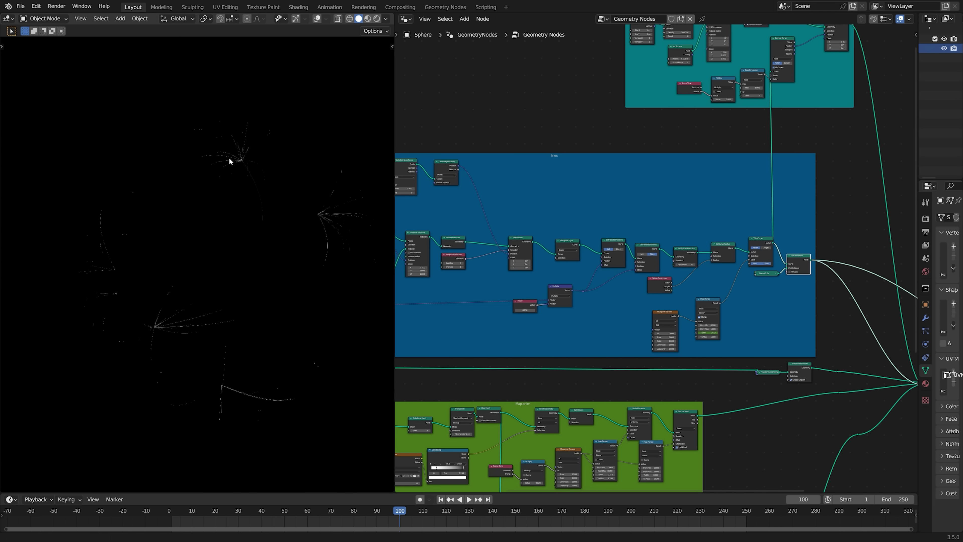
scroll(250, 133, "up", 2)
left_click(316, 19)
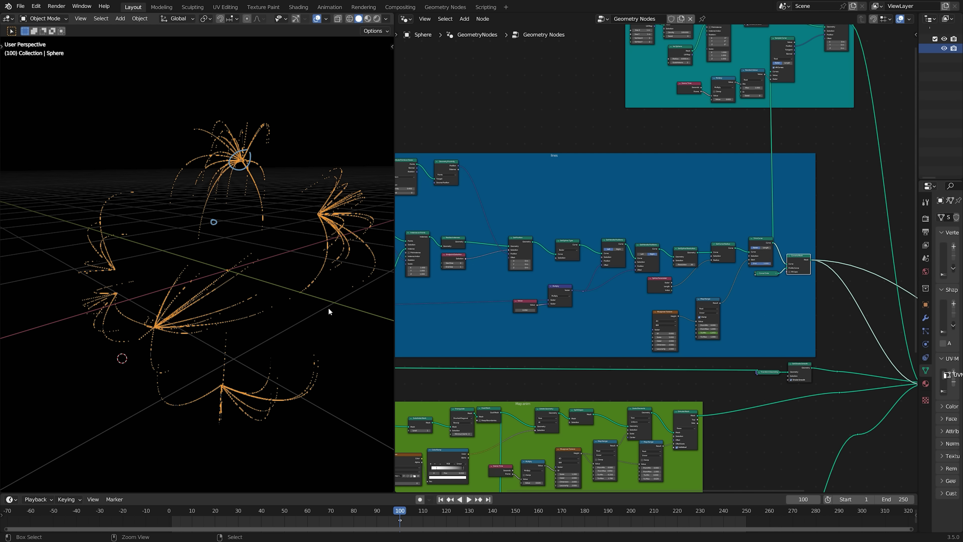
Add an Instance on Points node above the lines frame, fed by the points of the upper Distribute Points on Faces node.
scroll(468, 173, "up", 4)
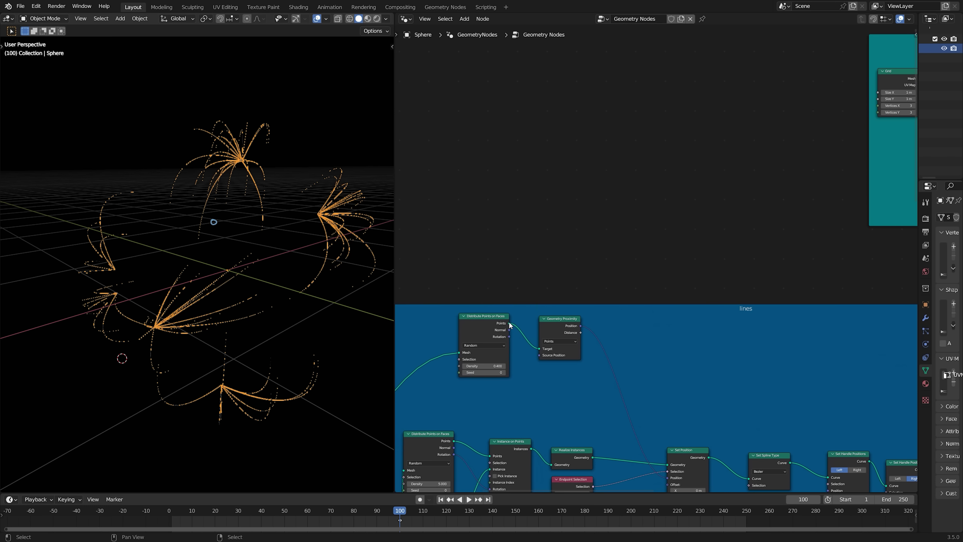
left_click_drag(509, 323, 556, 108)
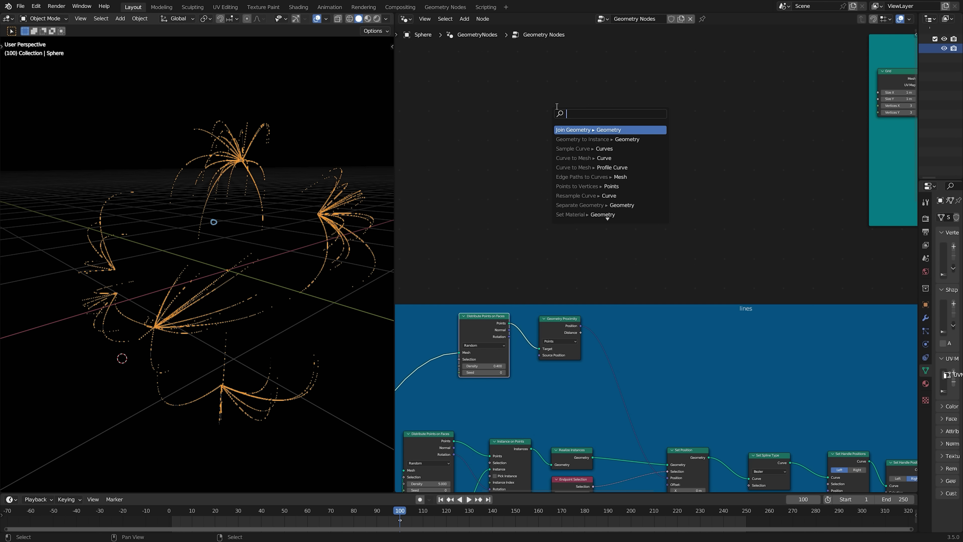
type("instaces on")
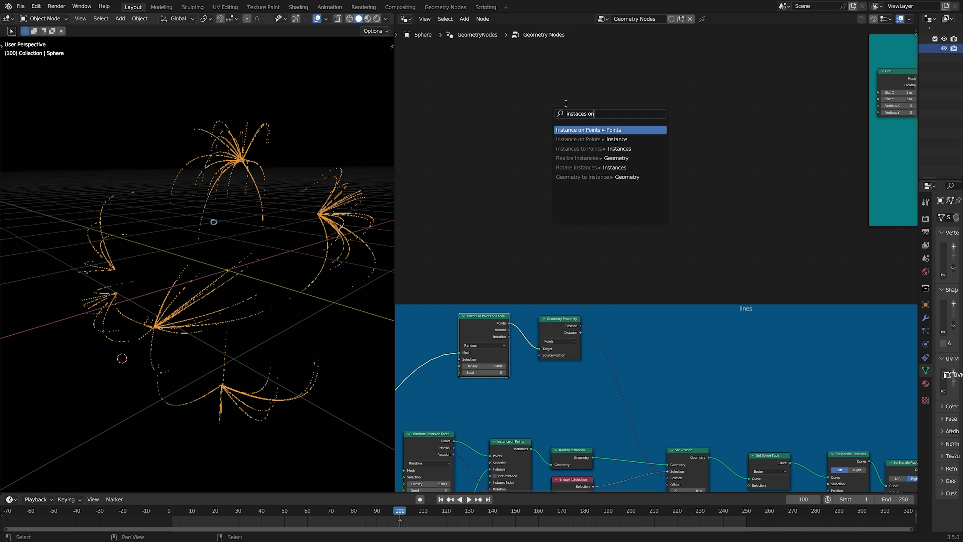
left_click(615, 130)
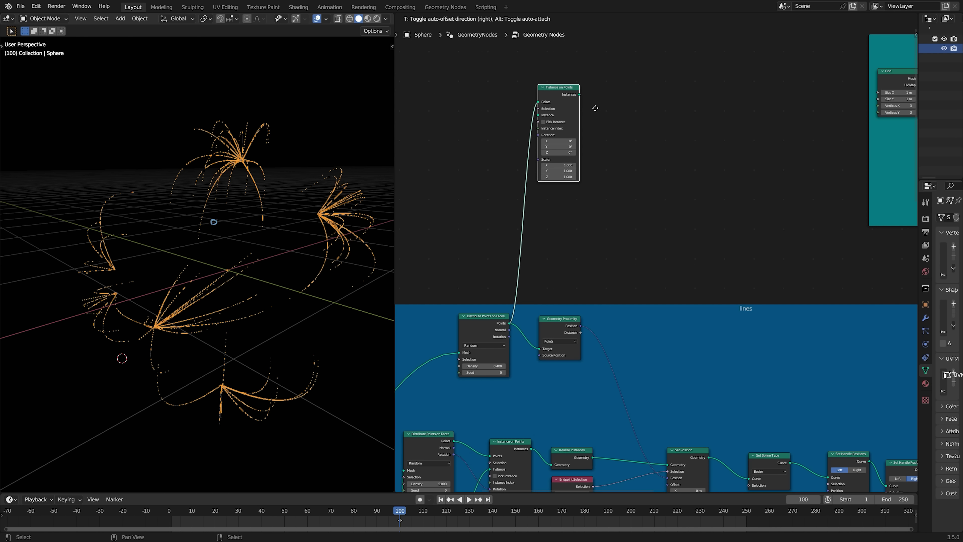
left_click(595, 108)
Add a Cylinder node beside the new Instance on Points node and connect its Mesh output to the Instance input.
middle_click_drag(584, 107, 628, 182)
scroll(626, 178, "up", 3)
key("shift+a")
left_click(614, 145)
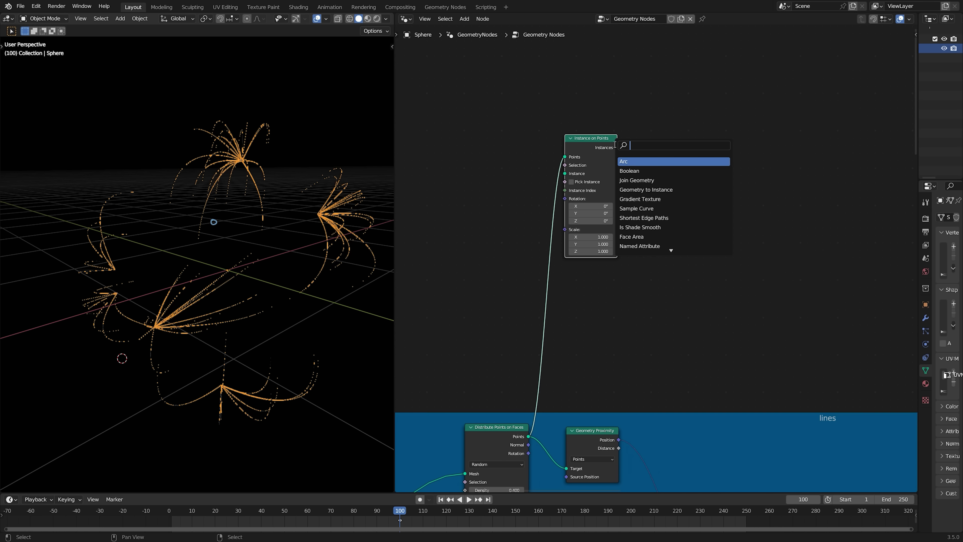
type("cyl")
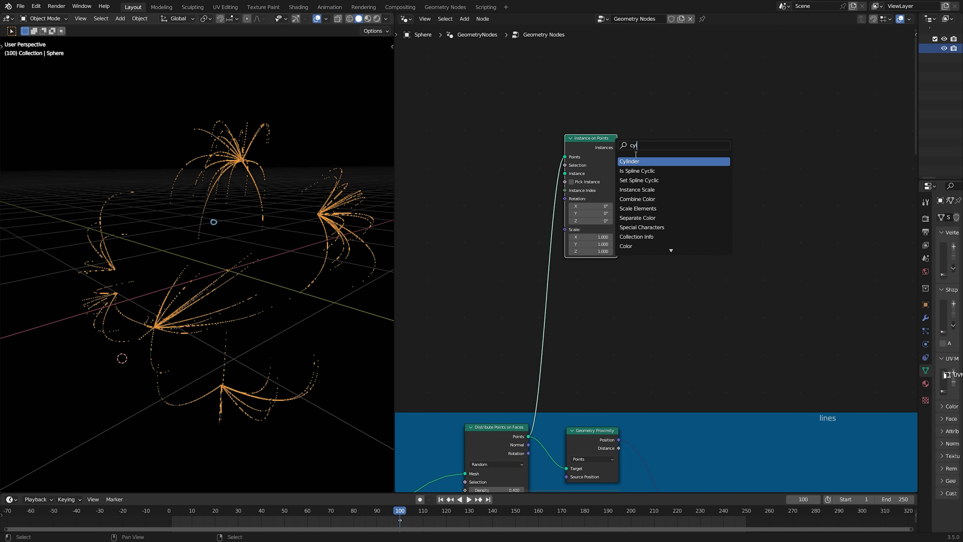
key("Return")
left_click(465, 185)
left_click_drag(501, 181, 565, 173)
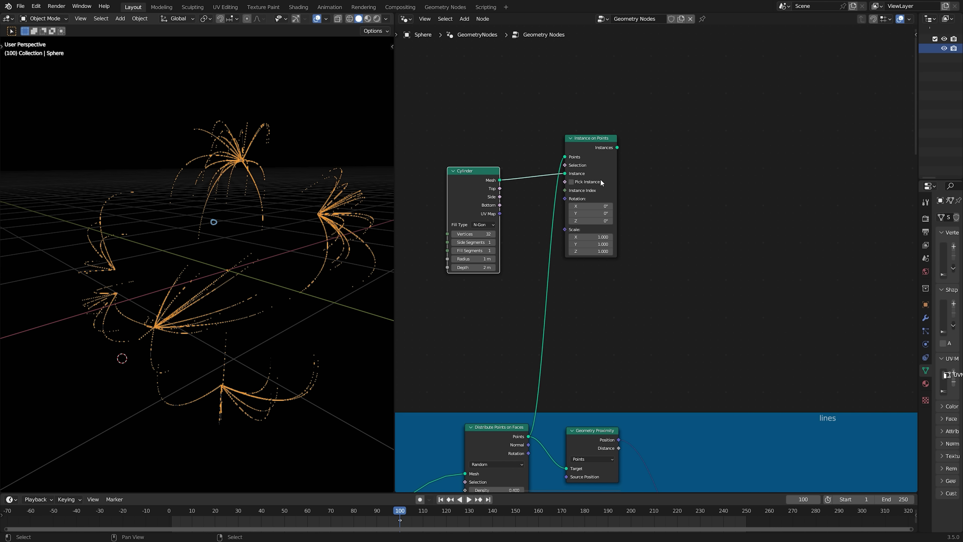
Link the cylinder instances to the Join Geometry node, and the upper Distribute Points on Faces Rotation output to the instances' Rotation input.
scroll(597, 183, "down", 5)
middle_click_drag(671, 256, 501, 162)
left_click_drag(456, 129, 803, 454)
scroll(601, 376, "up", 8)
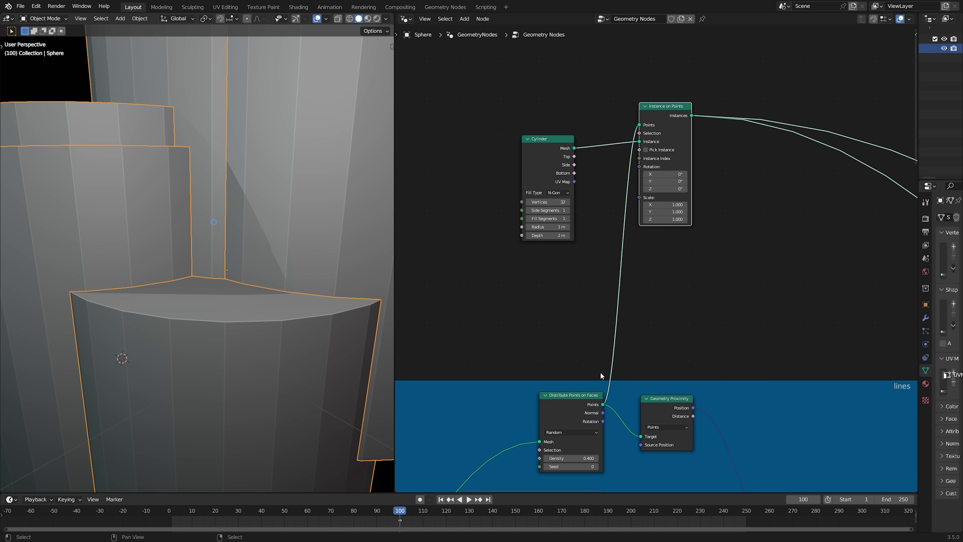
left_click_drag(601, 414, 639, 167)
Set the Cylinder node to 77 vertices, a radius of 0.29 m and a depth of 0.02 m.
scroll(221, 219, "down", 5)
scroll(630, 286, "up", 5)
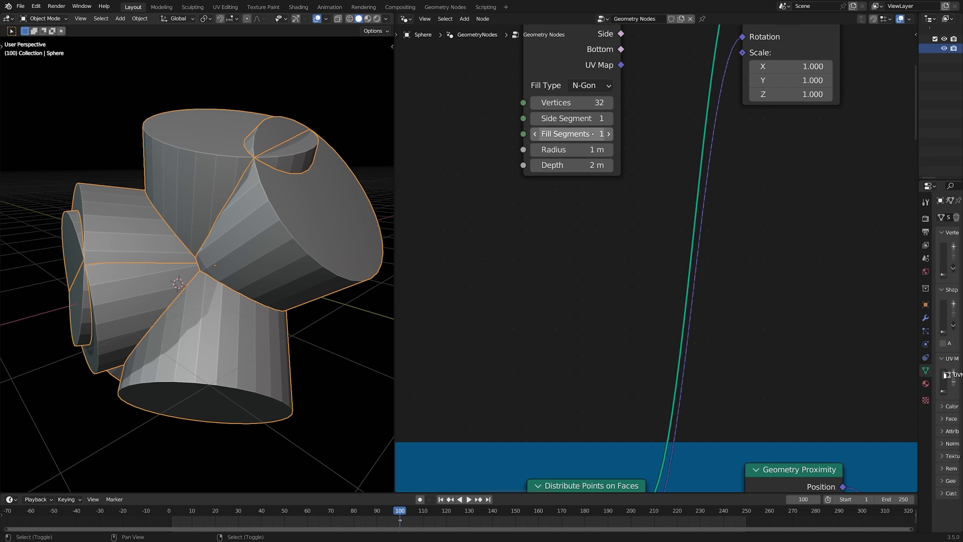
left_click_drag(584, 103, 621, 103)
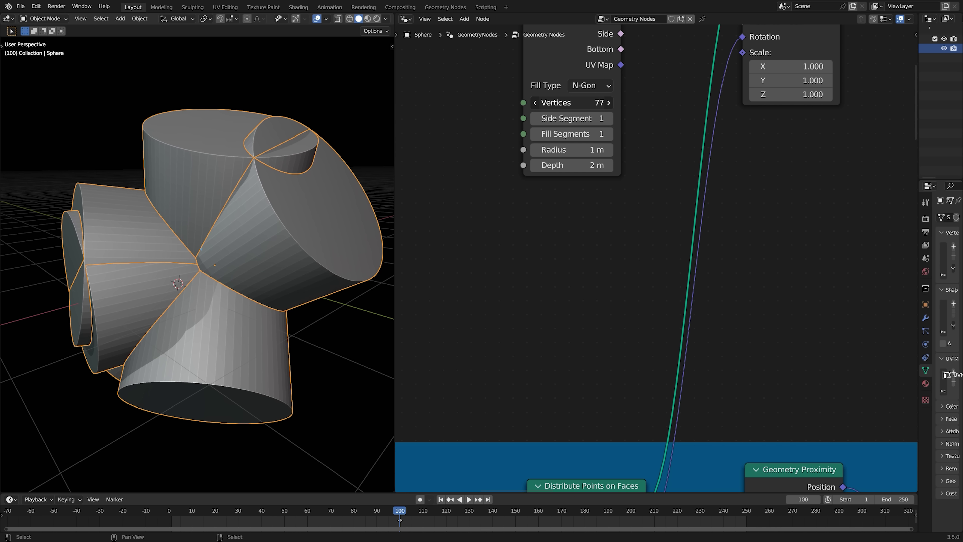
left_click_drag(587, 150, 515, 166)
Add a Musgrave Texture node below the Cylinder and connect its Height output to the Scale input of Instance on Points.
middle_click_drag(684, 71, 686, 165)
scroll(685, 166, "down", 1)
key("shift+a")
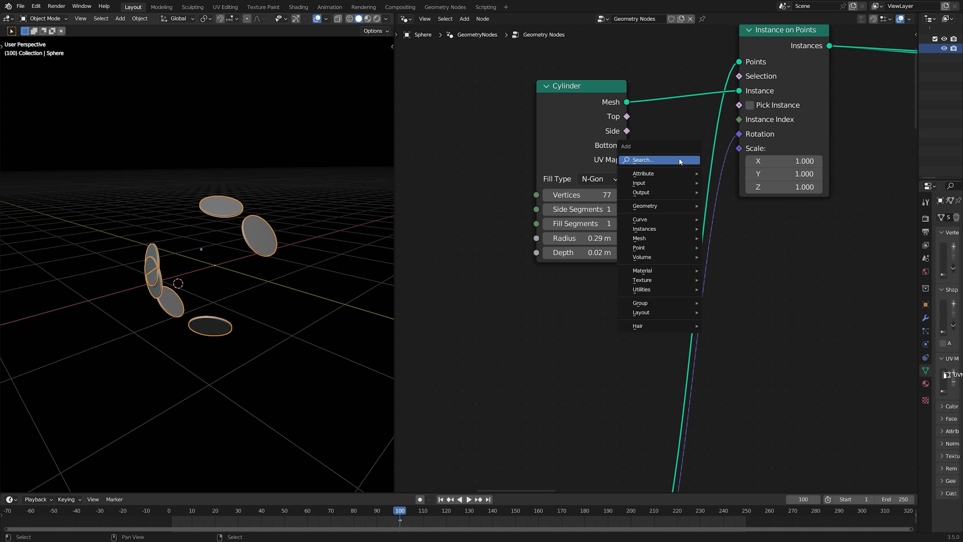
type("mus")
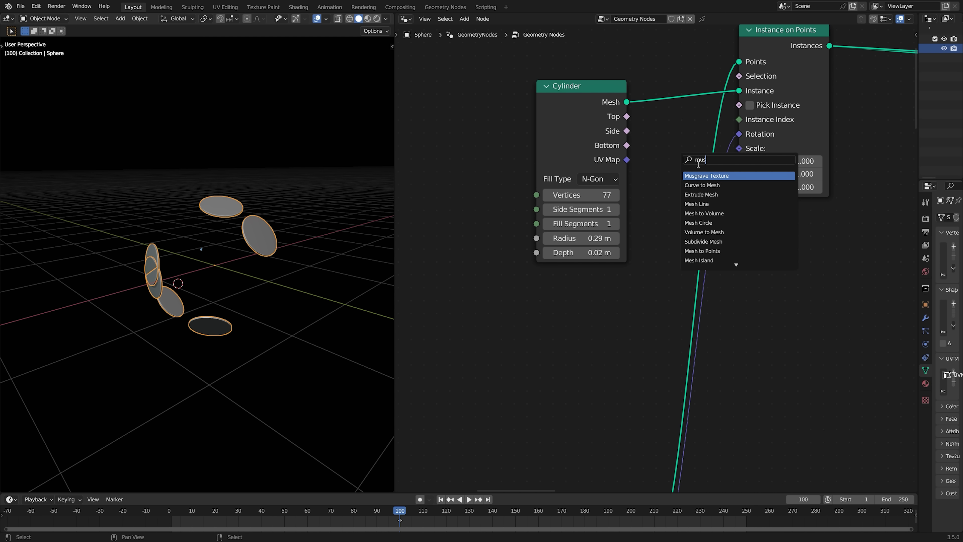
key("Return")
left_click(548, 307)
left_click_drag(616, 303, 739, 148)
Set the Musgrave Texture to 4D and drive its W input with the Frame output of a new Scene Time node.
scroll(627, 280, "up", 2)
scroll(622, 280, "down", 1, "ctrl")
middle_click_drag(669, 236, 716, 204)
key("shift+a")
left_click(715, 202)
type("sce")
key("Return")
left_click(413, 293)
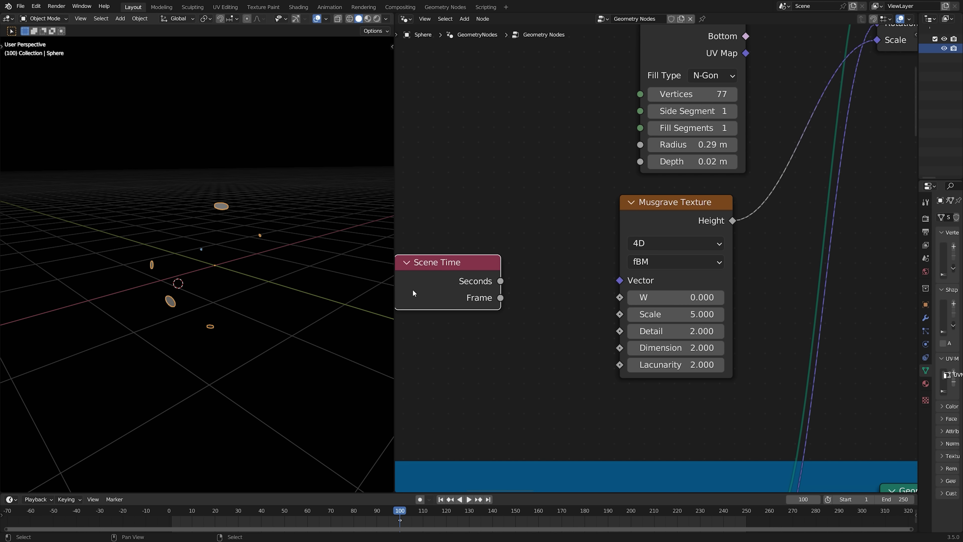
left_click_drag(501, 298, 631, 297)
Insert a Math node set to Multiply between the Scene Time Frame output and the Musgrave Texture's W input.
middle_click_drag(579, 259, 665, 223)
scroll(607, 270, "up", 1)
left_click_drag(481, 254, 405, 257)
key("shift+a")
left_click(575, 201)
type("math")
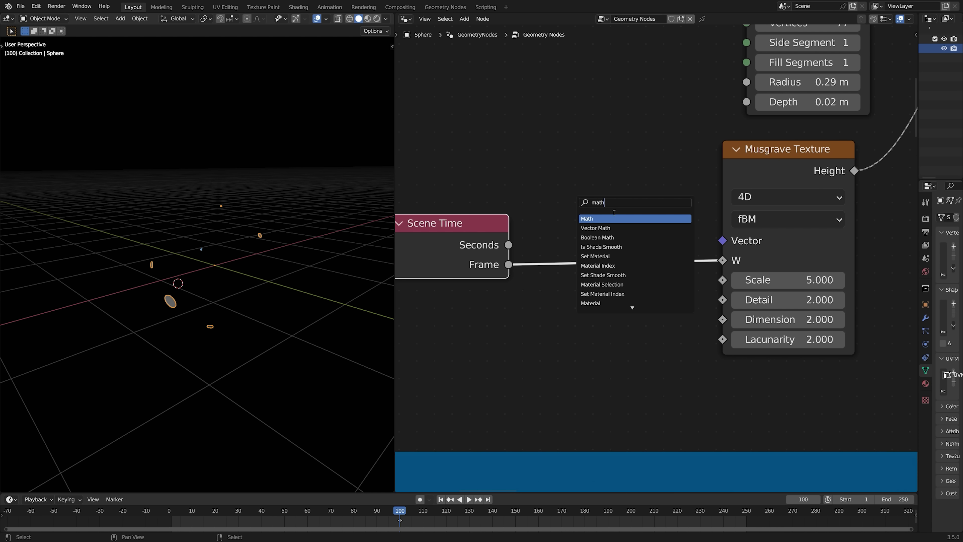
left_click(606, 219)
left_click(610, 252)
scroll(613, 273, "down", 2, "ctrl")
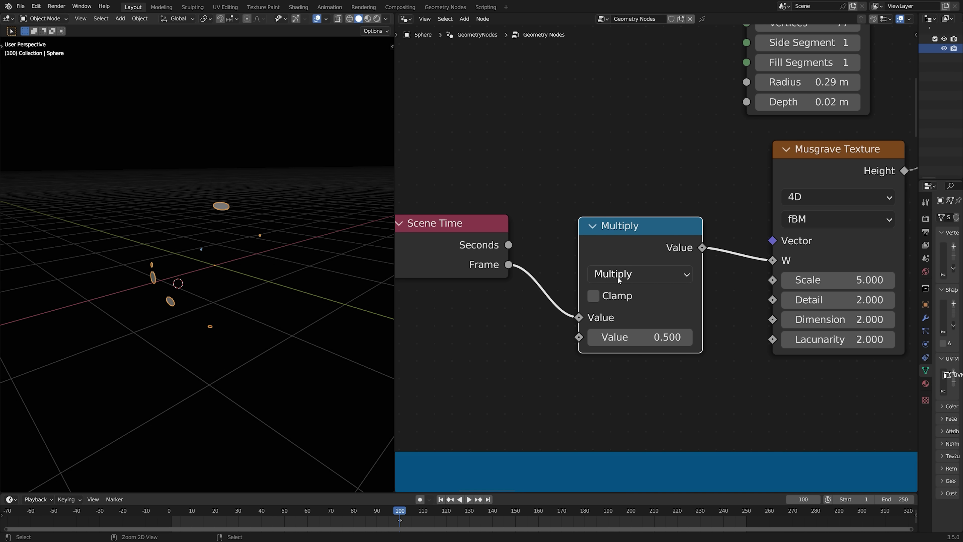
Set the Multiply node's second value to 0.002 and play the animation to check the cylinders' scaling.
left_click(637, 337)
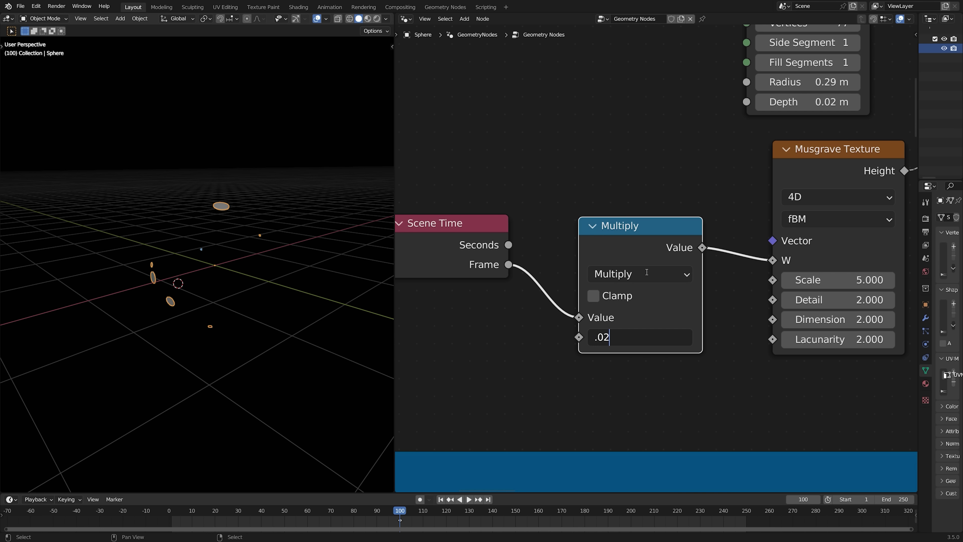
type(".02")
key("Return")
key("space")
Insert a Map Range node between the Musgrave Texture's Height output and the Scale input of Instance on Points.
scroll(692, 193, "down", 1)
key("shift+a")
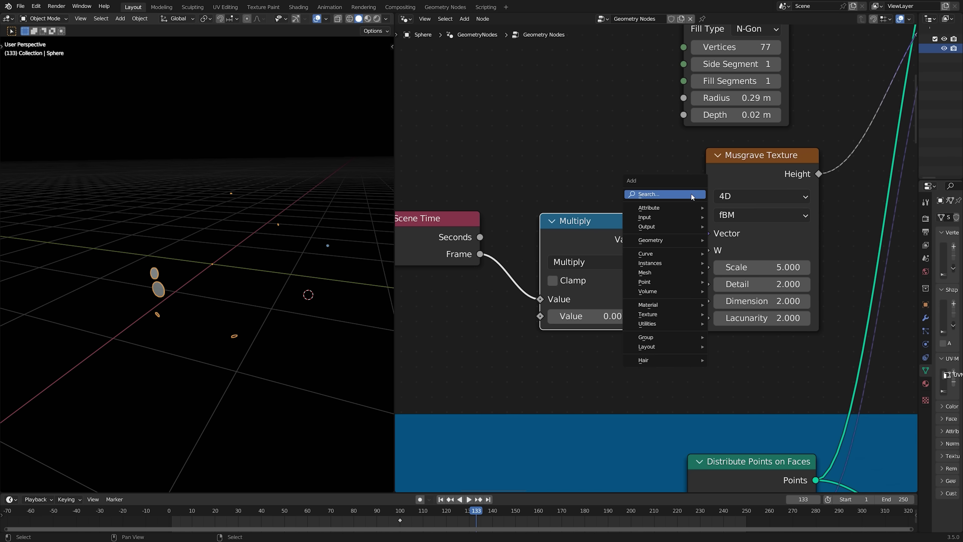
type("map")
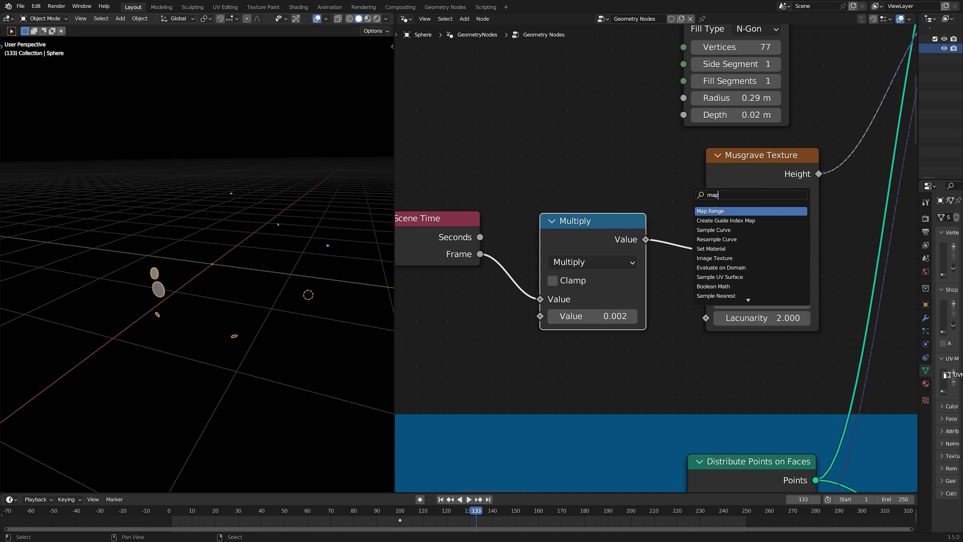
left_click(714, 209)
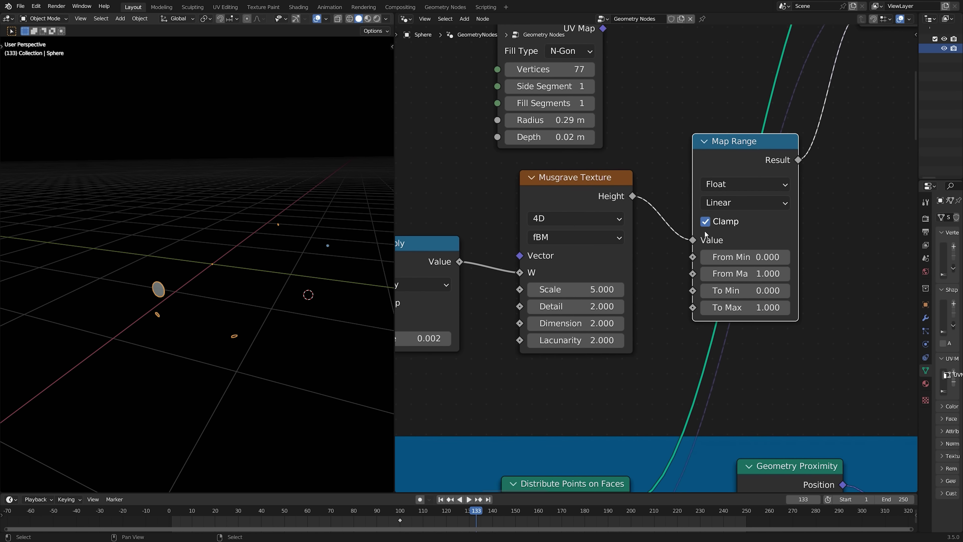
scroll(705, 235, "up", 2)
left_click_drag(749, 127, 700, 100)
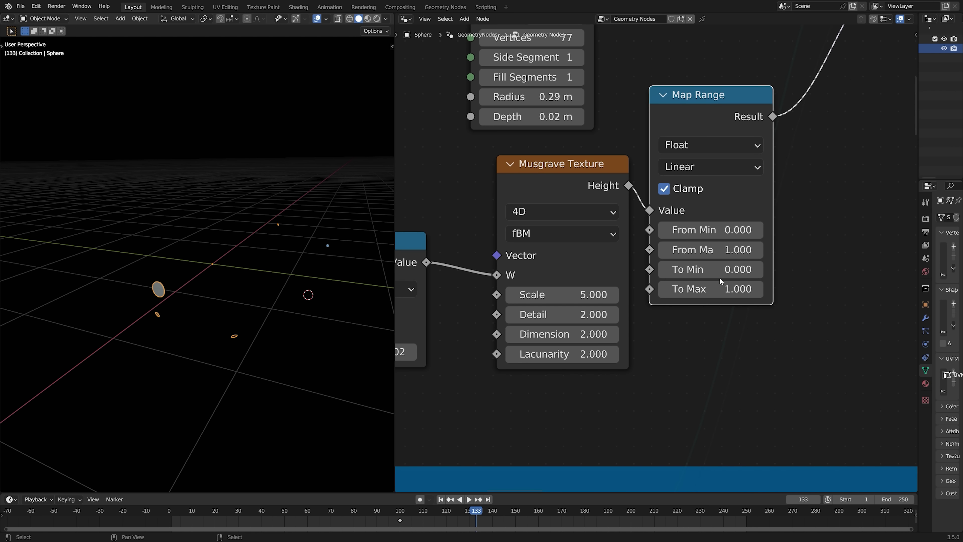
Set the Map Range node's To Min to 0.130 and To Max to 0.430, and the Musgrave Texture scale to 3.690.
left_click_drag(718, 230, 744, 230)
right_click(718, 231)
mouse_move(727, 268)
left_mouse_down()
mouse_move(744, 269)
mouse_move(732, 270)
left_mouse_up()
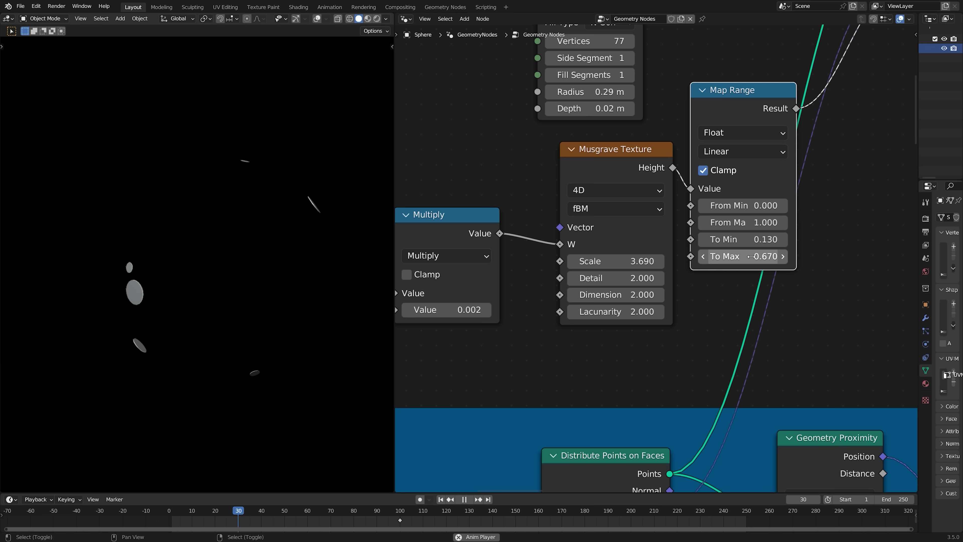
left_click_drag(759, 257, 746, 257)
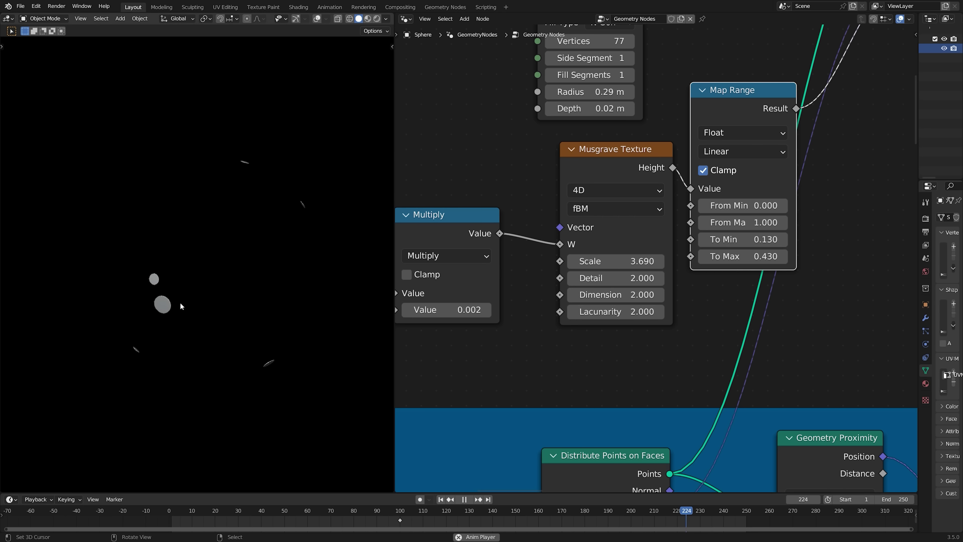
Save the file, stop the playback and turn the viewport overlays back on.
key("ctrl+s")
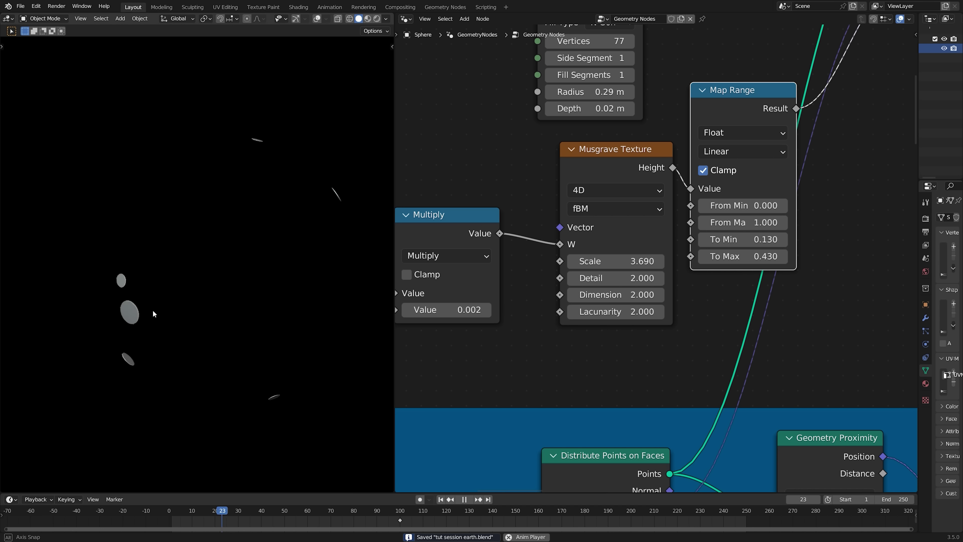
key("space")
left_click(316, 19)
middle_click_drag(372, 195, 269, 221, "shift")
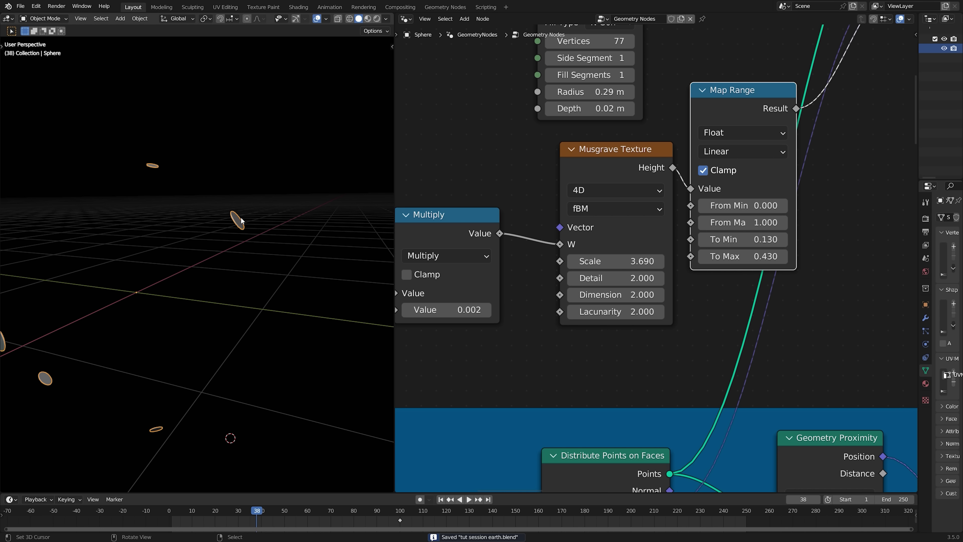
left_click_drag(238, 218, 261, 196)
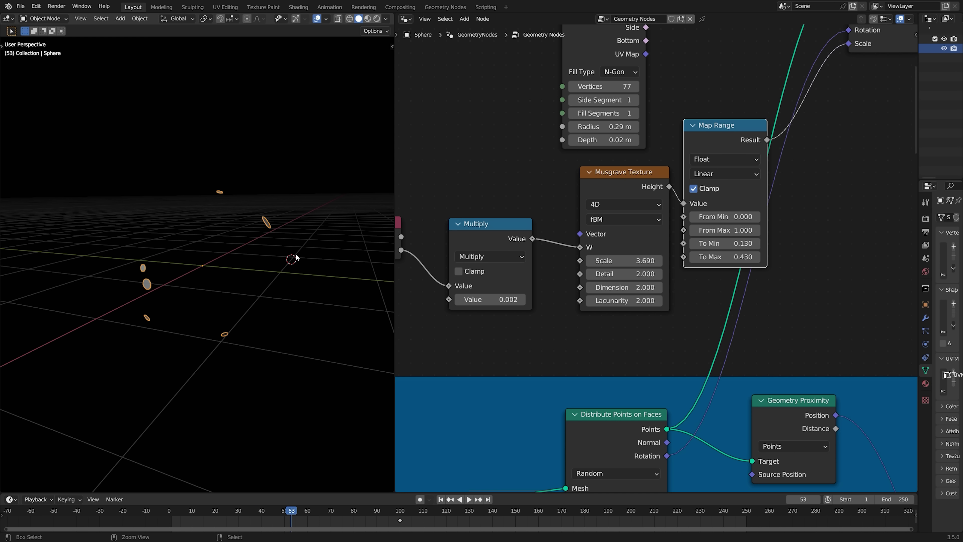
Select the cylinder instancing nodes from Scene Time to Instance on Points and join them in a new frame.
scroll(729, 324, "down", 4)
scroll(729, 324, "down", 1)
middle_click_drag(729, 323, 711, 308)
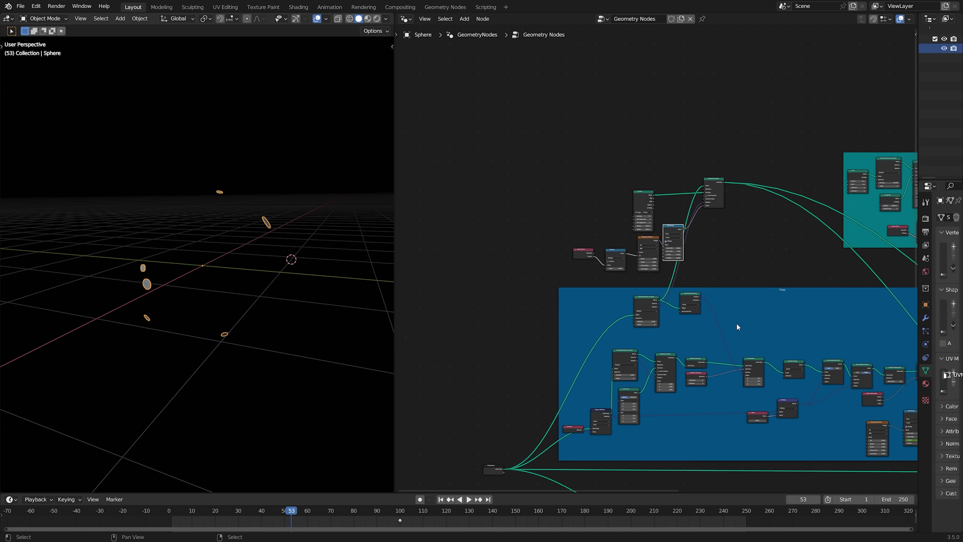
scroll(659, 251, "up", 2)
key("c")
mouse_move(571, 239)
left_mouse_down()
mouse_move(602, 239)
mouse_move(717, 168)
mouse_move(554, 234)
left_mouse_up()
key("Escape")
left_click(748, 84)
left_click(725, 152)
key("c")
left_click(555, 237)
key("Escape")
key("ctrl+j")
Enable a custom color for the new frame and label it "areas".
scroll(625, 118, "up", 1)
key("n")
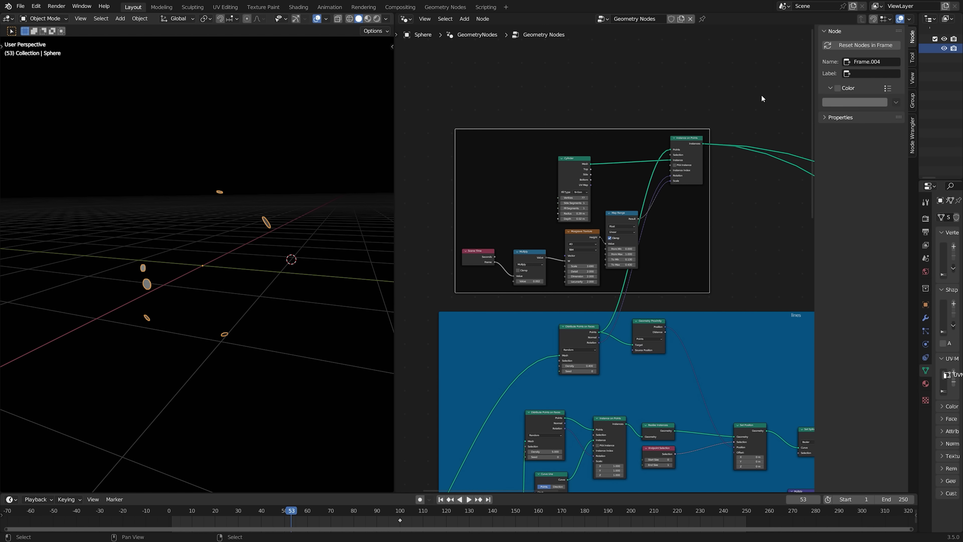
left_click(838, 88)
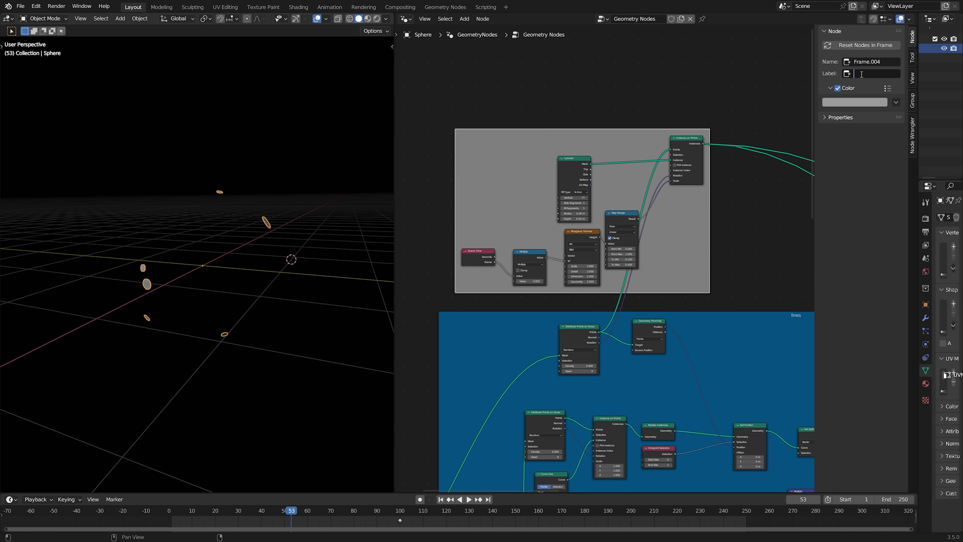
left_click(860, 74)
type("areas")
key("Return")
Preview the Join Geometry result and inspect the complete globe from several sides, with the animation stopped.
key("Home")
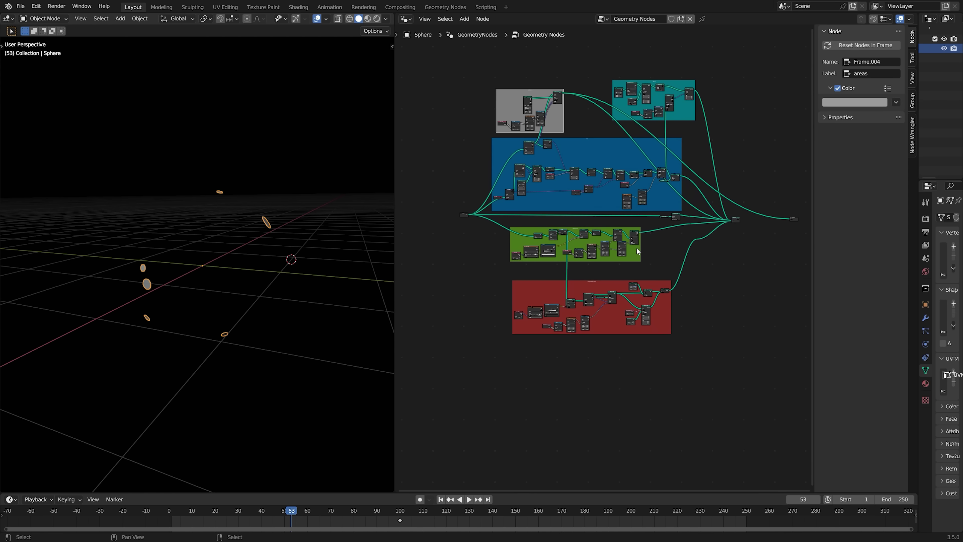
middle_click_drag(752, 287, 702, 275)
scroll(702, 275, "up", 2)
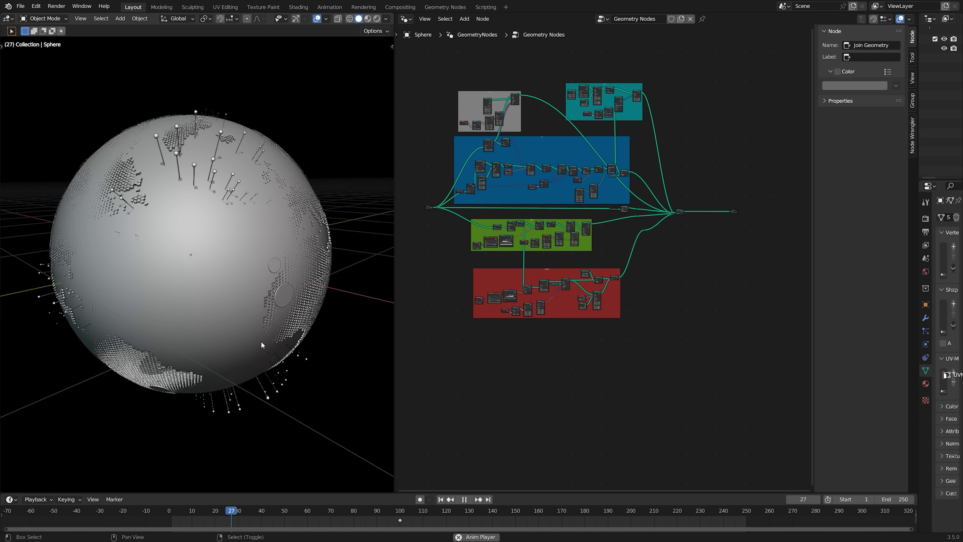
key("space")
middle_click_drag(259, 325, 213, 274)
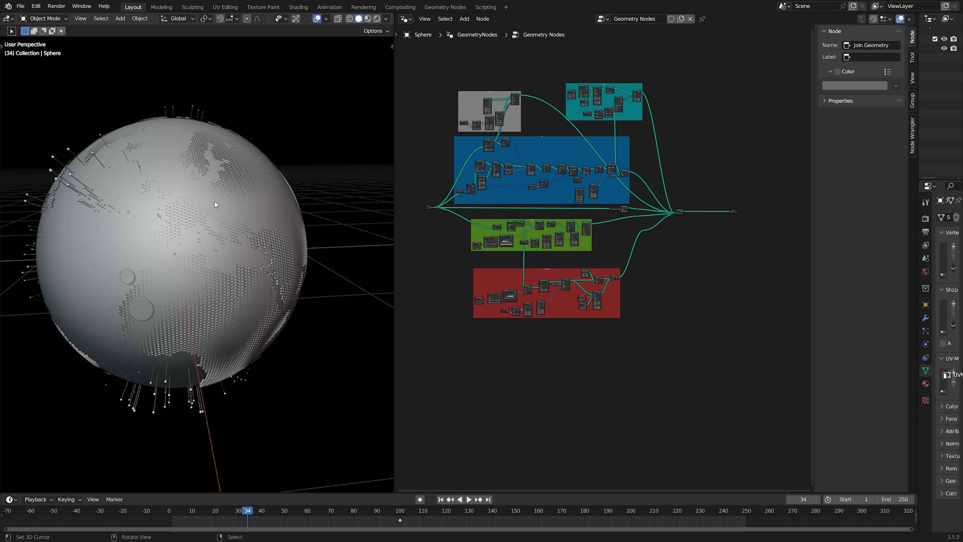
middle_click_drag(215, 202, 209, 285)
middle_click_drag(241, 214, 286, 133)
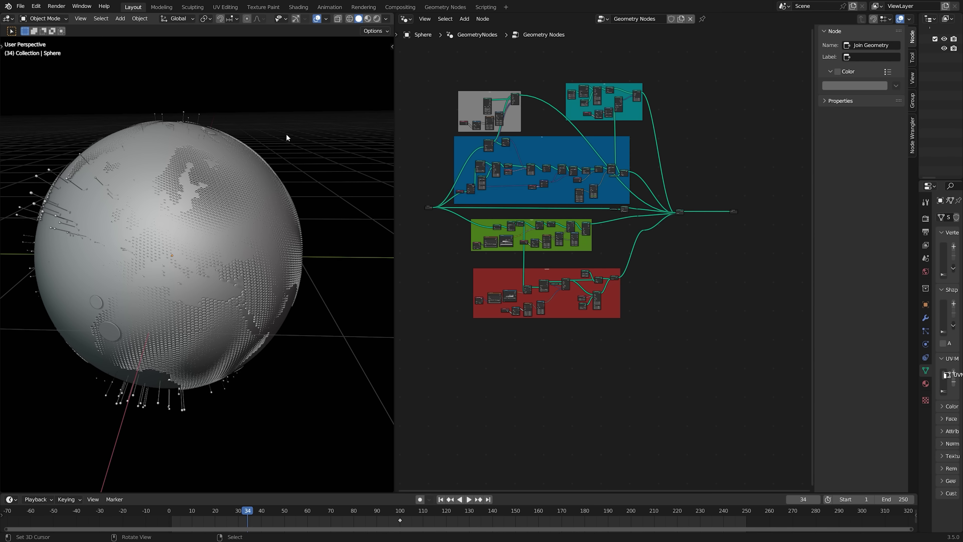
Check the animated globe in Material Preview, return to Solid shading and scrub the timeline to frame 104.
left_click(367, 18)
key("space")
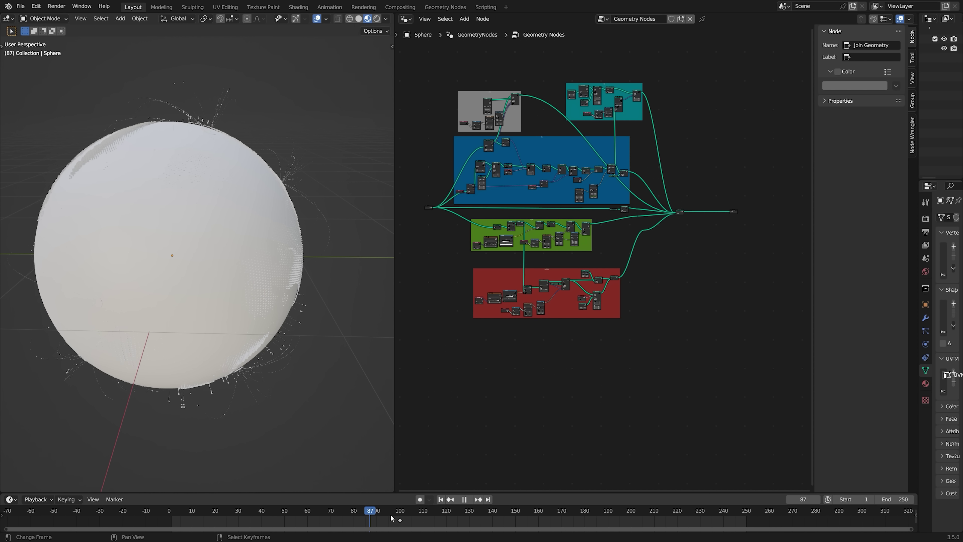
key("space")
left_click(358, 18)
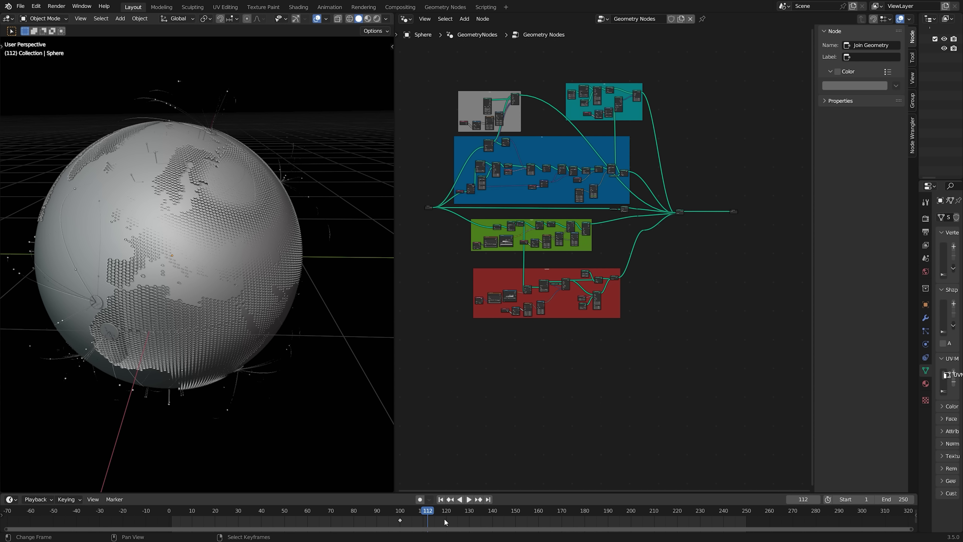
left_click_drag(444, 518, 408, 516)
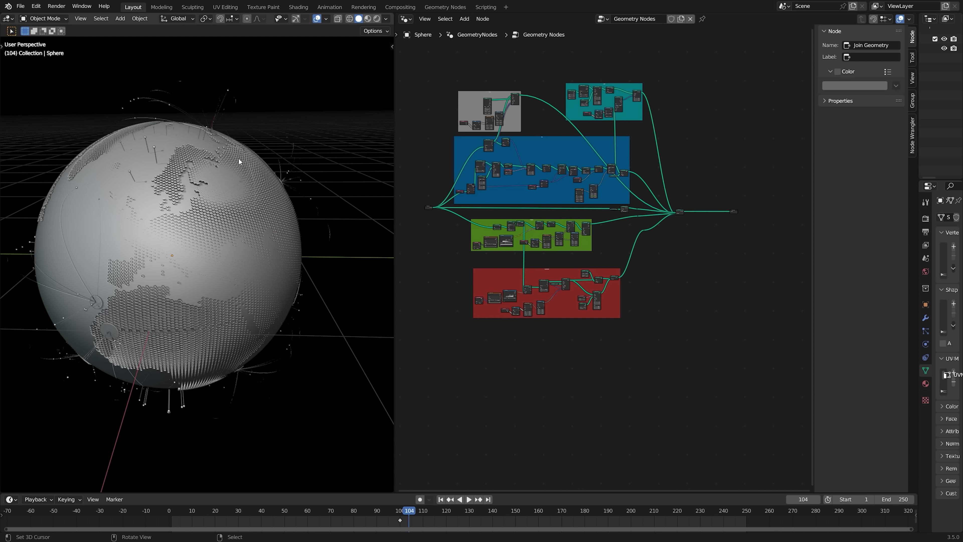
Add a Distribute Points on Faces node below the red frame, fed by the Group Input geometry, and preview its points.
scroll(505, 198, "up", 3)
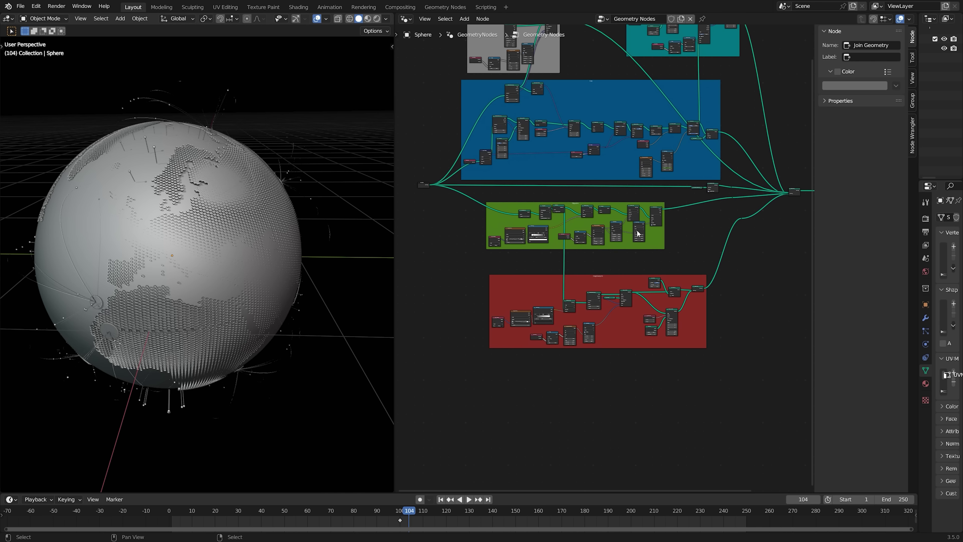
key("n")
scroll(675, 236, "up", 1)
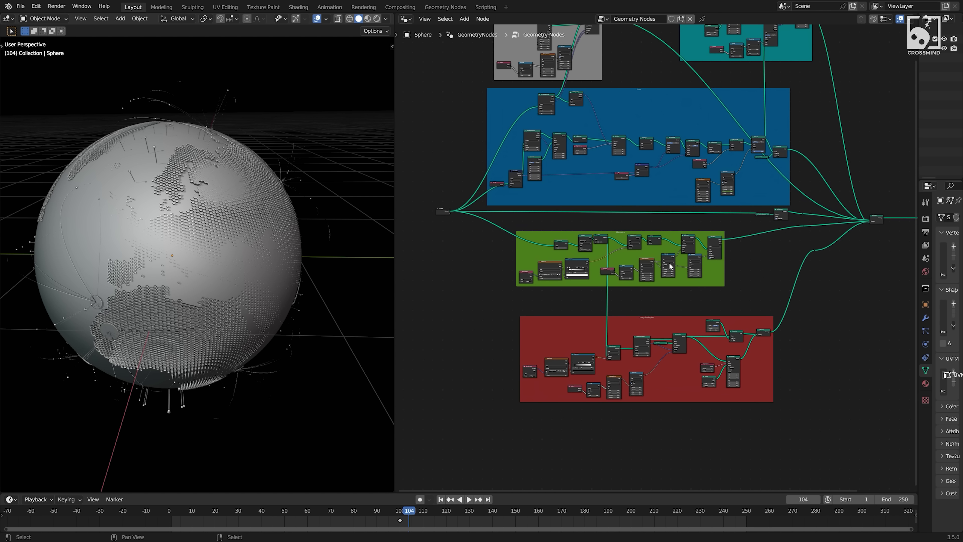
left_click_drag(443, 213, 426, 214)
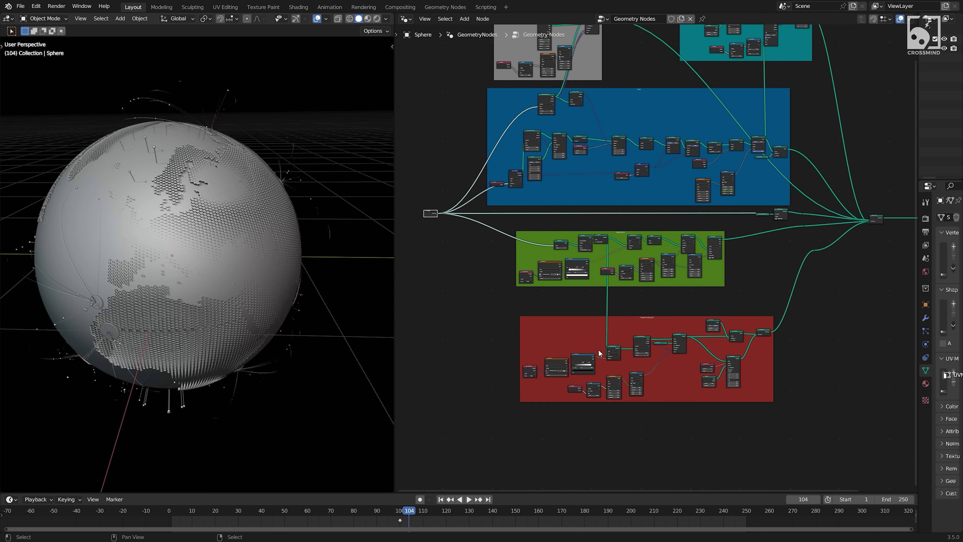
scroll(470, 151, "up", 3)
middle_click_drag(437, 215, 467, 141)
left_click_drag(469, 142, 696, 436)
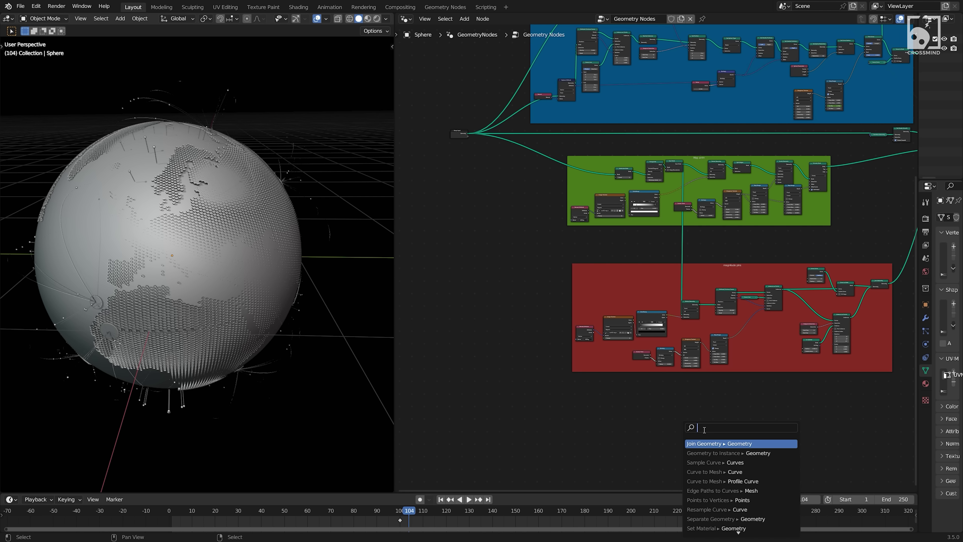
type("dist")
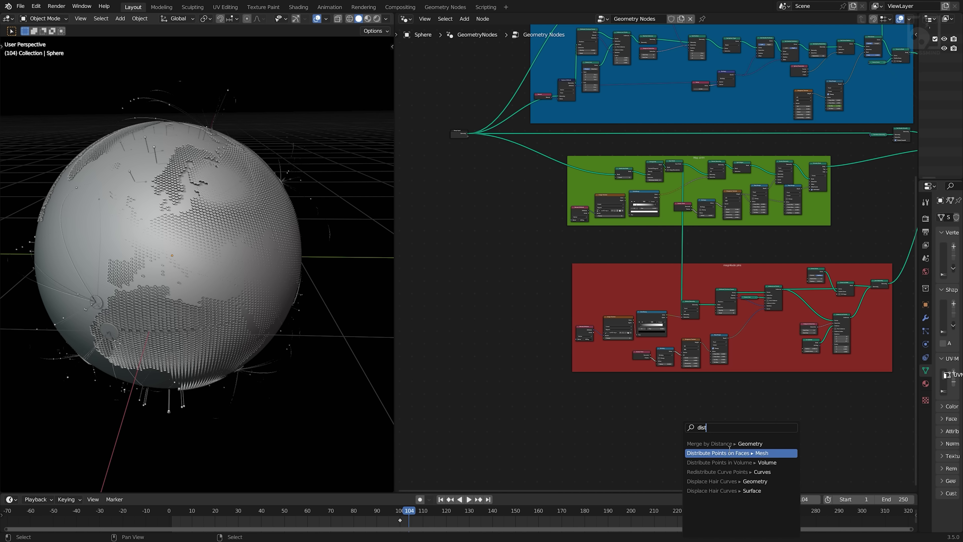
left_click(737, 451)
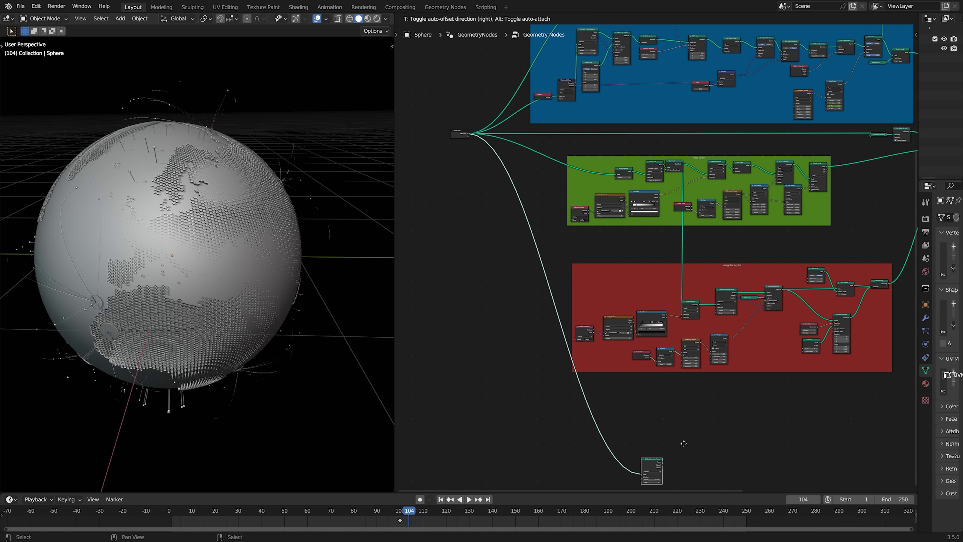
scroll(668, 446, "up", 5)
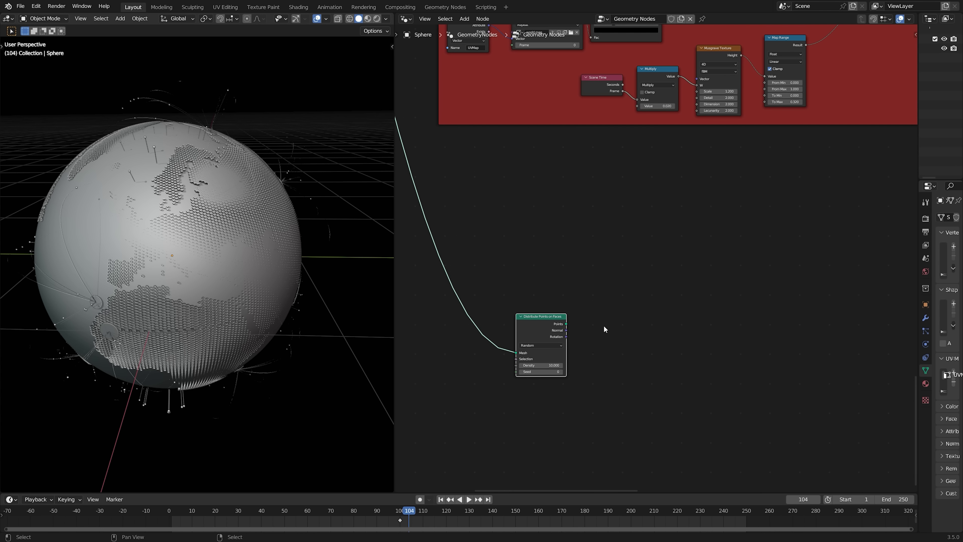
middle_click_drag(606, 333, 657, 297)
scroll(657, 297, "up", 3)
Add an Image Texture node and connect its Color output to the Density of Distribute Points on Faces.
key("shift+a")
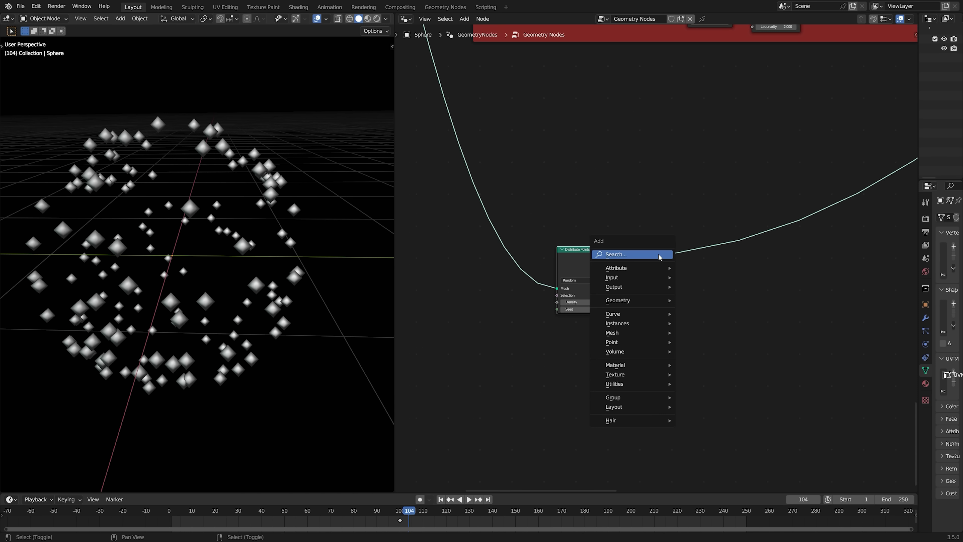
type("image")
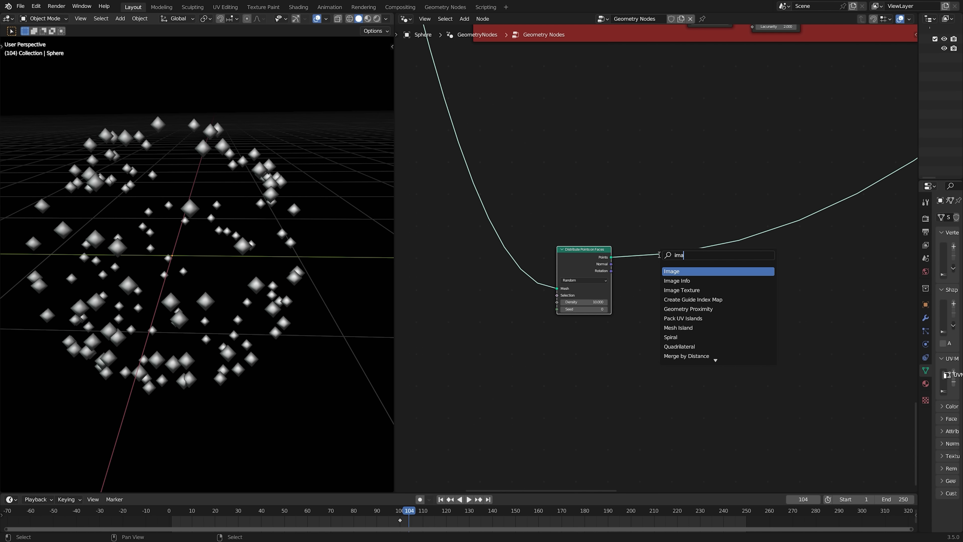
left_click(681, 289)
left_click(489, 367)
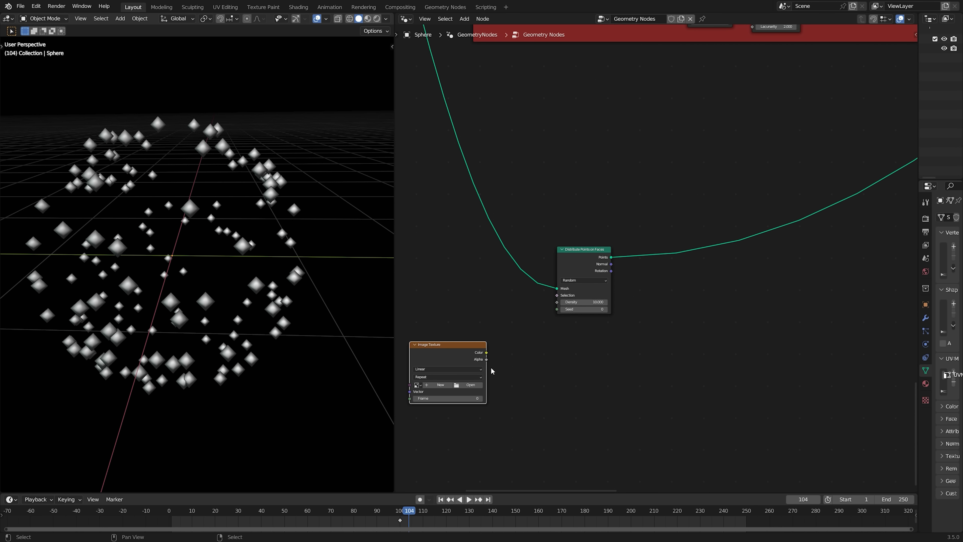
left_click_drag(486, 359, 497, 349)
left_click_drag(554, 308, 557, 302)
Add a Named Attribute node reading UVMap as a Vector and connect it to the Image Texture's Vector input.
key("shift+a")
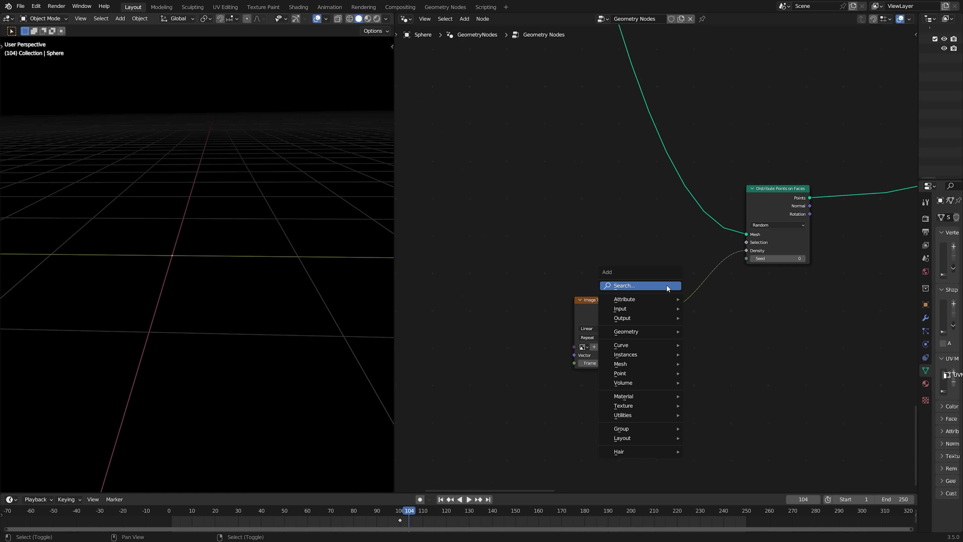
type("att")
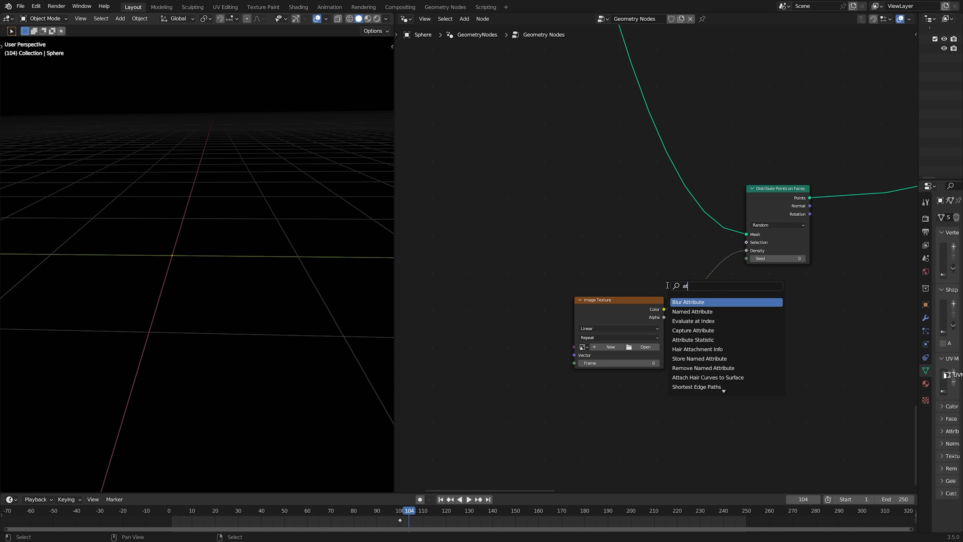
left_click(687, 311)
left_click(457, 328)
left_click(469, 358)
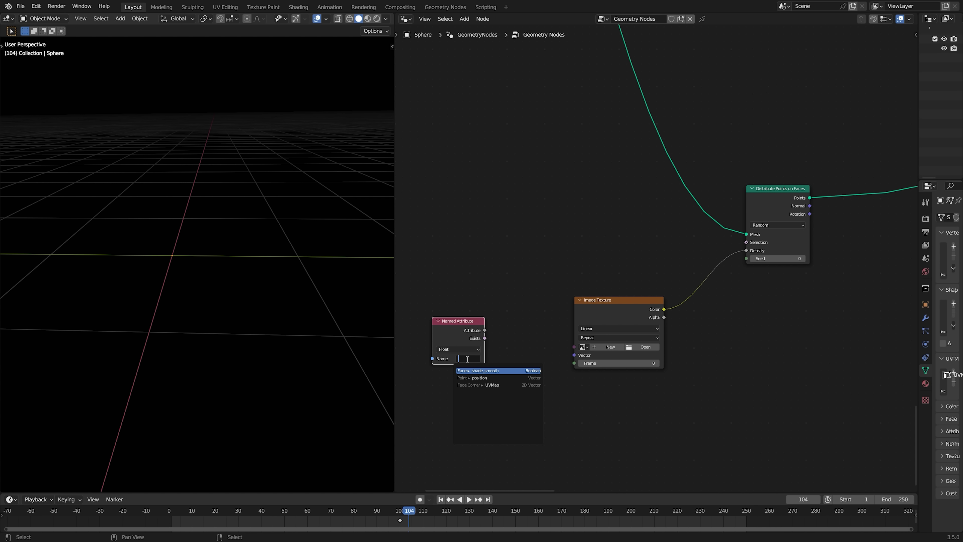
left_click(484, 384)
middle_click_drag(502, 325, 533, 298)
scroll(532, 297, "up", 3)
left_click_drag(459, 313, 591, 347)
left_click_drag(471, 338, 533, 342)
middle_click_drag(689, 293, 670, 289)
left_click(665, 290)
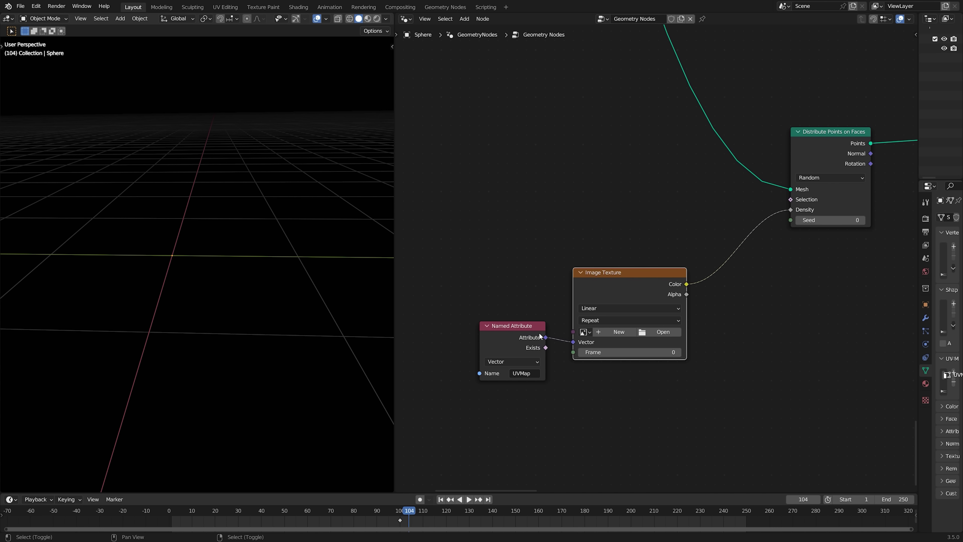
Enlarge the file browser's thumbnails to compare the maps and load density map.png into the Image Texture node.
left_click_drag(630, 272, 661, 254)
left_click(696, 319)
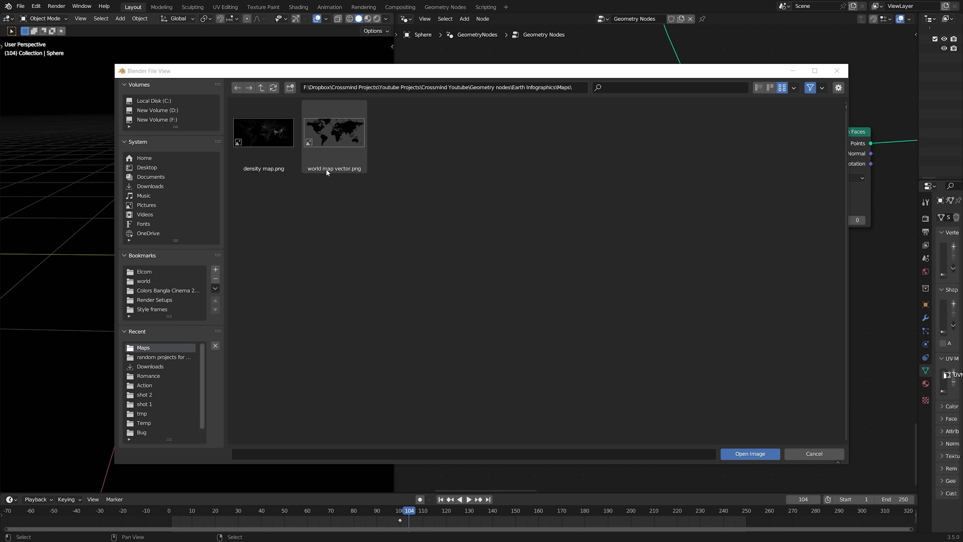
left_click(320, 142)
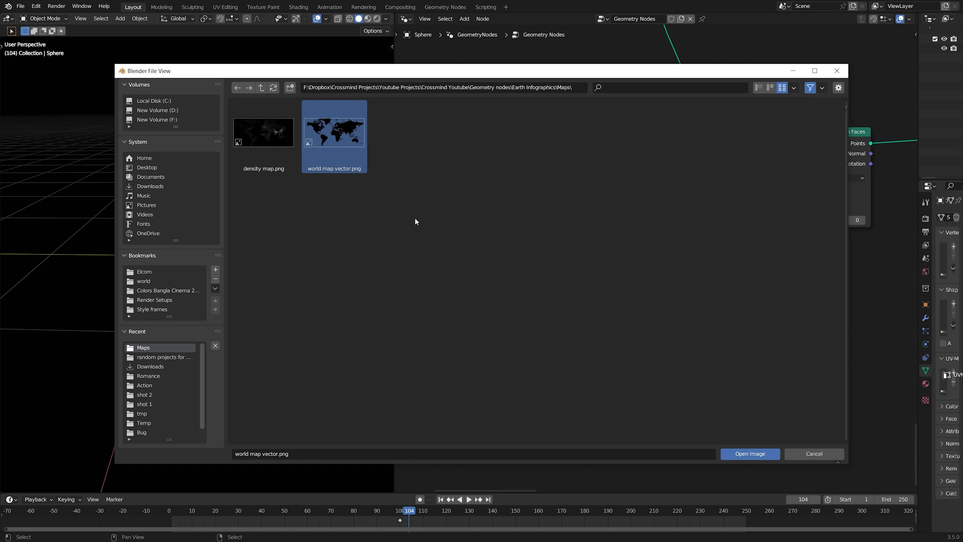
left_click(251, 131)
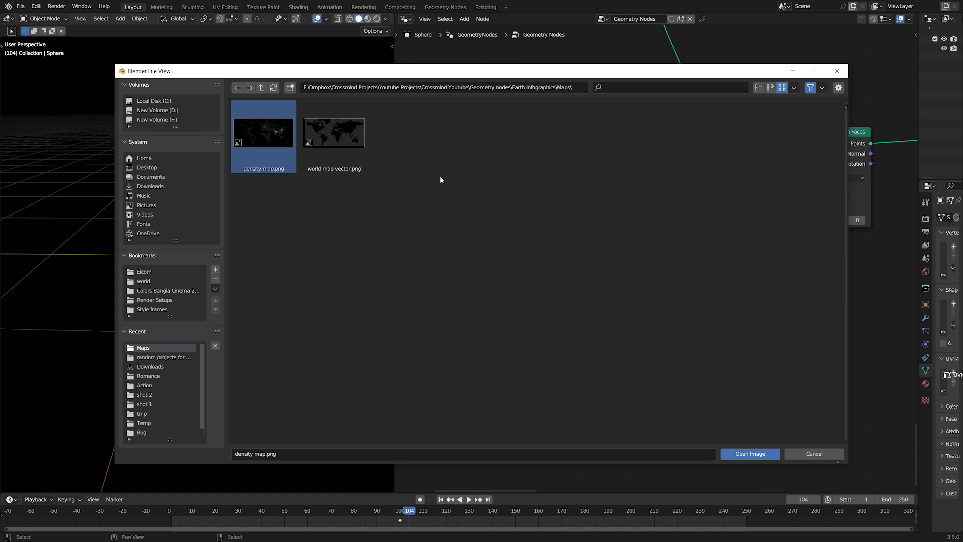
left_click(794, 88)
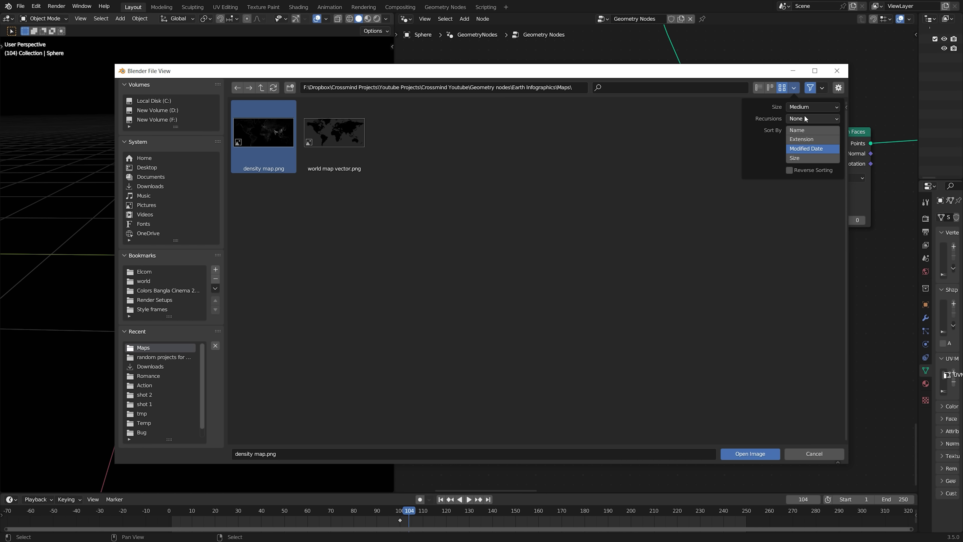
left_click(806, 106)
left_click(805, 148)
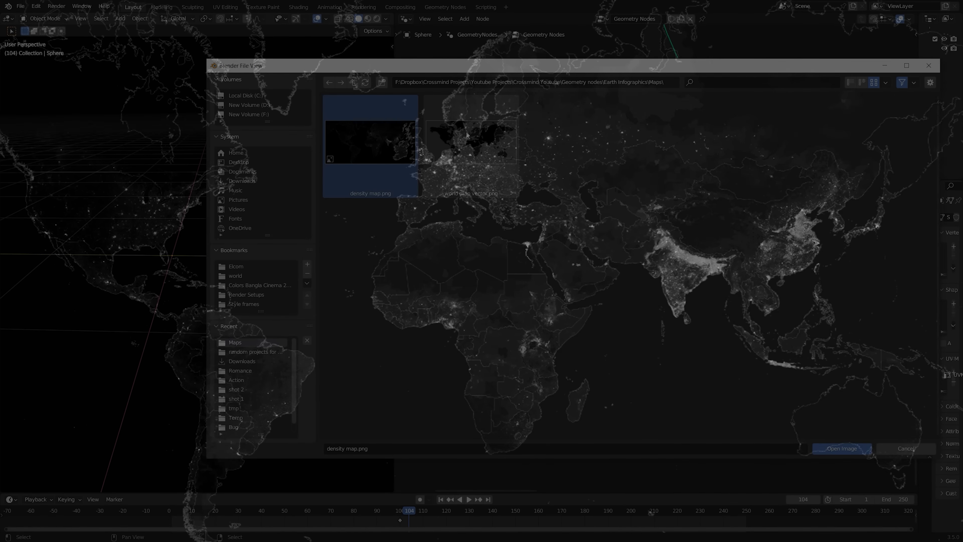
double_click(387, 147)
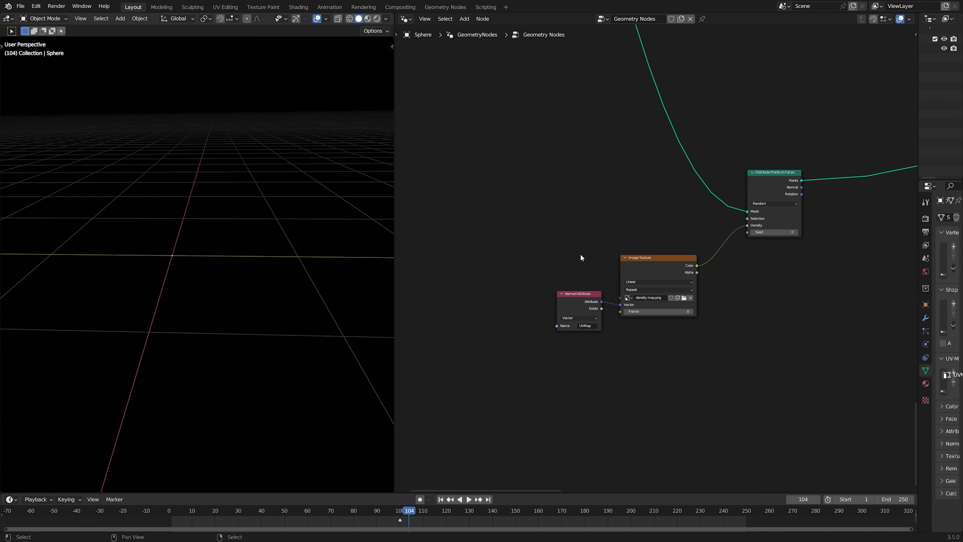
Insert a Math node between the Image Texture's Color and the Density of Distribute Points on Faces.
scroll(731, 331, "up", 1)
middle_click_drag(731, 331, 704, 289)
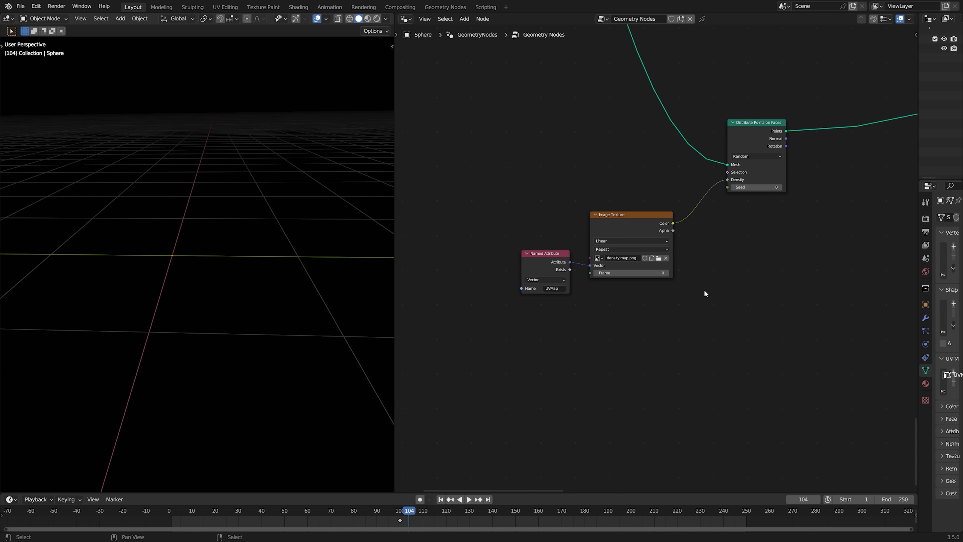
left_click_drag(559, 258, 563, 261)
scroll(645, 221, "up", 3)
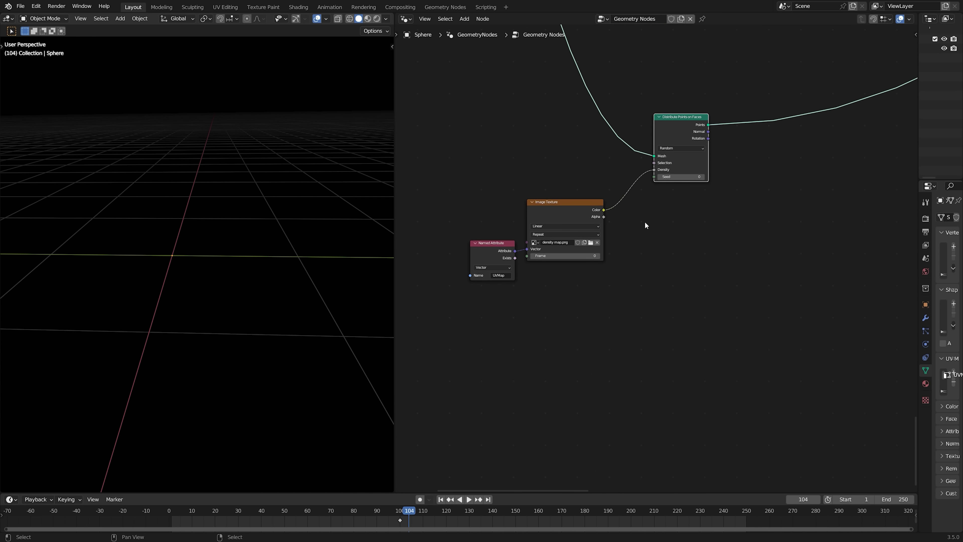
key("shift+a")
type("math")
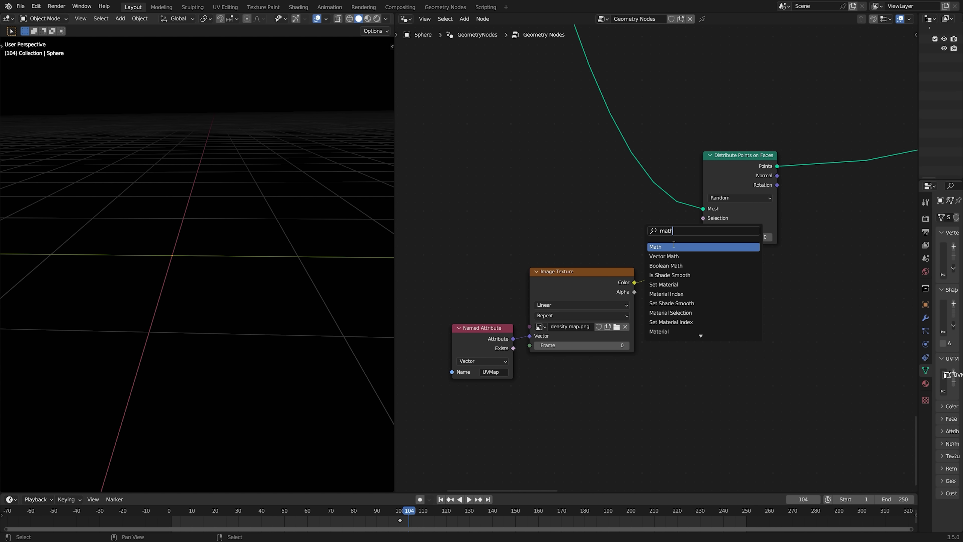
left_click(673, 246)
left_click(710, 268)
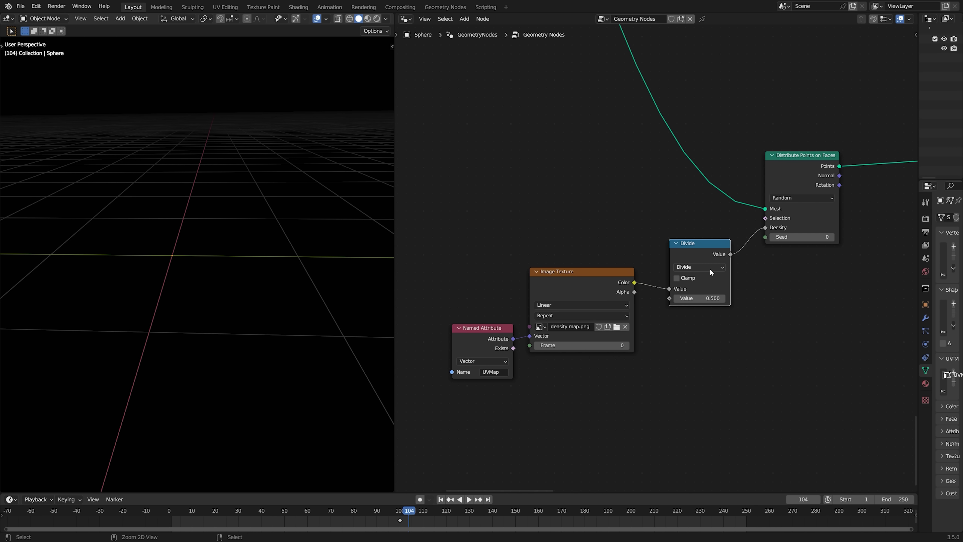
Set the new Math node to Multiply with a value of 50000.
scroll(710, 270, "up", 1, "ctrl")
left_click_drag(699, 298, 755, 298)
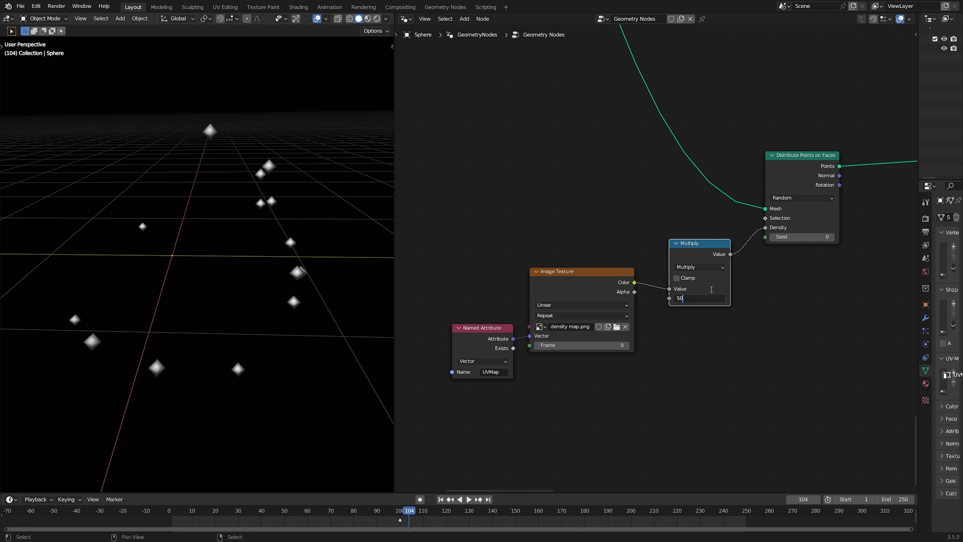
type("00")
key("Return")
Insert a Set Point Radius node after Distribute Points on Faces, set the radius to 0.01 m, and inspect the points around the globe.
key("shift+a")
type("set po")
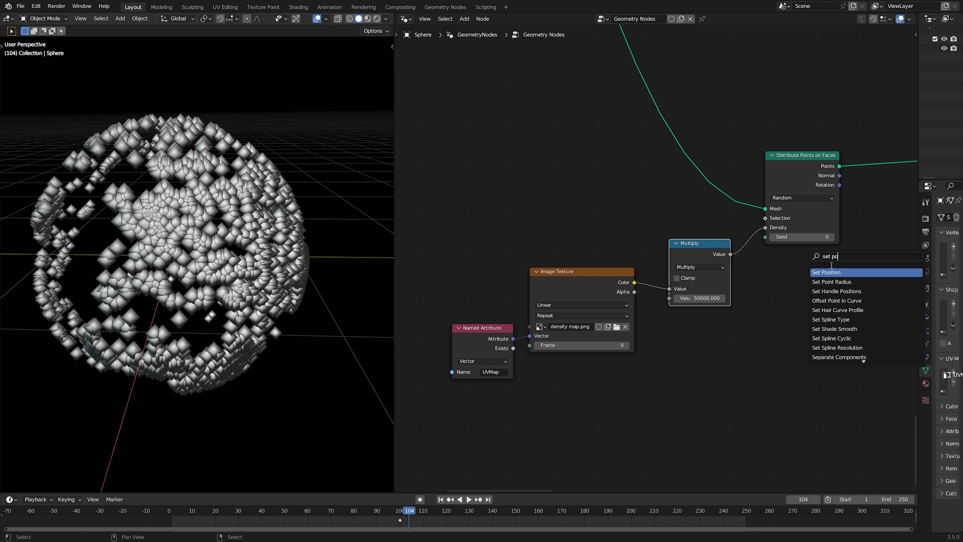
left_click(831, 281)
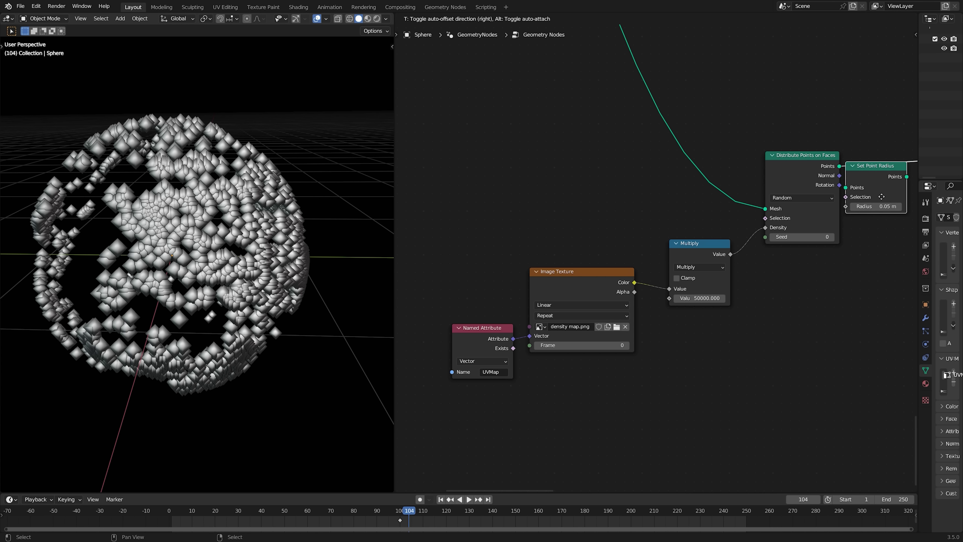
left_click(872, 167)
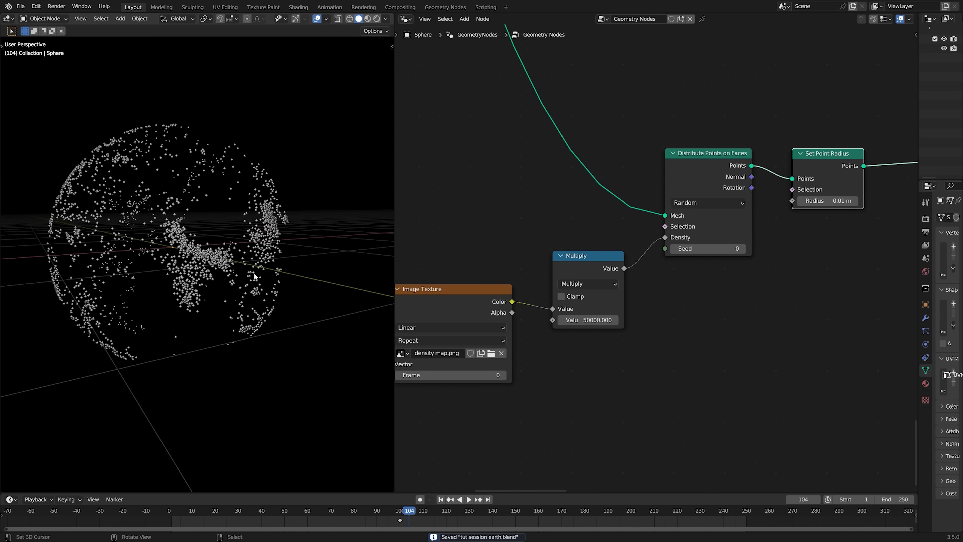
scroll(254, 276, "up", 5)
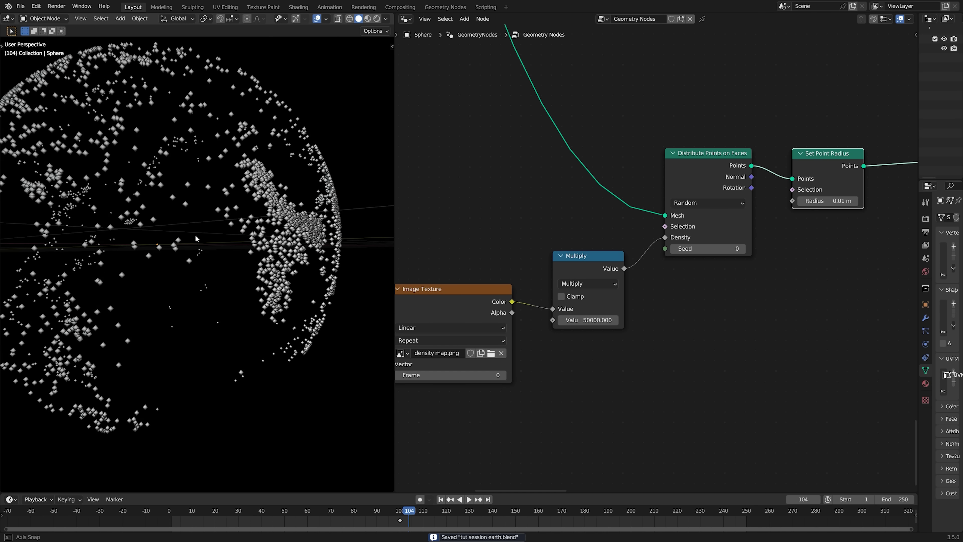
scroll(231, 206, "down", 5)
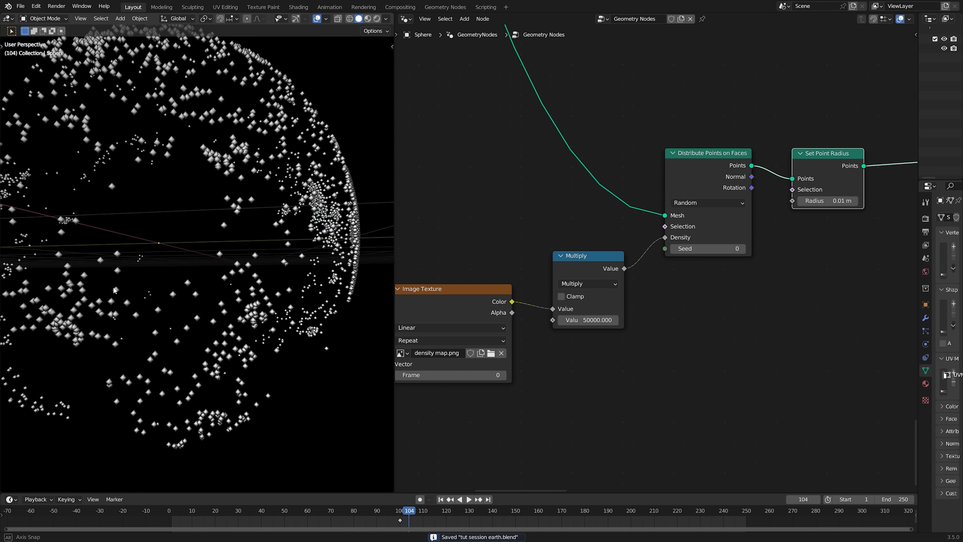
middle_click_drag(179, 323, 222, 328)
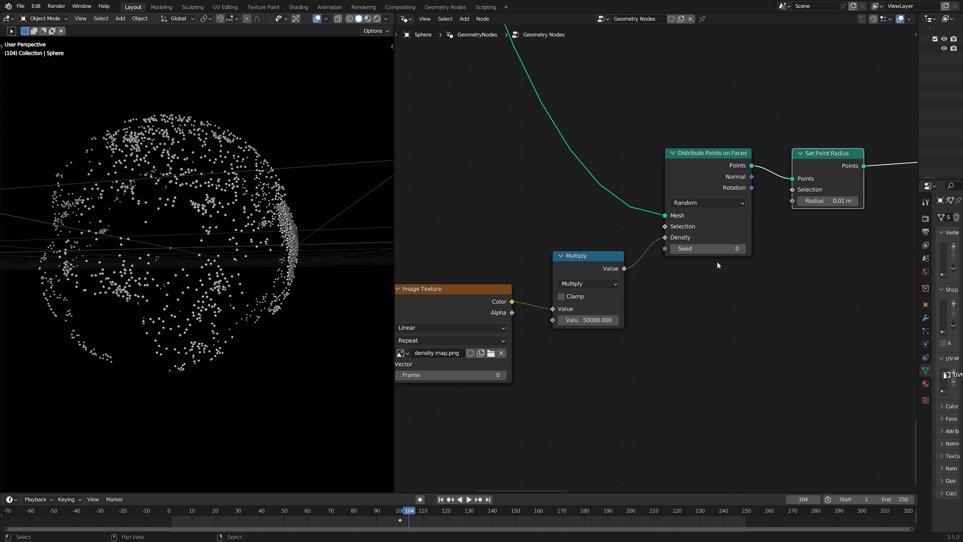
Insert a Map Range node with Clamp disabled between the Multiply node and the Density input.
middle_click_drag(598, 315, 602, 315)
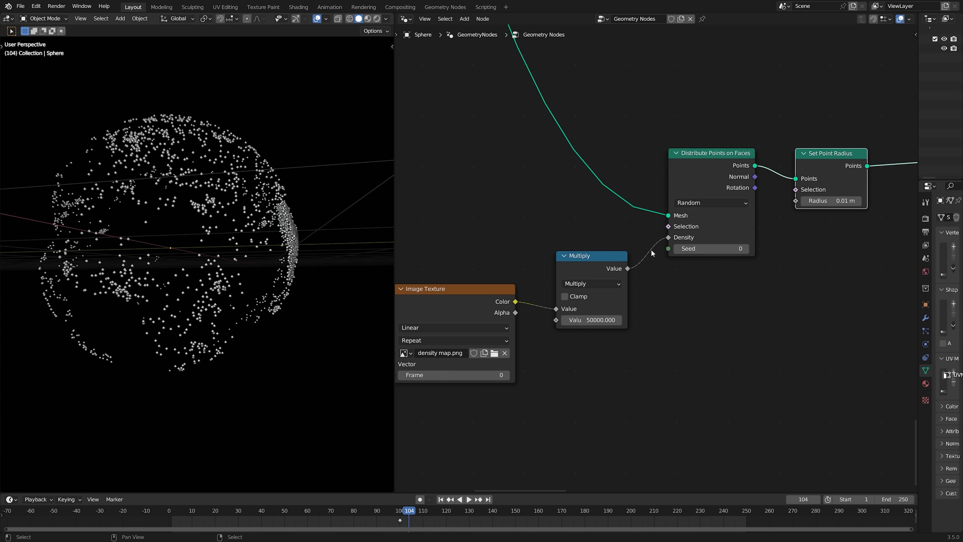
middle_click_drag(651, 250, 686, 254)
key("shift+a")
left_click(686, 253)
type("map")
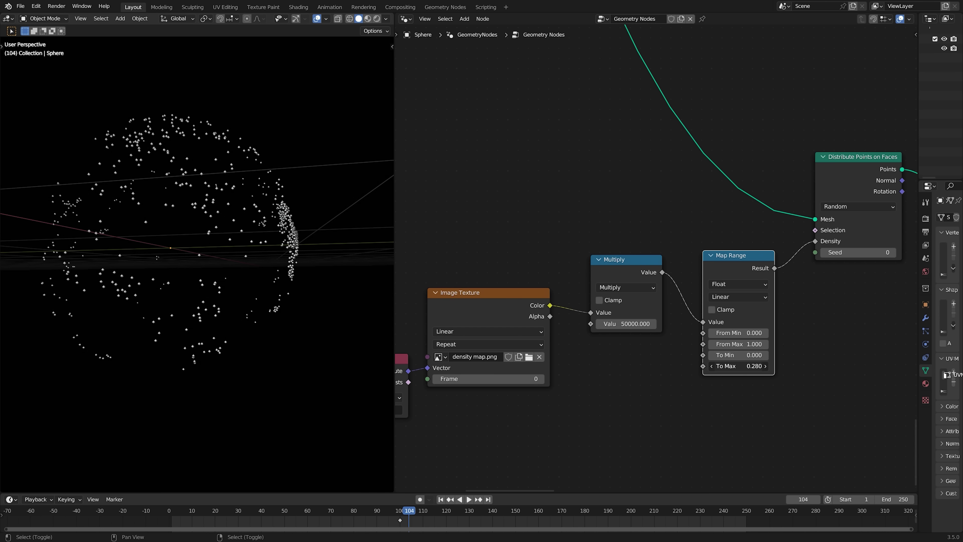
Try other range values on the Map Range node and undo the changes.
left_click_drag(720, 365, 747, 366)
left_click_drag(738, 333, 728, 366)
key("ctrl+z")
key("ctrl+z")
key("ctrl+z")
Insert an Instance on Points node after the Set Point Radius node.
scroll(728, 299, "down", 3)
middle_click_drag(727, 299, 482, 306)
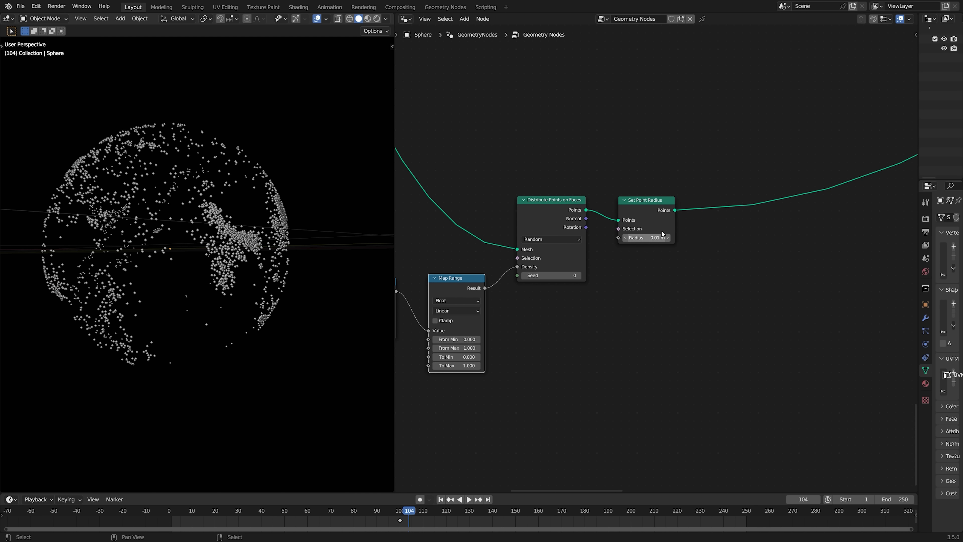
left_click_drag(675, 210, 698, 213)
key("Escape")
middle_click_drag(636, 237, 648, 243)
key("shift+a")
left_click(647, 244)
type("ins")
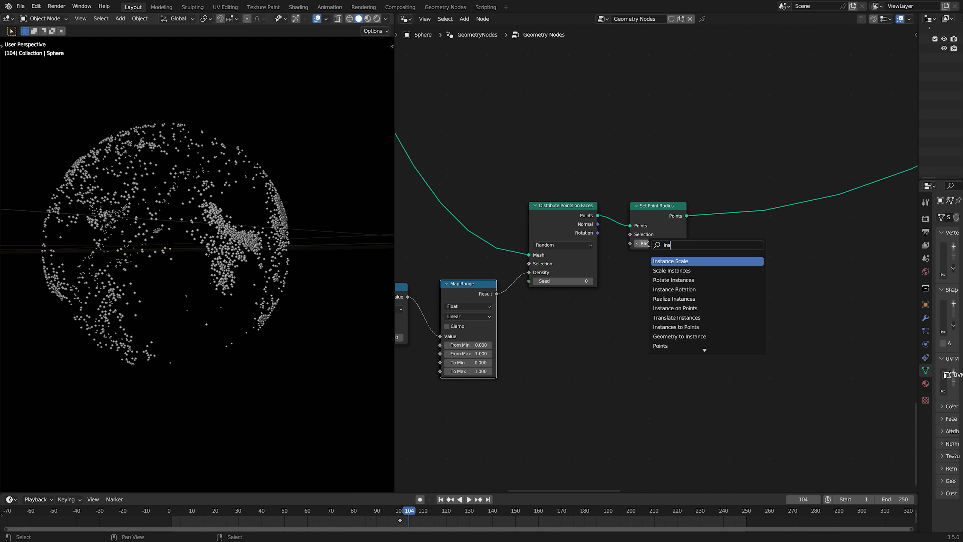
type("taces")
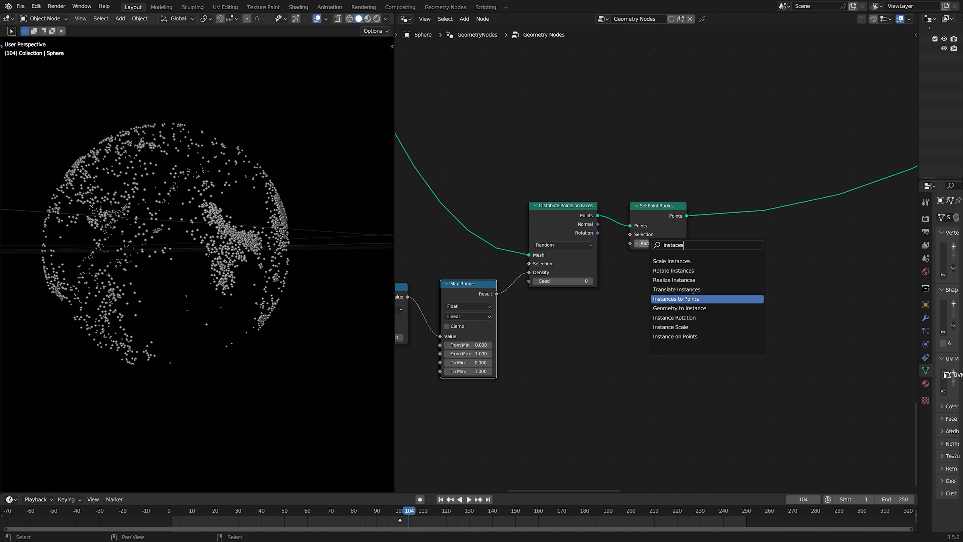
left_click(693, 338)
left_click(746, 266)
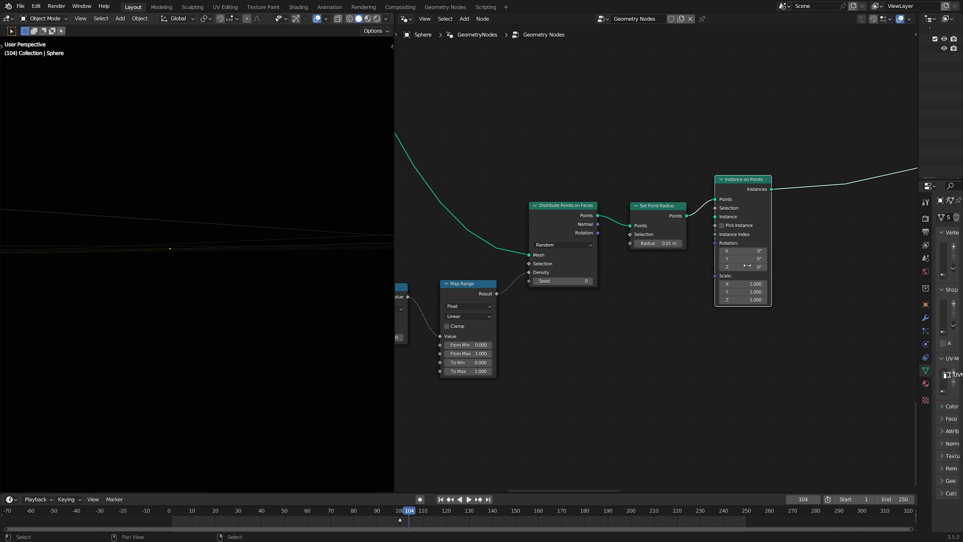
Add an Ico Sphere with radius 0.01 m and 2 subdivisions and connect its Mesh to the Instance input of Instance on Points.
key("shift+a")
left_click(682, 213)
type("ico")
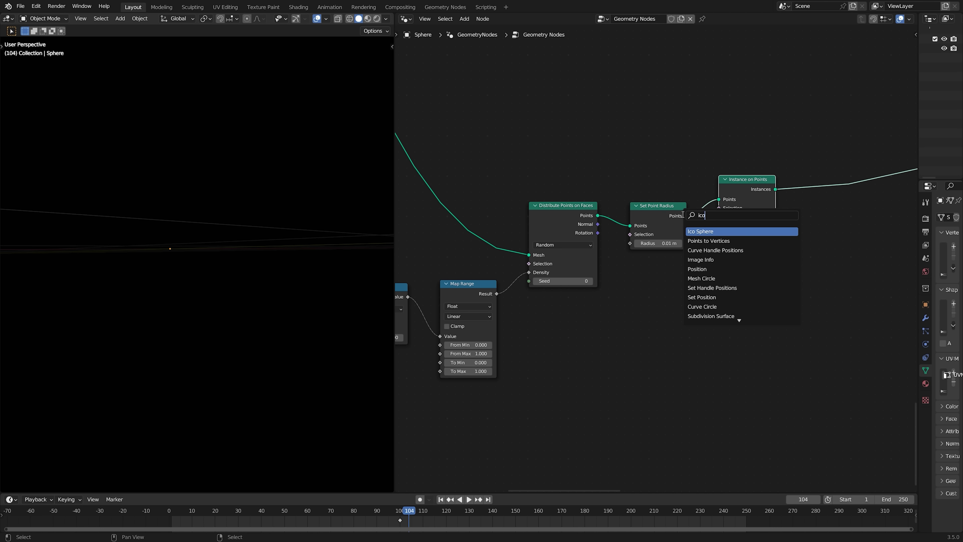
key("Return")
left_click(655, 305)
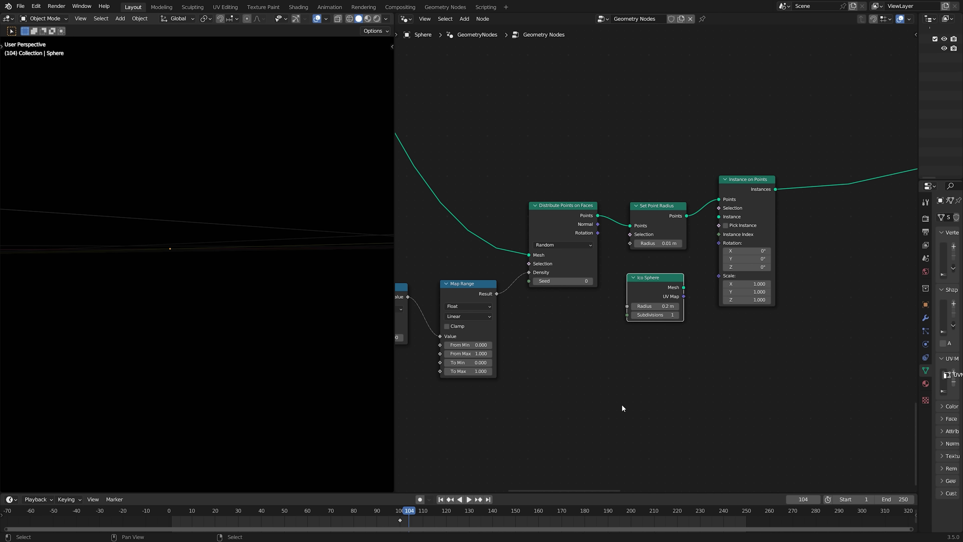
left_click_drag(685, 290, 721, 217)
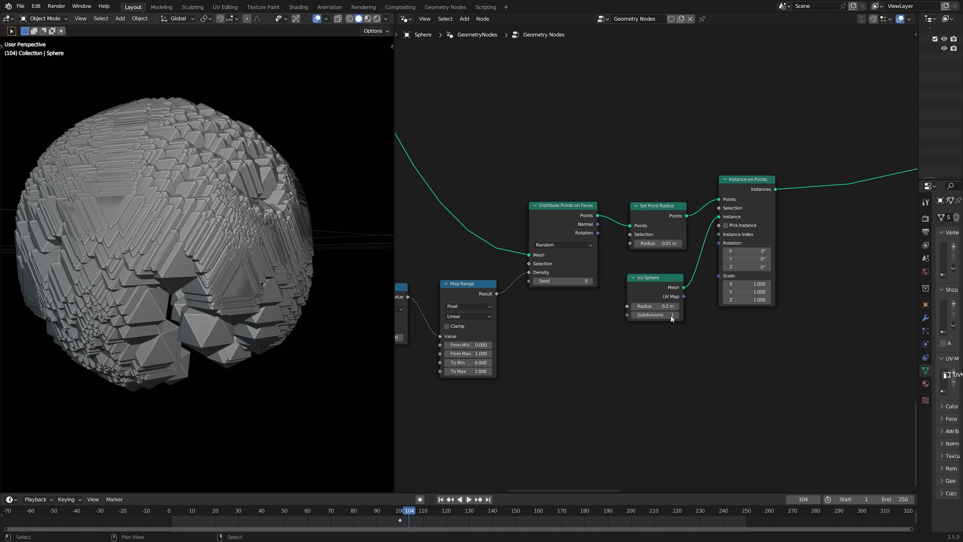
scroll(671, 316, "up", 1)
left_click(679, 325)
left_click_drag(668, 314, 633, 314, "shift")
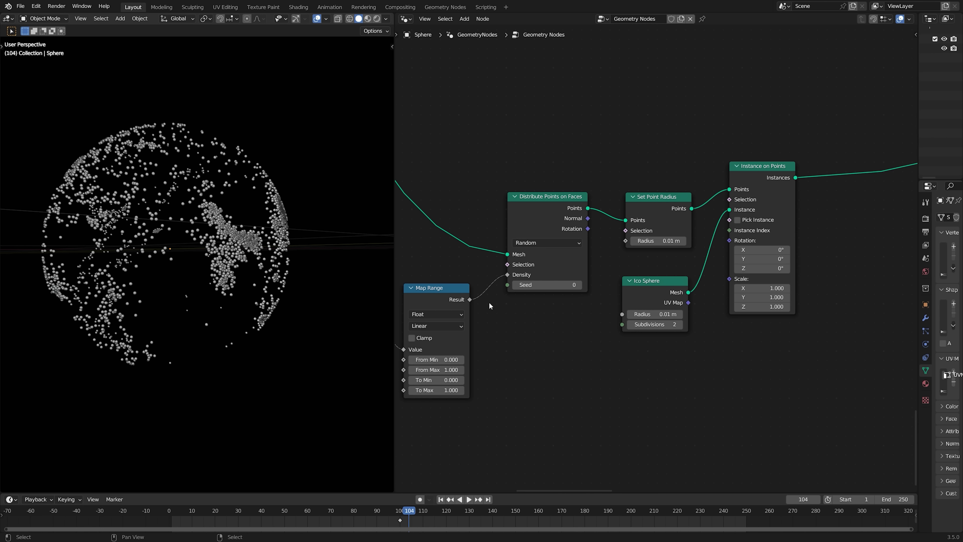
Try driving the Scale of Instance on Points with the Multiply value and with the Map Range result.
middle_click_drag(464, 305, 556, 262)
scroll(555, 262, "down", 2)
middle_click_drag(490, 262, 500, 258)
left_click_drag(498, 254, 784, 275)
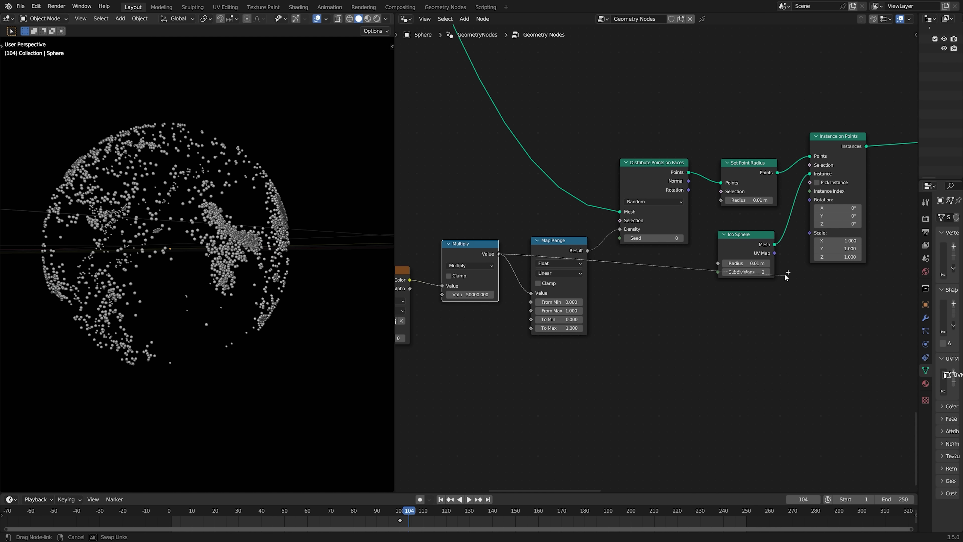
left_click_drag(831, 223, 810, 232)
scroll(759, 246, "up", 1)
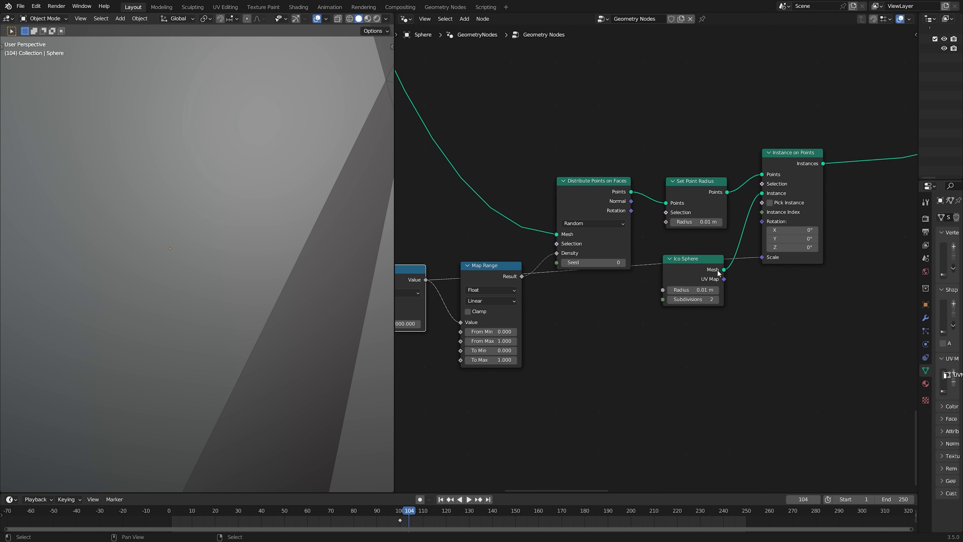
key("shift+a")
left_click(710, 269)
type("map")
key("Escape")
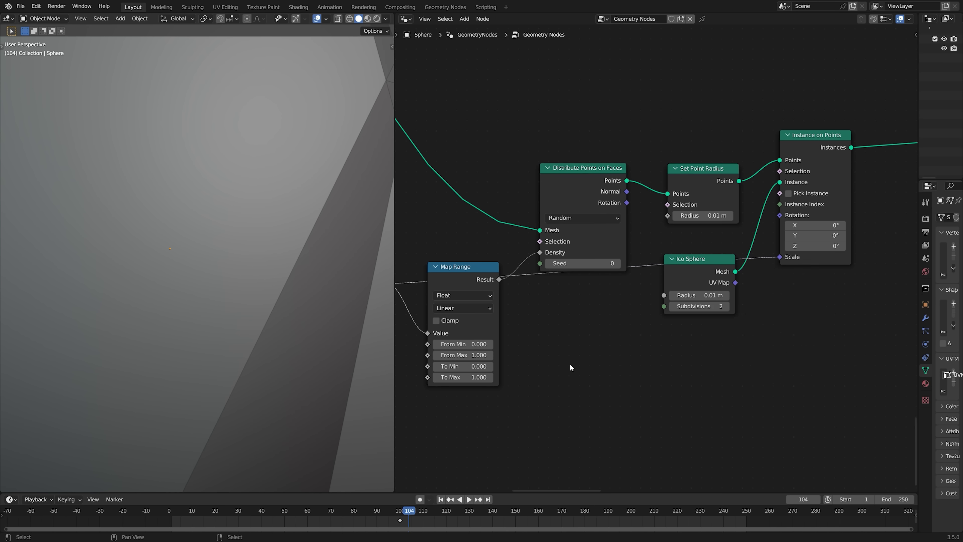
scroll(569, 368, "down", 3)
middle_click_drag(570, 368, 637, 362)
left_click_drag(513, 274, 818, 252)
left_click(431, 283)
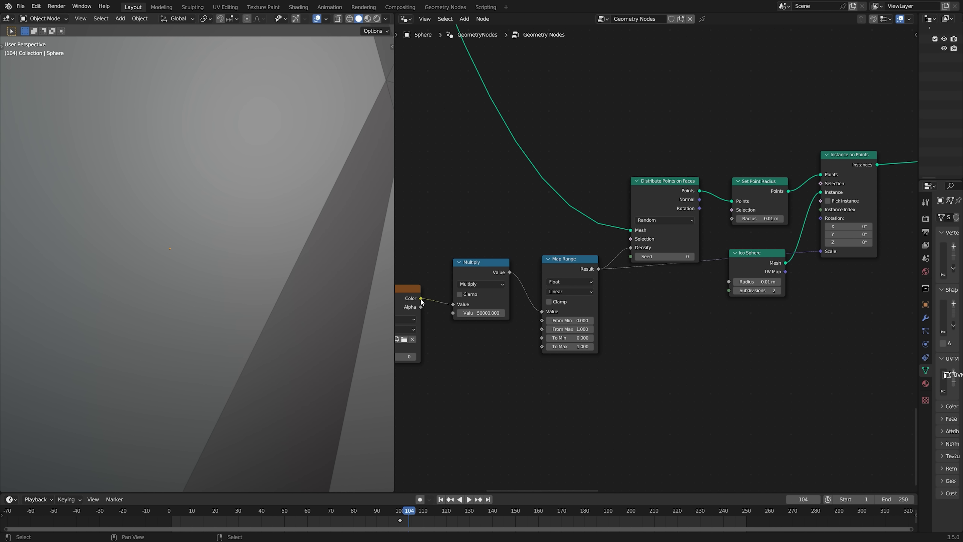
Connect the Image Texture's Color to the Scale of Instance on Points and inspect the instances around the globe.
left_click_drag(420, 300, 821, 251)
scroll(691, 289, "down", 1)
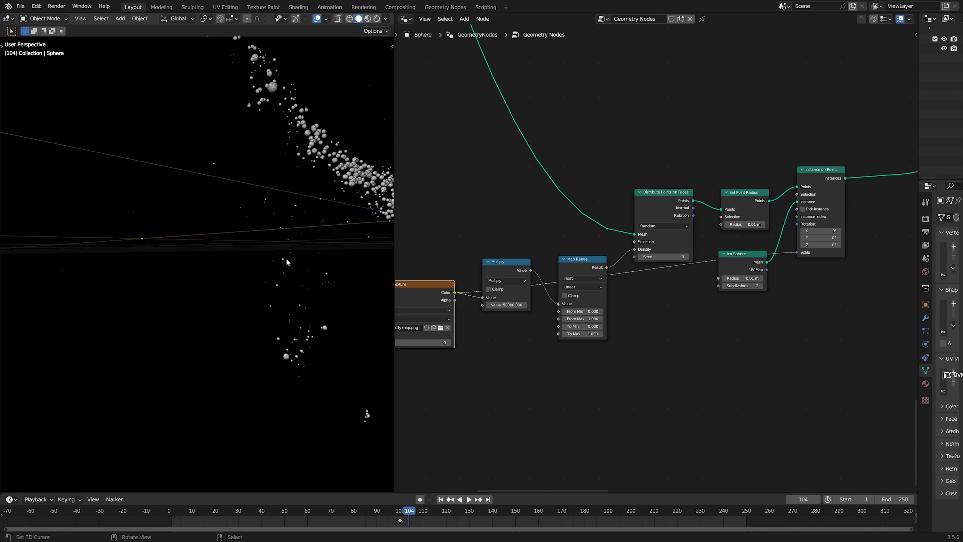
middle_click_drag(286, 262, 154, 227)
middle_click_drag(181, 194, 105, 207)
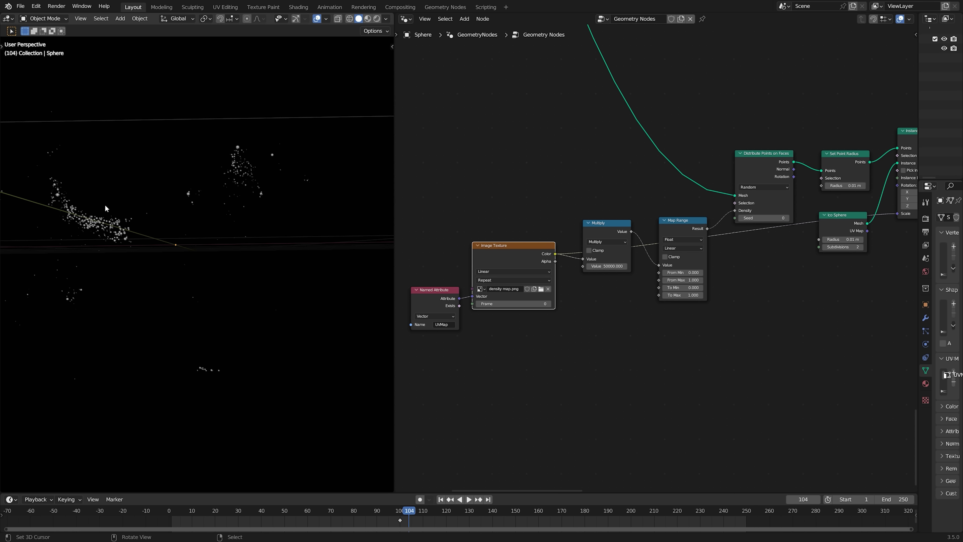
Insert a Map Range node between the Image Texture's Color and the instance Scale, with To Max set to 1.480.
key("shift+a")
left_click(825, 231)
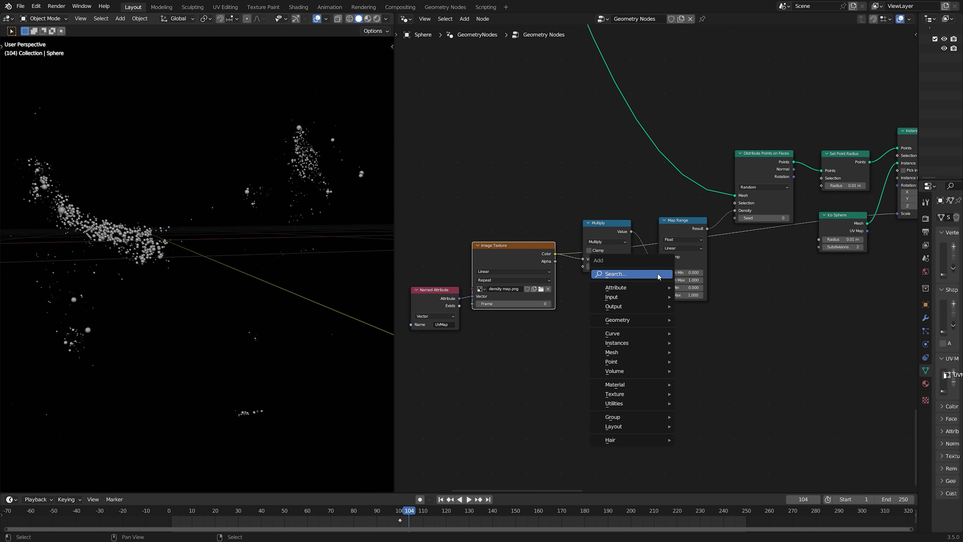
left_click(659, 274)
type("map")
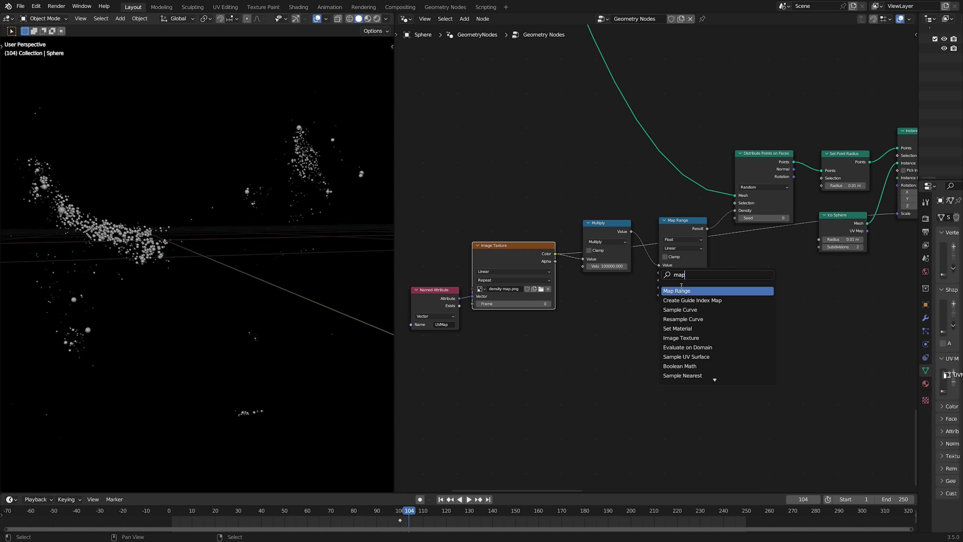
key("Return")
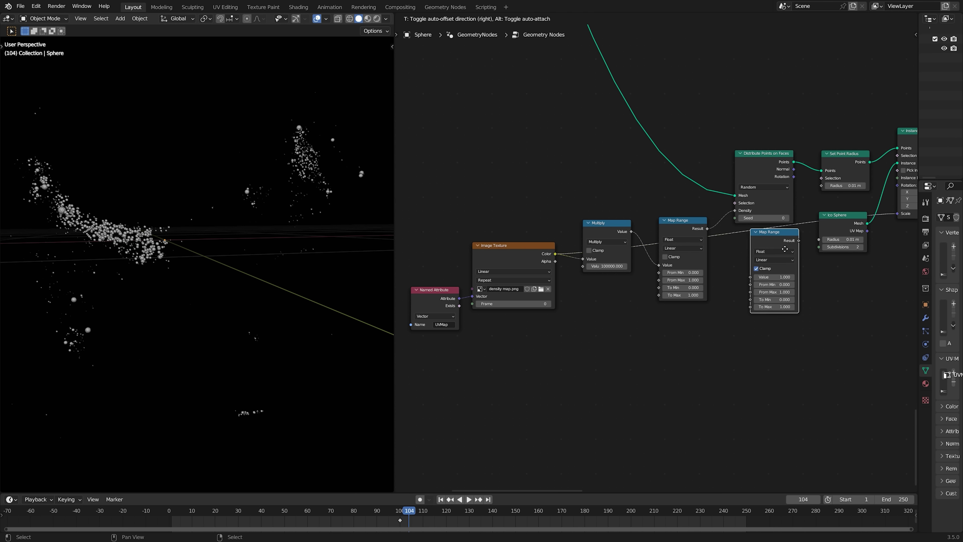
left_click(771, 272)
left_click_drag(770, 305, 785, 304)
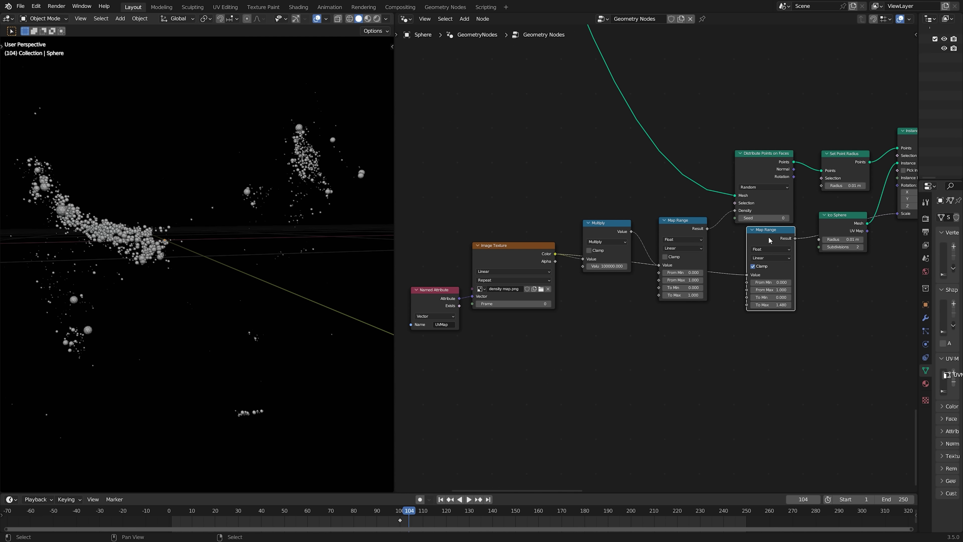
Move the new Map Range node down into the free space below the other nodes.
left_click_drag(769, 240, 753, 280)
left_click(634, 216)
middle_click_drag(683, 279, 724, 260)
scroll(724, 260, "down", 1)
mouse_move(781, 257)
left_mouse_down()
mouse_move(767, 265)
mouse_move(776, 263)
left_mouse_up()
middle_click_drag(777, 263, 620, 261)
left_click_drag(626, 261, 655, 283)
Add a Musgrave Texture node in the free space below the density nodes.
key("shift+a")
left_click(655, 283)
type("mus")
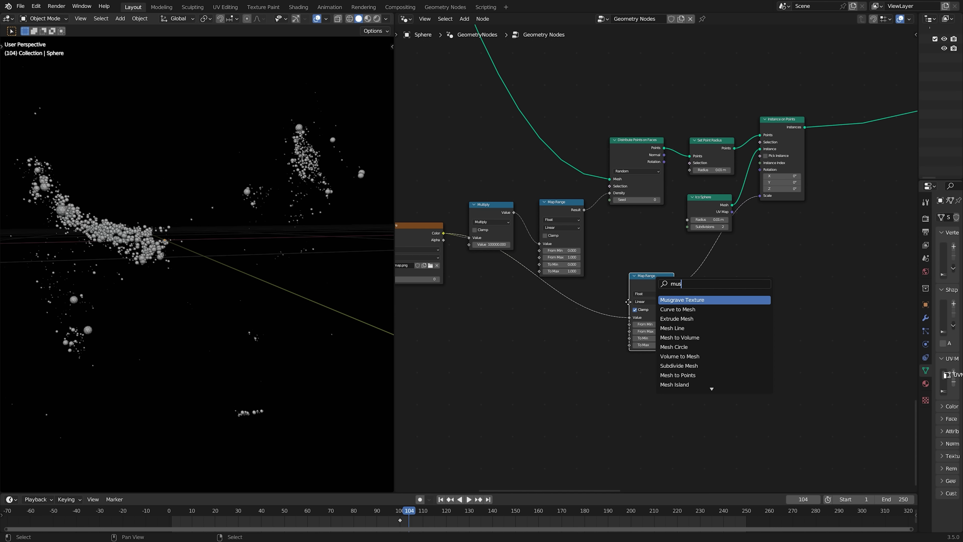
key("Return")
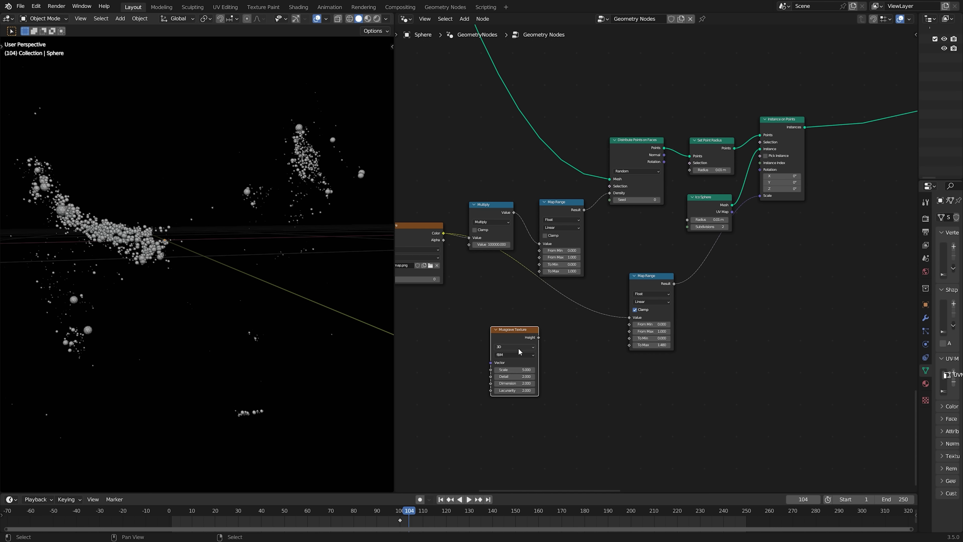
middle_click_drag(553, 352, 696, 318)
scroll(696, 318, "up", 2)
Add a Scene Time node beside the Musgrave Texture and switch the texture to 4D.
key("shift+a")
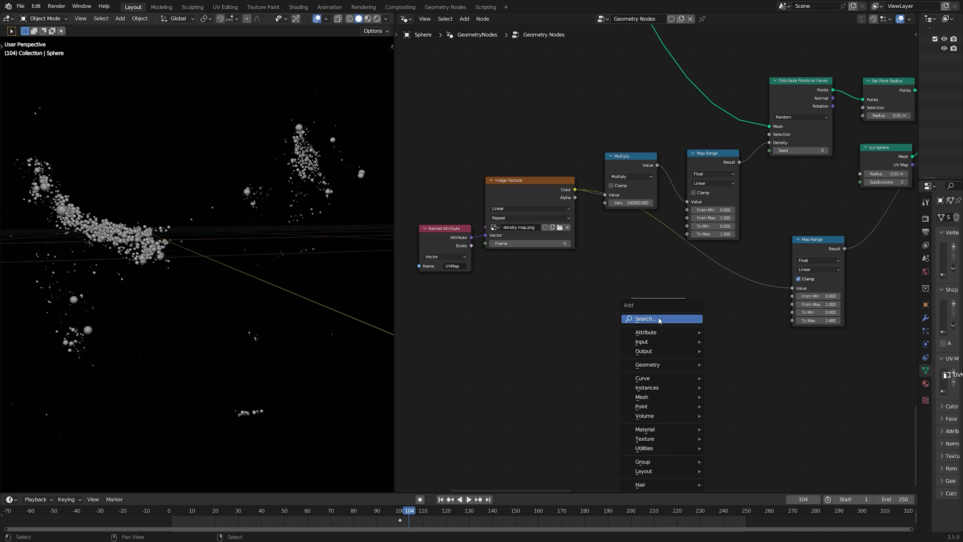
left_click(658, 318)
type("sce")
left_click(716, 335)
left_click(528, 374)
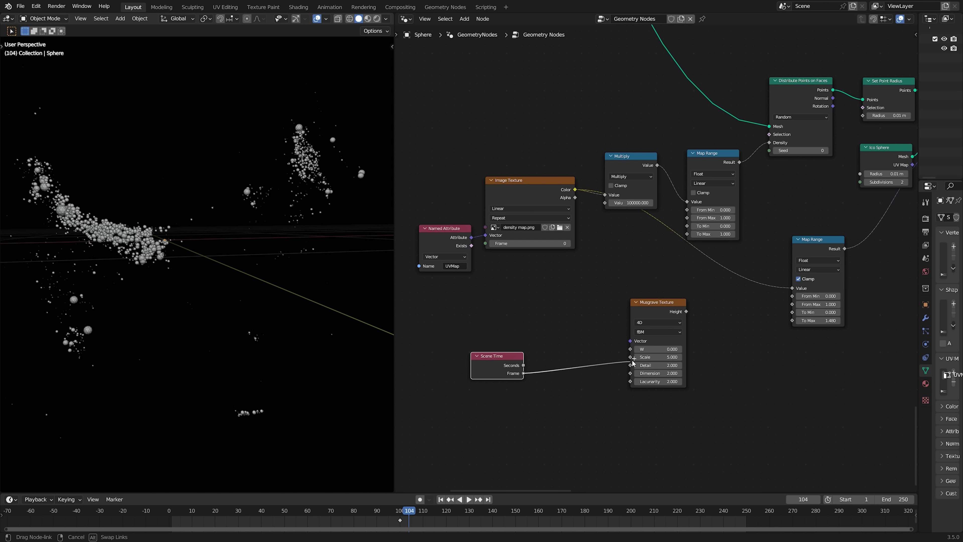
Link Scene Time's Frame to the Musgrave Texture's W through a Math node set to Multiply with a value of 0.200.
left_click_drag(634, 357, 571, 318)
type("math")
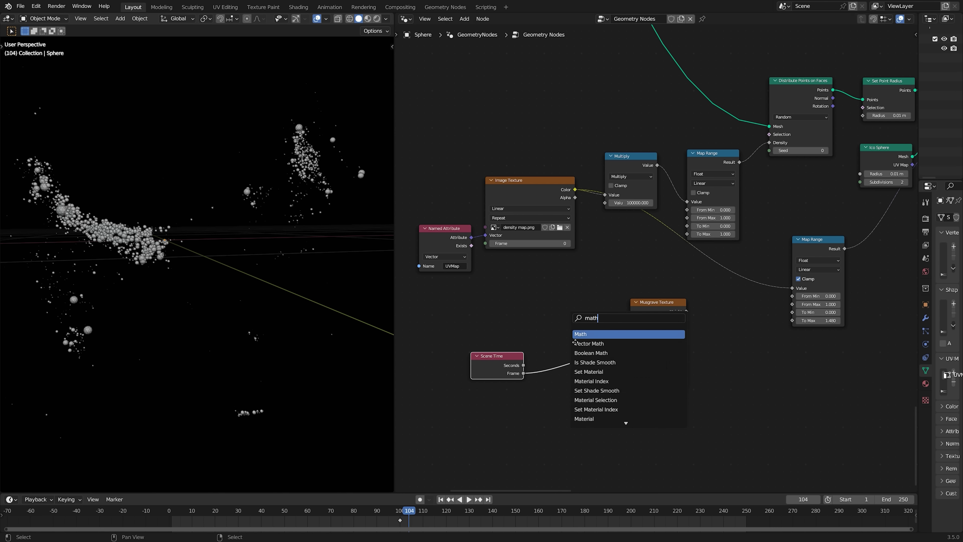
key("Return")
left_click(587, 377)
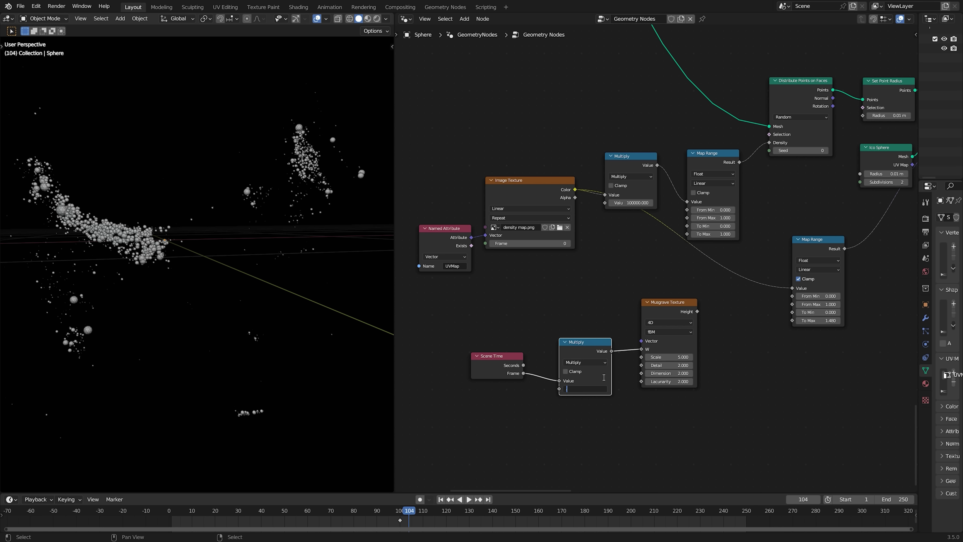
Try driving the instance Scale with the Musgrave Texture's Height and play the animation.
scroll(730, 347, "down", 4)
scroll(704, 327, "up", 2)
middle_click_drag(703, 315, 554, 342)
scroll(622, 320, "down", 1)
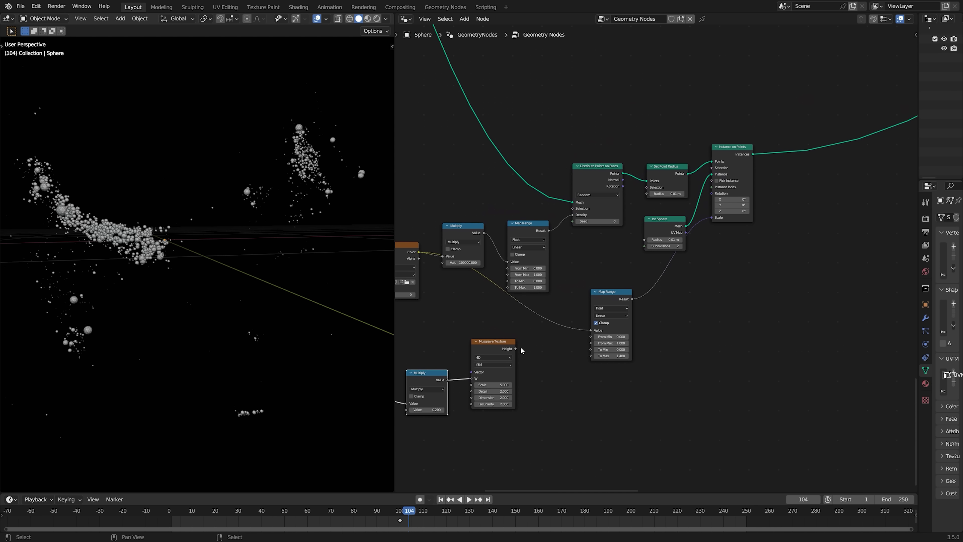
left_click_drag(513, 343, 719, 218)
middle_click_drag(500, 299, 595, 290)
key("space")
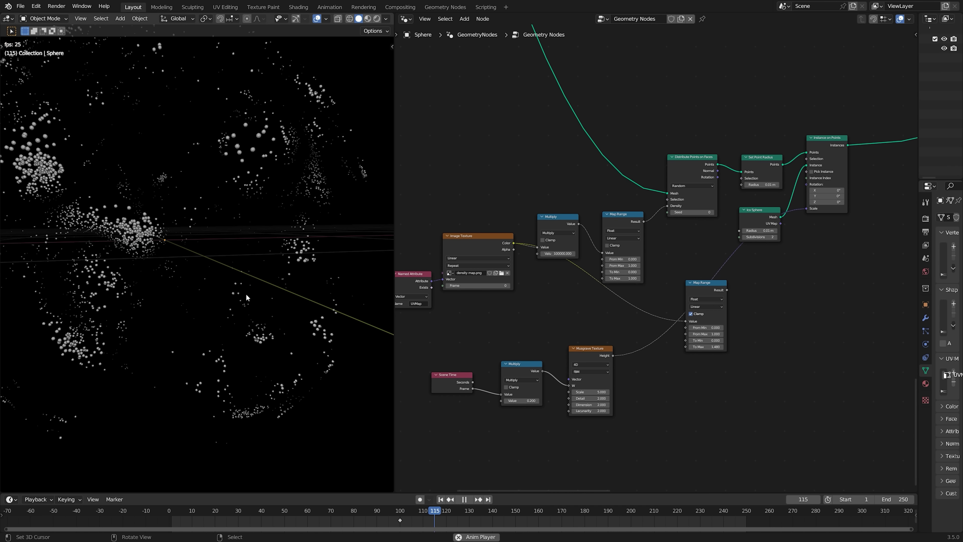
Set the Multiply value after Scene Time to 0.002 and the Musgrave Texture's Scale to 2.020.
scroll(515, 380, "up", 1)
middle_click_drag(514, 380, 582, 374)
left_click(590, 396)
type(".1")
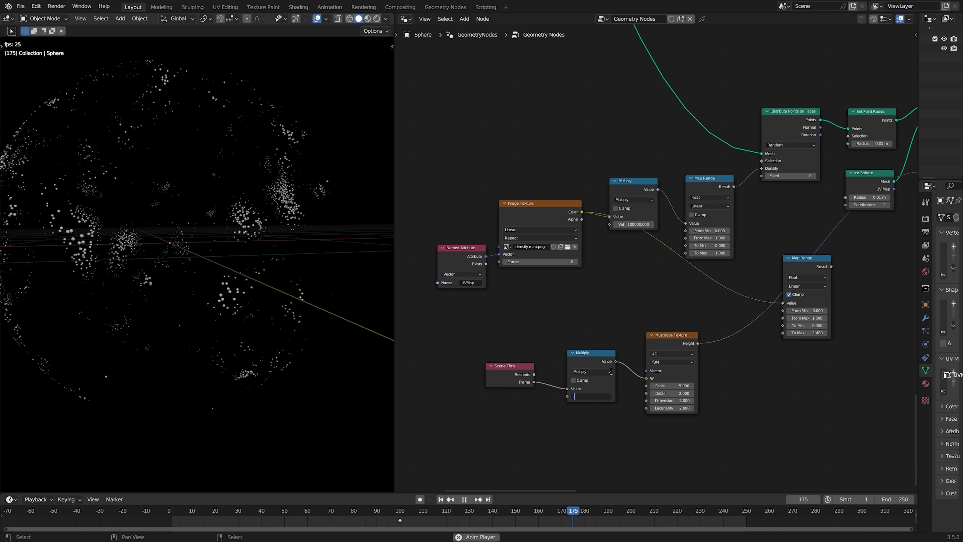
key("Return")
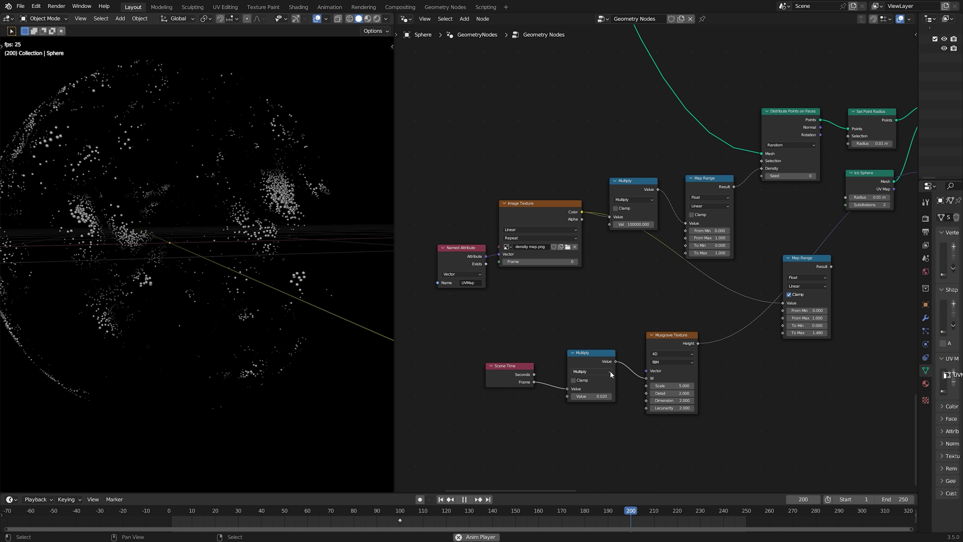
left_click(590, 396)
type(".0")
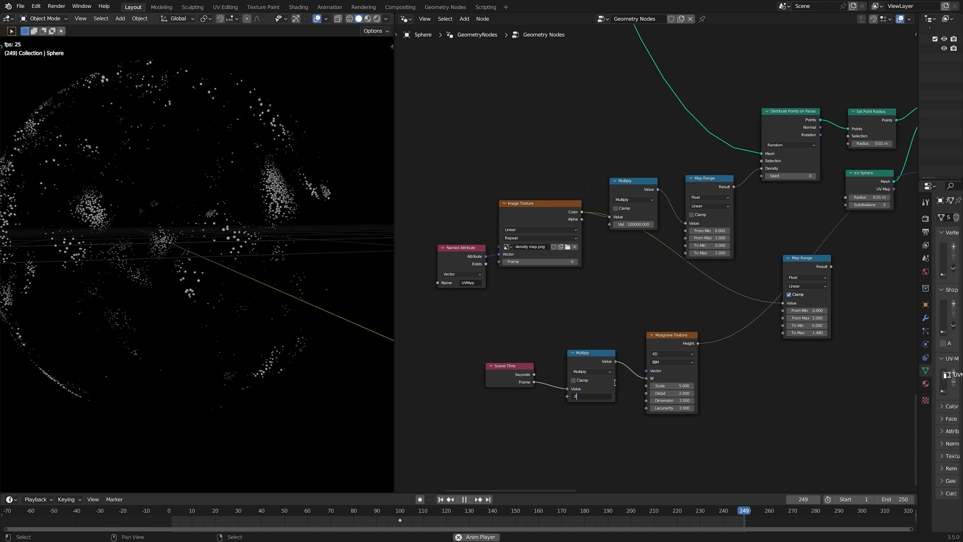
type("02")
key("Return")
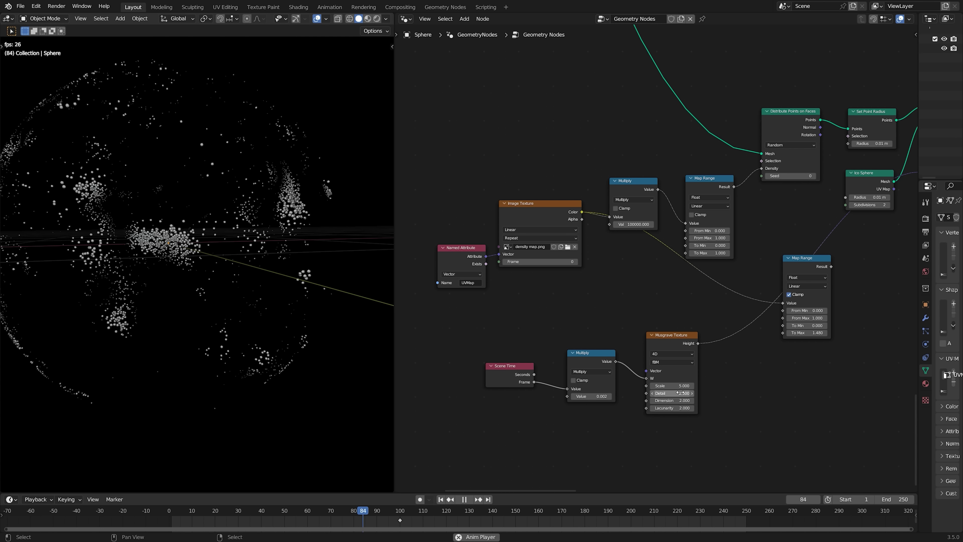
left_click_drag(679, 384, 610, 384)
middle_click_drag(791, 351, 658, 349)
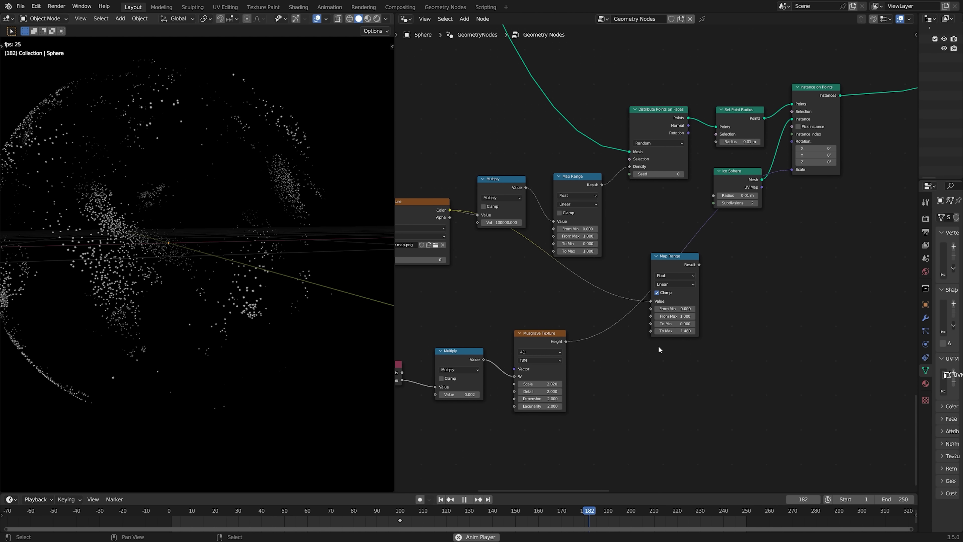
Reconnect the lower Map Range result to the instance Scale and insert a Mix node between them.
left_click_drag(699, 264, 747, 245)
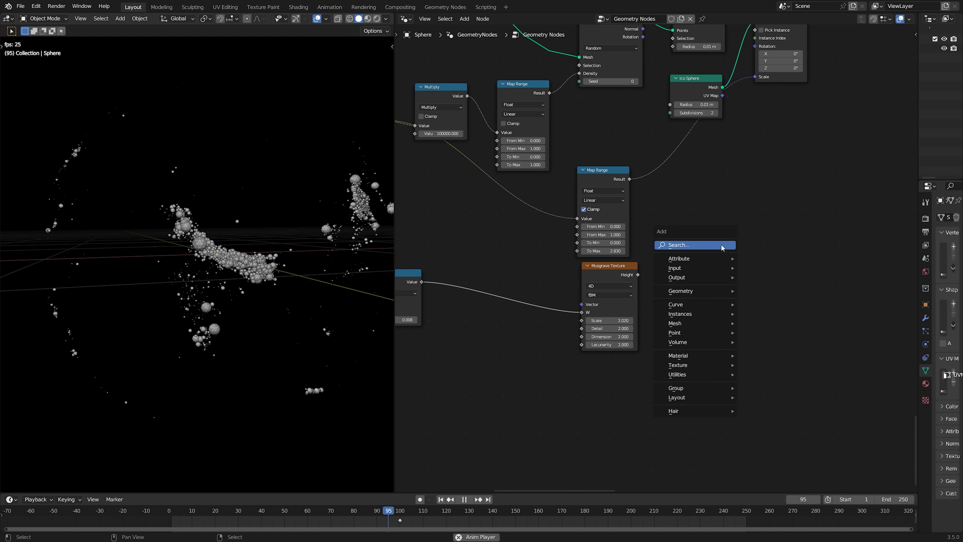
type("c")
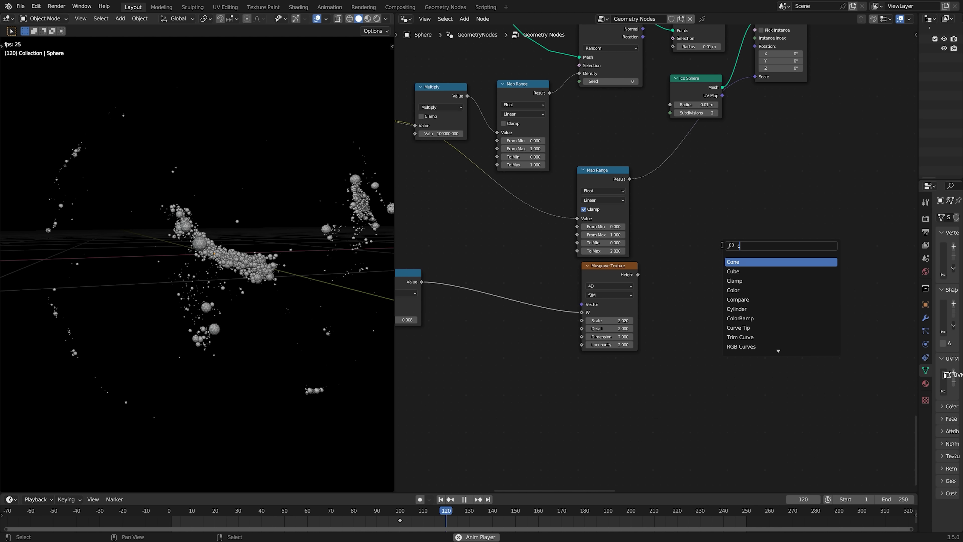
key("BackSpace")
type("mi")
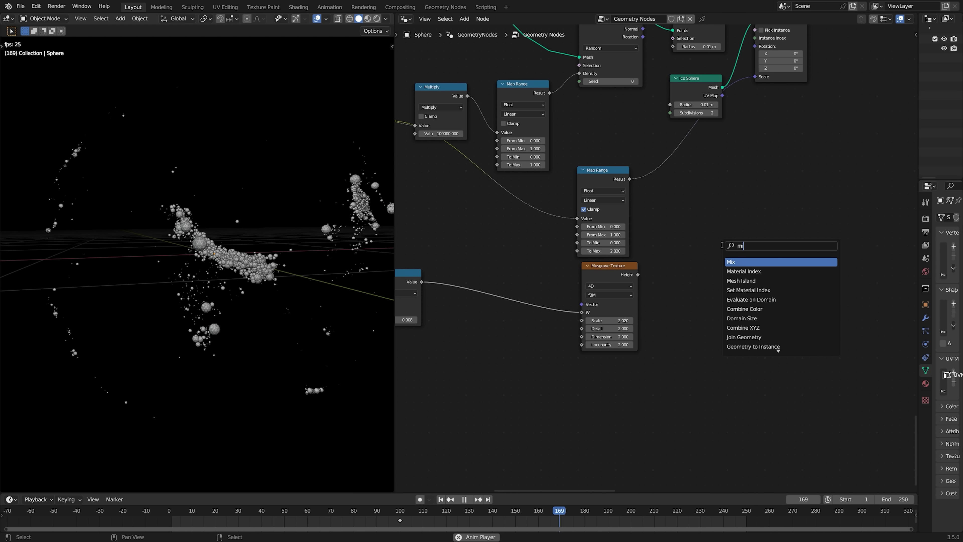
type("x")
key("Return")
left_click(686, 179)
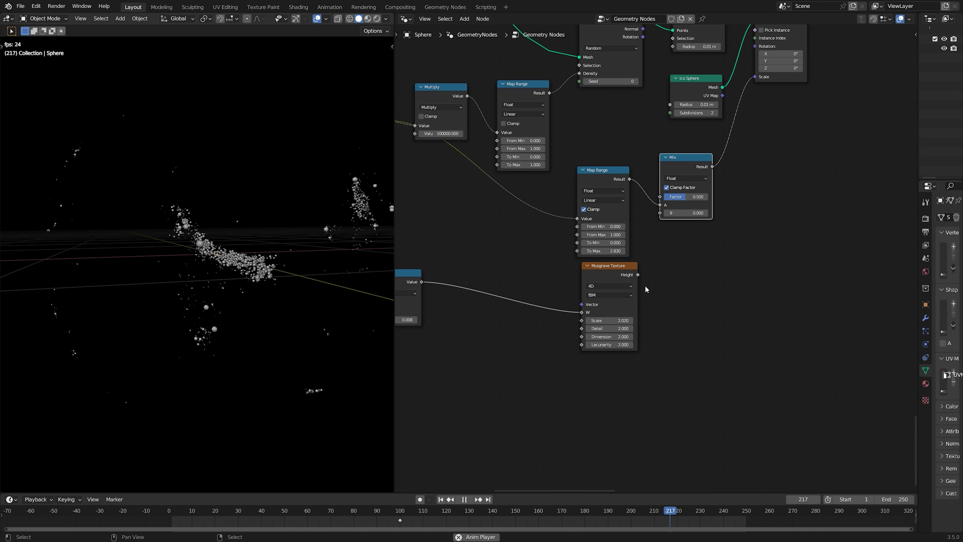
Switch the Mix node to Color, feed the Map Range Result into A and Musgrave Height into B, and link its Result to the instance Scale.
left_click_drag(637, 275, 660, 213)
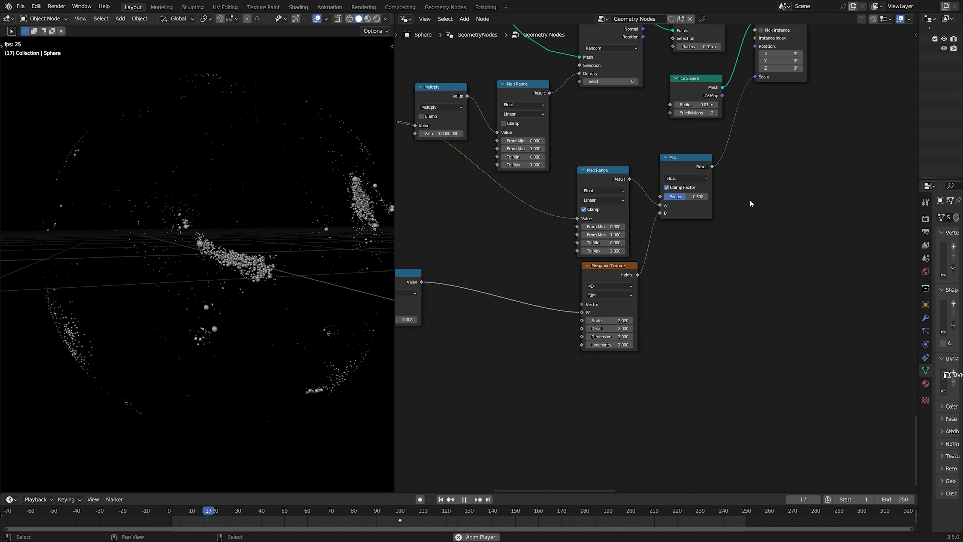
left_click(686, 179)
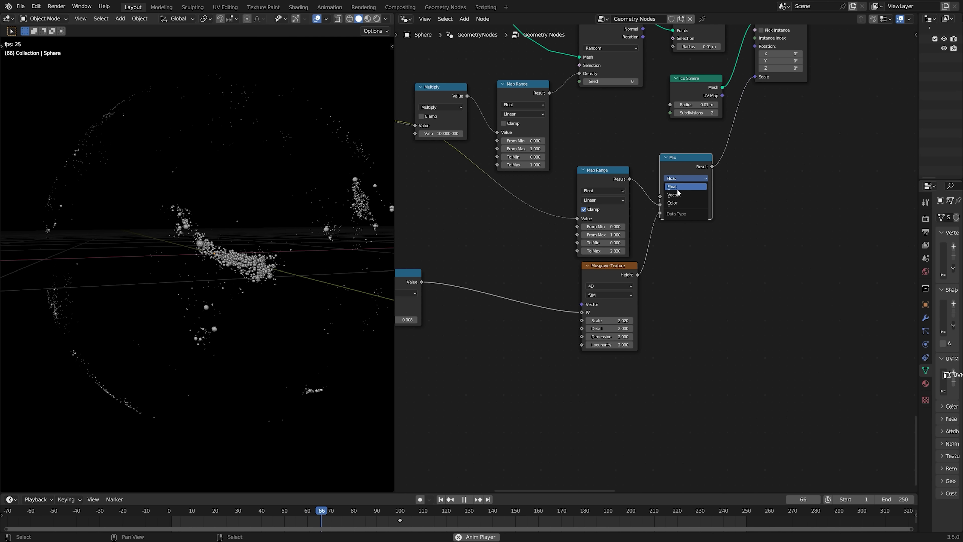
left_click(679, 204)
middle_click_drag(750, 222, 774, 265)
scroll(774, 265, "up", 2)
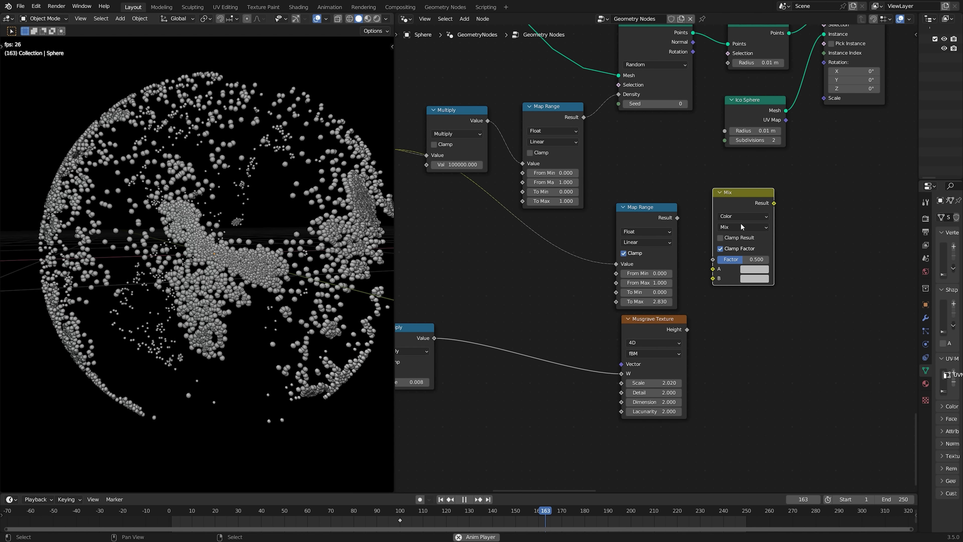
left_click_drag(672, 220, 712, 269)
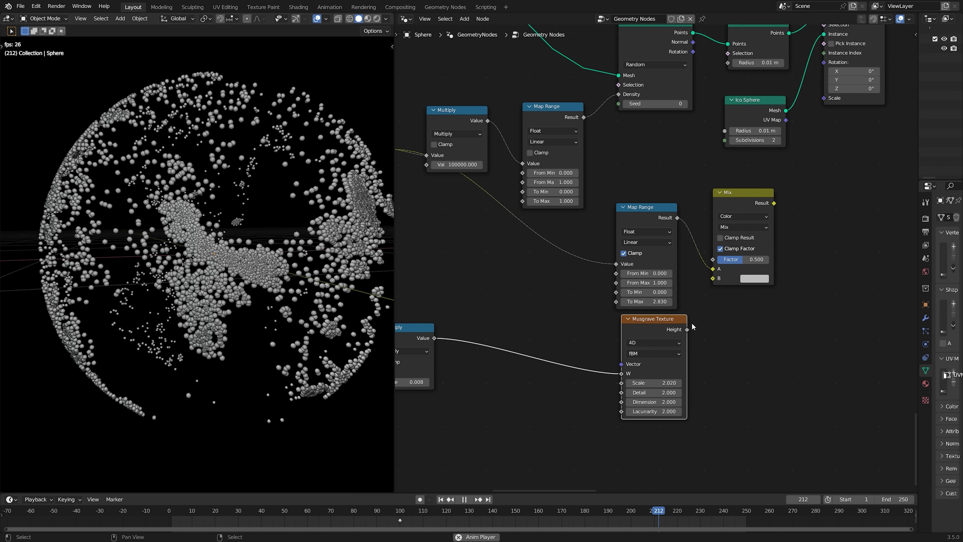
left_click_drag(687, 329, 713, 278)
left_click_drag(774, 203, 795, 172)
left_click_drag(823, 102, 823, 99)
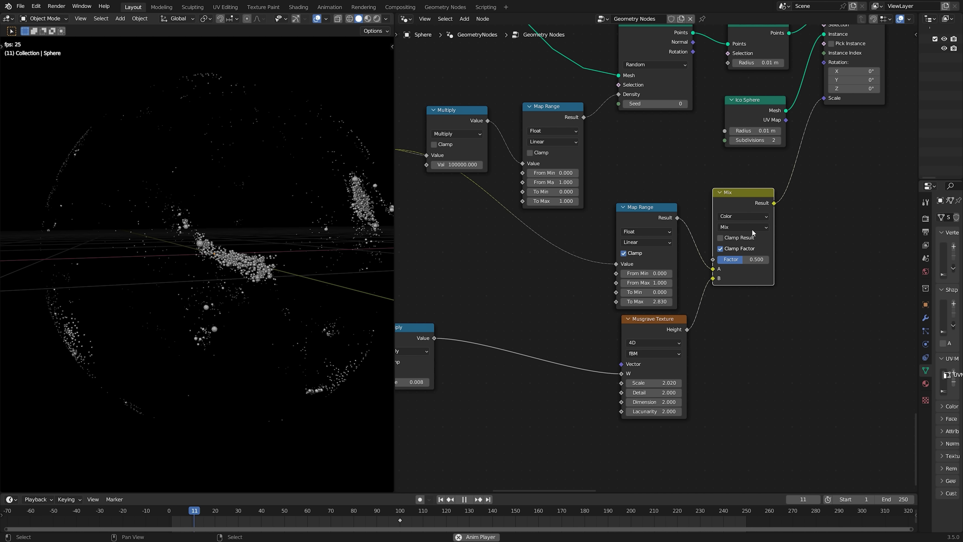
Set the Mix node's blending mode to Color Dodge and check the spheres up close.
left_click(743, 227)
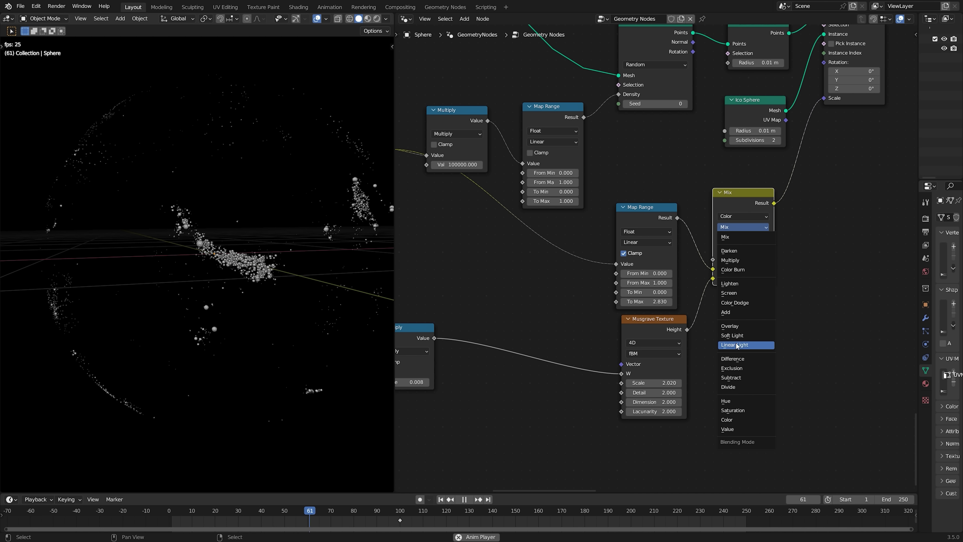
left_click(744, 302)
scroll(279, 297, "up", 5)
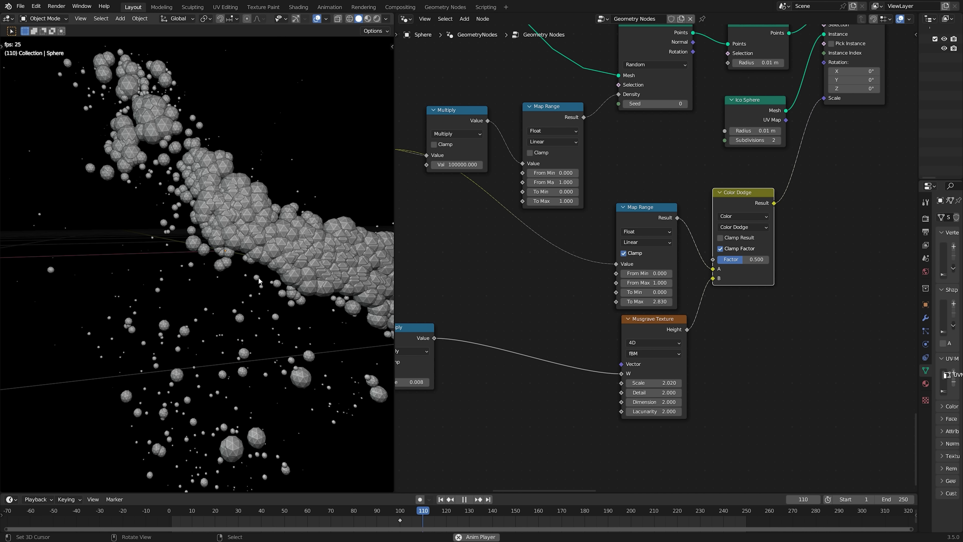
scroll(264, 281, "down", 3)
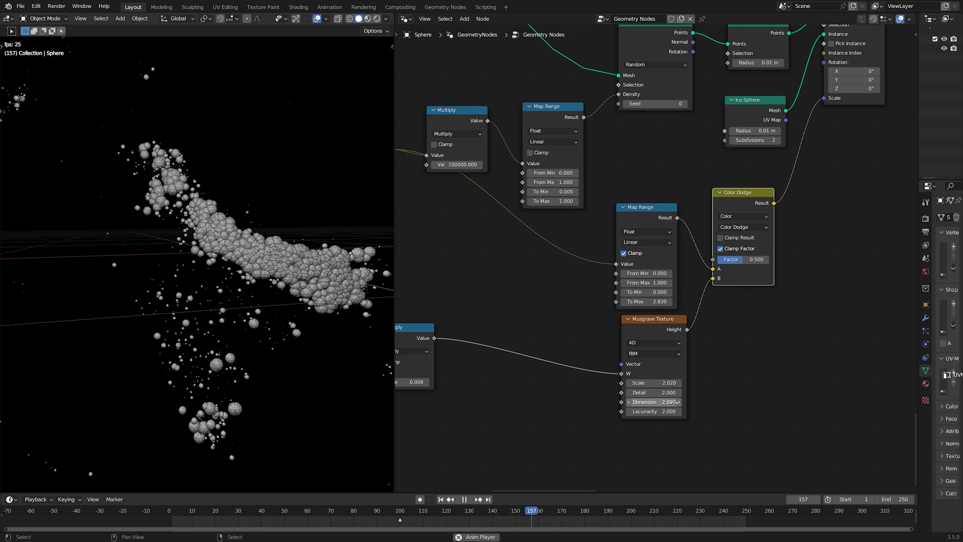
Set the lower Map Range's To Max to 1.230 and save the file.
left_click_drag(646, 302, 585, 302)
scroll(271, 302, "down", 4)
middle_click_drag(272, 302, 269, 296)
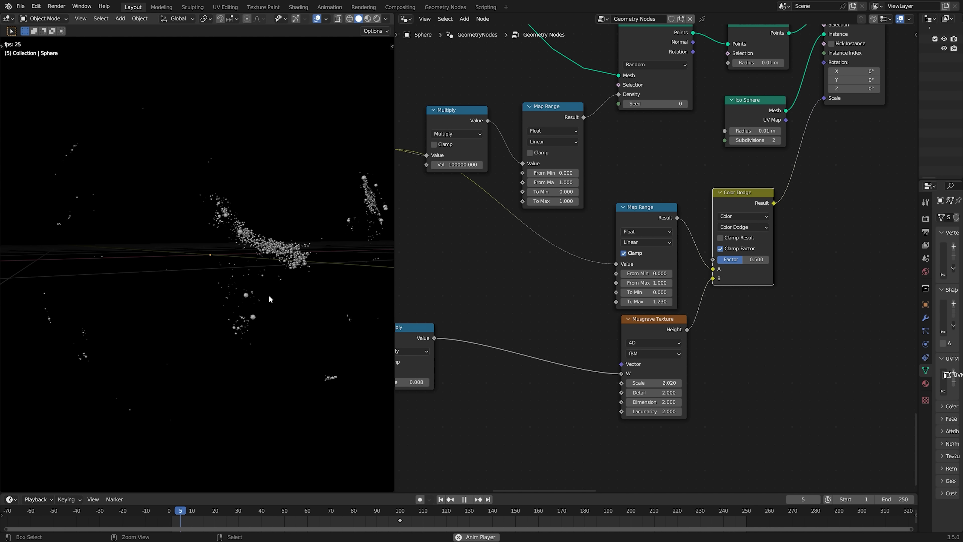
key("ctrl+s")
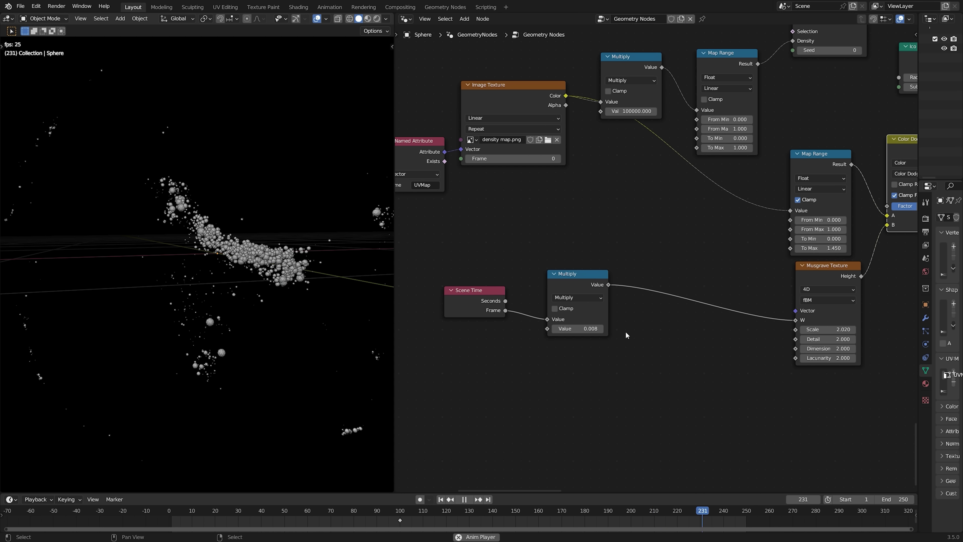
Set the Multiply value after Scene Time to 0.010 and save the file.
left_click(591, 327)
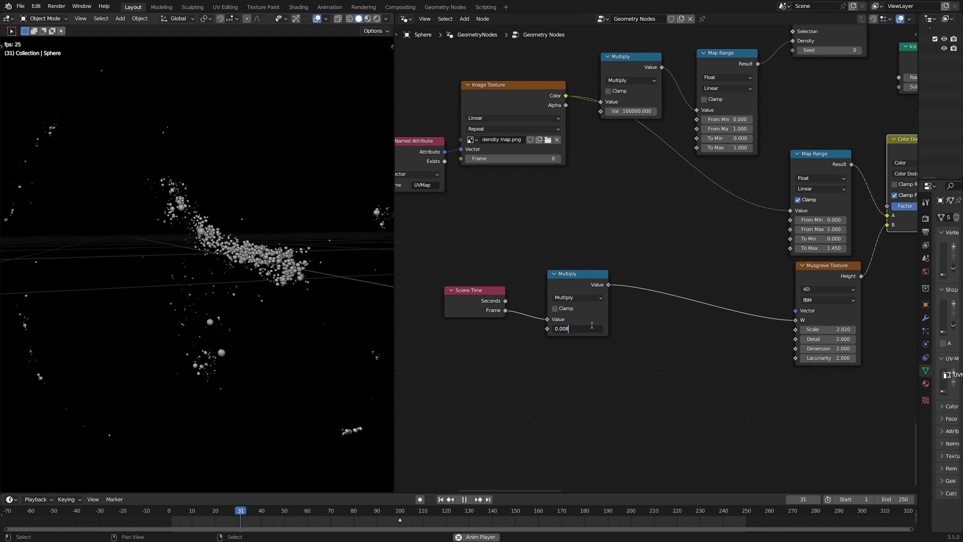
key("BackSpace")
key("BackSpace")
type("10")
key("Return")
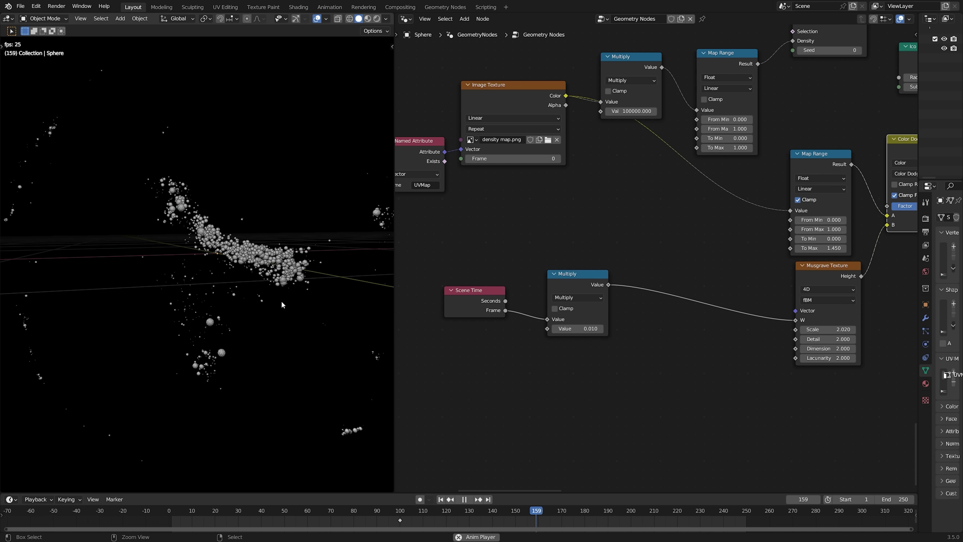
key("ctrl+s")
Group all the density-map sphere nodes, from Named Attribute and Scene Time through Instance on Points, into a new frame.
scroll(716, 296, "down", 5)
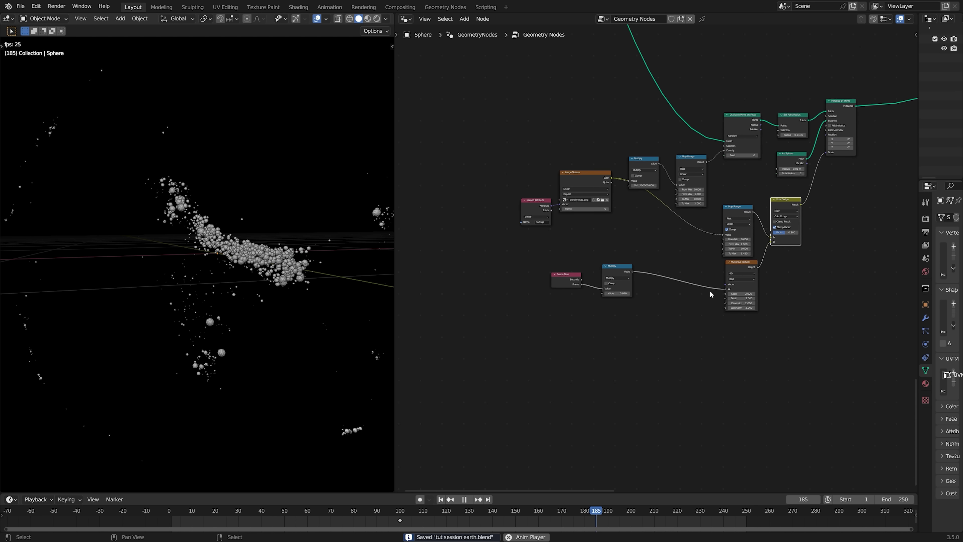
key("c")
left_click_drag(560, 349, 552, 327)
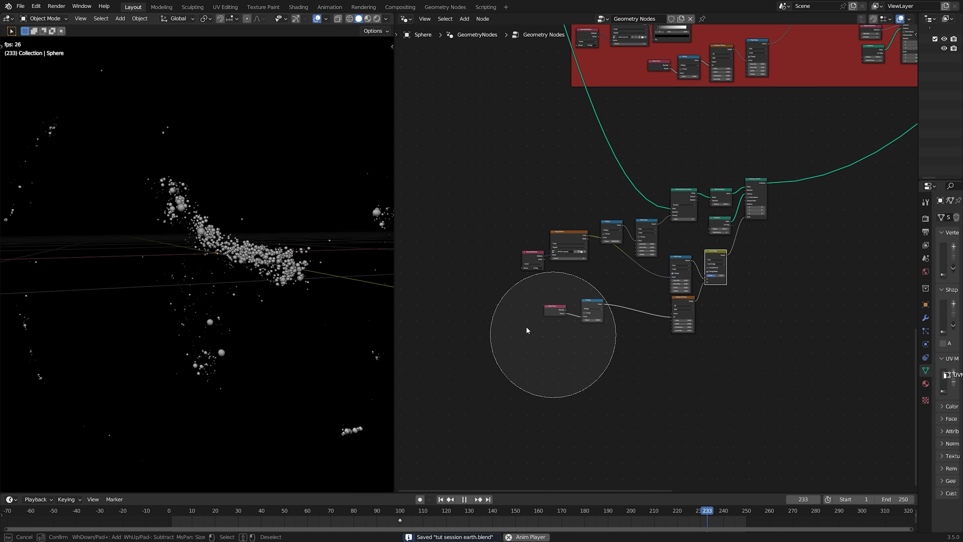
key("Escape")
key("ctrl+j")
middle_click_drag(802, 300, 776, 338)
scroll(776, 337, "up", 3)
Give the new frame around the density-map nodes a custom orange color.
left_click(616, 168)
left_click(613, 204)
key("n")
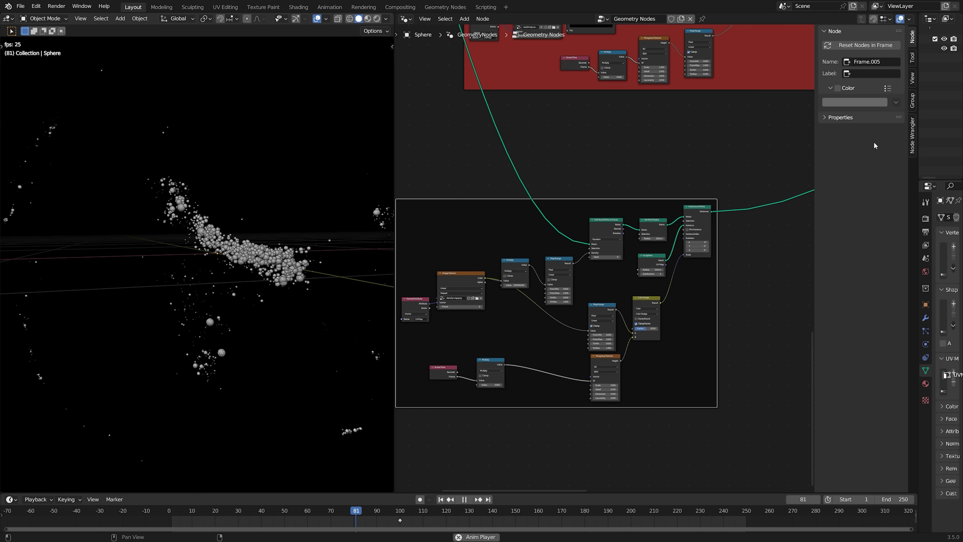
left_click(839, 88)
left_click(860, 102)
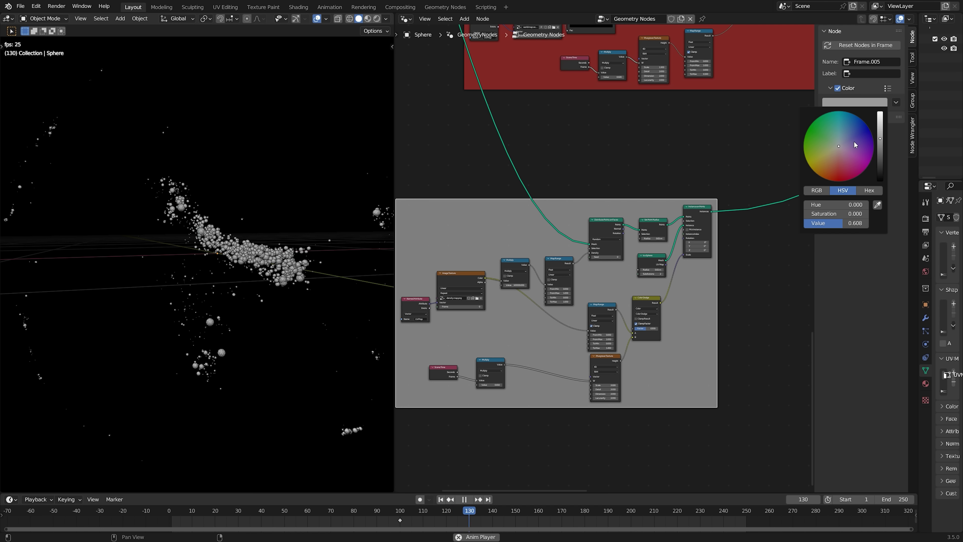
left_click_drag(849, 148, 821, 176)
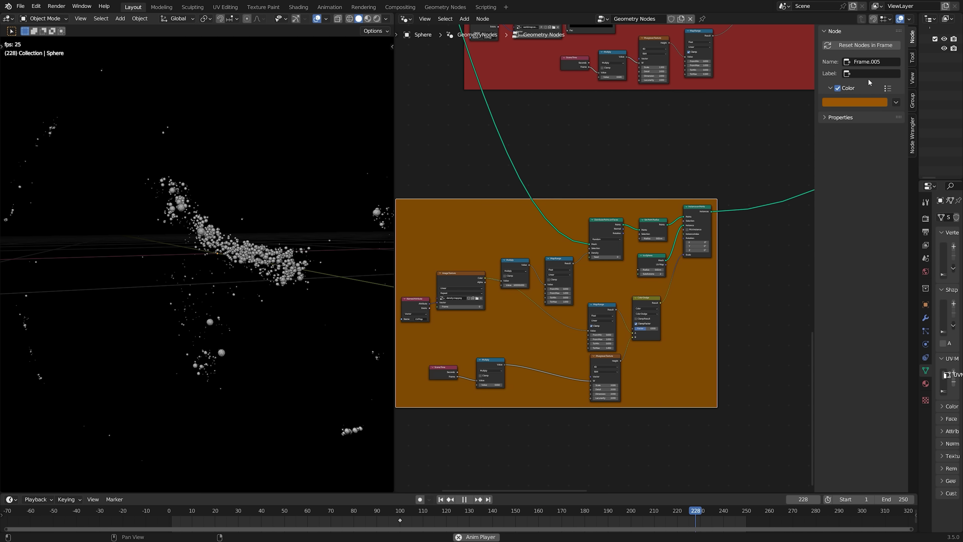
Label the orange frame "density" and save the file.
left_click(871, 72)
type("dens")
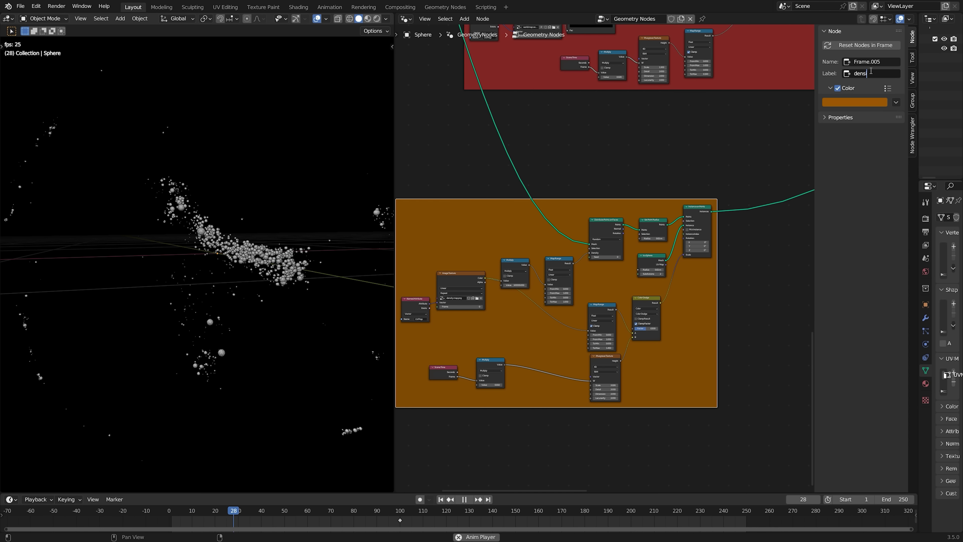
key("Return")
scroll(711, 269, "down", 7)
key("ctrl+s")
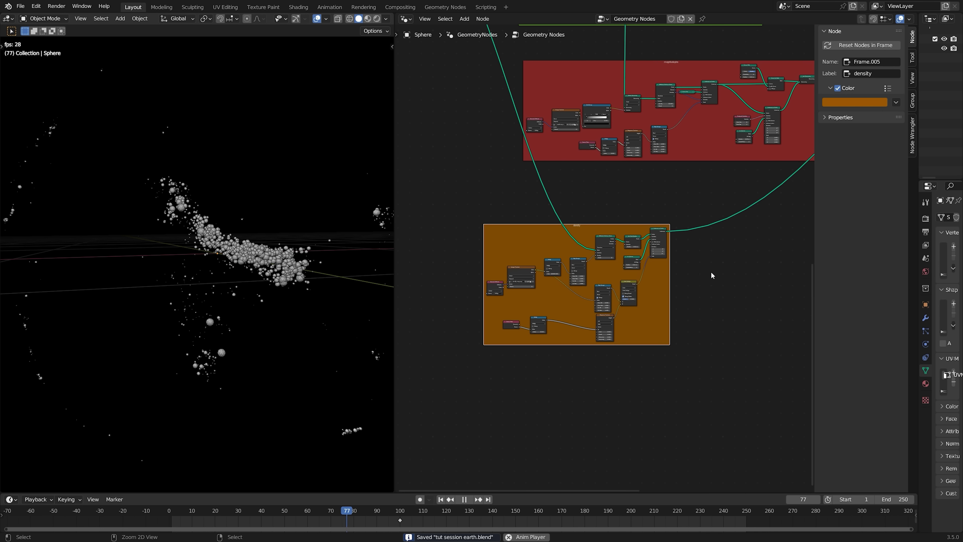
Connect the main Join Geometry node to the Group Output to preview the complete globe.
middle_click_drag(711, 275, 563, 311)
scroll(604, 302, "down", 10)
middle_click_drag(540, 253, 506, 288)
scroll(514, 285, "up", 3)
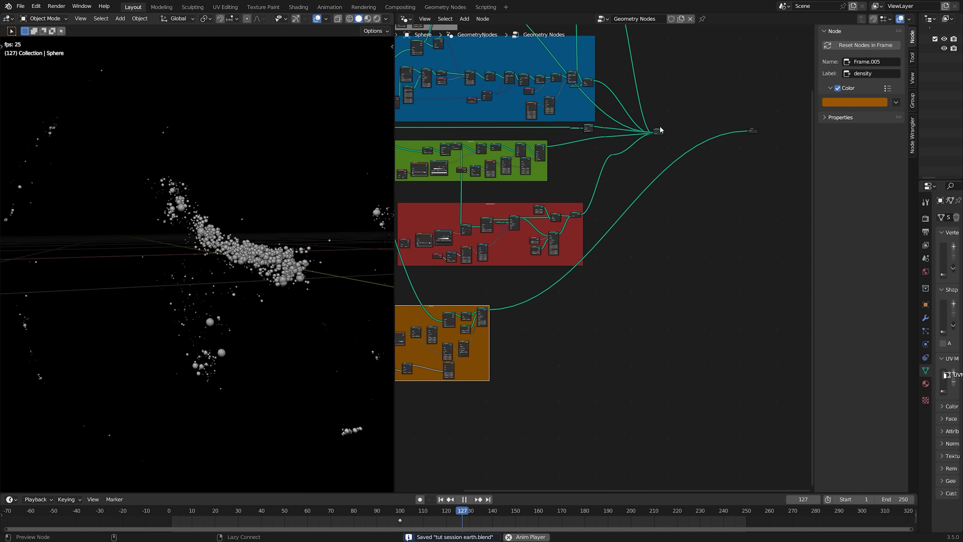
left_click(664, 132, "ctrl+shift")
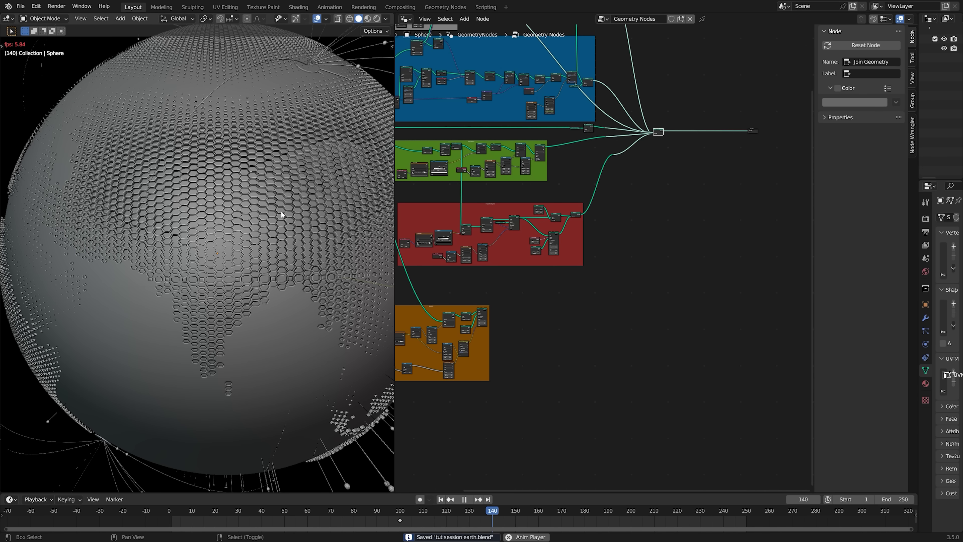
Stop the animation, show the selected globe in wireframe display, and save the file.
key("space")
key("shift+z")
middle_click_drag(135, 225, 219, 229)
key("ctrl+s")
right_click(254, 205)
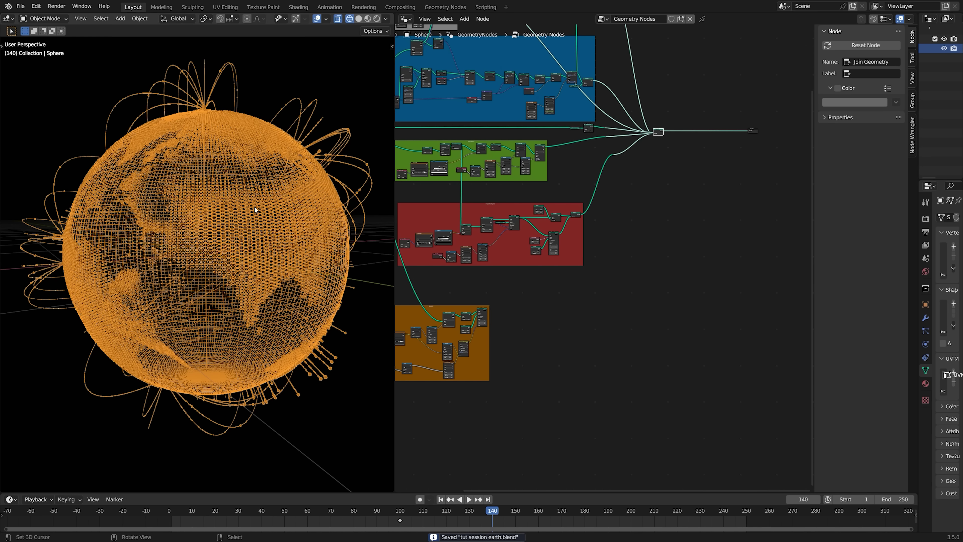
Branch the Group Input geometry into a new Distribute Points on Faces node placed beside the orange density frame.
scroll(592, 259, "down", 1)
middle_click_drag(591, 259, 804, 294)
scroll(620, 217, "up", 3)
middle_click_drag(620, 217, 502, 197)
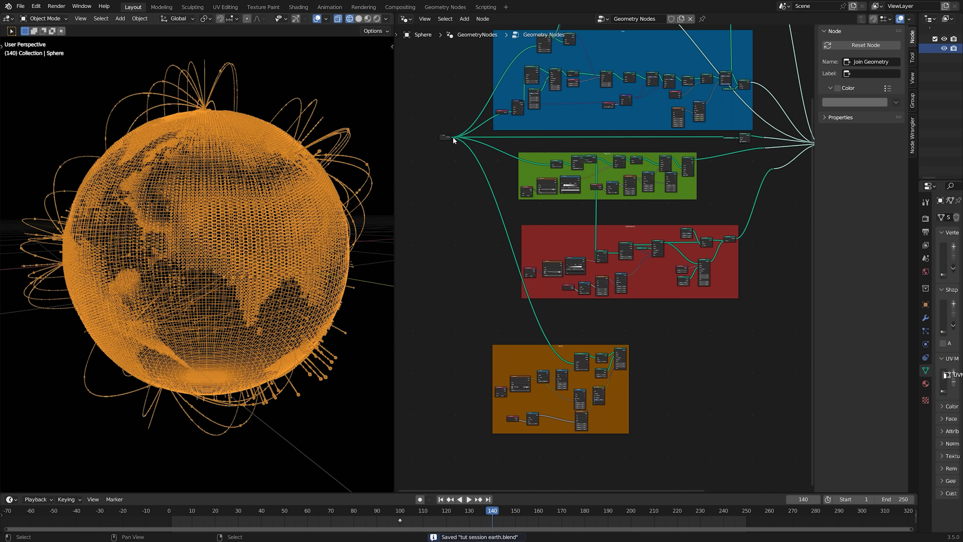
left_click_drag(452, 137, 751, 394)
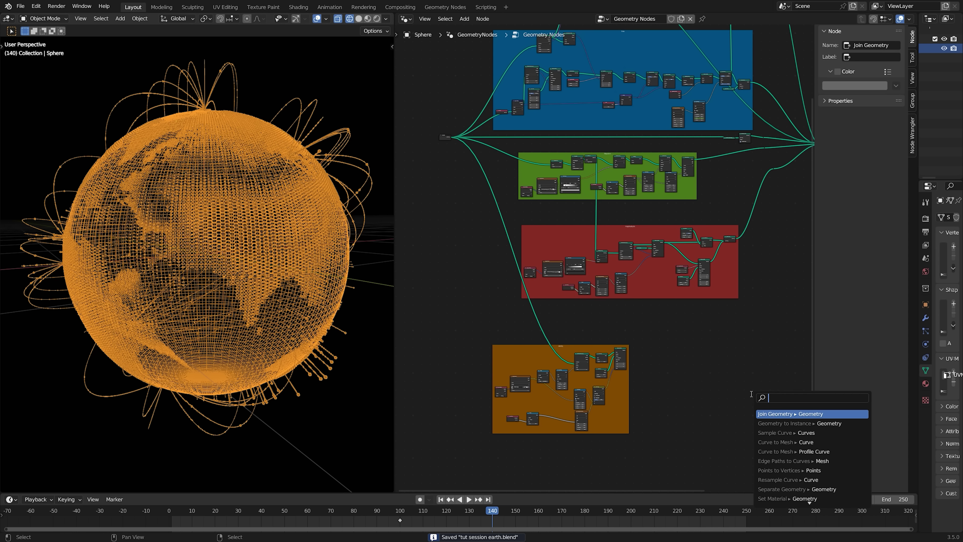
type("dist")
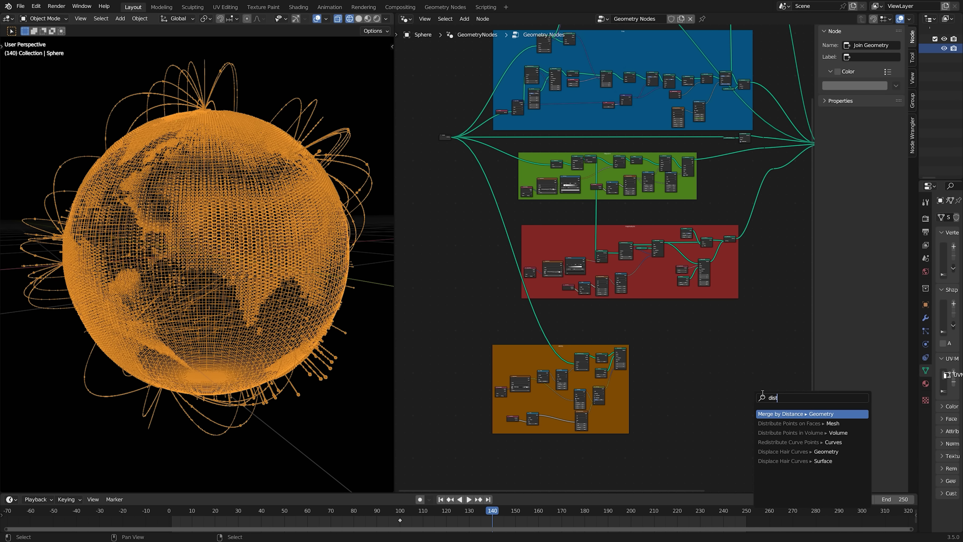
left_click(811, 423)
left_click(769, 394)
Link the new Distribute Points on Faces node's Points to the main Join Geometry and raise its Density to 299.
middle_click_drag(740, 352, 577, 359)
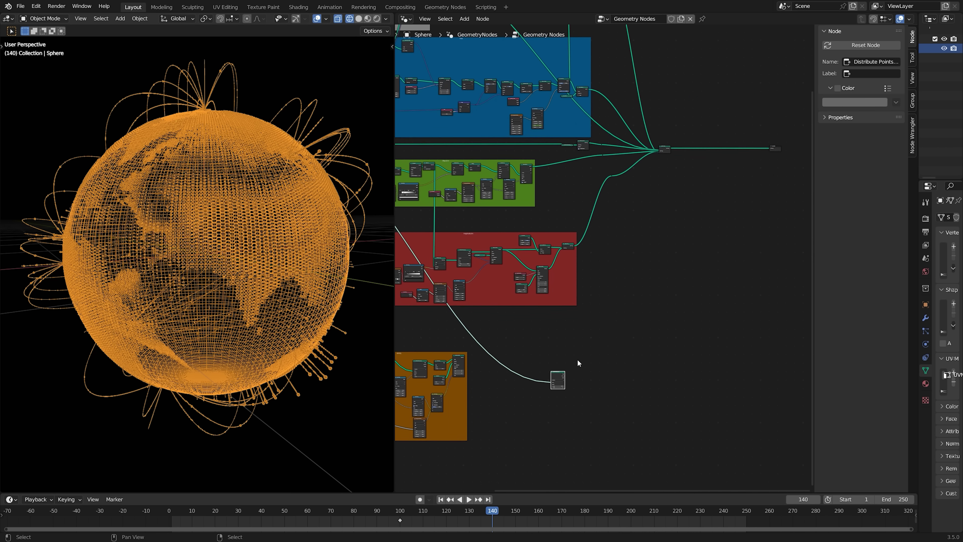
scroll(568, 412, "up", 3)
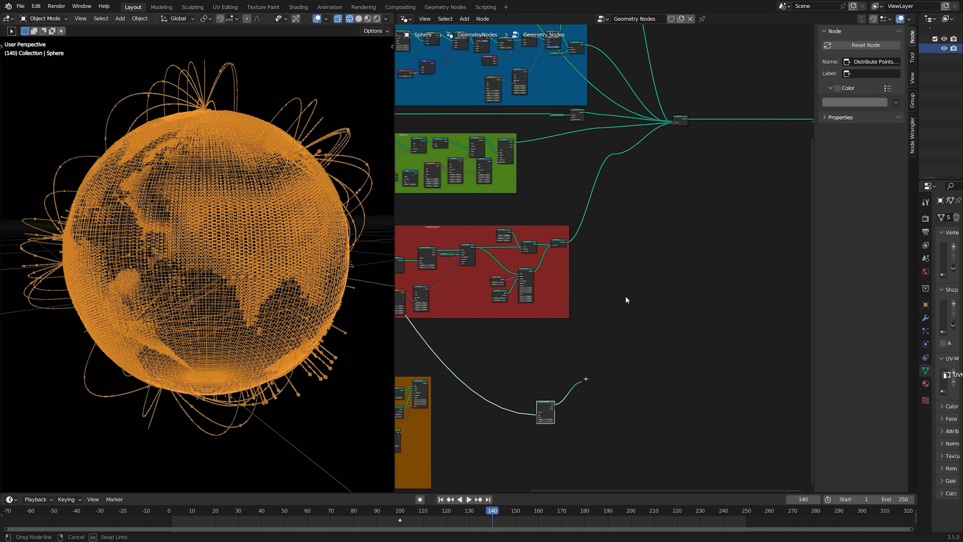
left_click_drag(625, 297, 673, 122)
middle_click_drag(582, 393, 622, 259)
scroll(622, 259, "up", 3)
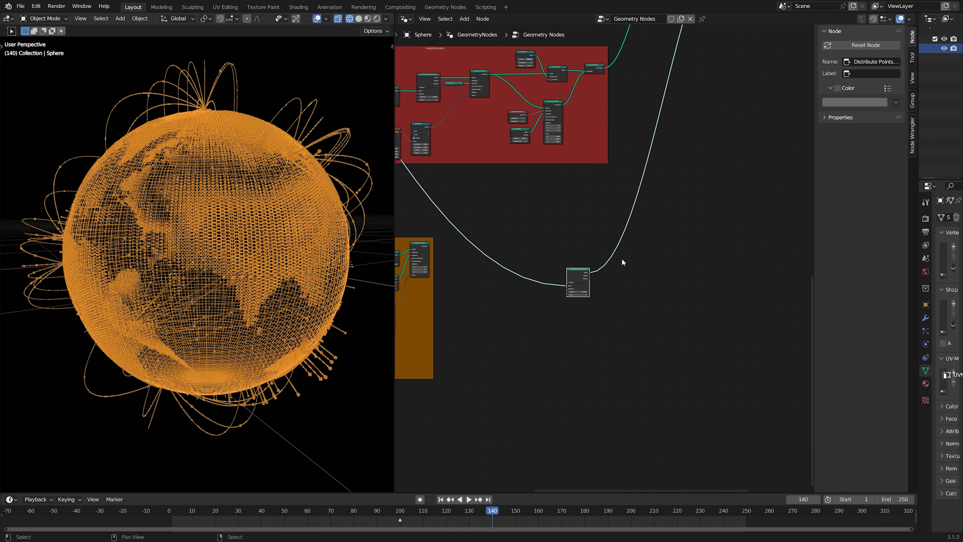
scroll(622, 259, "up", 13)
middle_click_drag(550, 267, 651, 232)
scroll(660, 247, "up", 2)
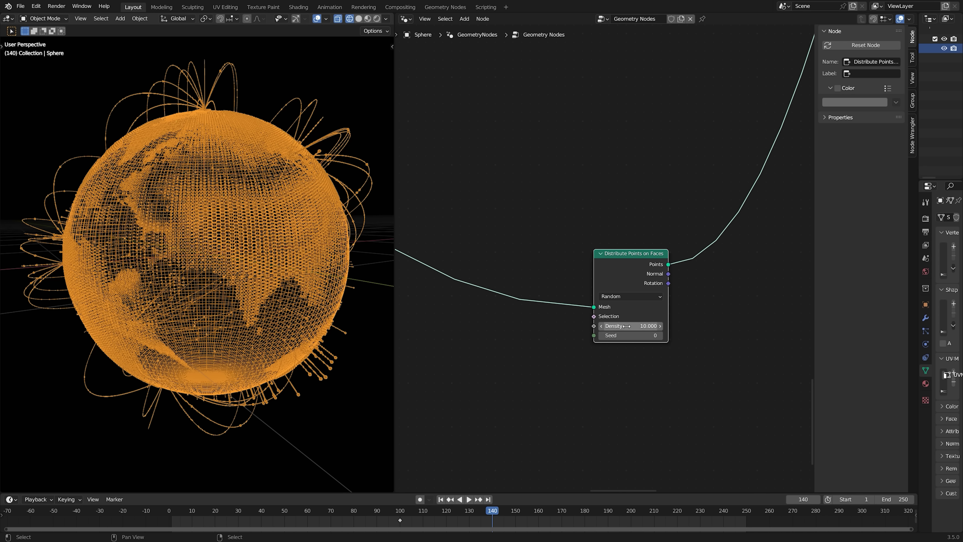
Insert a Transform Geometry node before Distribute Points on Faces and set its X, Y and Z Scale to 1.360.
key("shift+a")
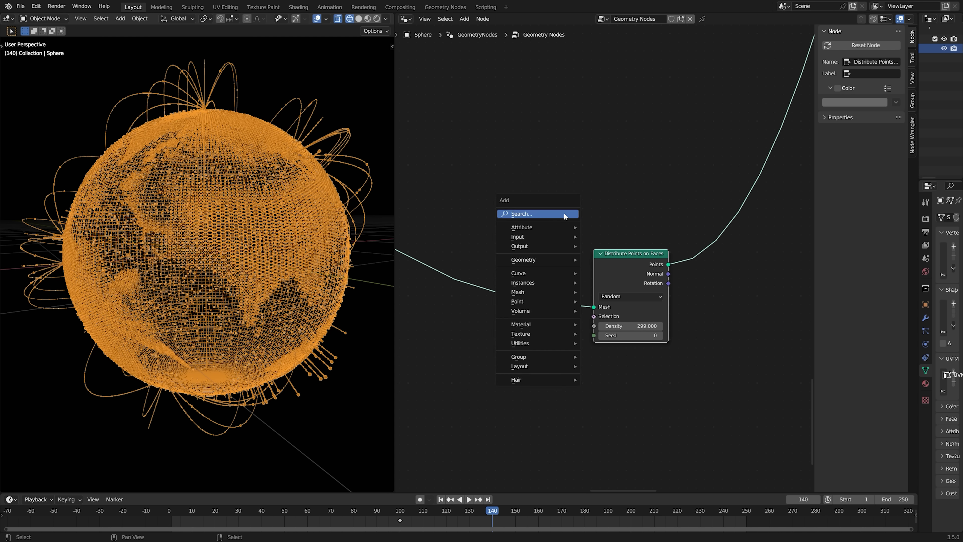
type("tra")
key("Return")
left_click(580, 317)
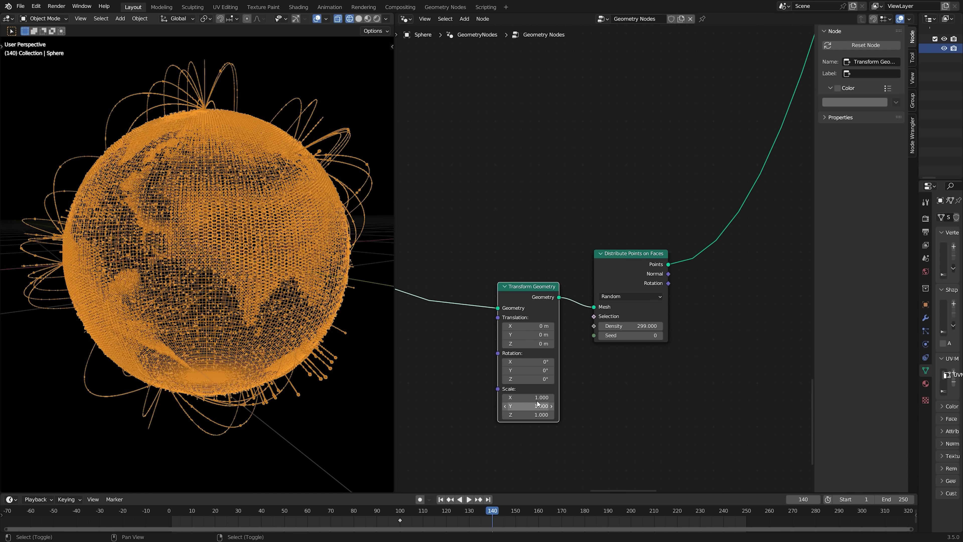
left_click_drag(537, 397, 546, 415)
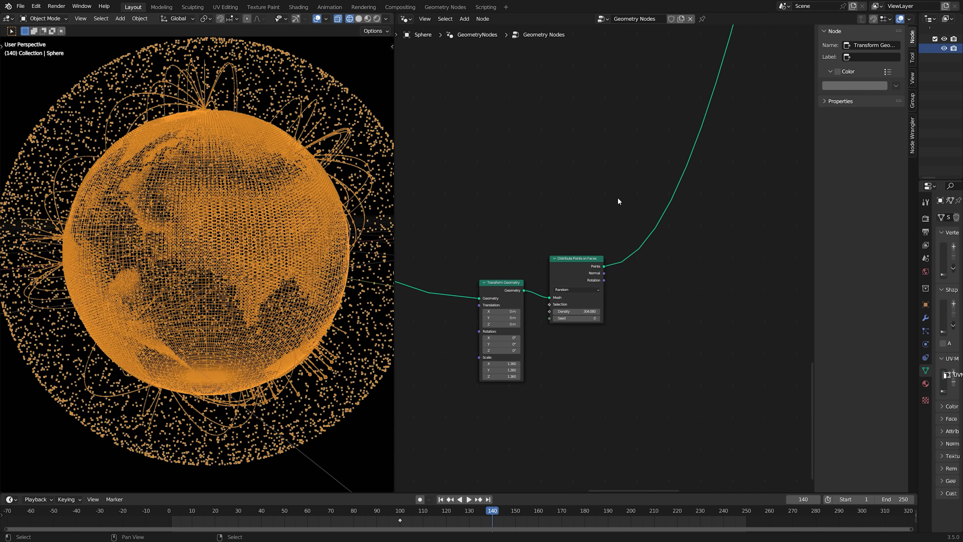
Insert a Set Point Radius node on the link after the new Distribute Points on Faces node.
key("shift+a")
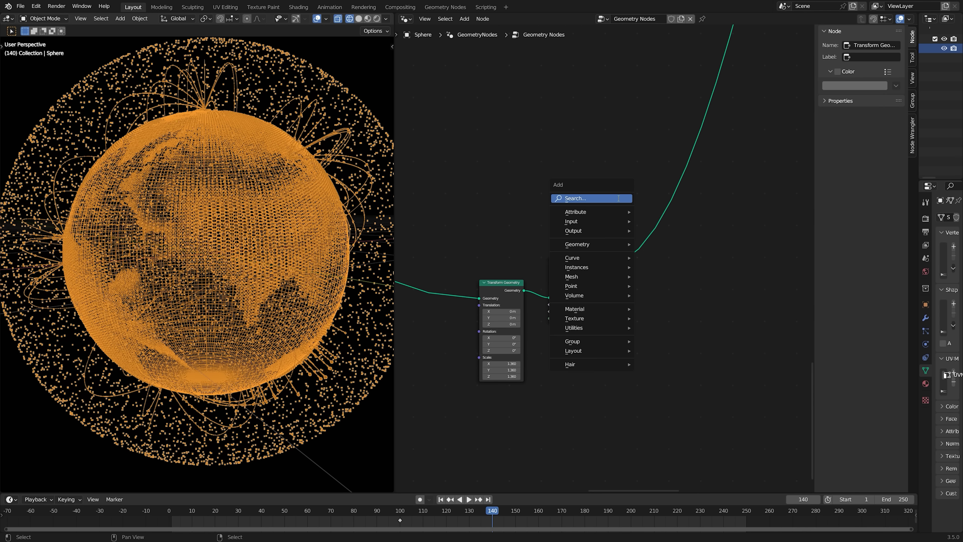
type("set")
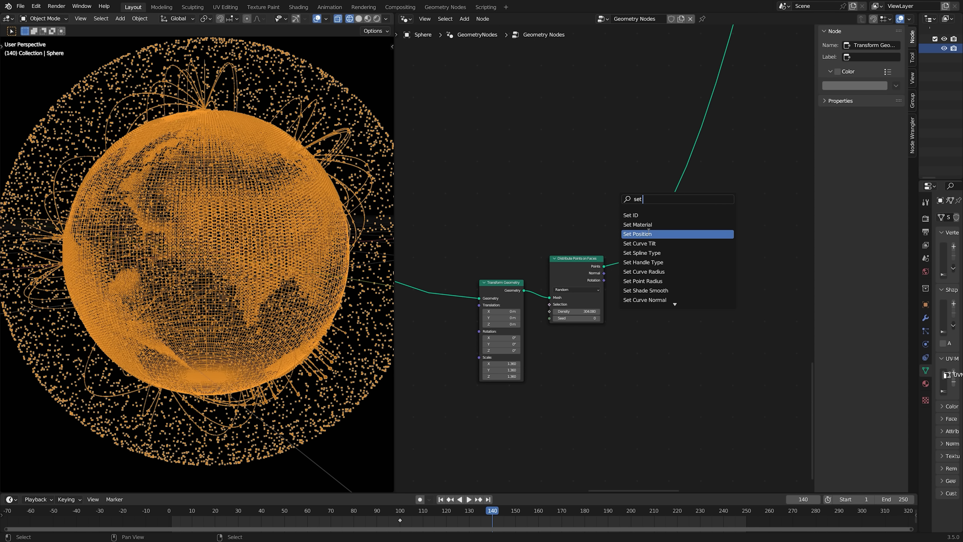
type(" po")
left_click(673, 270)
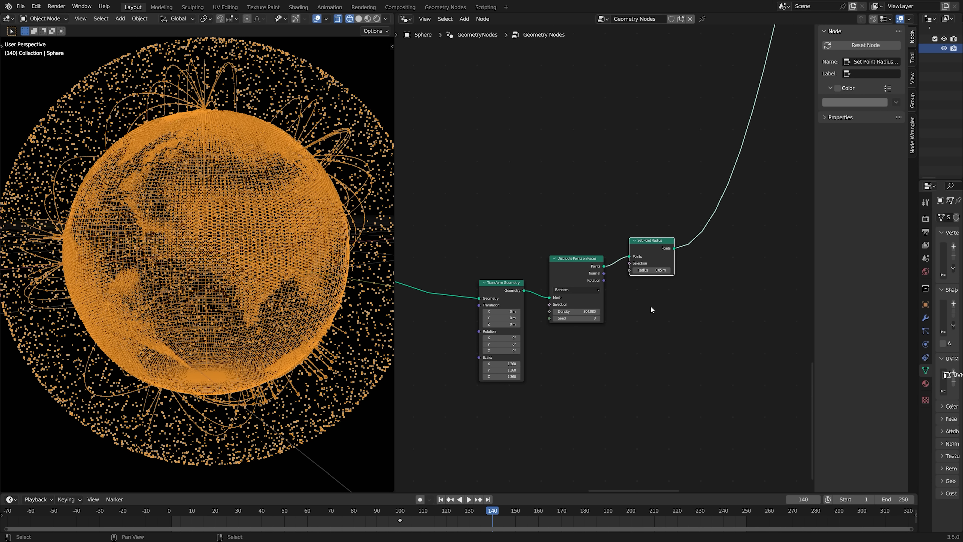
Add a Musgrave Texture node below Distribute Points on Faces and link its Height to the Set Point Radius node's Radius.
scroll(650, 305, "up", 1)
key("shift+a")
type("mus")
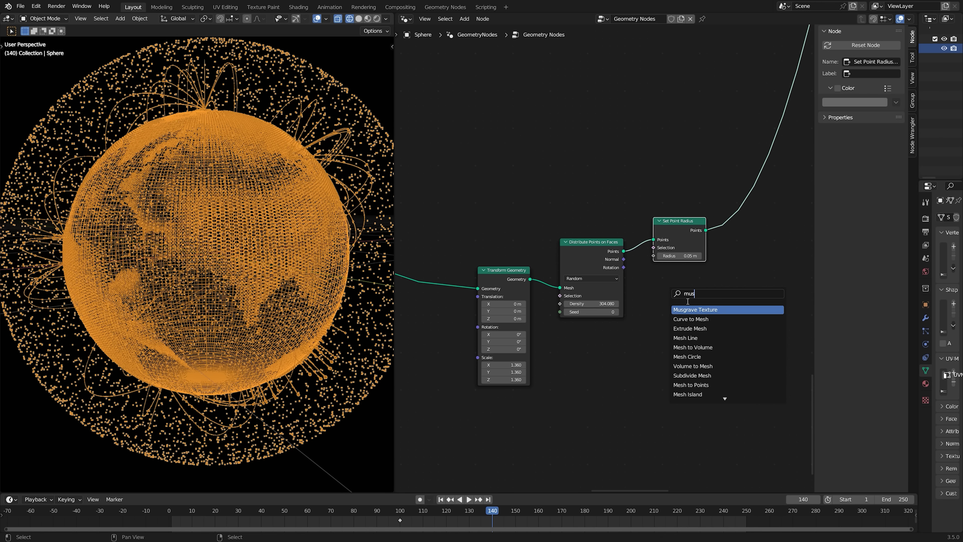
key("Return")
left_click_drag(662, 257, 660, 261)
scroll(645, 266, "down", 5)
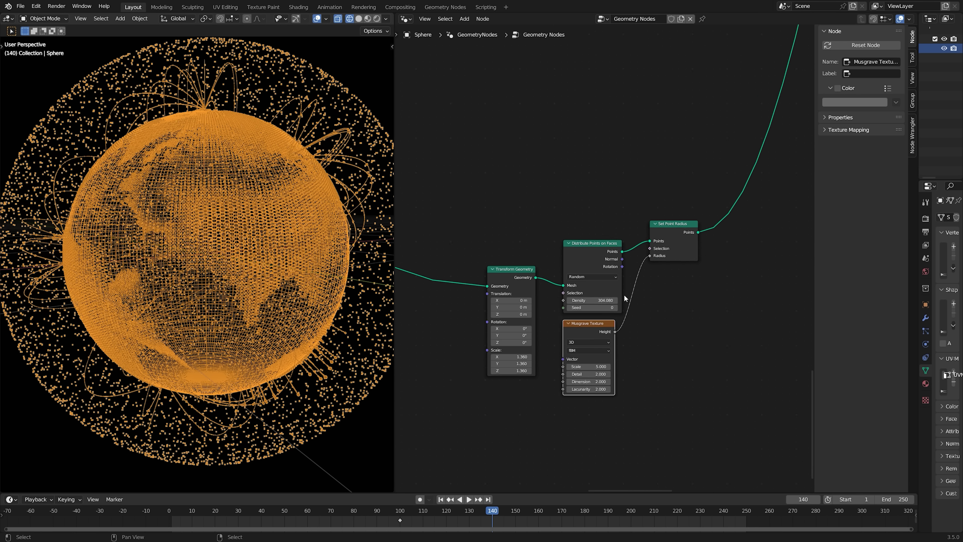
Copy the Scene Time, Multiply and 4D Musgrave Texture nodes from the magnitude pins frame and paste them below the shell's Musgrave Texture.
scroll(641, 237, "up", 5)
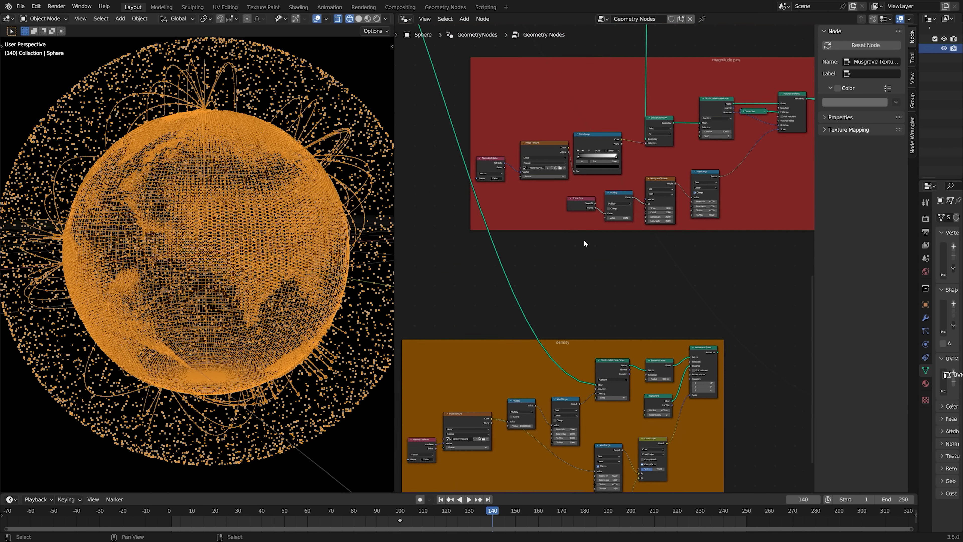
left_click(631, 161)
left_click(689, 146)
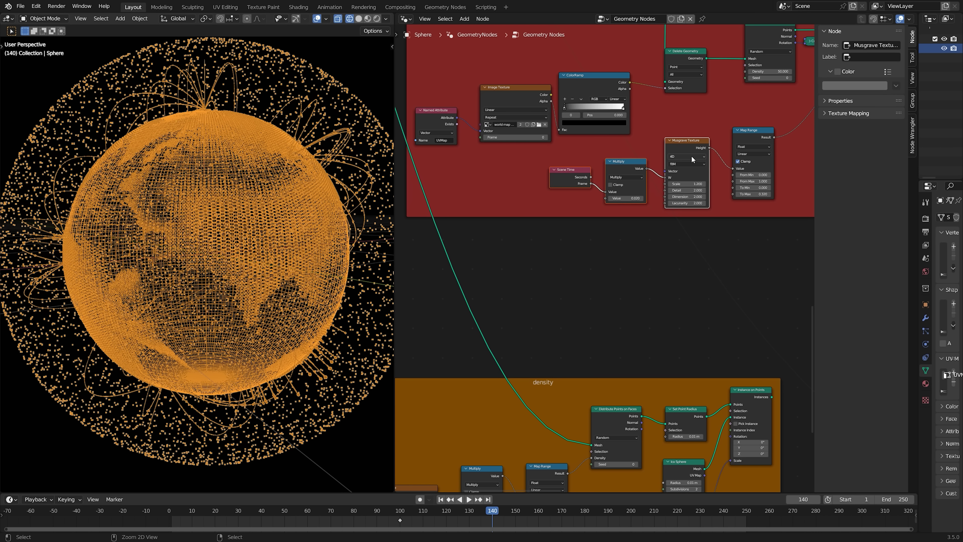
scroll(703, 261, "down", 7)
middle_click_drag(715, 367, 447, 120)
scroll(567, 273, "up", 6)
middle_click_drag(658, 230, 689, 371)
scroll(688, 260, "up", 3)
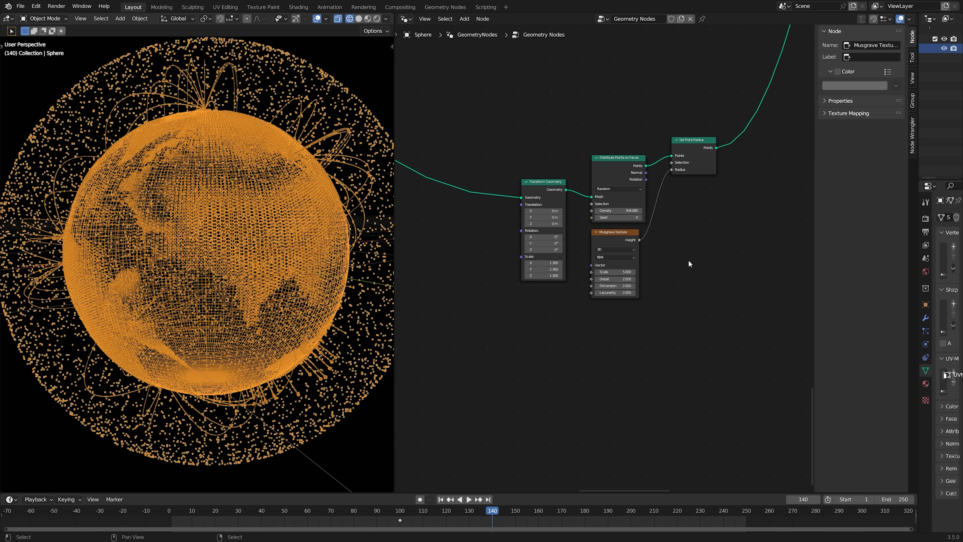
key("ctrl+v")
left_click_drag(699, 243, 601, 349)
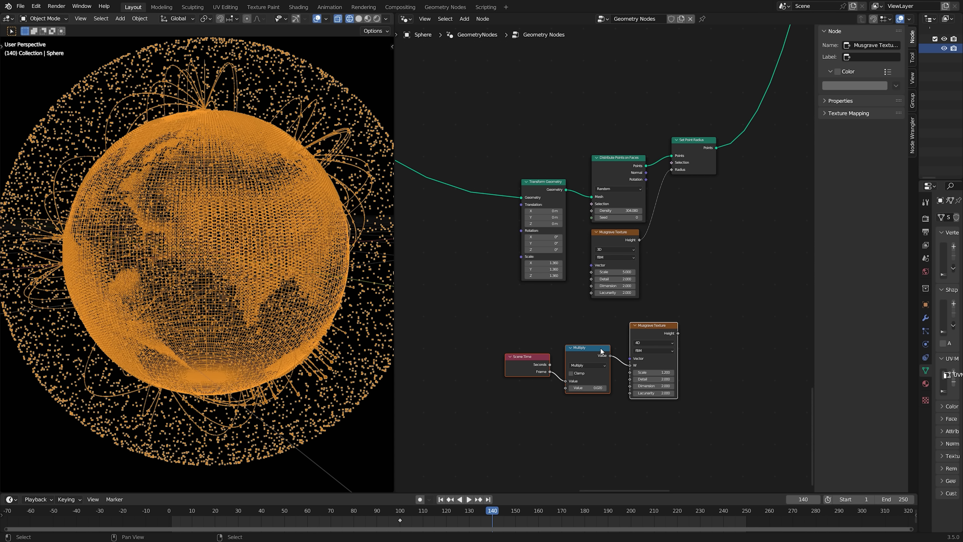
middle_click_drag(601, 349, 638, 285)
left_click(632, 332)
scroll(638, 286, "up", 1)
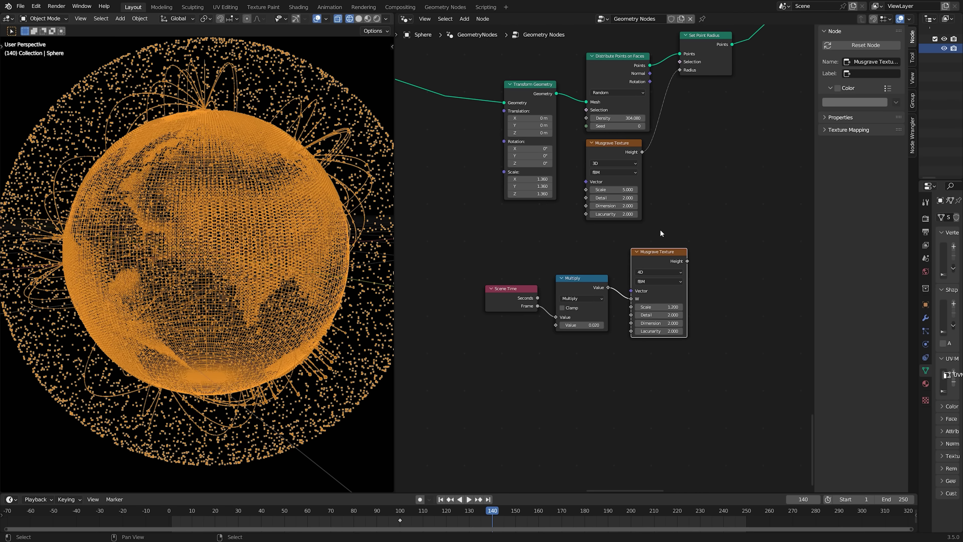
Group the pasted Scene Time, Multiply and Musgrave Texture nodes into a node group and ungroup them again.
left_click_drag(722, 245, 466, 331)
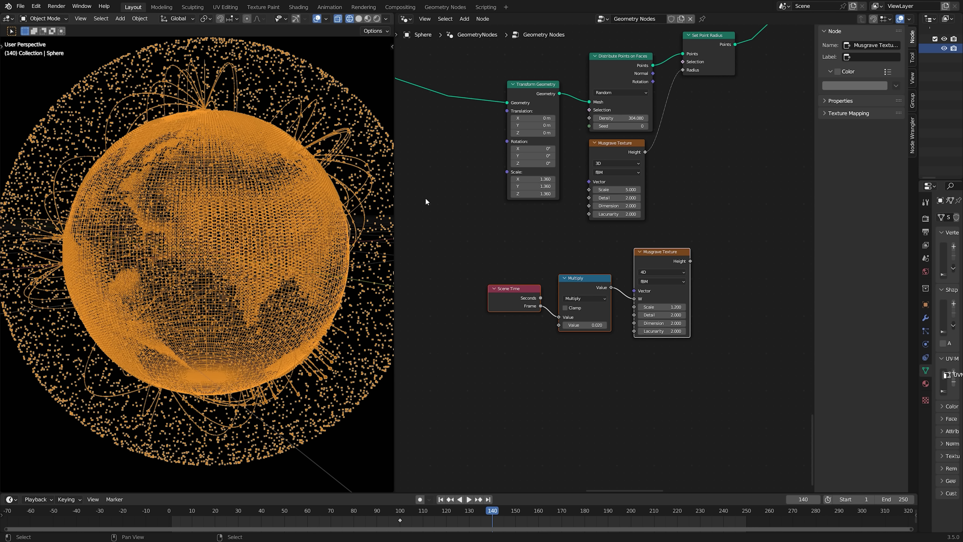
key("ctrl+g")
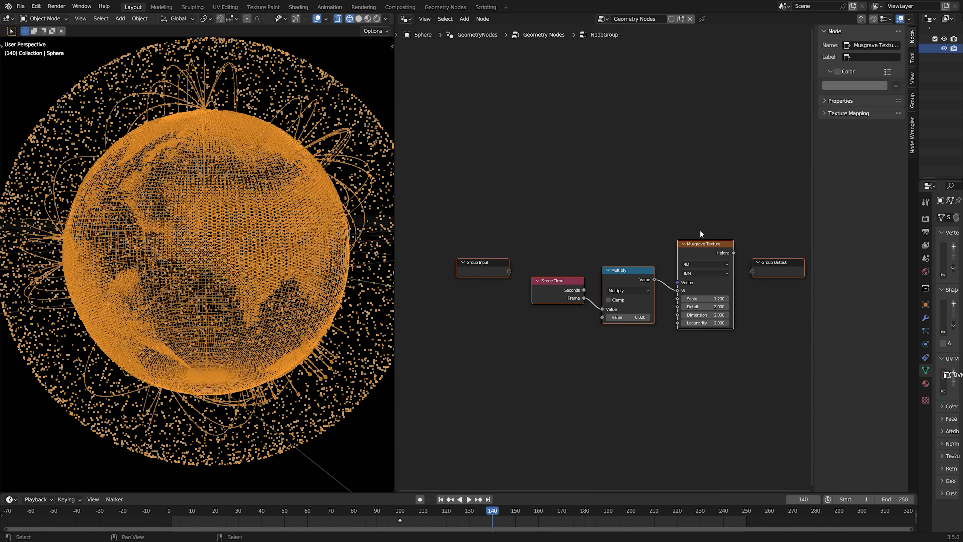
key("Tab")
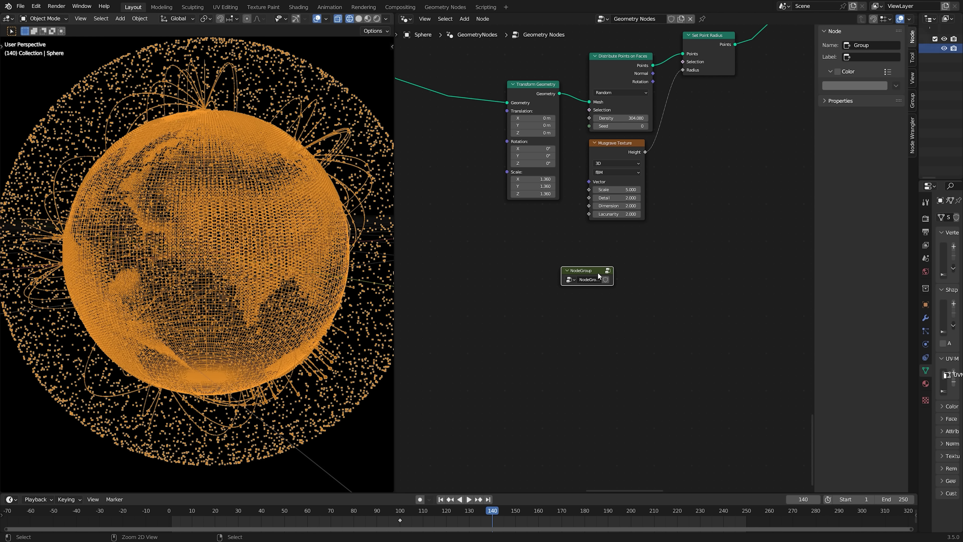
key("ctrl+alt+g")
Link the pasted 4D Musgrave Texture's Height to the Set Point Radius node's Radius and delete the 3D Musgrave Texture.
middle_click_drag(597, 299, 601, 331)
middle_click_drag(682, 269, 682, 279)
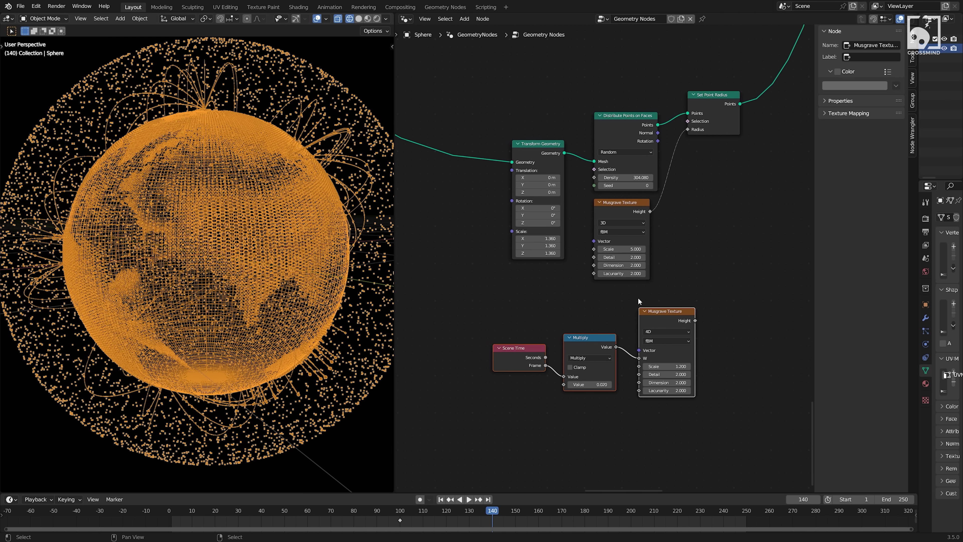
key("g")
left_click(558, 306)
middle_click_drag(613, 342, 626, 347)
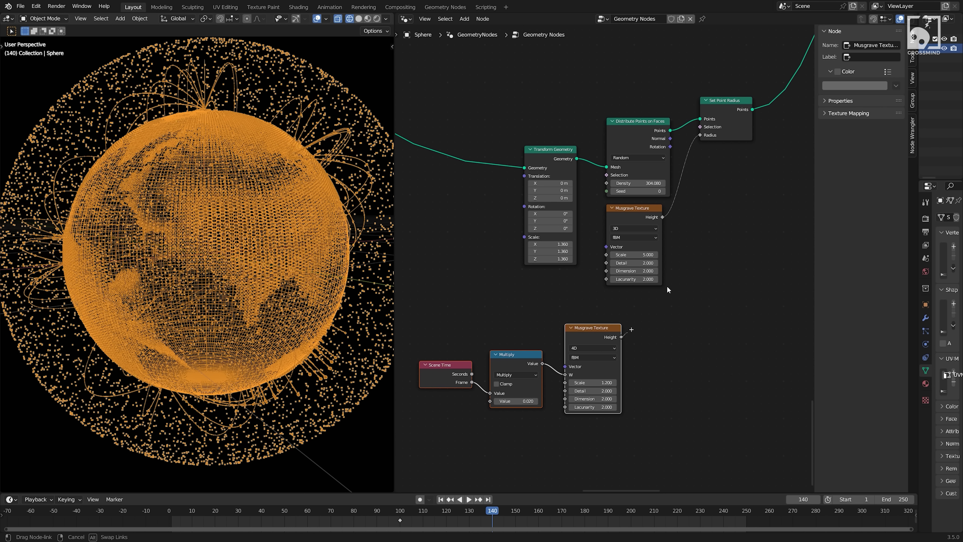
left_click(634, 213)
key("x")
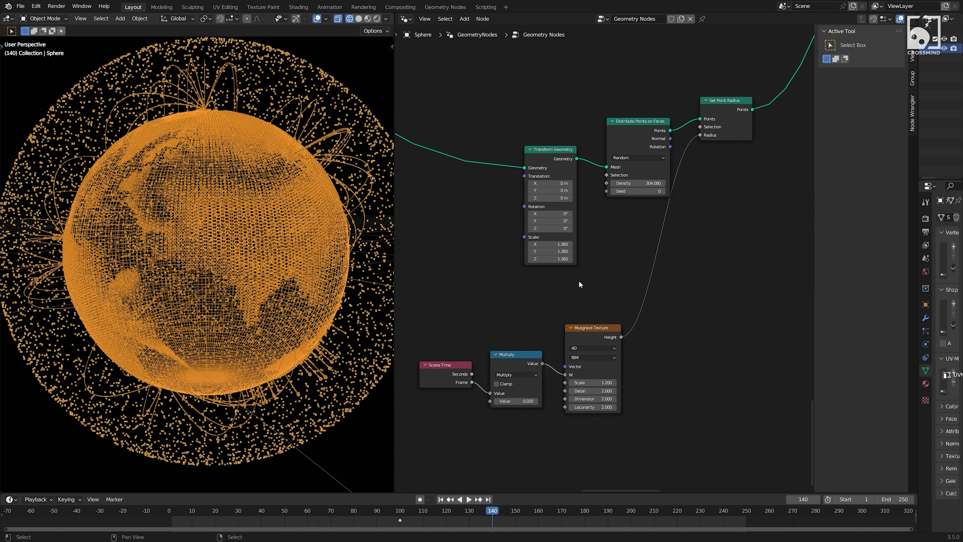
Try another Scale on the 4D Musgrave Texture and play the animation in Solid viewport shading.
middle_click_drag(591, 356, 643, 312)
scroll(643, 315, "up", 1)
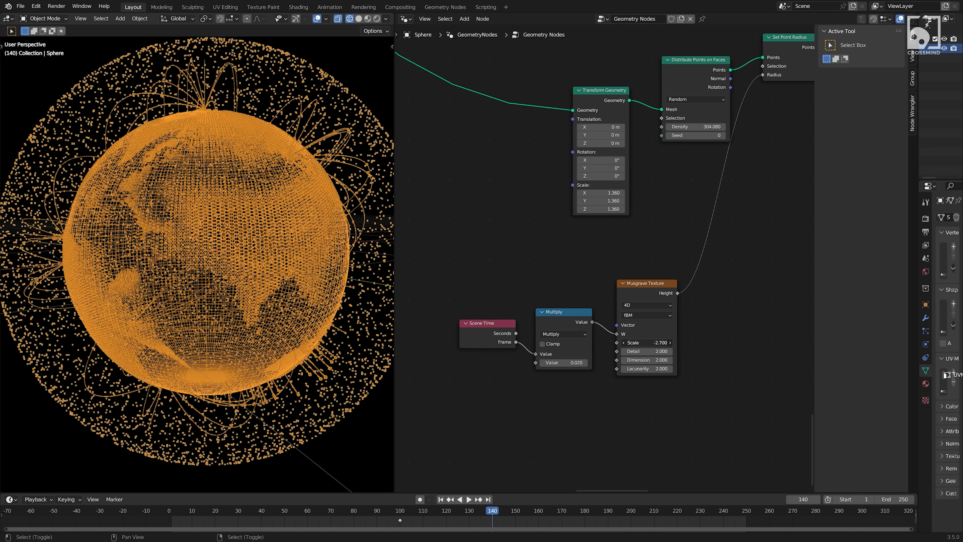
left_click_drag(647, 343, 670, 343)
key("space")
key("space")
key("z")
left_click(290, 189)
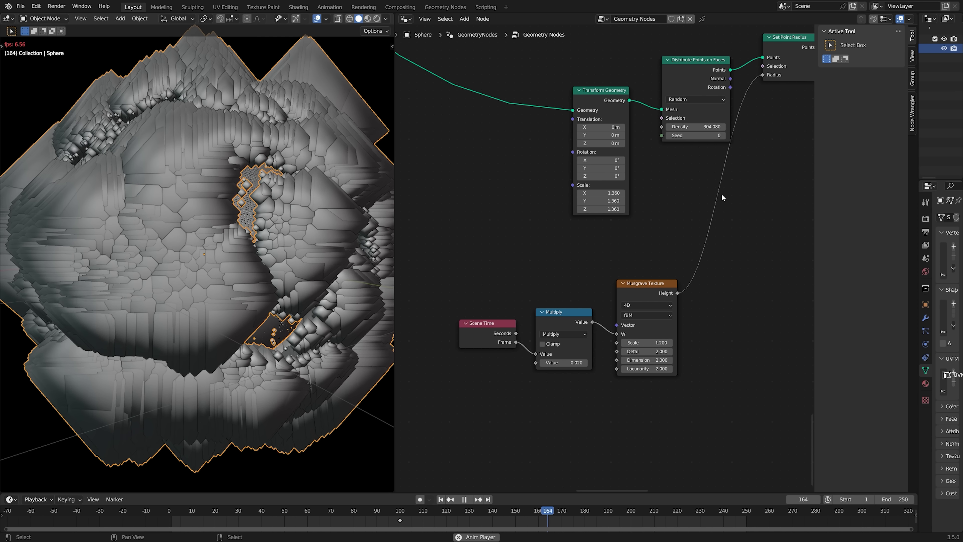
Insert a Map Range node on the link between the 4D Musgrave Texture's Height and the Set Point Radius node's Radius.
key("shift+a")
type("map")
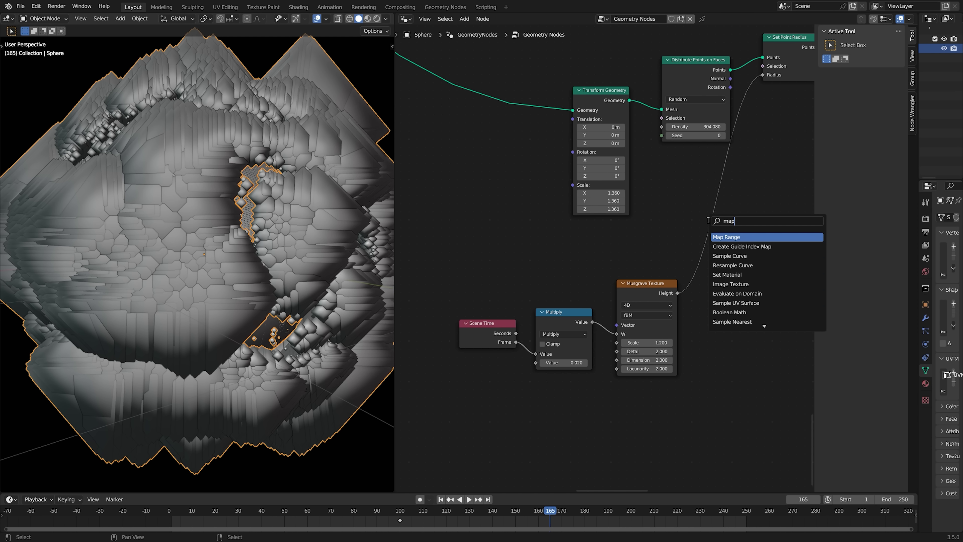
key("Return")
left_click(681, 217)
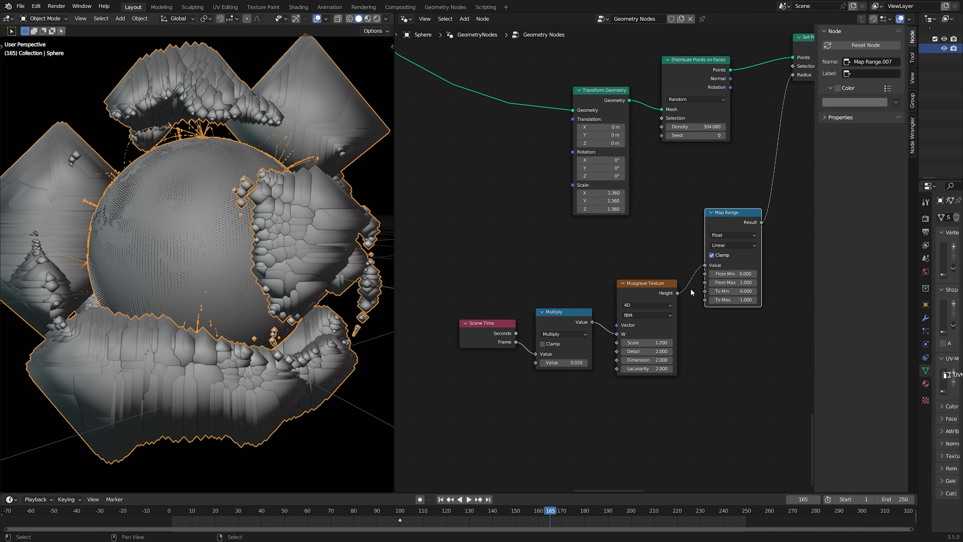
Set the new Map Range's To Max to -0.020 and turn off the viewport overlays.
middle_click_drag(717, 306, 687, 286)
scroll(687, 285, "up", 2)
mouse_move(720, 280)
left_mouse_down()
mouse_move(702, 280)
mouse_move(722, 280)
left_mouse_up()
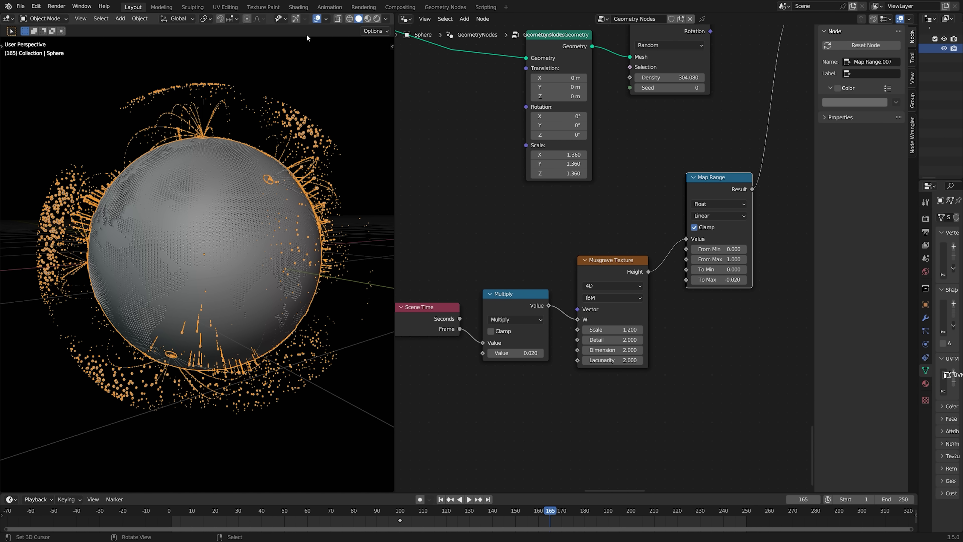
left_click(318, 19)
Set the Map Range's To Max to -0.010 and the Musgrave Scale to -2.080, checking the playback and saving the file.
middle_click_drag(673, 281, 686, 234)
scroll(673, 258, "up", 2)
left_click_drag(637, 294, 530, 294, "shift")
key("space")
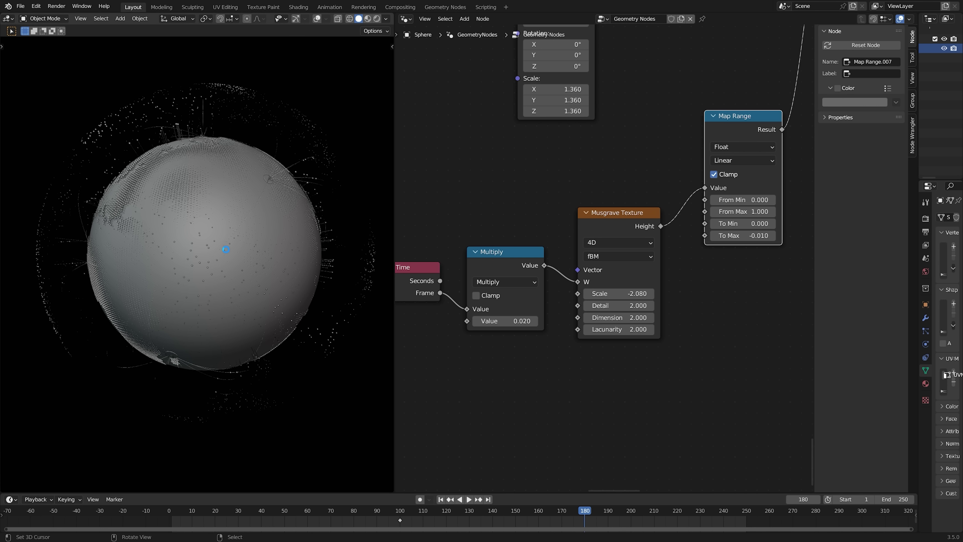
key("ctrl+s")
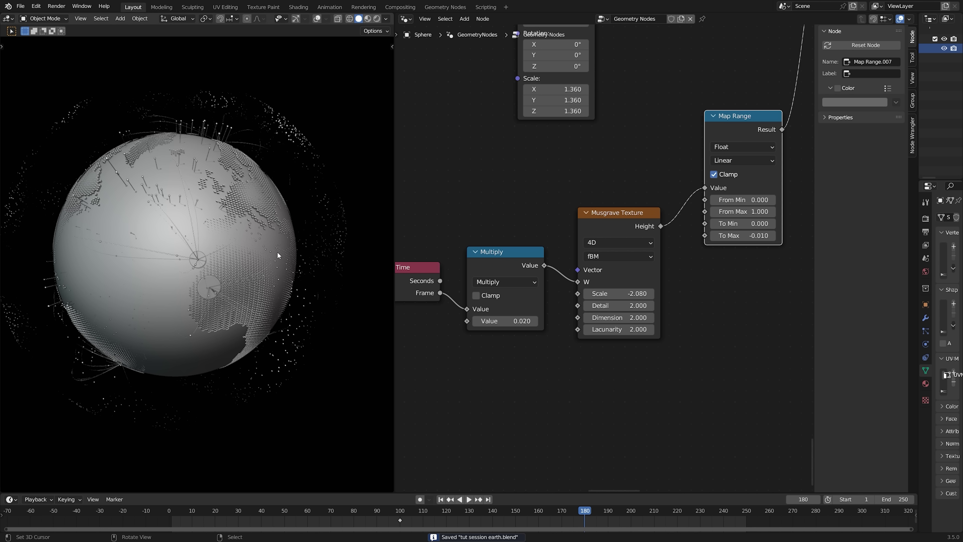
Select all nodes of the outer point shell and enclose them in a new frame.
scroll(571, 234, "down", 8)
key("c")
left_click_drag(608, 252, 706, 272)
key("Escape")
key("ctrl+j")
scroll(705, 262, "up", 2)
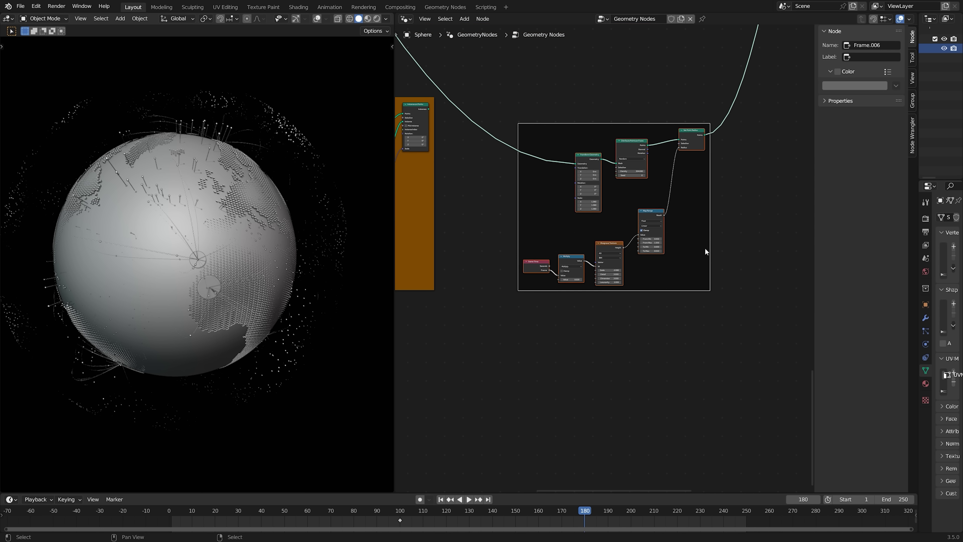
Give the new frame a blue color and the label "shield", and save the file.
left_click(838, 72)
left_click(850, 83)
left_click_drag(844, 117, 852, 104)
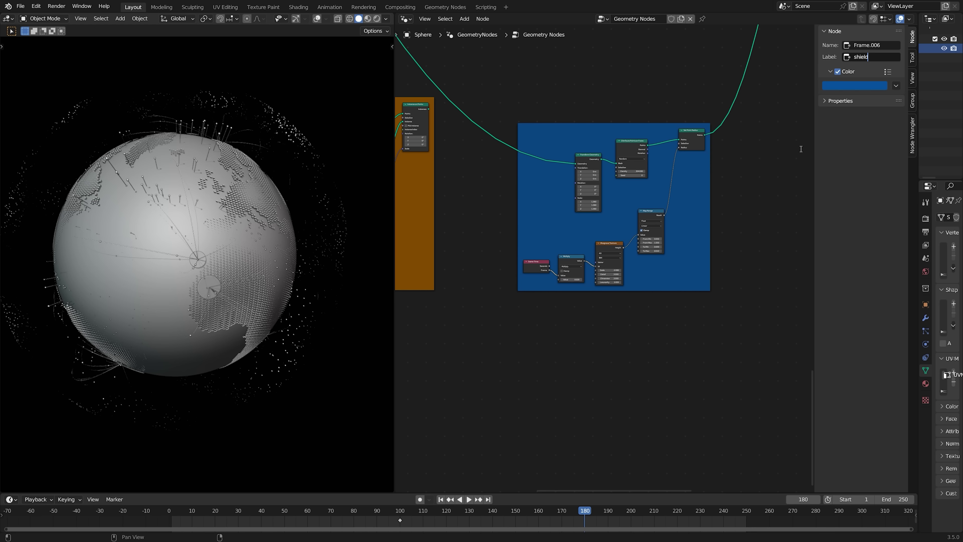
type("shield")
key("Return")
scroll(803, 147, "up", 4, "shift")
key("ctrl+s")
Dissolve the reroute point on the link running from the magnitude pins frame to the main Join Geometry.
middle_click_drag(98, 326, 123, 305)
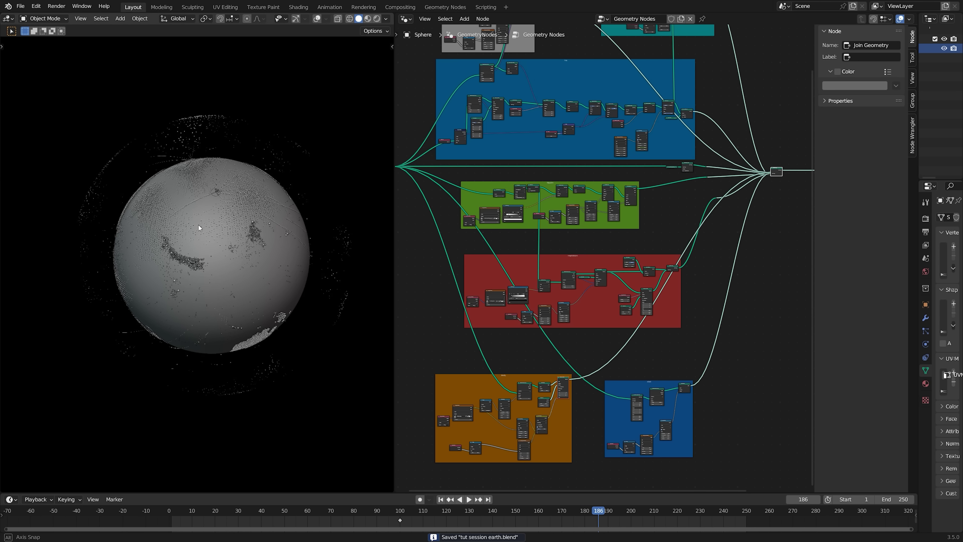
middle_click_drag(212, 224, 175, 227)
middle_click_drag(687, 208, 619, 266)
scroll(618, 266, "up", 8)
left_click_drag(684, 254, 709, 278)
key("ctrl+x")
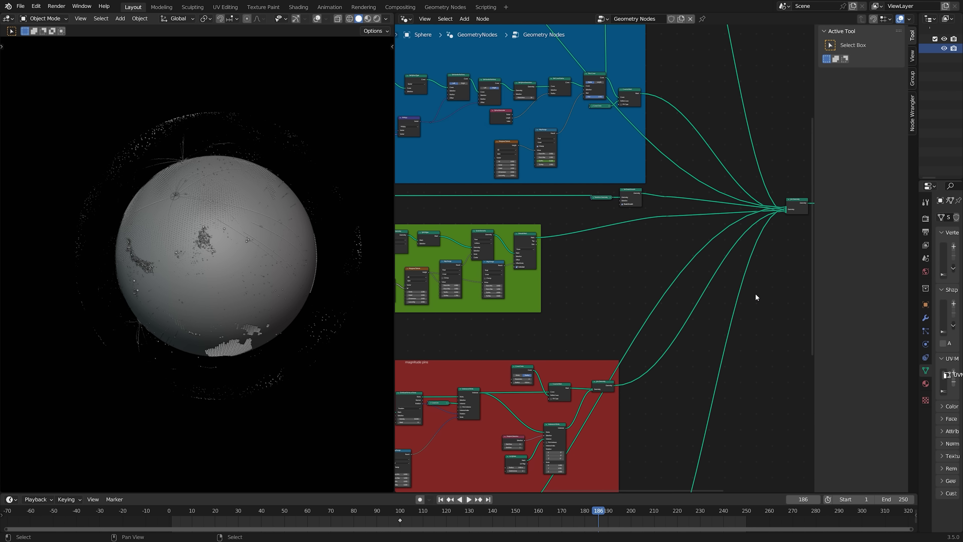
Move the main Join Geometry node farther from the frames to spread out its incoming links, and save the file.
scroll(804, 211, "up", 3)
middle_click_drag(803, 211, 687, 207)
left_click_drag(702, 191, 798, 199)
middle_click_drag(798, 199, 637, 241)
scroll(636, 241, "up", 3)
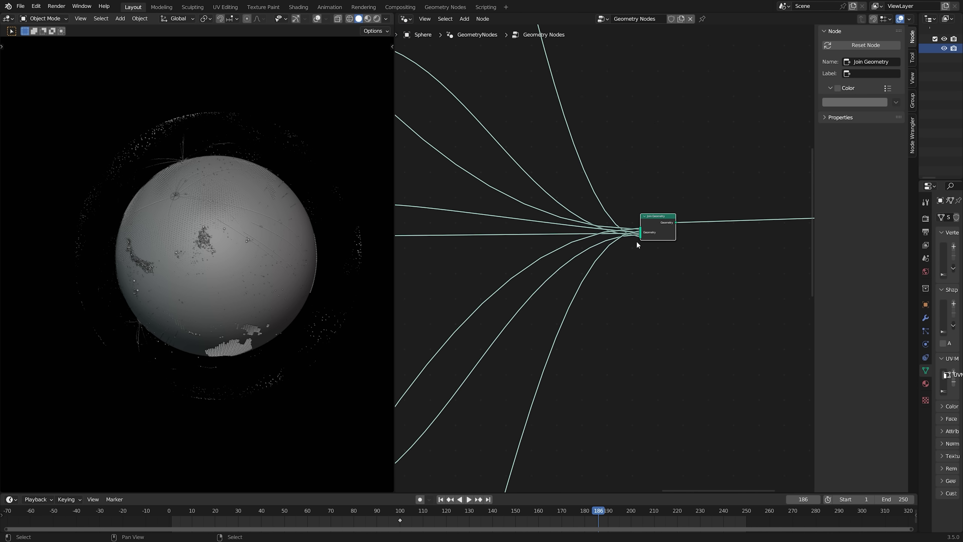
scroll(632, 227, "up", 1)
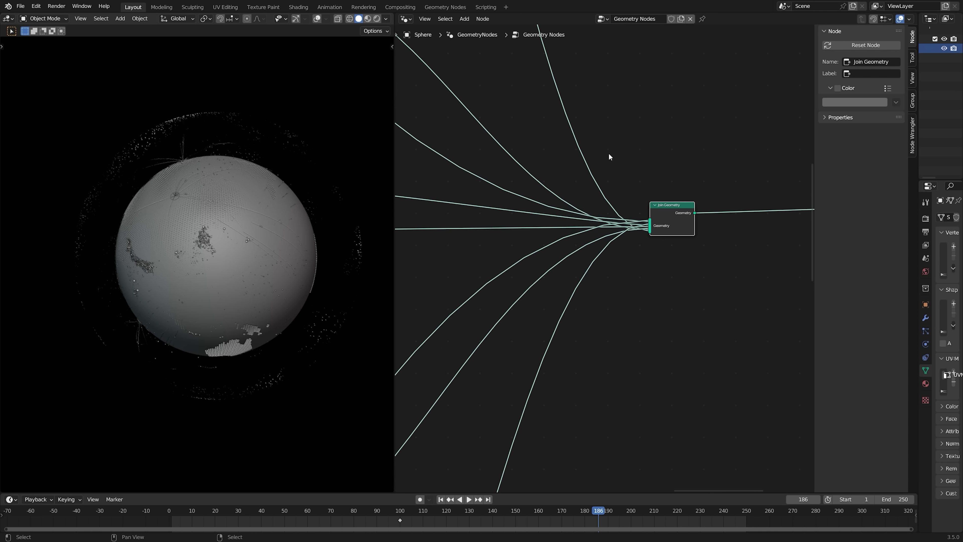
left_click(520, 160)
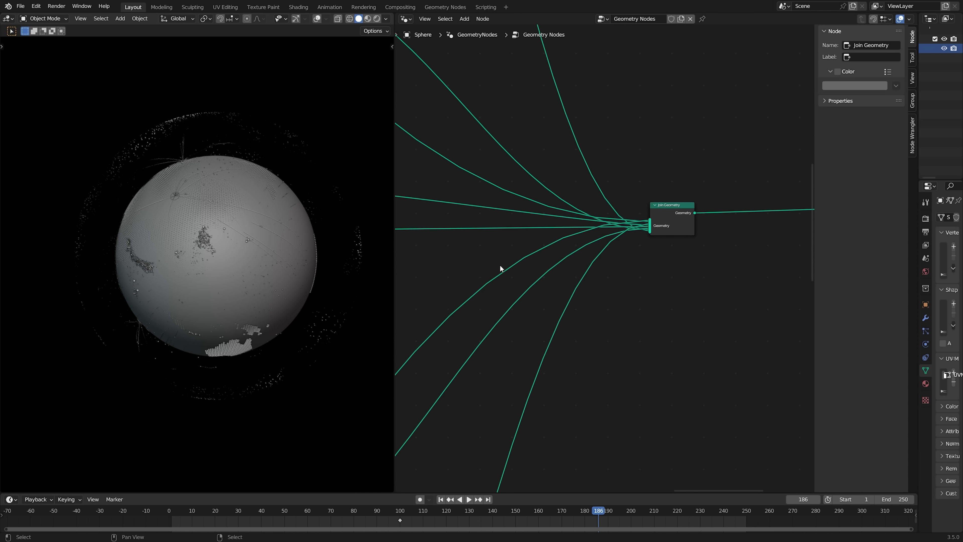
scroll(571, 320, "down", 4)
middle_click_drag(595, 312, 620, 317)
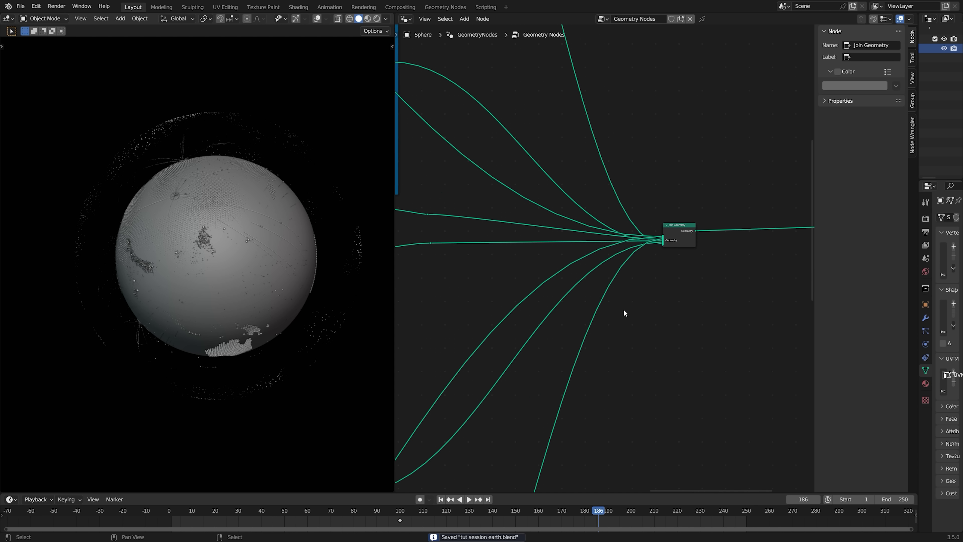
scroll(623, 309, "down", 5)
middle_click_drag(667, 273, 754, 226)
scroll(681, 232, "up", 4)
middle_click_drag(681, 232, 670, 251)
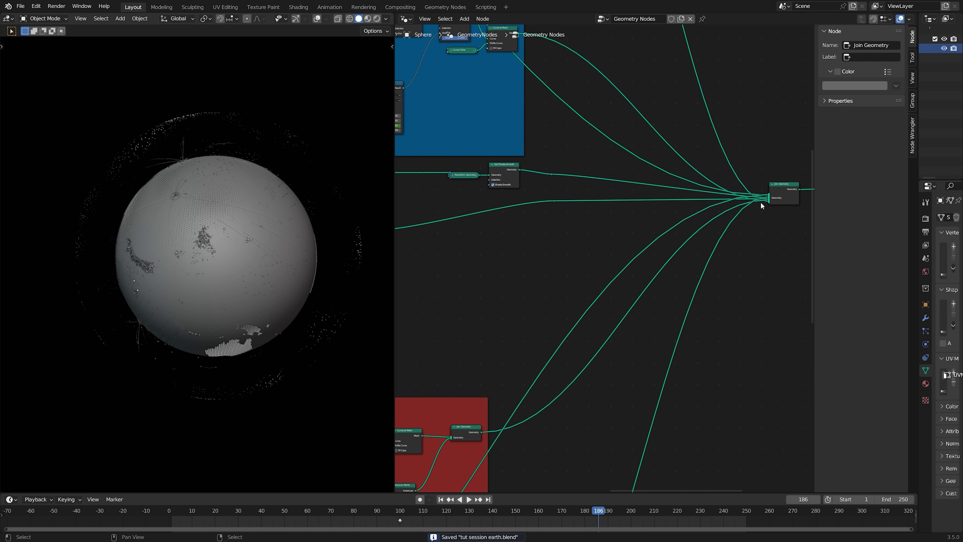
middle_click_drag(760, 203, 737, 198)
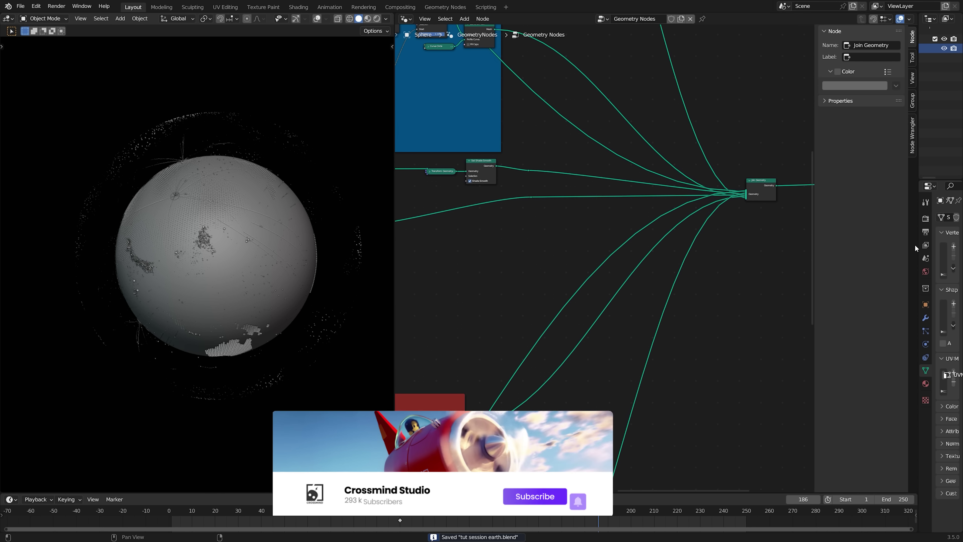
Widen the properties editor and show the Sphere's material properties.
left_click_drag(917, 157, 734, 171)
left_click(741, 383)
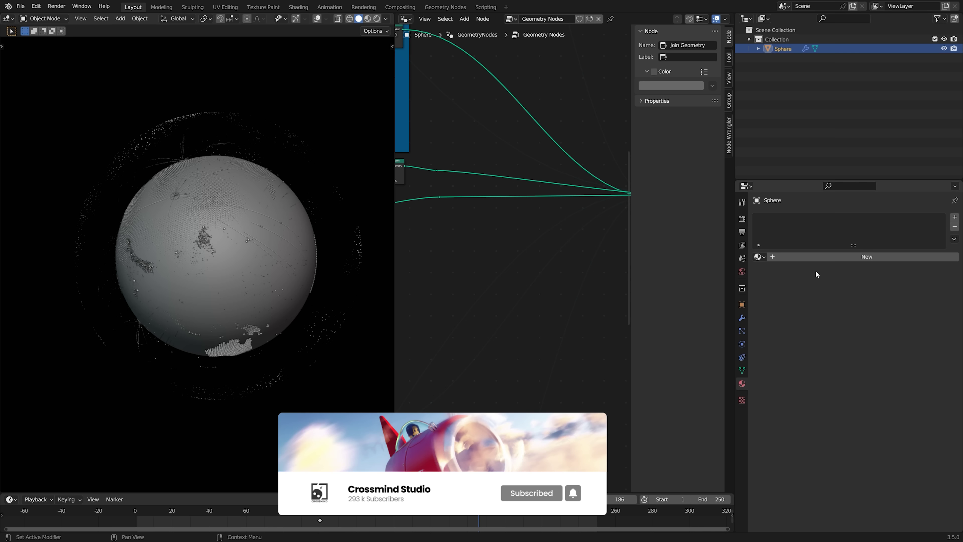
left_click(851, 254)
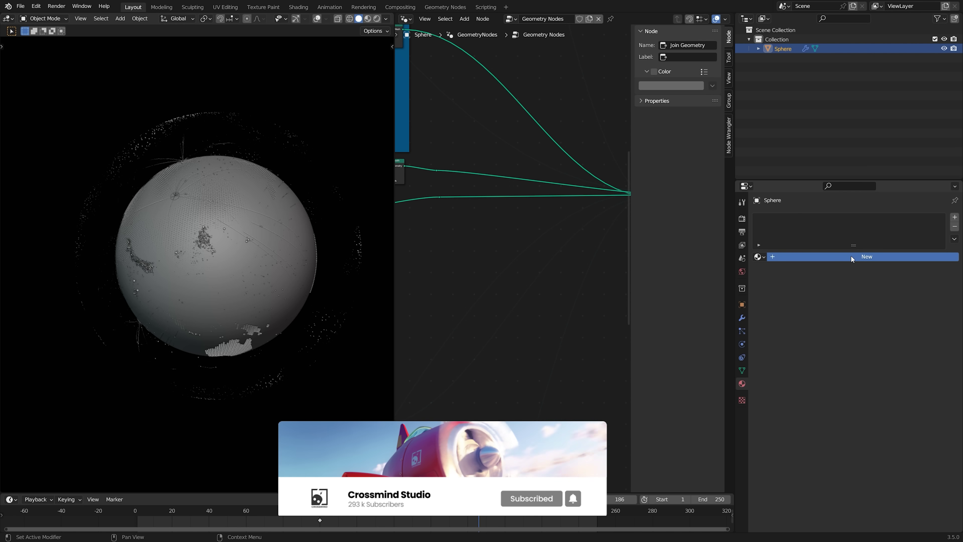
Add six empty material slots to the Sphere and enlarge the slot list to show them all.
left_click(955, 218)
left_click(955, 218)
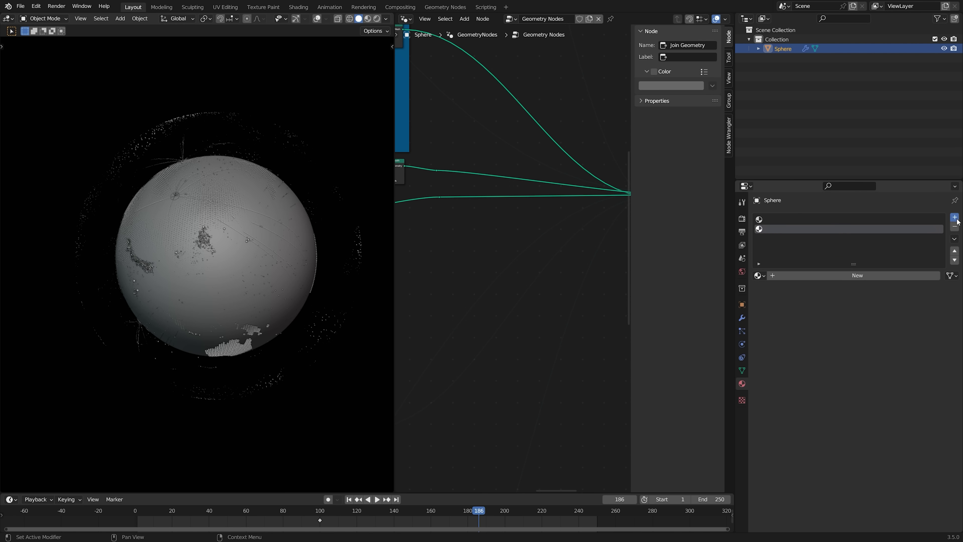
left_click(956, 219)
left_click(956, 218)
left_click(957, 218)
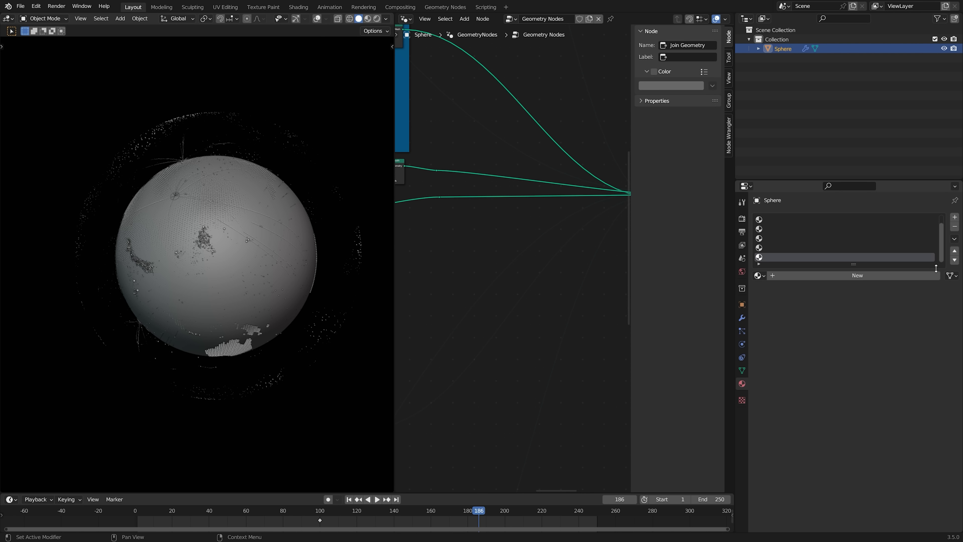
left_click_drag(935, 268, 935, 343)
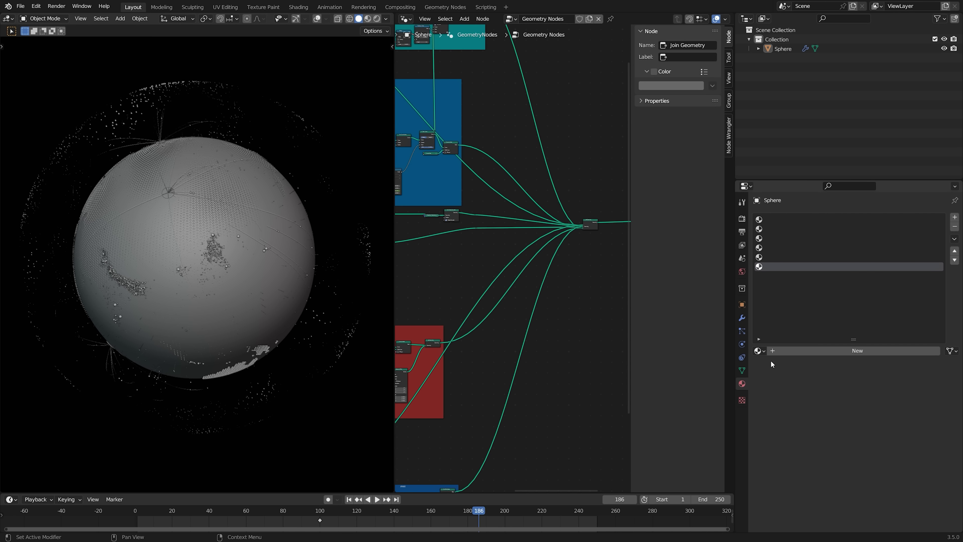
Narrow the properties editor and set the render engine to Cycles with GPU Compute as the device.
left_click(762, 349)
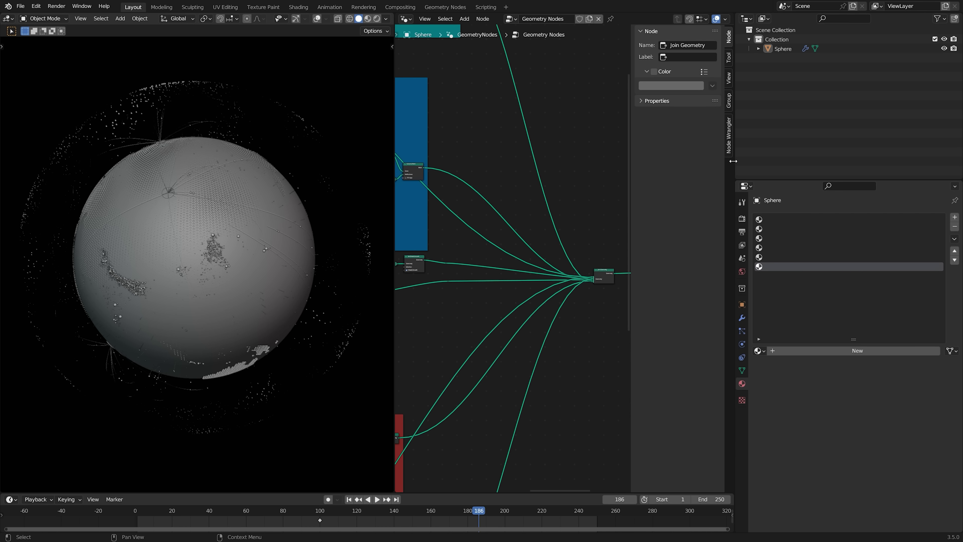
left_click_drag(733, 161, 783, 161)
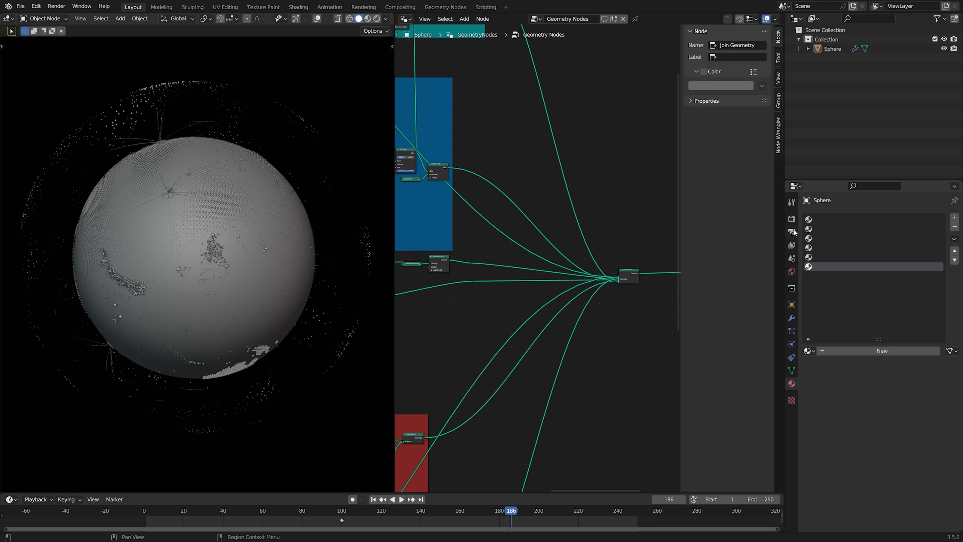
left_click(792, 219)
left_click(909, 219)
left_click(891, 250)
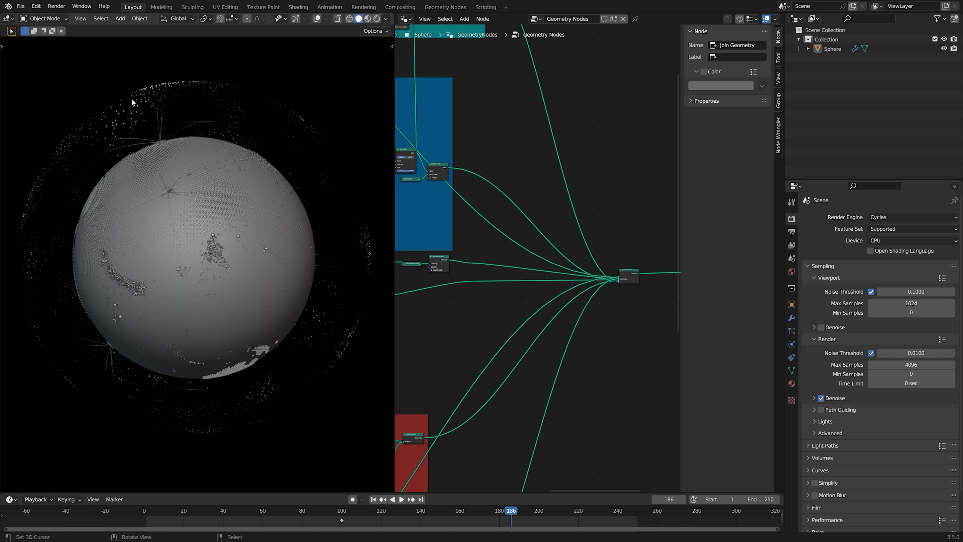
left_click(909, 240)
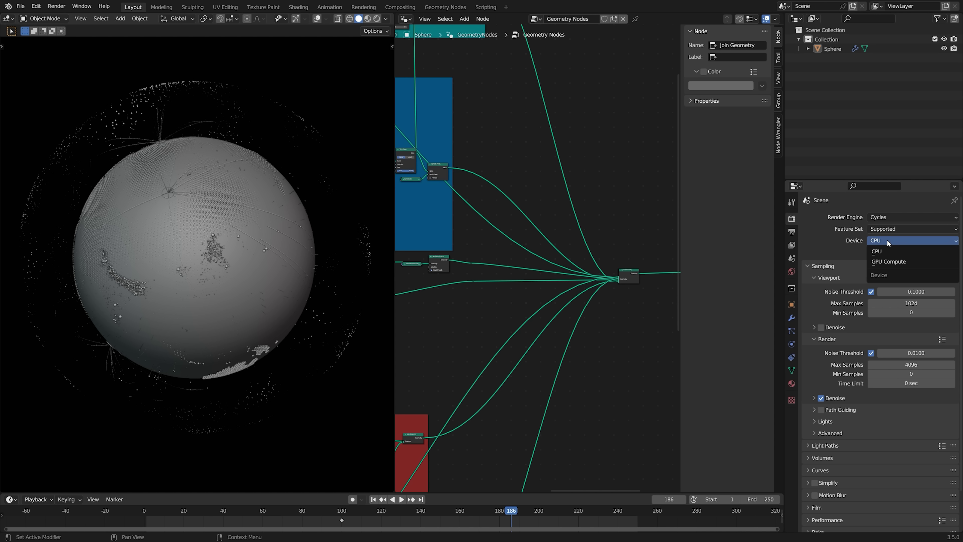
left_click(894, 253)
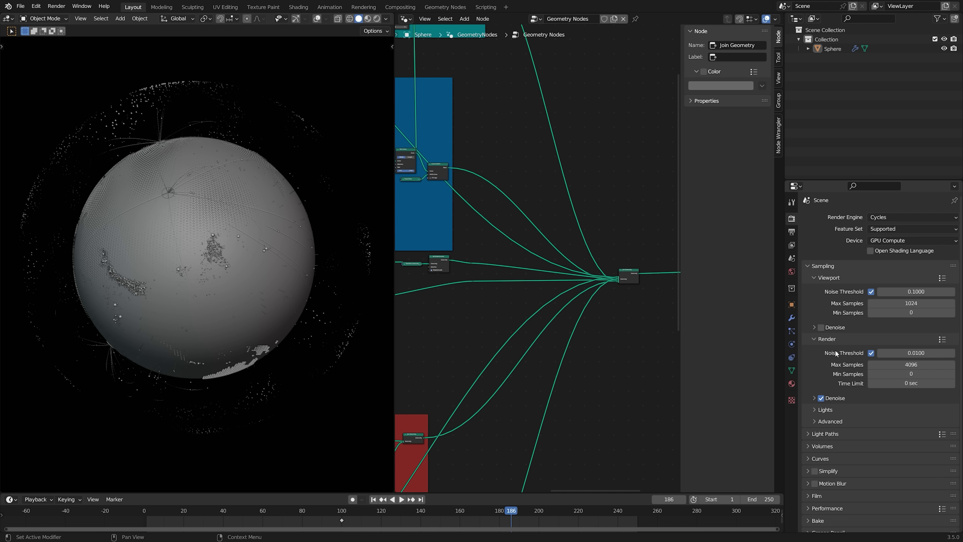
Enable viewport denoising and set the viewport max samples to 64.
left_click(821, 327)
left_click(914, 304)
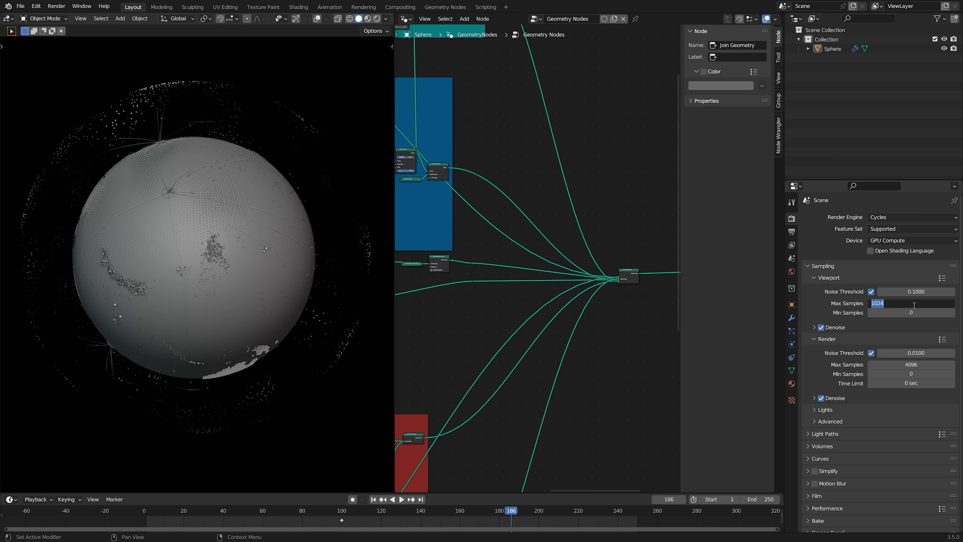
type("64")
key("Return")
Hide the node editor's sidebar to make more room around the main Join Geometry node.
scroll(591, 228, "up", 11)
middle_click_drag(622, 258, 602, 224)
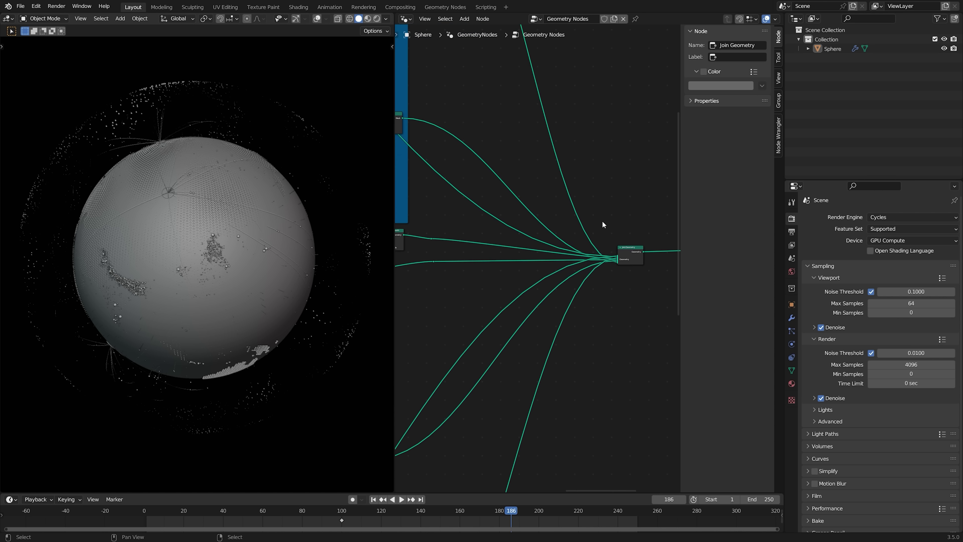
key("n")
scroll(641, 249, "up", 1)
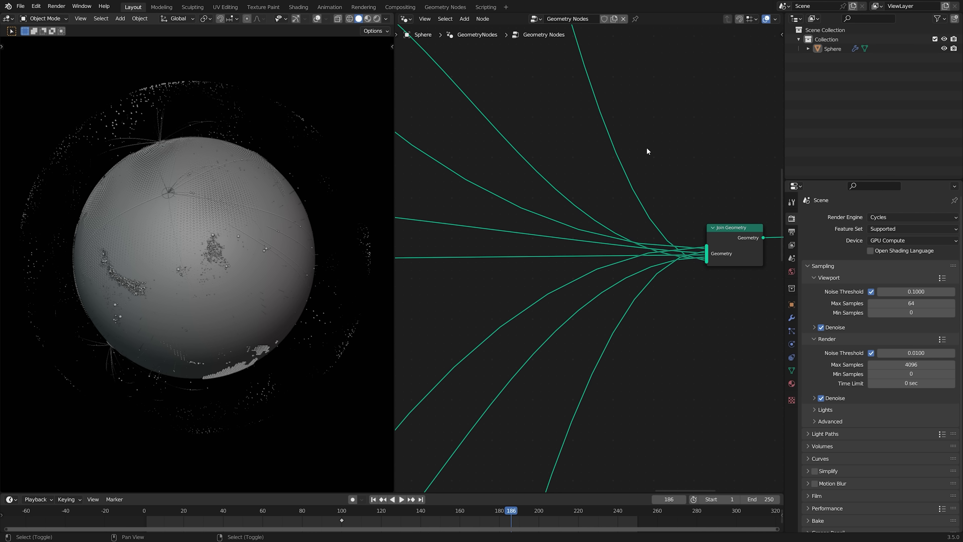
middle_click_drag(683, 280, 625, 279)
scroll(625, 280, "up", 4)
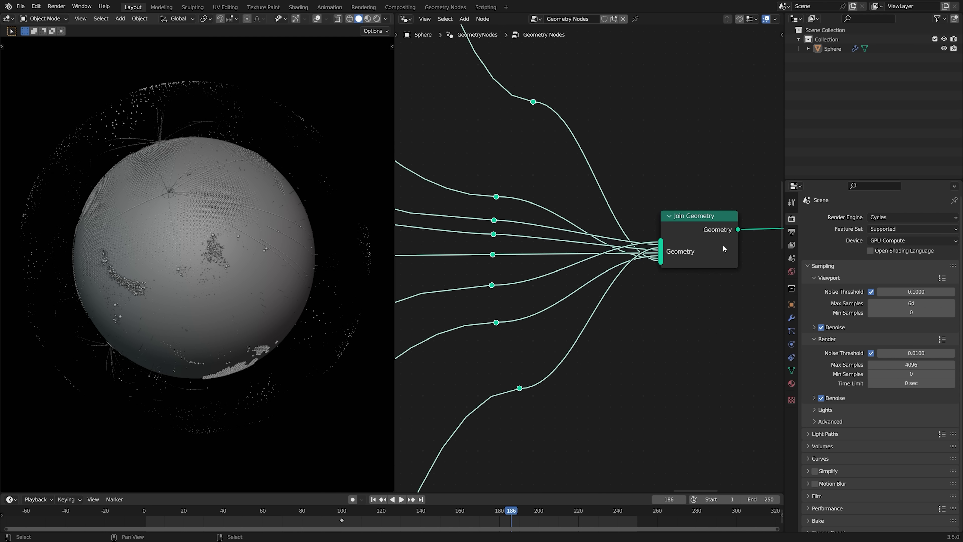
left_click(720, 237)
key("n")
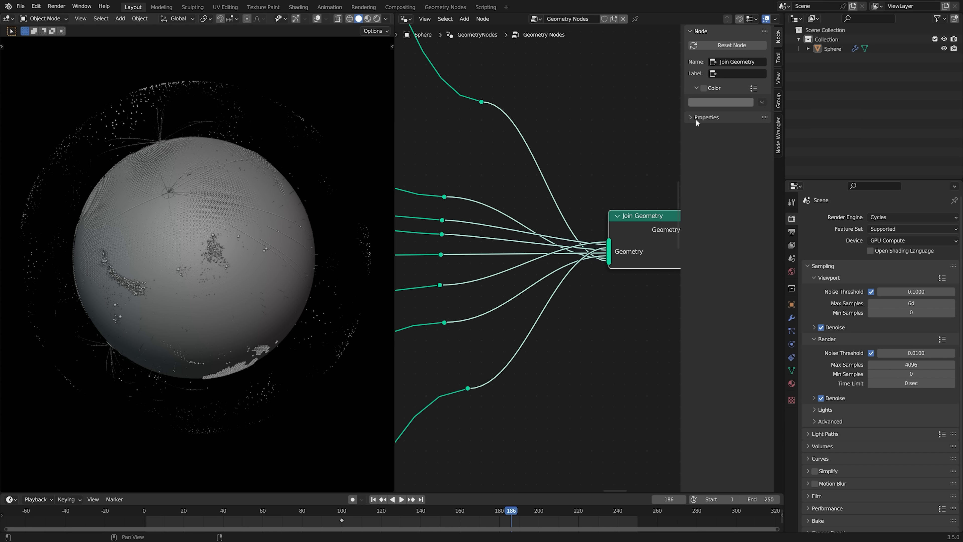
left_click(779, 58)
left_click(778, 78)
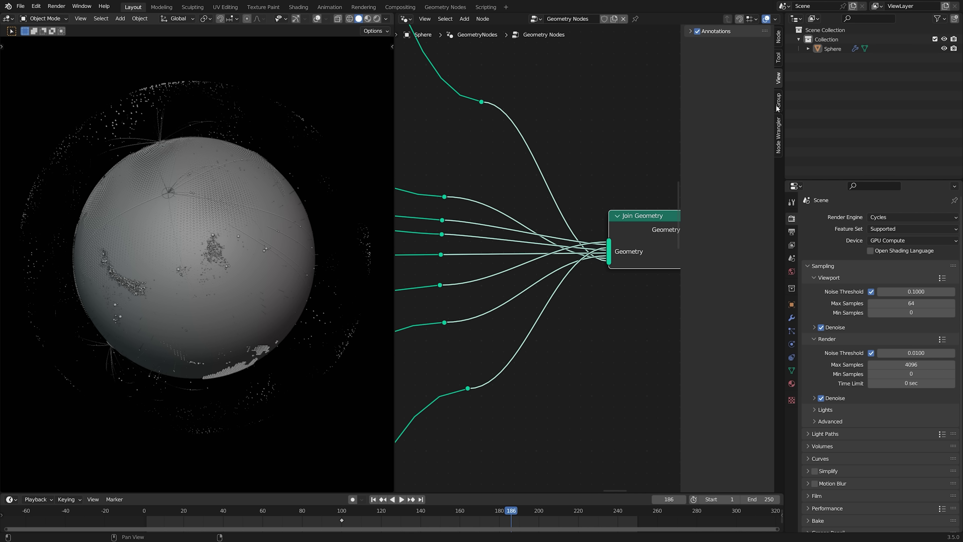
left_click(777, 108)
left_click(779, 136)
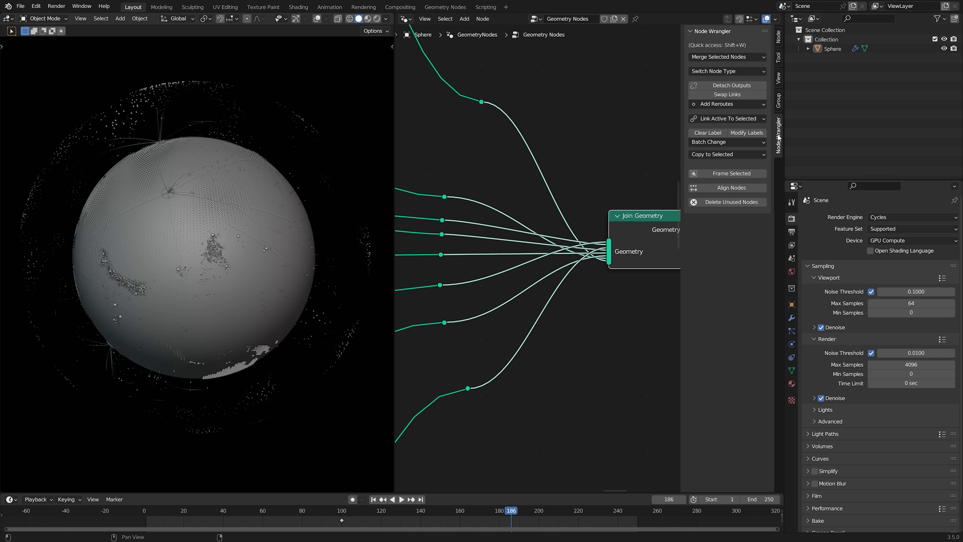
key("n")
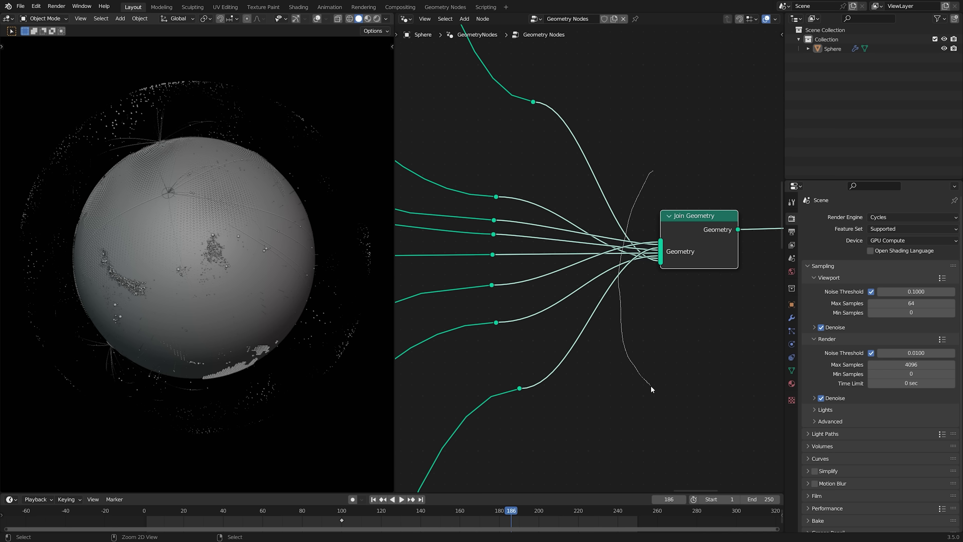
Cut all links into the main Join Geometry node and reconnect the three uppermost reroute points from top to bottom.
right_click_drag(651, 386, 650, 385, "ctrl")
middle_click_drag(573, 151, 585, 178)
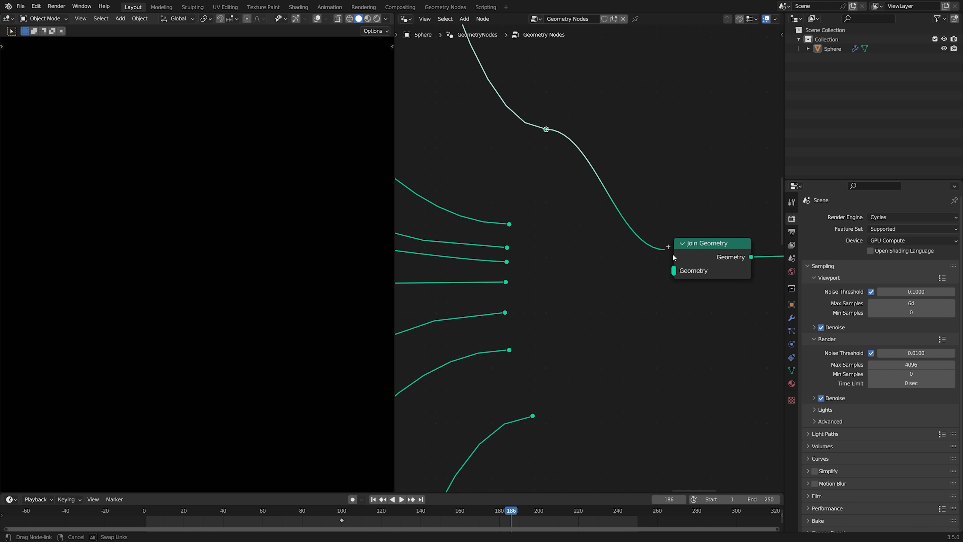
left_click_drag(673, 258, 678, 274)
left_click_drag(509, 224, 660, 269)
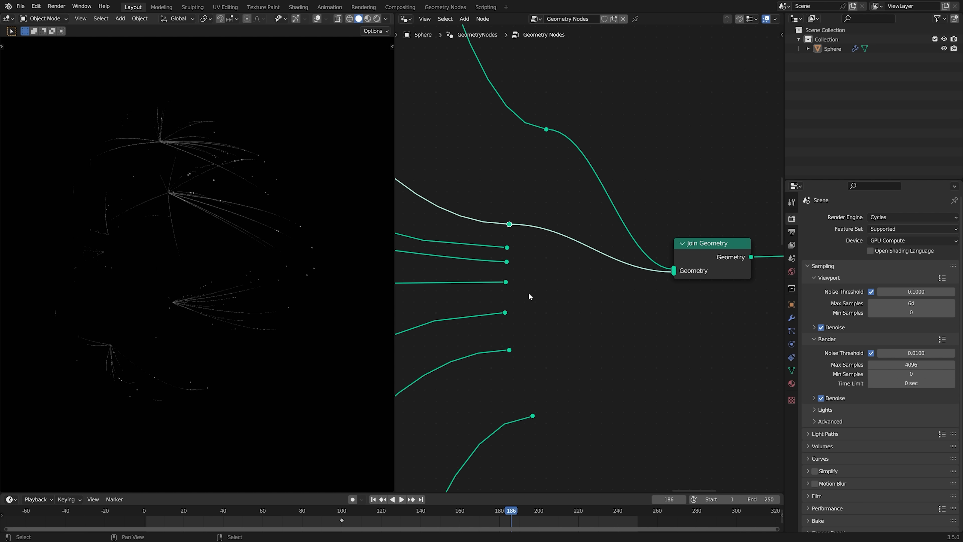
left_click_drag(507, 247, 671, 276)
left_click_drag(507, 282, 520, 295)
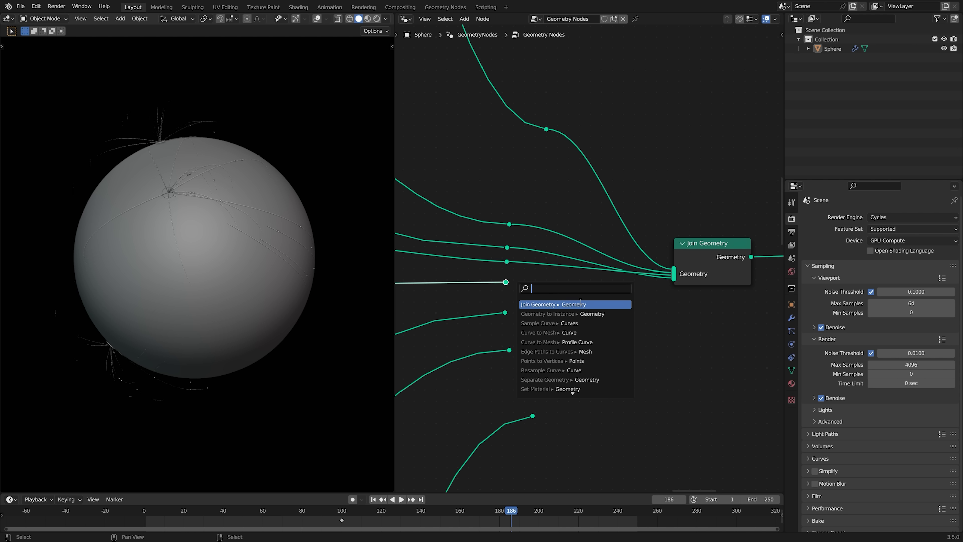
left_click(576, 303)
left_click(592, 315)
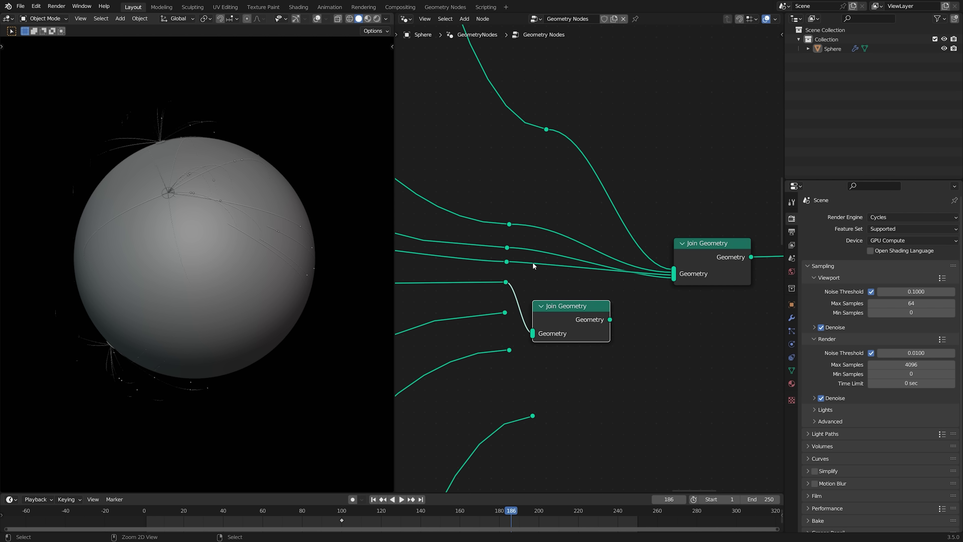
key("ctrl+z")
key("ctrl+z")
key("ctrl+z")
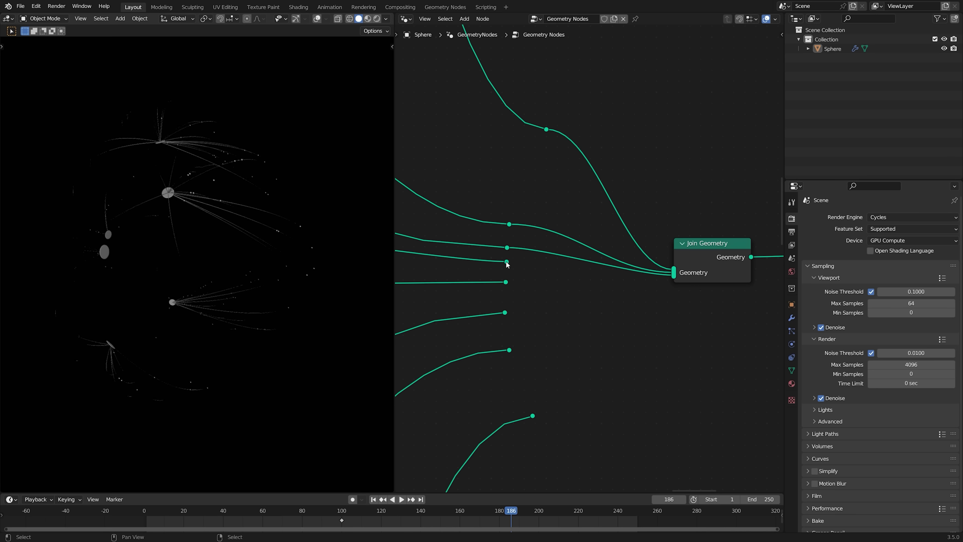
Reconnect the remaining five reroute points to the main Join Geometry node in top-to-bottom order so the links do not cross.
left_click_drag(666, 283, 660, 286)
left_click_drag(506, 282, 671, 282)
left_click_drag(504, 313, 673, 285)
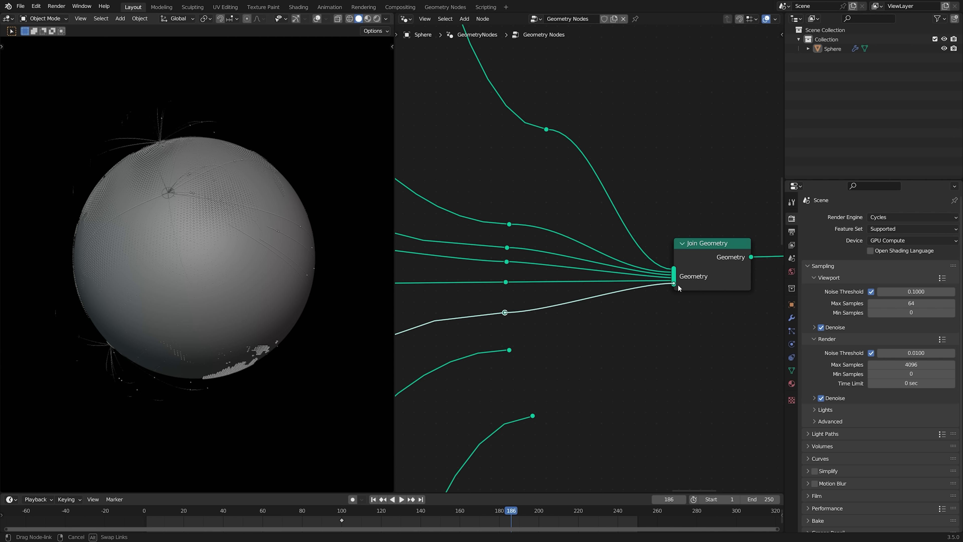
left_click_drag(509, 350, 678, 287)
left_click_drag(532, 415, 678, 288)
Select all the reroute points in front of the main Join Geometry node and dissolve them, keeping their links.
scroll(605, 339, "down", 2)
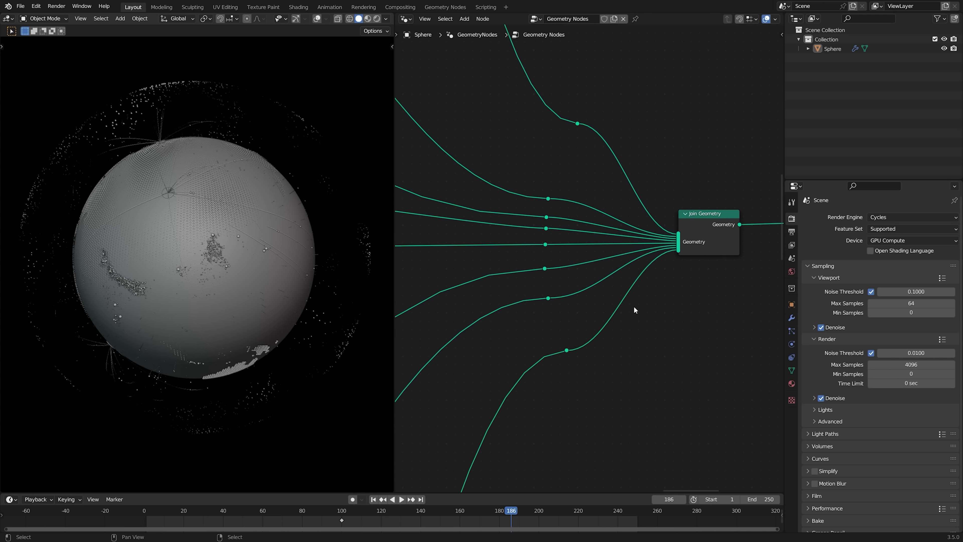
left_click_drag(602, 73, 526, 402)
key("ctrl+x")
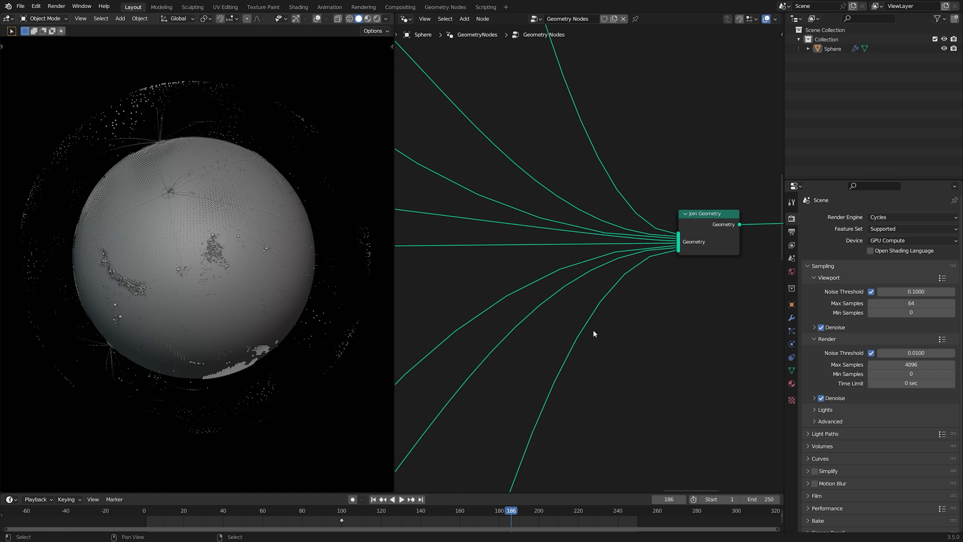
Insert a Set Material node on the topmost link into the main Join Geometry node.
scroll(592, 329, "down", 2)
middle_click_drag(565, 184, 666, 198)
scroll(667, 199, "up", 1)
key("shift+a")
type("set")
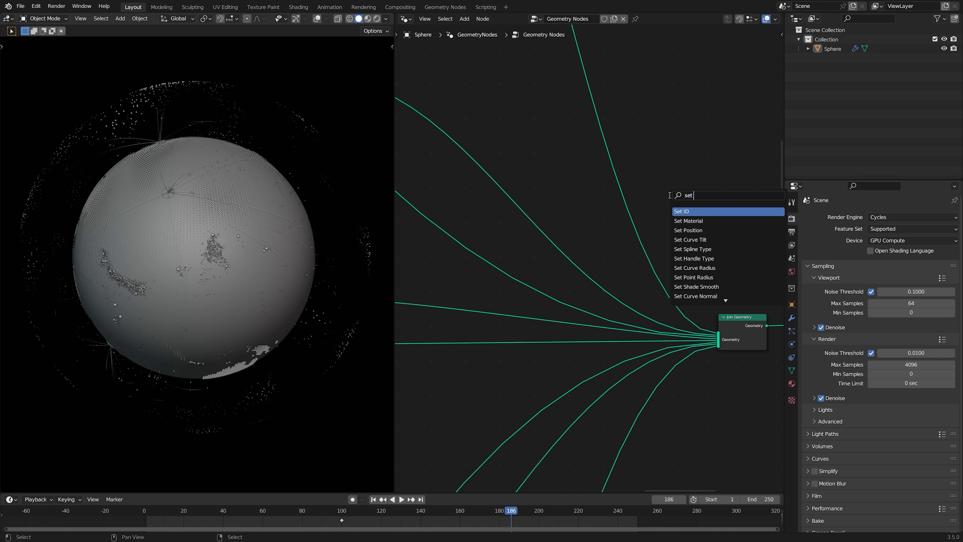
left_click(691, 218)
scroll(599, 190, "up", 1)
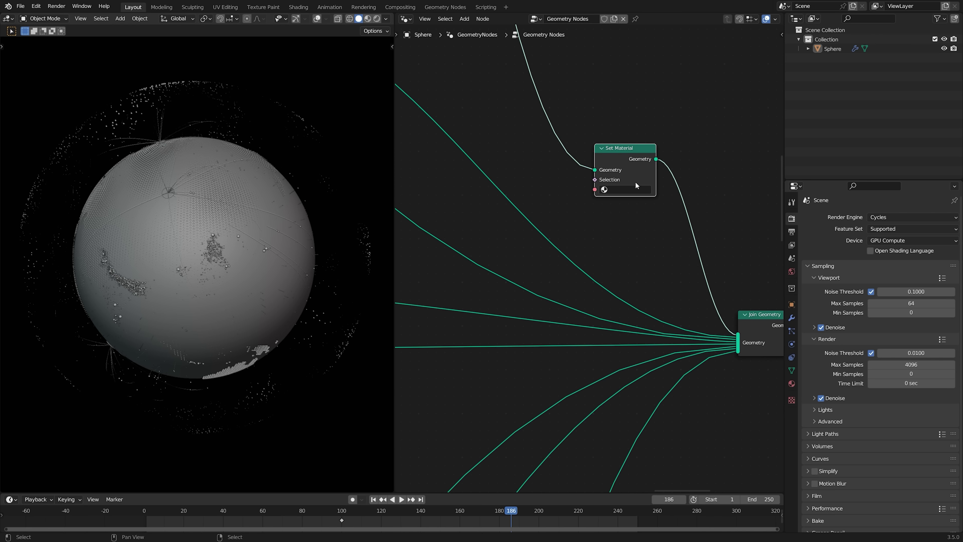
left_click(576, 192)
Duplicate the Set Material node onto each of the next four links below it.
key("shift+d")
left_click(497, 266)
key("shift+d")
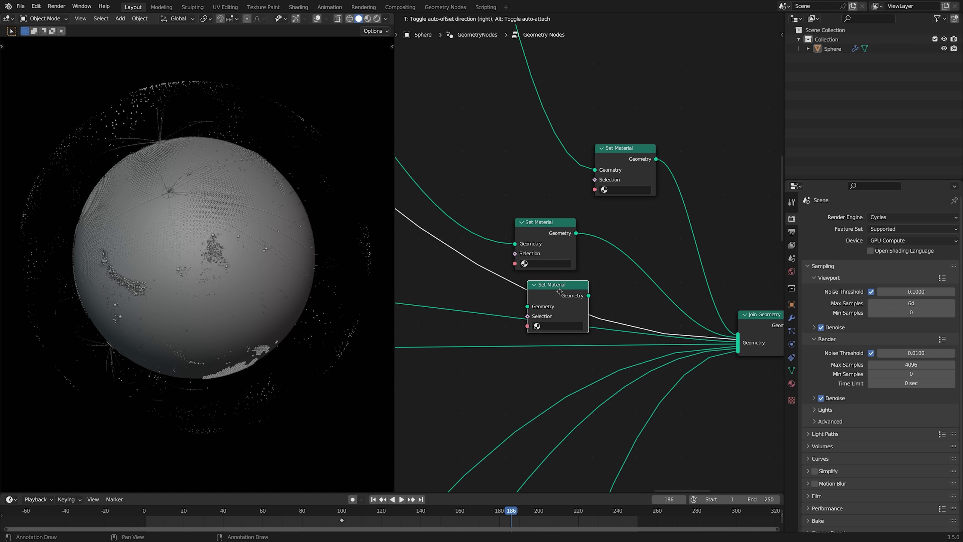
left_click(564, 303)
middle_click_drag(565, 345, 630, 281)
key("shift+d")
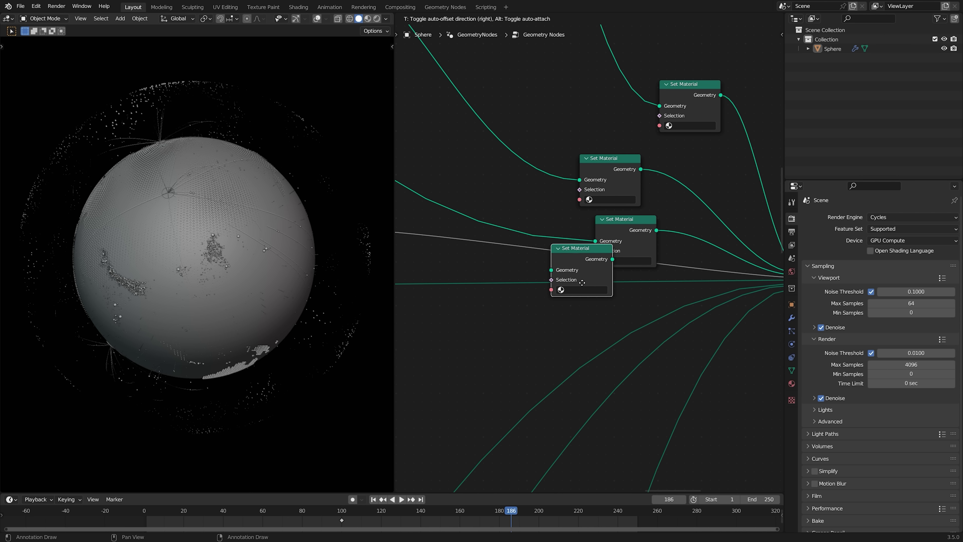
left_click(582, 283)
key("shift+d")
left_click(519, 315)
Place copies of the Set Material node on the three lowest links into the main Join Geometry node.
middle_click_drag(581, 347, 534, 242)
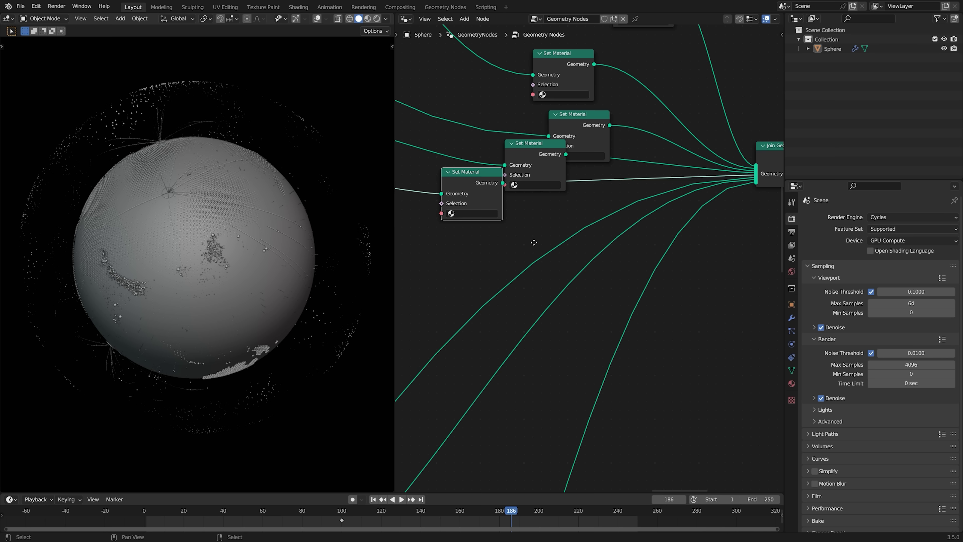
key("shift+d")
left_click(569, 290)
key("shift+d")
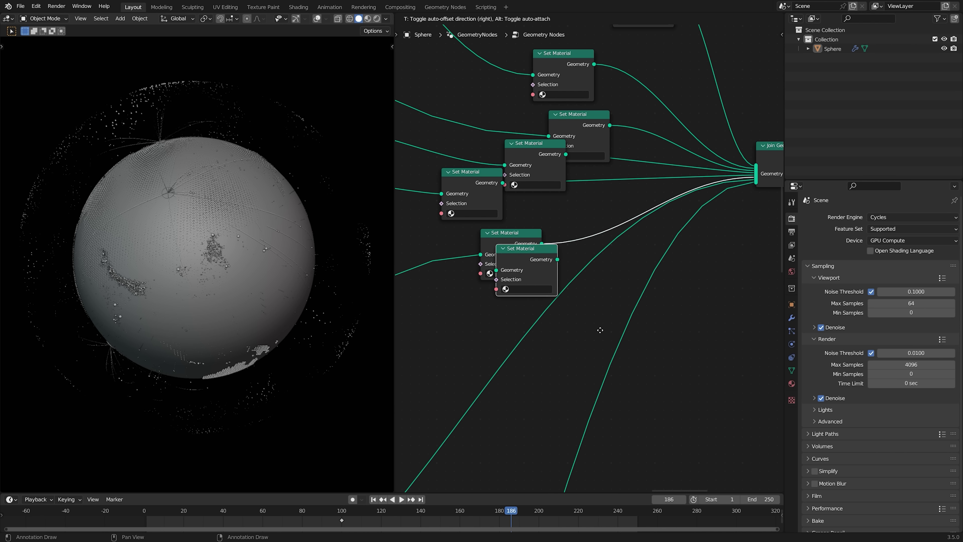
left_click(604, 336)
key("shift+d")
left_click(676, 364)
Rearrange the Set Material nodes in front of the main Join Geometry node to spread them out.
scroll(655, 280, "down", 3)
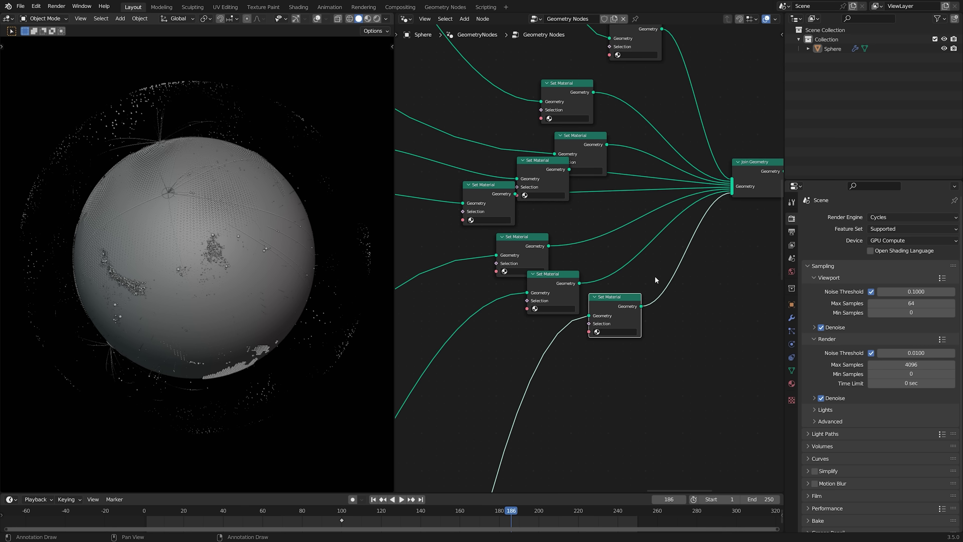
middle_click_drag(633, 281, 621, 272)
key("shift+d")
left_click(561, 231)
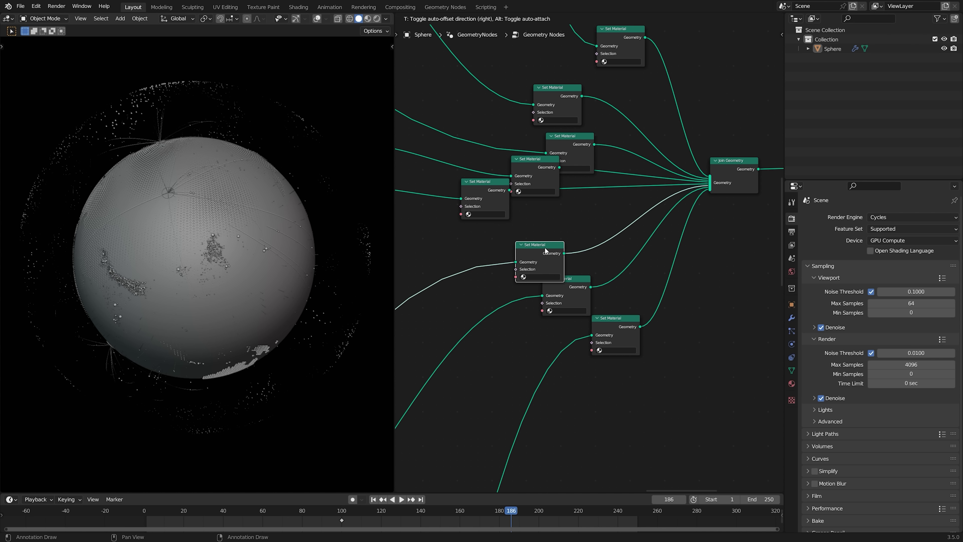
scroll(515, 200, "down", 2)
mouse_move(514, 203)
left_mouse_down()
mouse_move(511, 212)
mouse_move(520, 191)
left_mouse_up()
left_click_drag(577, 174, 571, 170)
left_click_drag(558, 135, 557, 117)
left_click_drag(607, 100, 618, 86)
Assign the SIGNAL material to the Set Material node on the topmost link.
scroll(604, 189, "down", 10)
scroll(580, 197, "up", 4)
middle_click_drag(558, 138, 511, 51)
scroll(588, 247, "up", 3)
scroll(643, 282, "up", 11)
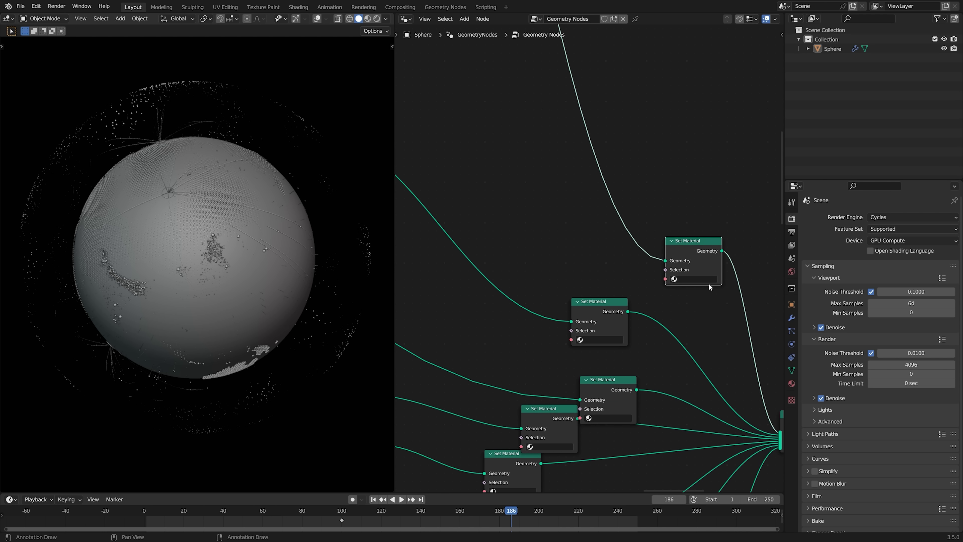
left_click(705, 278)
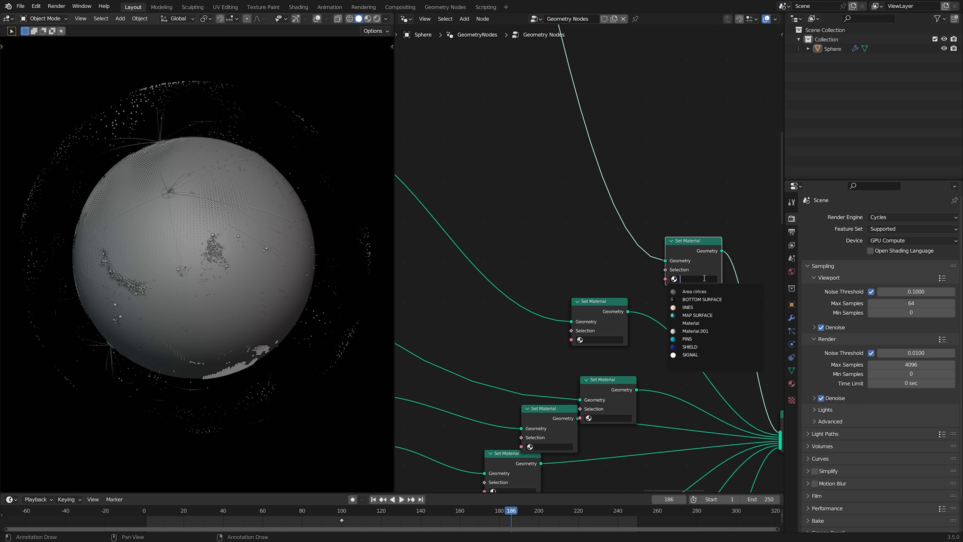
left_click(695, 357)
Assign the lINES material to the Set Material node fed by the lines frame's Curve to Mesh.
middle_click_drag(648, 319, 641, 274)
scroll(640, 273, "down", 6)
middle_click_drag(595, 245, 536, 232)
scroll(474, 187, "up", 4)
middle_click_drag(474, 188, 642, 299)
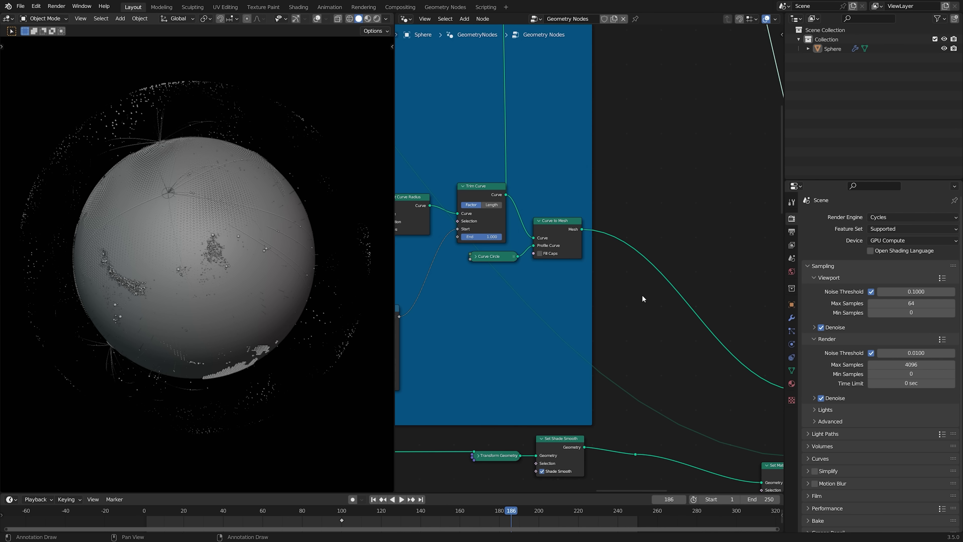
scroll(643, 299, "down", 8)
scroll(565, 287, "up", 3)
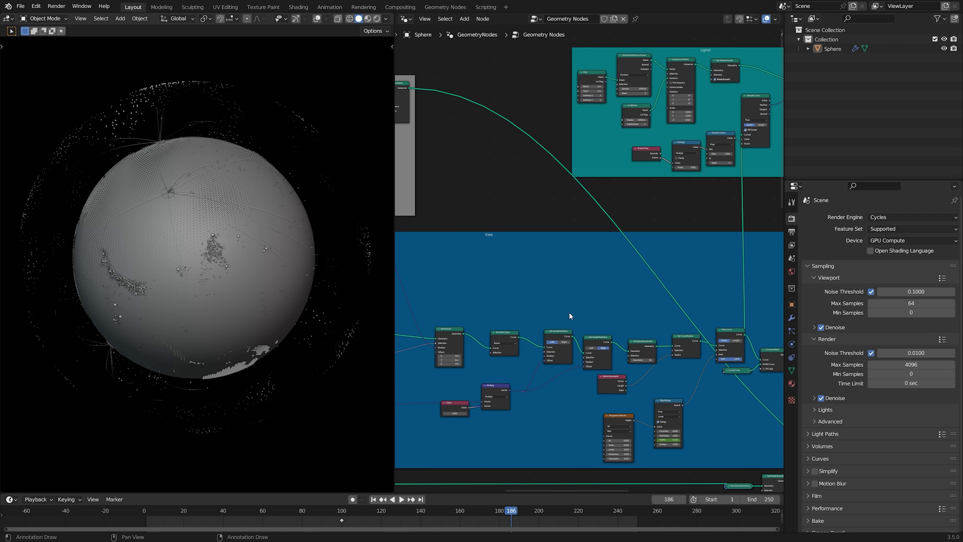
middle_click_drag(635, 352, 366, 219)
scroll(616, 276, "up", 6)
left_click(694, 355)
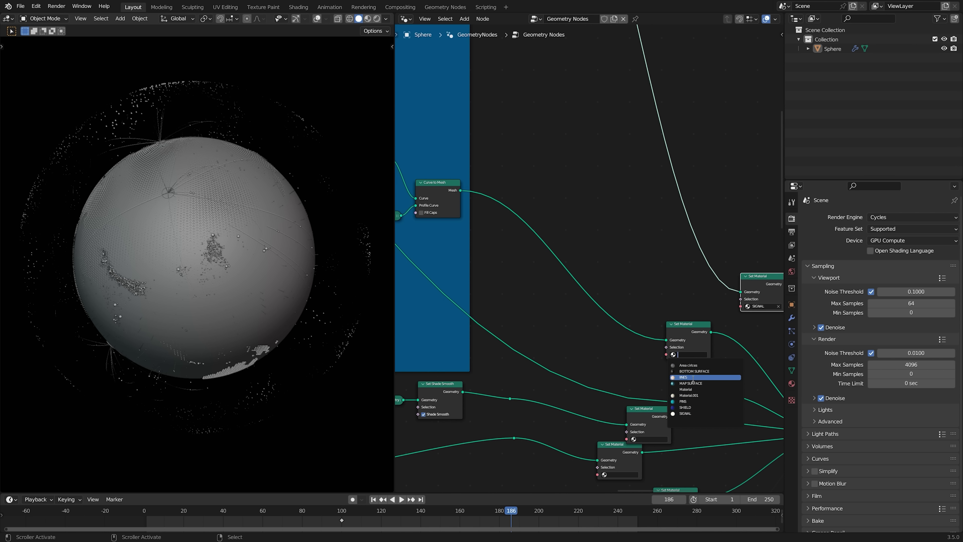
left_click(684, 377)
Assign the Area cirlces material to the Set Material node fed by the areas frame's Instance on Points.
middle_click_drag(687, 275, 612, 127)
scroll(674, 282, "up", 6)
left_click(638, 252)
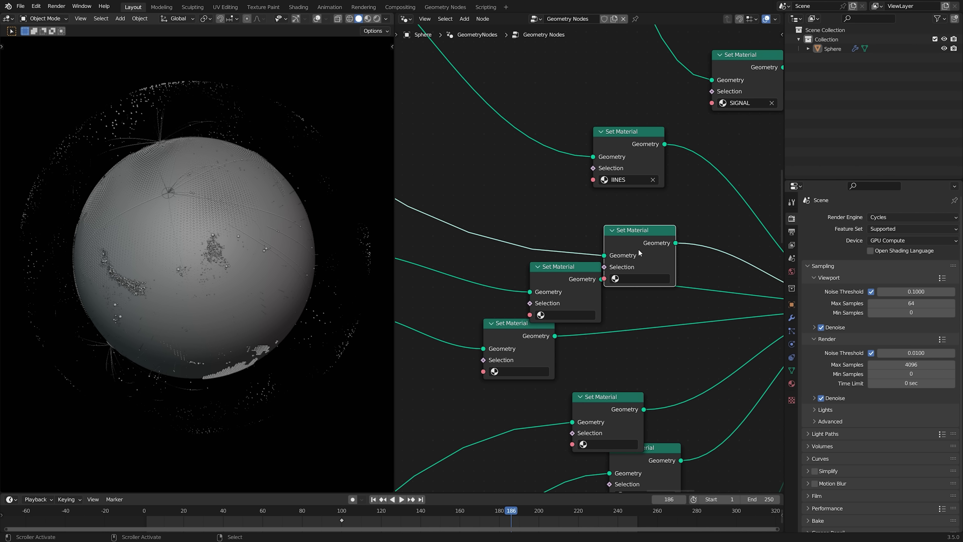
scroll(644, 281, "down", 7)
scroll(643, 281, "down", 5)
middle_click_drag(532, 249, 705, 339)
key("g")
right_click(643, 286)
scroll(606, 251, "down", 6)
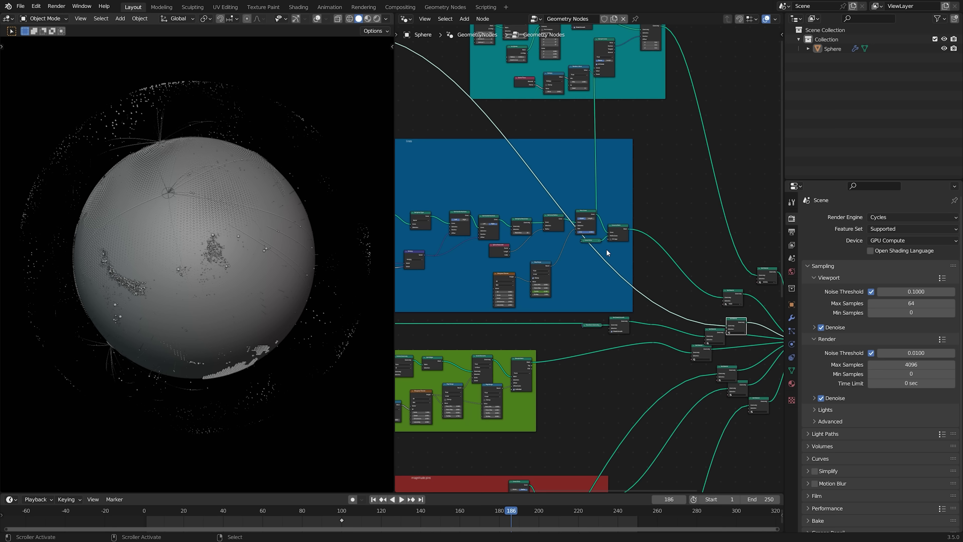
middle_click_drag(477, 122, 652, 225)
scroll(520, 191, "up", 2)
middle_click_drag(520, 191, 661, 266)
scroll(662, 270, "up", 6)
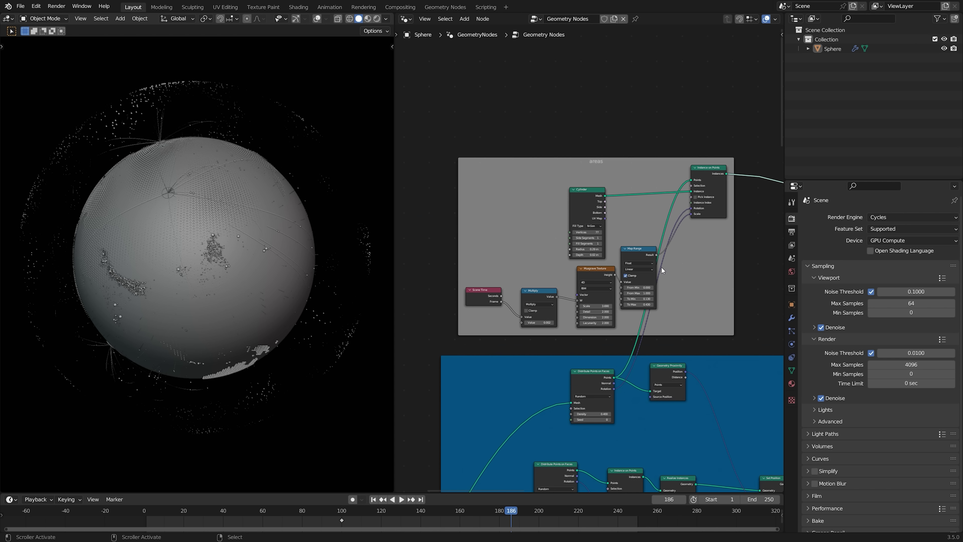
middle_click_drag(673, 327, 713, 426)
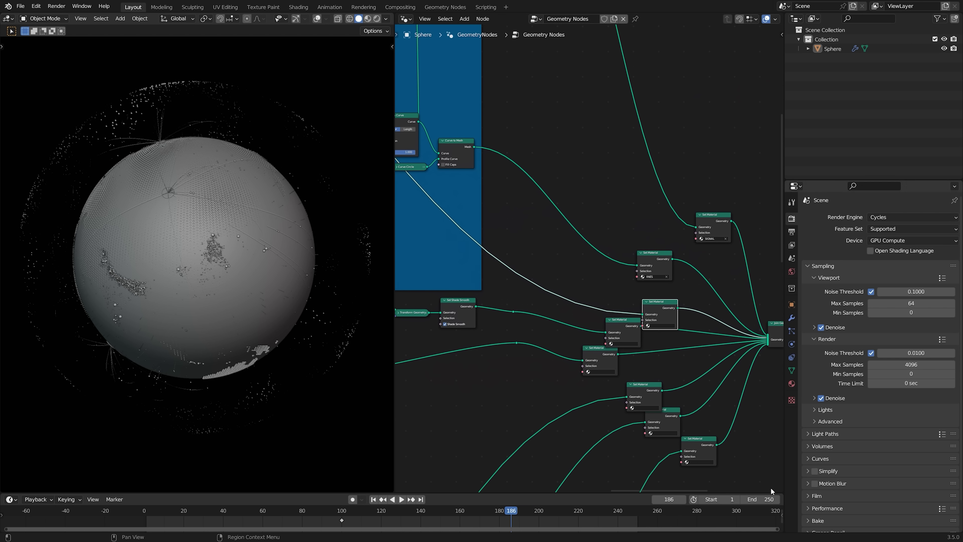
scroll(648, 360, "up", 7)
middle_click_drag(659, 337, 596, 250)
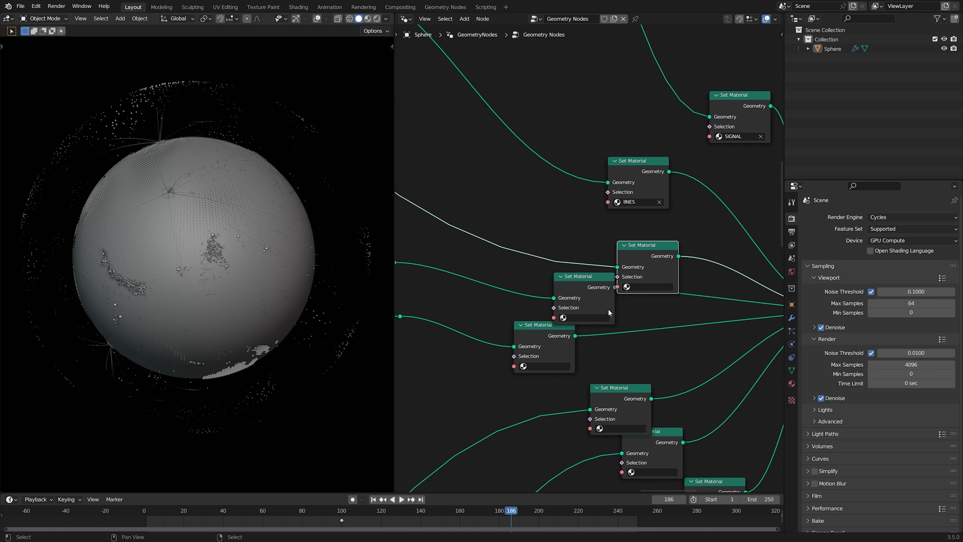
scroll(595, 251, "up", 2)
left_click(670, 297)
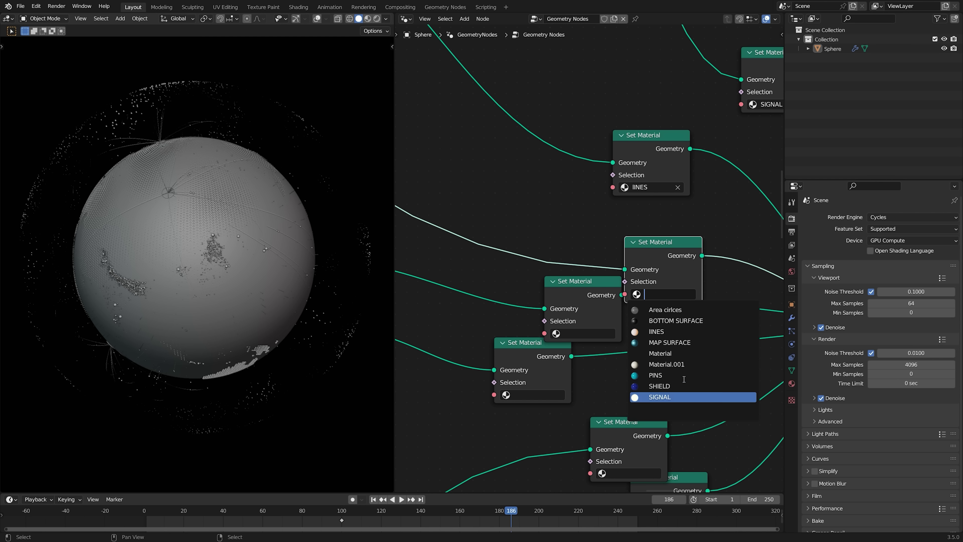
left_click(679, 310)
Assign the BOTTOM SURFACE material to the Set Material node fed by Set Shade Smooth.
middle_click_drag(596, 237, 657, 208)
left_click(639, 288)
scroll(598, 262, "down", 6)
middle_click_drag(498, 280, 782, 287)
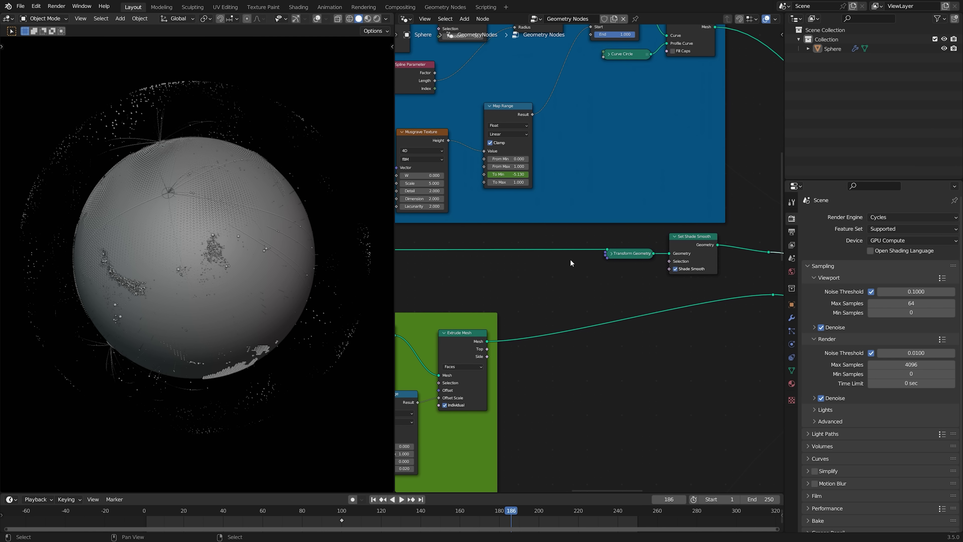
middle_click_drag(616, 287, 649, 273)
scroll(591, 269, "up", 2)
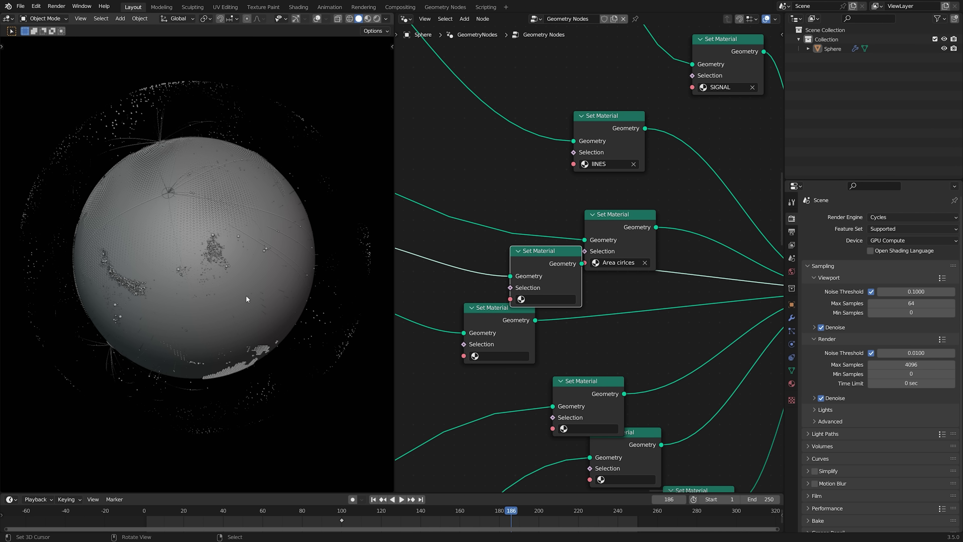
left_click(548, 300)
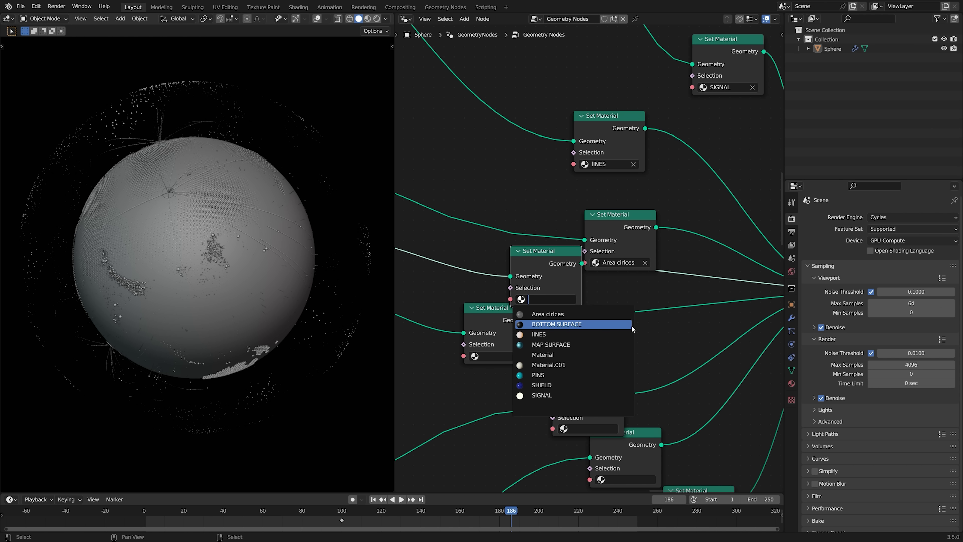
left_click(631, 326)
Assign the MAP SURFACE material to the Set Material node fed by the green frame's Extrude Mesh.
middle_click_drag(514, 333, 653, 297)
left_click(638, 295)
scroll(463, 325, "down", 6)
middle_click_drag(462, 325, 739, 250)
scroll(596, 204, "up", 1)
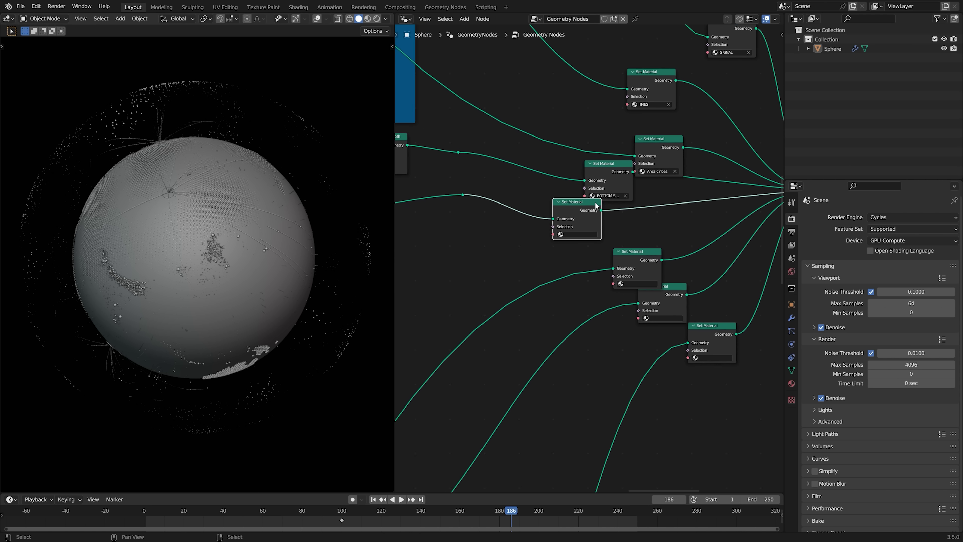
scroll(590, 227, "up", 1)
left_click(576, 228)
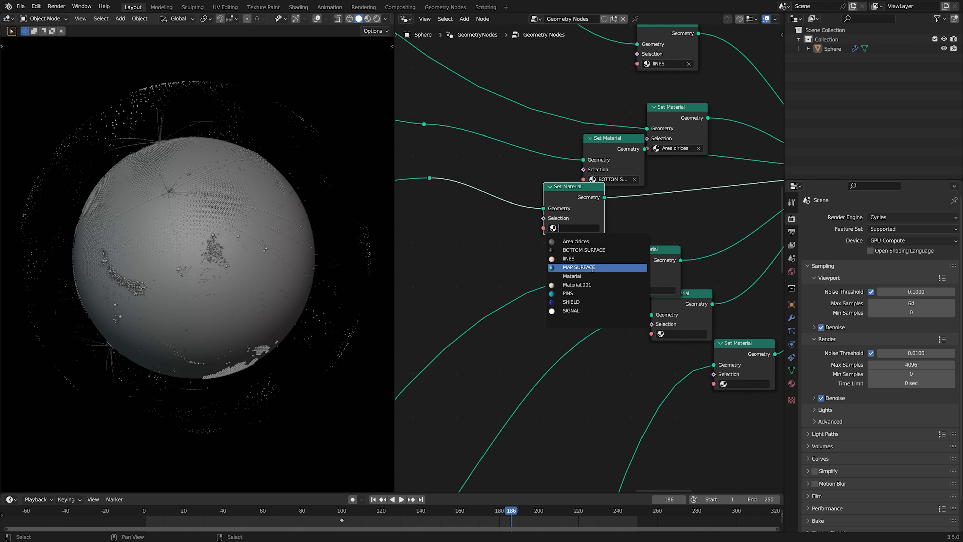
Assign the SIGNAL material to the uppermost of the three lowest Set Material nodes.
middle_click_drag(698, 235, 630, 188)
left_click(582, 213)
scroll(506, 323, "down", 13)
middle_click_drag(506, 323, 515, 347)
scroll(670, 327, "up", 8)
left_click(688, 249)
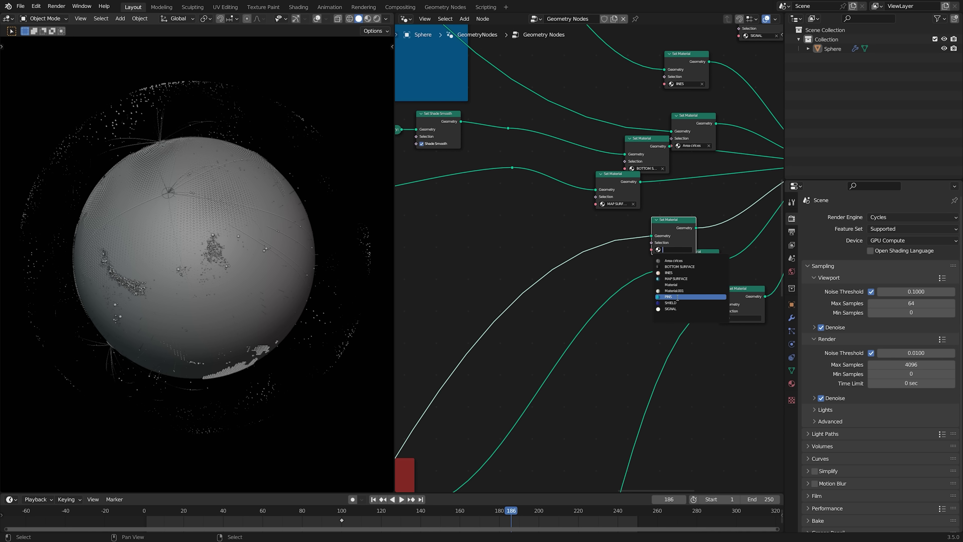
left_click(675, 308)
Assign the PINS material to the second-lowest Set Material node, fed by the red frame's output.
scroll(673, 285, "up", 3)
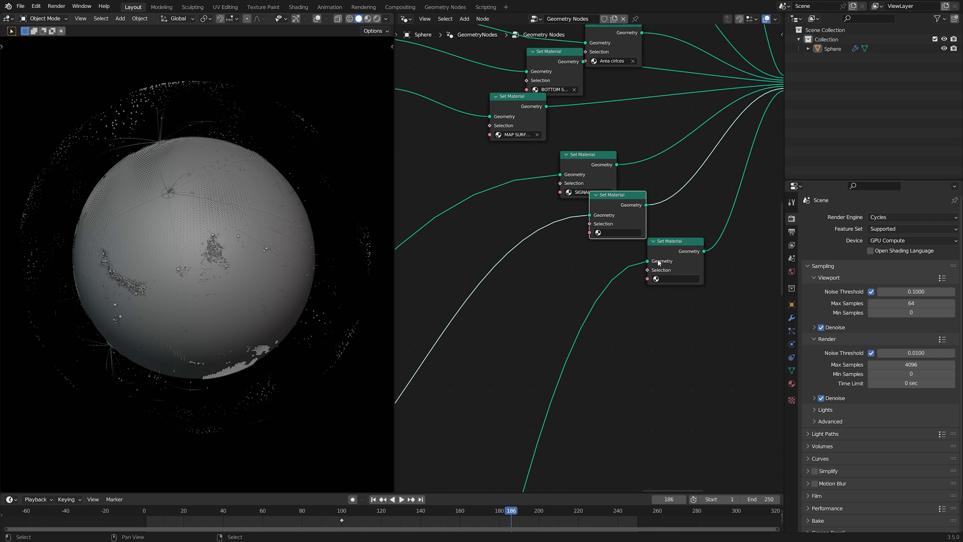
scroll(655, 260, "down", 7)
middle_click_drag(520, 338, 644, 278)
scroll(617, 331, "down", 3)
middle_click_drag(536, 357, 492, 404)
scroll(666, 284, "up", 6)
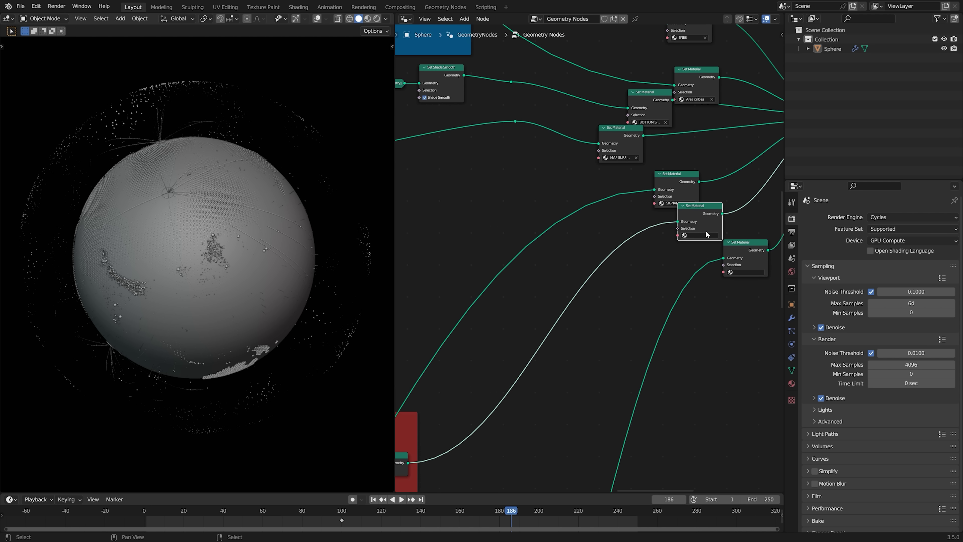
left_click(707, 234)
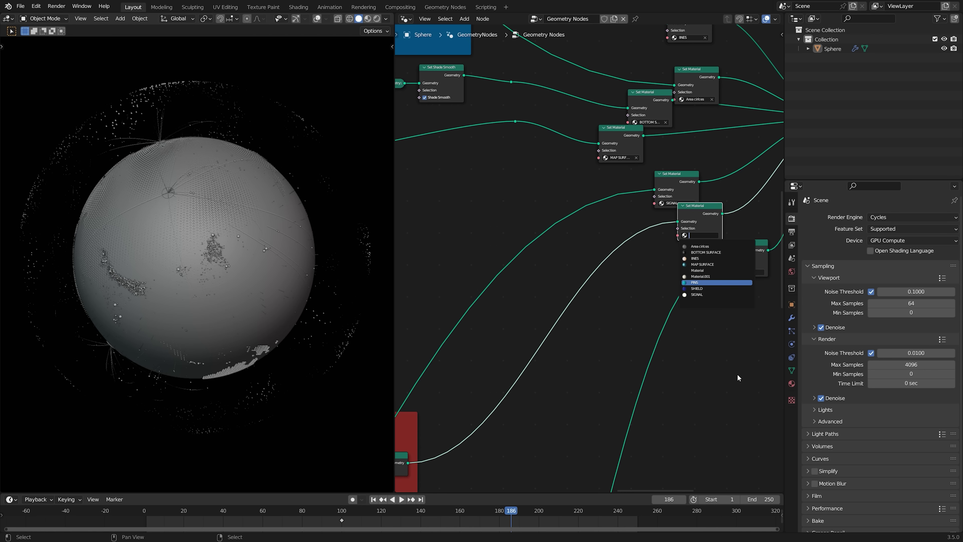
key("Return")
Assign the SHIELD material to the lowest Set Material node and save the file.
middle_click_drag(734, 376, 645, 356)
scroll(644, 355, "up", 1)
left_click(649, 254)
left_click(716, 208)
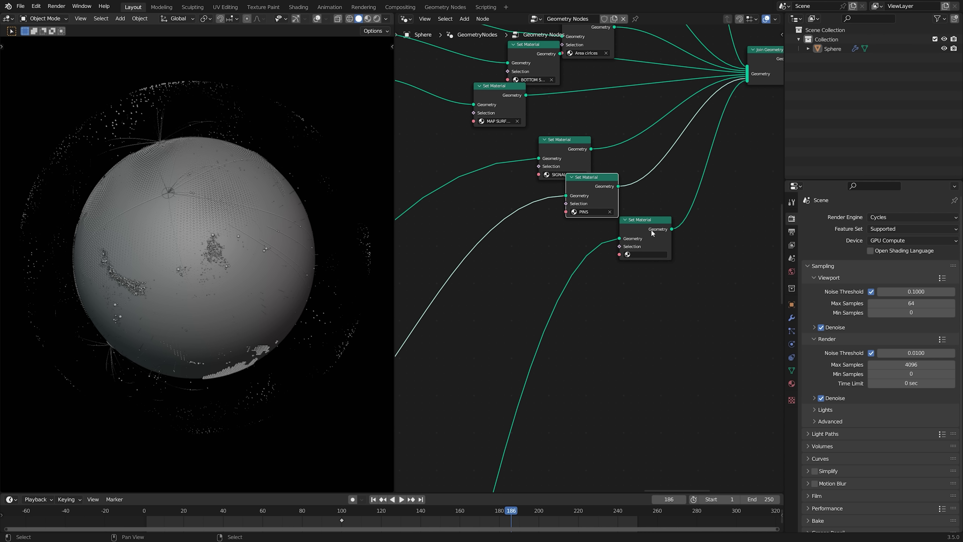
left_click(655, 231)
scroll(688, 365, "down", 10)
middle_click_drag(596, 383, 630, 286)
scroll(604, 366, "up", 5)
left_click(650, 192)
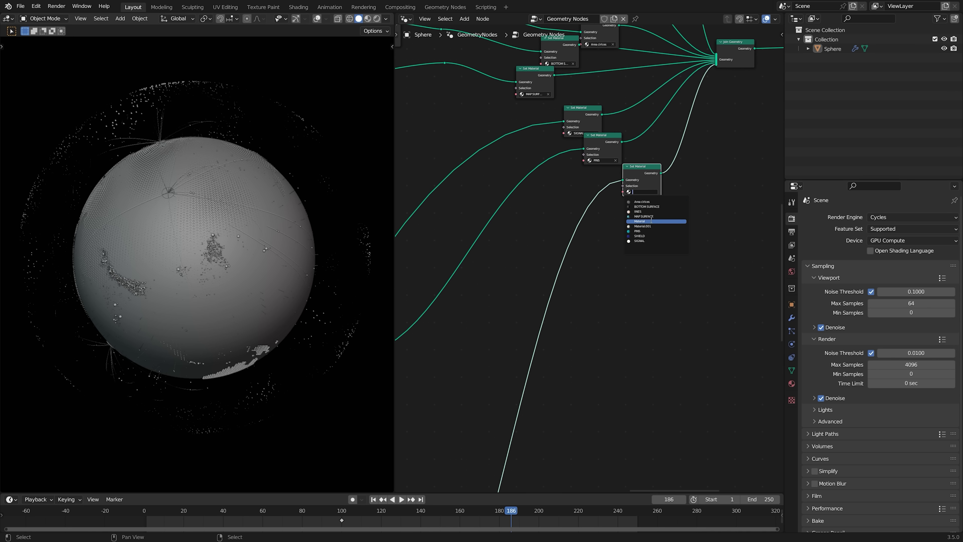
left_click(650, 235)
scroll(592, 260, "down", 7)
scroll(607, 306, "up", 4)
middle_click_drag(533, 228, 461, 315)
key("ctrl+s")
Select all Set Material nodes, scale them along X into a rough column and spread them out along Y.
scroll(460, 316, "up", 1)
left_click(575, 122)
key("b")
left_click_drag(620, 64, 468, 387)
key("s")
key("x")
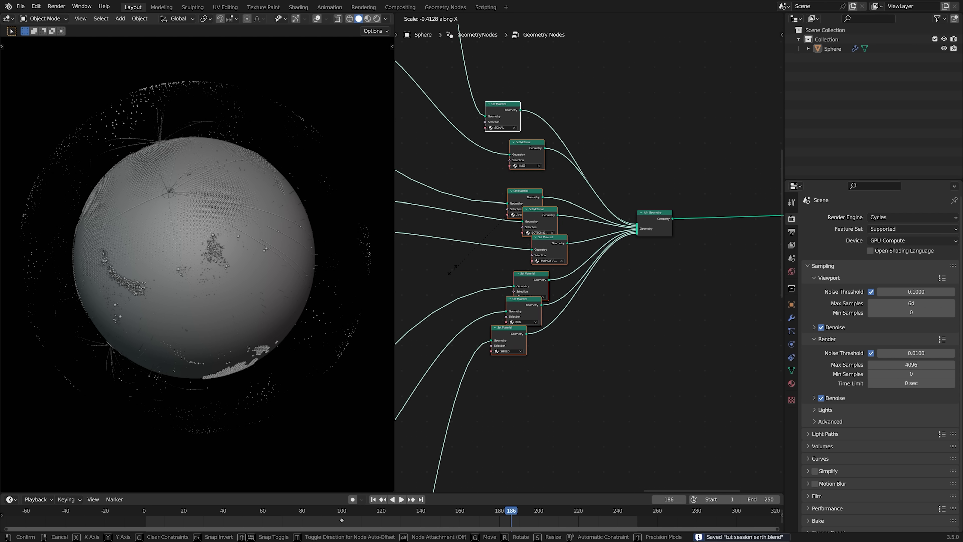
left_click(586, 261)
key("s")
key("x")
left_click(542, 276)
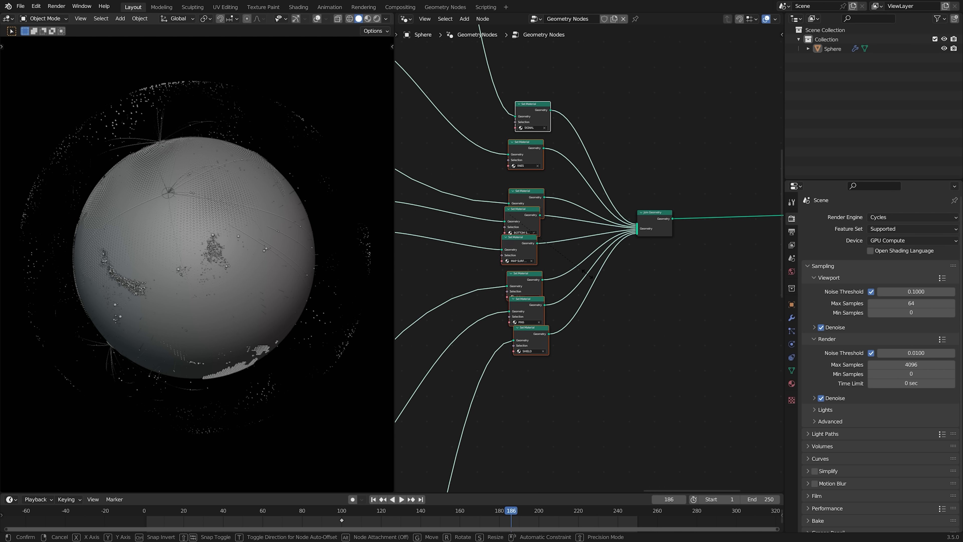
key("s")
key("y")
left_click(638, 365)
left_click(639, 365)
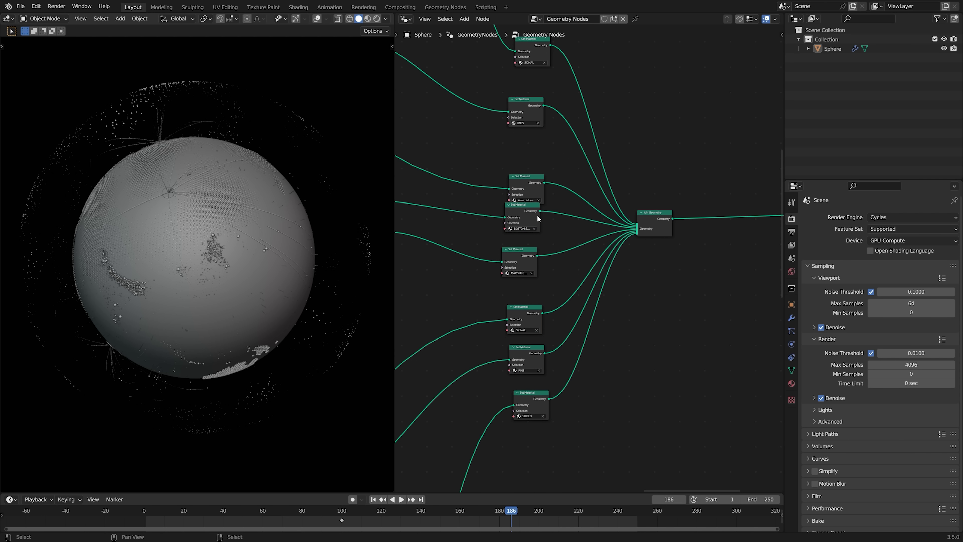
Fine-tune the positions of the Set Material nodes so they sit evenly in the column, and save the file.
left_click_drag(530, 189, 531, 170)
left_click_drag(531, 211, 536, 205)
left_click_drag(518, 268, 525, 263)
left_click_drag(523, 321, 521, 313)
left_click_drag(525, 361, 522, 357)
left_click_drag(530, 407, 522, 402)
scroll(639, 348, "down", 3)
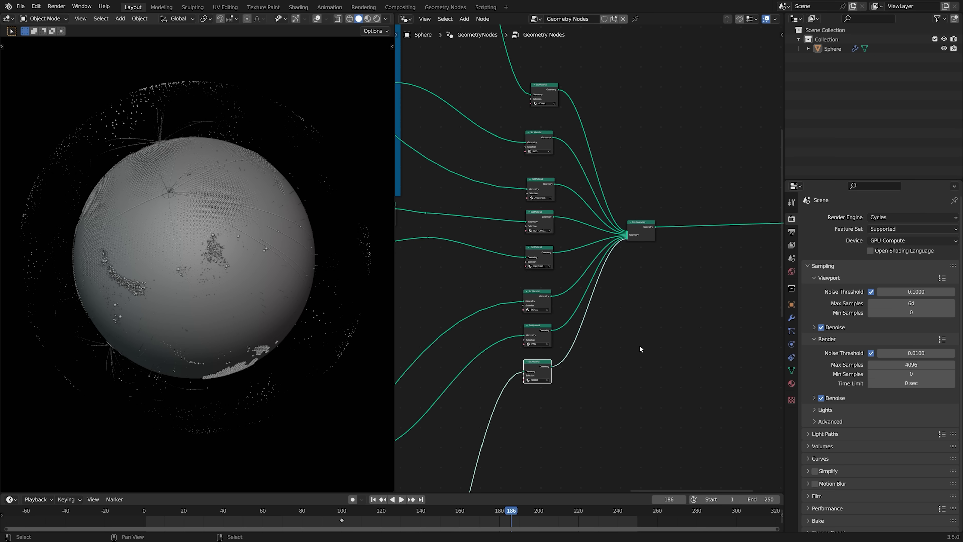
scroll(640, 348, "down", 2)
key("ctrl+s")
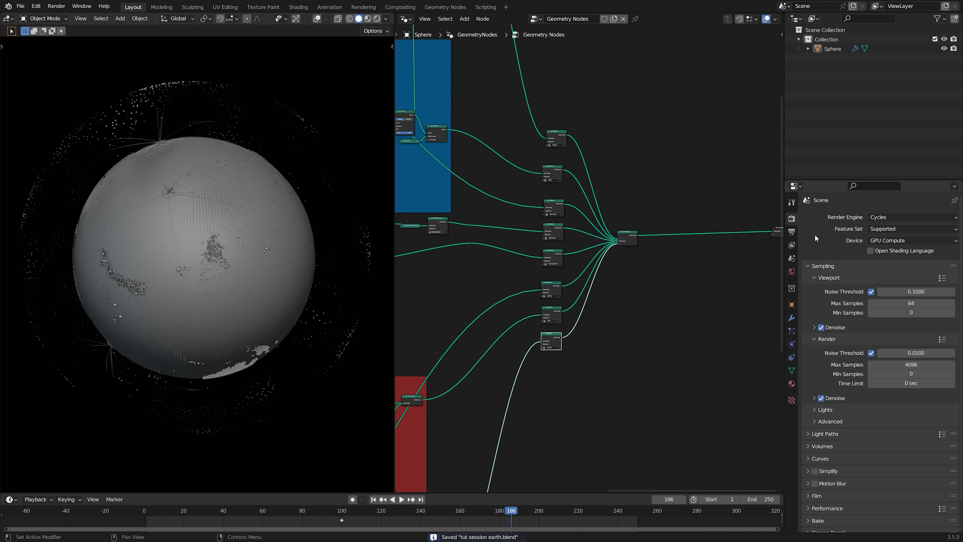
Display the viewport in Rendered shading and turn off Scene World in its lighting options.
left_click(376, 19)
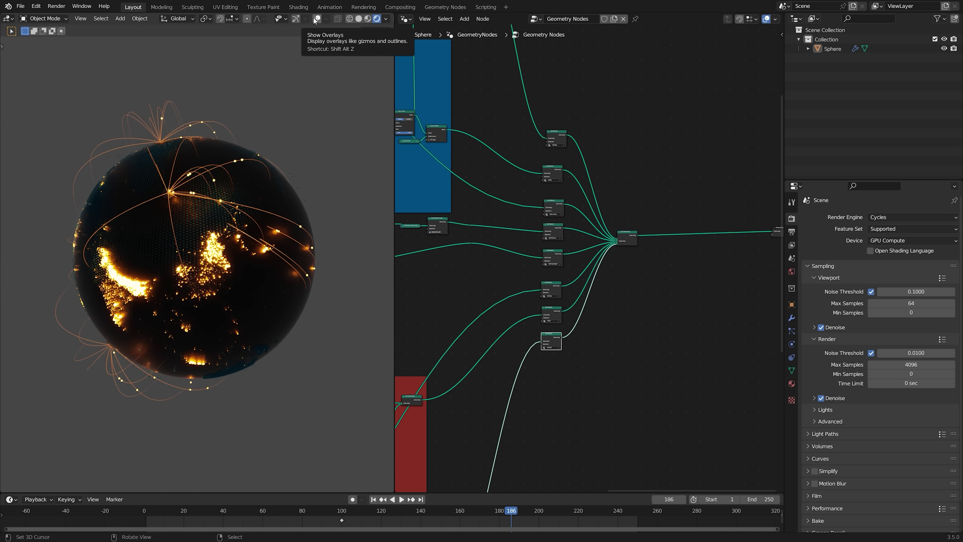
left_click(386, 19)
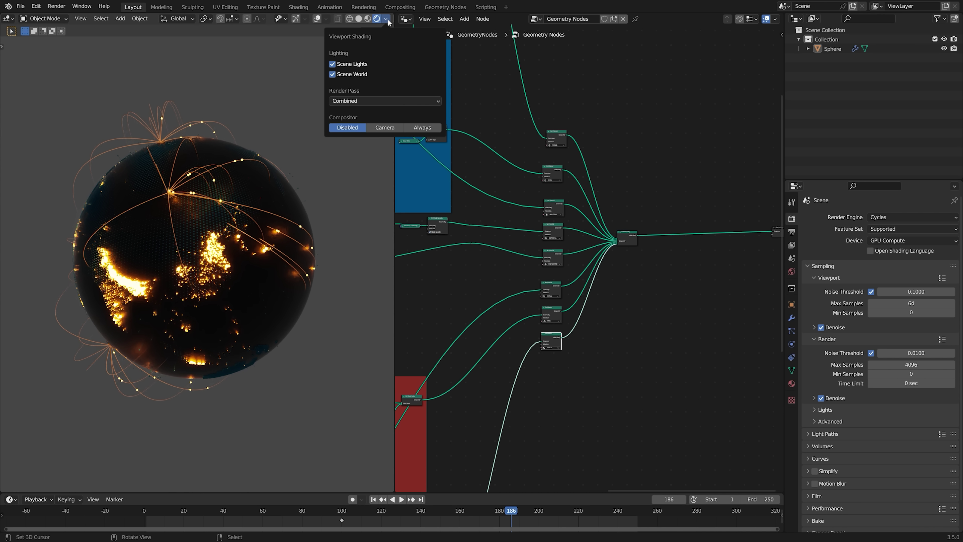
left_click(348, 74)
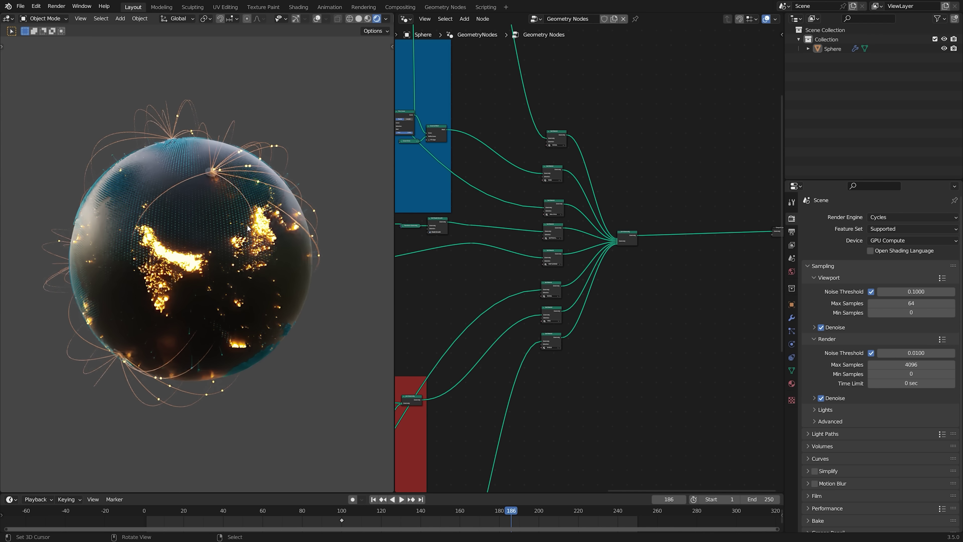
Turn off Camera in the world's Ray Visibility settings.
middle_click_drag(259, 238, 42, 249)
left_click(791, 271)
left_click(838, 316)
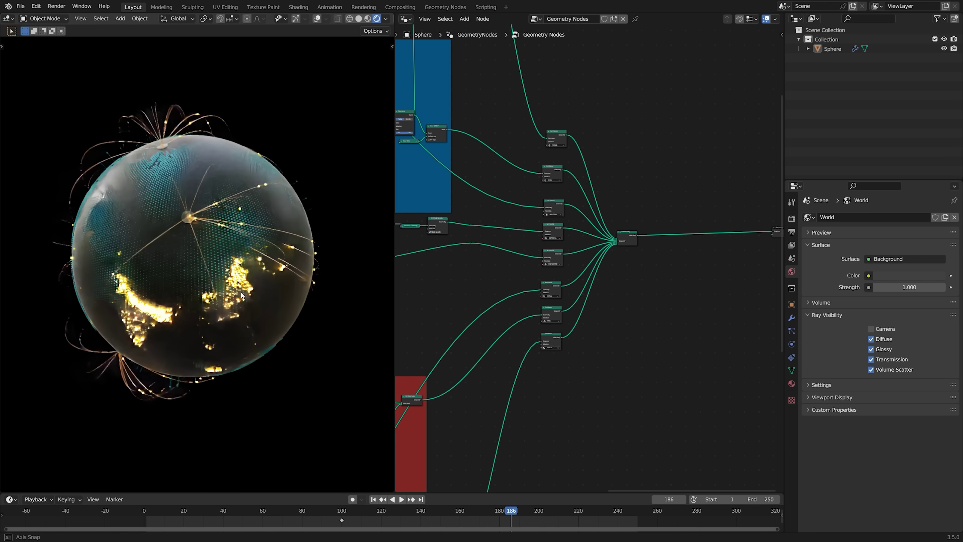
middle_click_drag(297, 322, 263, 272)
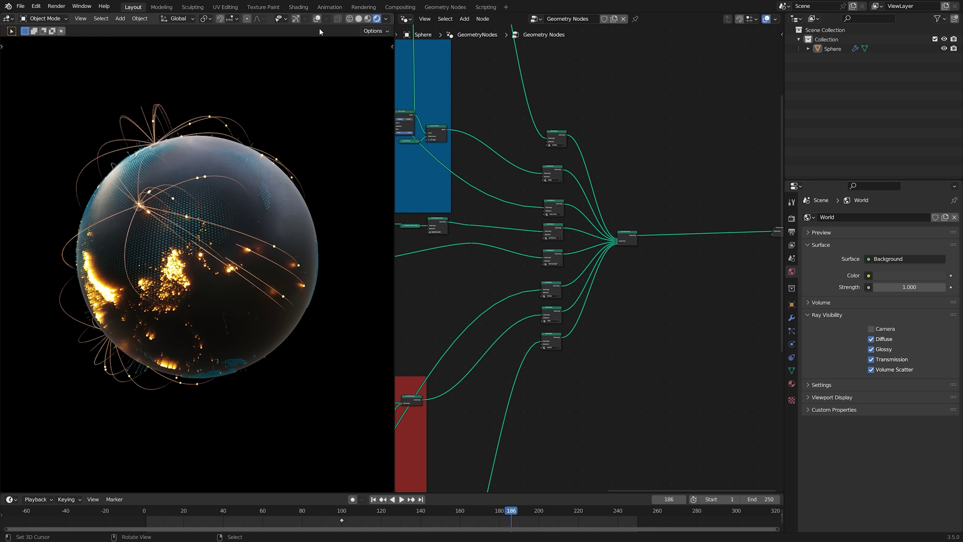
left_click(317, 19)
left_click(317, 19)
middle_click_drag(182, 224, 297, 208)
middle_click_drag(211, 230, 319, 232)
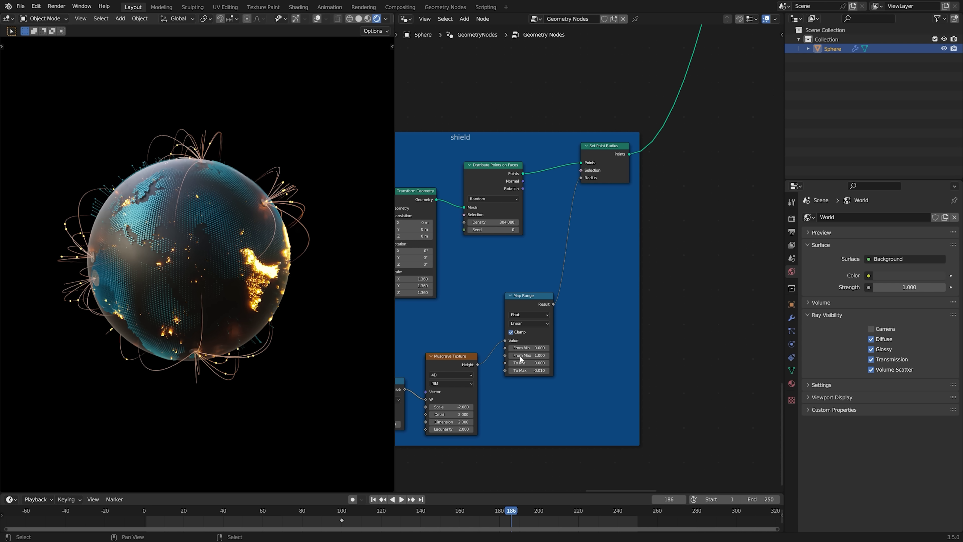
Adjust To Max on the shield's Map Range and assign Material.001 to the shield's Set Material node.
left_click(543, 370)
middle_click_drag(541, 370, 628, 249)
left_click(664, 140)
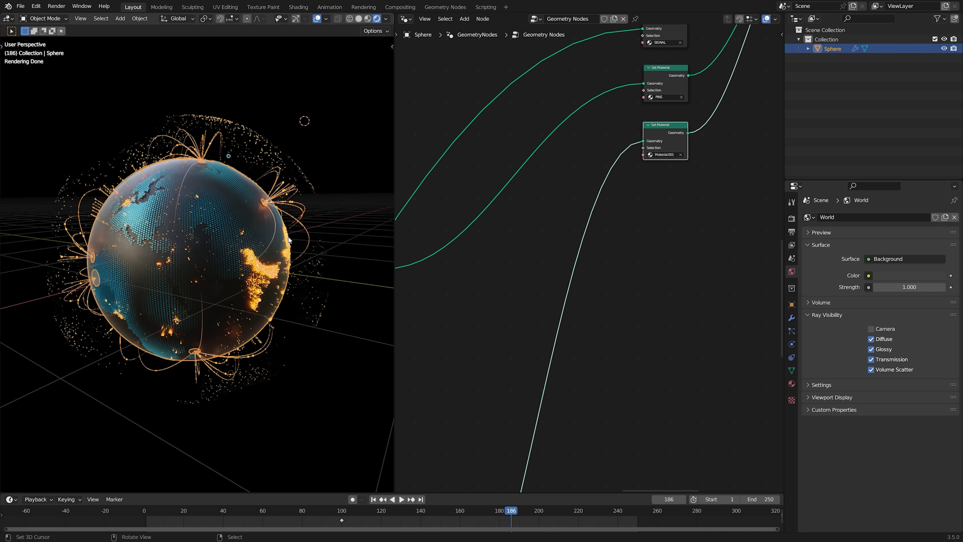
Hide the viewport overlays, show the render settings and toggle the viewport shading.
left_click(317, 20)
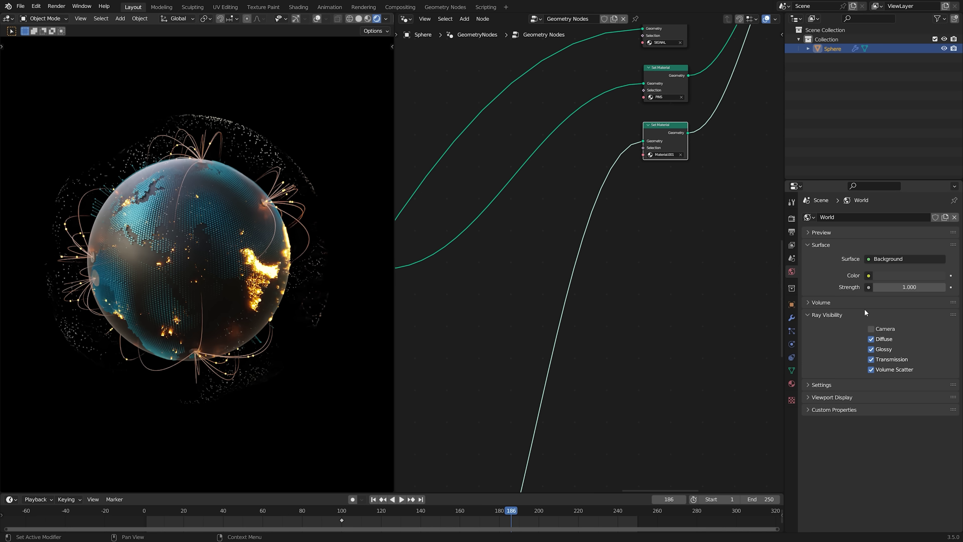
left_click(791, 218)
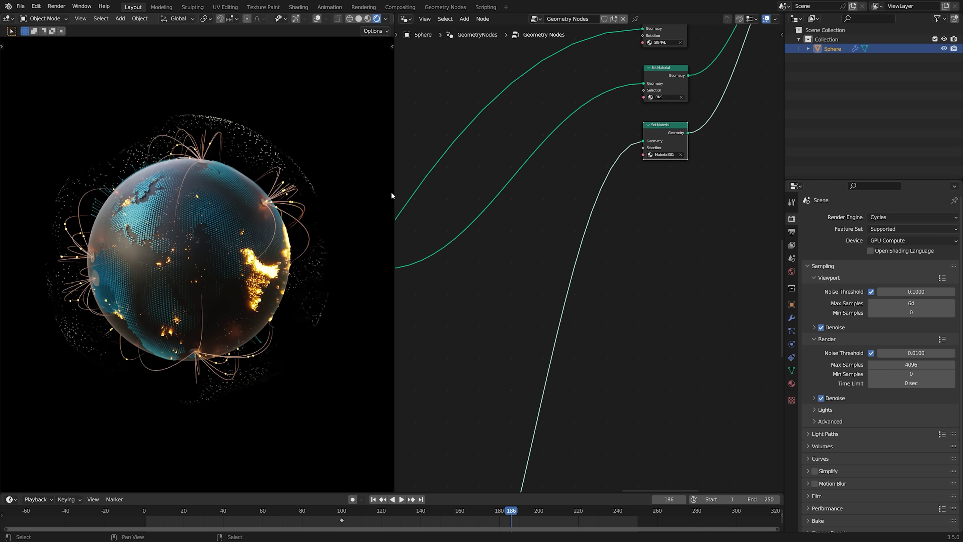
key("shift+z")
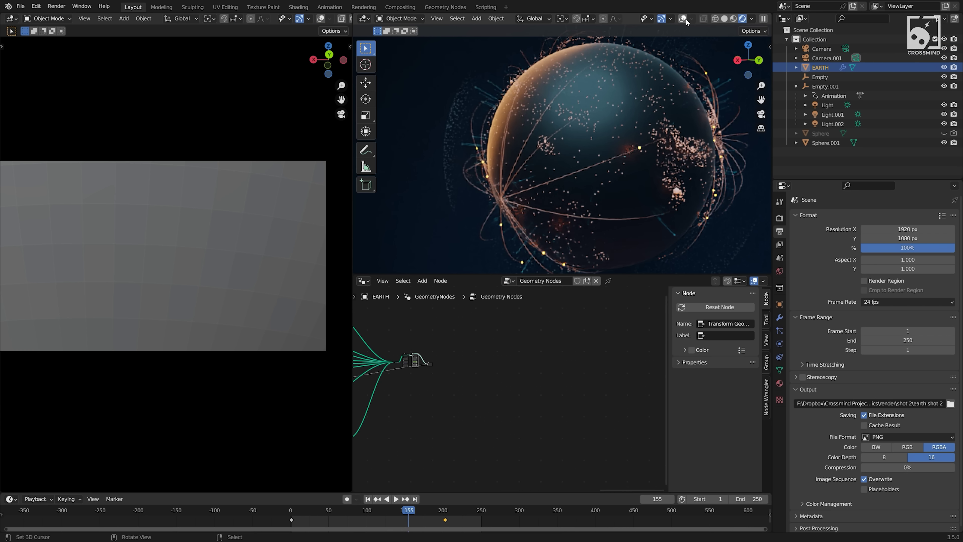
Turn the viewport overlays back on and look over the globe's complete geometry node tree.
left_click(683, 19)
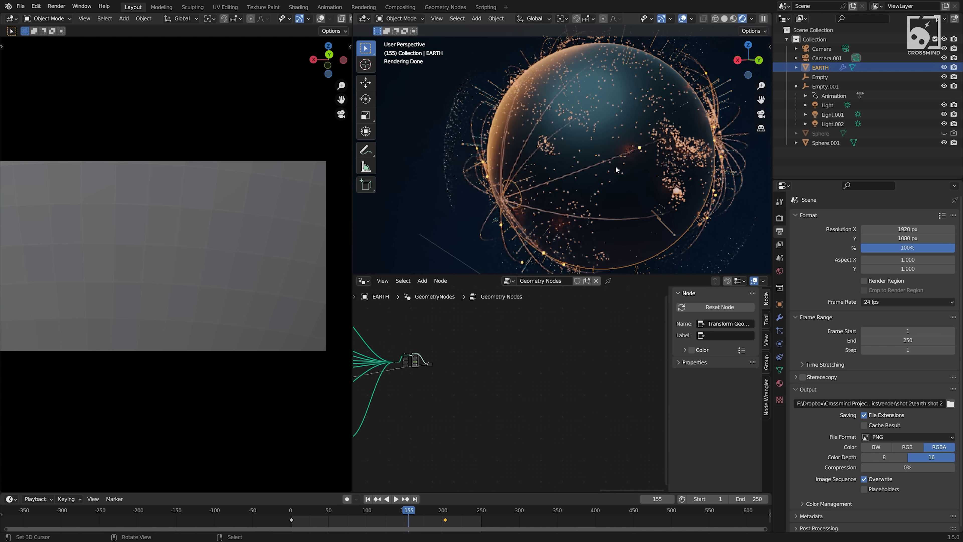
scroll(516, 370, "down", 2)
middle_click_drag(385, 406, 514, 408)
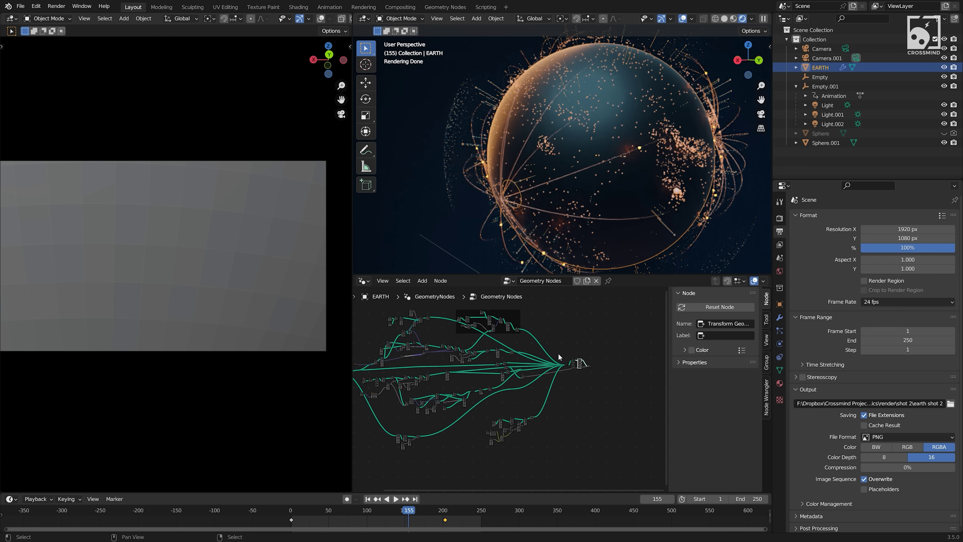
scroll(563, 433, "up", 8)
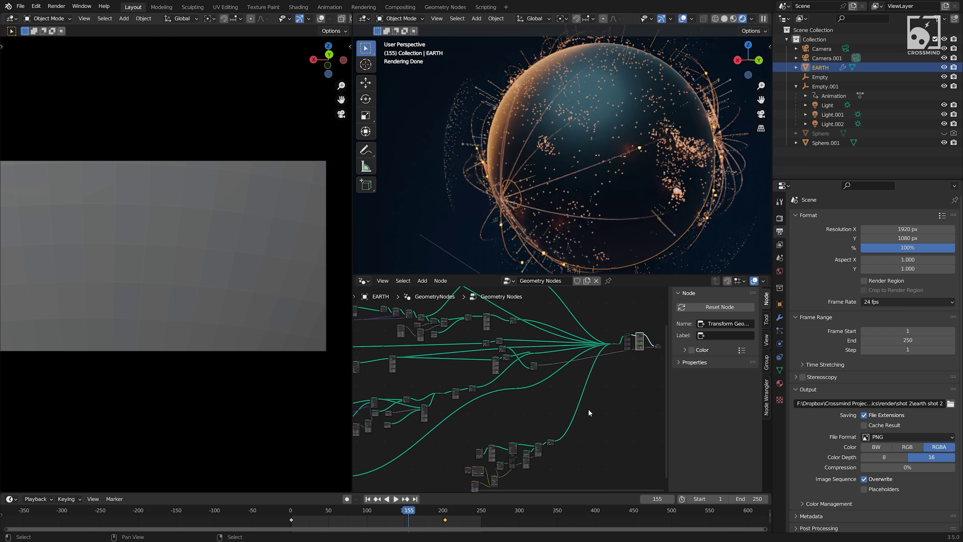
middle_click_drag(505, 366, 571, 444)
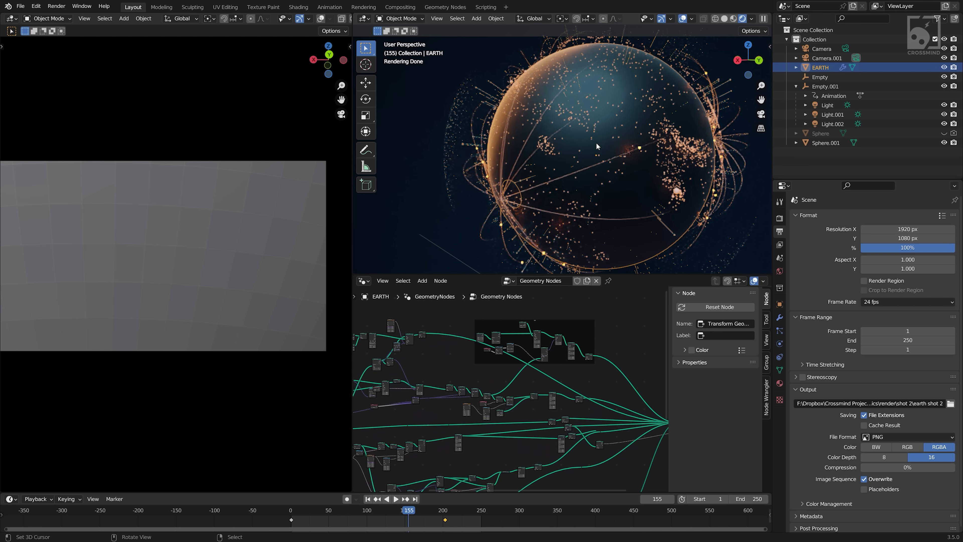
Review the Cycles sampling settings and the output format settings, ending on the render settings.
left_click(781, 218)
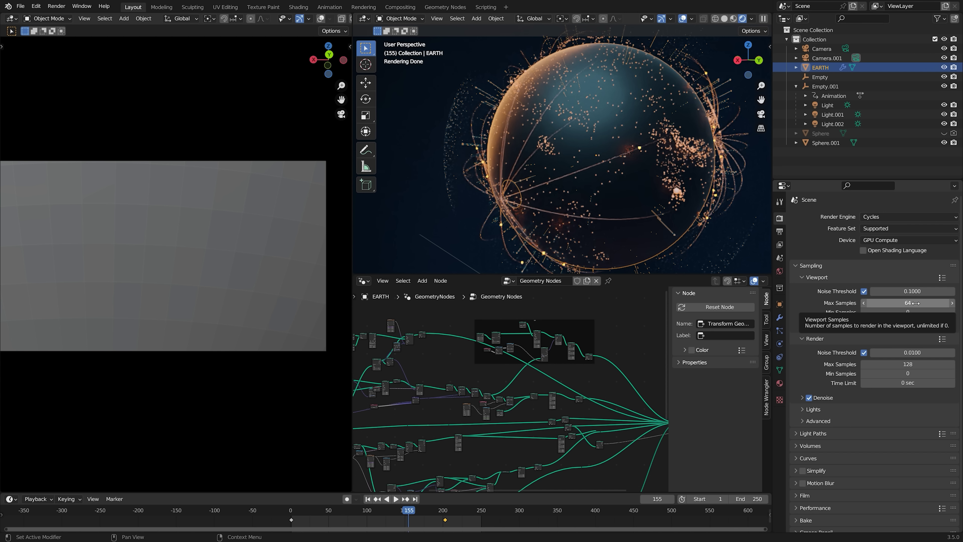
left_click(779, 232)
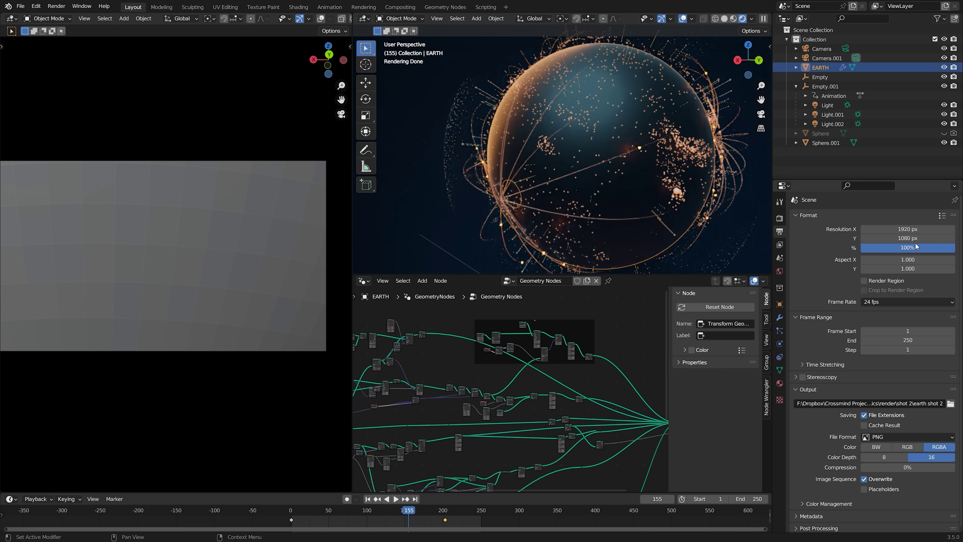
left_click(779, 219)
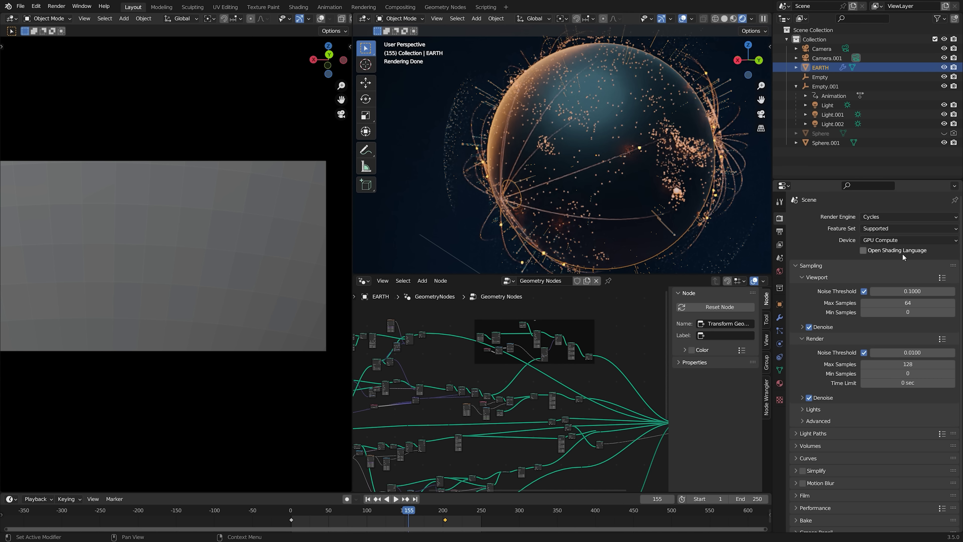
Switch the globe's viewport from Rendered to Wireframe shading.
left_click(734, 19)
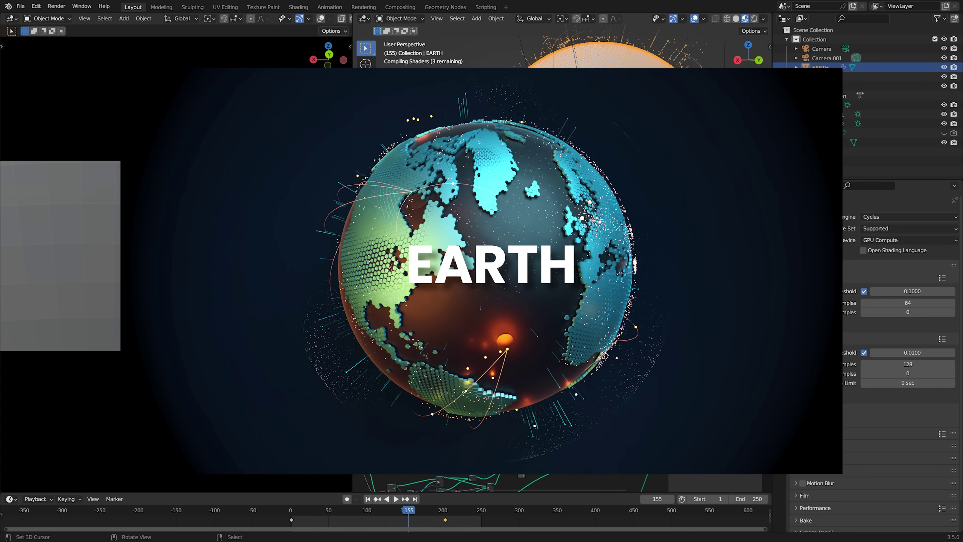
left_click(727, 19)
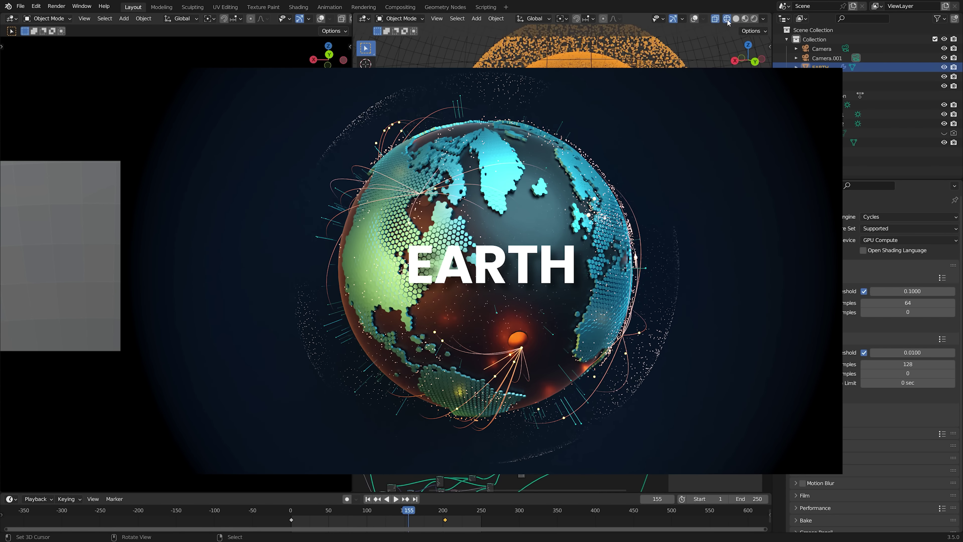